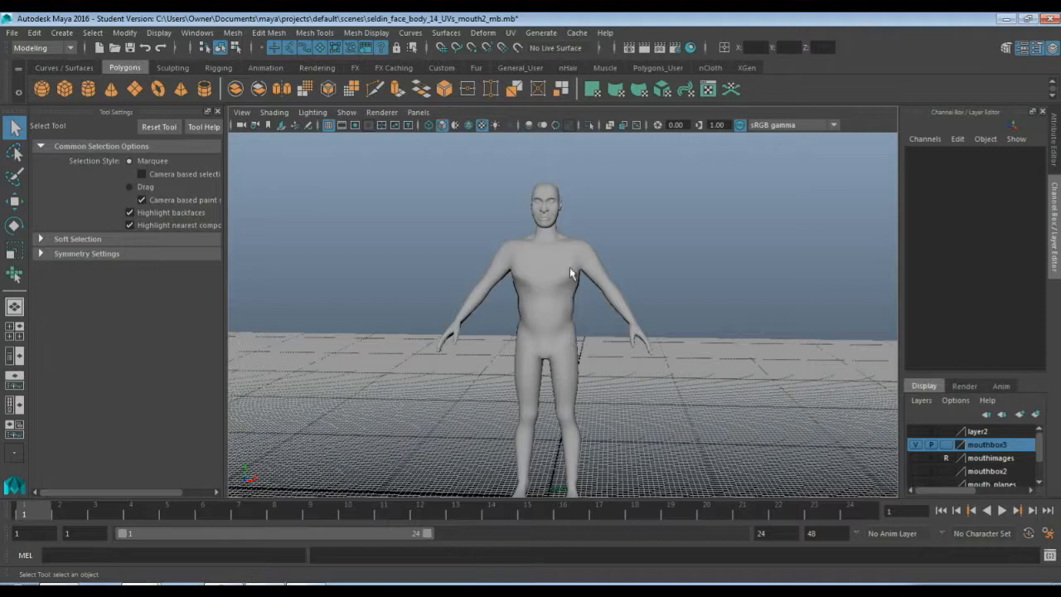
# Select the character's body mesh
pyautogui.keyDown('alt'); pyautogui.moveTo(555, 332); pyautogui.dragTo(544, 289); pyautogui.keyUp('alt')
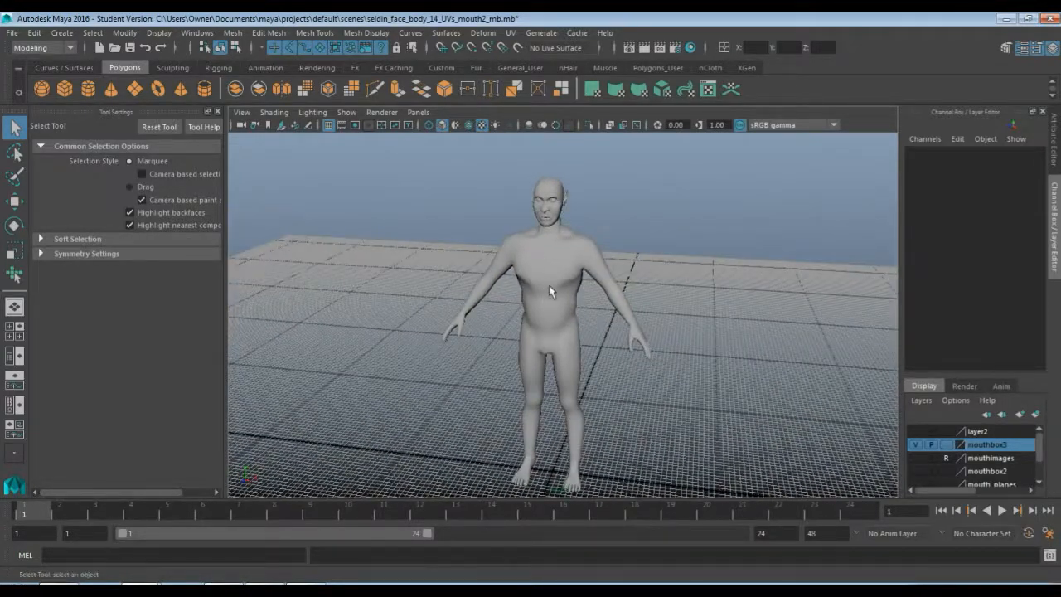
pyautogui.scroll(5, 562, 385)
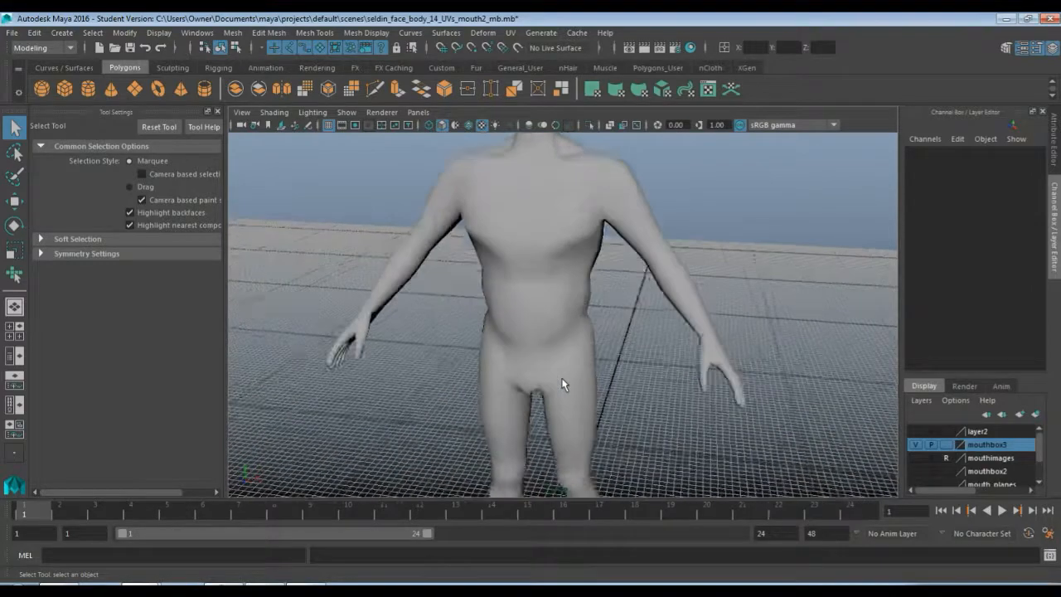
pyautogui.keyDown('alt'); pyautogui.moveTo(557, 378); pyautogui.dragTo(530, 348); pyautogui.keyUp('alt')
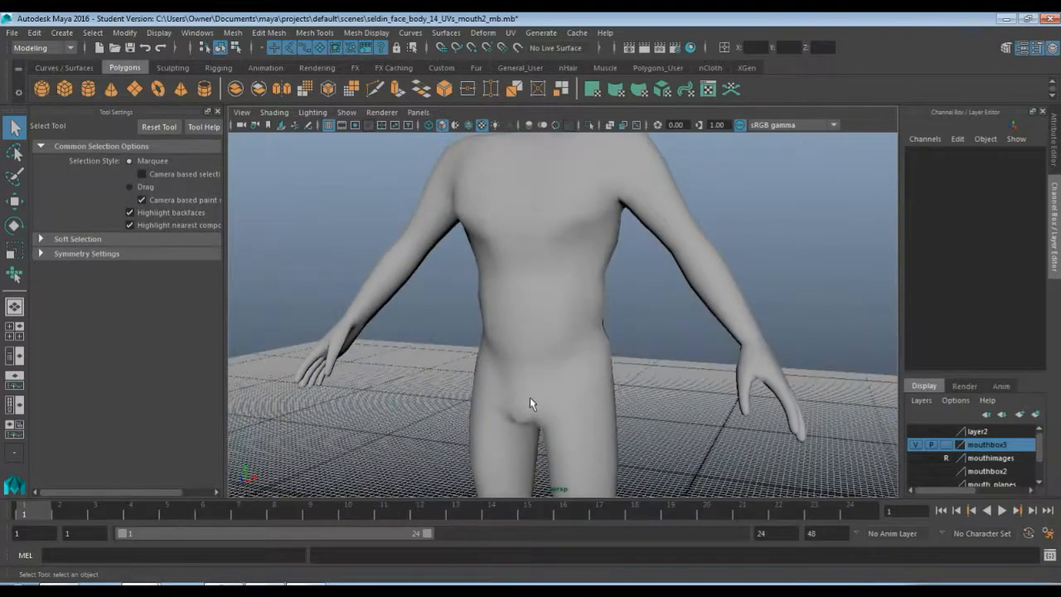
pyautogui.keyDown('alt'); pyautogui.moveTo(529, 398); pyautogui.dragTo(509, 324, button='middle'); pyautogui.keyUp('alt')
pyautogui.scroll(-3, 516, 341)
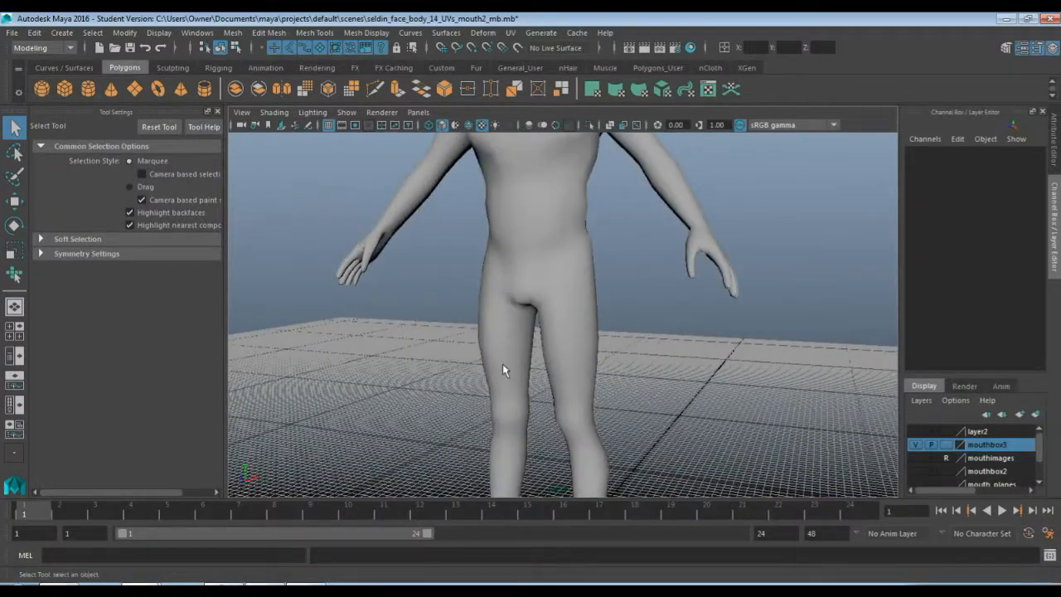
pyautogui.scroll(-3, 520, 317)
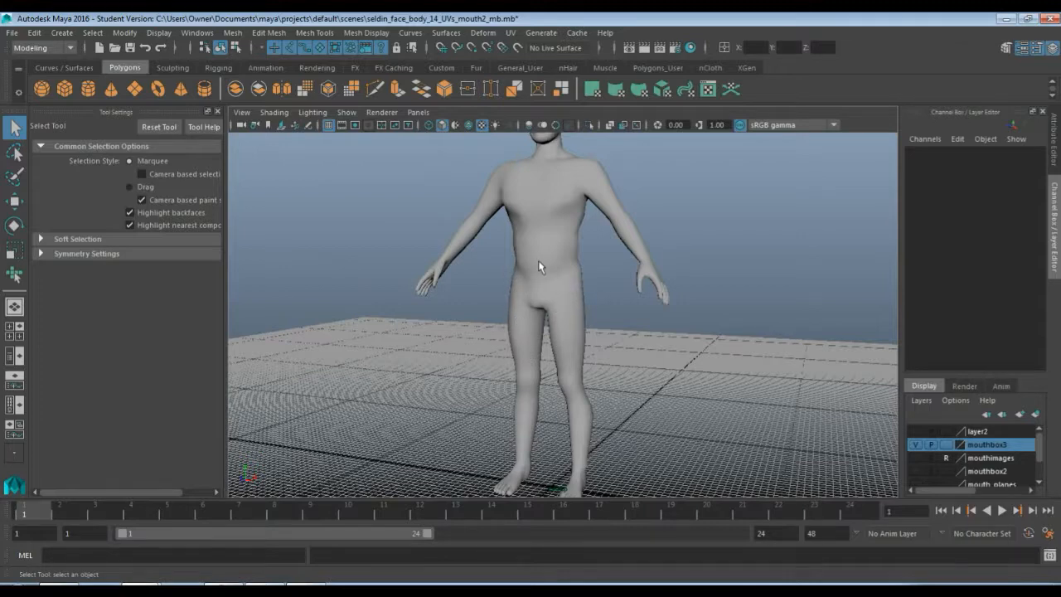
pyautogui.keyDown('alt'); pyautogui.moveTo(538, 266); pyautogui.dragTo(571, 275); pyautogui.keyUp('alt')
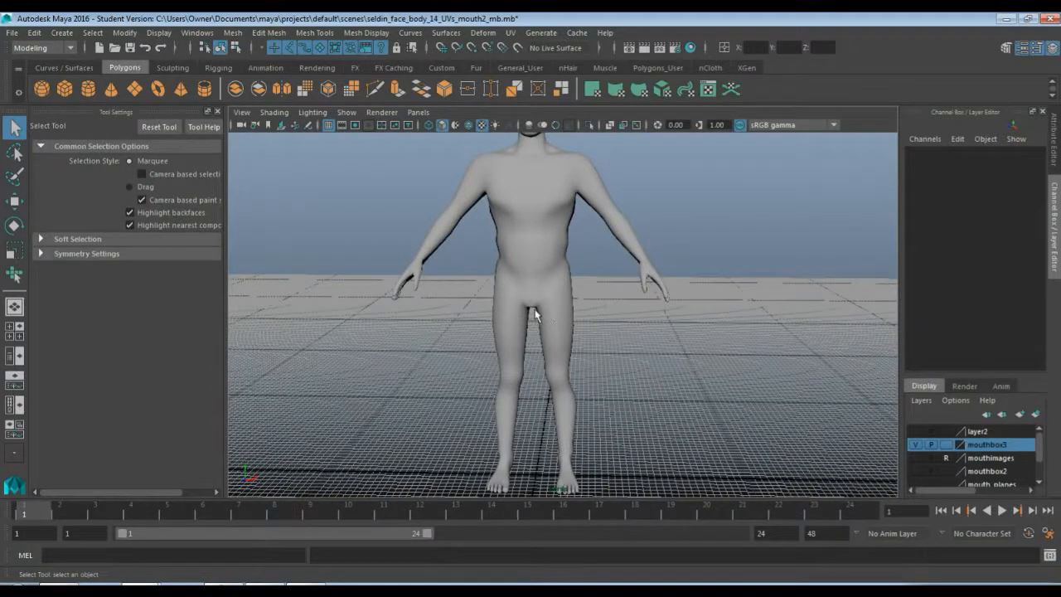
pyautogui.click(537, 199)
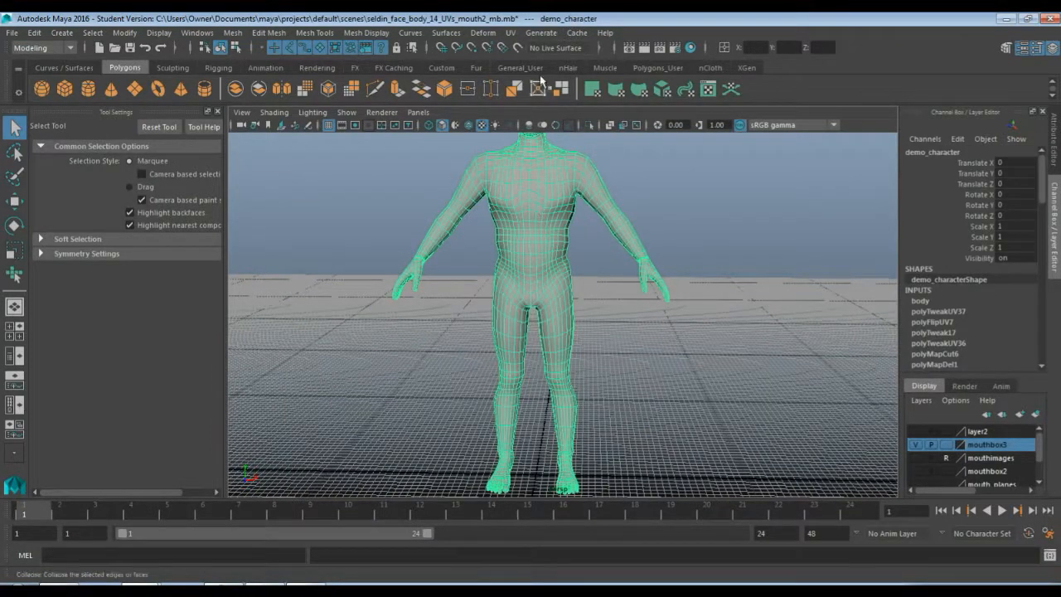
# Open the UV Editor, switch to the body UV set, and minimize the editor
pyautogui.click(511, 33)
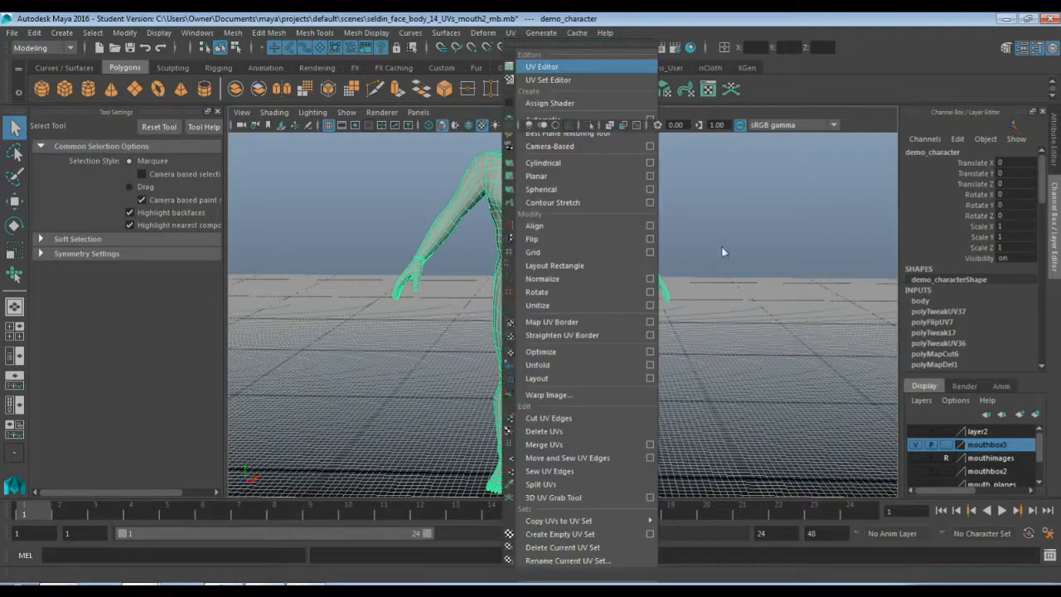
pyautogui.click(545, 68)
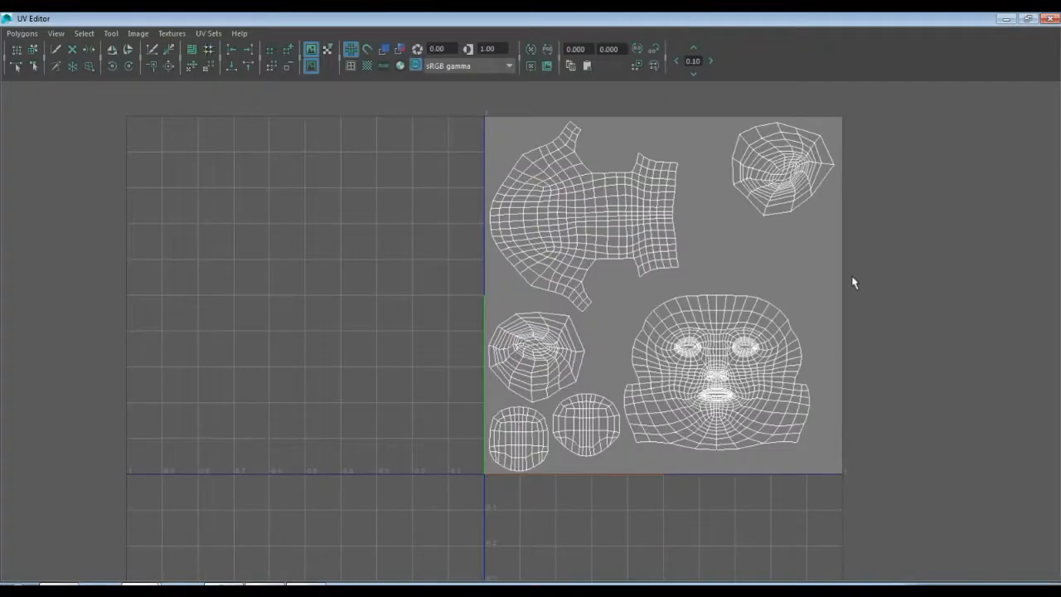
pyautogui.click(208, 33)
pyautogui.click(211, 48)
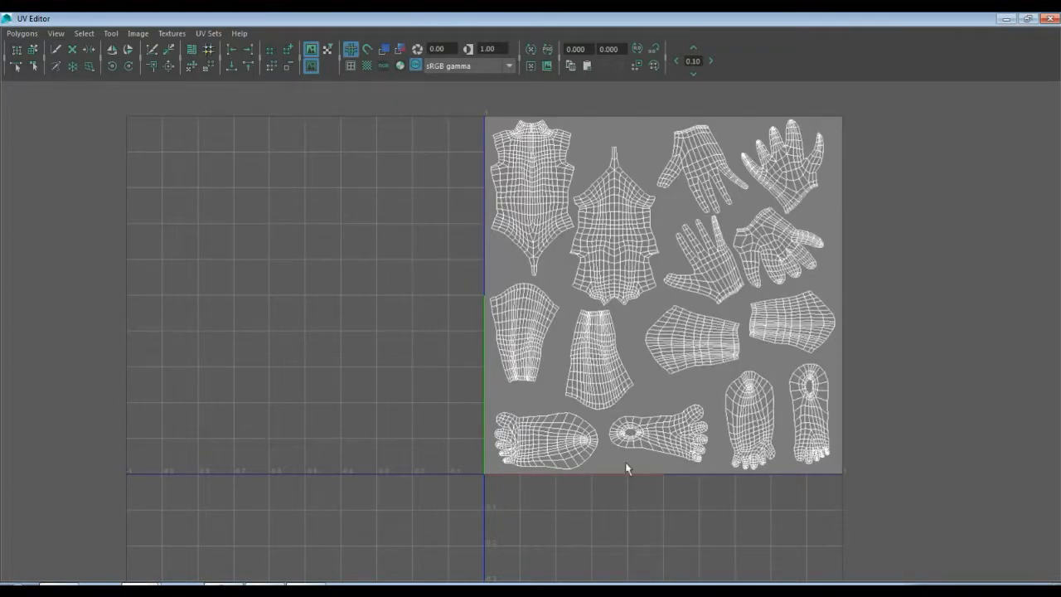
pyautogui.click(1006, 18)
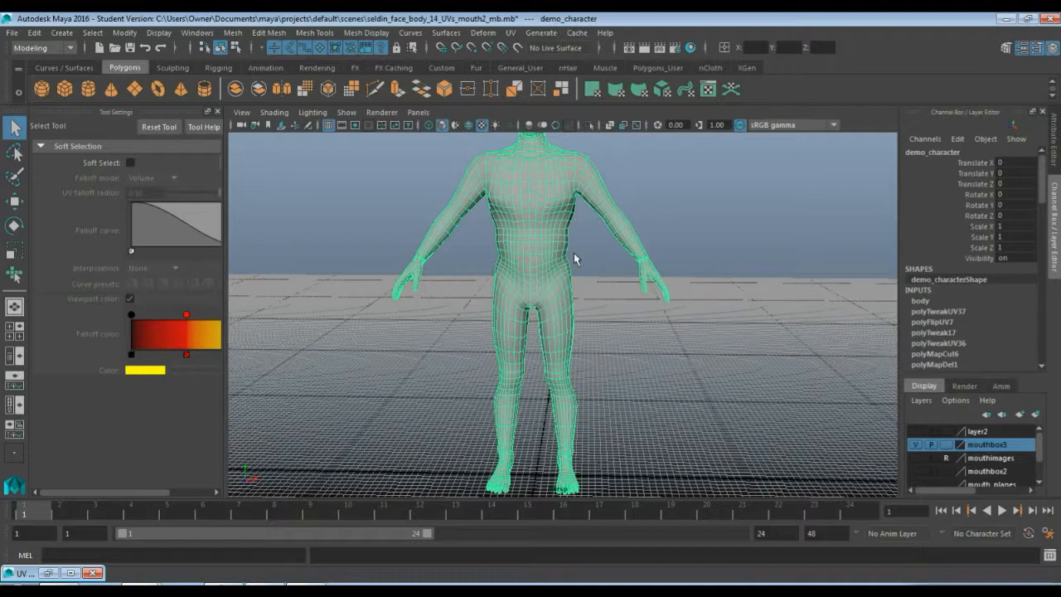
# Delete the body mesh's non-deformer history
pyautogui.scroll(6, 577, 258)
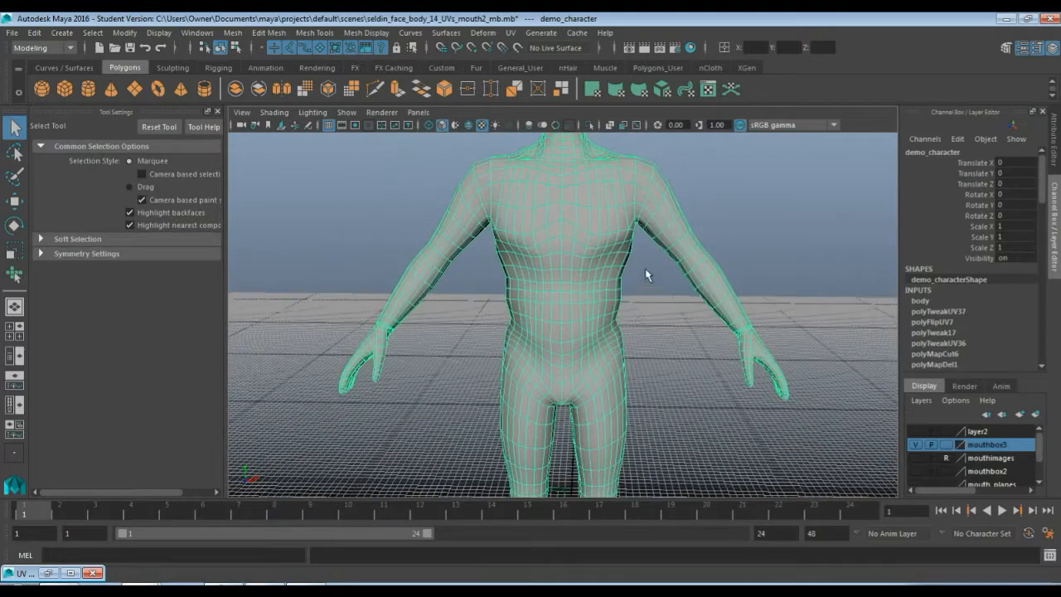
pyautogui.keyDown('alt'); pyautogui.moveTo(648, 263); pyautogui.dragTo(657, 325, button='middle'); pyautogui.keyUp('alt')
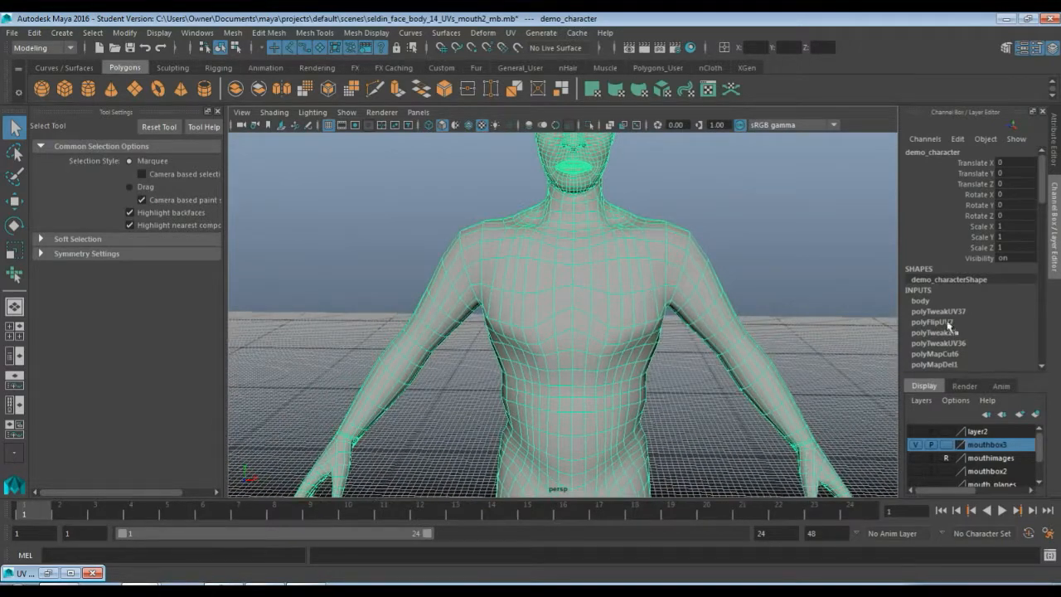
pyautogui.scroll(-10, 961, 328)
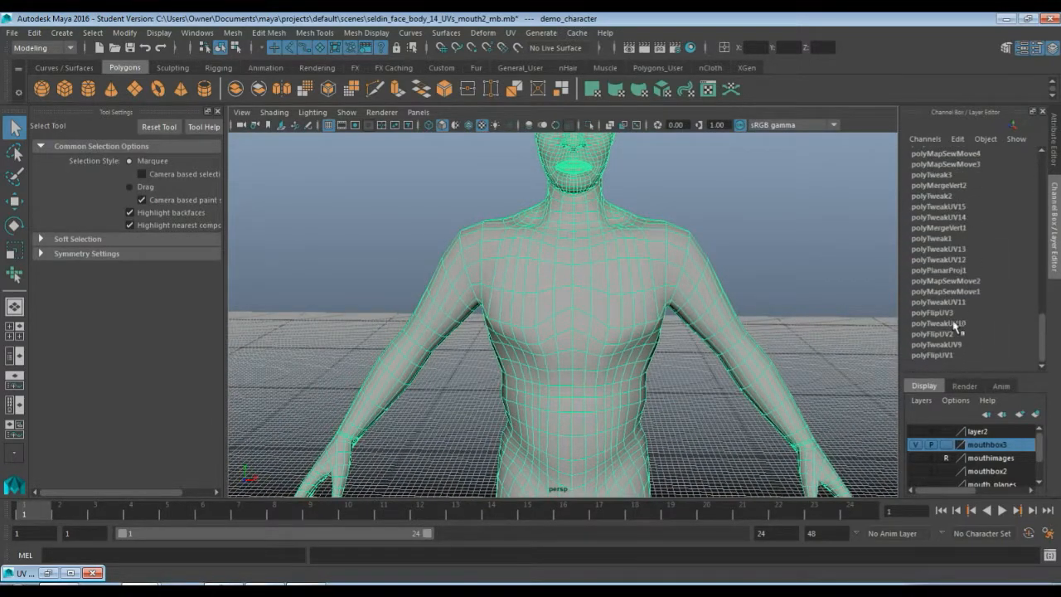
pyautogui.scroll(10, 951, 321)
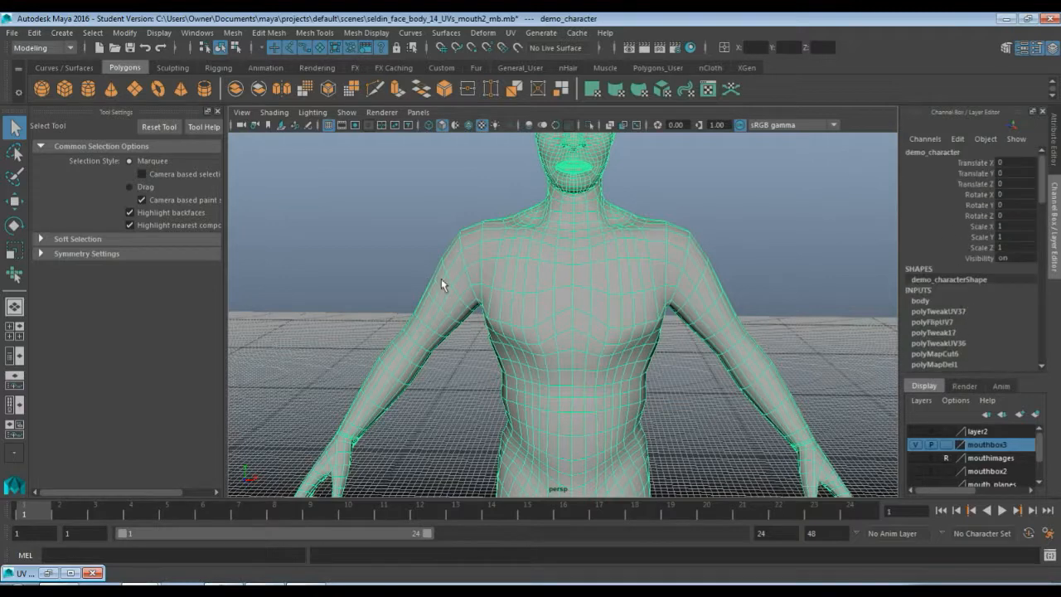
pyautogui.click(34, 32)
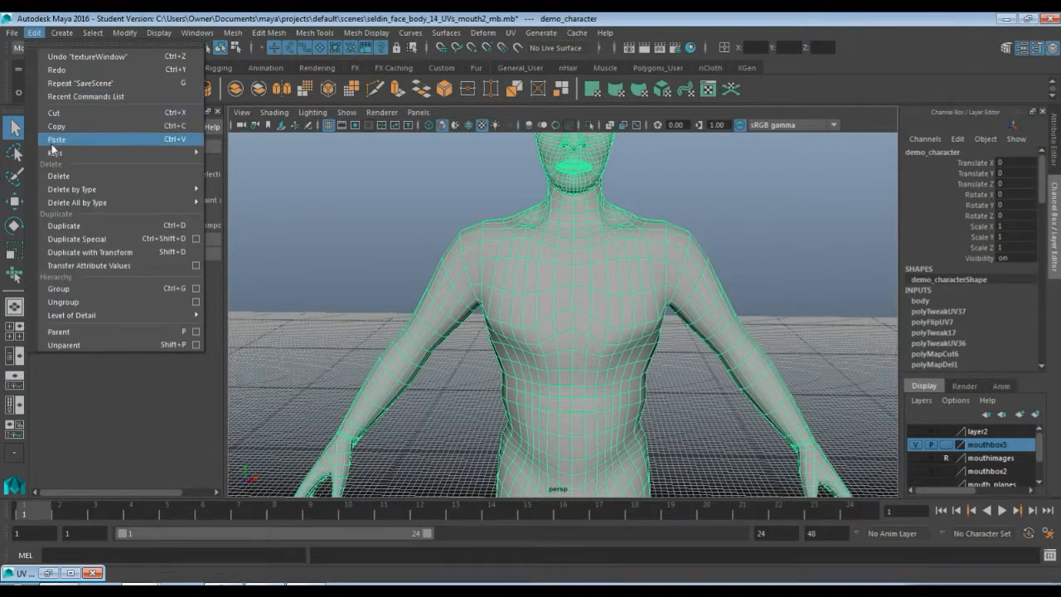
pyautogui.moveTo(69, 194)
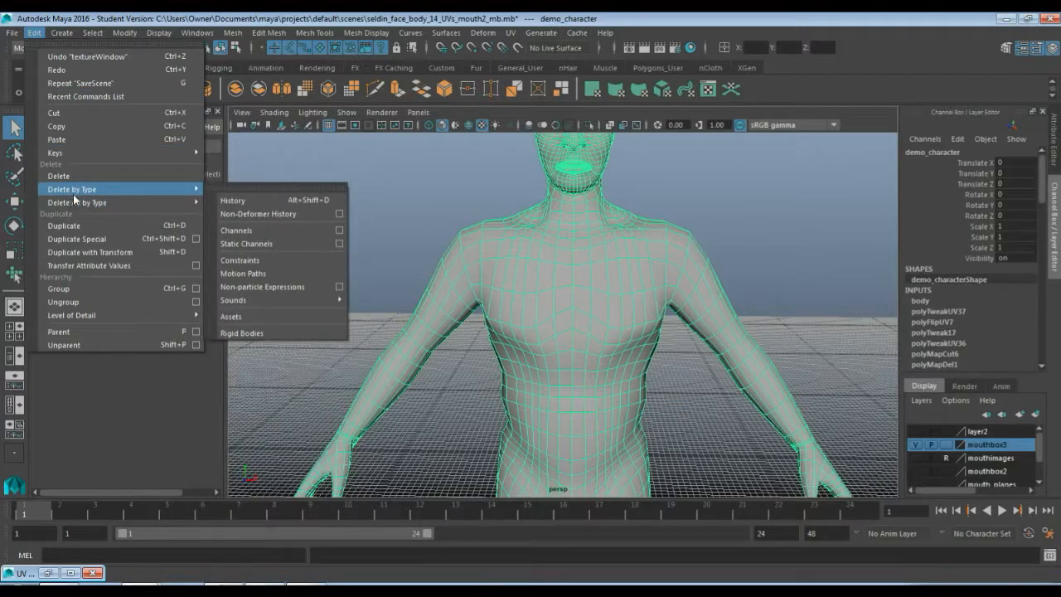
pyautogui.click(281, 217)
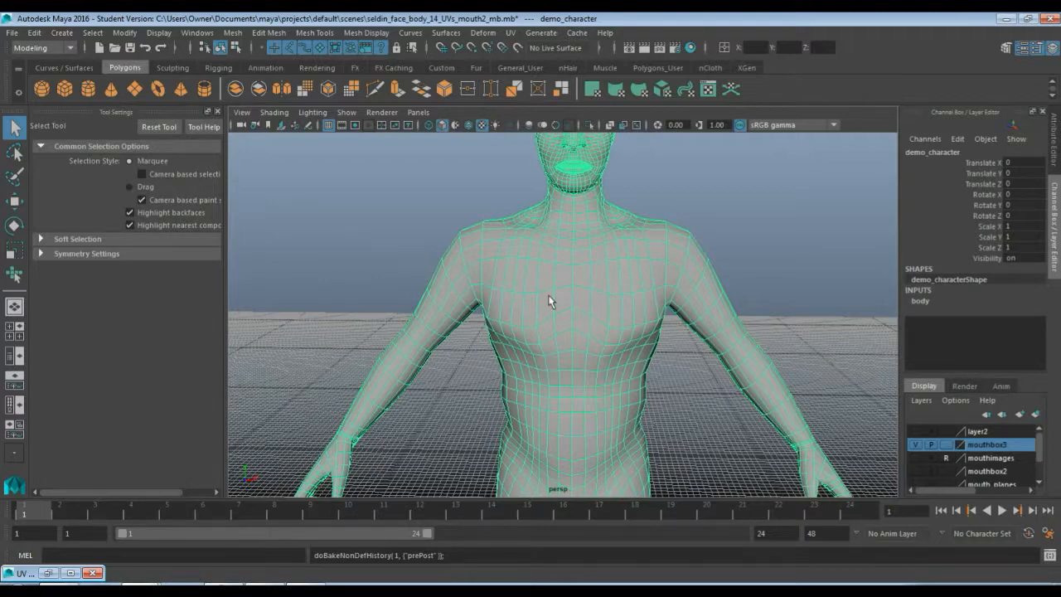
# Switch to face selection mode and set selection symmetry to Object X
pyautogui.press('F11')
pyautogui.click(611, 267)
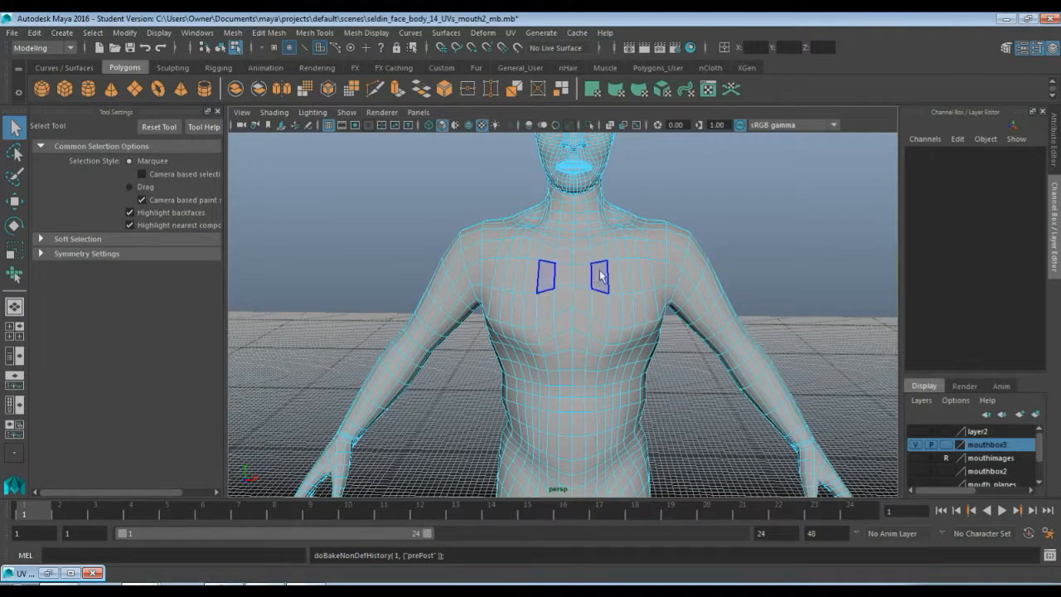
pyautogui.click(1037, 49)
pyautogui.click(1036, 49)
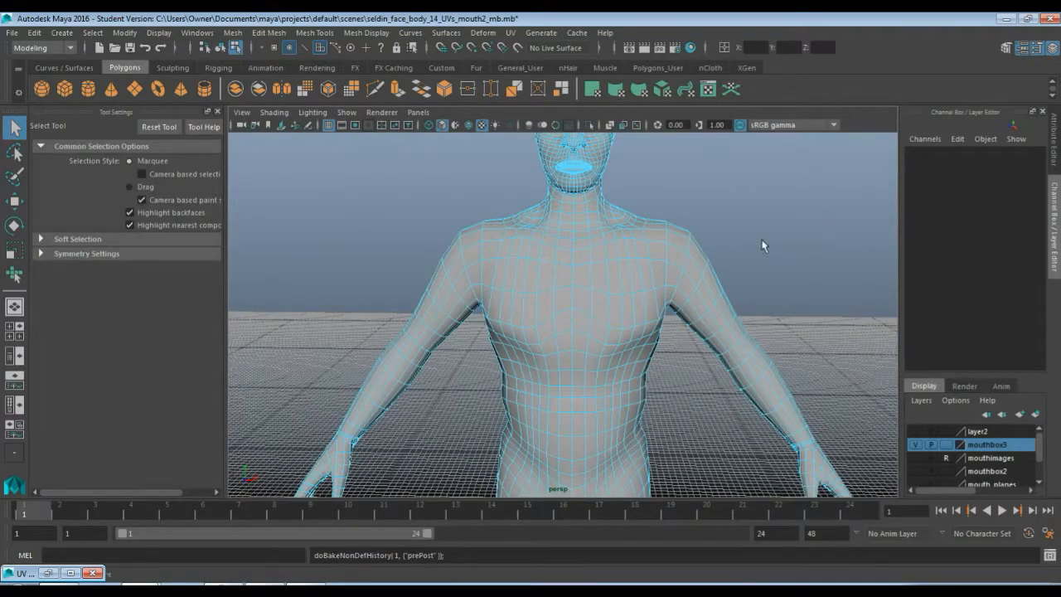
pyautogui.click(70, 254)
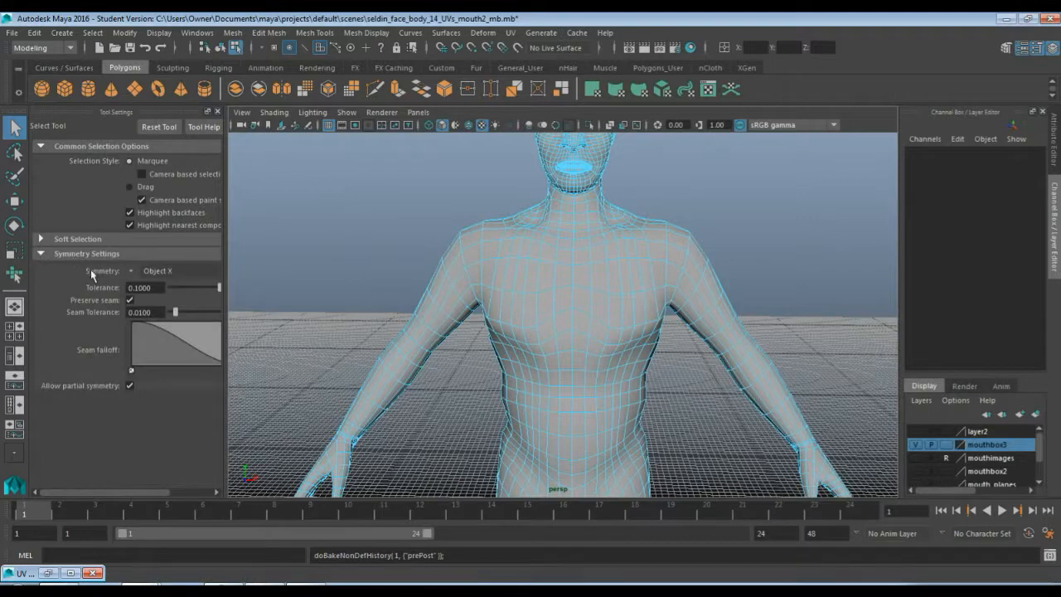
pyautogui.click(131, 273)
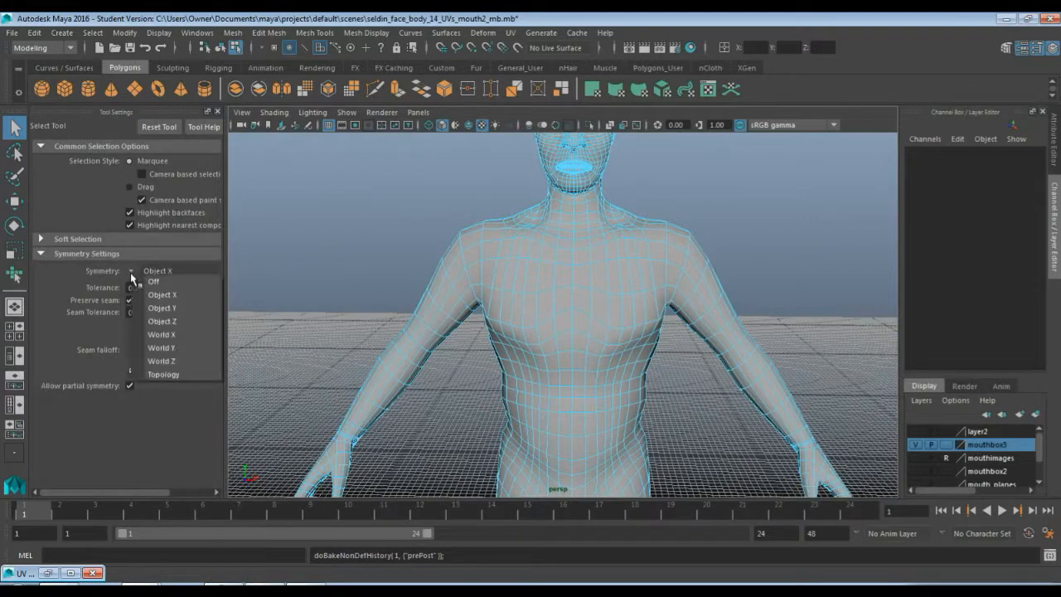
pyautogui.click(168, 295)
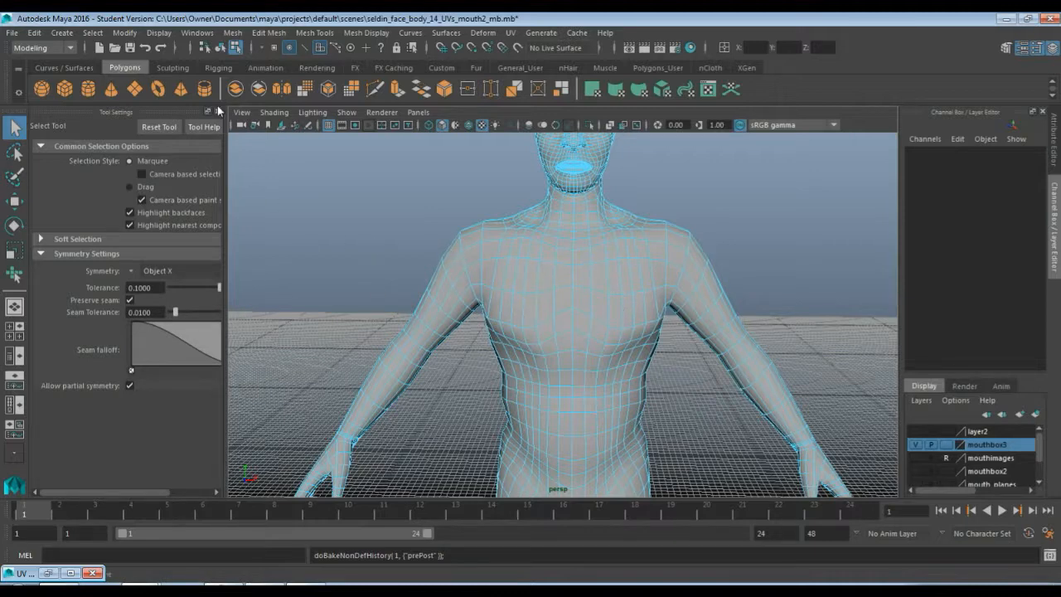
pyautogui.click(218, 111)
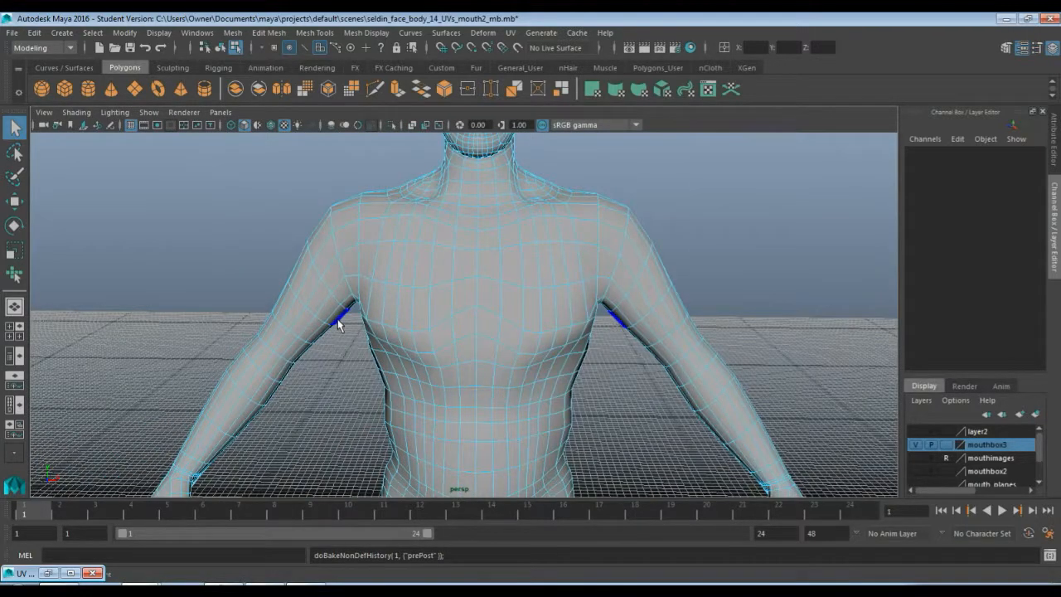
# Select a chest face symmetrically and switch to the Paint Select Faces tool
pyautogui.click(487, 265)
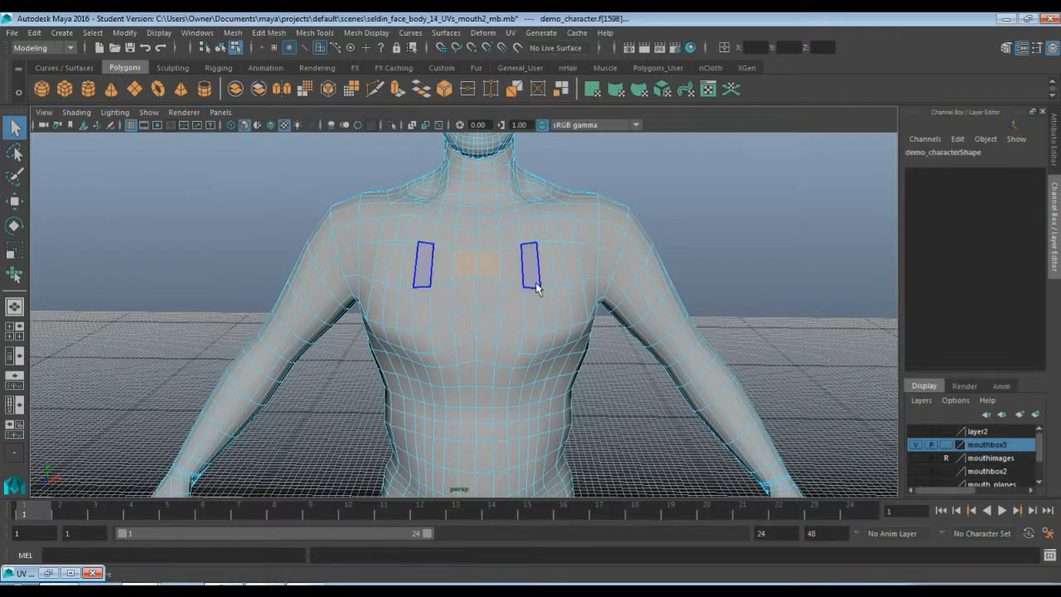
pyautogui.keyDown('alt'); pyautogui.moveTo(558, 268); pyautogui.dragTo(504, 285); pyautogui.keyUp('alt')
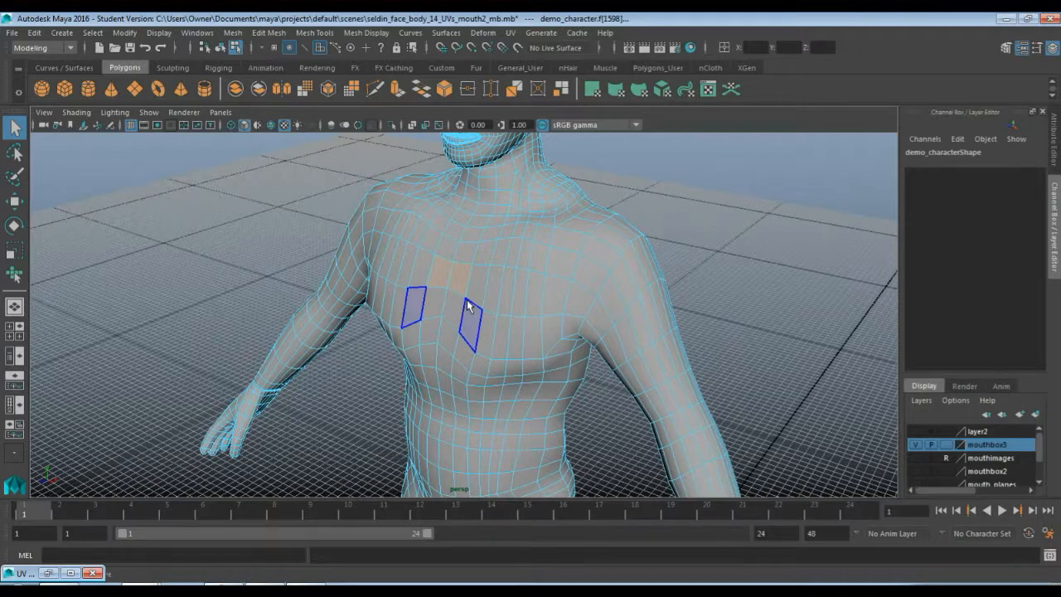
pyautogui.keyDown('alt'); pyautogui.moveTo(468, 307); pyautogui.dragTo(481, 304); pyautogui.keyUp('alt')
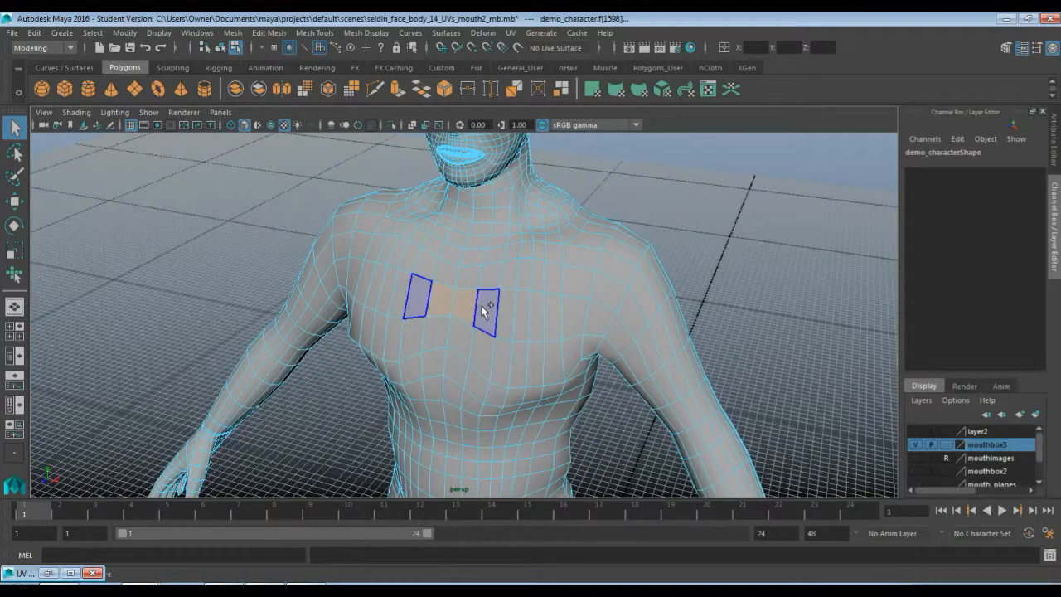
pyautogui.keyDown('shift'); pyautogui.rightClick(485, 309); pyautogui.keyUp('shift')
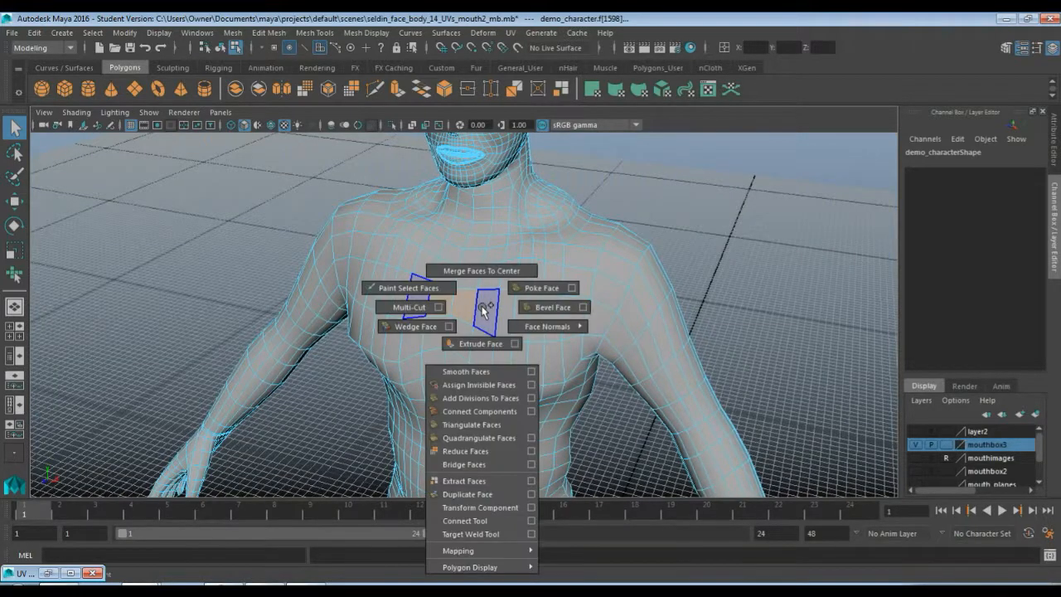
pyautogui.click(400, 290)
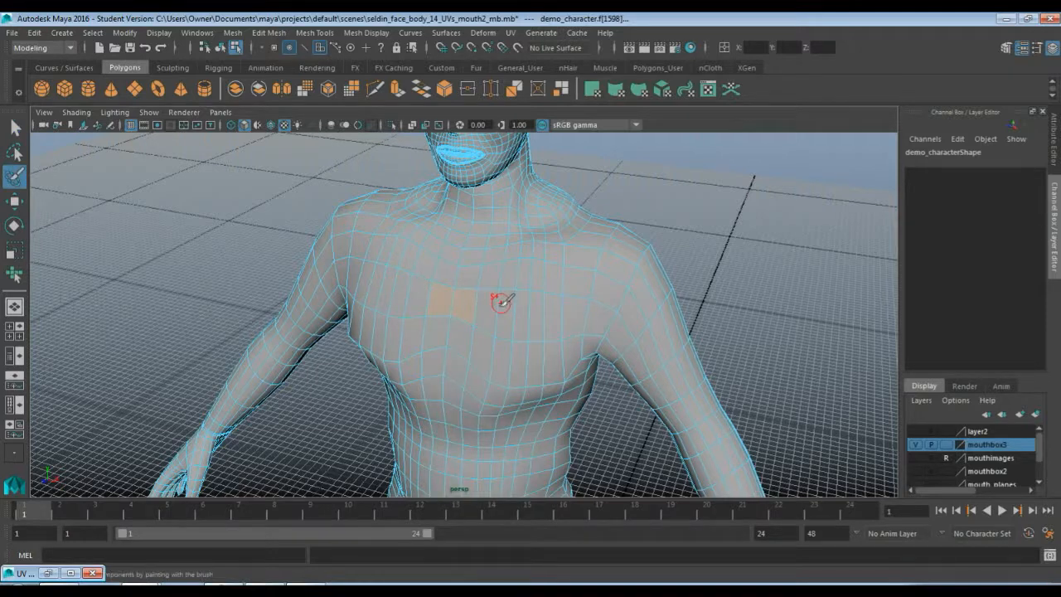
# Paint-select the chest faces across the front of the torso
pyautogui.moveTo(498, 309)
pyautogui.mouseDown()
pyautogui.moveTo(511, 308)
pyautogui.moveTo(491, 306)
pyautogui.moveTo(504, 296)
pyautogui.moveTo(457, 274)
pyautogui.moveTo(549, 282)
pyautogui.moveTo(567, 298)
pyautogui.moveTo(548, 324)
pyautogui.moveTo(554, 367)
pyautogui.moveTo(454, 359)
pyautogui.moveTo(488, 423)
pyautogui.moveTo(455, 434)
pyautogui.moveTo(484, 439)
pyautogui.mouseUp()
pyautogui.moveTo(487, 440)
pyautogui.keyDown('alt'); pyautogui.mouseDown()
pyautogui.moveTo(473, 261)
pyautogui.moveTo(433, 224)
pyautogui.mouseUp(); pyautogui.keyUp('alt')
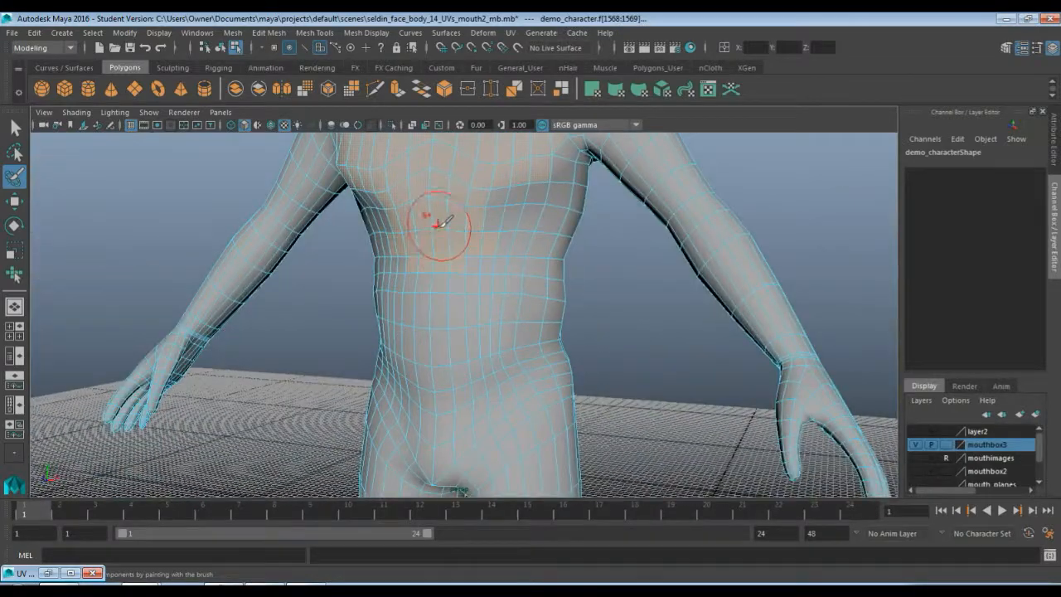
pyautogui.moveTo(442, 341)
pyautogui.mouseDown()
pyautogui.moveTo(446, 365)
pyautogui.moveTo(530, 343)
pyautogui.moveTo(481, 278)
pyautogui.moveTo(540, 280)
pyautogui.moveTo(517, 193)
pyautogui.moveTo(507, 271)
pyautogui.moveTo(553, 303)
pyautogui.moveTo(571, 232)
pyautogui.moveTo(557, 184)
pyautogui.moveTo(569, 174)
pyautogui.moveTo(489, 244)
pyautogui.moveTo(485, 320)
pyautogui.moveTo(525, 294)
pyautogui.mouseUp()
pyautogui.moveTo(434, 235)
pyautogui.mouseDown()
pyautogui.moveTo(582, 252)
pyautogui.moveTo(536, 304)
pyautogui.moveTo(549, 322)
pyautogui.mouseUp()
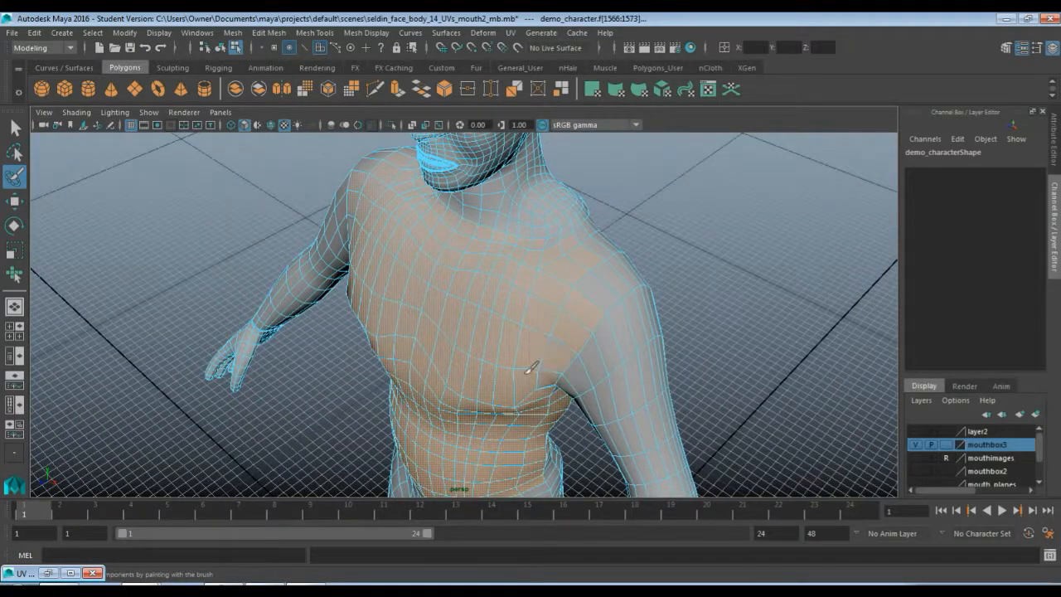
# Paint-select faces across the upper back and down over the abdomen
pyautogui.keyDown('alt'); pyautogui.moveTo(602, 260); pyautogui.dragTo(454, 242); pyautogui.keyUp('alt')
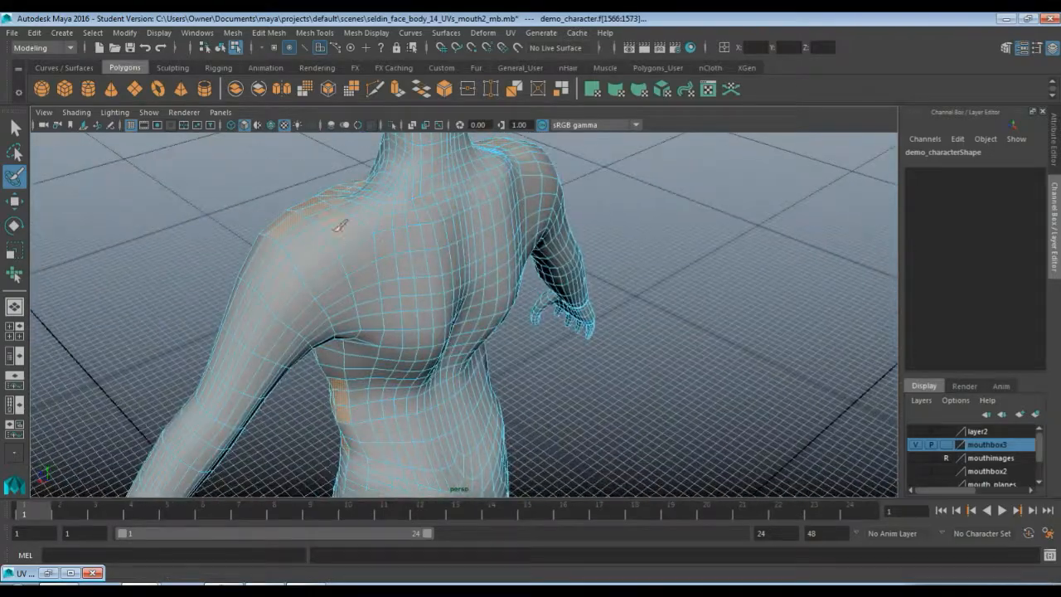
pyautogui.moveTo(348, 240)
pyautogui.mouseDown()
pyautogui.moveTo(356, 290)
pyautogui.moveTo(327, 228)
pyautogui.moveTo(383, 370)
pyautogui.moveTo(386, 314)
pyautogui.mouseUp()
pyautogui.moveTo(382, 317)
pyautogui.mouseDown()
pyautogui.moveTo(358, 385)
pyautogui.moveTo(429, 396)
pyautogui.mouseUp()
pyautogui.moveTo(374, 377)
pyautogui.keyDown('alt'); pyautogui.mouseDown()
pyautogui.moveTo(439, 373)
pyautogui.moveTo(421, 379)
pyautogui.moveTo(403, 279)
pyautogui.moveTo(379, 303)
pyautogui.moveTo(380, 334)
pyautogui.moveTo(332, 330)
pyautogui.moveTo(324, 315)
pyautogui.moveTo(431, 349)
pyautogui.moveTo(433, 315)
pyautogui.moveTo(407, 315)
pyautogui.mouseUp(); pyautogui.keyUp('alt')
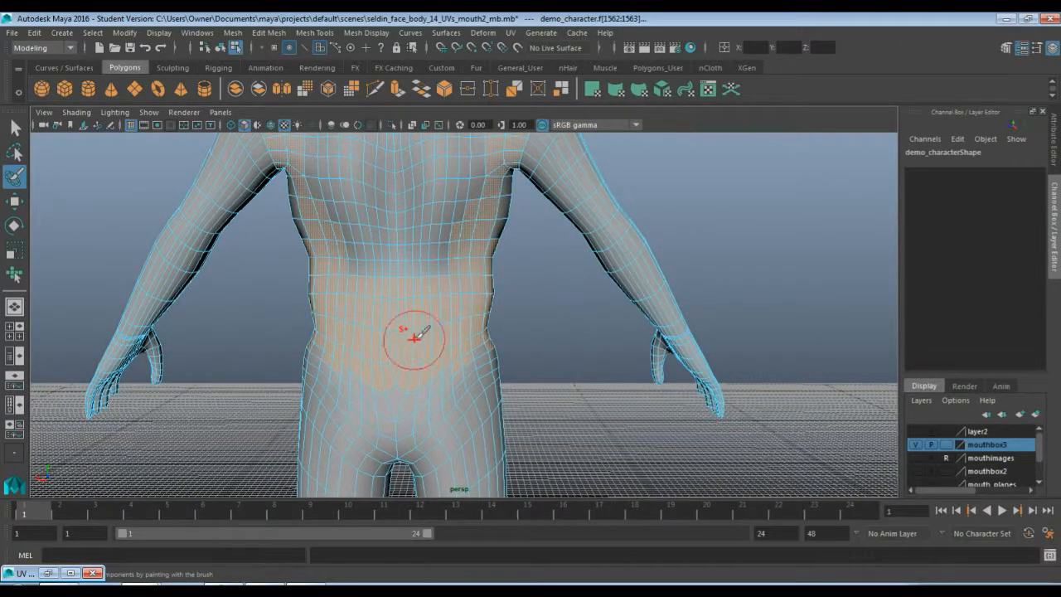
# Paint-select the remaining back, side and shoulder faces up to the base of the neck
pyautogui.moveTo(426, 307)
pyautogui.keyDown('alt'); pyautogui.mouseDown()
pyautogui.moveTo(429, 346)
pyautogui.moveTo(341, 230)
pyautogui.mouseUp(); pyautogui.keyUp('alt')
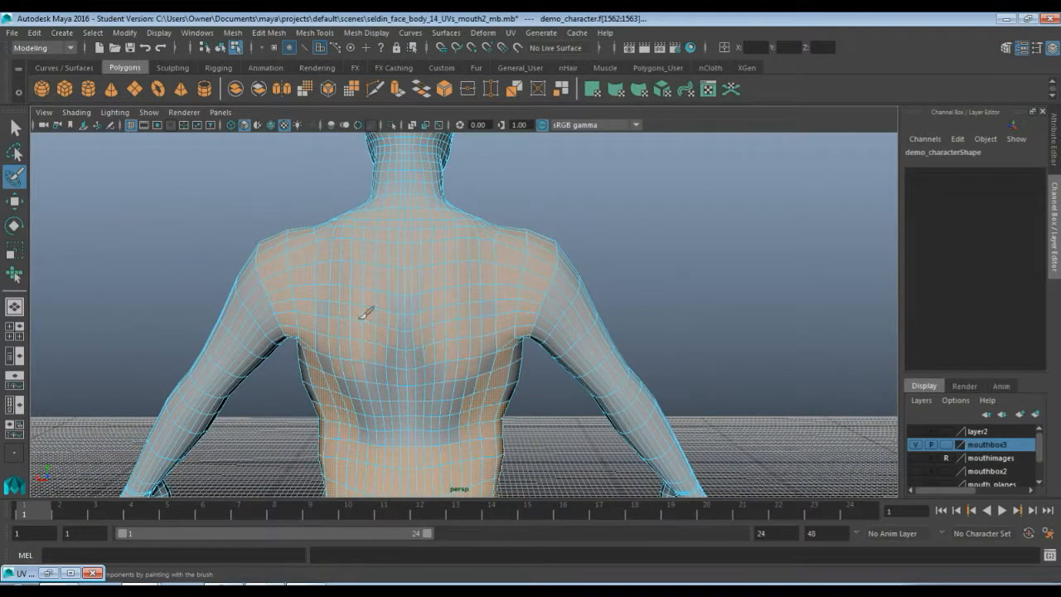
pyautogui.moveTo(413, 373)
pyautogui.mouseDown()
pyautogui.moveTo(470, 390)
pyautogui.moveTo(443, 409)
pyautogui.moveTo(413, 404)
pyautogui.moveTo(404, 373)
pyautogui.moveTo(438, 329)
pyautogui.moveTo(386, 357)
pyautogui.mouseUp()
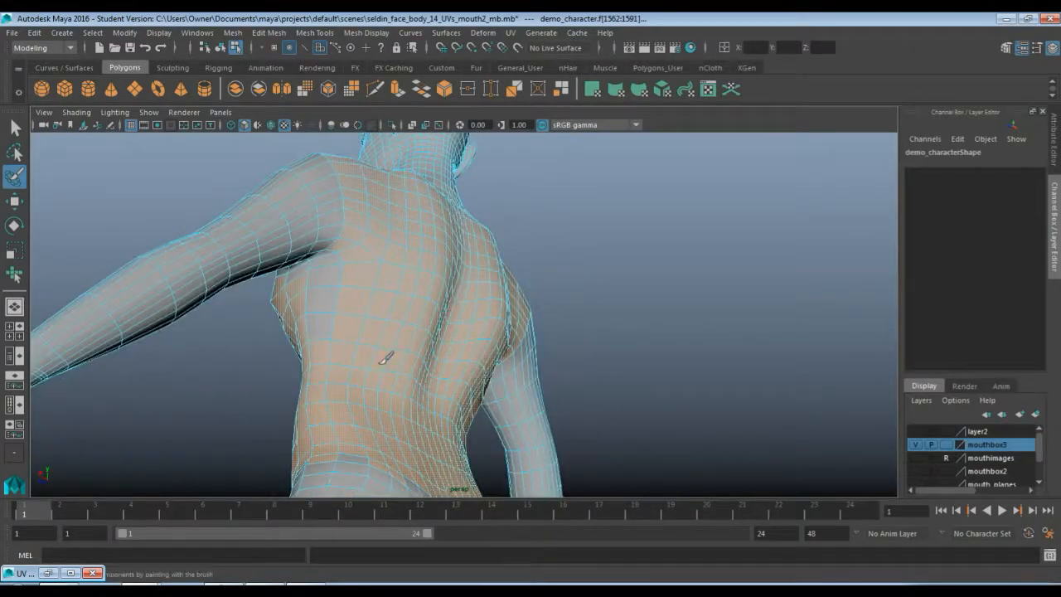
pyautogui.keyDown('alt'); pyautogui.moveTo(367, 296); pyautogui.dragTo(411, 323); pyautogui.keyUp('alt')
pyautogui.moveTo(591, 225)
pyautogui.keyDown('alt'); pyautogui.mouseDown()
pyautogui.moveTo(483, 246)
pyautogui.moveTo(473, 277)
pyautogui.moveTo(549, 245)
pyautogui.moveTo(532, 324)
pyautogui.moveTo(509, 365)
pyautogui.mouseUp(); pyautogui.keyUp('alt')
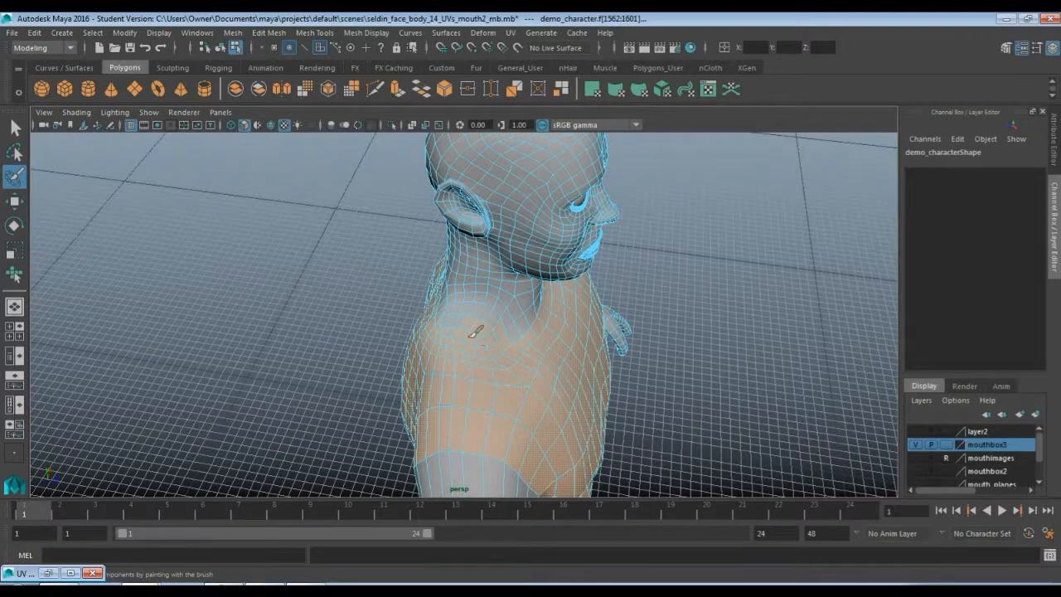
pyautogui.moveTo(426, 315)
pyautogui.keyDown('alt'); pyautogui.mouseDown()
pyautogui.moveTo(513, 333)
pyautogui.moveTo(532, 289)
pyautogui.moveTo(514, 289)
pyautogui.mouseUp(); pyautogui.keyUp('alt')
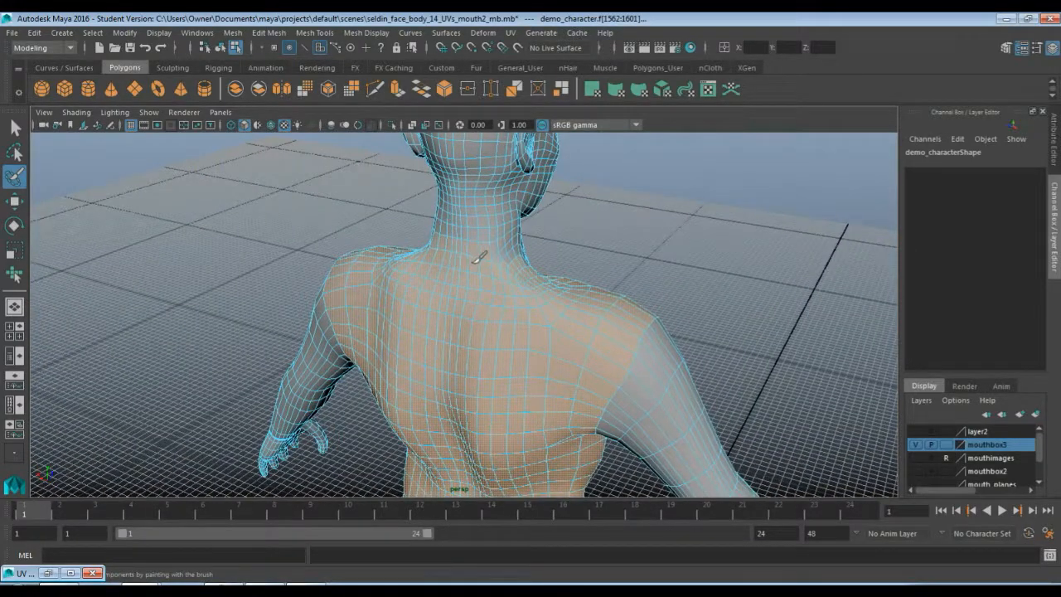
pyautogui.moveTo(538, 302)
pyautogui.keyDown('alt'); pyautogui.mouseDown()
pyautogui.moveTo(434, 296)
pyautogui.moveTo(434, 367)
pyautogui.moveTo(485, 295)
pyautogui.moveTo(481, 285)
pyautogui.mouseUp(); pyautogui.keyUp('alt')
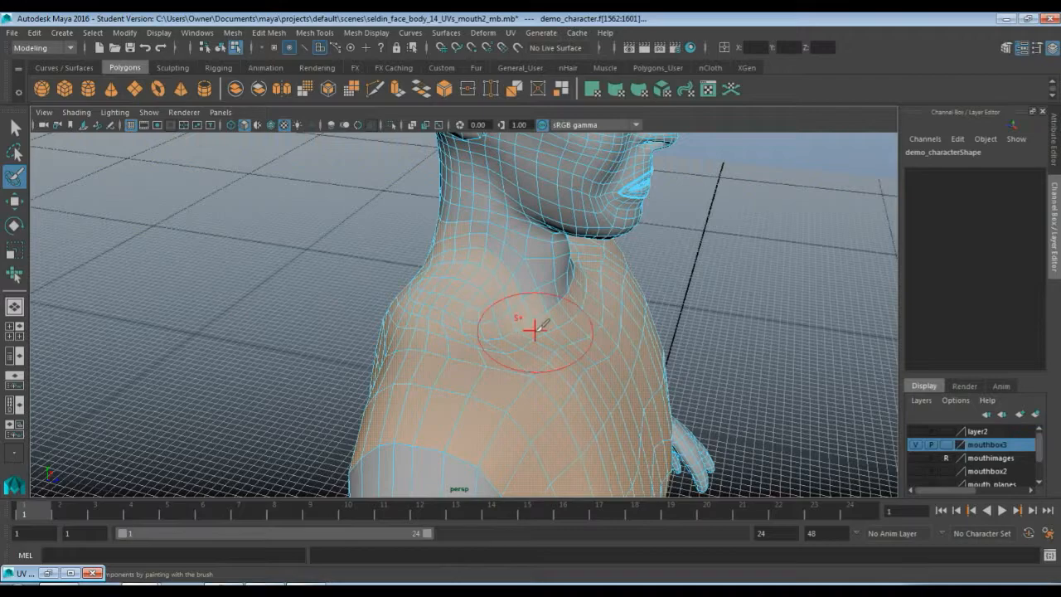
pyautogui.moveTo(536, 326)
pyautogui.keyDown('alt'); pyautogui.mouseDown()
pyautogui.moveTo(427, 300)
pyautogui.moveTo(318, 310)
pyautogui.moveTo(343, 321)
pyautogui.moveTo(374, 315)
pyautogui.moveTo(343, 317)
pyautogui.mouseUp(); pyautogui.keyUp('alt')
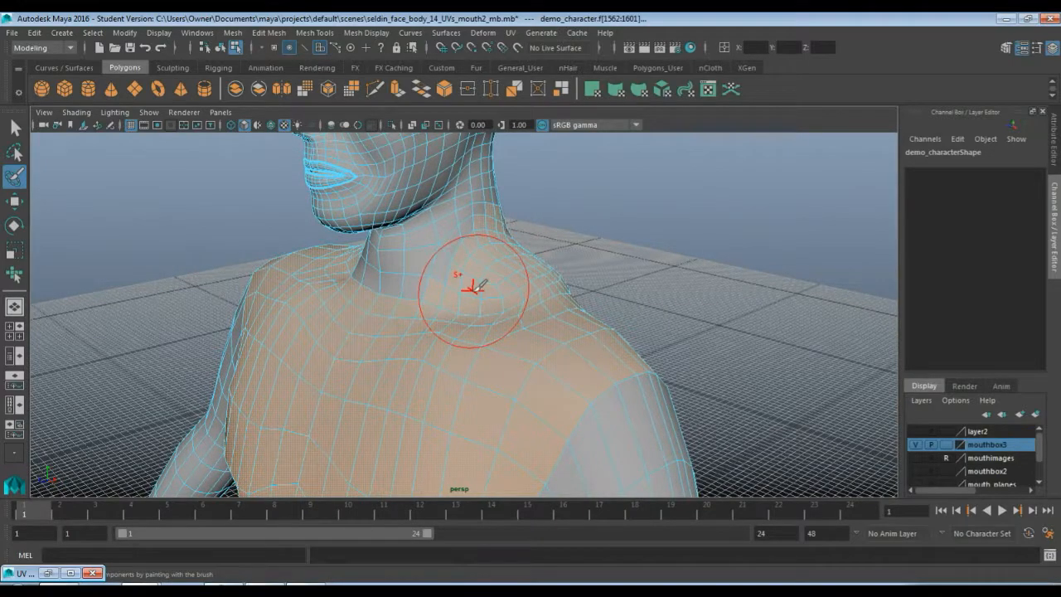
# Switch to the Select tool and refine the torso face selection around the neck and waist edges
pyautogui.press('q')
pyautogui.moveTo(497, 262)
pyautogui.keyDown('alt'); pyautogui.mouseDown()
pyautogui.moveTo(426, 268)
pyautogui.moveTo(398, 253)
pyautogui.moveTo(440, 273)
pyautogui.moveTo(339, 251)
pyautogui.moveTo(486, 260)
pyautogui.moveTo(507, 274)
pyautogui.mouseUp(); pyautogui.keyUp('alt')
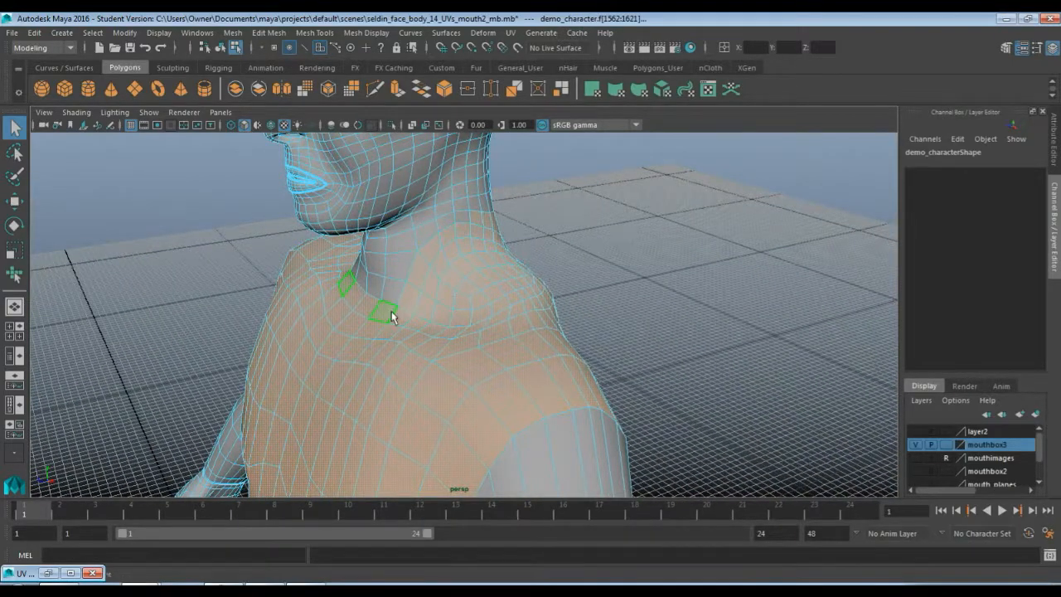
pyautogui.keyDown('alt'); pyautogui.moveTo(392, 310); pyautogui.dragTo(403, 246); pyautogui.keyUp('alt')
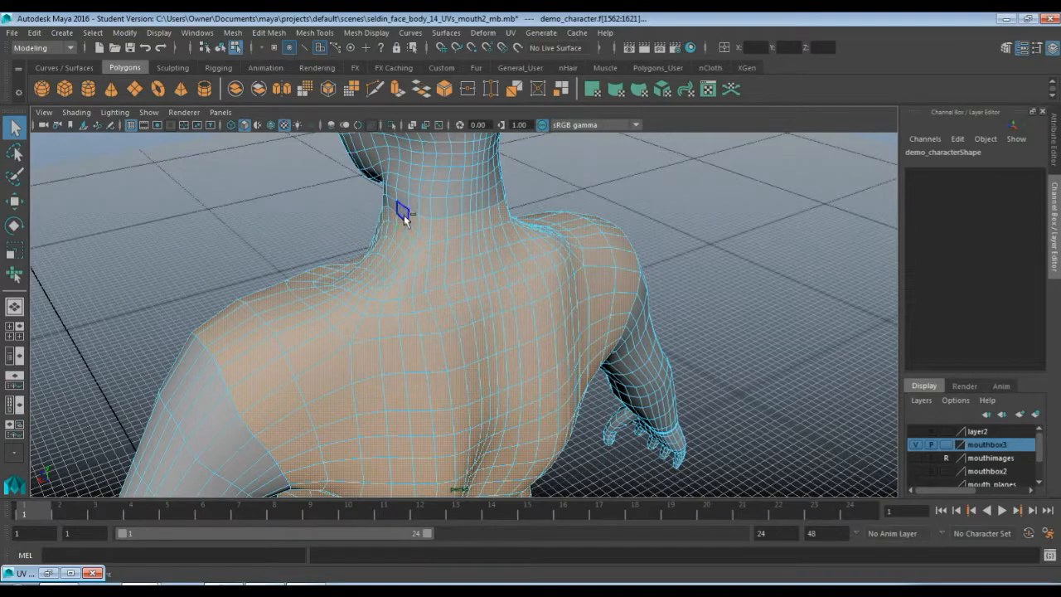
pyautogui.keyDown('alt'); pyautogui.moveTo(561, 273); pyautogui.dragTo(532, 251); pyautogui.keyUp('alt')
pyautogui.click(466, 388)
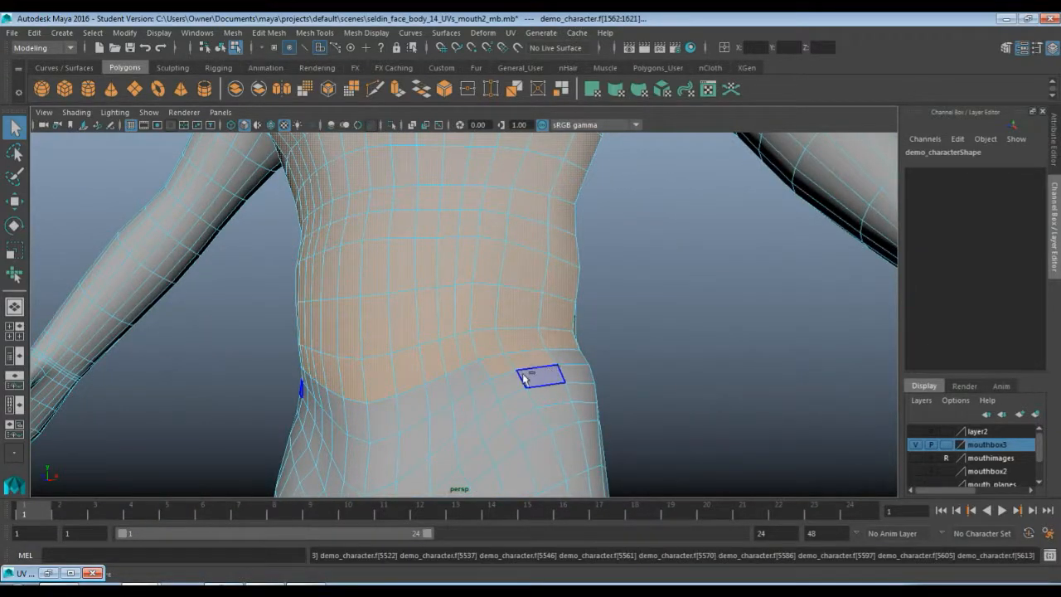
pyautogui.click(497, 368)
pyautogui.keyDown('alt'); pyautogui.moveTo(580, 373); pyautogui.dragTo(430, 381); pyautogui.keyUp('alt')
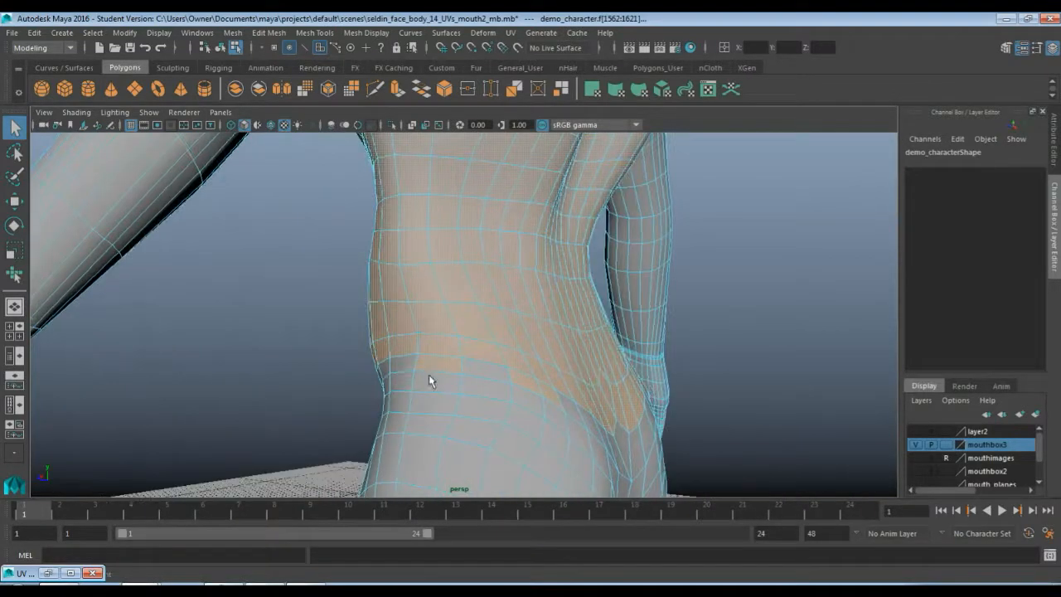
pyautogui.click(514, 379)
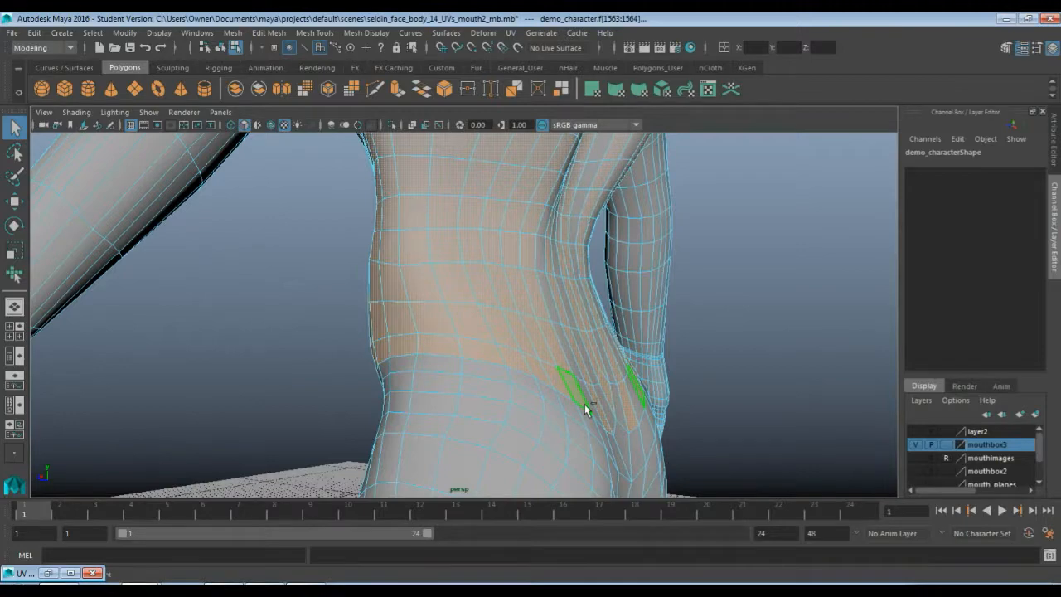
pyautogui.hotkey('ctrl', 'z')
# Adjust the face selection along the underarm and side of the torso
pyautogui.keyDown('alt'); pyautogui.moveTo(595, 427); pyautogui.dragTo(489, 233); pyautogui.keyUp('alt')
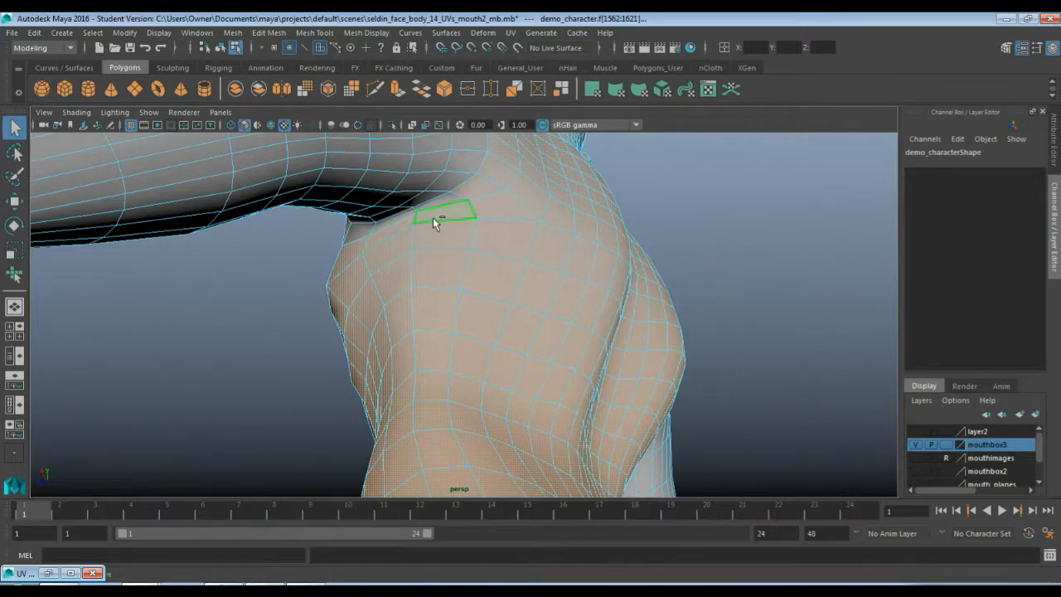
pyautogui.keyDown('alt'); pyautogui.moveTo(402, 230); pyautogui.dragTo(558, 240); pyautogui.keyUp('alt')
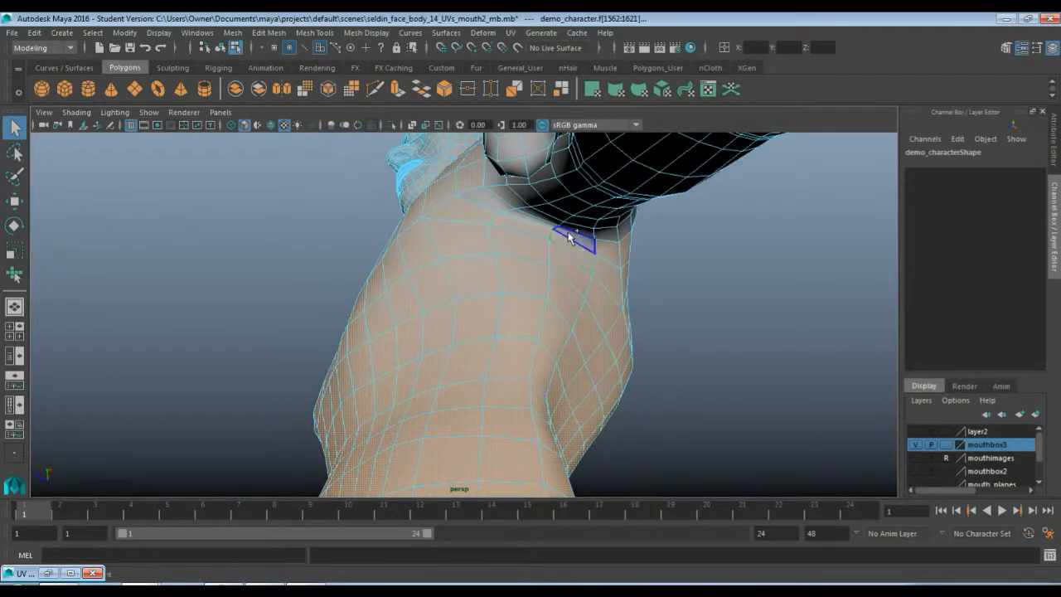
pyautogui.keyDown('alt'); pyautogui.moveTo(483, 217); pyautogui.dragTo(517, 275); pyautogui.keyUp('alt')
pyautogui.keyDown('alt'); pyautogui.moveTo(516, 274); pyautogui.dragTo(497, 358, button='middle'); pyautogui.keyUp('alt')
pyautogui.keyDown('alt'); pyautogui.moveTo(497, 358); pyautogui.dragTo(514, 322); pyautogui.keyUp('alt')
# Extract the selected torso faces from the body mesh
pyautogui.scroll(-10, 547, 323)
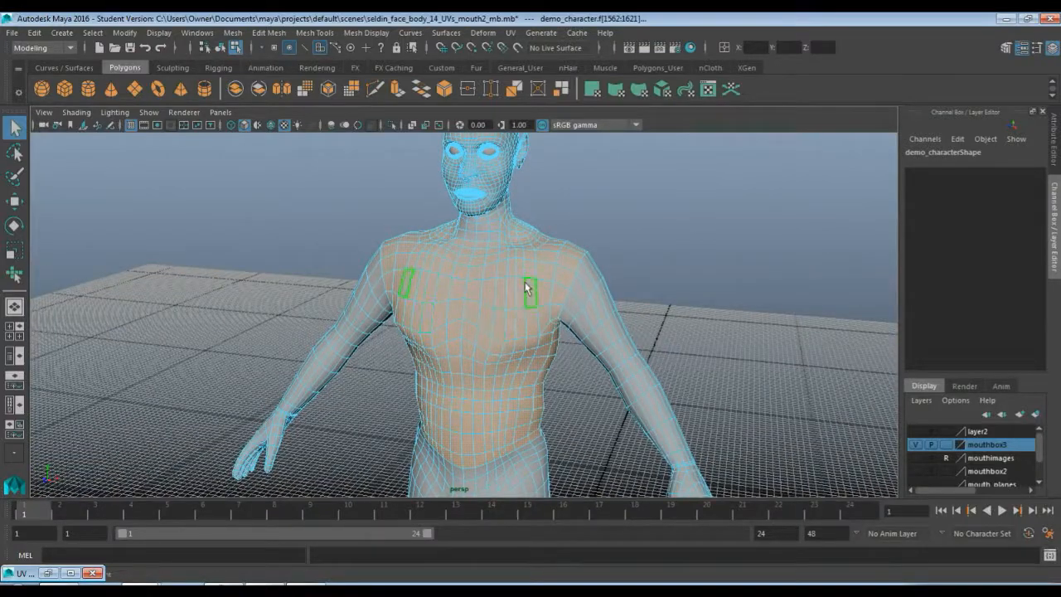
pyautogui.keyDown('shift'); pyautogui.moveTo(525, 282); pyautogui.dragTo(543, 470, button='right'); pyautogui.keyUp('shift')
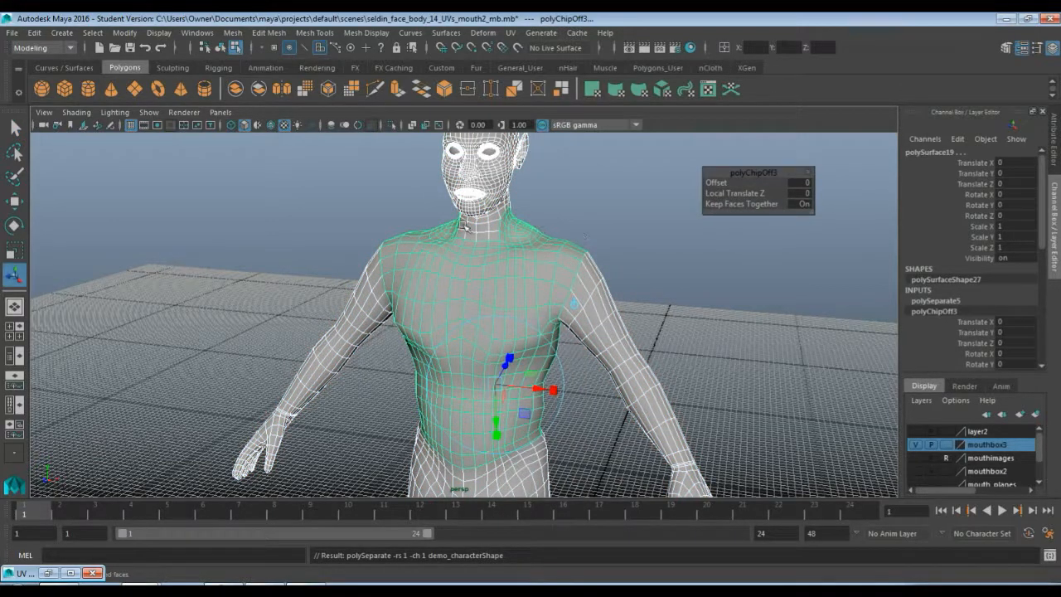
# Try moving the extracted torso faces along their local Z, then undo the move
pyautogui.scroll(2, 629, 386)
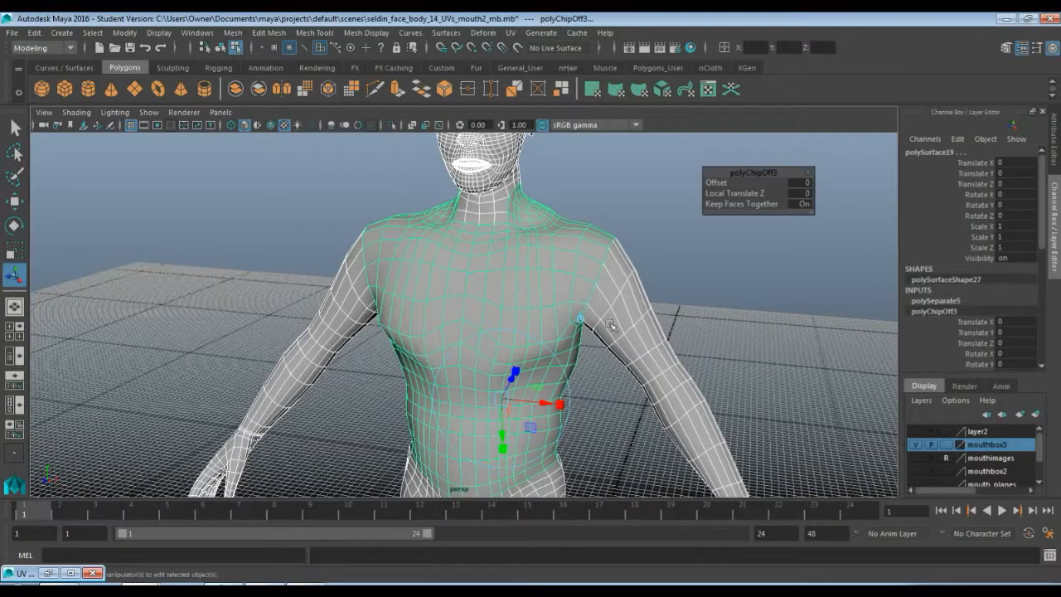
pyautogui.keyDown('alt'); pyautogui.moveTo(611, 325); pyautogui.dragTo(572, 321); pyautogui.keyUp('alt')
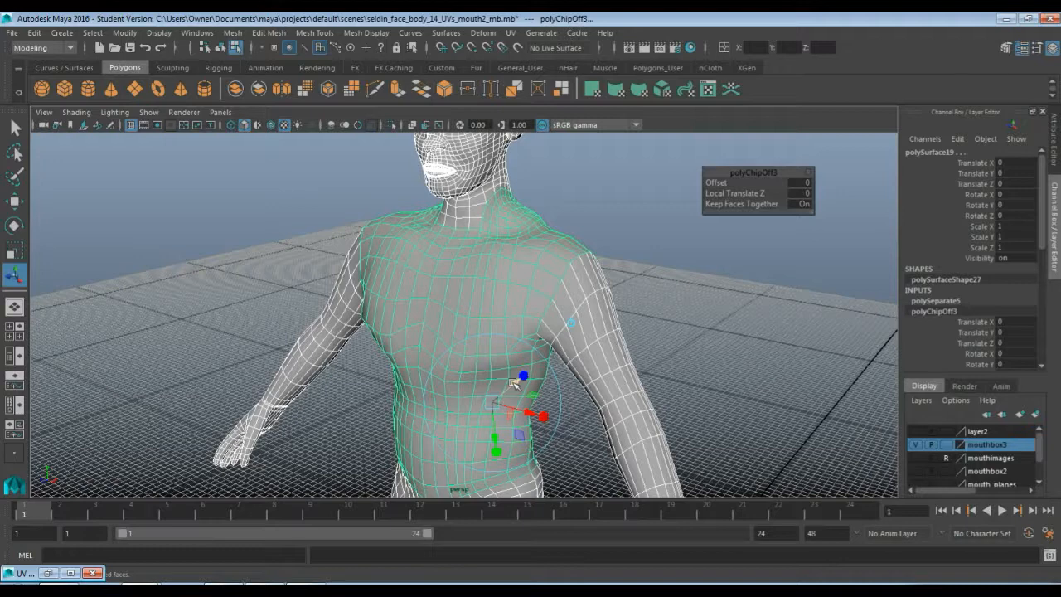
pyautogui.moveTo(513, 383); pyautogui.dragTo(514, 383)
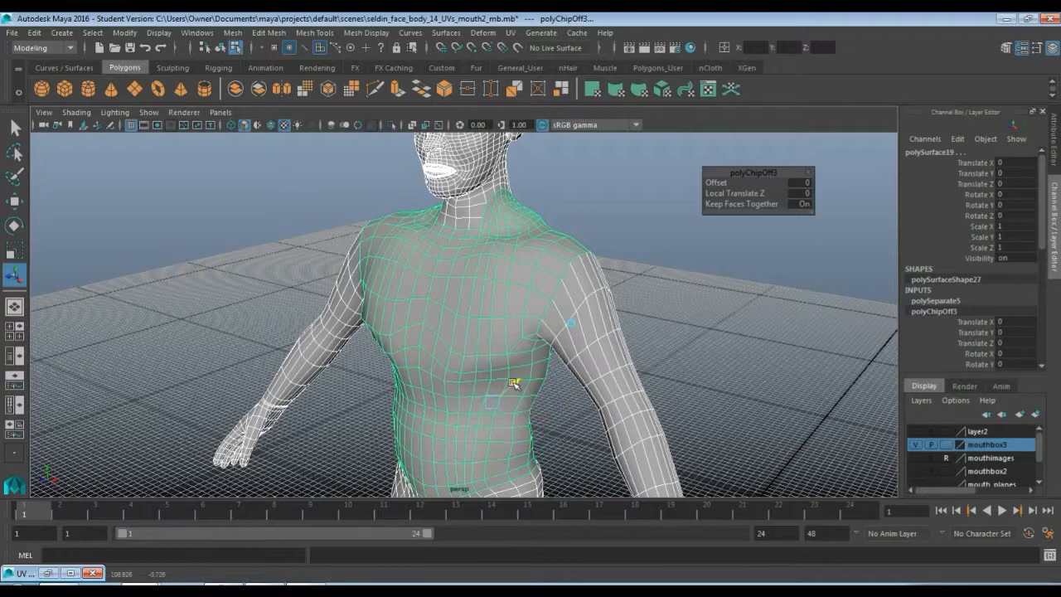
pyautogui.moveTo(514, 383); pyautogui.dragTo(523, 386)
pyautogui.keyDown('alt'); pyautogui.moveTo(639, 324); pyautogui.dragTo(403, 274); pyautogui.keyUp('alt')
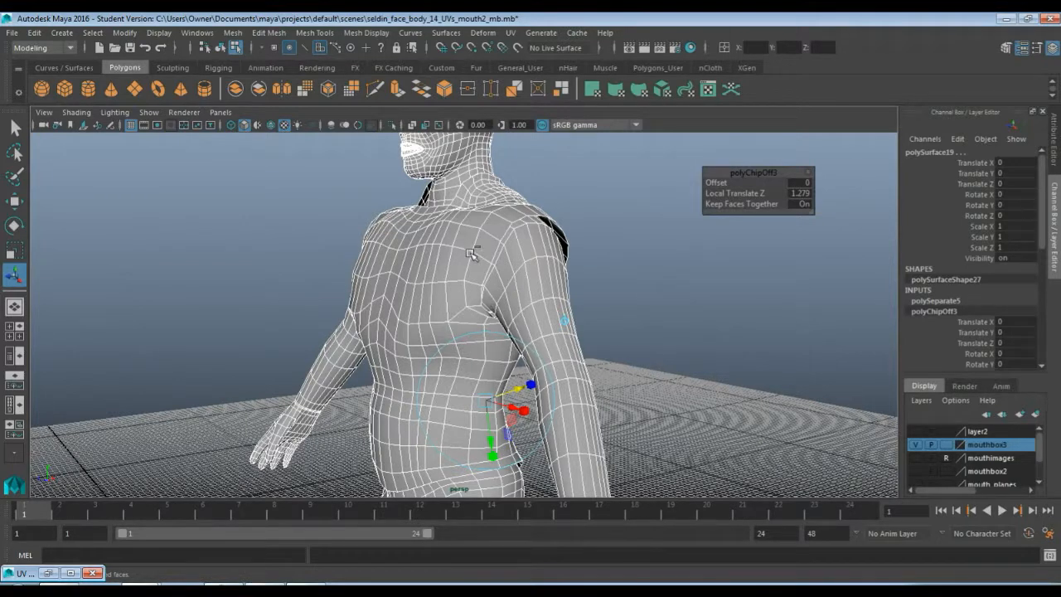
pyautogui.hotkey('ctrl', 'z')
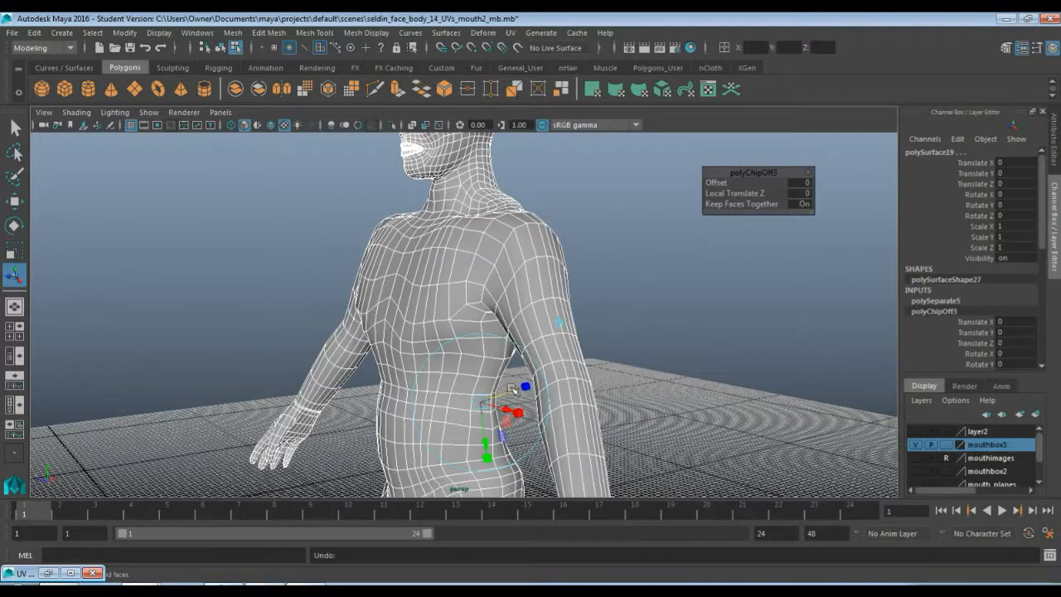
# Select the extracted torso surface as an object
pyautogui.press('q')
pyautogui.moveTo(518, 288); pyautogui.dragTo(570, 248, button='right')
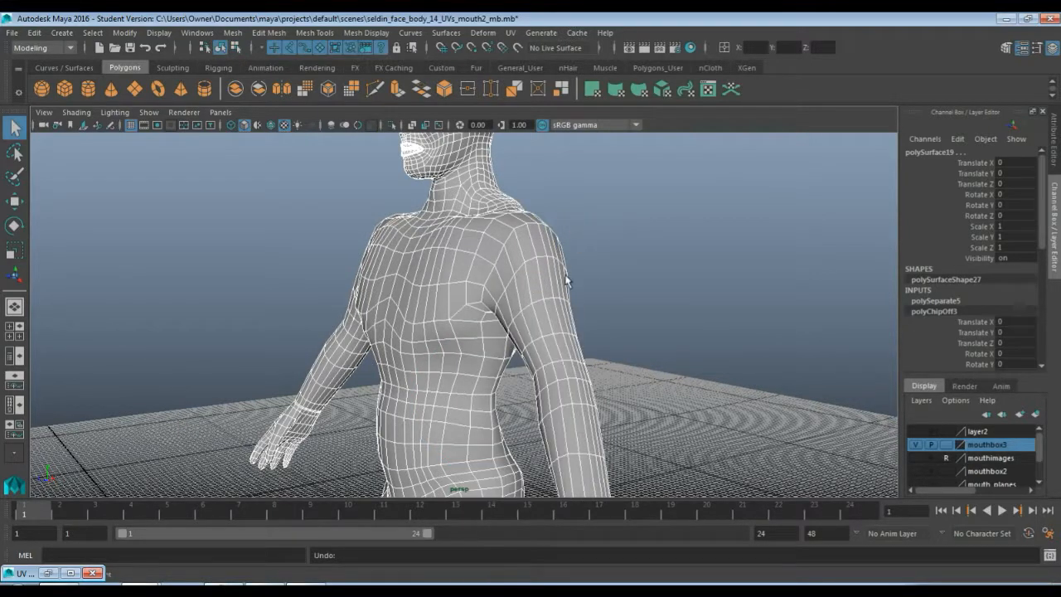
pyautogui.click(462, 307)
pyautogui.keyDown('shift'); pyautogui.click(533, 300); pyautogui.keyUp('shift')
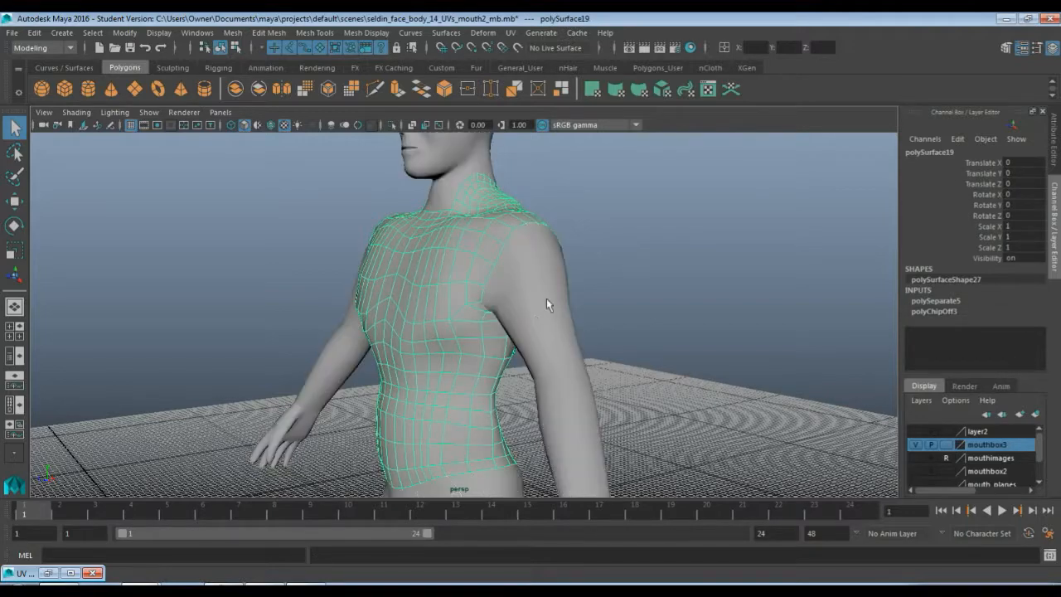
pyautogui.moveTo(478, 318)
pyautogui.keyDown('alt'); pyautogui.mouseDown()
pyautogui.moveTo(548, 317)
pyautogui.moveTo(479, 305)
pyautogui.mouseUp(); pyautogui.keyUp('alt')
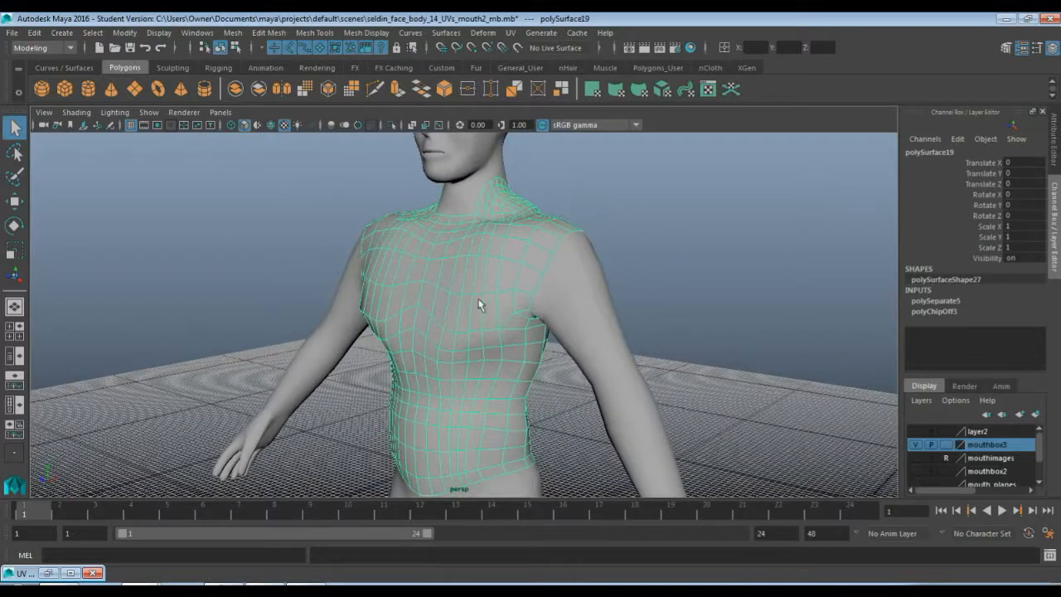
# Try extruding the torso surface faces, then undo back to the extraction
pyautogui.click(396, 89)
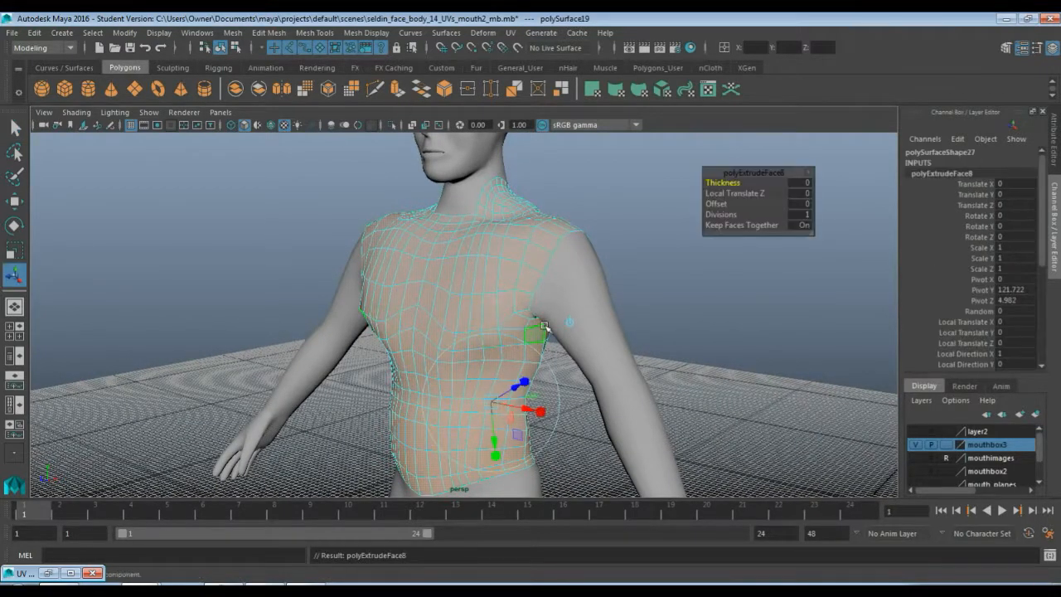
pyautogui.moveTo(513, 390); pyautogui.dragTo(476, 284)
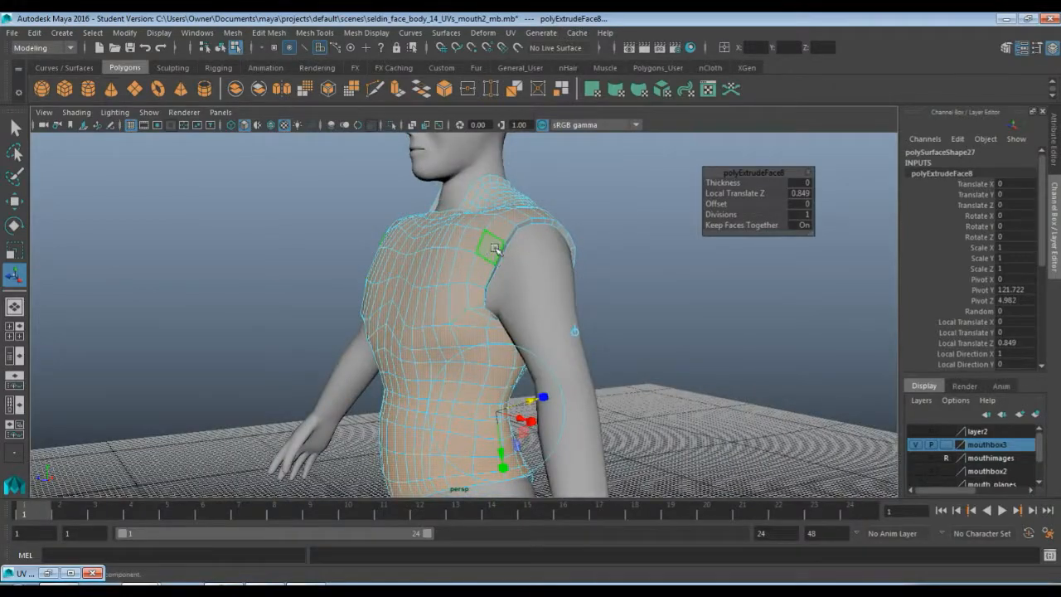
pyautogui.keyDown('alt'); pyautogui.moveTo(405, 264); pyautogui.dragTo(416, 270); pyautogui.keyUp('alt')
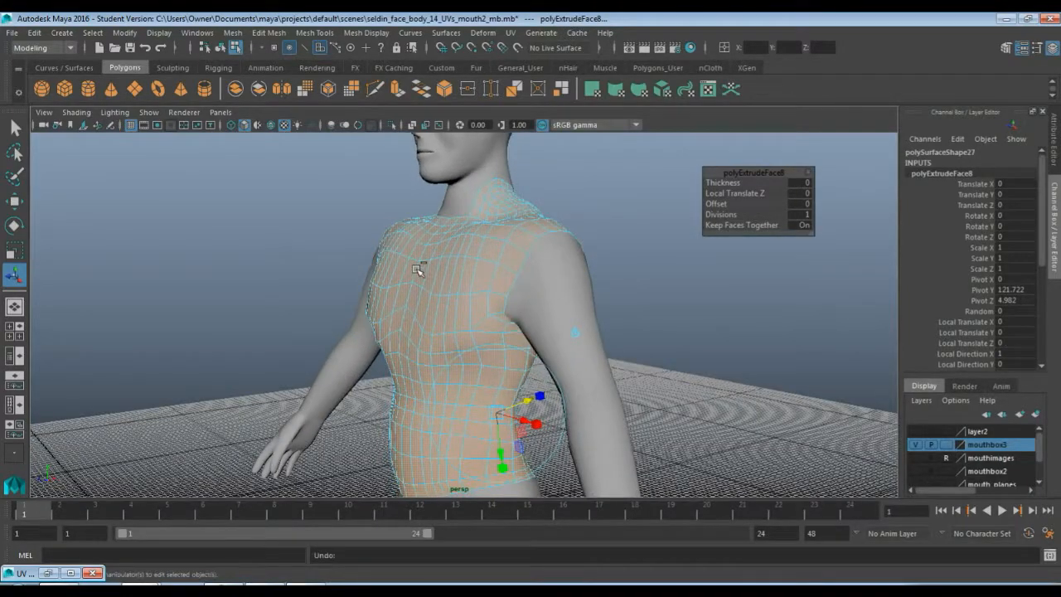
pyautogui.hotkey('ctrl', 'z')
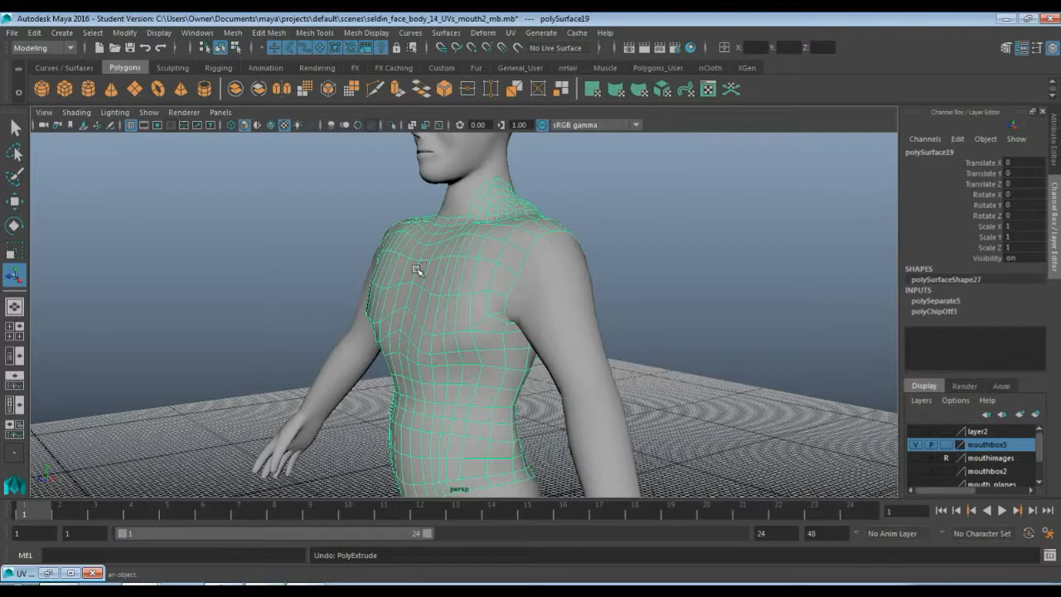
pyautogui.moveTo(472, 238)
pyautogui.mouseDown(button='right')
pyautogui.moveTo(502, 228)
pyautogui.moveTo(473, 238)
pyautogui.mouseUp(button='right')
pyautogui.hotkey('ctrl', 'z')
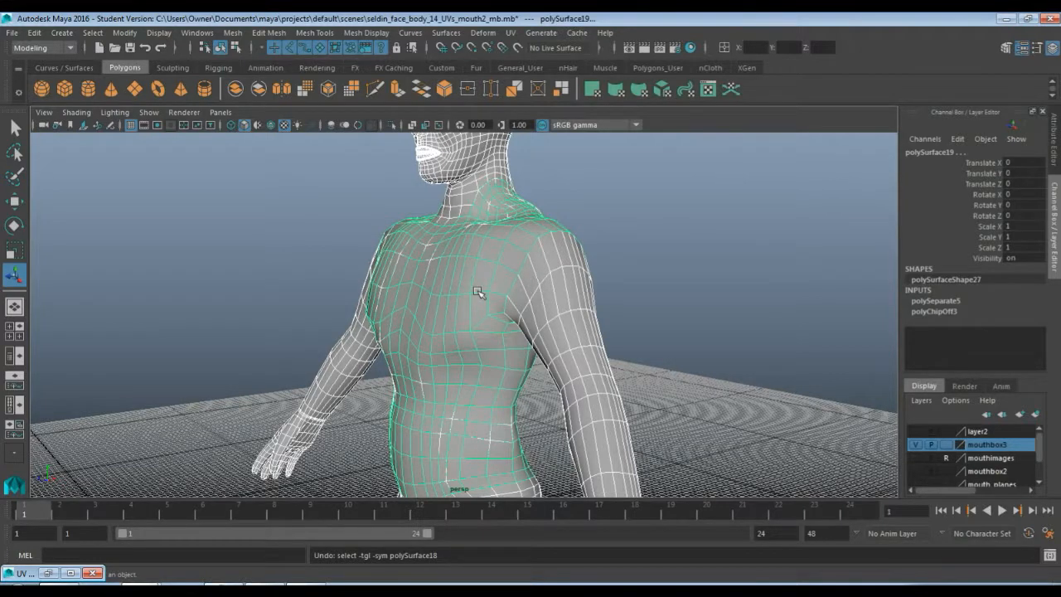
pyautogui.hotkey('ctrl', 'z')
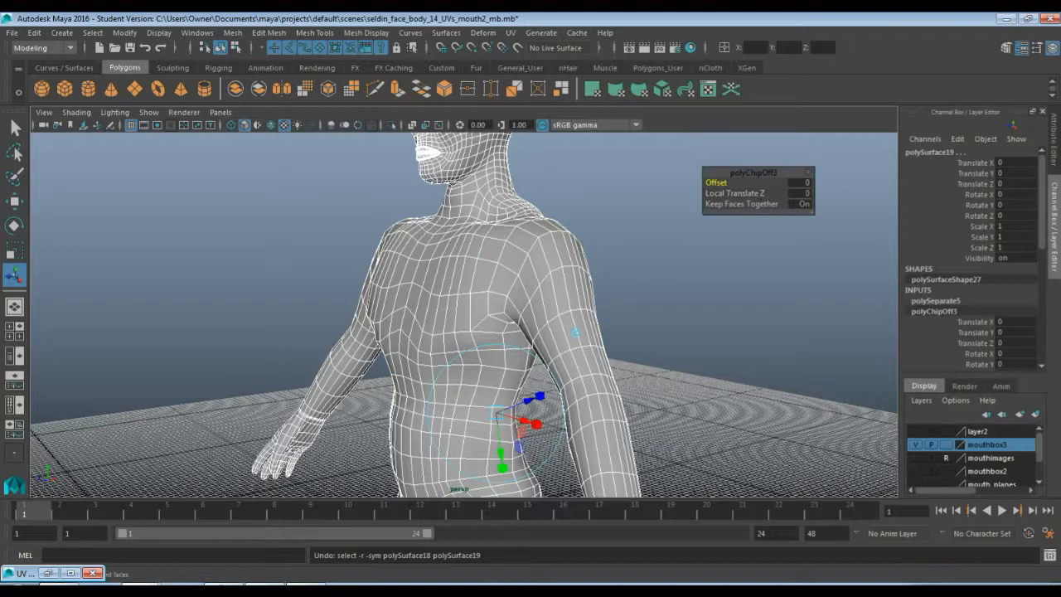
# Set the torso chip-off's Local Translate Z to 0.25
pyautogui.moveTo(531, 400); pyautogui.dragTo(531, 401)
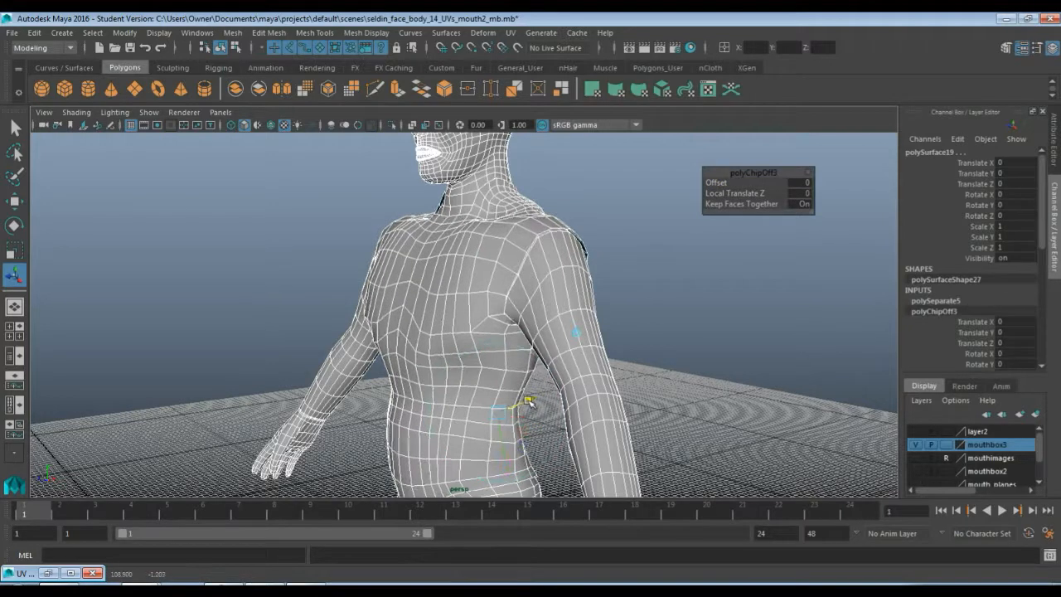
pyautogui.click(793, 195)
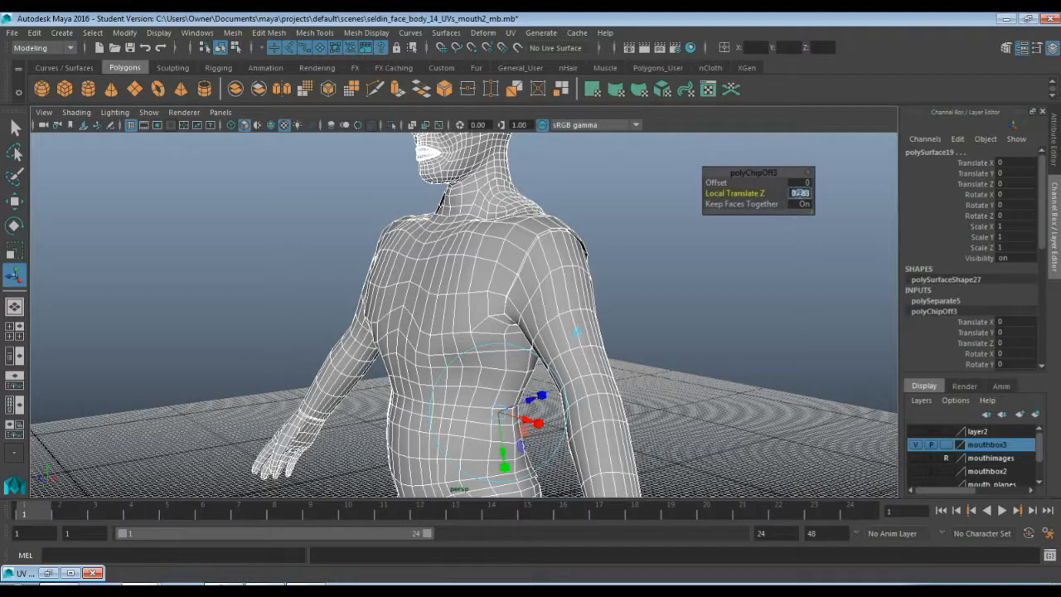
pyautogui.write('0.25')
pyautogui.press('Return')
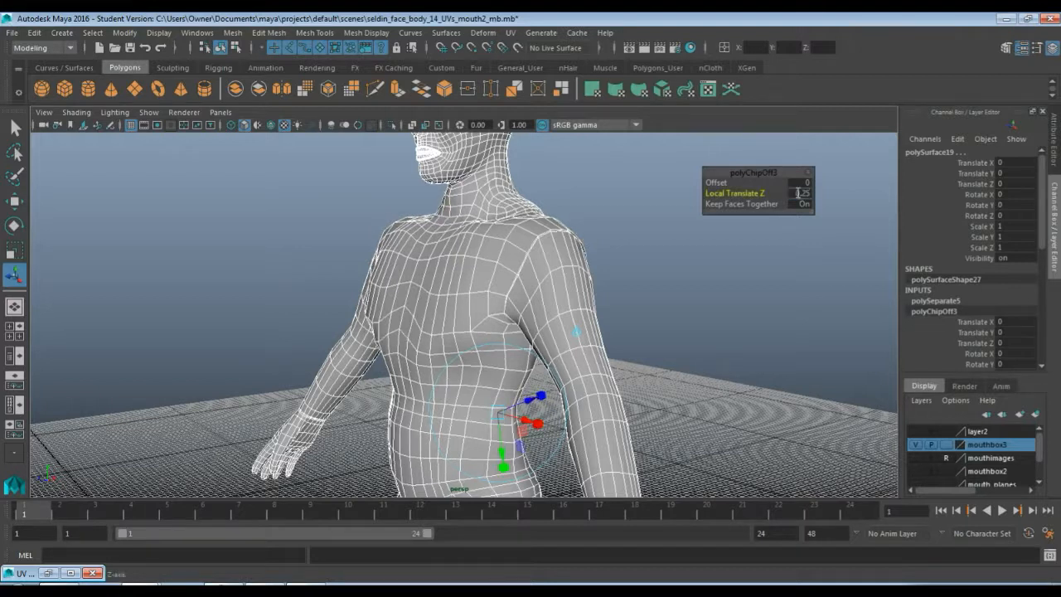
# Deselect everything and select the separated torso piece as a whole object
pyautogui.click(607, 250)
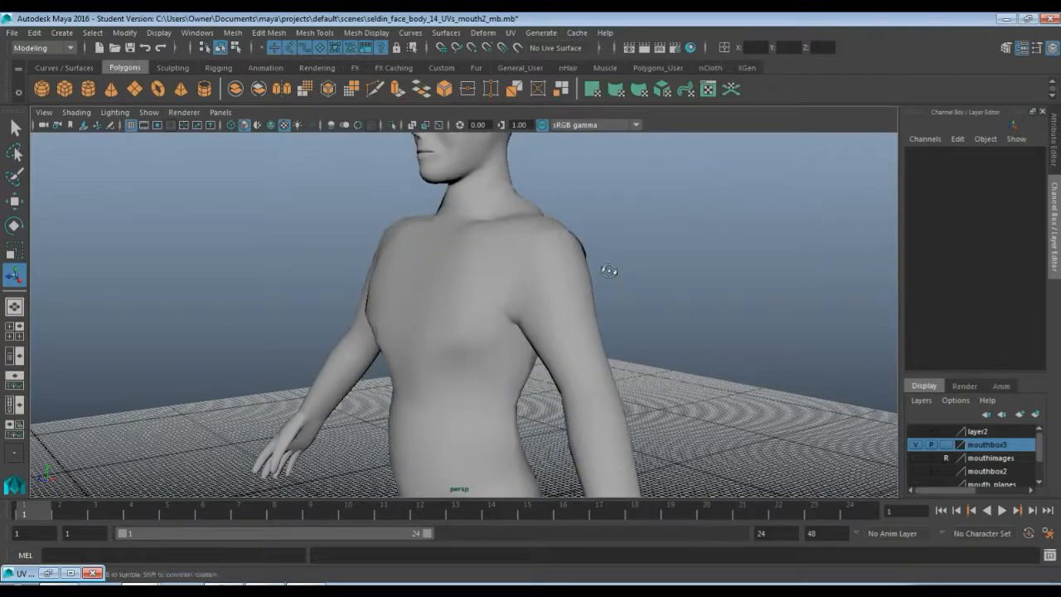
pyautogui.keyDown('alt'); pyautogui.moveTo(607, 274); pyautogui.dragTo(498, 360); pyautogui.keyUp('alt')
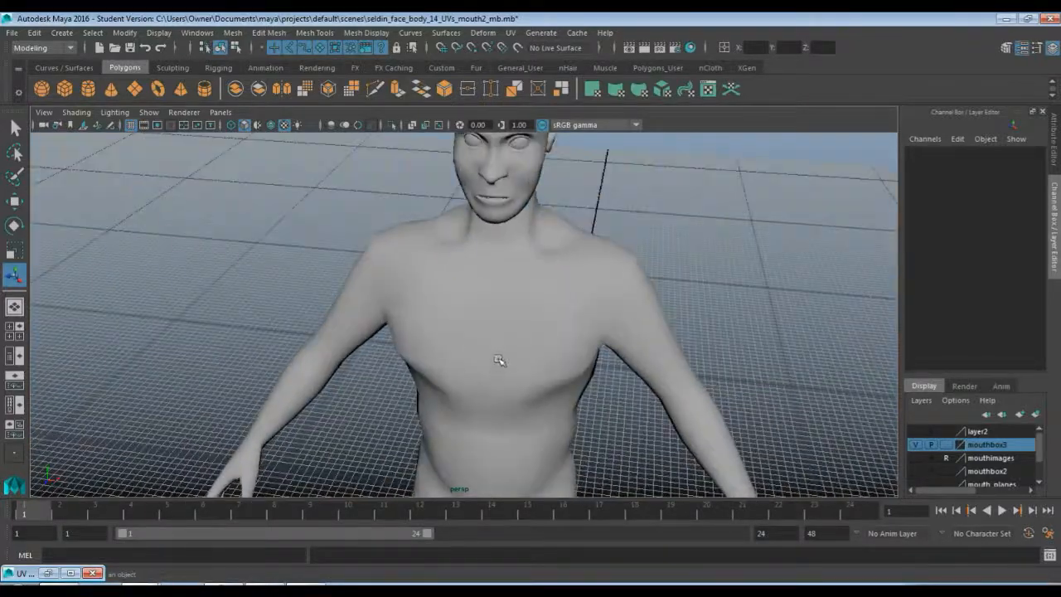
pyautogui.click(501, 332)
pyautogui.keyDown('alt'); pyautogui.moveTo(530, 310); pyautogui.dragTo(443, 290); pyautogui.keyUp('alt')
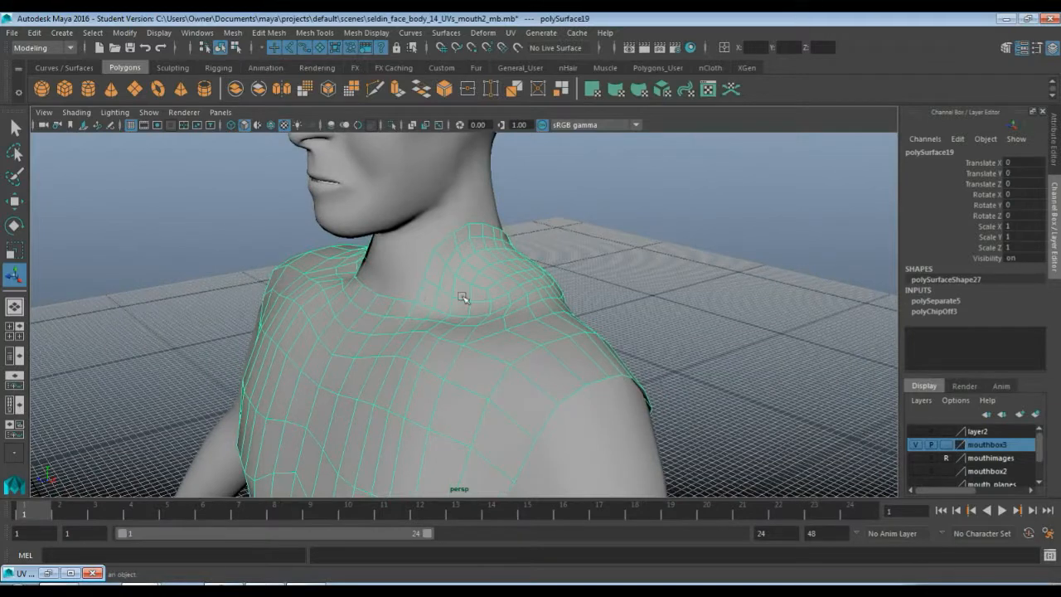
# Open the UV Editor to inspect the torso piece's UV layout, then minimize it
pyautogui.click(511, 32)
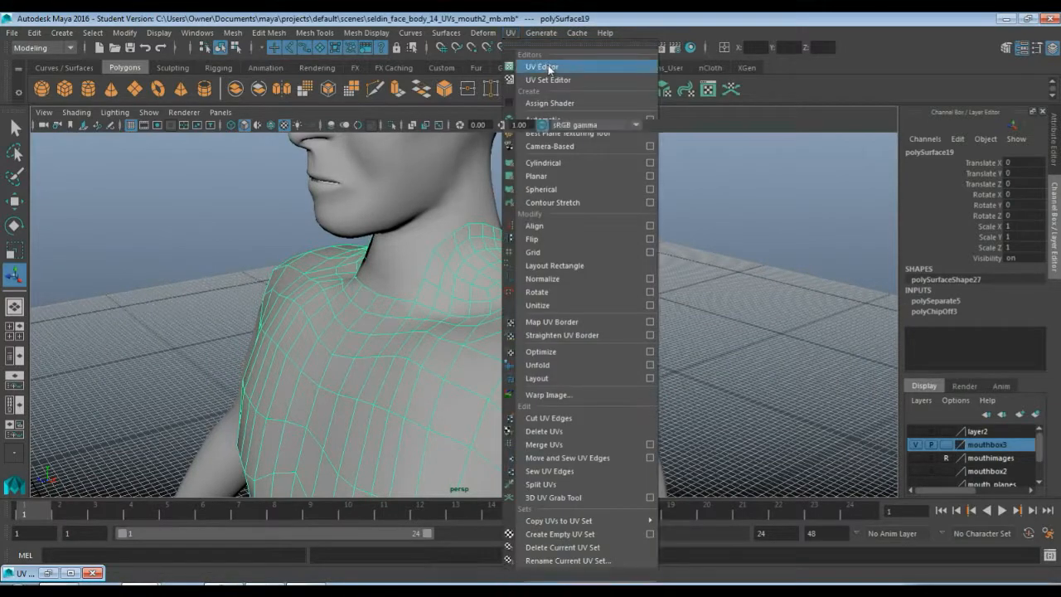
pyautogui.click(542, 66)
pyautogui.keyDown('alt'); pyautogui.moveTo(116, 193); pyautogui.dragTo(170, 188, button='right'); pyautogui.keyUp('alt')
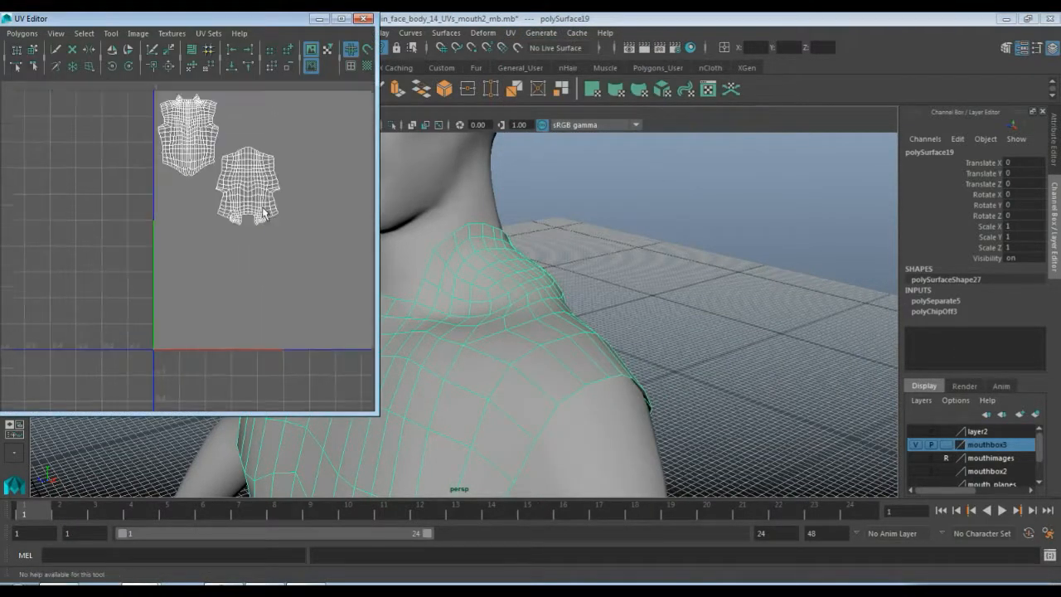
pyautogui.moveTo(169, 188)
pyautogui.keyDown('alt'); pyautogui.mouseDown(button='middle')
pyautogui.moveTo(249, 269)
pyautogui.moveTo(194, 282)
pyautogui.mouseUp(button='middle'); pyautogui.keyUp('alt')
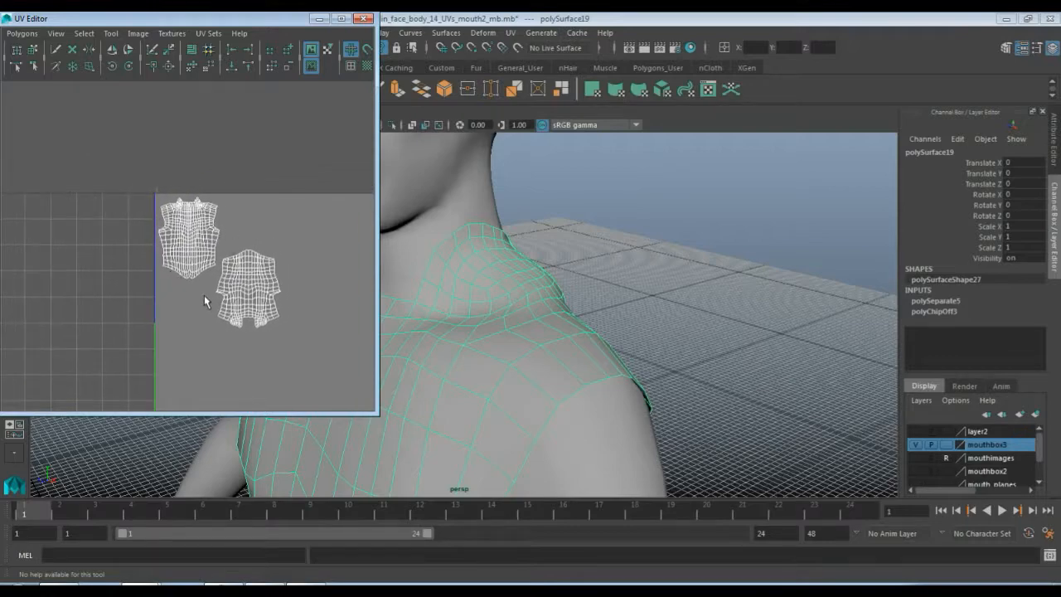
pyautogui.click(318, 18)
# Inspect the torso piece and the rest of the body from several angles
pyautogui.keyDown('alt'); pyautogui.moveTo(445, 268); pyautogui.dragTo(448, 284, button='right'); pyautogui.keyUp('alt')
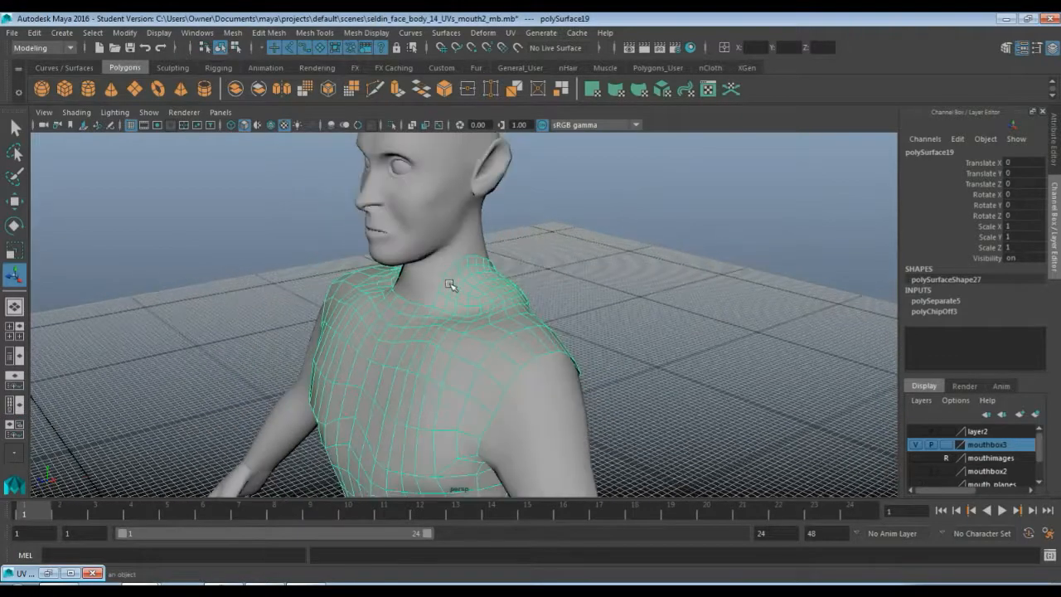
pyautogui.keyDown('alt'); pyautogui.moveTo(446, 307); pyautogui.dragTo(474, 282); pyautogui.keyUp('alt')
pyautogui.keyDown('alt'); pyautogui.moveTo(474, 281); pyautogui.dragTo(461, 159, button='middle'); pyautogui.keyUp('alt')
pyautogui.keyDown('alt'); pyautogui.moveTo(461, 319); pyautogui.dragTo(466, 287); pyautogui.keyUp('alt')
pyautogui.keyDown('alt'); pyautogui.moveTo(477, 334); pyautogui.dragTo(470, 132, button='middle'); pyautogui.keyUp('alt')
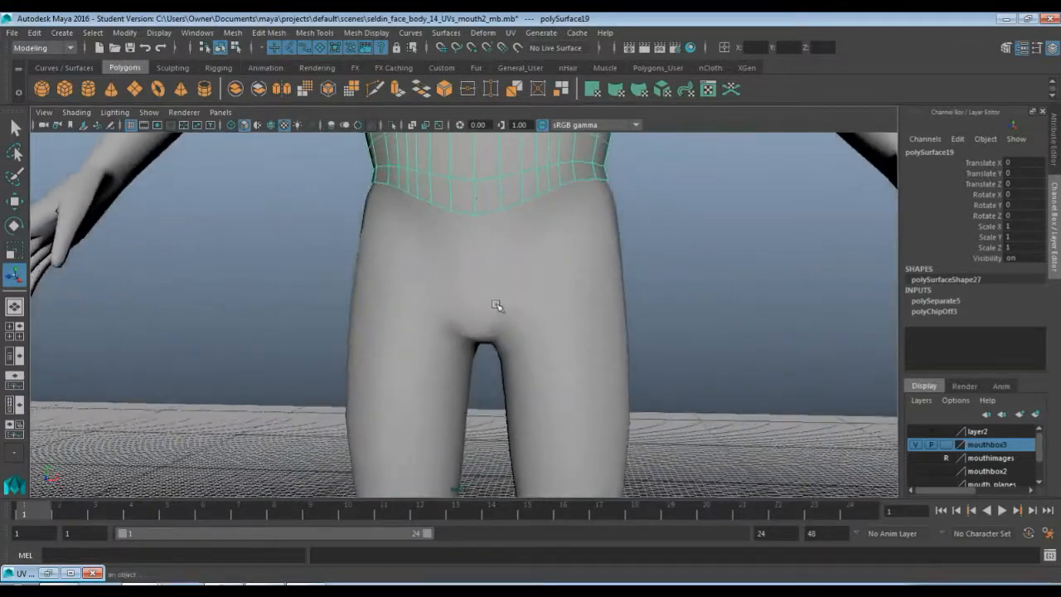
pyautogui.scroll(-3, 495, 305)
pyautogui.scroll(1, 497, 306)
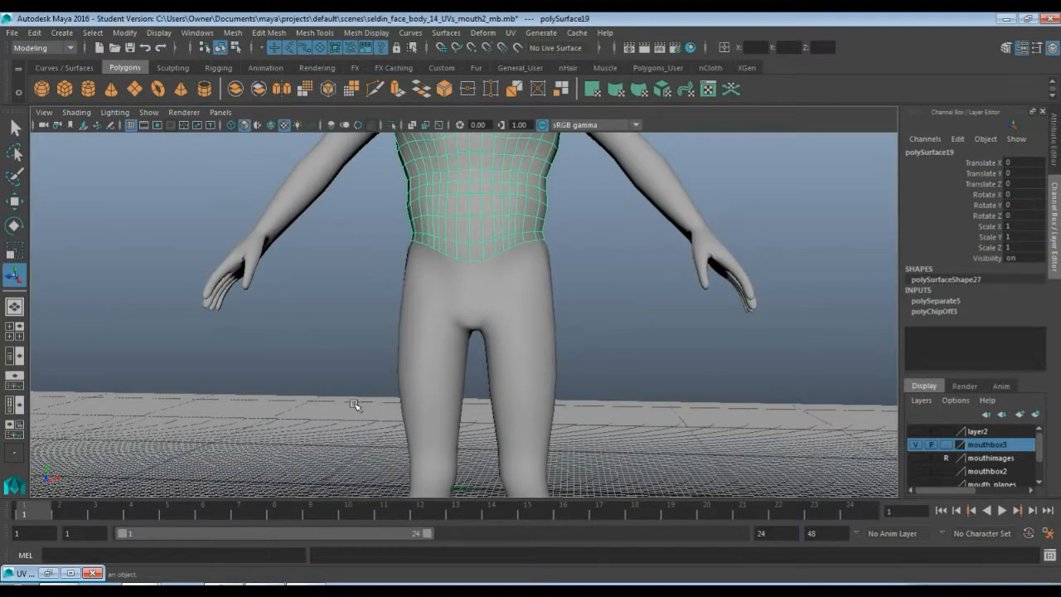
pyautogui.press('space')
pyautogui.press('space')
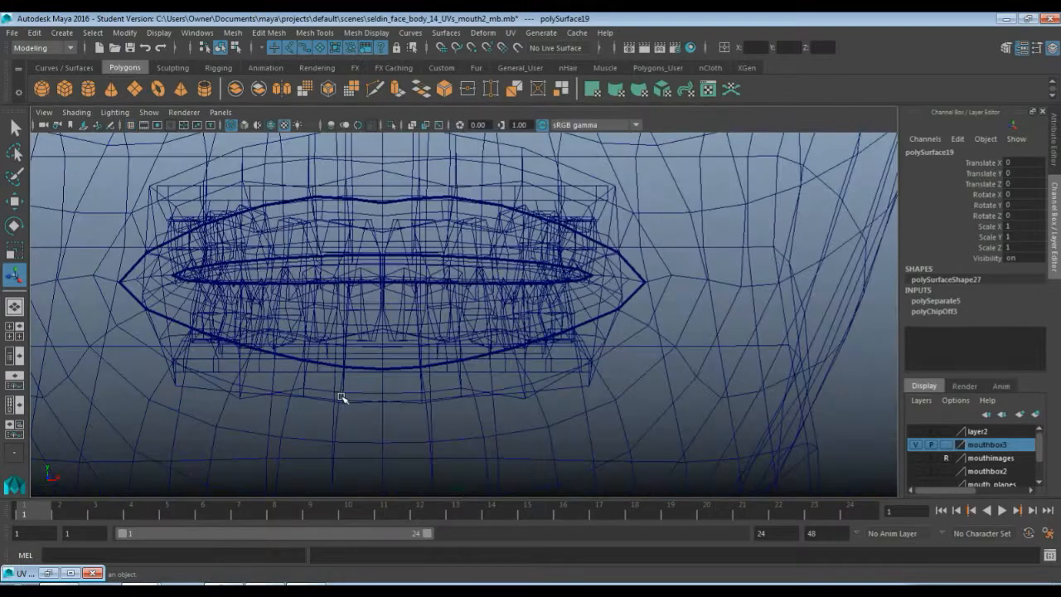
pyautogui.scroll(-5, 340, 395)
pyautogui.scroll(-5, 340, 395)
pyautogui.keyDown('alt'); pyautogui.moveTo(386, 426); pyautogui.dragTo(416, 240, button='middle'); pyautogui.keyUp('alt')
pyautogui.keyDown('alt'); pyautogui.moveTo(440, 398); pyautogui.dragTo(420, 243, button='middle'); pyautogui.keyUp('alt')
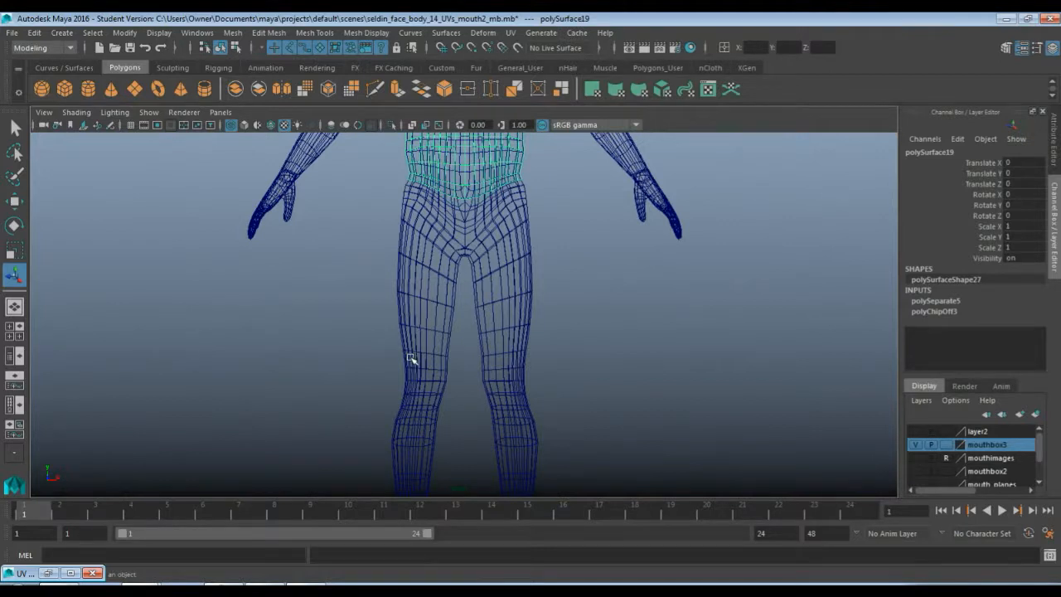
# In face mode, box-select the hip and leg faces of the remaining body mesh down to the ankles
pyautogui.press('F8')
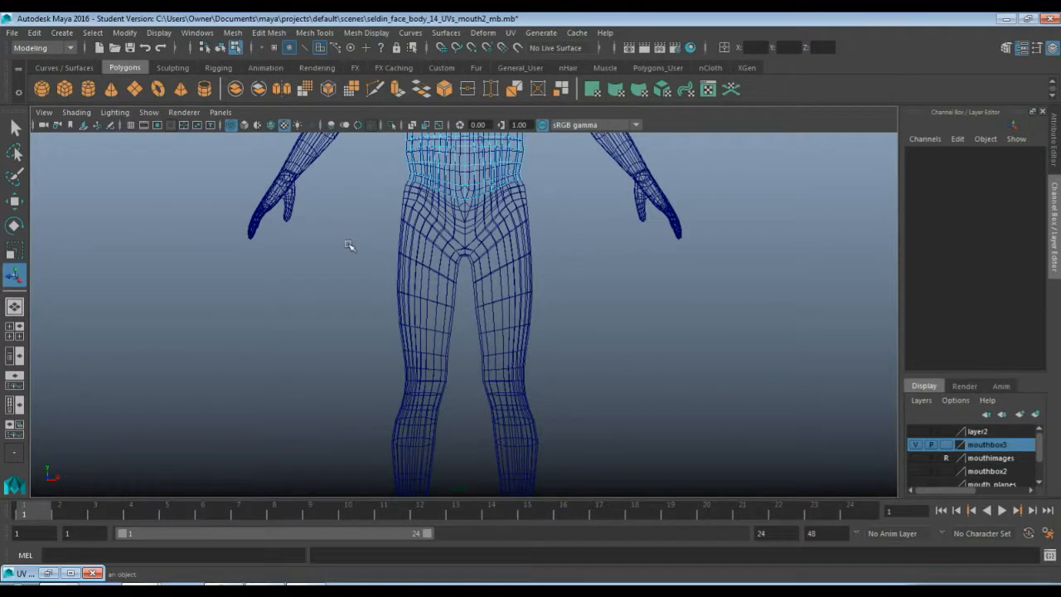
pyautogui.keyDown('alt'); pyautogui.moveTo(387, 301); pyautogui.dragTo(395, 245, button='middle'); pyautogui.keyUp('alt')
pyautogui.scroll(-2, 395, 199)
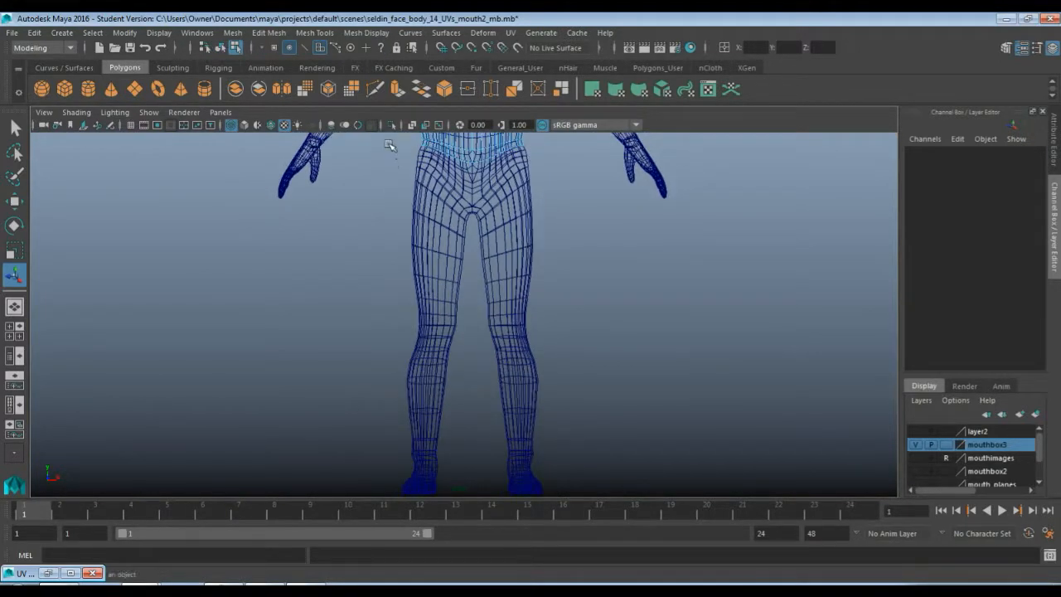
pyautogui.moveTo(369, 146); pyautogui.dragTo(584, 448)
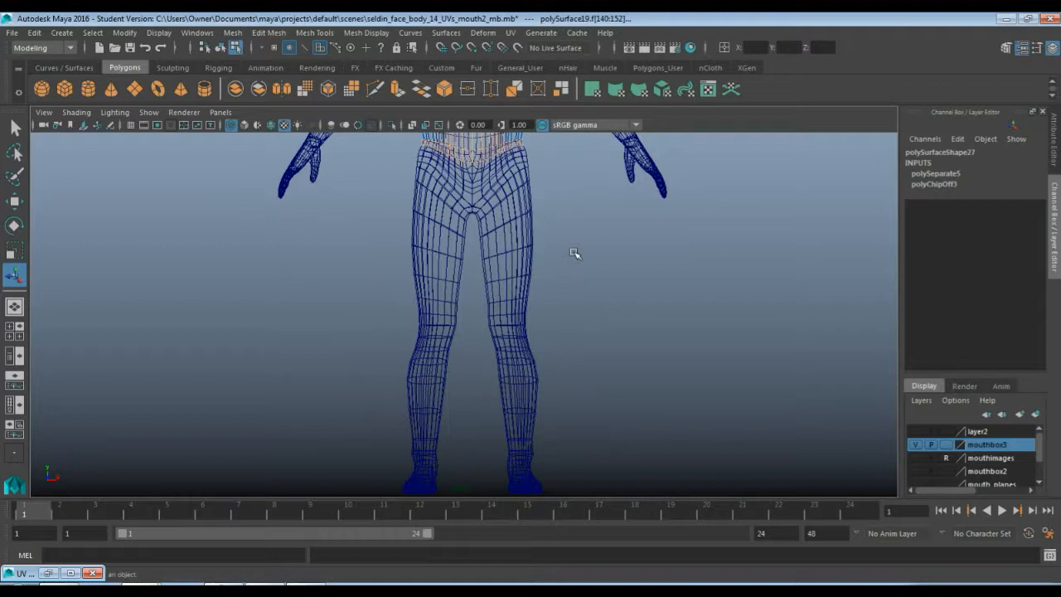
pyautogui.click(504, 222)
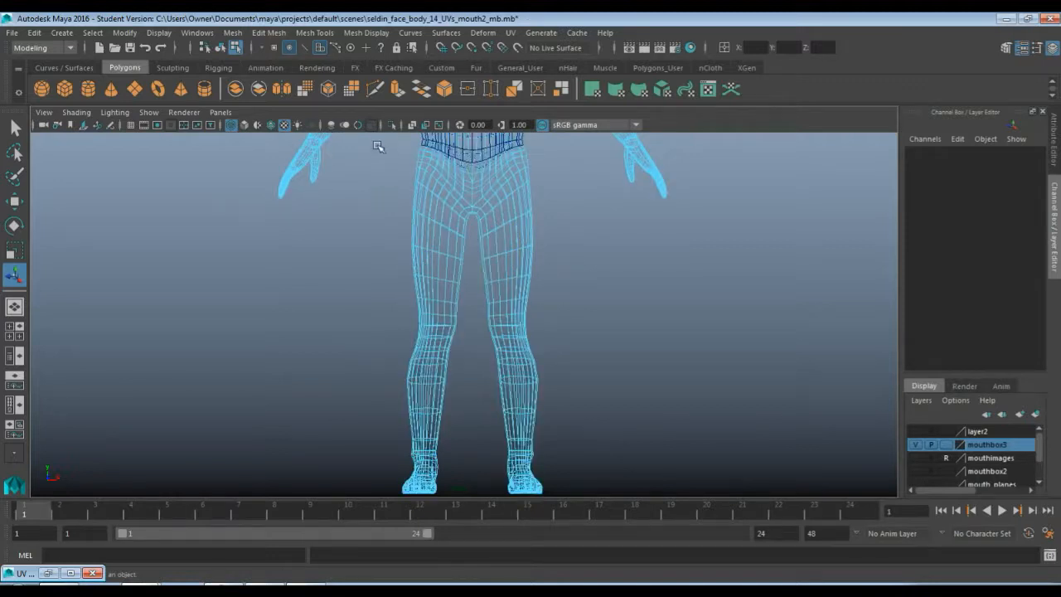
pyautogui.moveTo(376, 140); pyautogui.dragTo(572, 445)
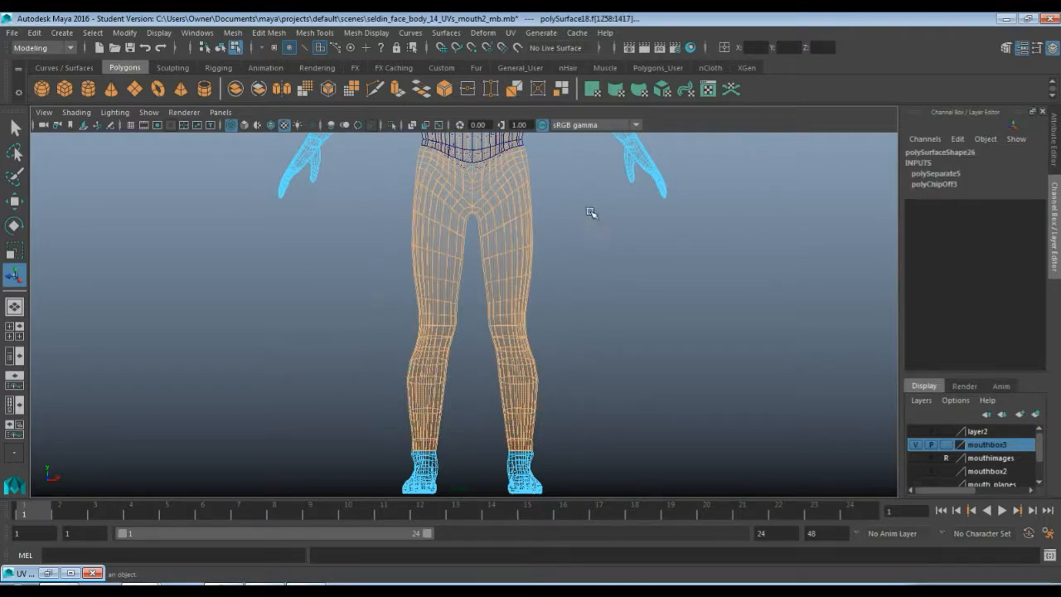
# Zoom in on the waist to examine the boundary between the torso piece and the selected leg faces
pyautogui.scroll(3, 600, 330)
pyautogui.scroll(3, 600, 337)
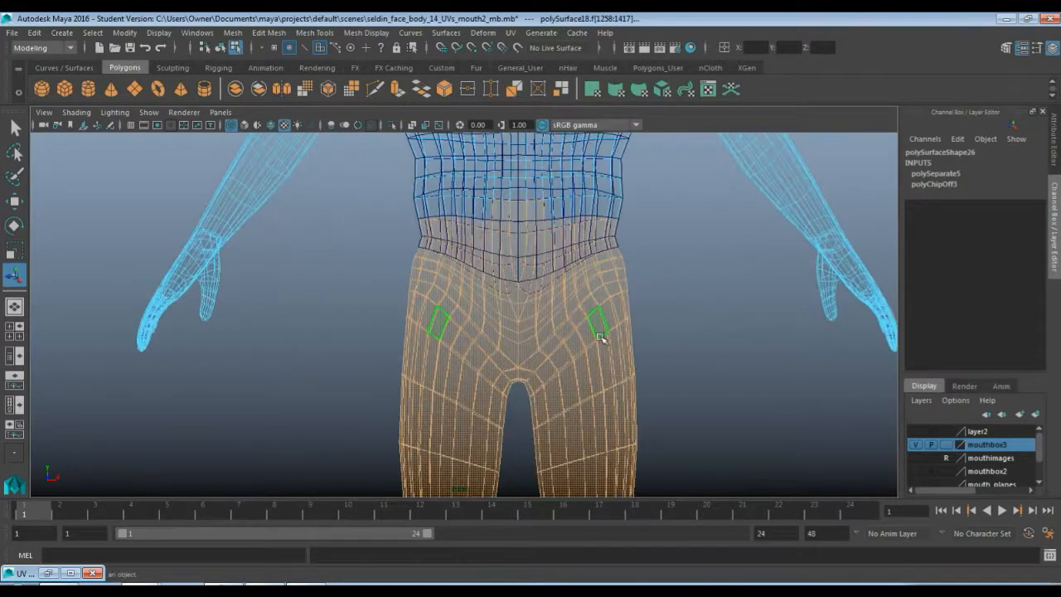
pyautogui.keyDown('alt'); pyautogui.moveTo(482, 219); pyautogui.dragTo(434, 318, button='middle'); pyautogui.keyUp('alt')
pyautogui.scroll(3, 460, 350)
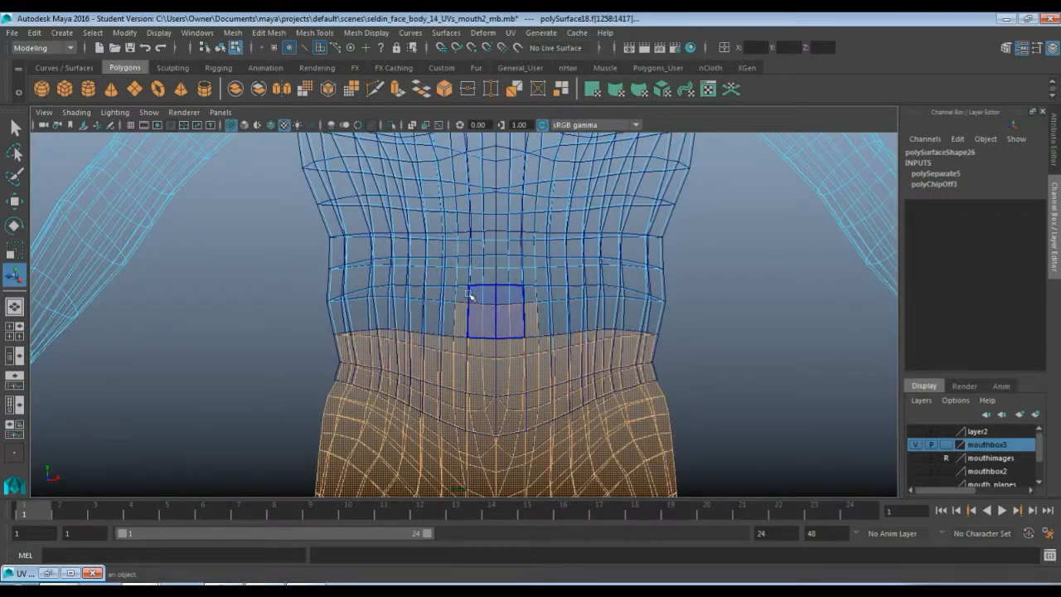
pyautogui.keyDown('alt'); pyautogui.moveTo(494, 292); pyautogui.dragTo(458, 201, button='middle'); pyautogui.keyUp('alt')
pyautogui.moveTo(243, 179); pyautogui.dragTo(731, 266)
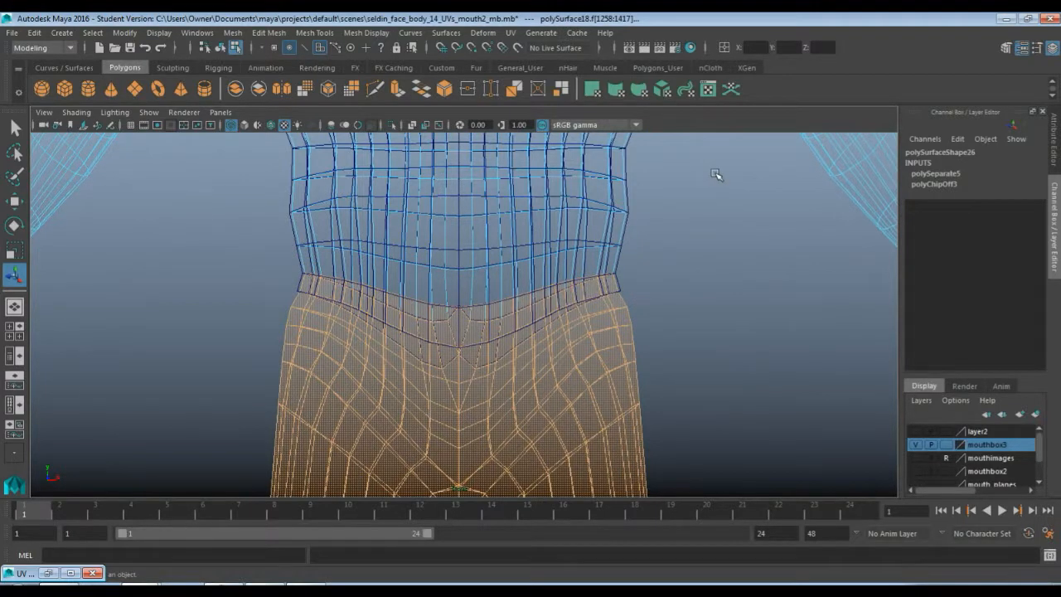
pyautogui.press('space')
pyautogui.press('space')
pyautogui.hotkey('ctrl', 'z')
# Orbit around the hips and legs to check the extent of the face selection
pyautogui.keyDown('alt'); pyautogui.moveTo(589, 246); pyautogui.dragTo(539, 310); pyautogui.keyUp('alt')
pyautogui.press('space')
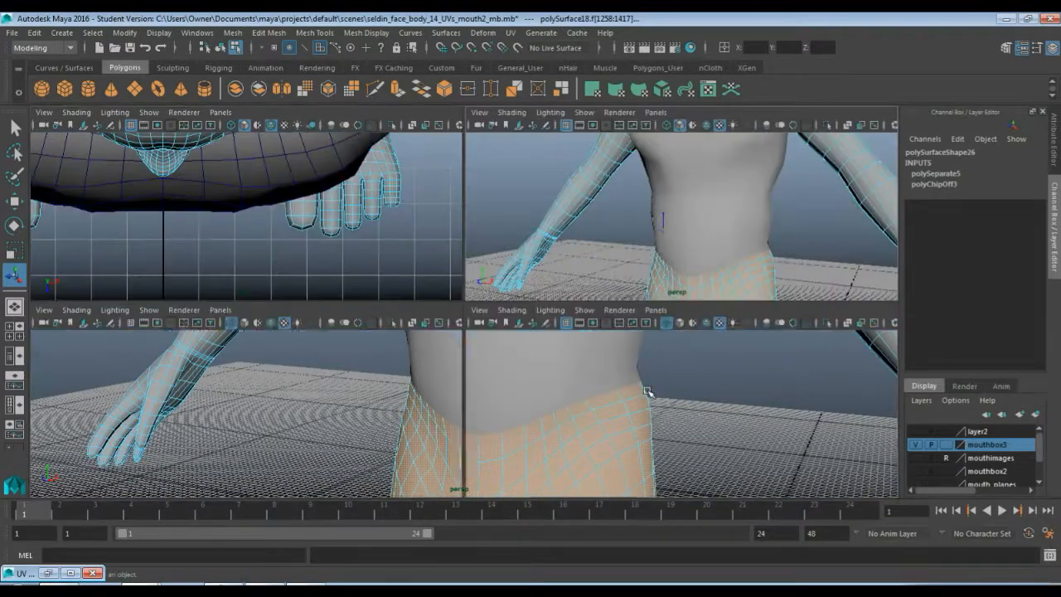
pyautogui.press('space')
pyautogui.scroll(-10, 648, 391)
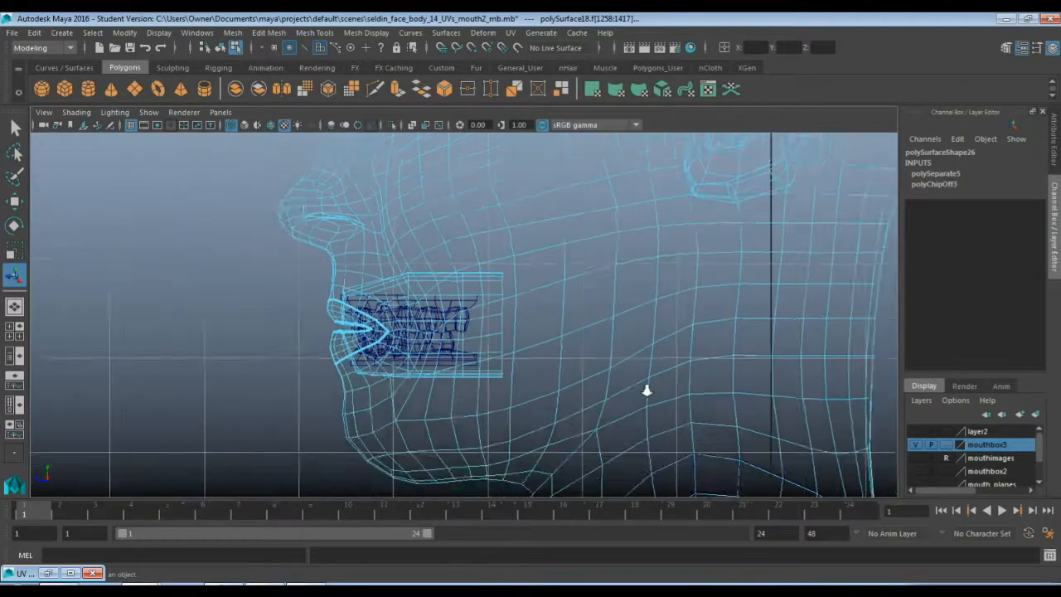
pyautogui.keyDown('alt'); pyautogui.moveTo(647, 391); pyautogui.dragTo(672, 253, button='middle'); pyautogui.keyUp('alt')
pyautogui.keyDown('alt'); pyautogui.moveTo(650, 419); pyautogui.dragTo(677, 190, button='middle'); pyautogui.keyUp('alt')
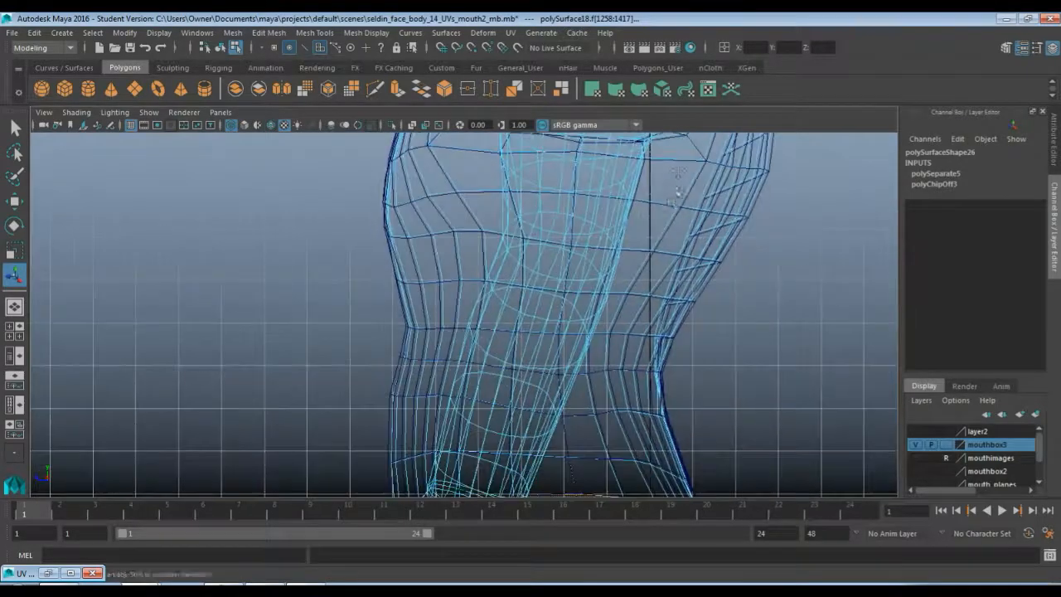
pyautogui.keyDown('alt'); pyautogui.moveTo(638, 373); pyautogui.dragTo(667, 195, button='middle'); pyautogui.keyUp('alt')
pyautogui.scroll(-1, 666, 195)
pyautogui.keyDown('alt'); pyautogui.moveTo(655, 250); pyautogui.dragTo(542, 241, button='middle'); pyautogui.keyUp('alt')
pyautogui.scroll(1, 608, 208)
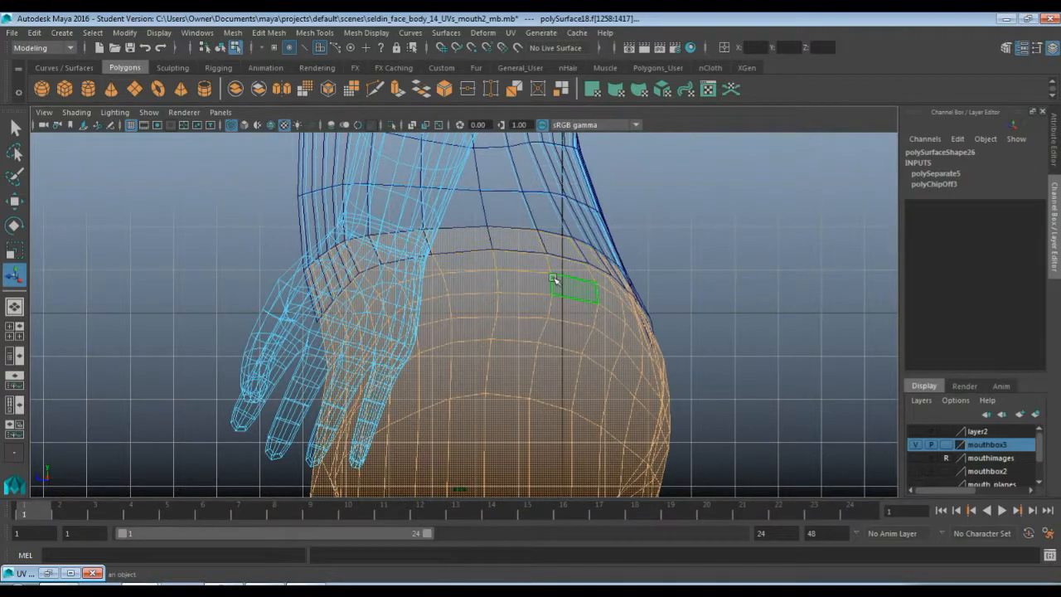
pyautogui.press('space')
pyautogui.press('space')
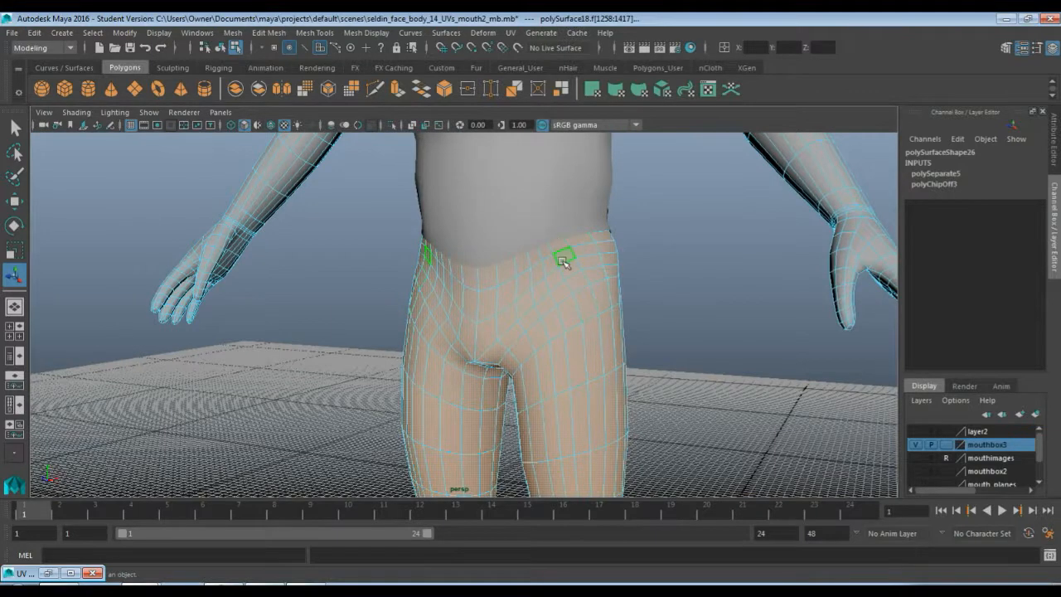
# Select the torso piece as an object and add it to a new display layer
pyautogui.press('F8')
pyautogui.click(548, 199)
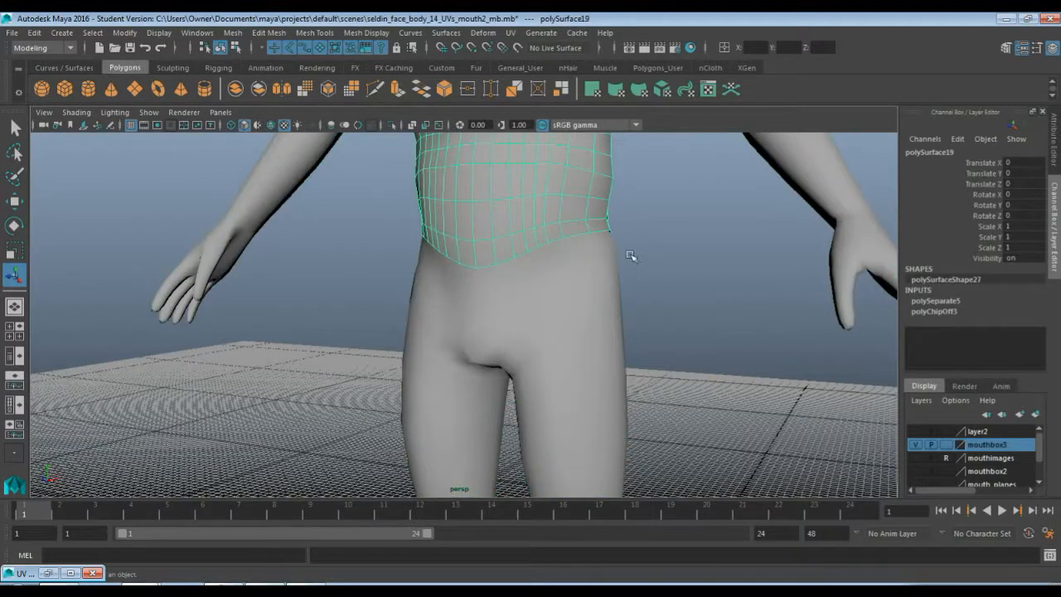
pyautogui.click(920, 400)
pyautogui.click(920, 426)
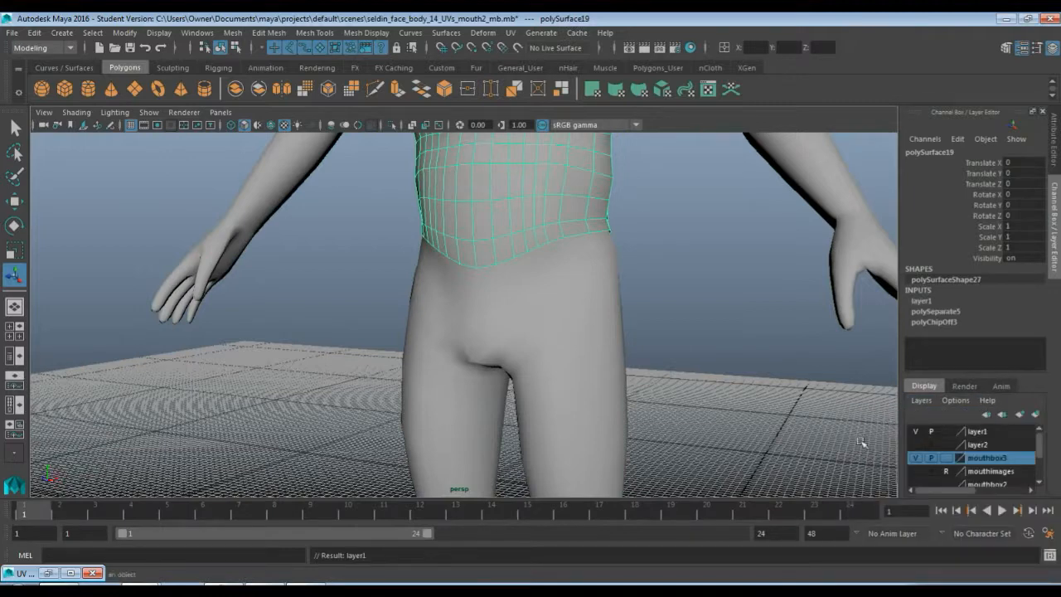
# Rename the new layer to shirtlayer and hide it
pyautogui.doubleClick(975, 432)
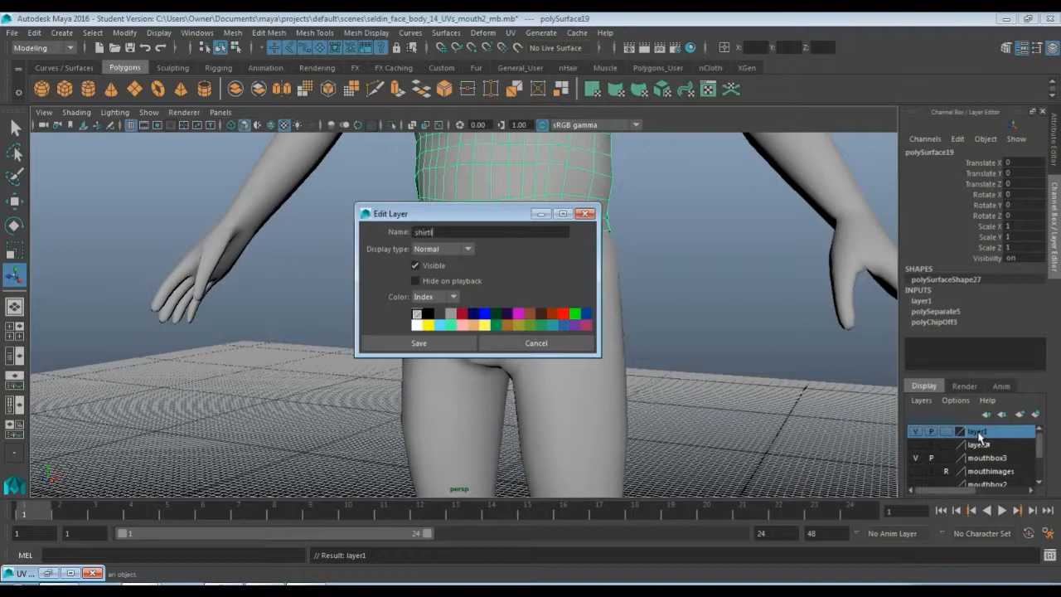
pyautogui.click(419, 343)
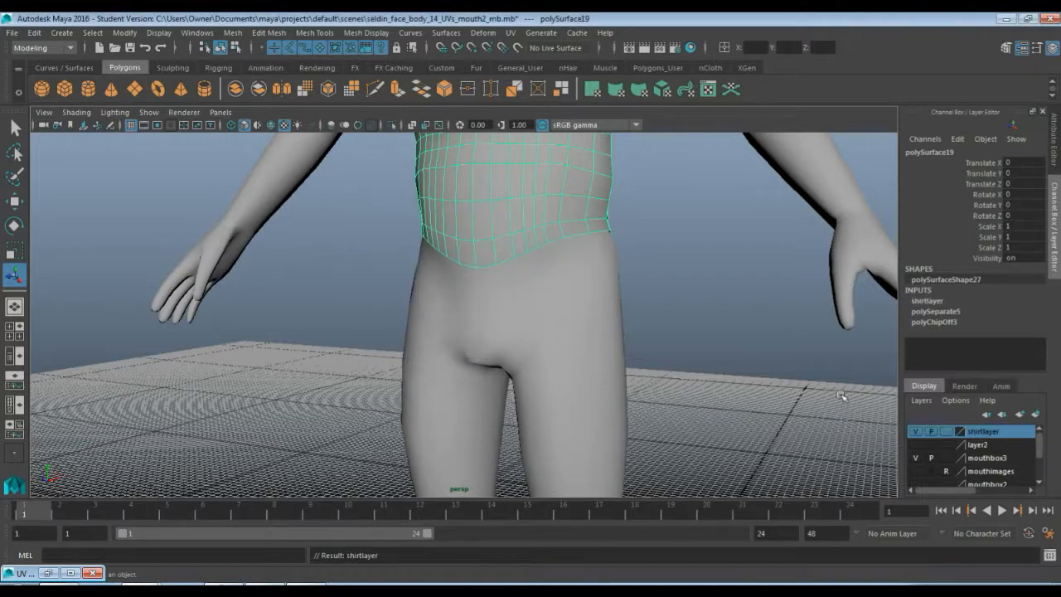
pyautogui.click(915, 432)
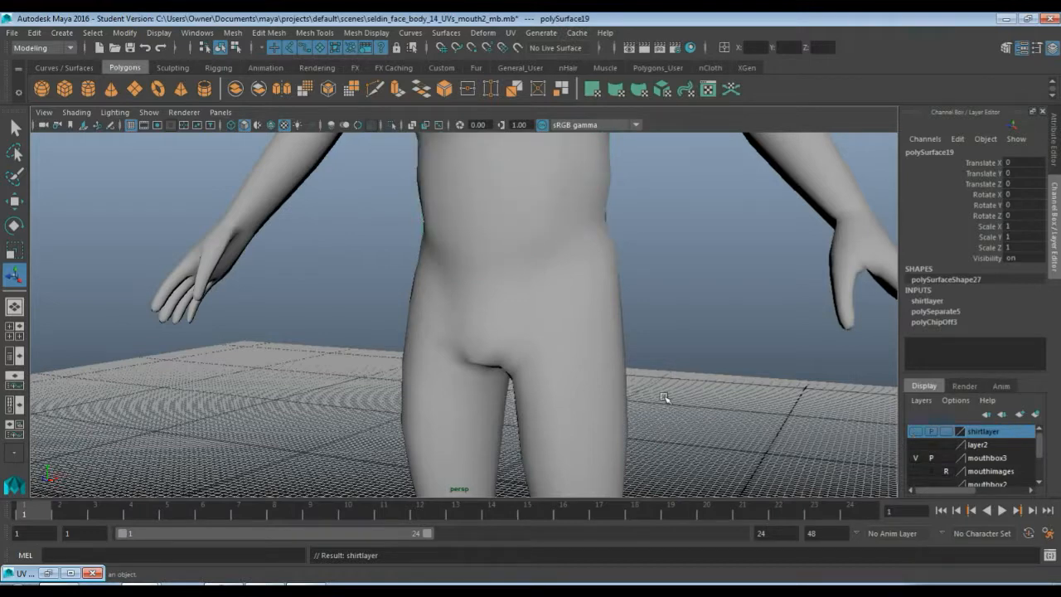
# Select the hip and leg faces of the body in face mode
pyautogui.press('F8')
pyautogui.moveTo(552, 315); pyautogui.dragTo(560, 332, button='right')
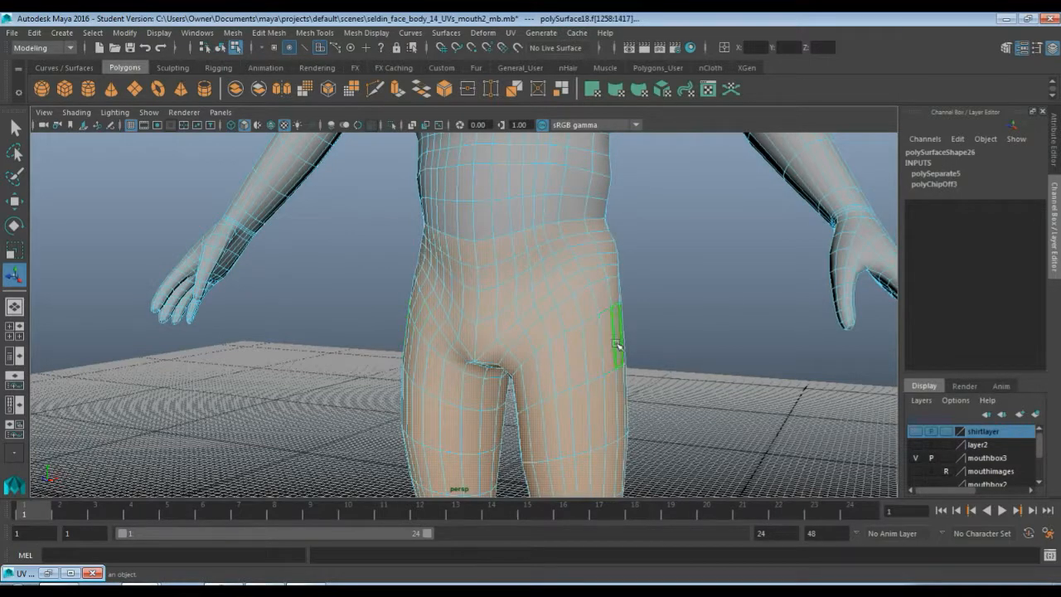
pyautogui.keyDown('alt'); pyautogui.moveTo(653, 316); pyautogui.dragTo(573, 388); pyautogui.keyUp('alt')
pyautogui.scroll(-5, 572, 390)
pyautogui.keyDown('alt'); pyautogui.moveTo(532, 395); pyautogui.dragTo(520, 247, button='middle'); pyautogui.keyUp('alt')
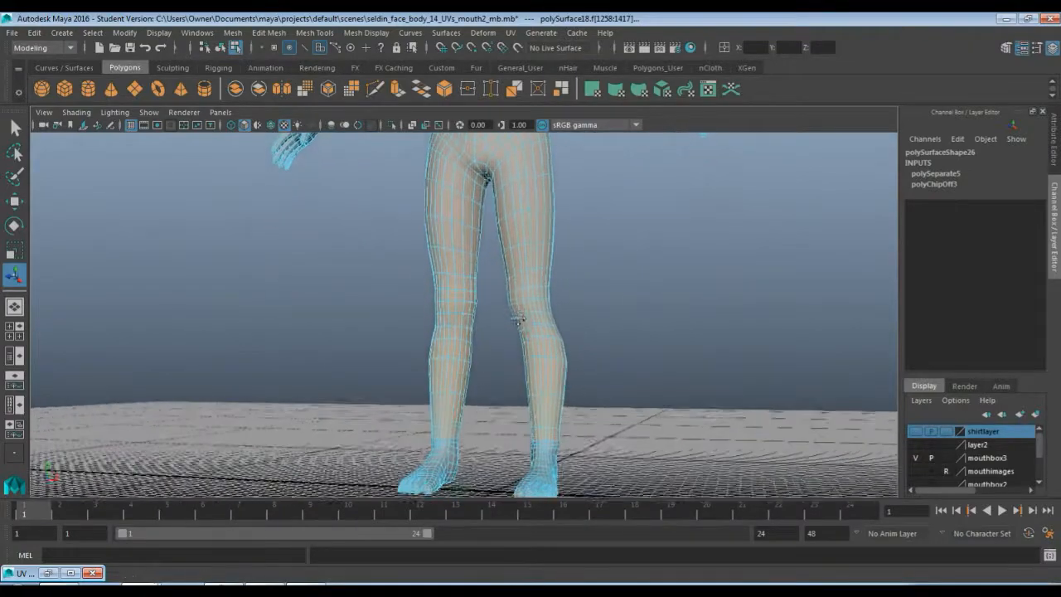
pyautogui.moveTo(499, 329)
pyautogui.keyDown('alt'); pyautogui.mouseDown()
pyautogui.moveTo(509, 349)
pyautogui.moveTo(360, 339)
pyautogui.moveTo(436, 355)
pyautogui.moveTo(502, 336)
pyautogui.mouseUp(); pyautogui.keyUp('alt')
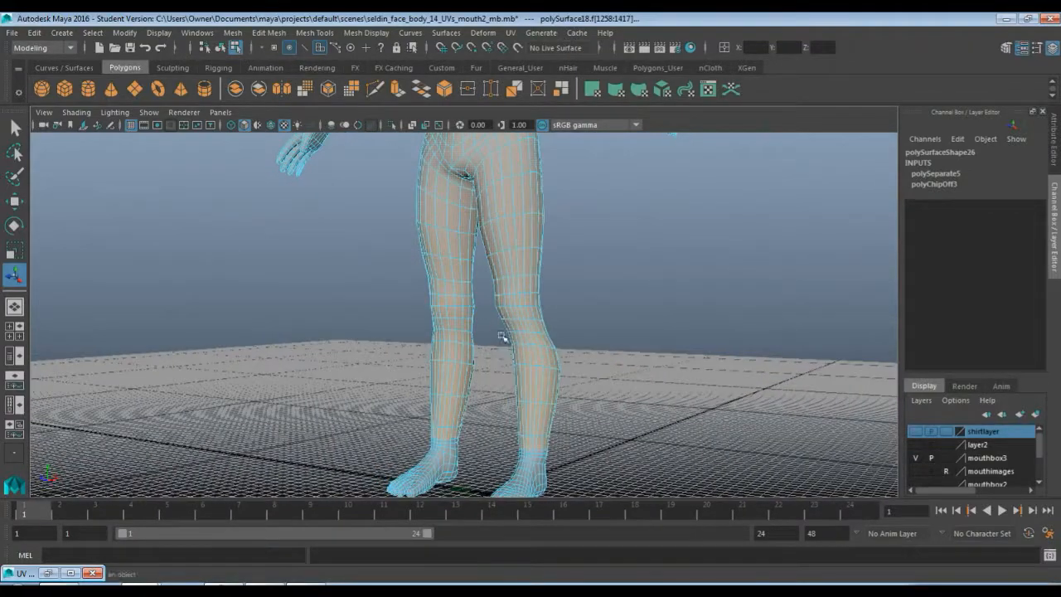
# Extract the selected leg faces with a Local Translate Z of 0.25
pyautogui.keyDown('shift'); pyautogui.rightClick(514, 226); pyautogui.keyUp('shift')
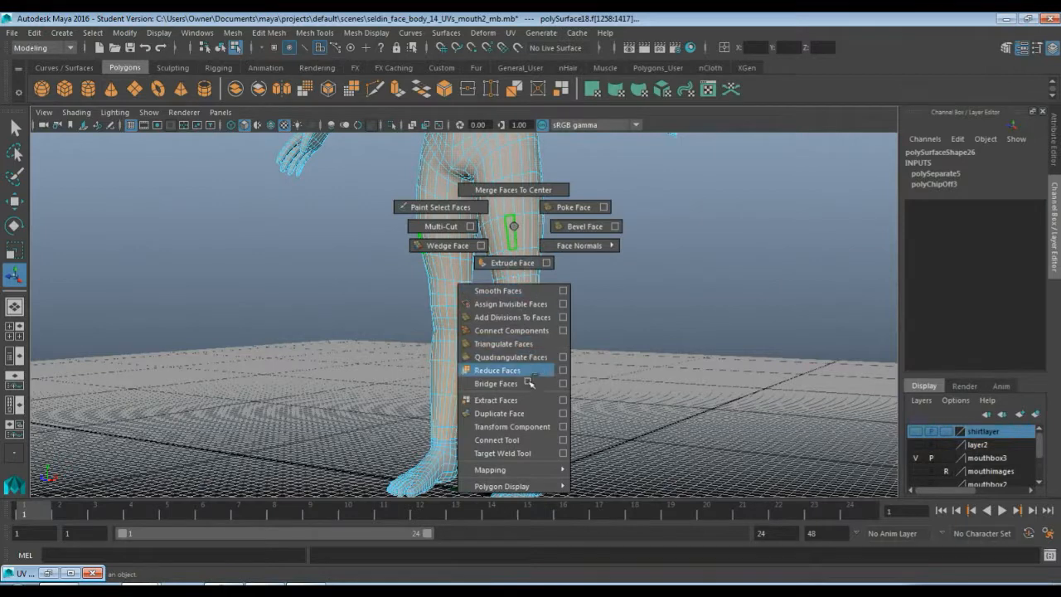
pyautogui.click(535, 414)
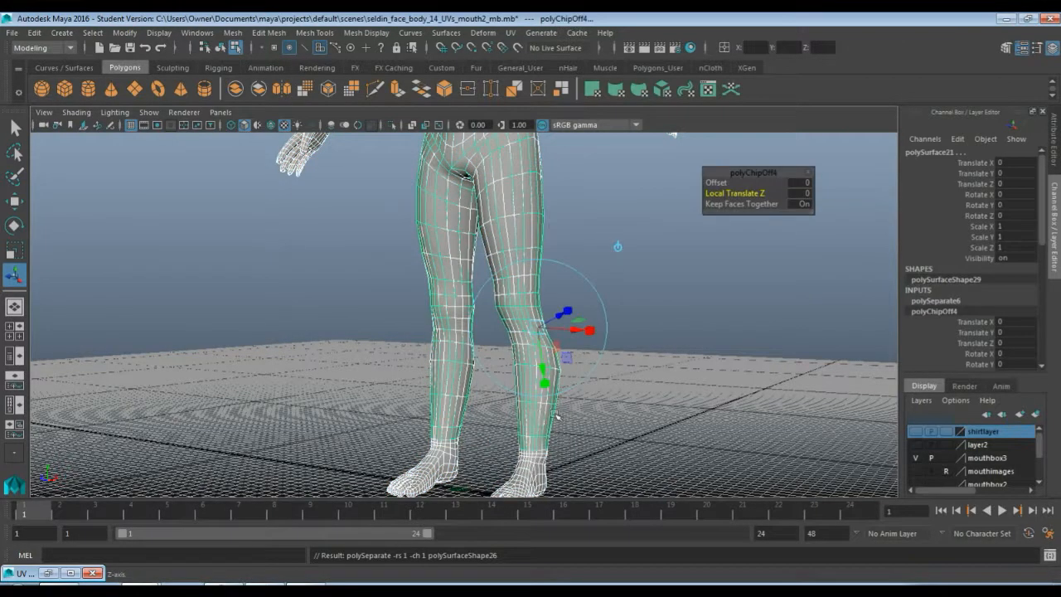
pyautogui.click(800, 194)
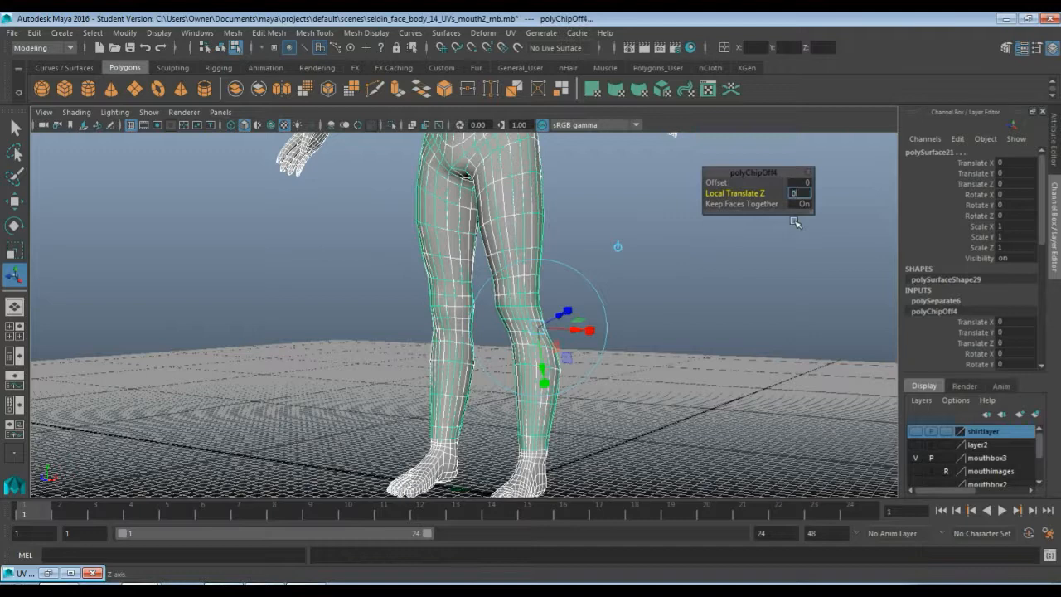
pyautogui.write('0.25')
pyautogui.press('Return')
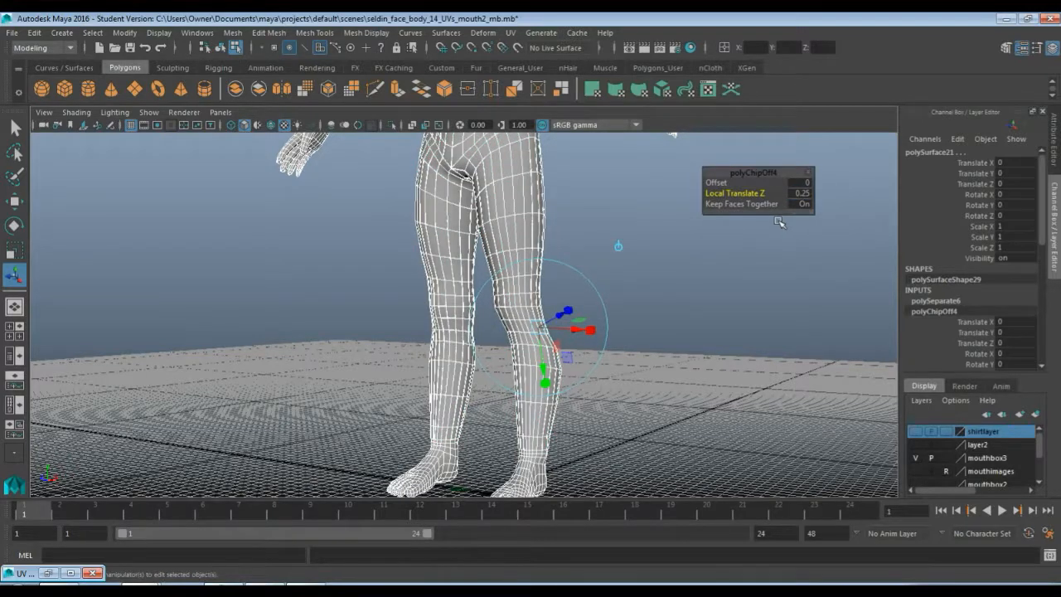
# Inspect the extracted leg piece from the hips down to the knees
pyautogui.scroll(2, 649, 254)
pyautogui.keyDown('alt'); pyautogui.moveTo(630, 188); pyautogui.dragTo(639, 360, button='middle'); pyautogui.keyUp('alt')
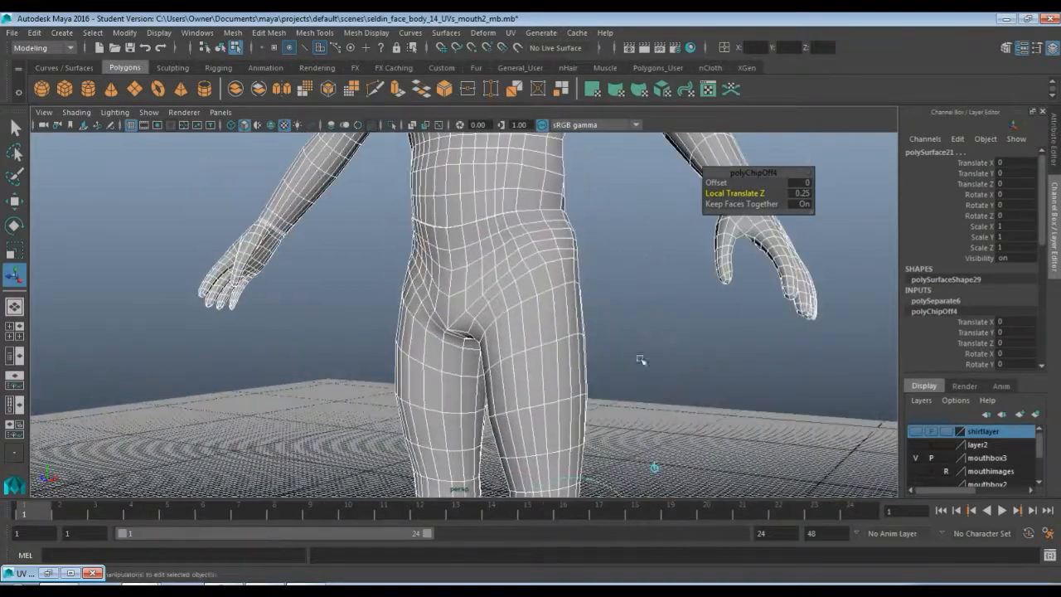
pyautogui.scroll(3, 648, 331)
pyautogui.keyDown('alt'); pyautogui.moveTo(649, 331); pyautogui.dragTo(596, 309); pyautogui.keyUp('alt')
pyautogui.scroll(-4, 597, 309)
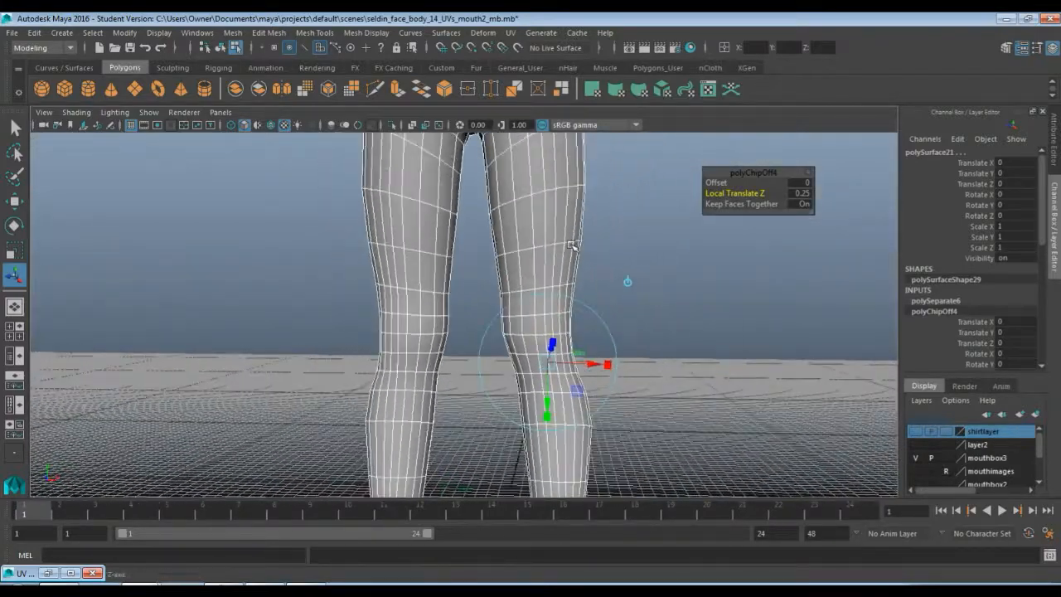
pyautogui.keyDown('alt'); pyautogui.moveTo(503, 242); pyautogui.dragTo(517, 263); pyautogui.keyUp('alt')
pyautogui.keyDown('alt'); pyautogui.moveTo(596, 430); pyautogui.dragTo(571, 329); pyautogui.keyUp('alt')
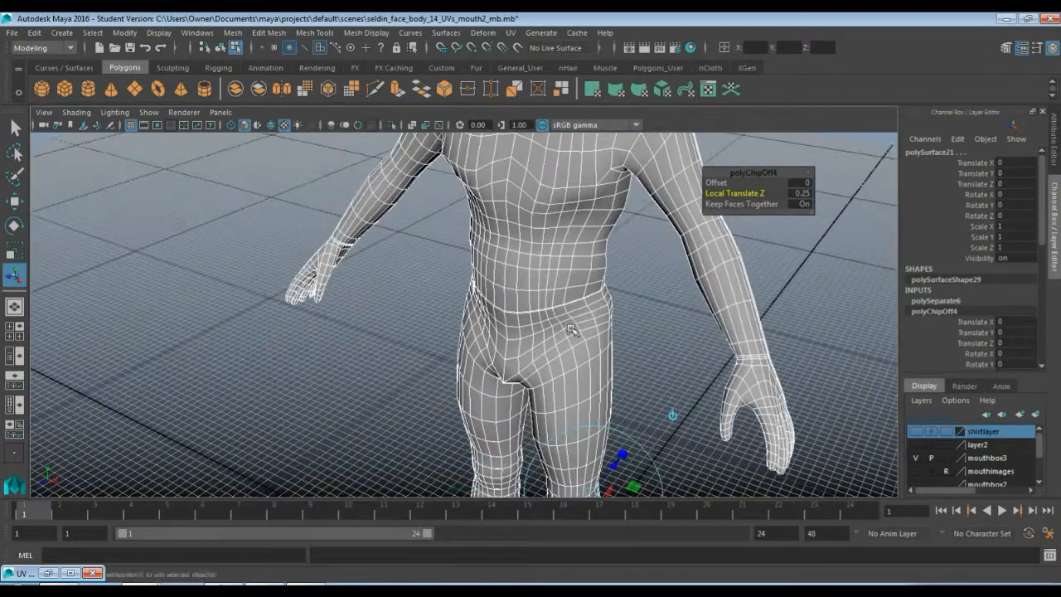
# Select the extracted leg piece as an object and create a new display layer from it
pyautogui.press('q')
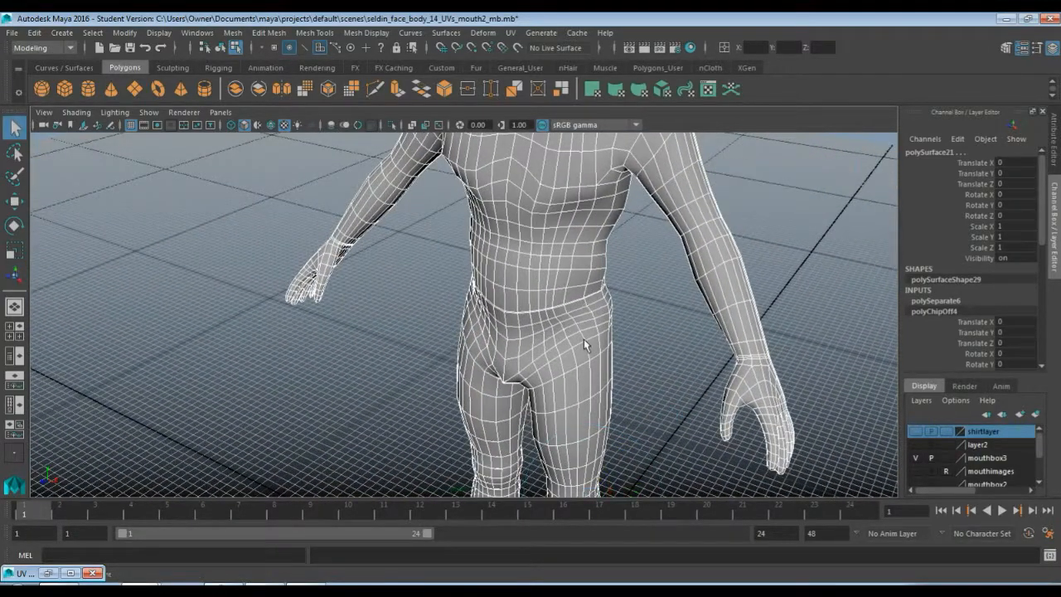
pyautogui.moveTo(584, 339); pyautogui.dragTo(640, 224, button='right')
pyautogui.click(609, 356)
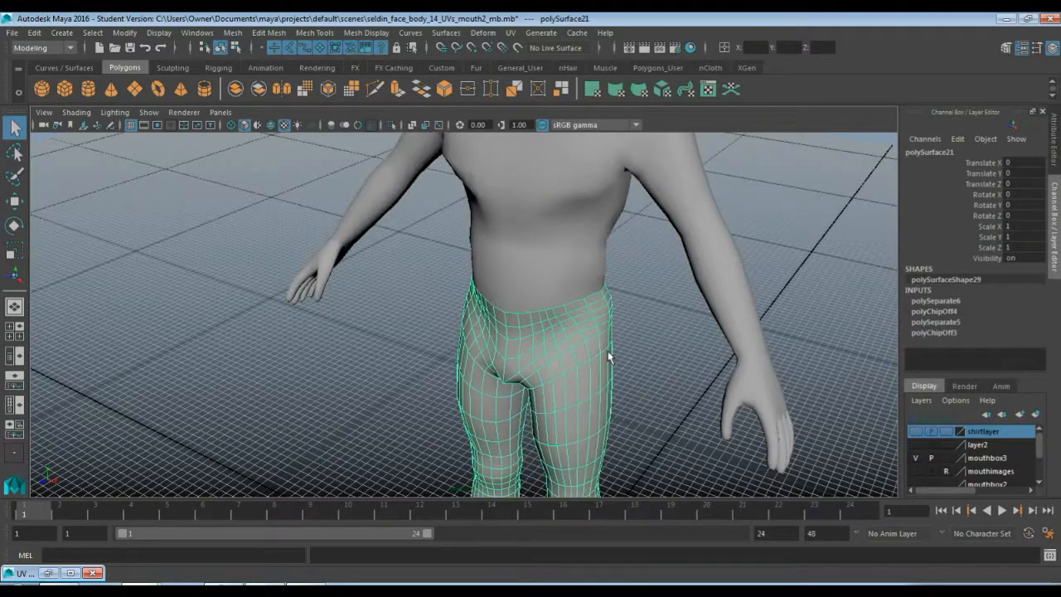
pyautogui.keyDown('alt'); pyautogui.moveTo(577, 398); pyautogui.dragTo(604, 386); pyautogui.keyUp('alt')
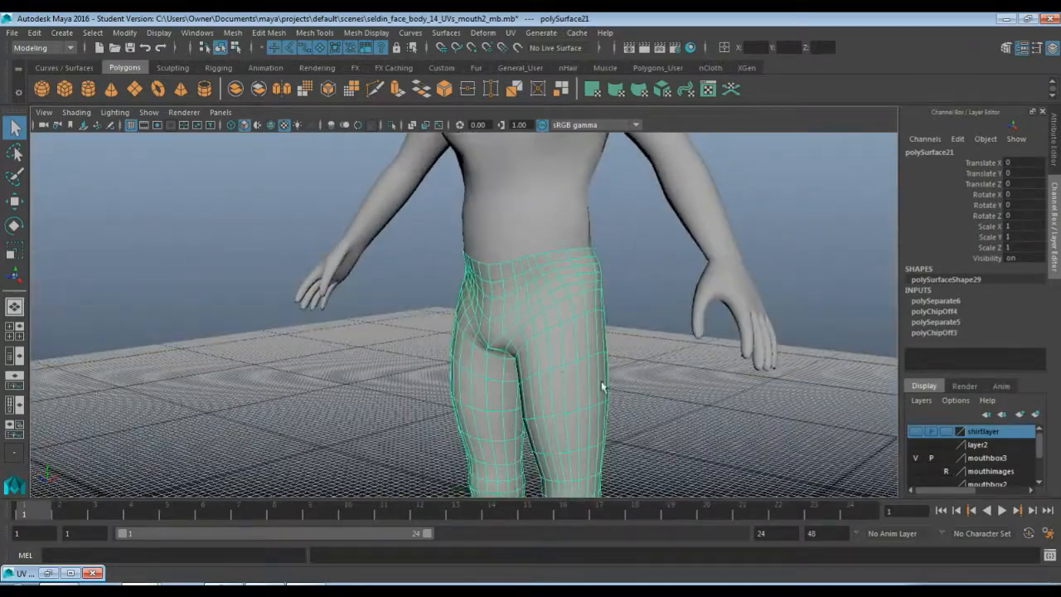
pyautogui.rightClick(920, 412)
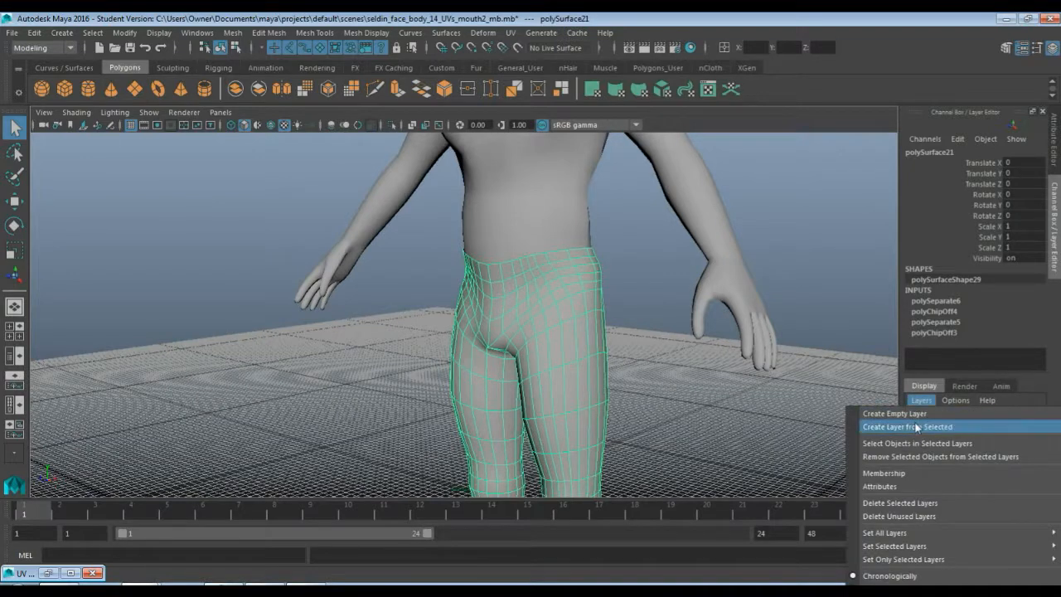
pyautogui.click(928, 425)
# Rename the new layer to pantslayer
pyautogui.doubleClick(912, 431)
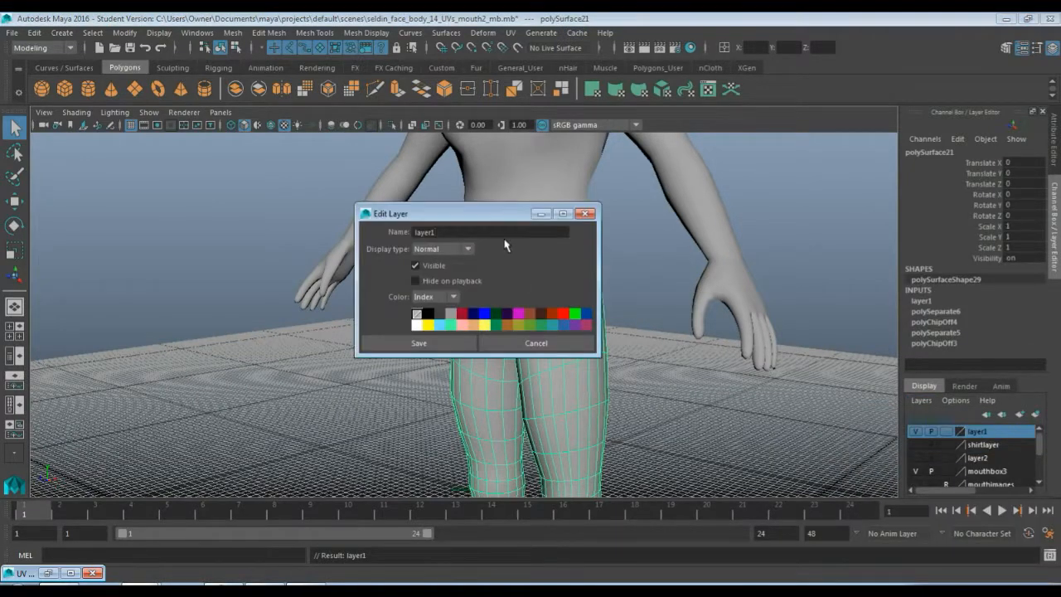
pyautogui.moveTo(497, 232); pyautogui.dragTo(381, 233)
pyautogui.click(442, 346)
# Make both the pantslayer and the shirtlayer visible
pyautogui.click(917, 432)
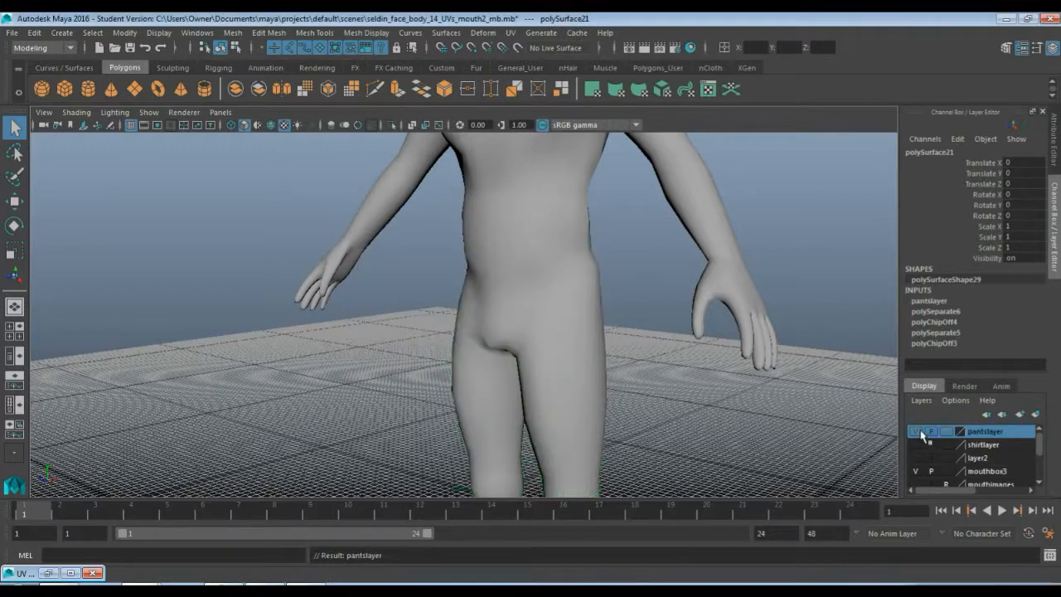
pyautogui.click(917, 431)
pyautogui.click(915, 445)
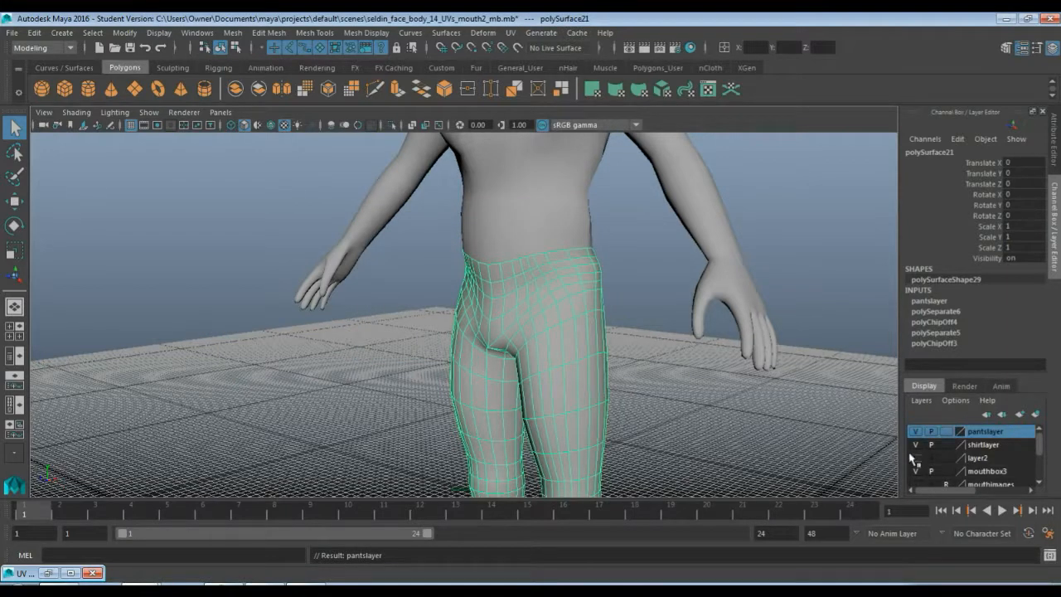
pyautogui.click(914, 448)
pyautogui.click(914, 448)
# Select the leg and torso pieces in turn and orbit around the torso to check its extent
pyautogui.click(636, 317)
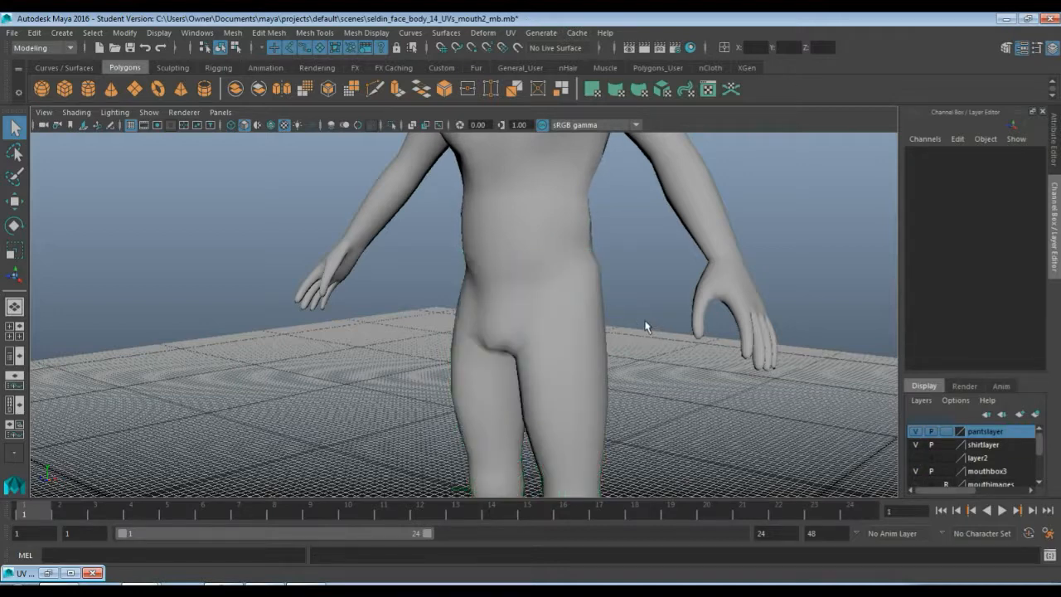
pyautogui.click(587, 303)
pyautogui.keyDown('alt'); pyautogui.moveTo(628, 239); pyautogui.dragTo(572, 284, button='middle'); pyautogui.keyUp('alt')
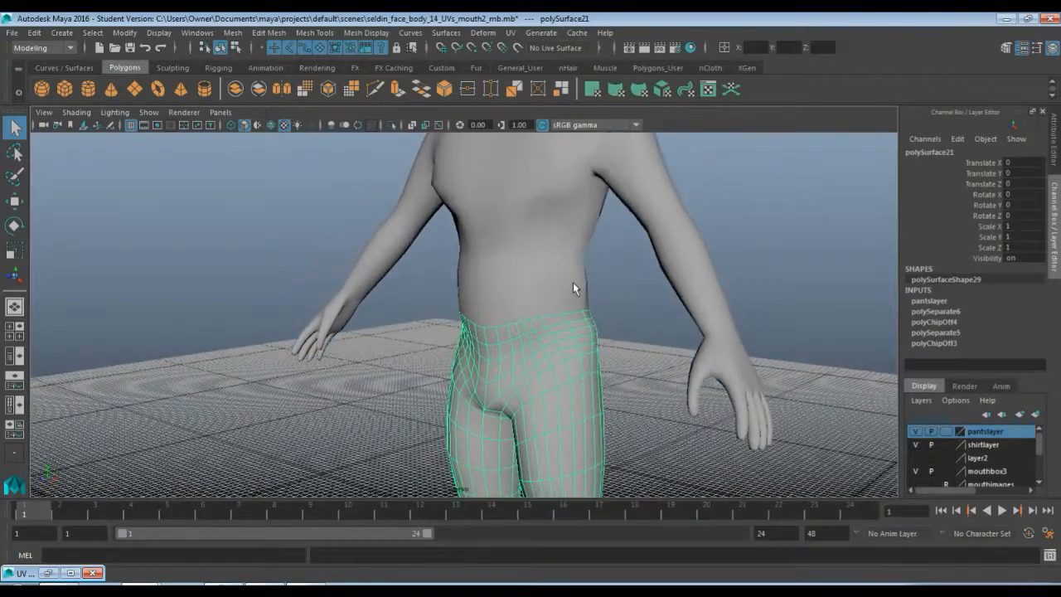
pyautogui.click(585, 319)
pyautogui.keyDown('alt'); pyautogui.moveTo(603, 329); pyautogui.dragTo(592, 273); pyautogui.keyUp('alt')
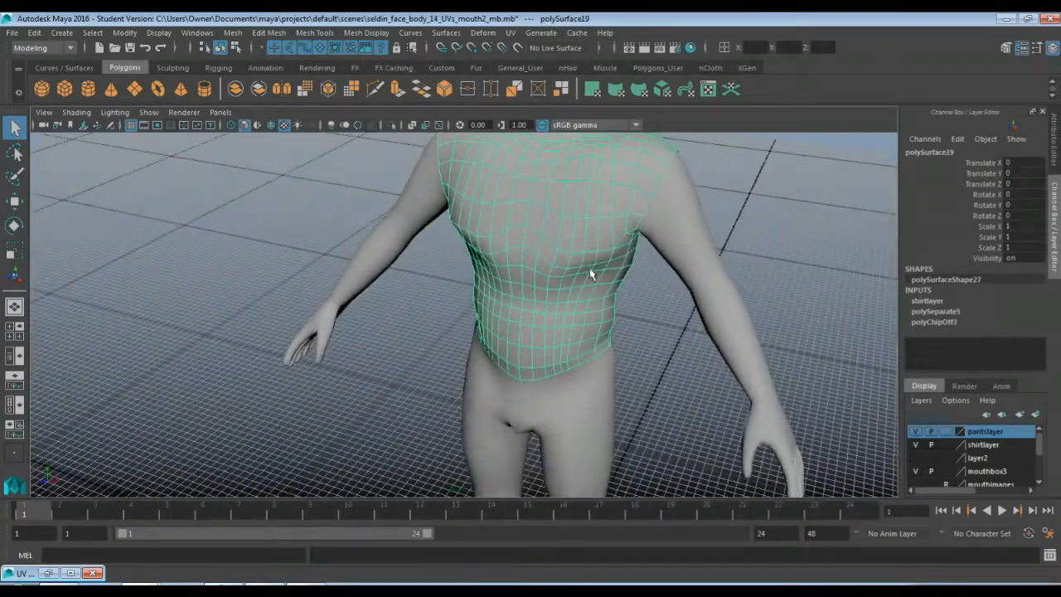
pyautogui.keyDown('alt'); pyautogui.moveTo(592, 273); pyautogui.dragTo(585, 342, button='right'); pyautogui.keyUp('alt')
pyautogui.scroll(2, 579, 335)
pyautogui.keyDown('alt'); pyautogui.moveTo(579, 331); pyautogui.dragTo(534, 355); pyautogui.keyUp('alt')
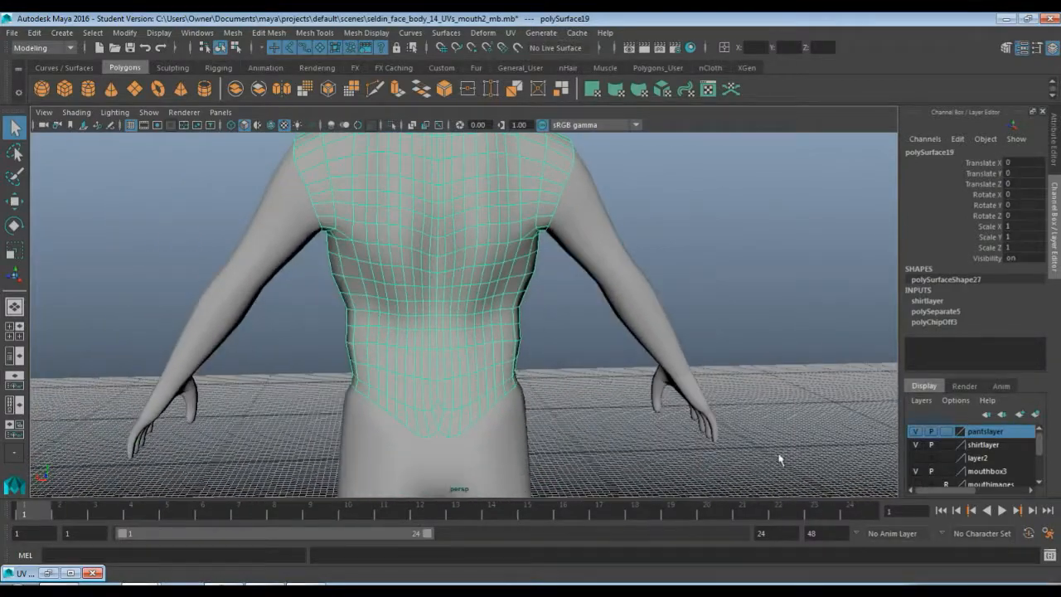
# Hide the pantslayer so only the torso piece is shown around the waist
pyautogui.click(915, 445)
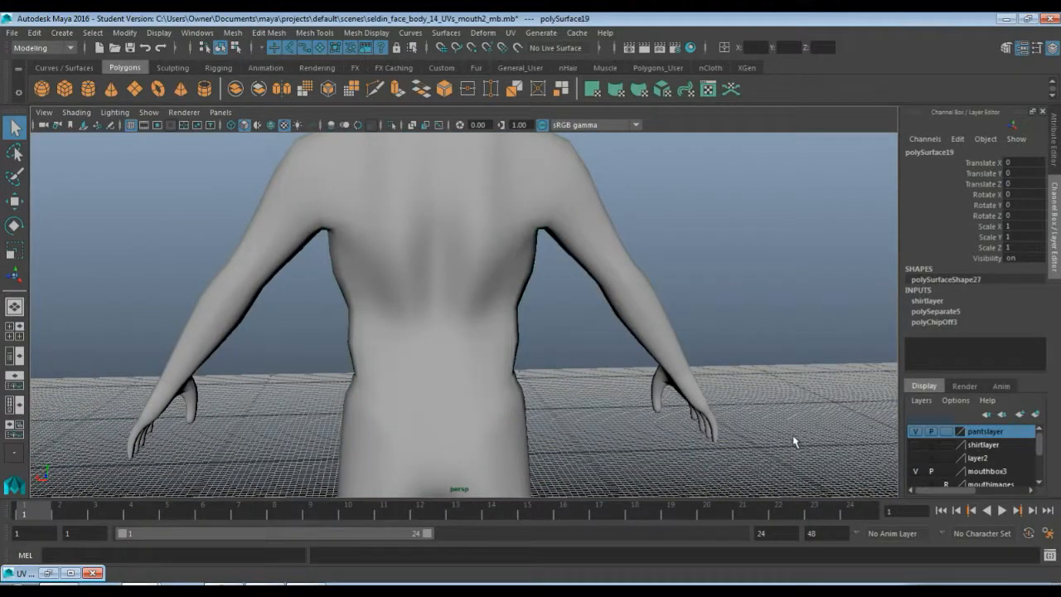
pyautogui.click(917, 431)
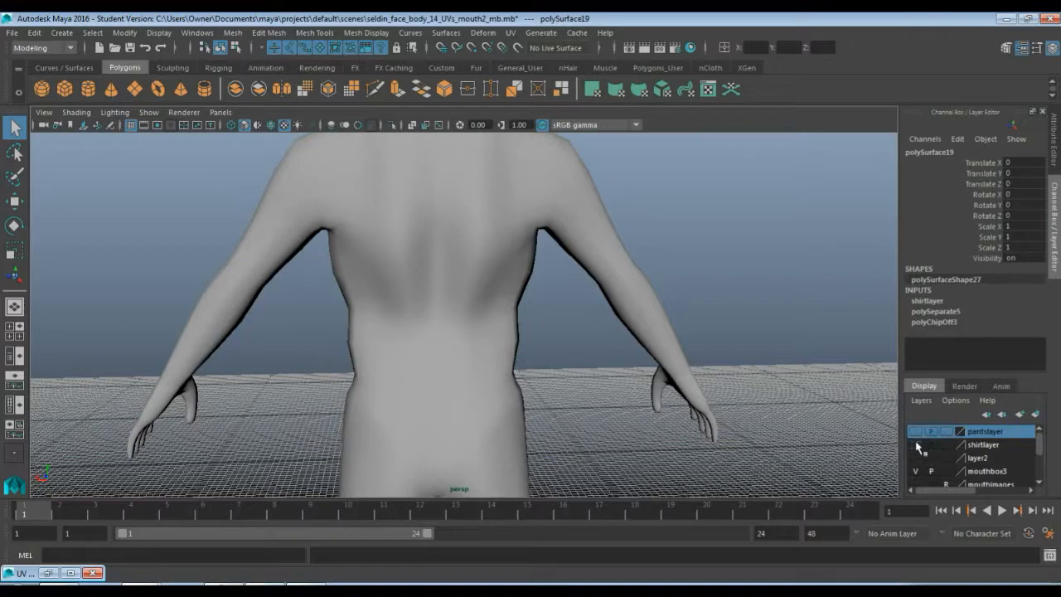
pyautogui.click(915, 445)
pyautogui.scroll(5, 547, 412)
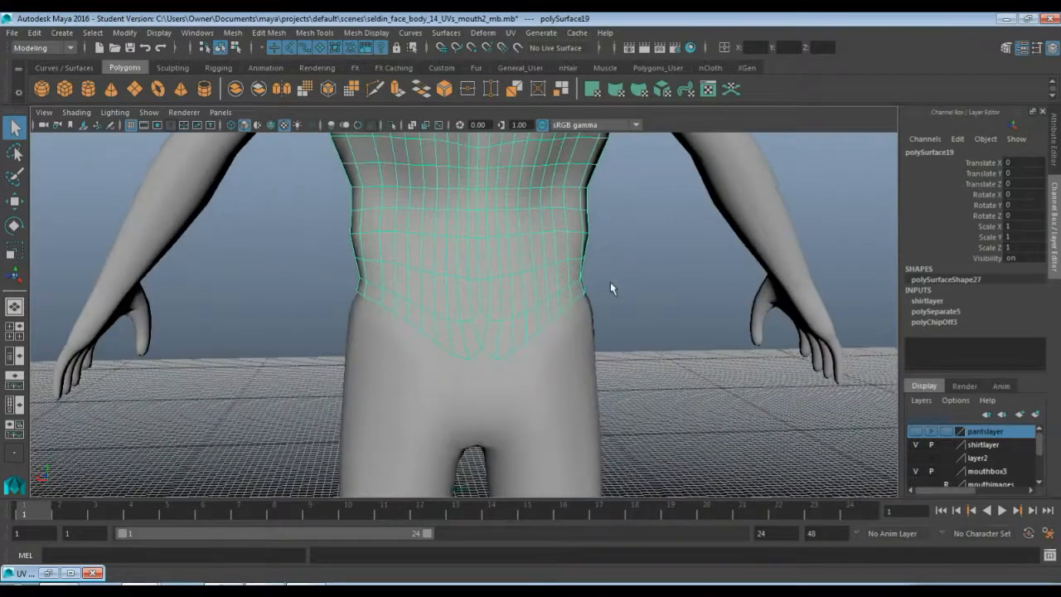
pyautogui.scroll(5, 627, 436)
pyautogui.keyDown('alt'); pyautogui.moveTo(626, 393); pyautogui.dragTo(542, 365); pyautogui.keyUp('alt')
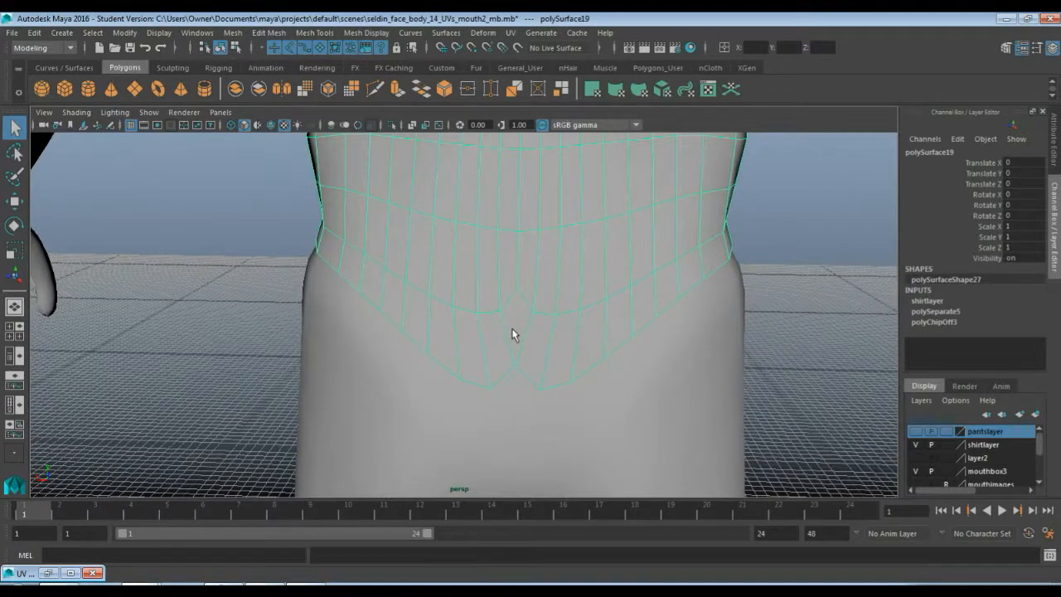
pyautogui.keyDown('alt'); pyautogui.moveTo(531, 292); pyautogui.dragTo(512, 381, button='middle'); pyautogui.keyUp('alt')
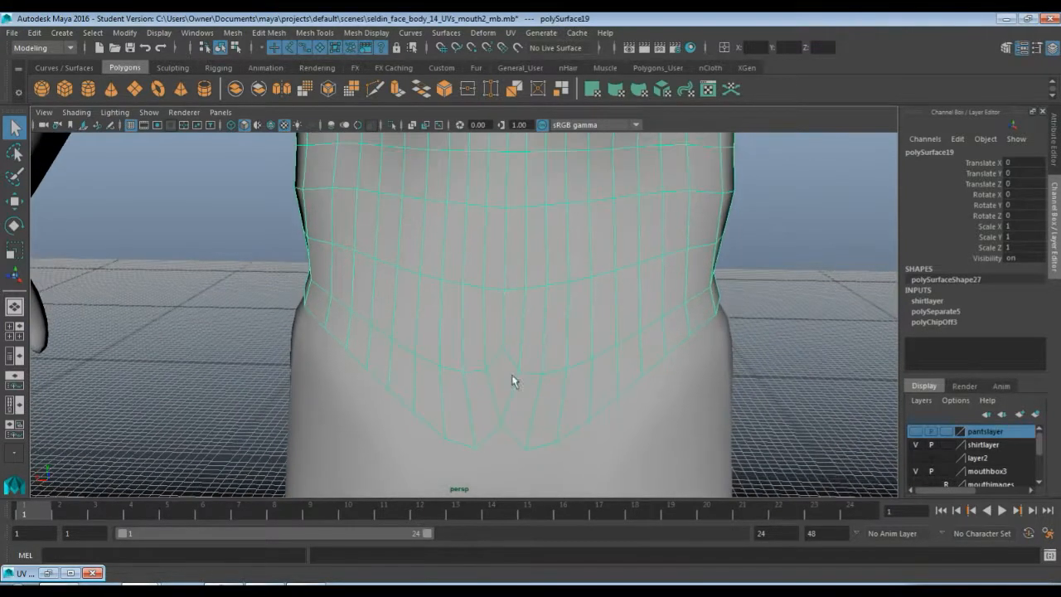
# Switch the torso piece to vertex mode and start the Target Weld tool
pyautogui.press('F8')
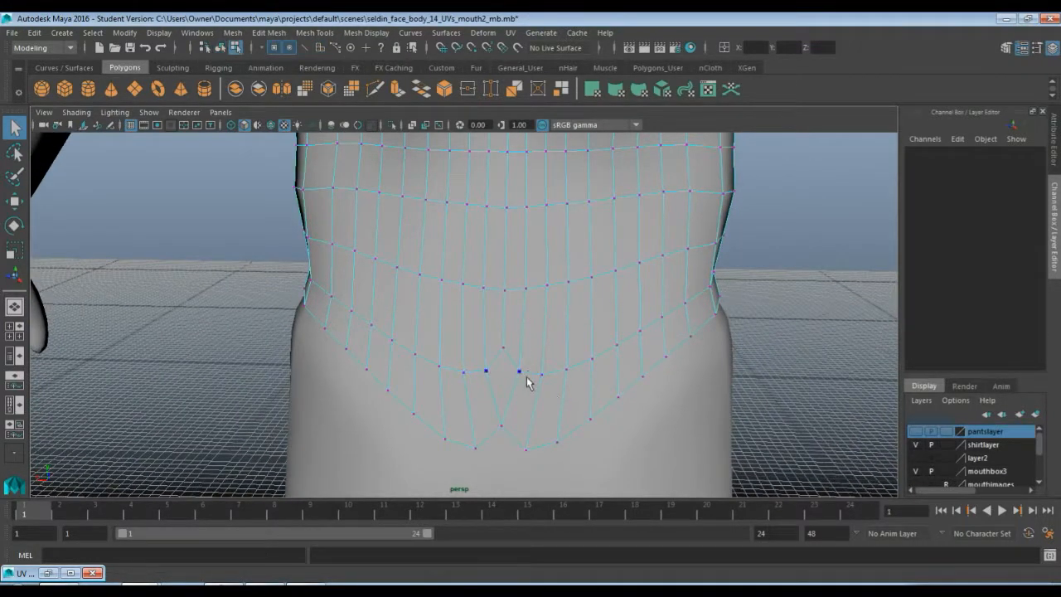
pyautogui.scroll(-2, 527, 364)
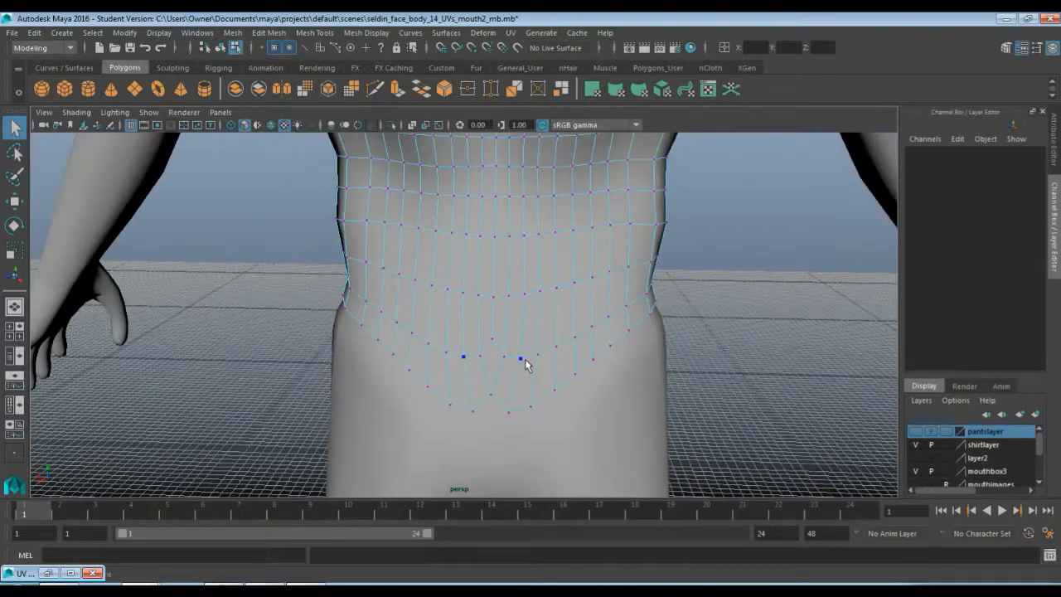
pyautogui.scroll(-2, 521, 362)
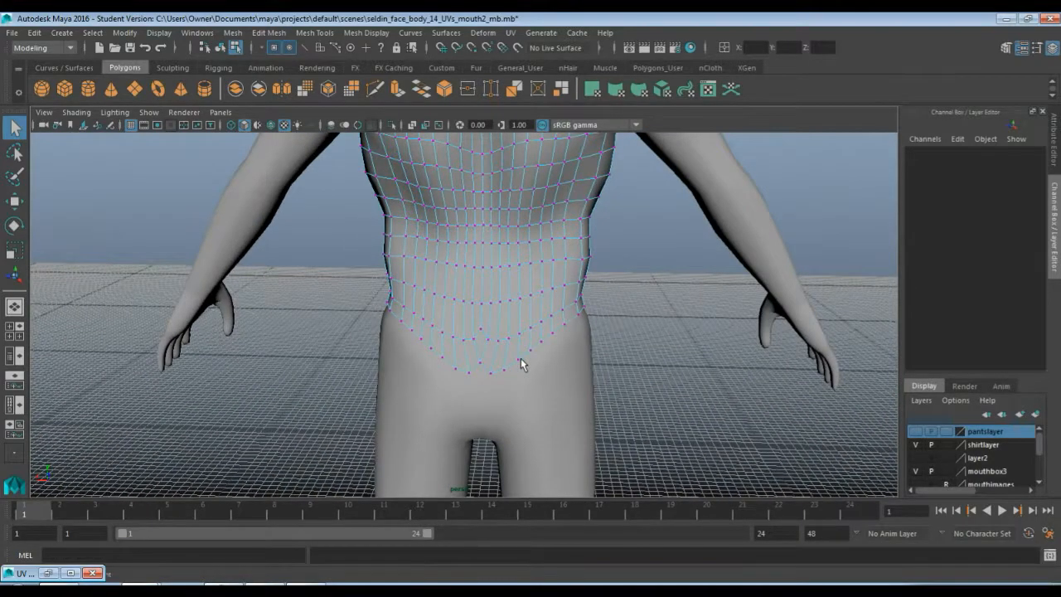
pyautogui.scroll(2, 521, 363)
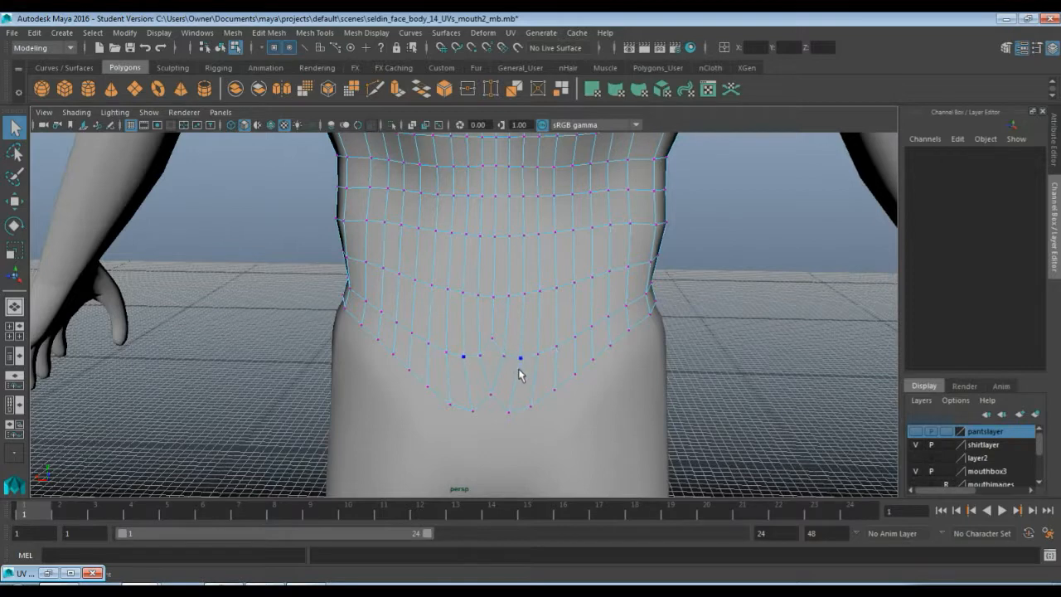
pyautogui.click(493, 90)
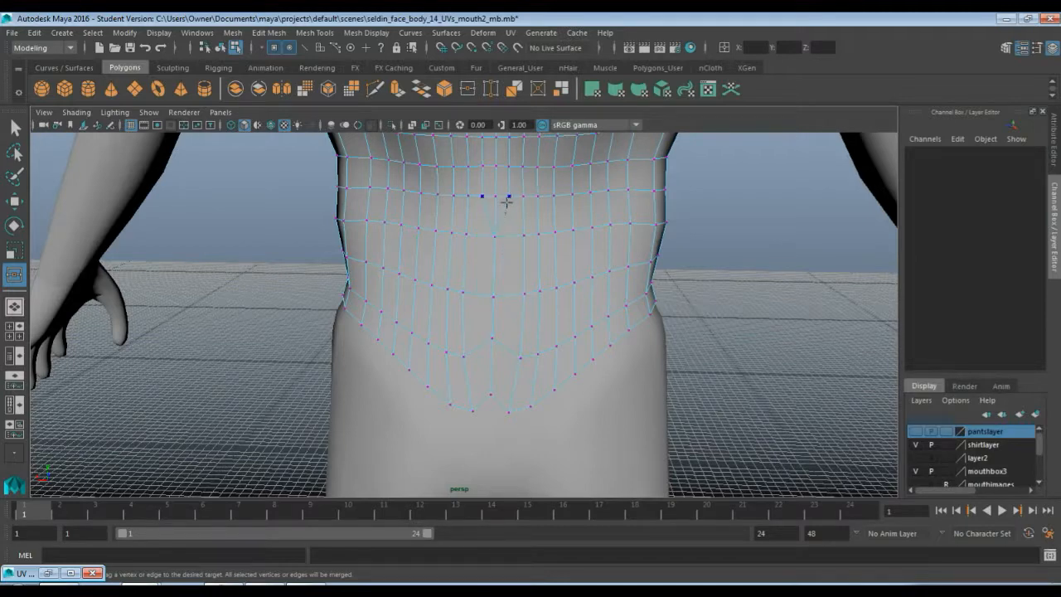
# Inspect the torso piece's vertices across the back, shoulders and waist
pyautogui.keyDown('alt'); pyautogui.moveTo(551, 224); pyautogui.dragTo(551, 431, button='middle'); pyautogui.keyUp('alt')
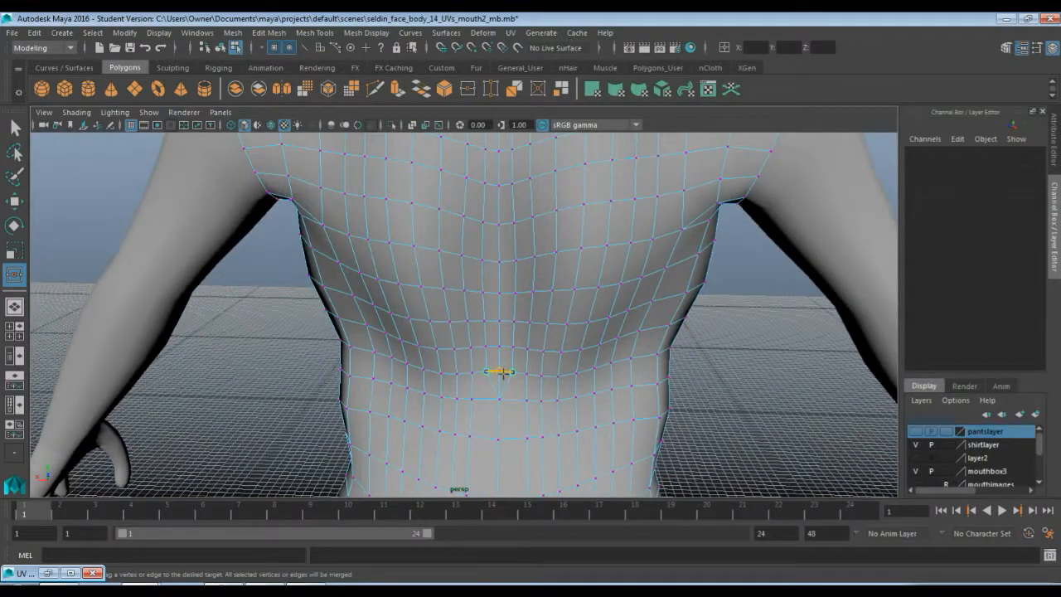
pyautogui.moveTo(502, 372); pyautogui.dragTo(510, 317)
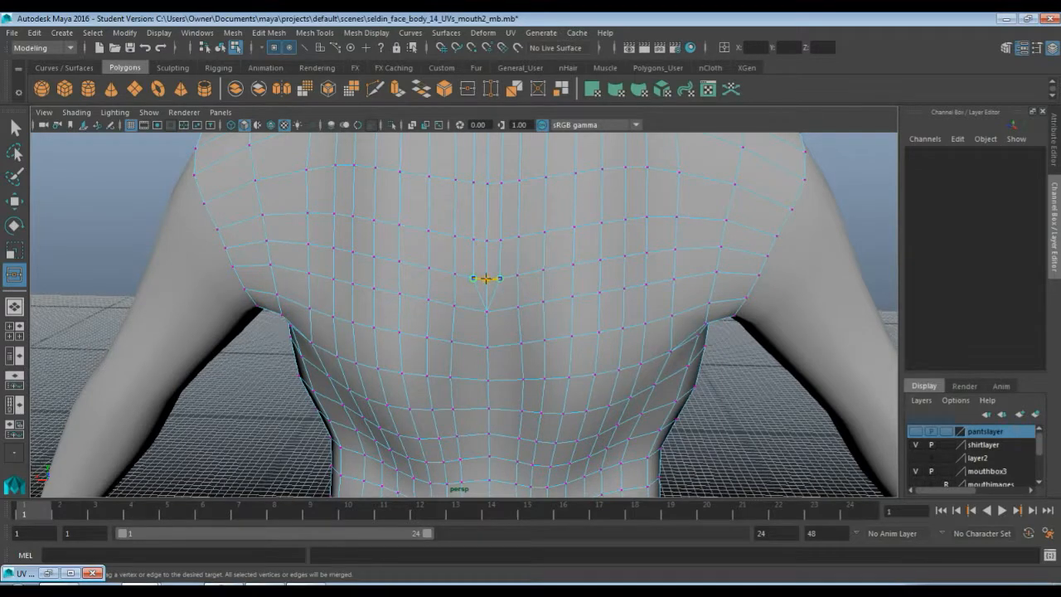
pyautogui.moveTo(484, 277); pyautogui.dragTo(498, 240)
pyautogui.keyDown('alt'); pyautogui.moveTo(496, 196); pyautogui.dragTo(486, 385, button='middle'); pyautogui.keyUp('alt')
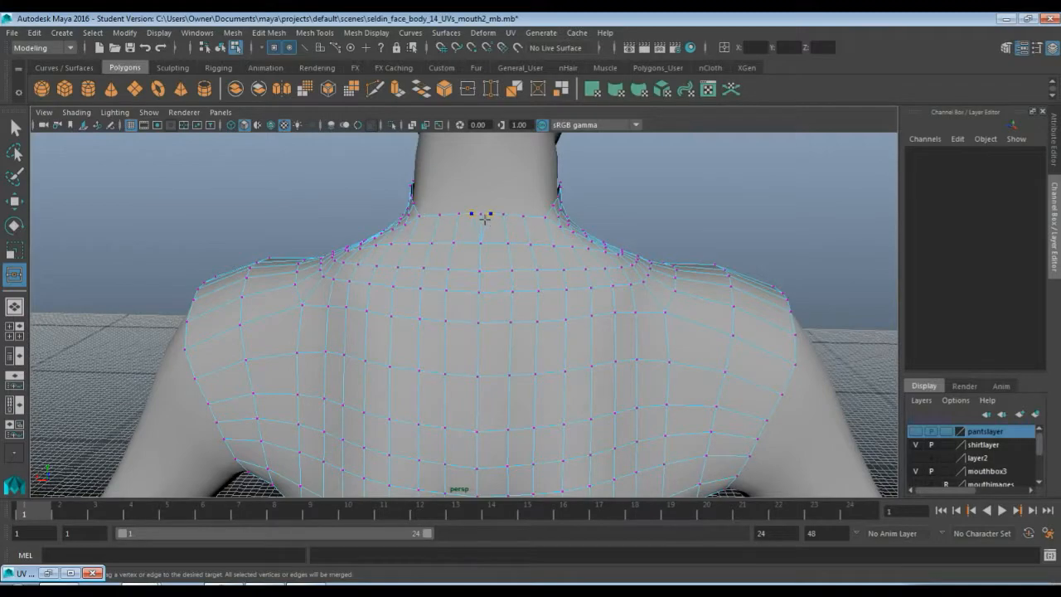
pyautogui.moveTo(501, 395)
pyautogui.keyDown('alt'); pyautogui.mouseDown()
pyautogui.moveTo(531, 220)
pyautogui.moveTo(571, 218)
pyautogui.moveTo(548, 266)
pyautogui.moveTo(589, 258)
pyautogui.mouseUp(); pyautogui.keyUp('alt')
pyautogui.keyDown('alt'); pyautogui.moveTo(487, 267); pyautogui.dragTo(522, 265); pyautogui.keyUp('alt')
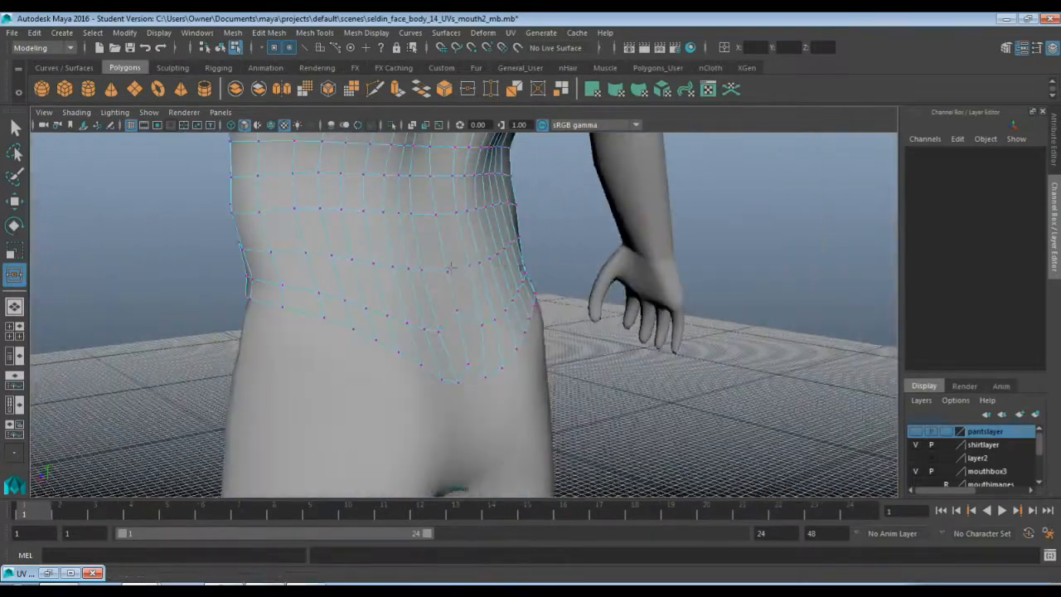
# Extrude the torso piece's neckline edges and move the new edge ring upward toward the neck
pyautogui.moveTo(363, 269)
pyautogui.keyDown('alt'); pyautogui.mouseDown()
pyautogui.moveTo(293, 303)
pyautogui.moveTo(345, 317)
pyautogui.mouseUp(); pyautogui.keyUp('alt')
pyautogui.scroll(-5, 345, 317)
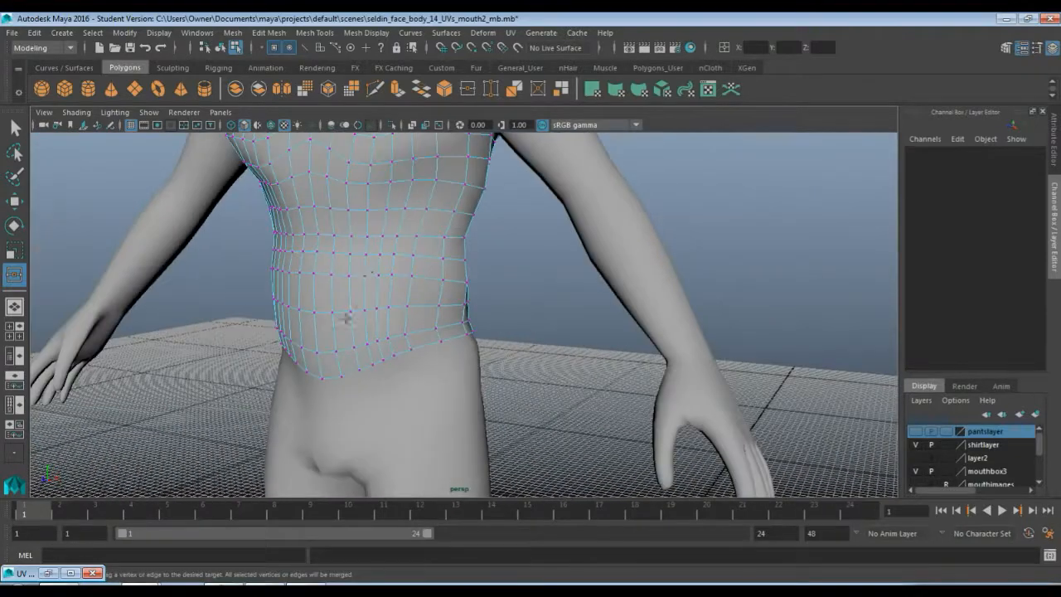
pyautogui.keyDown('alt'); pyautogui.moveTo(365, 279); pyautogui.dragTo(407, 392, button='middle'); pyautogui.keyUp('alt')
pyautogui.scroll(3, 440, 341)
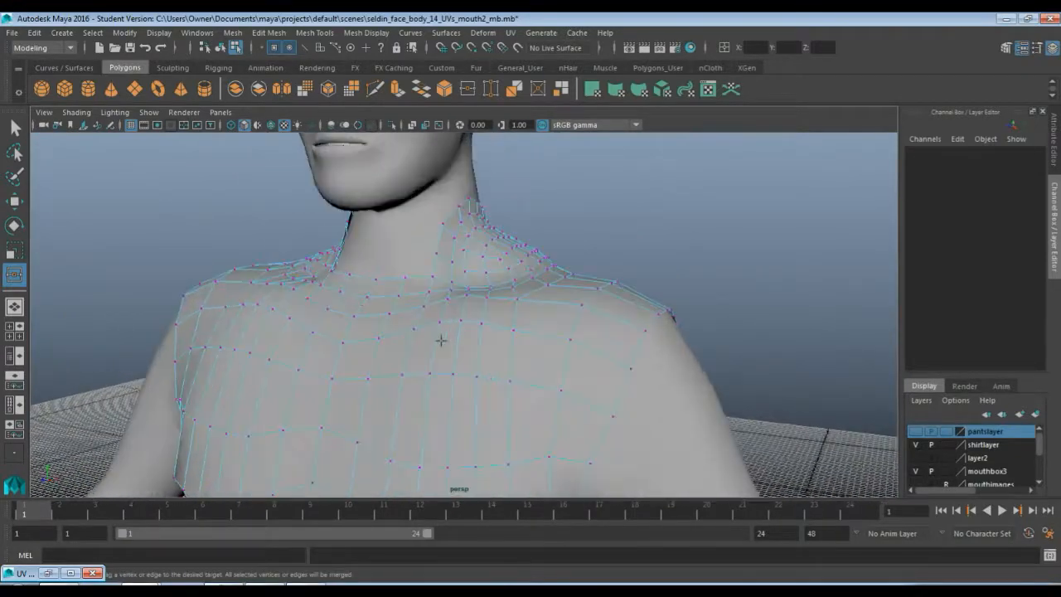
pyautogui.keyDown('alt'); pyautogui.moveTo(424, 324); pyautogui.dragTo(437, 349); pyautogui.keyUp('alt')
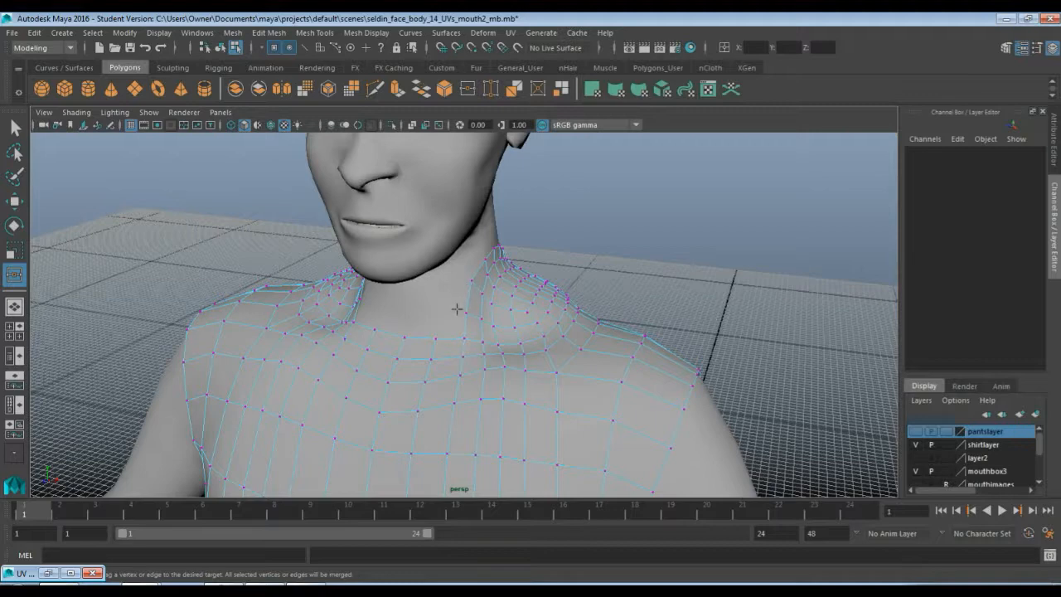
pyautogui.press('q')
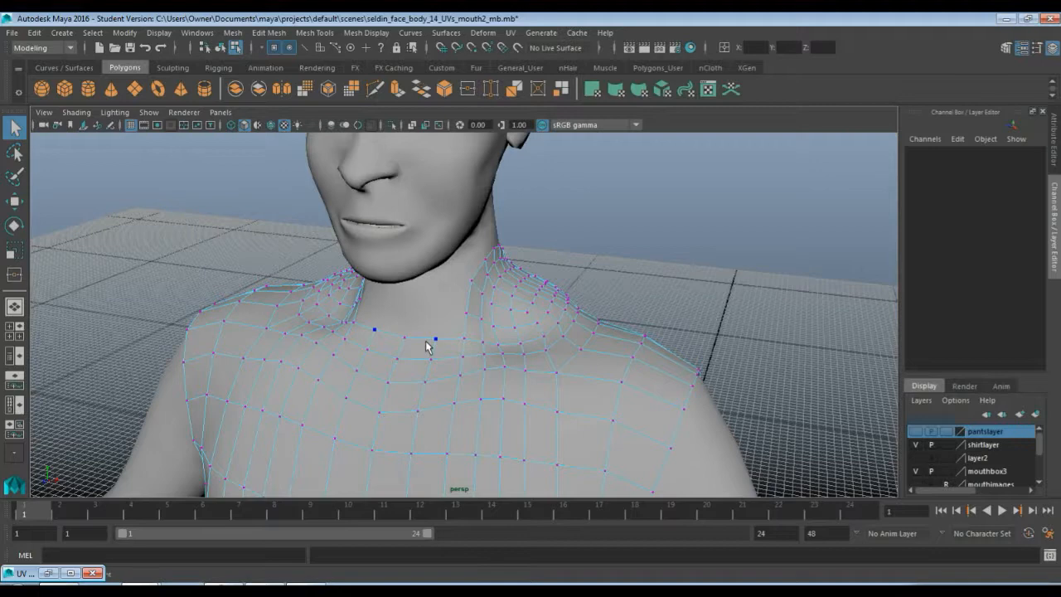
pyautogui.press('F10')
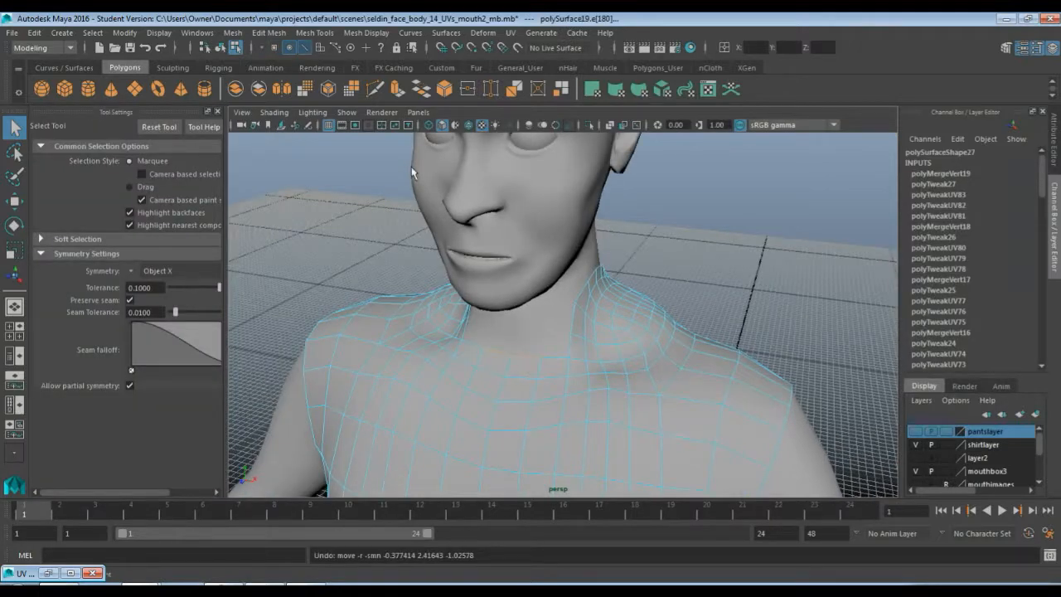
pyautogui.click(398, 89)
pyautogui.press('w')
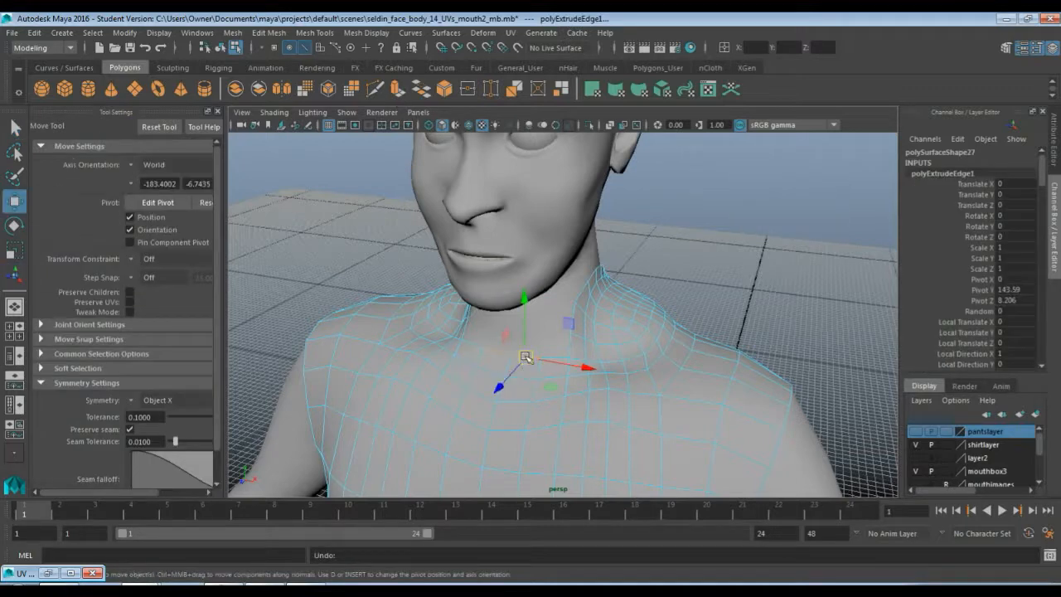
pyautogui.moveTo(523, 308); pyautogui.dragTo(524, 286)
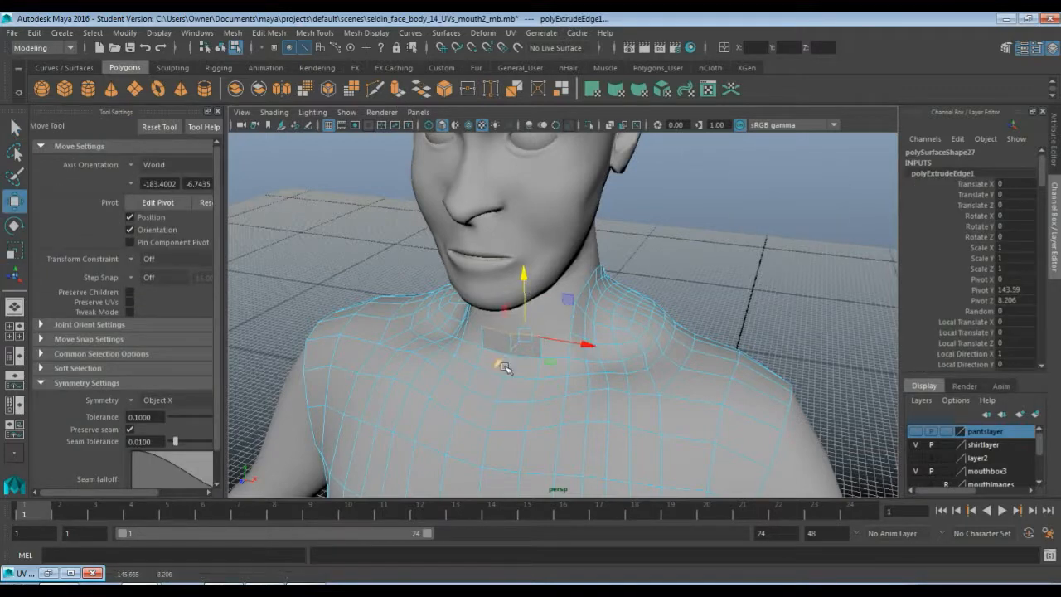
pyautogui.moveTo(502, 365)
pyautogui.mouseDown()
pyautogui.moveTo(510, 359)
pyautogui.moveTo(501, 362)
pyautogui.mouseUp()
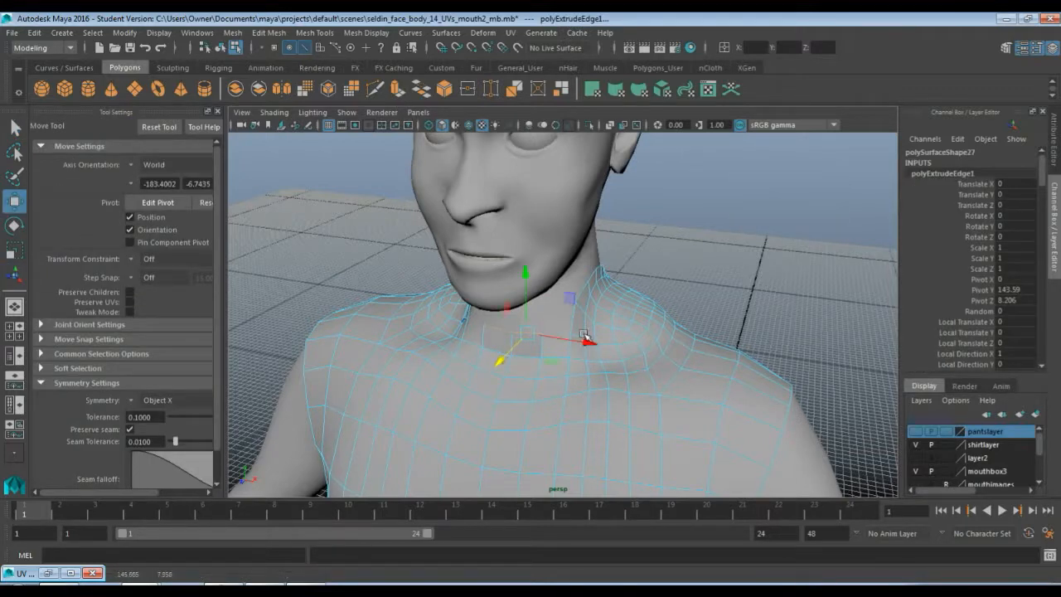
pyautogui.click(573, 313)
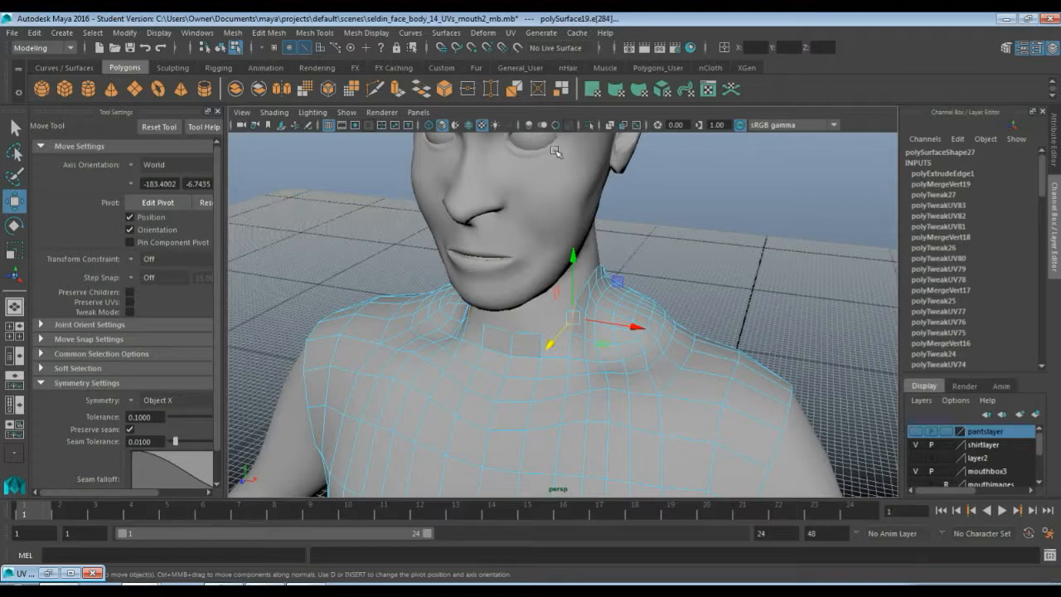
# Extrude the neckline edges a second time and raise the new ring further up the neck
pyautogui.click(399, 92)
pyautogui.keyDown('alt'); pyautogui.moveTo(558, 333); pyautogui.dragTo(579, 312); pyautogui.keyUp('alt')
pyautogui.hotkey('ctrl', 'z')
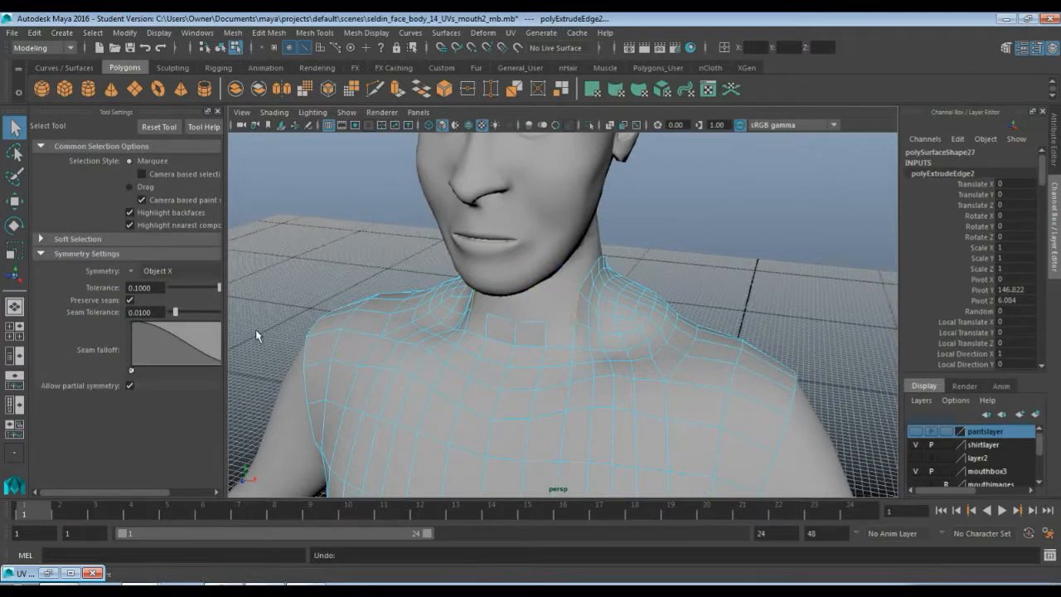
pyautogui.click(134, 271)
pyautogui.click(158, 290)
pyautogui.press('w')
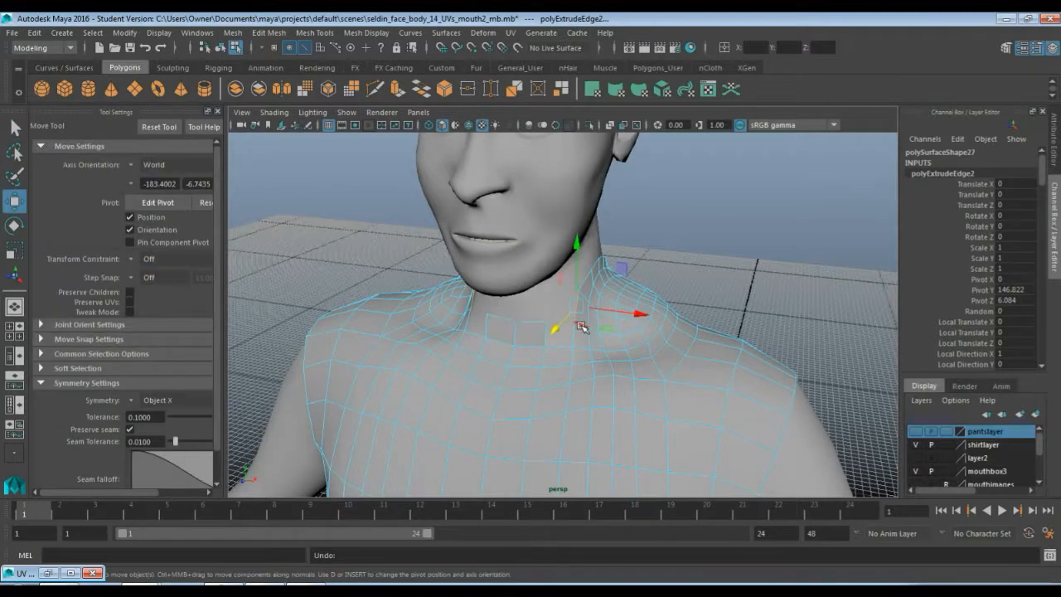
pyautogui.moveTo(580, 324); pyautogui.dragTo(615, 308)
# Orbit around the neck extension and toggle the body layer's visibility to compare it against the head
pyautogui.keyDown('alt'); pyautogui.moveTo(557, 353); pyautogui.dragTo(379, 329); pyautogui.keyUp('alt')
pyautogui.keyDown('alt'); pyautogui.moveTo(335, 343); pyautogui.dragTo(419, 316); pyautogui.keyUp('alt')
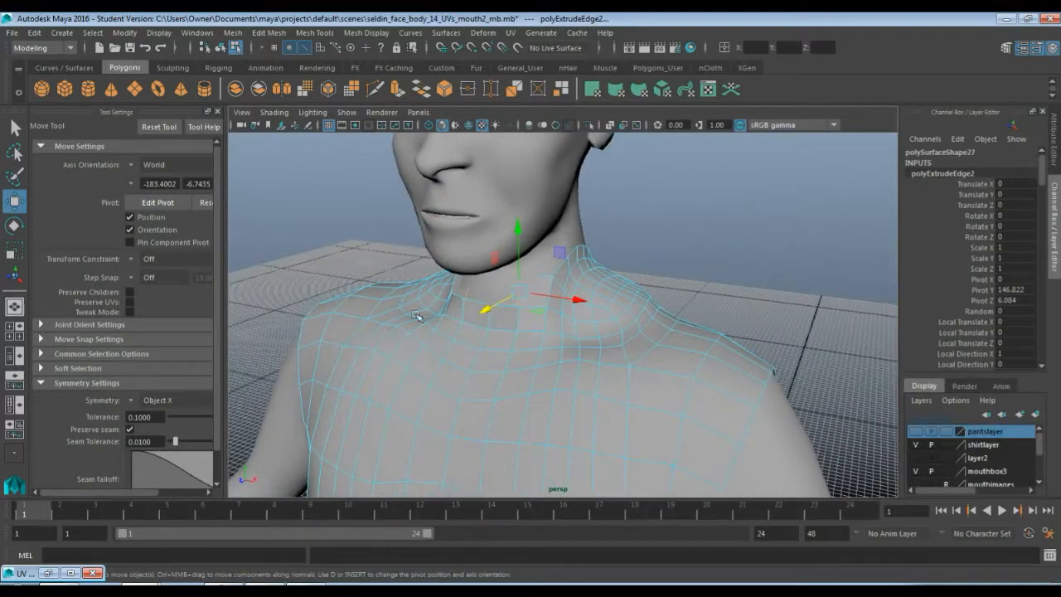
pyautogui.keyDown('alt'); pyautogui.moveTo(419, 348); pyautogui.dragTo(390, 360, button='right'); pyautogui.keyUp('alt')
pyautogui.moveTo(346, 348)
pyautogui.keyDown('alt'); pyautogui.mouseDown()
pyautogui.moveTo(372, 343)
pyautogui.moveTo(359, 342)
pyautogui.mouseUp(); pyautogui.keyUp('alt')
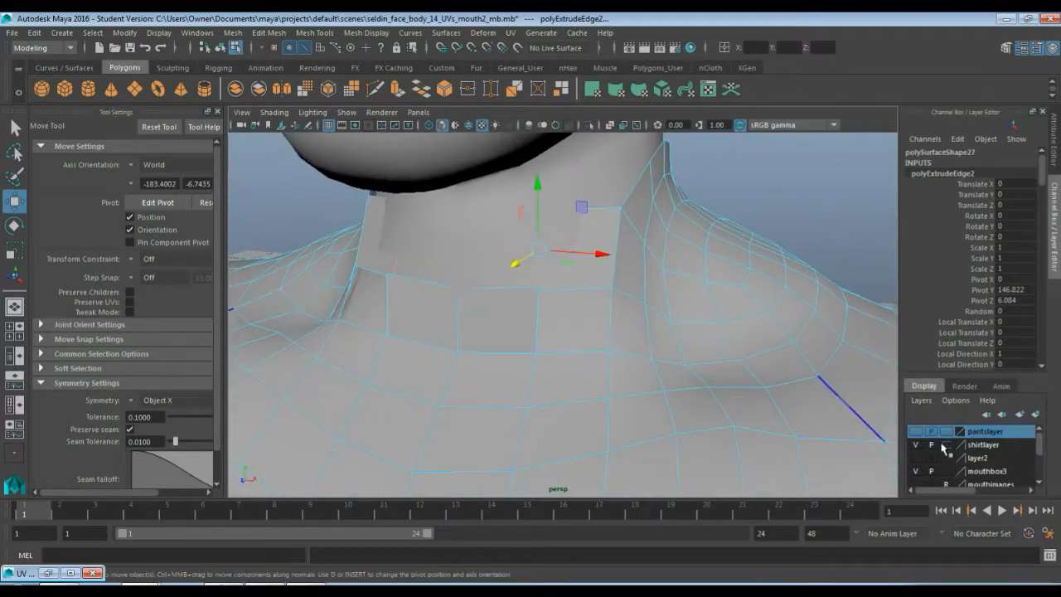
pyautogui.scroll(-3, 994, 464)
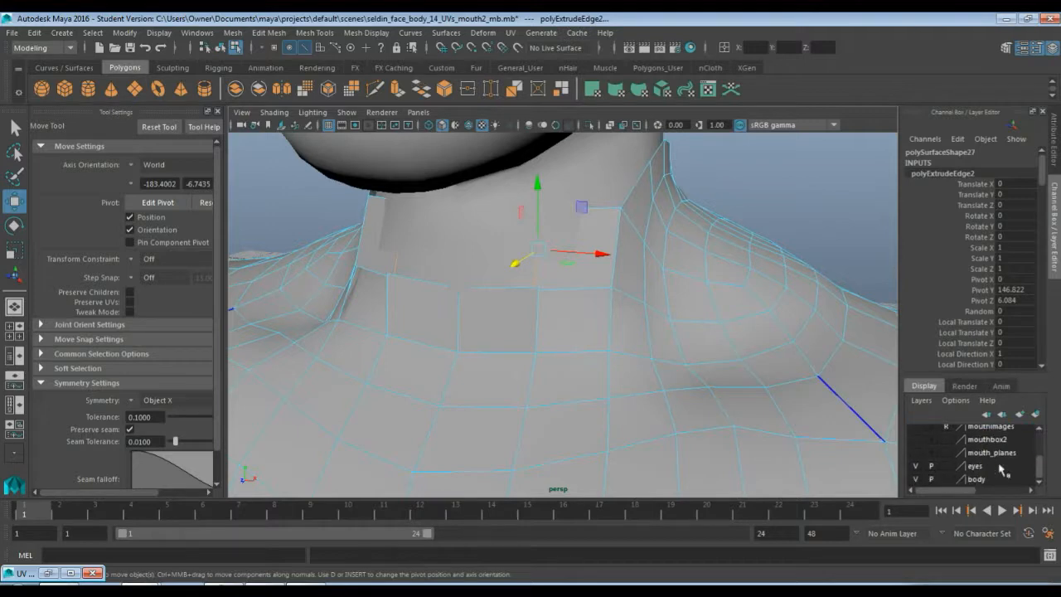
pyautogui.click(915, 479)
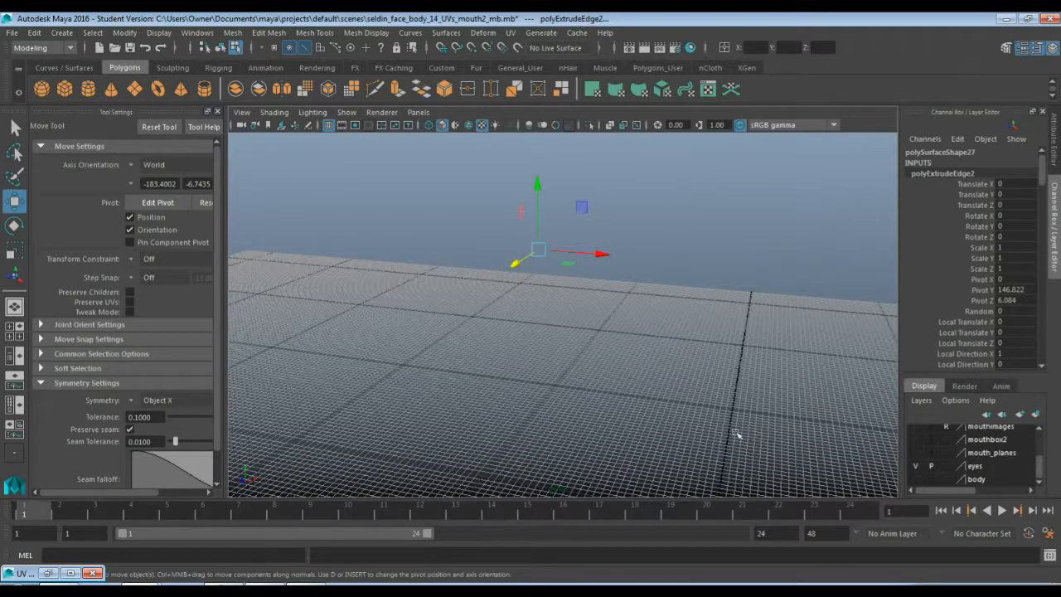
pyautogui.click(915, 480)
pyautogui.scroll(-5, 565, 288)
pyautogui.press('q')
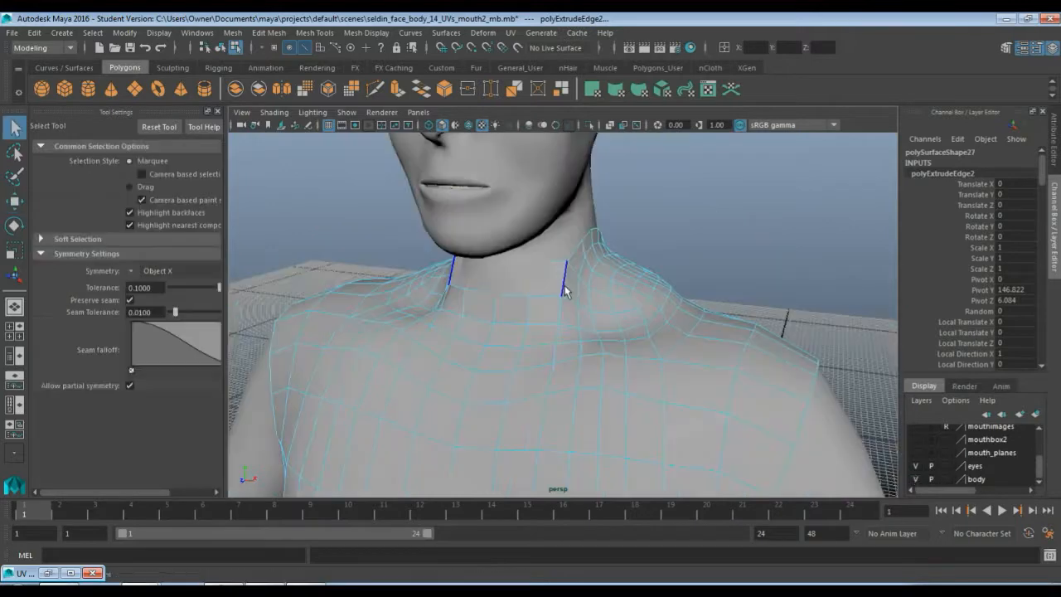
# Select the torso piece and delete its non-deformer history
pyautogui.moveTo(564, 288); pyautogui.dragTo(600, 236, button='right')
pyautogui.click(569, 300)
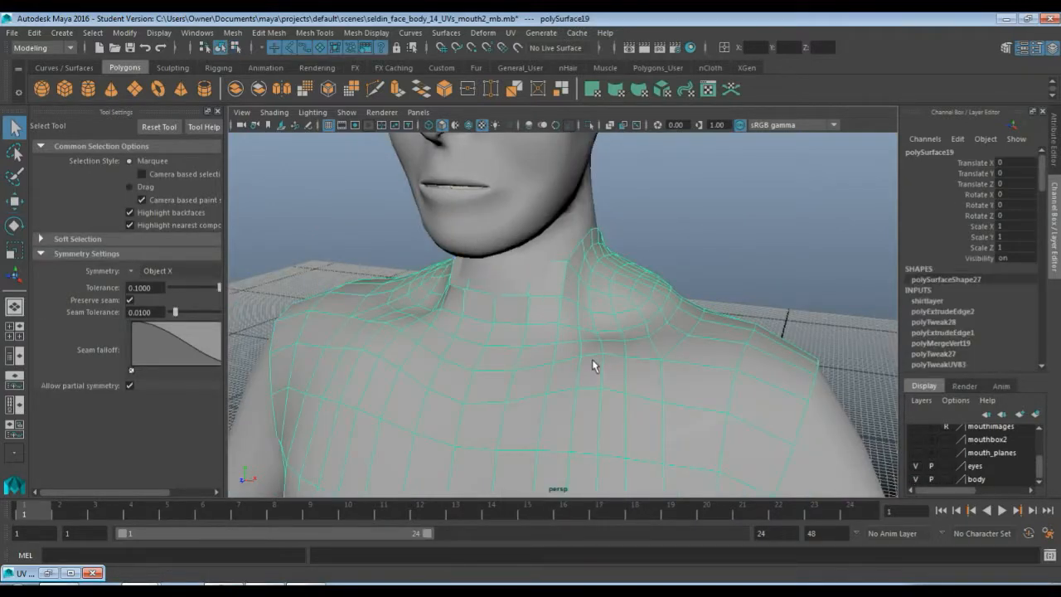
pyautogui.click(916, 480)
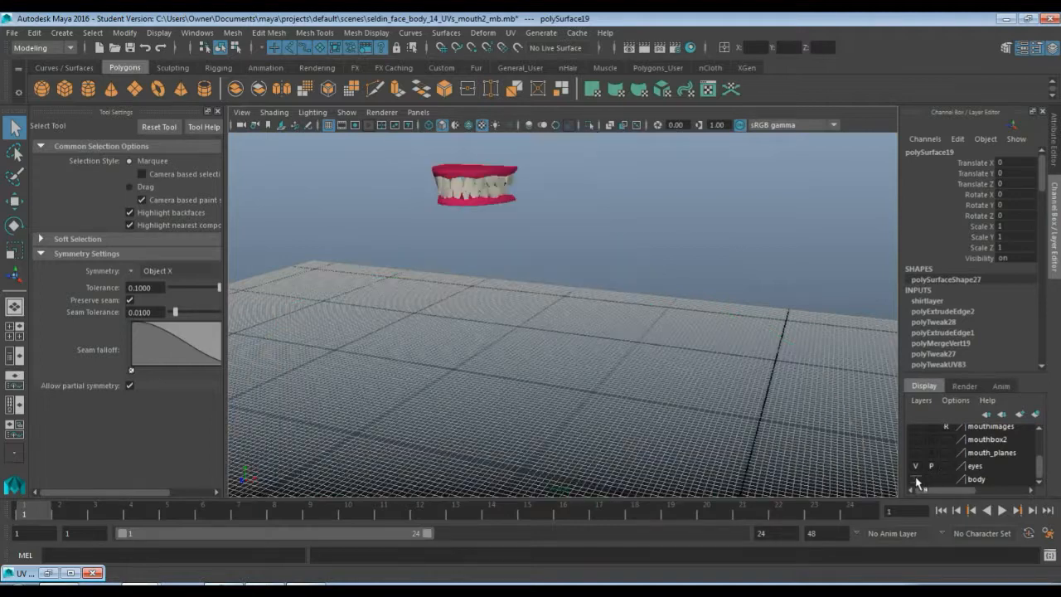
pyautogui.click(916, 480)
pyautogui.click(916, 480)
pyautogui.click(916, 480)
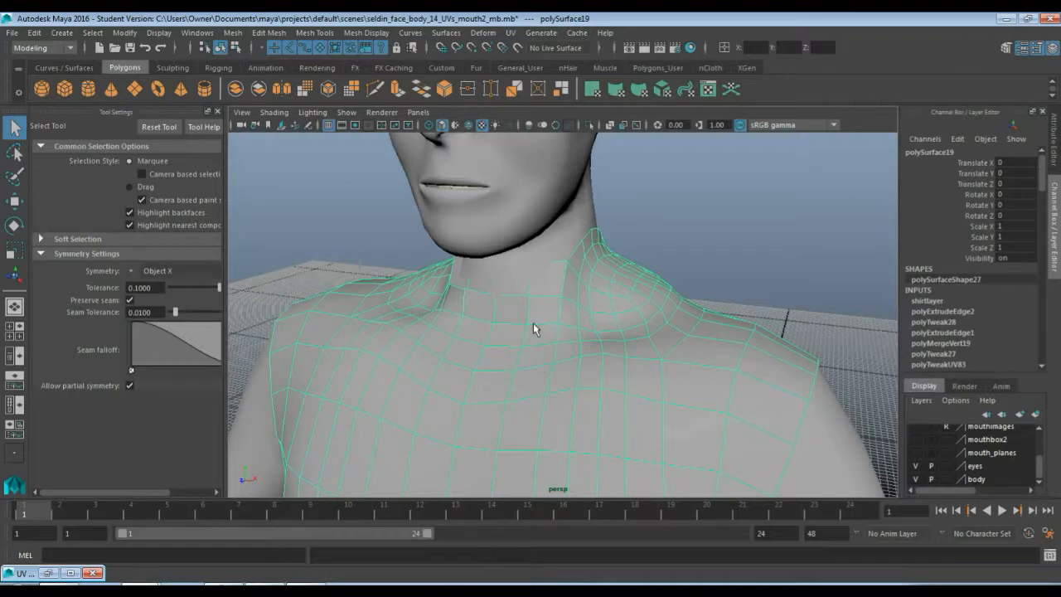
pyautogui.click(34, 33)
pyautogui.click(240, 199)
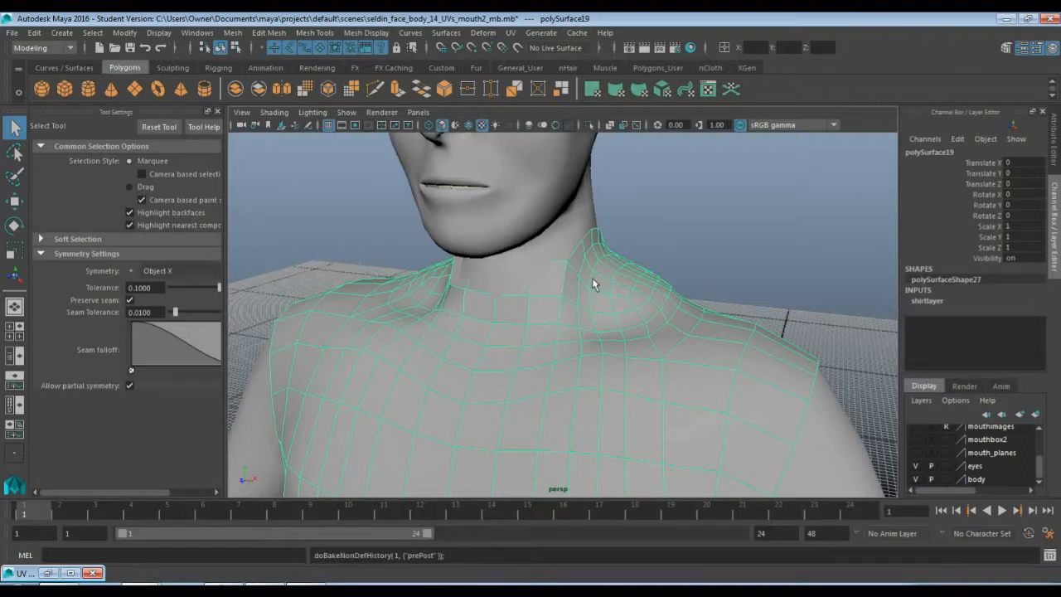
# Delete the old body layer
pyautogui.click(985, 479)
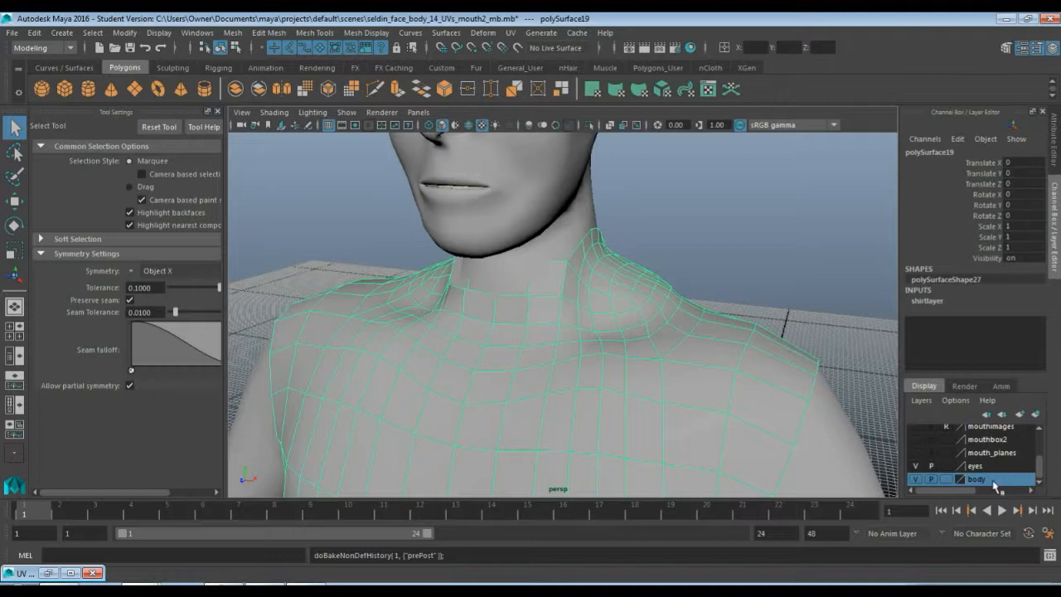
pyautogui.rightClick(993, 482)
pyautogui.click(986, 442)
# Create a new layer from the selected head mesh and name it body
pyautogui.click(922, 401)
pyautogui.click(534, 268)
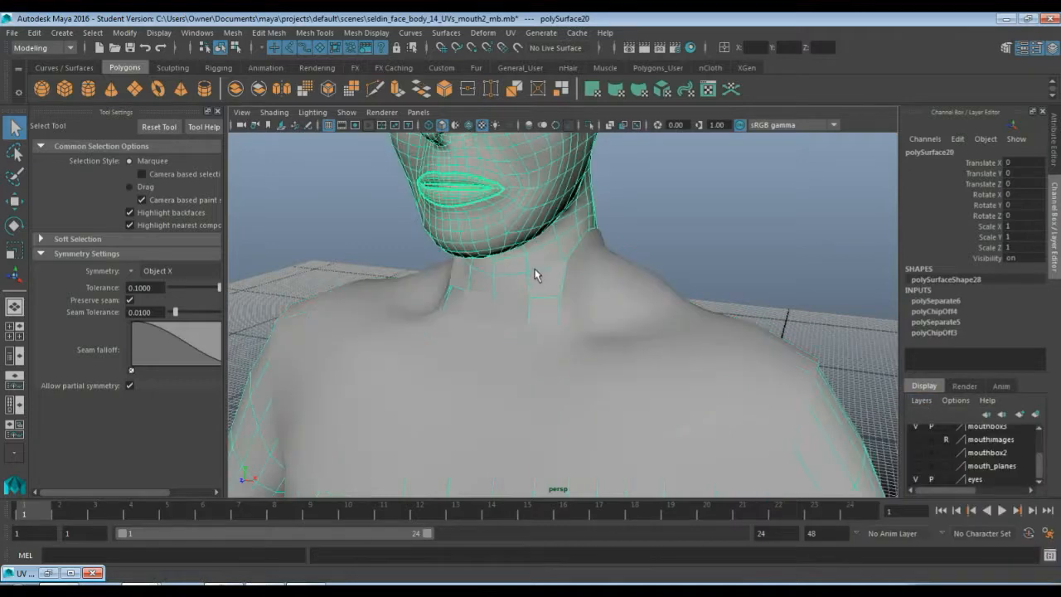
pyautogui.click(921, 401)
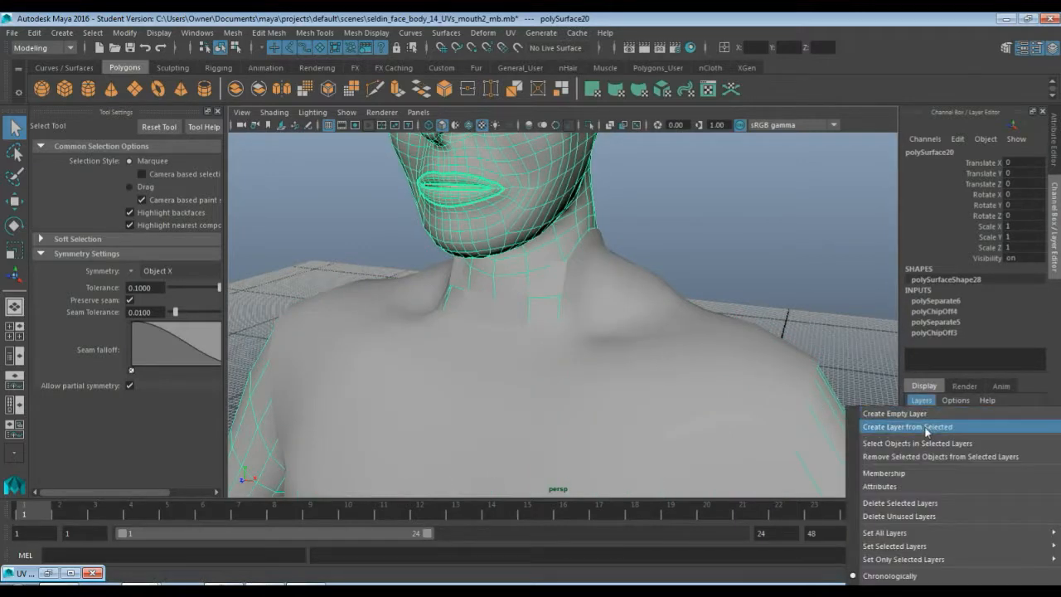
pyautogui.click(922, 427)
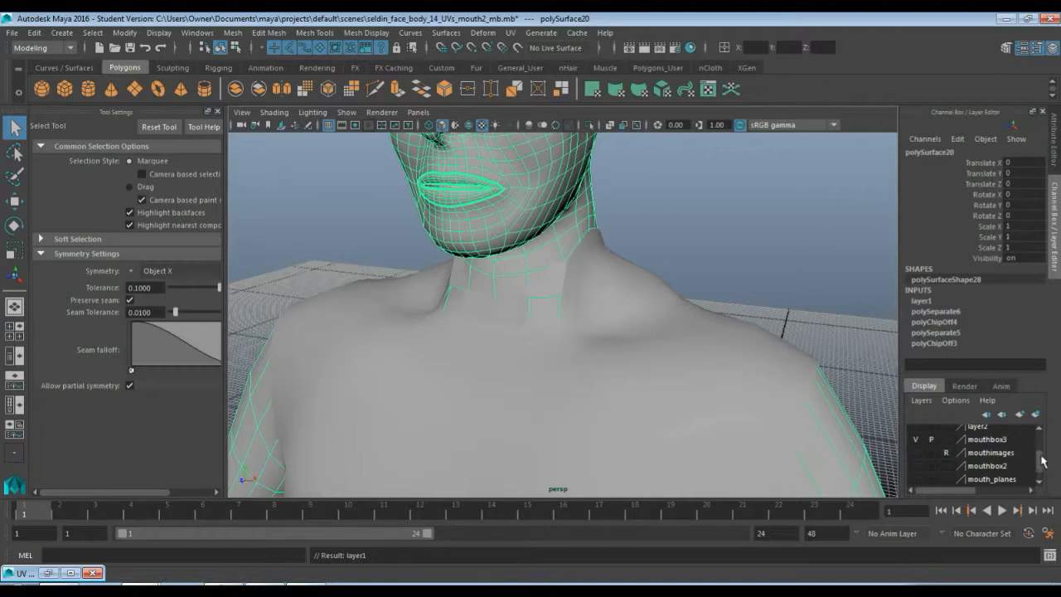
pyautogui.doubleClick(976, 431)
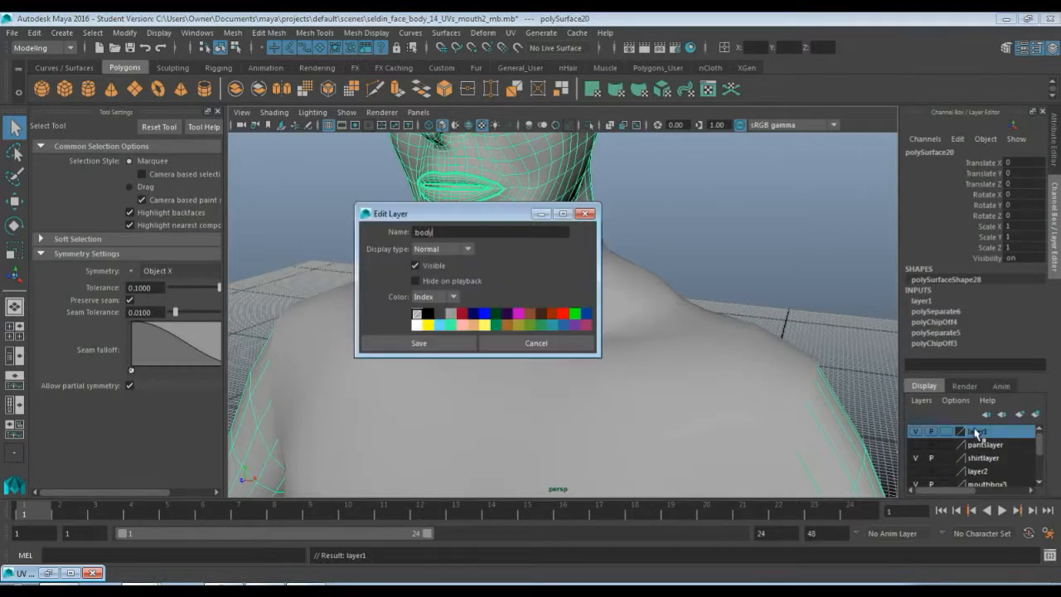
pyautogui.write('body')
pyautogui.click(434, 343)
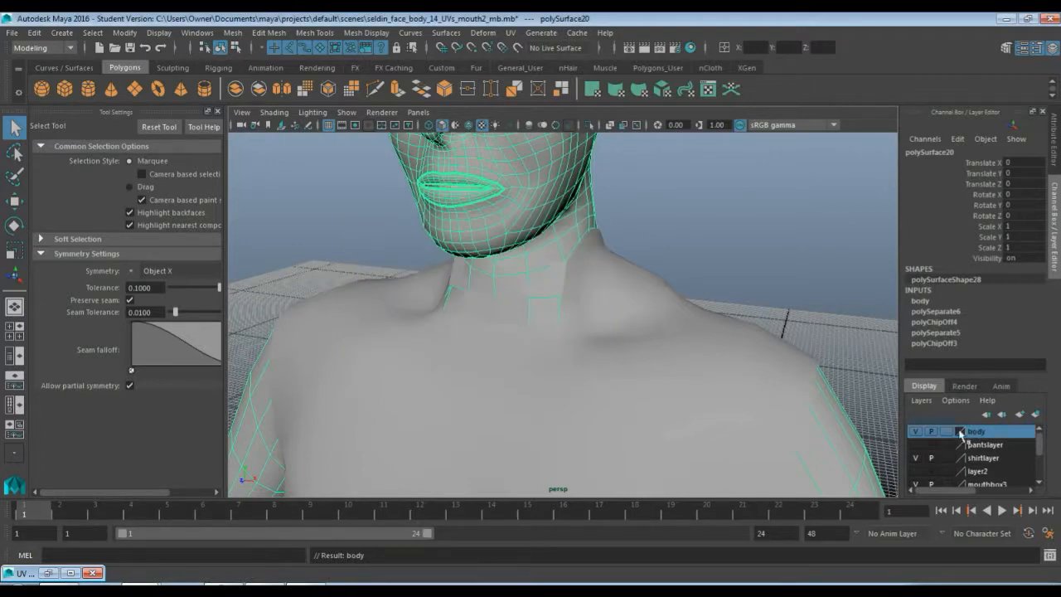
# Hide the body layer and select the torso piece around its neck extension
pyautogui.click(915, 431)
pyautogui.click(917, 437)
pyautogui.click(917, 436)
pyautogui.scroll(-5, 631, 365)
pyautogui.scroll(4, 631, 366)
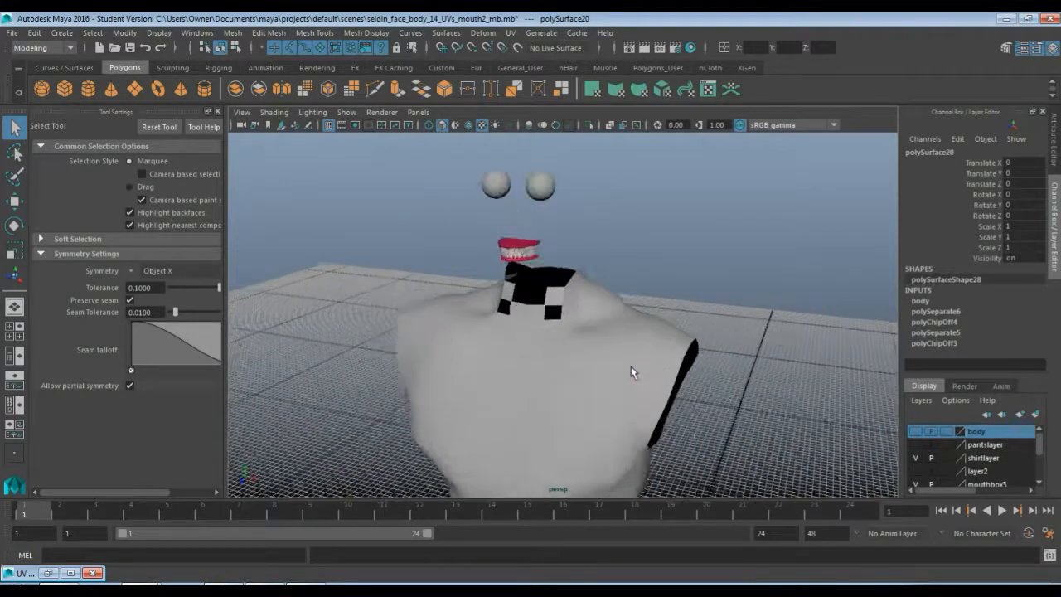
pyautogui.scroll(3, 631, 366)
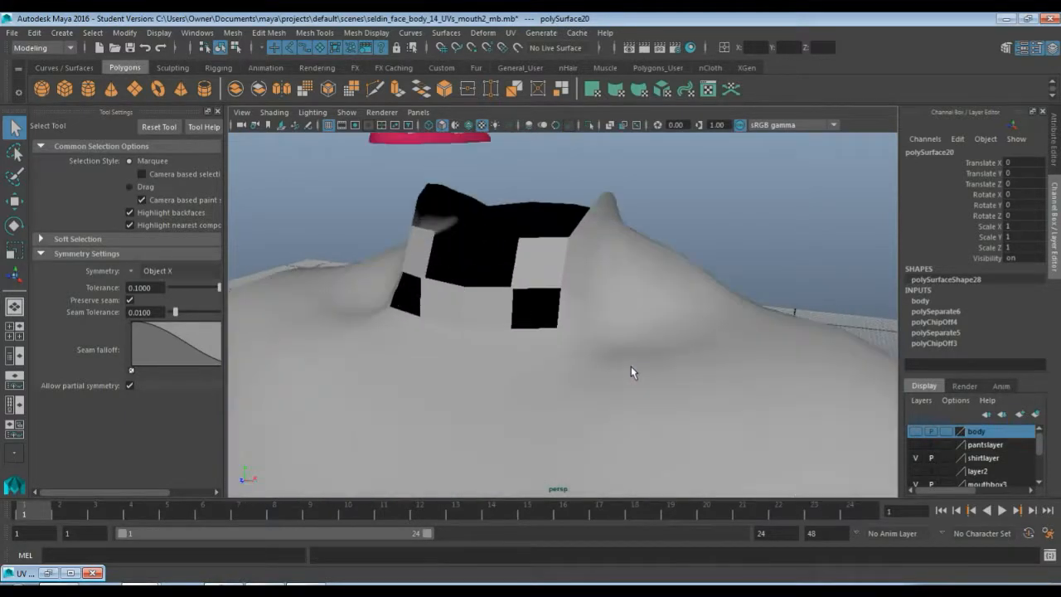
pyautogui.click(556, 353)
pyautogui.keyDown('alt'); pyautogui.moveTo(569, 378); pyautogui.dragTo(583, 380); pyautogui.keyUp('alt')
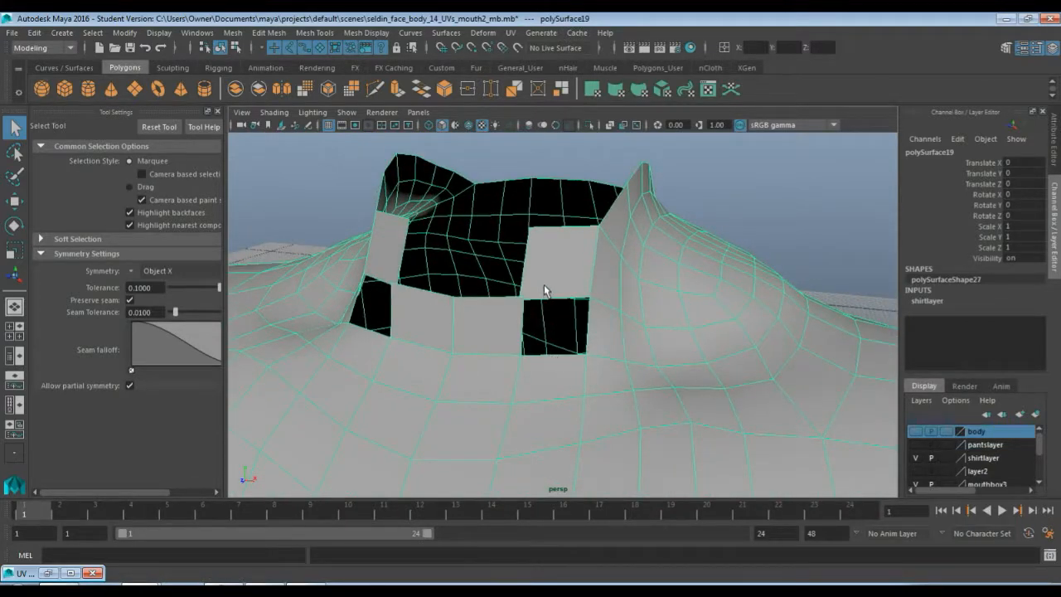
# Target-weld a vertex at the top of the neck extension onto its neighbouring vertex
pyautogui.press('F9')
pyautogui.click(524, 302)
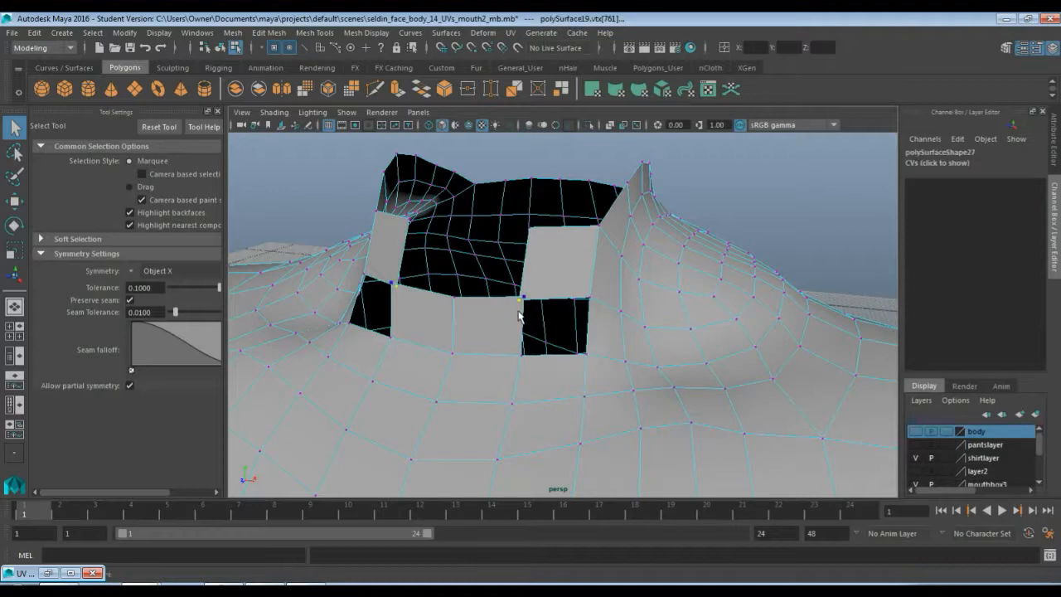
pyautogui.press('w')
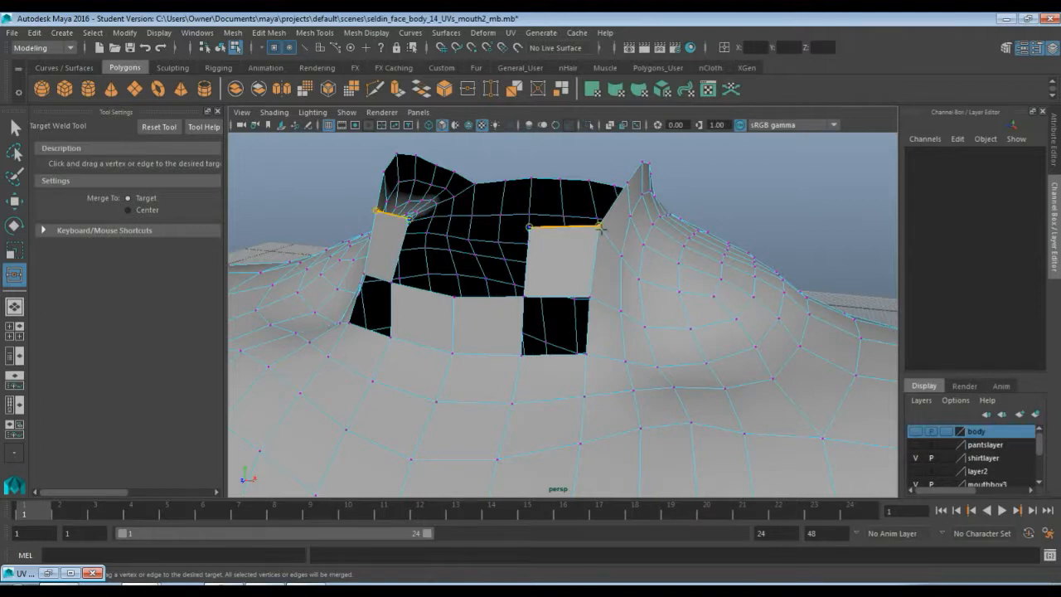
pyautogui.moveTo(528, 227); pyautogui.dragTo(597, 223)
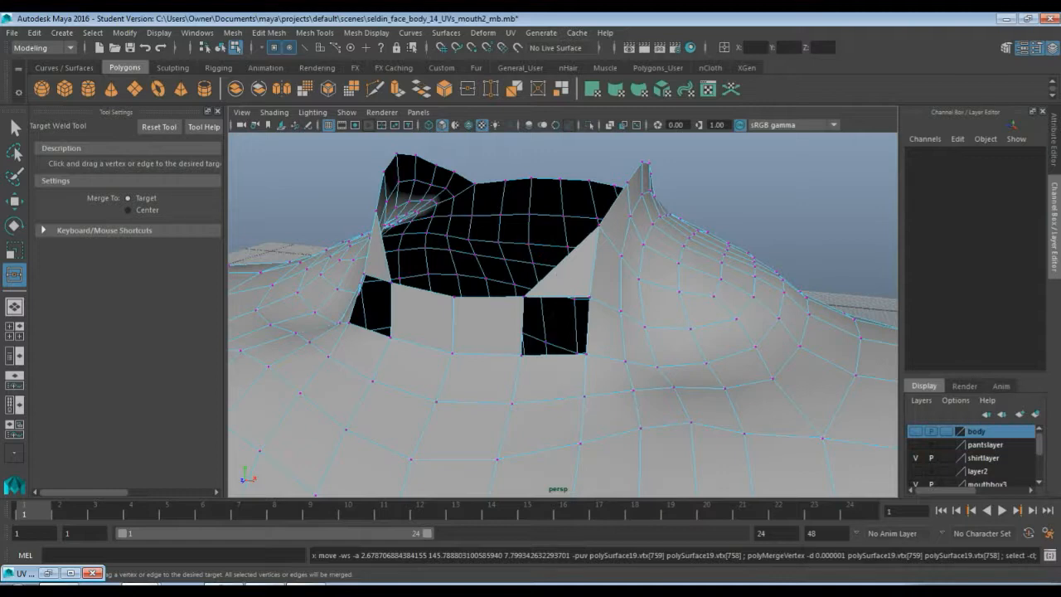
# Cut a V of new edges from the neck extension's two upper corners down to a vertex at its base with Multi-Cut
pyautogui.press('q')
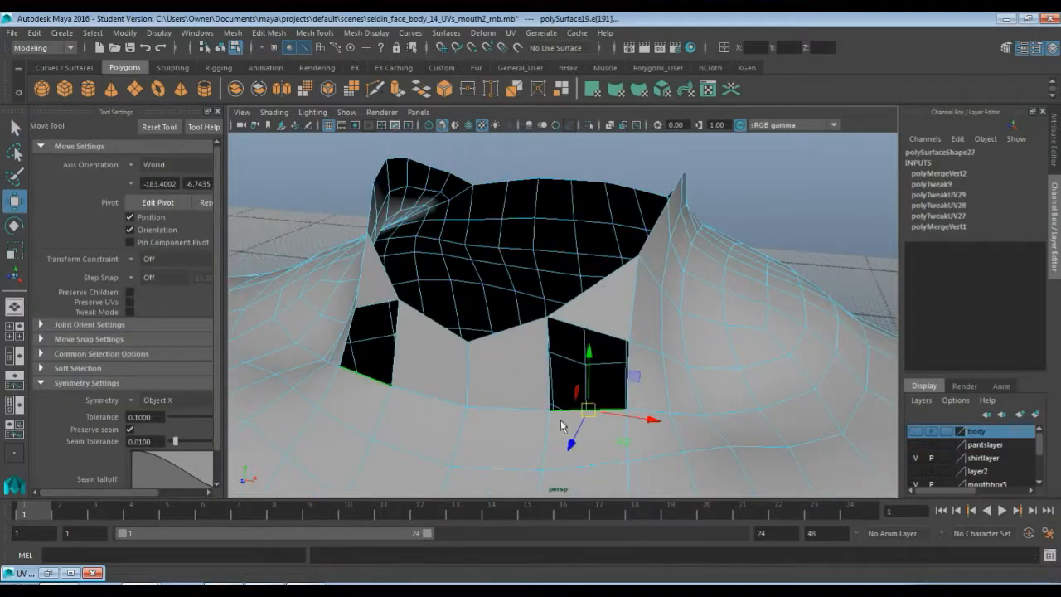
pyautogui.press('g')
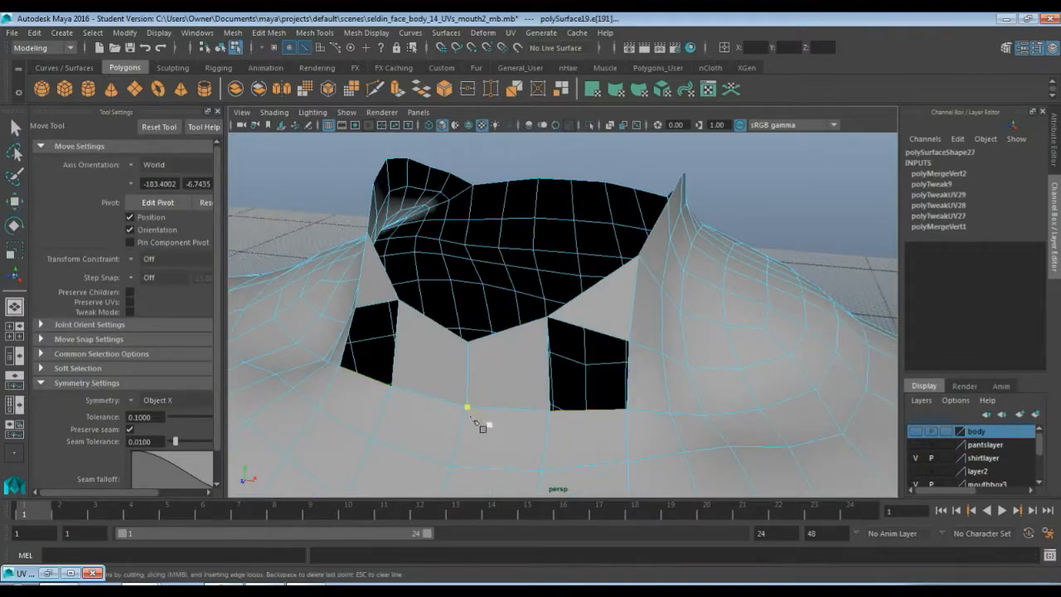
pyautogui.click(546, 318)
pyautogui.rightClick(551, 330)
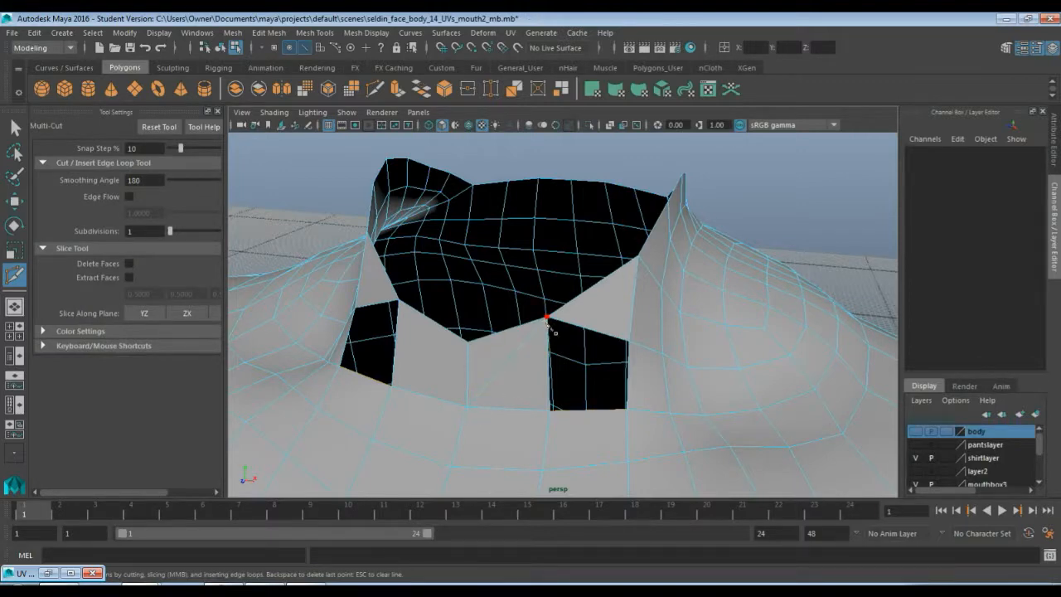
pyautogui.click(467, 407)
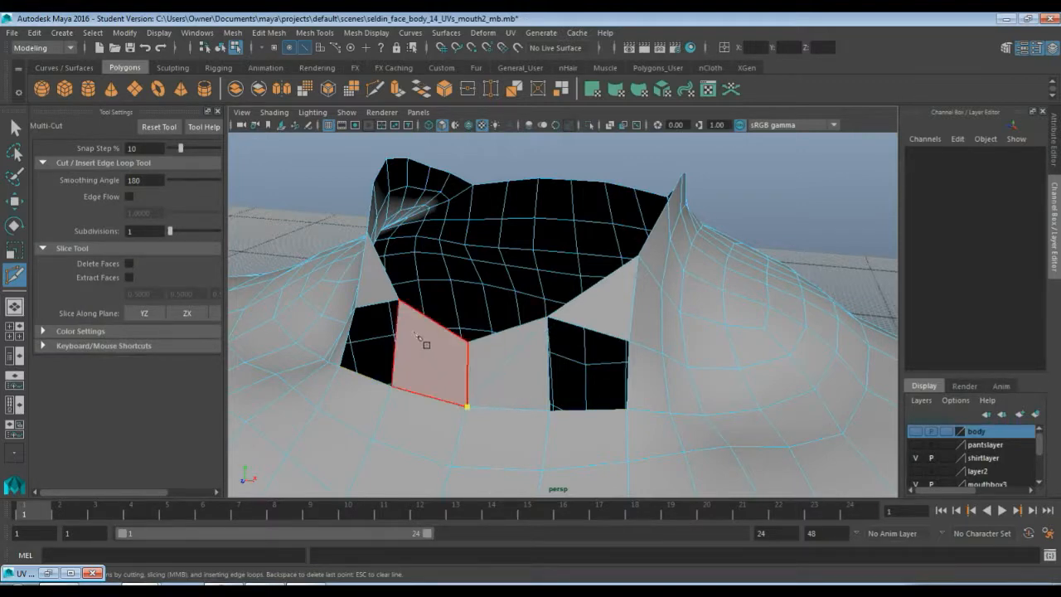
pyautogui.click(398, 301)
pyautogui.rightClick(399, 304)
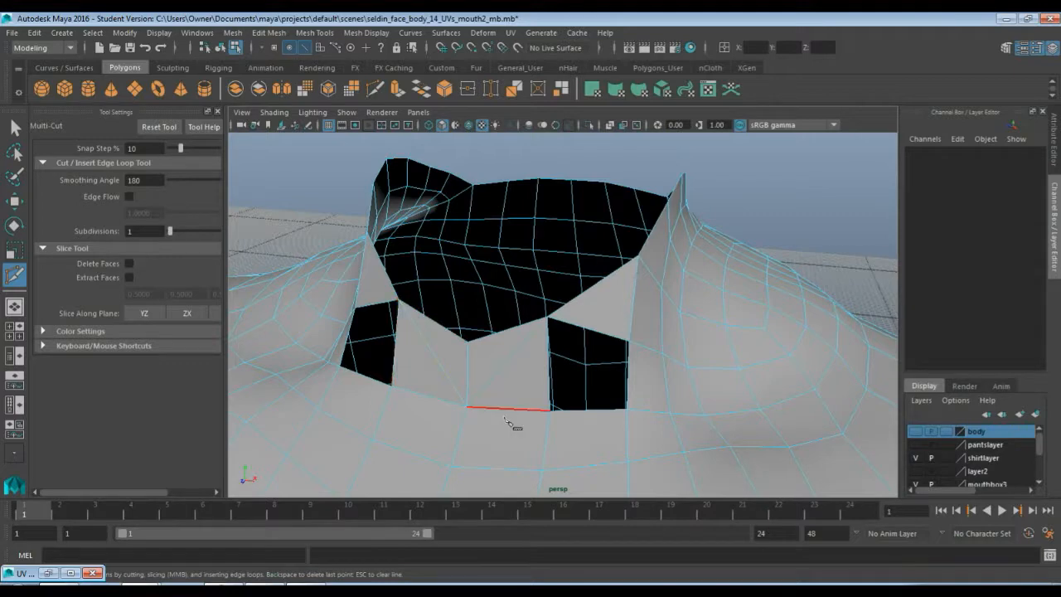
# Delete the V-shaped faces enclosed by the new cuts at the neck extension
pyautogui.press('q')
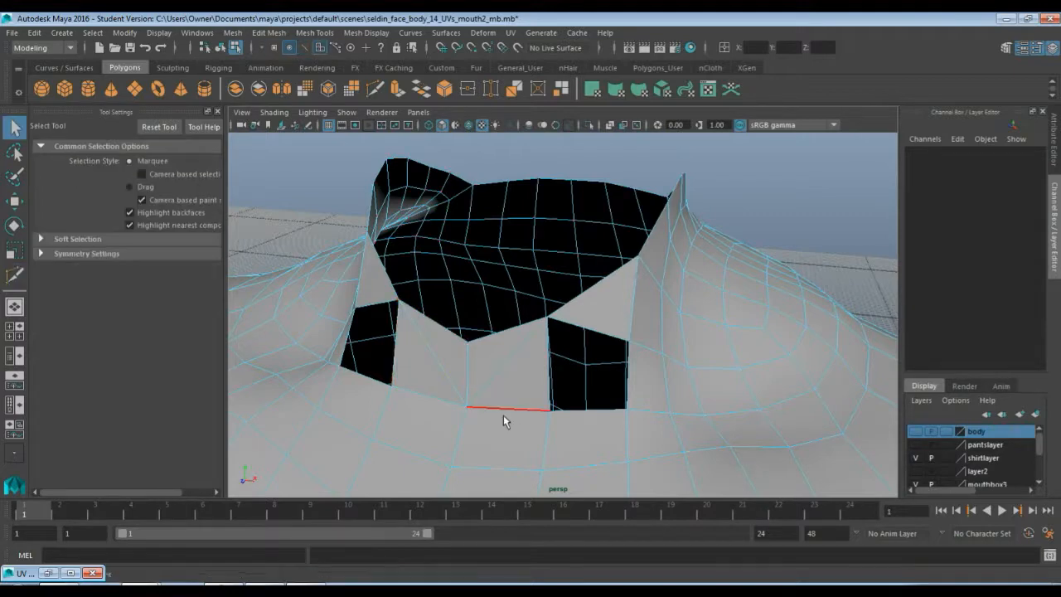
pyautogui.click(479, 372)
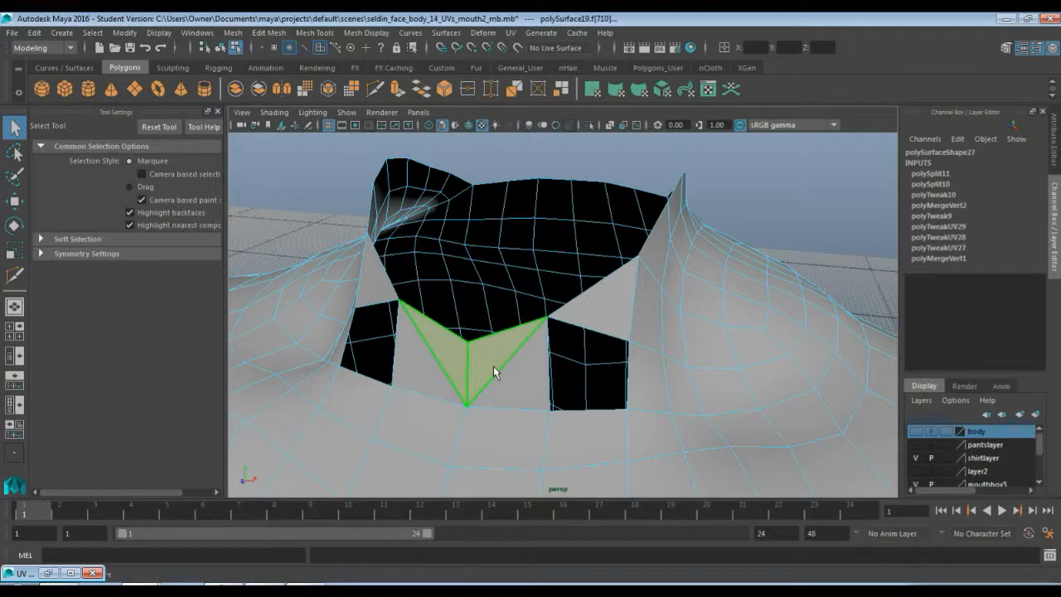
pyautogui.press('Delete')
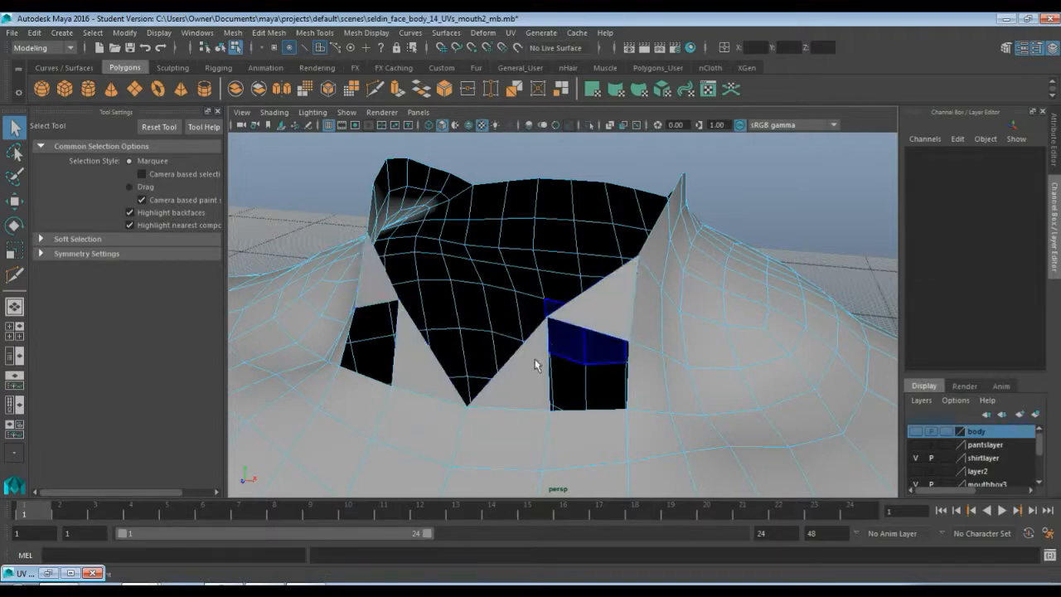
pyautogui.moveTo(534, 364)
pyautogui.keyDown('alt'); pyautogui.mouseDown()
pyautogui.moveTo(519, 362)
pyautogui.moveTo(522, 371)
pyautogui.mouseUp(); pyautogui.keyUp('alt')
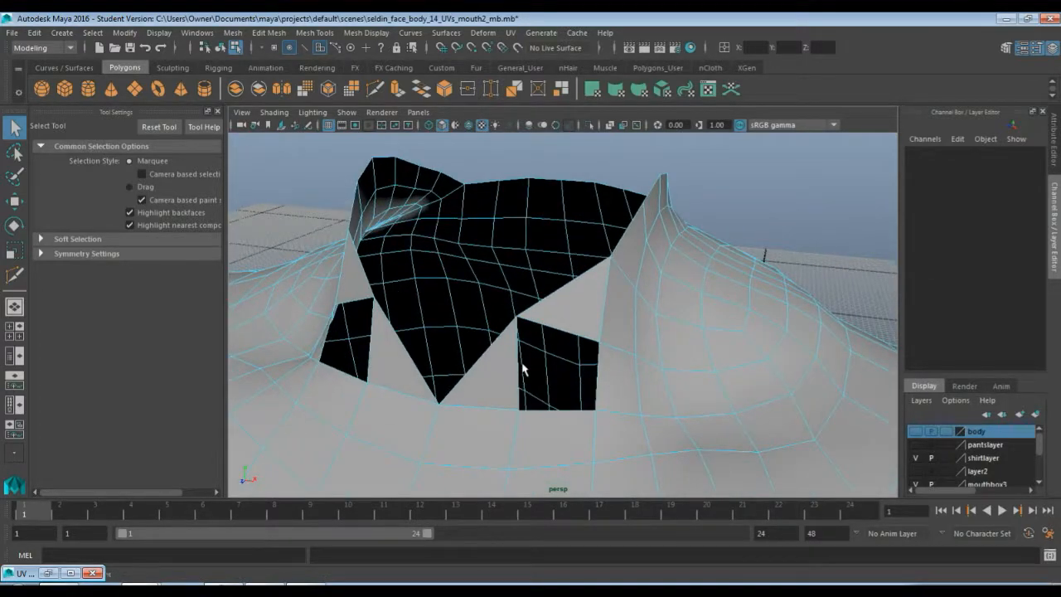
pyautogui.hotkey('ctrl', 'z')
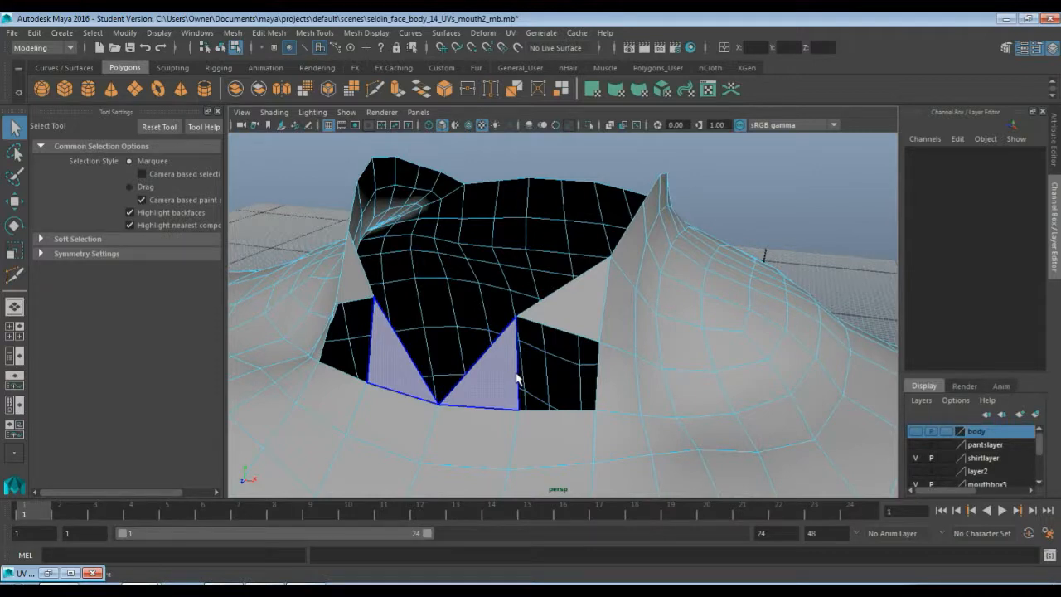
pyautogui.press('Delete')
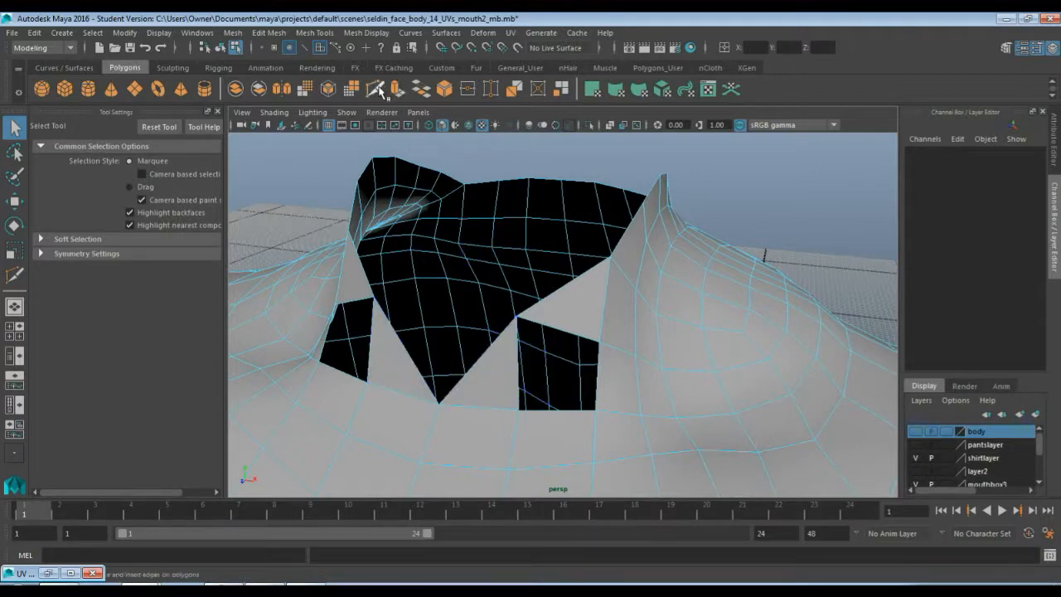
# Target-weld the upper corner vertex of the right gap onto its lower neighbour, then nudge the merged vertex sideways
pyautogui.click(375, 88)
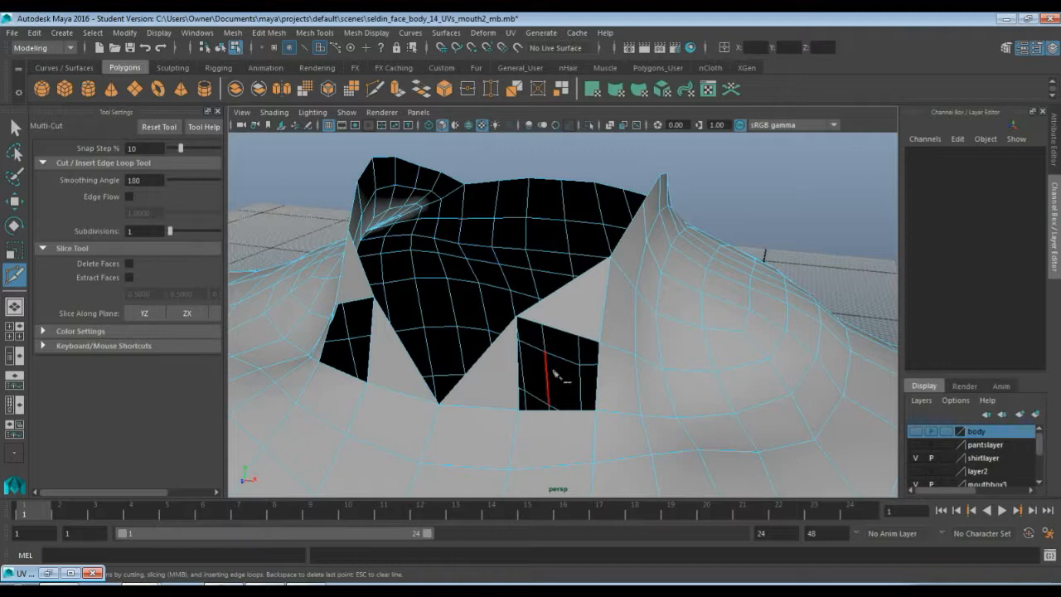
pyautogui.press('q')
pyautogui.press('F9')
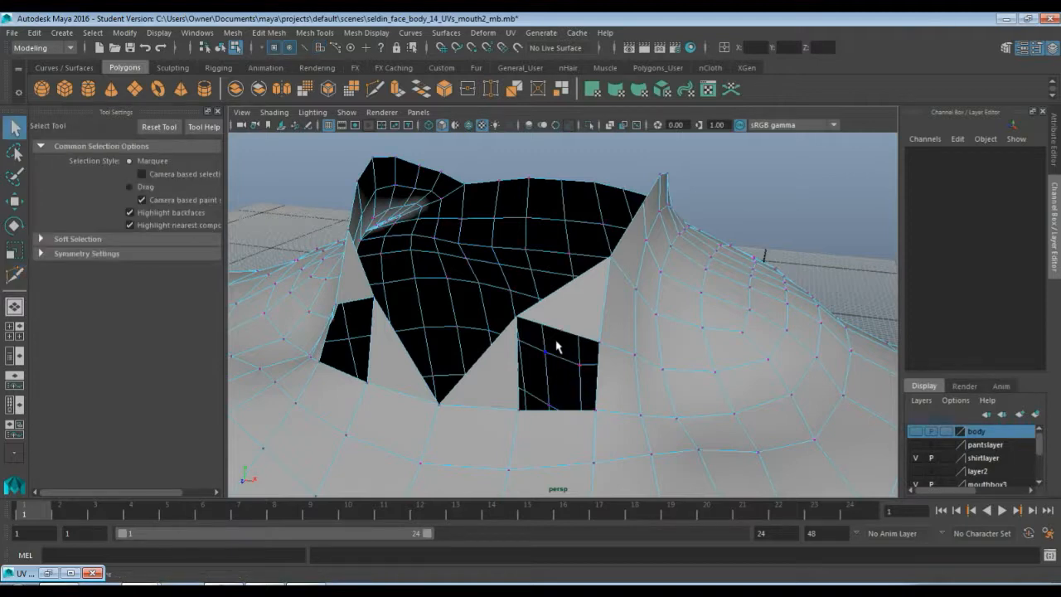
pyautogui.press('w')
pyautogui.click(560, 330)
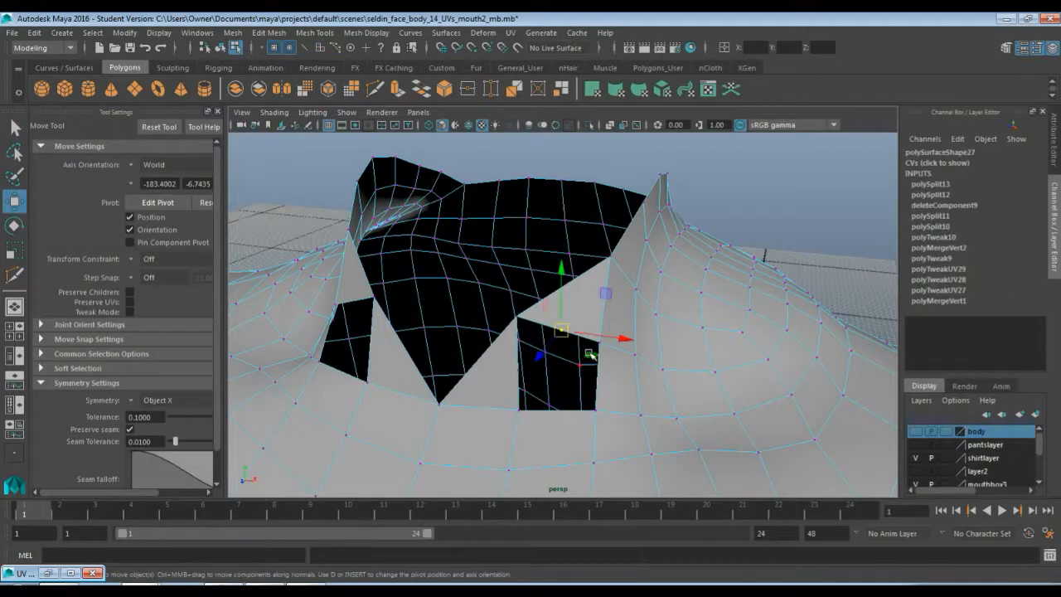
pyautogui.click(492, 90)
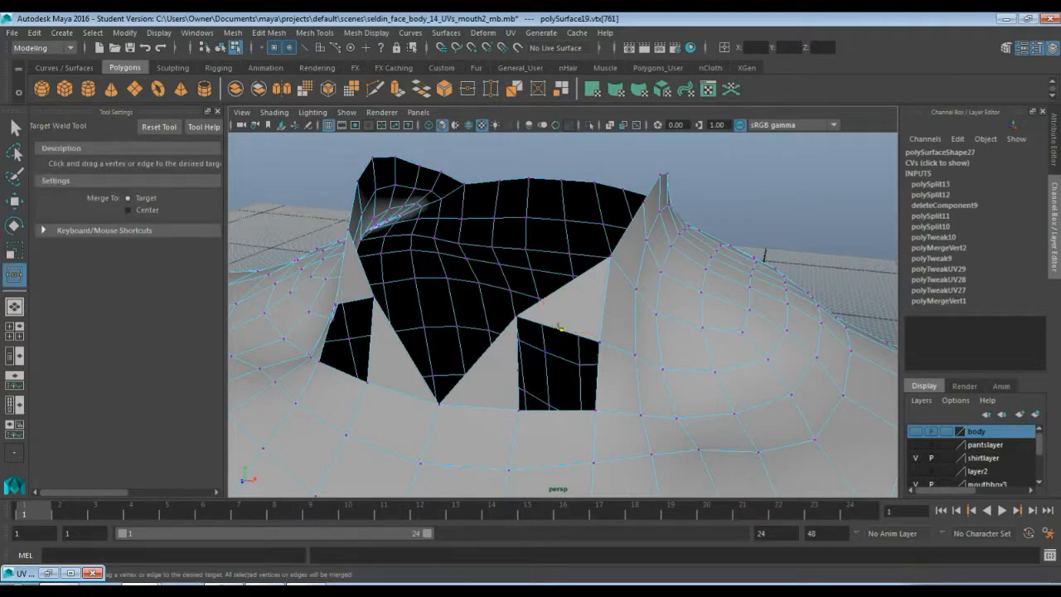
pyautogui.moveTo(562, 328); pyautogui.dragTo(514, 367)
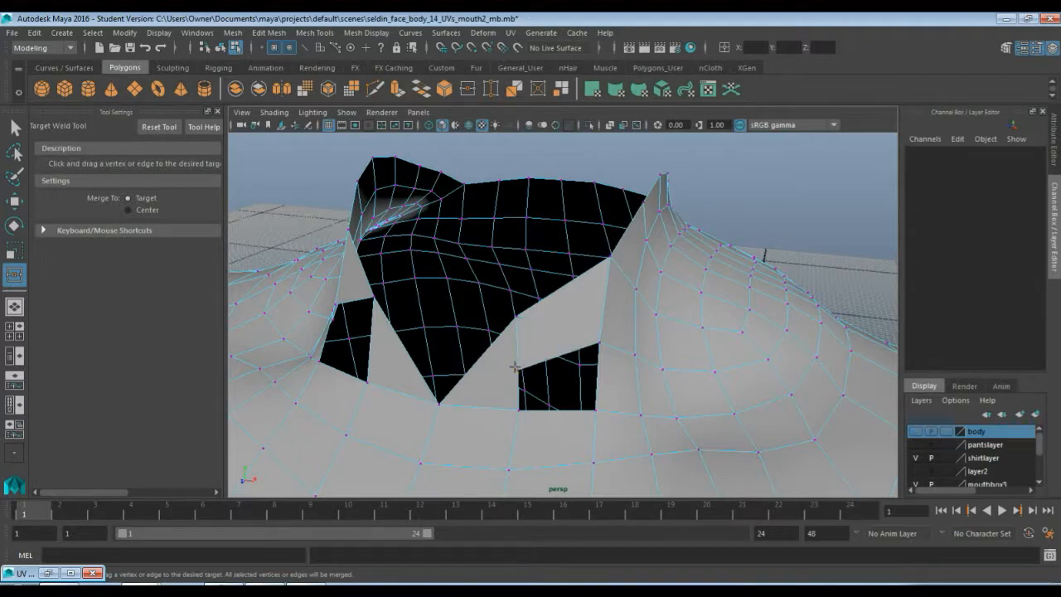
pyautogui.press('w')
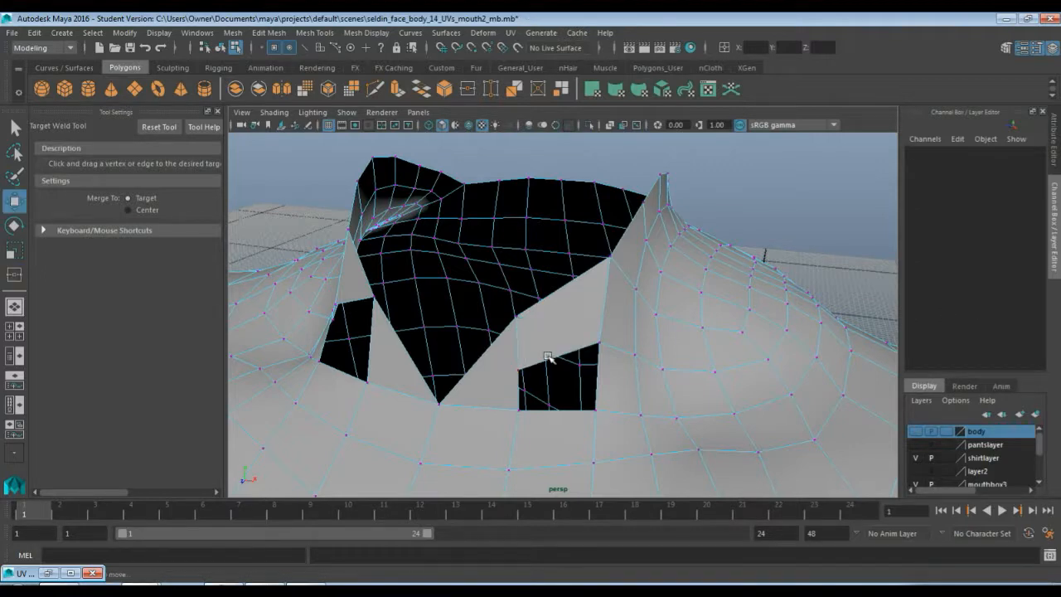
pyautogui.click(520, 369)
pyautogui.moveTo(520, 369); pyautogui.dragTo(553, 362)
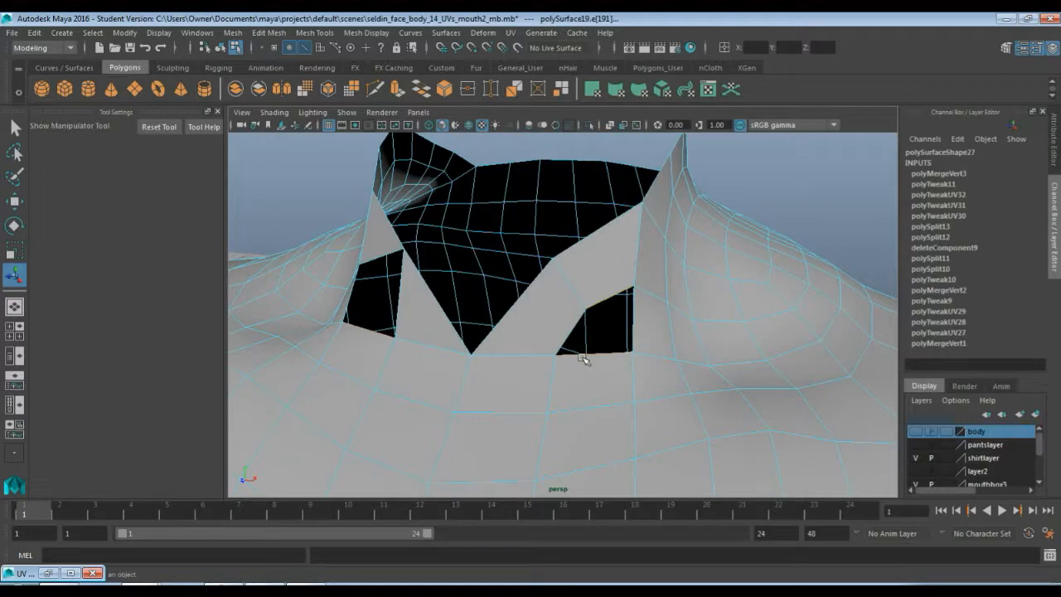
pyautogui.keyDown('alt'); pyautogui.moveTo(497, 348); pyautogui.dragTo(494, 323); pyautogui.keyUp('alt')
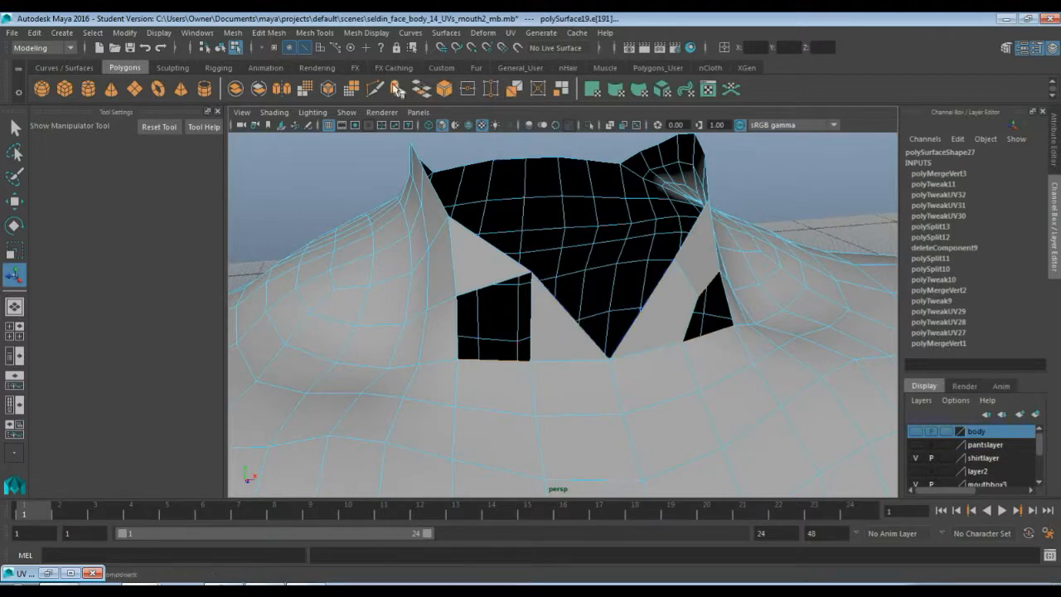
pyautogui.click(375, 89)
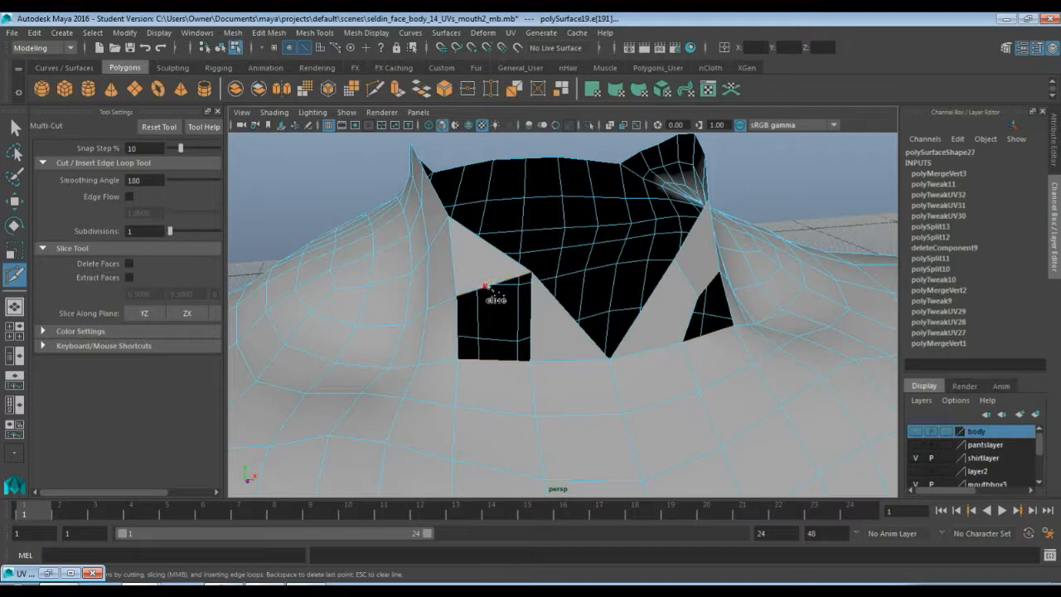
pyautogui.click(544, 330)
pyautogui.click(517, 341)
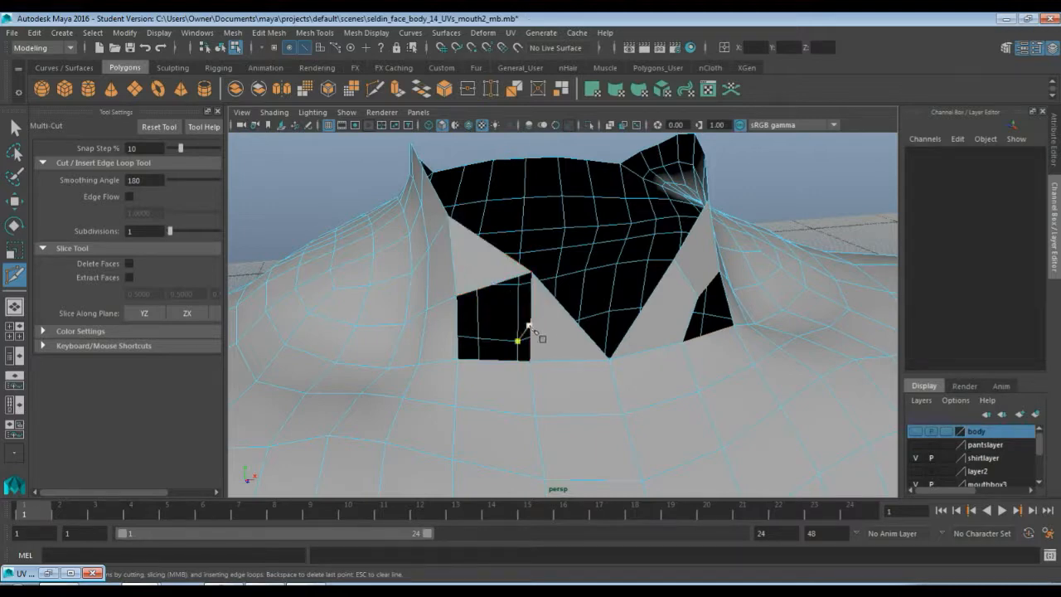
pyautogui.press('BackSpace')
pyautogui.press('q')
pyautogui.press('F9')
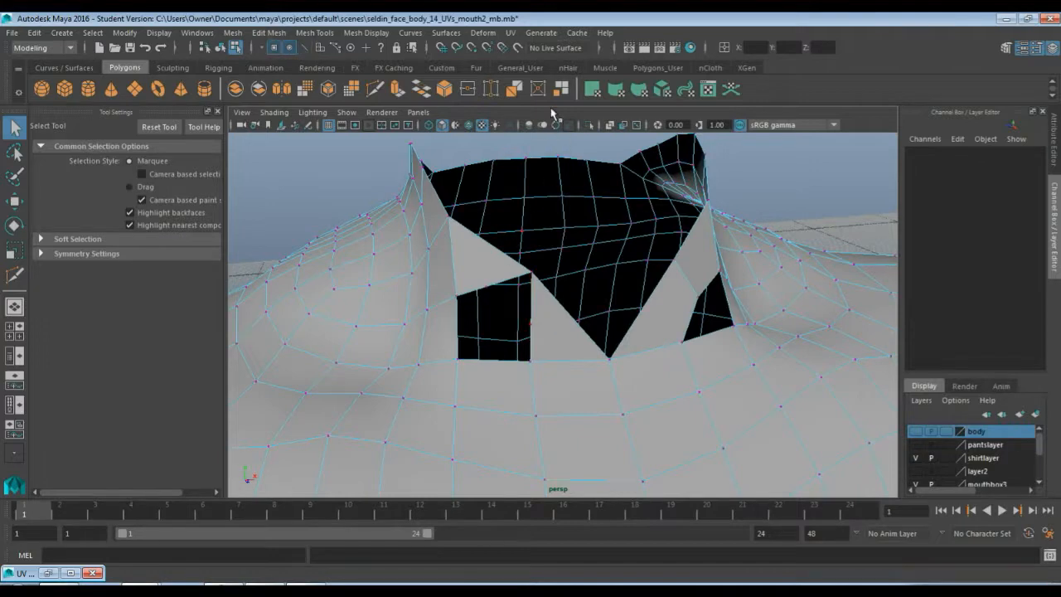
# Move the inner corner vertex of the small left gap upward
pyautogui.click(497, 89)
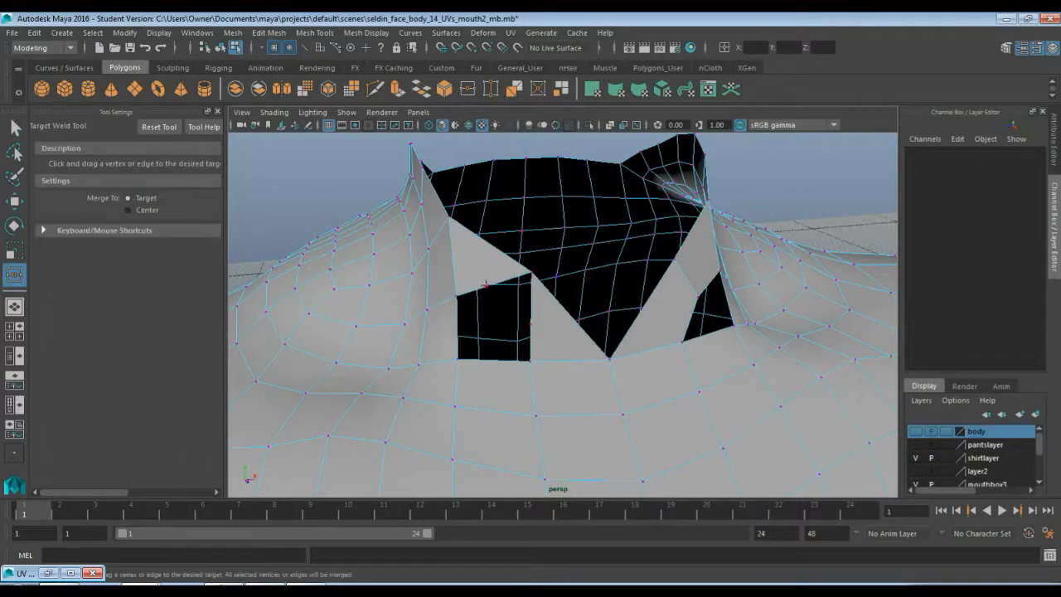
pyautogui.moveTo(531, 323); pyautogui.dragTo(531, 325)
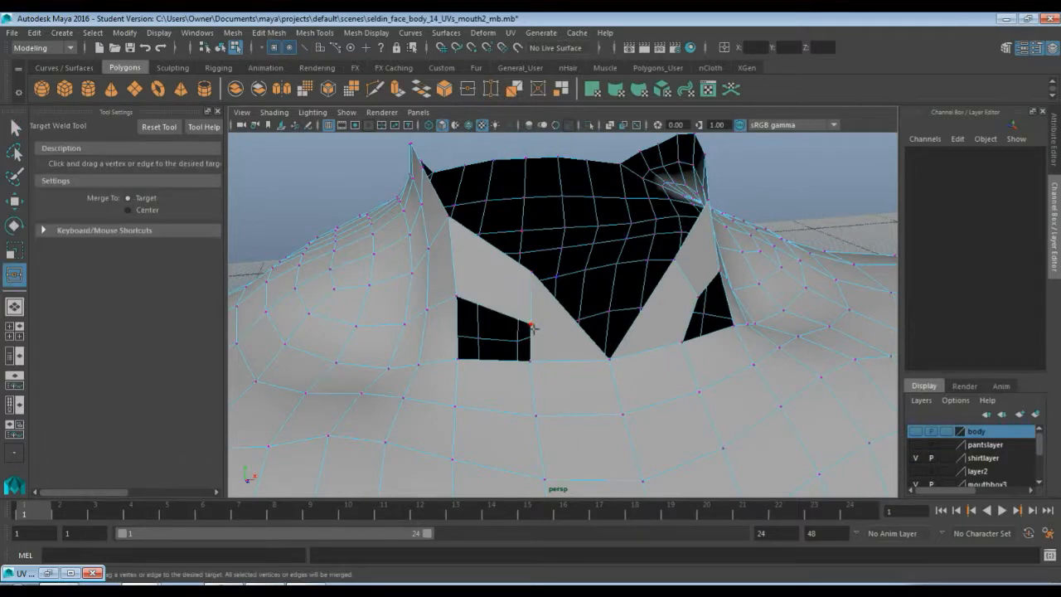
pyautogui.press('q')
pyautogui.press('w')
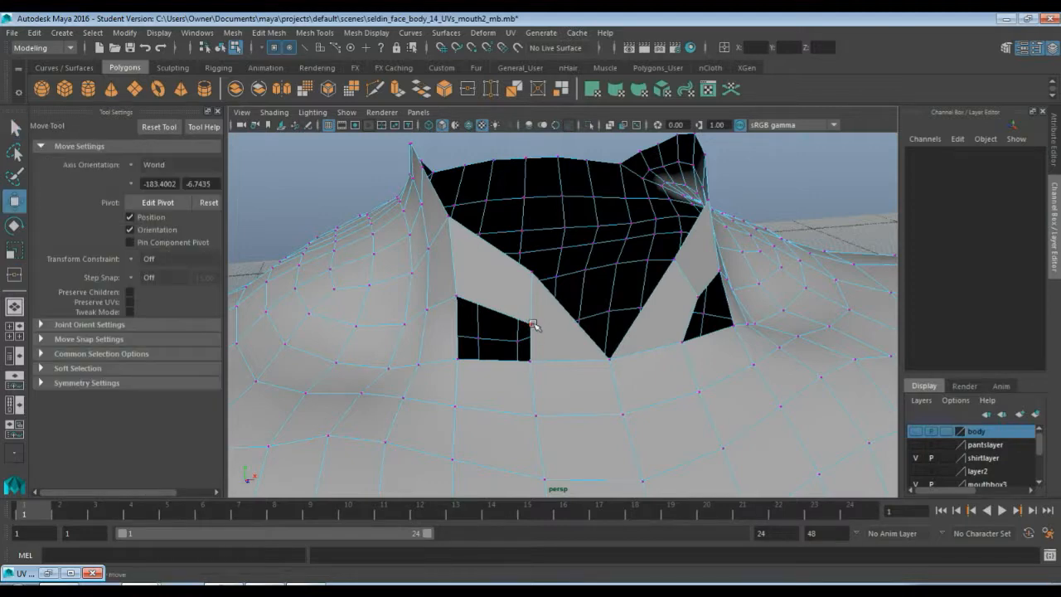
pyautogui.click(532, 324)
pyautogui.moveTo(531, 325); pyautogui.dragTo(512, 311)
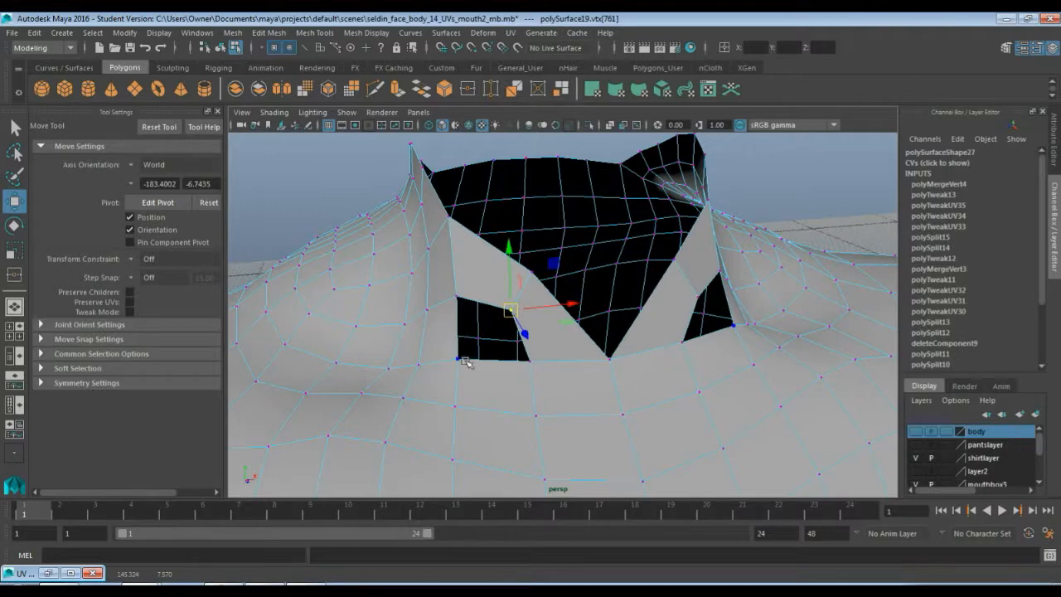
# Close the remaining gaps by target-welding their loose vertices onto the opposite corner vertices
pyautogui.click(494, 91)
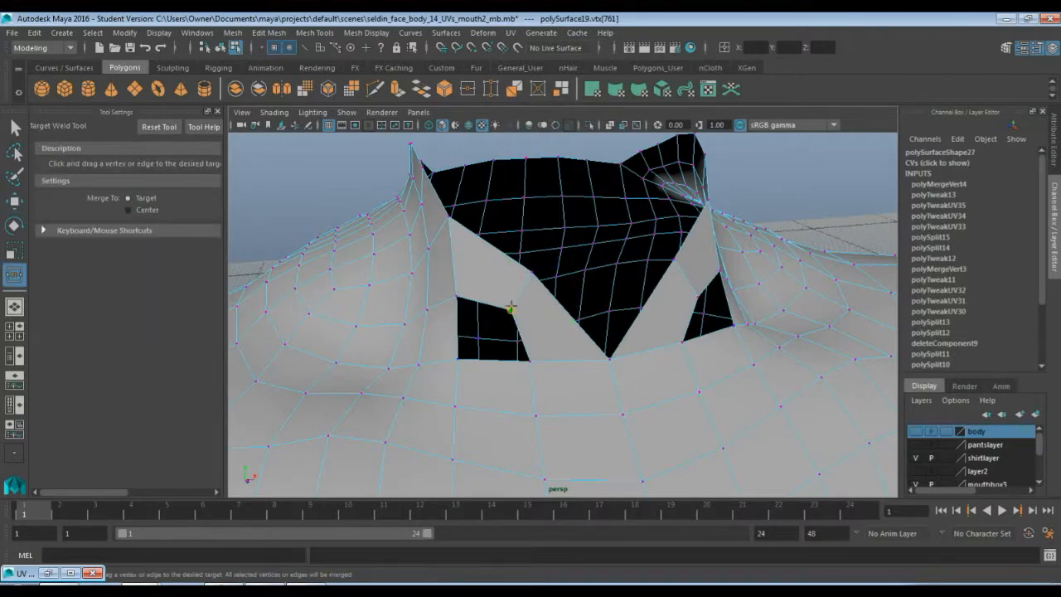
pyautogui.moveTo(512, 310); pyautogui.dragTo(457, 358)
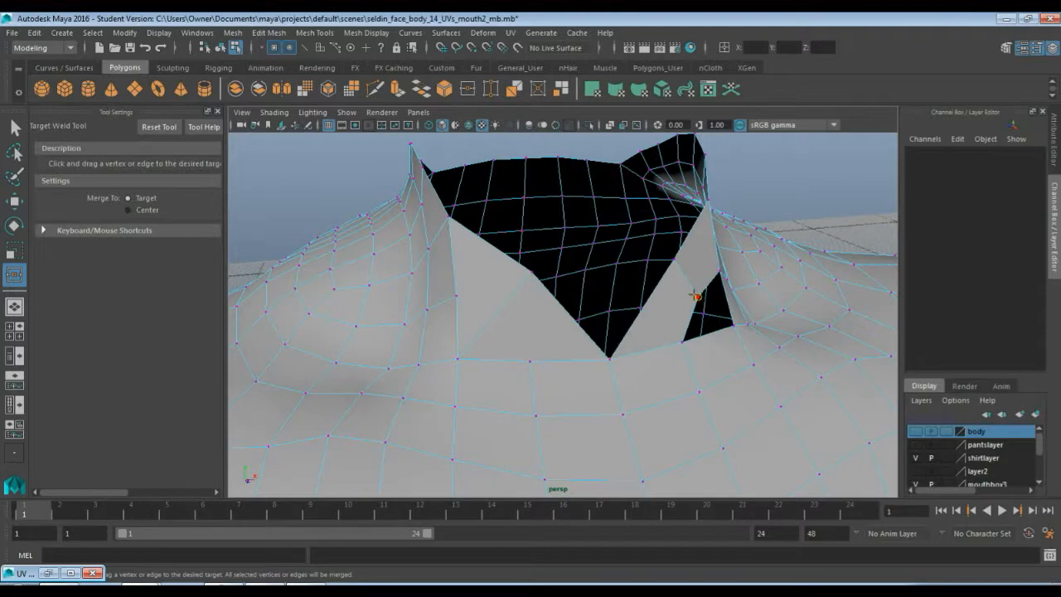
pyautogui.moveTo(696, 296); pyautogui.dragTo(746, 323)
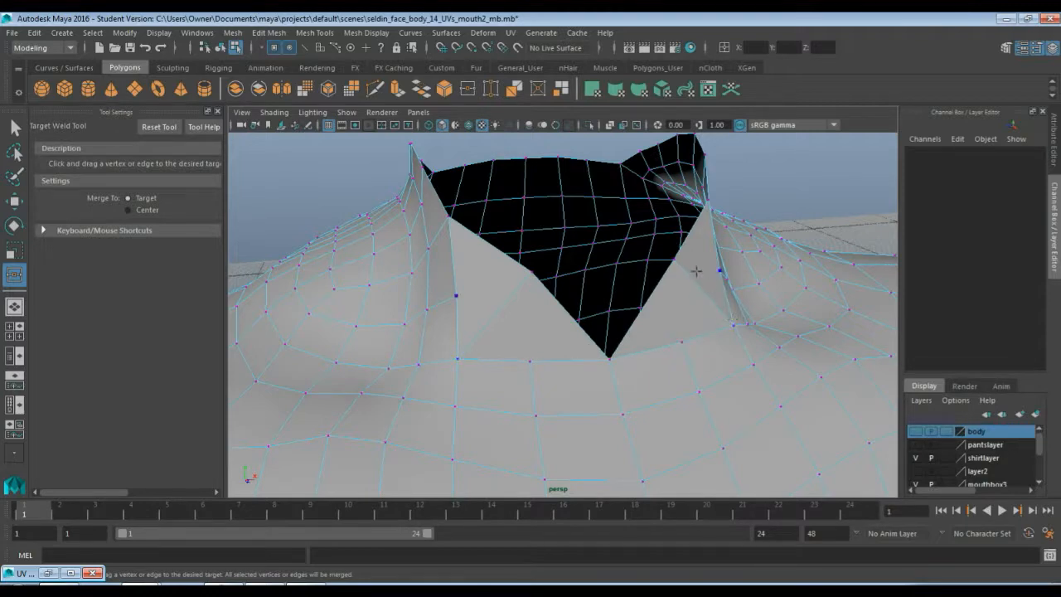
pyautogui.keyDown('alt'); pyautogui.moveTo(697, 284); pyautogui.dragTo(659, 288); pyautogui.keyUp('alt')
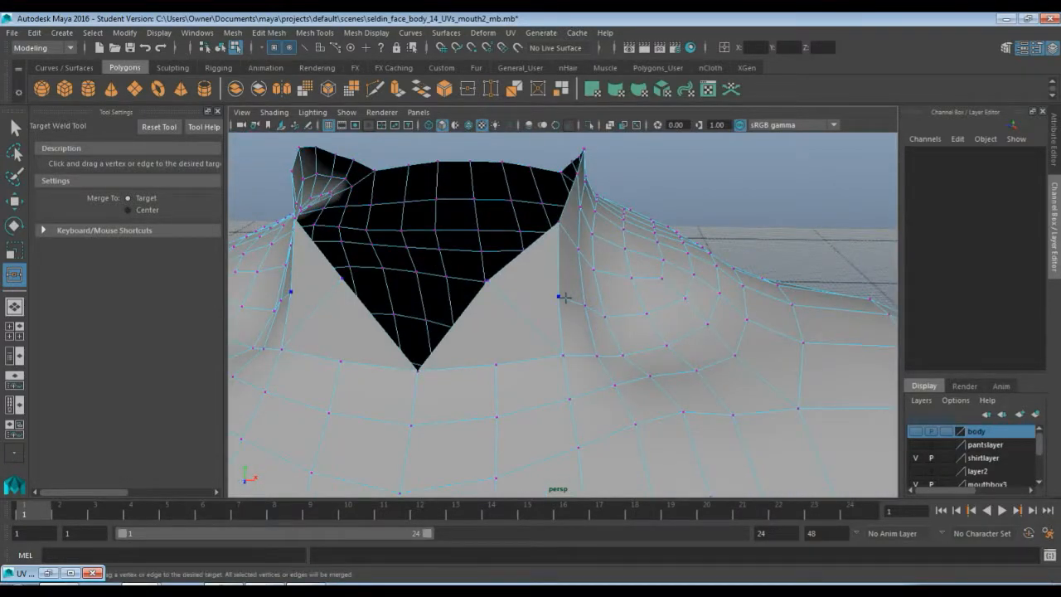
# Cut a diagonal edge below the right side of the neck opening and delete it again
pyautogui.press('q')
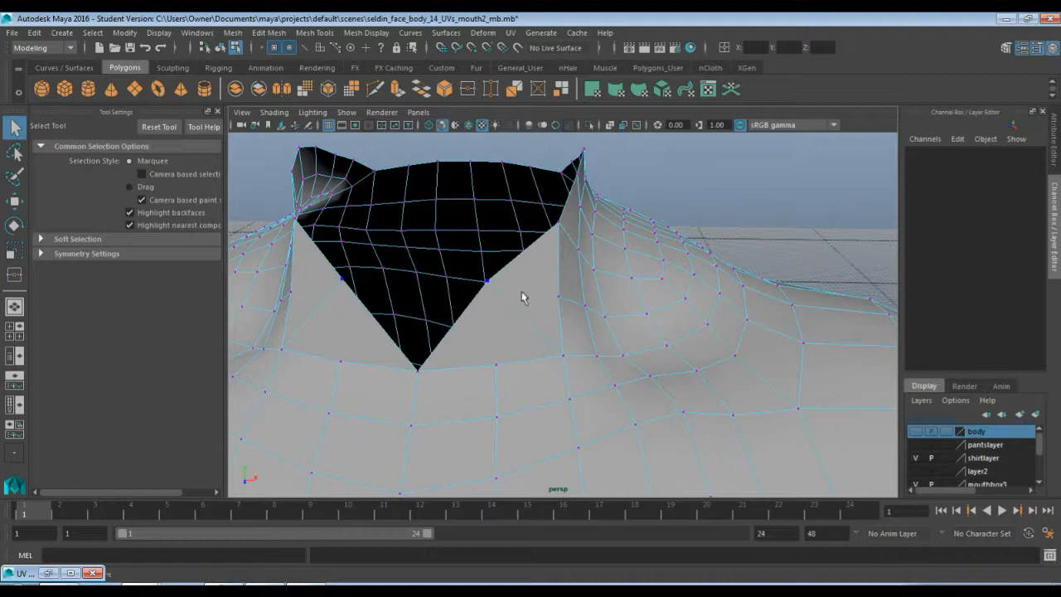
pyautogui.click(375, 89)
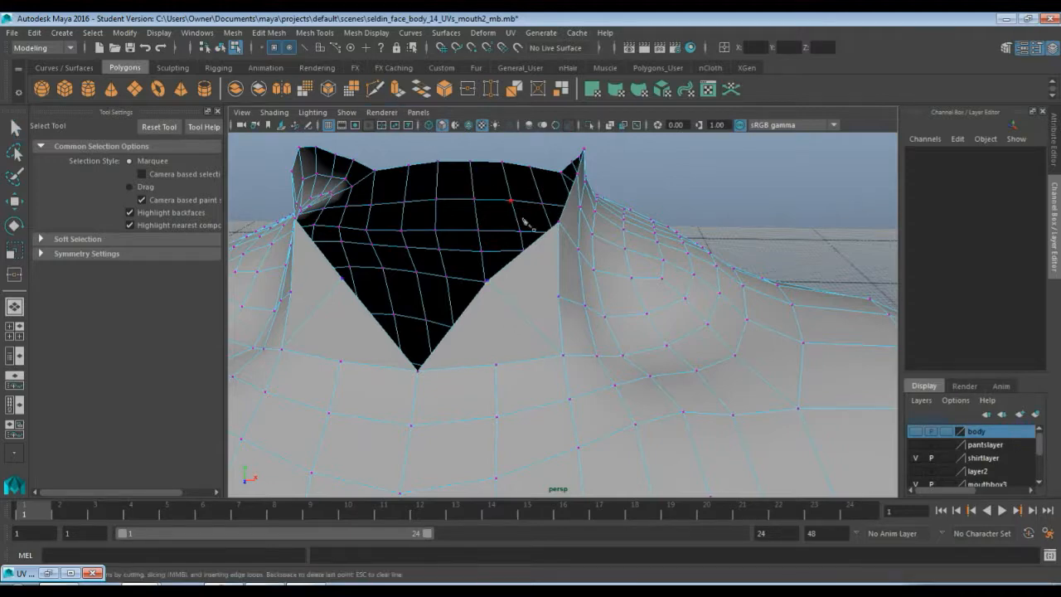
pyautogui.click(559, 295)
pyautogui.click(558, 297)
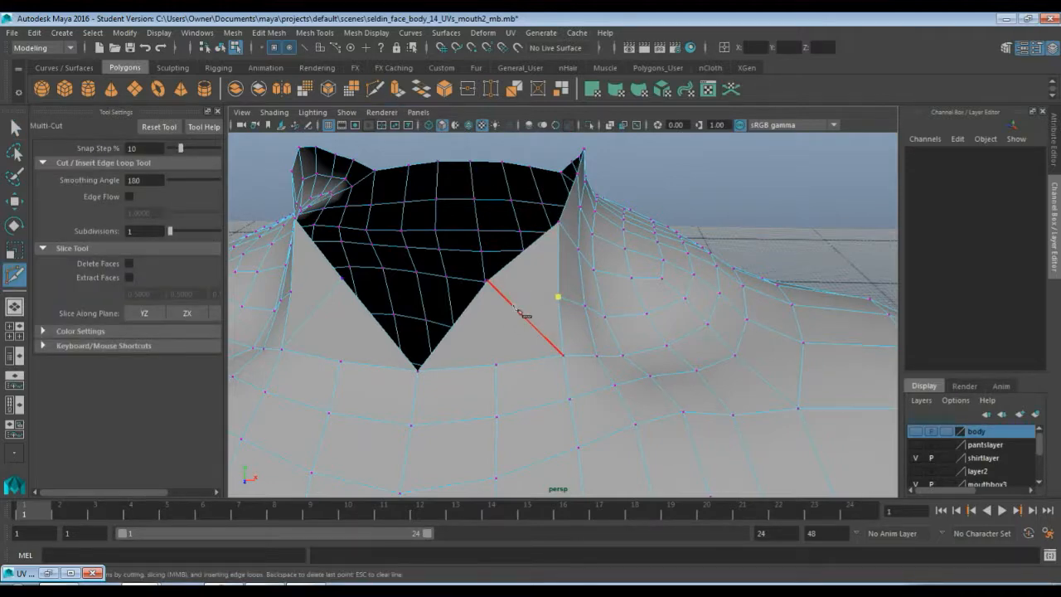
pyautogui.click(517, 309)
pyautogui.click(496, 364)
pyautogui.press('q')
pyautogui.press('F10')
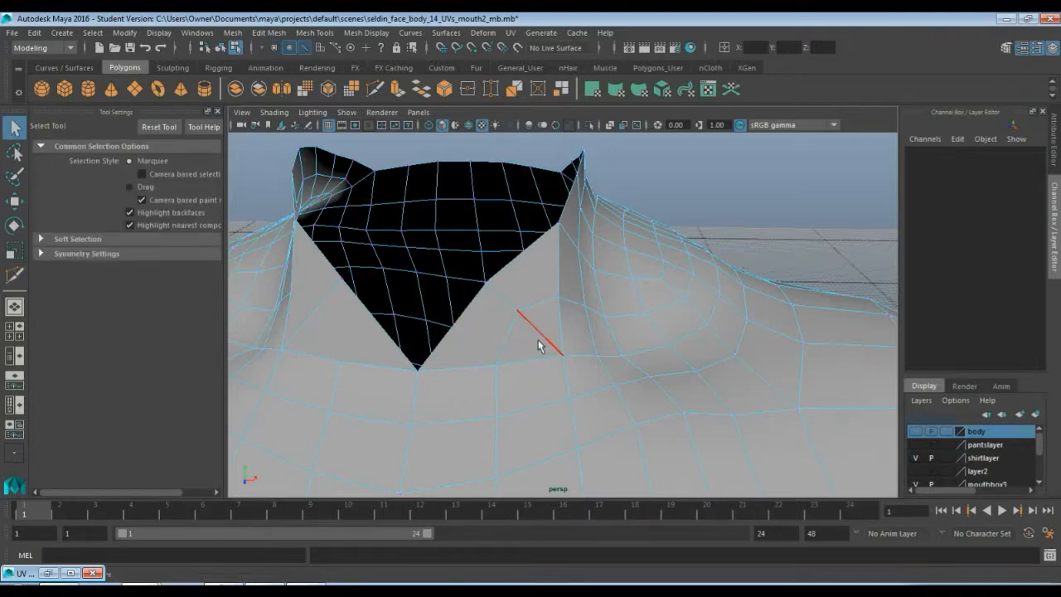
pyautogui.click(539, 339)
pyautogui.press('Delete')
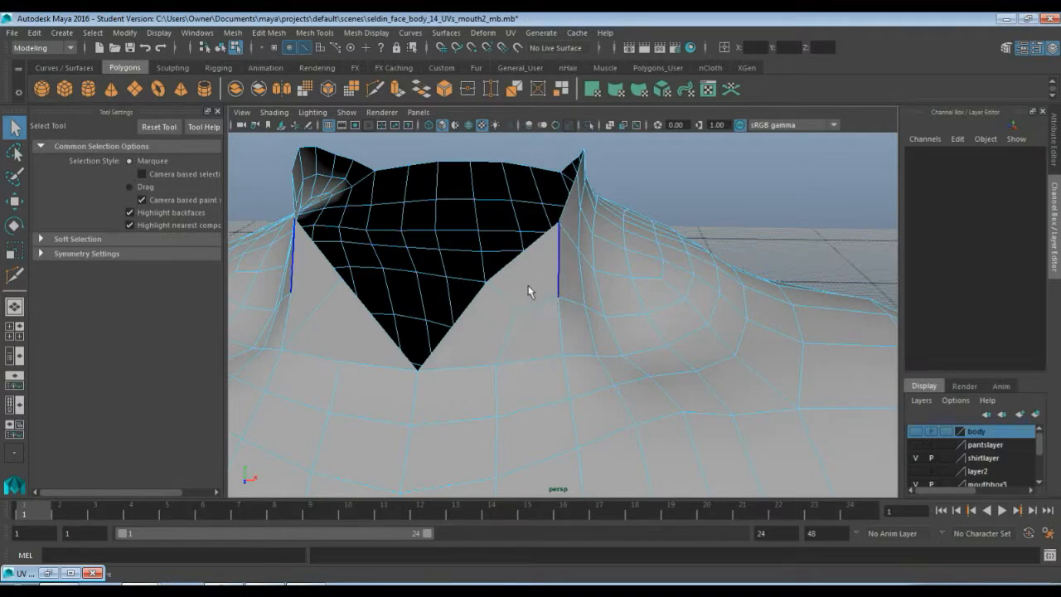
pyautogui.keyDown('alt'); pyautogui.moveTo(507, 334); pyautogui.dragTo(528, 324); pyautogui.keyUp('alt')
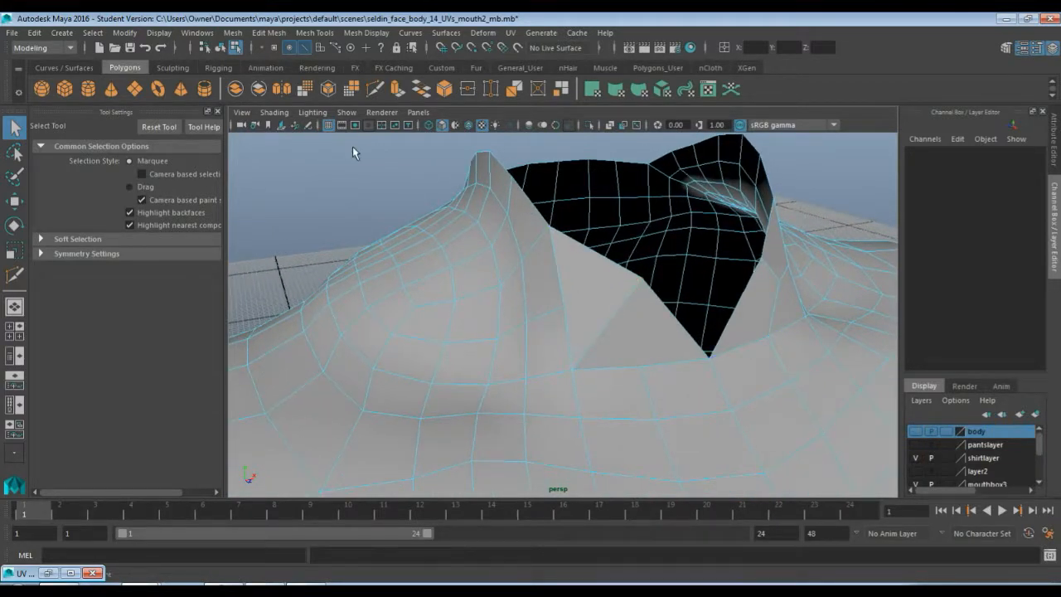
# Cut a new edge path below the neck opening's right side with Multi-Cut and delete the old diagonal edge beside it
pyautogui.click(375, 89)
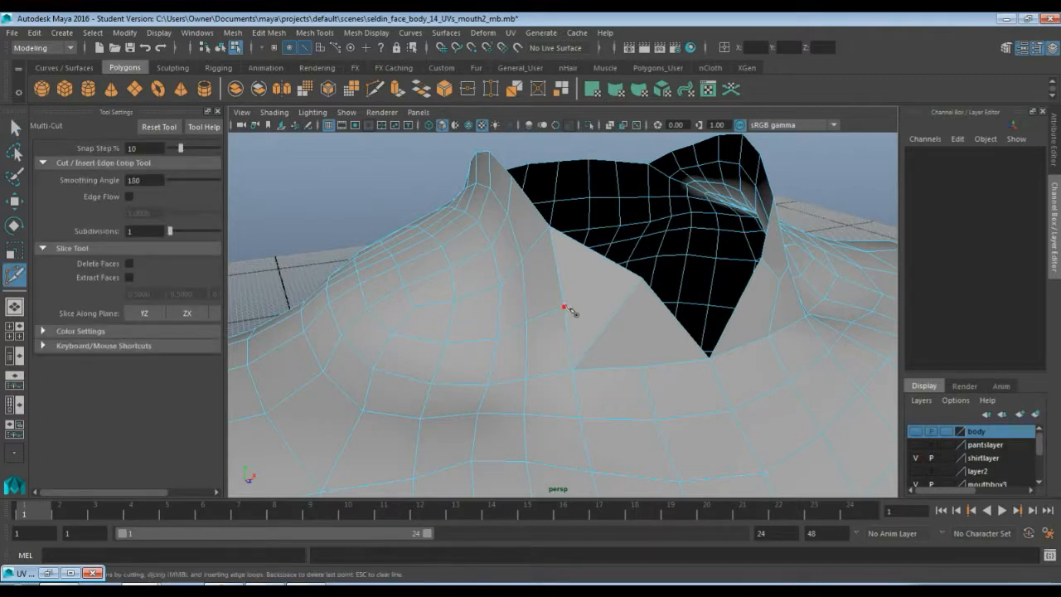
pyautogui.click(564, 306)
pyautogui.click(616, 312)
pyautogui.click(641, 367)
pyautogui.press('q')
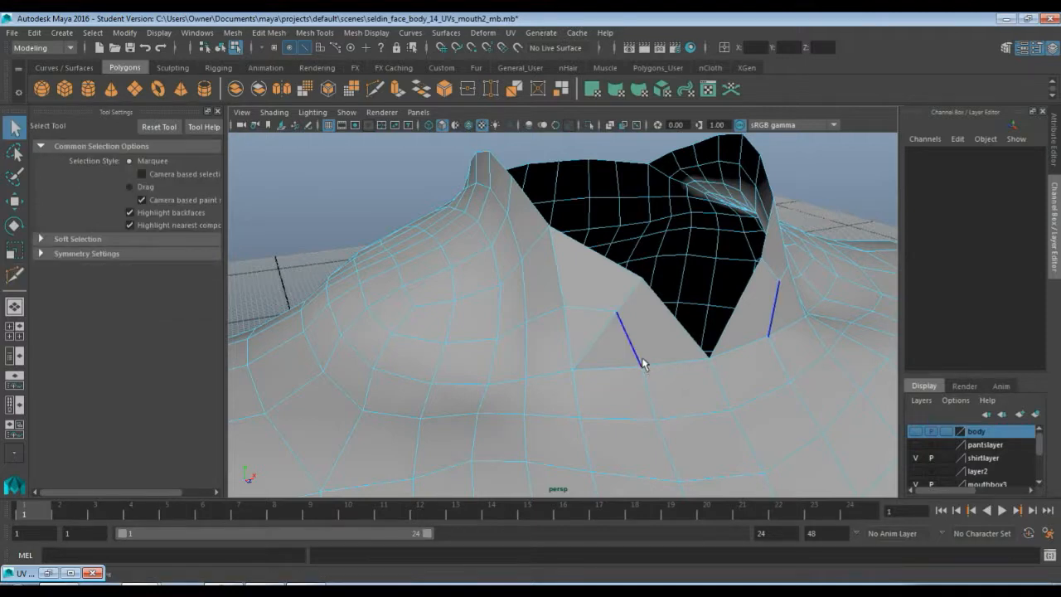
pyautogui.click(601, 337)
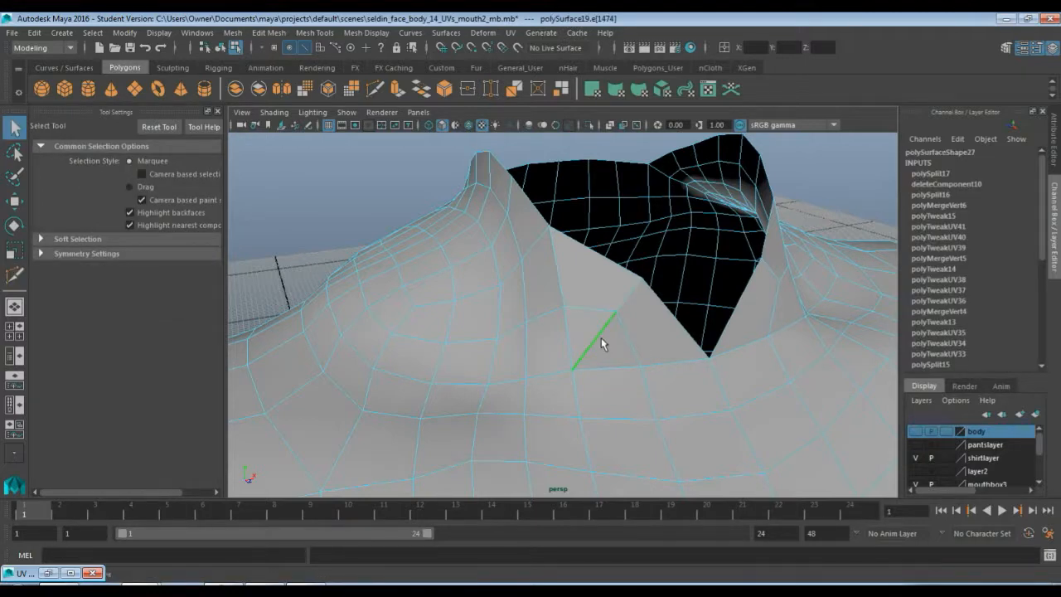
pyautogui.press('Delete')
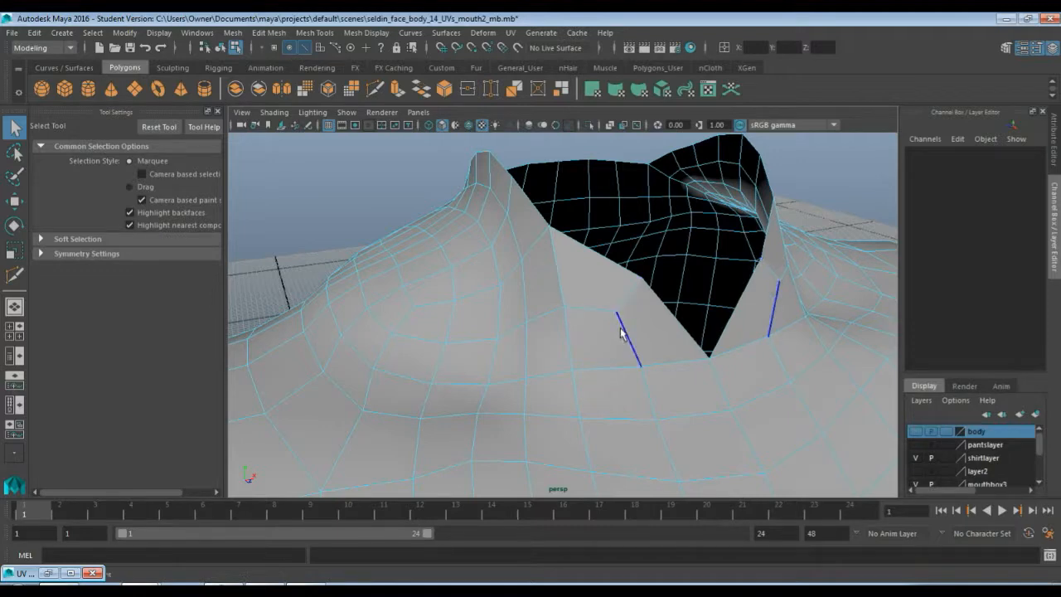
# Show the body layer and inspect how the torso's neck opening meets the head from several angles
pyautogui.press('F9')
pyautogui.click(612, 315)
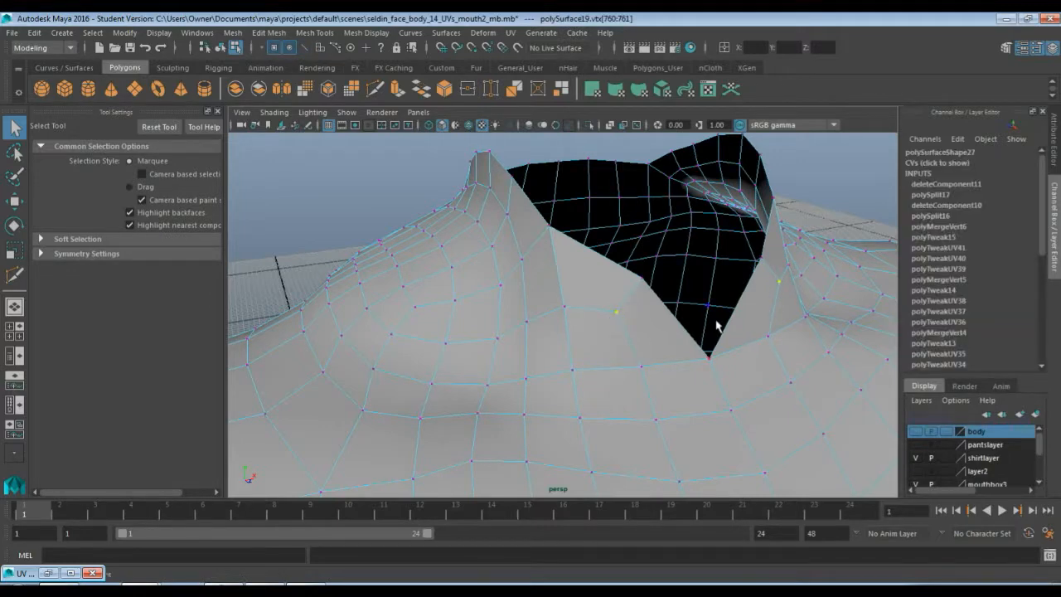
pyautogui.keyDown('alt'); pyautogui.moveTo(768, 368); pyautogui.dragTo(711, 367); pyautogui.keyUp('alt')
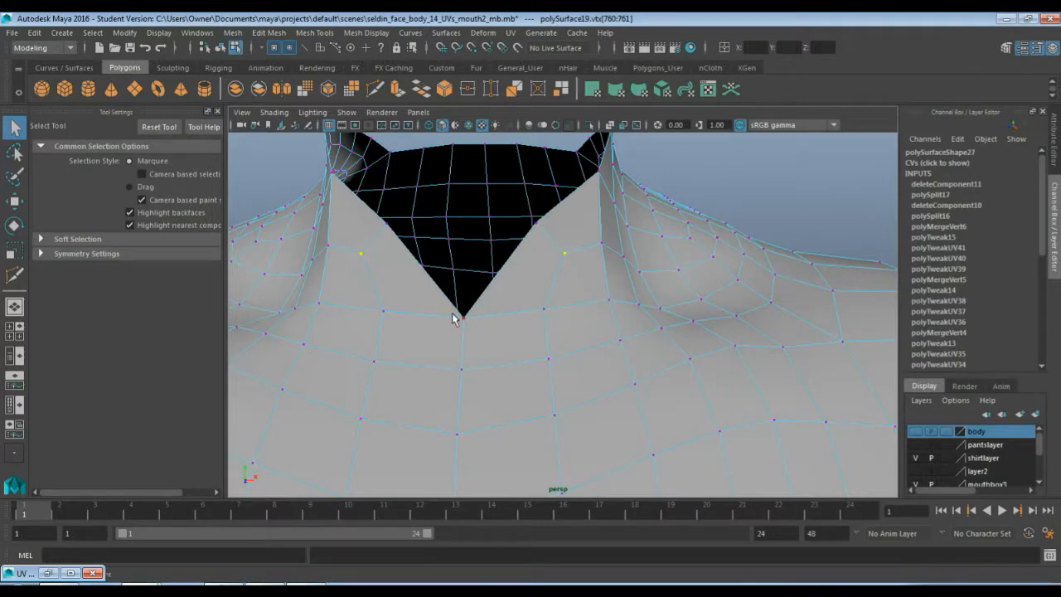
pyautogui.keyDown('alt'); pyautogui.moveTo(452, 323); pyautogui.dragTo(472, 313); pyautogui.keyUp('alt')
pyautogui.press('w')
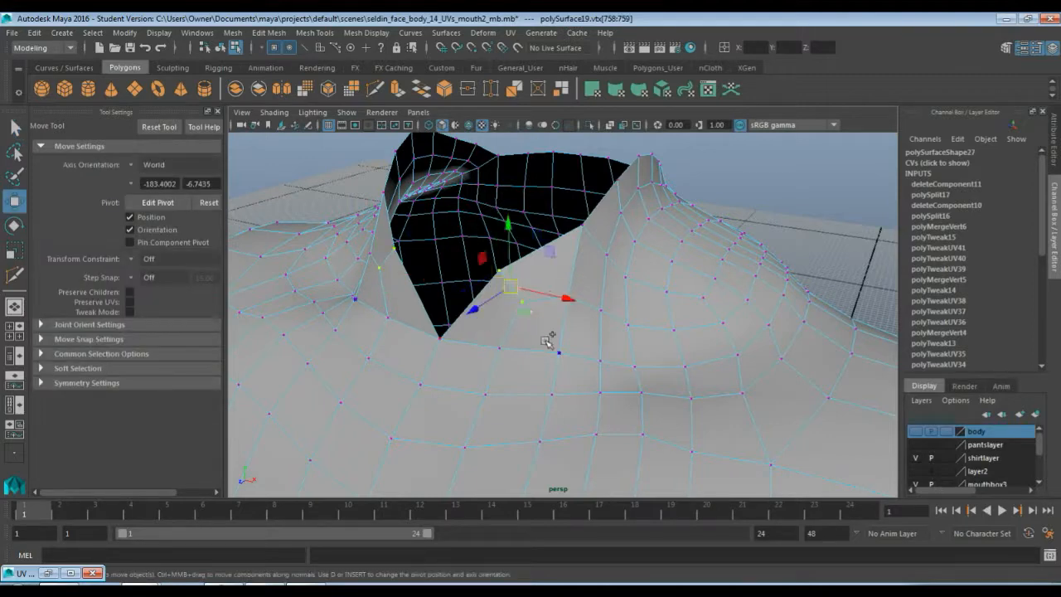
pyautogui.moveTo(509, 287); pyautogui.dragTo(717, 332)
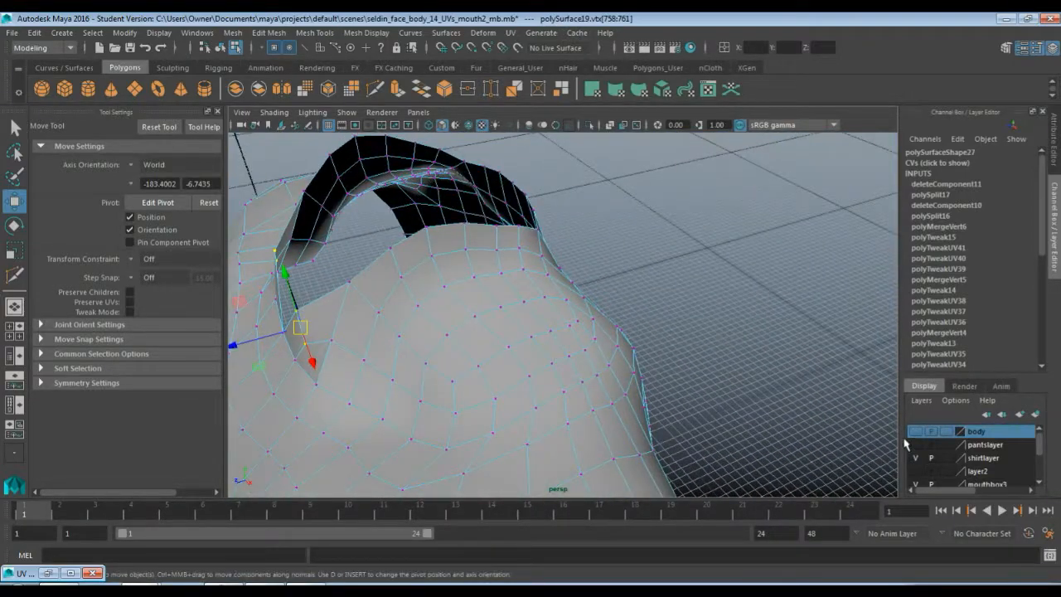
pyautogui.click(915, 432)
pyautogui.keyDown('alt'); pyautogui.moveTo(457, 407); pyautogui.dragTo(508, 373); pyautogui.keyUp('alt')
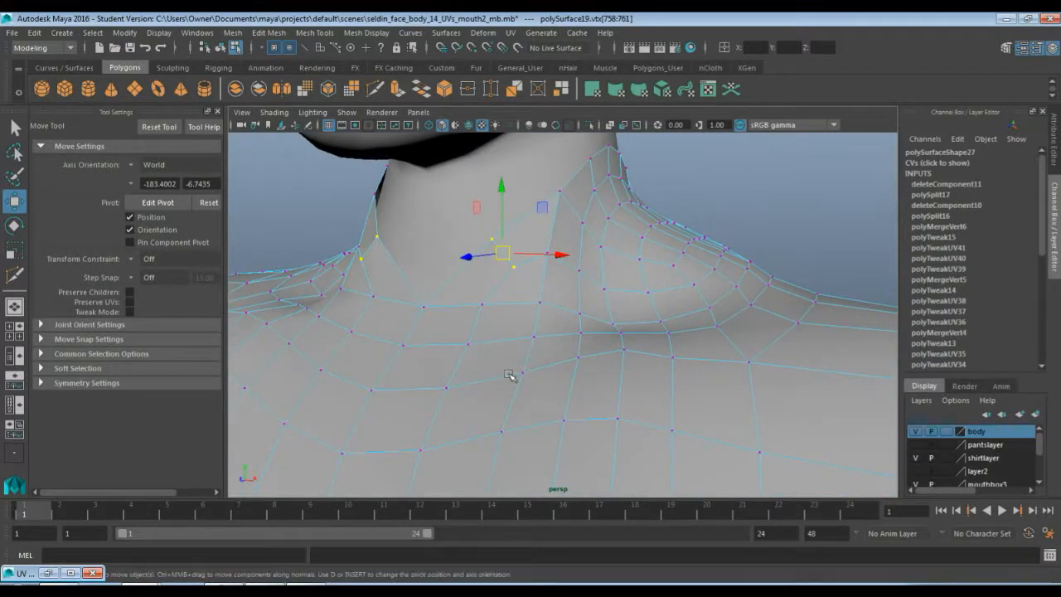
pyautogui.scroll(-8, 510, 375)
pyautogui.scroll(3, 531, 409)
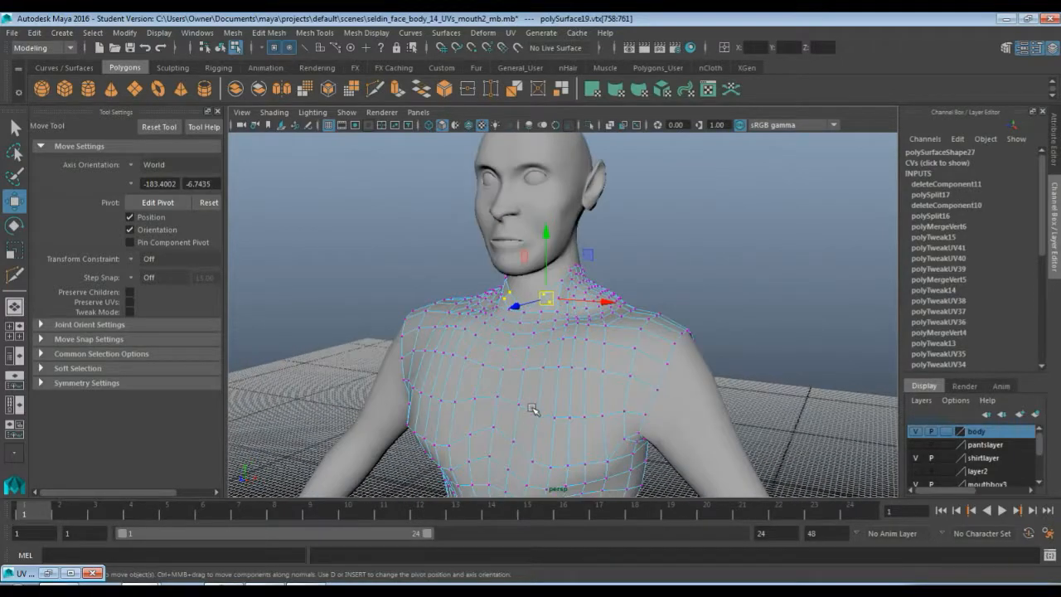
pyautogui.keyDown('alt'); pyautogui.moveTo(685, 340); pyautogui.dragTo(547, 351); pyautogui.keyUp('alt')
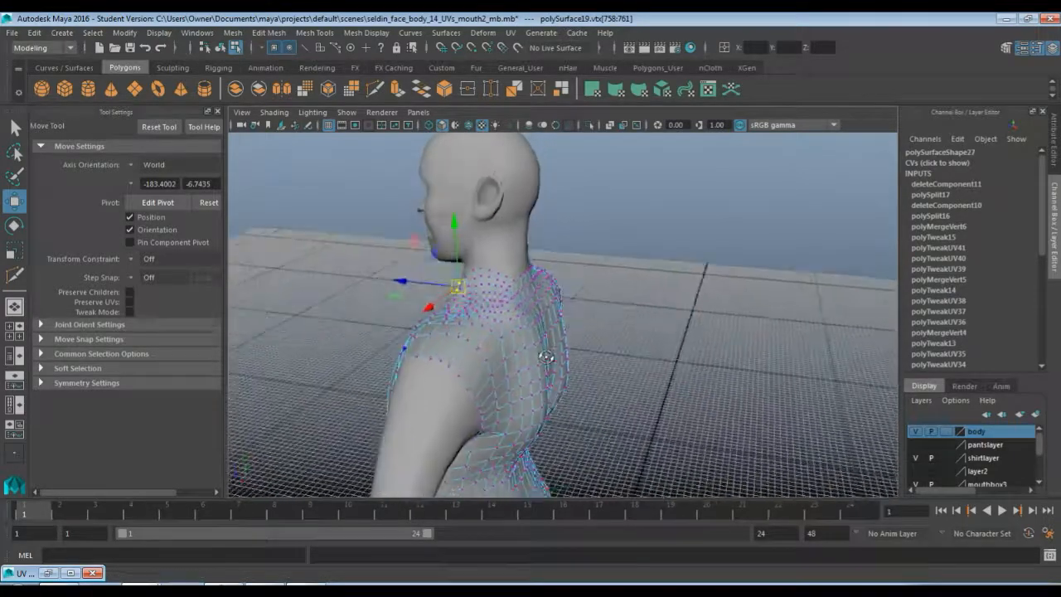
pyautogui.scroll(3, 542, 352)
pyautogui.scroll(2, 539, 350)
pyautogui.keyDown('alt'); pyautogui.moveTo(505, 324); pyautogui.dragTo(616, 367); pyautogui.keyUp('alt')
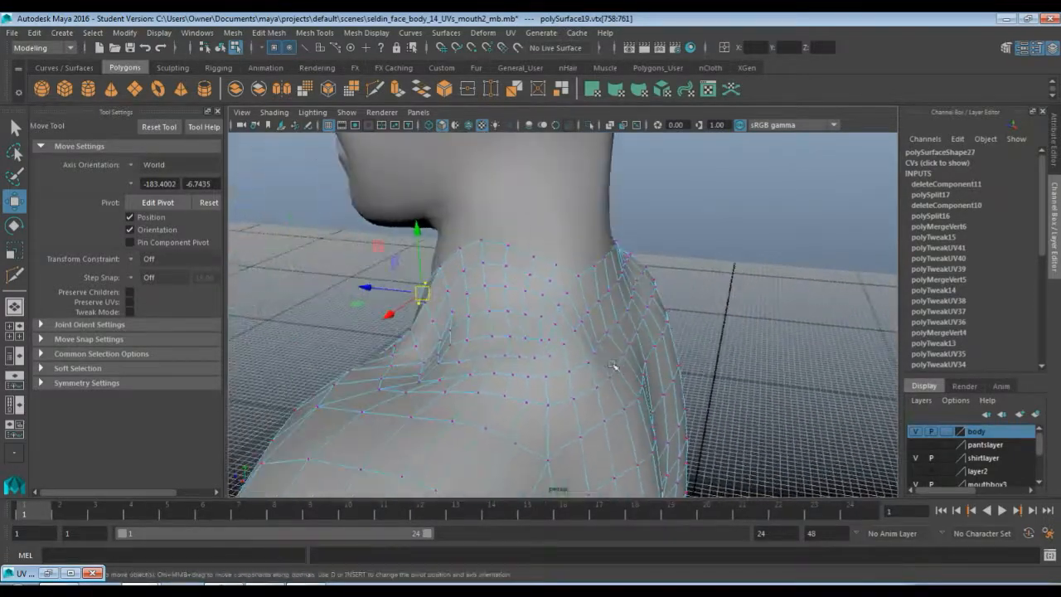
pyautogui.keyDown('alt'); pyautogui.moveTo(439, 352); pyautogui.dragTo(665, 362); pyautogui.keyUp('alt')
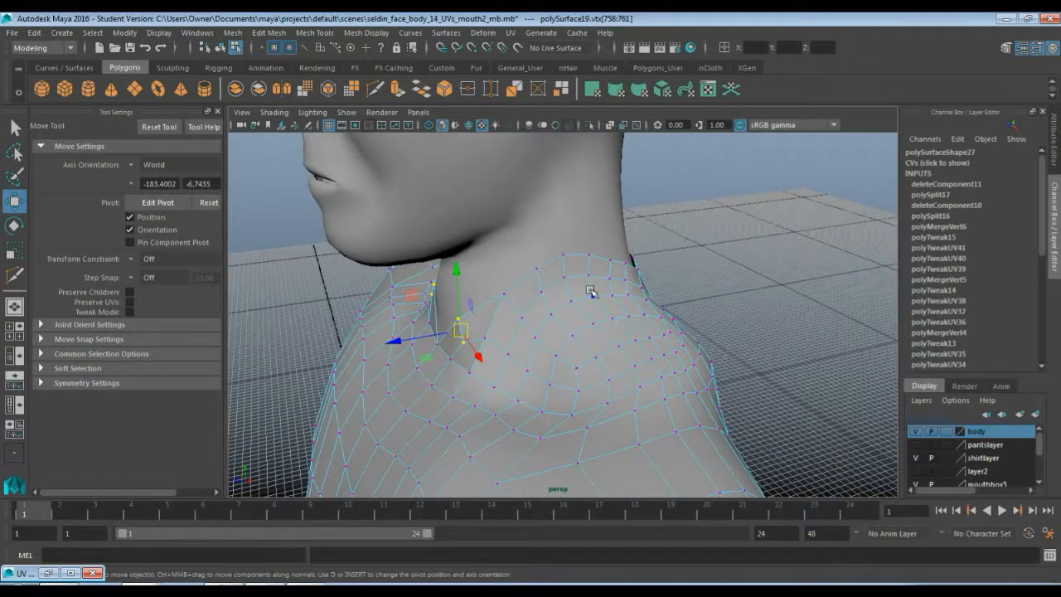
# Select the row of vertices along the neck opening's edge, hide the body layer, and move them upward
pyautogui.press('q')
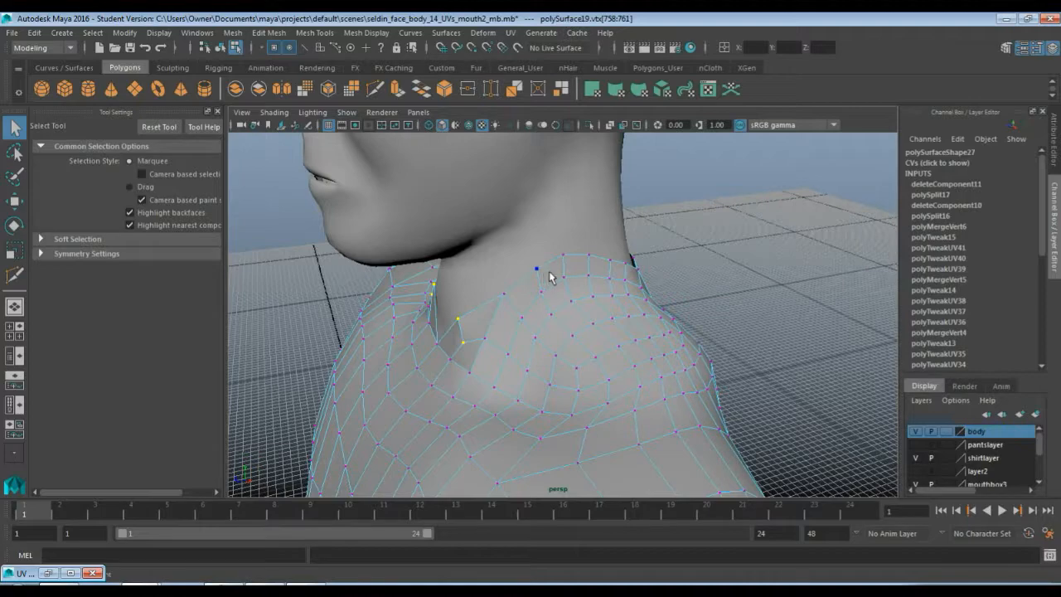
pyautogui.keyDown('alt'); pyautogui.moveTo(549, 276); pyautogui.dragTo(501, 290); pyautogui.keyUp('alt')
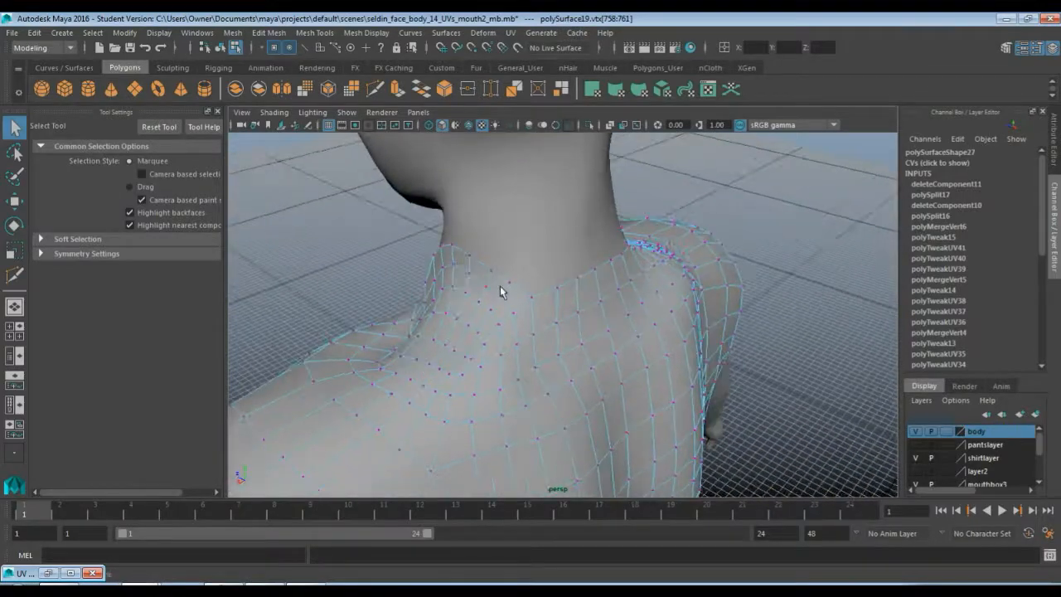
pyautogui.click(469, 257)
pyautogui.keyDown('shift'); pyautogui.click(490, 272); pyautogui.keyUp('shift')
pyautogui.keyDown('shift'); pyautogui.click(509, 282); pyautogui.keyUp('shift')
pyautogui.keyDown('shift'); pyautogui.click(537, 303); pyautogui.keyUp('shift')
pyautogui.press('w')
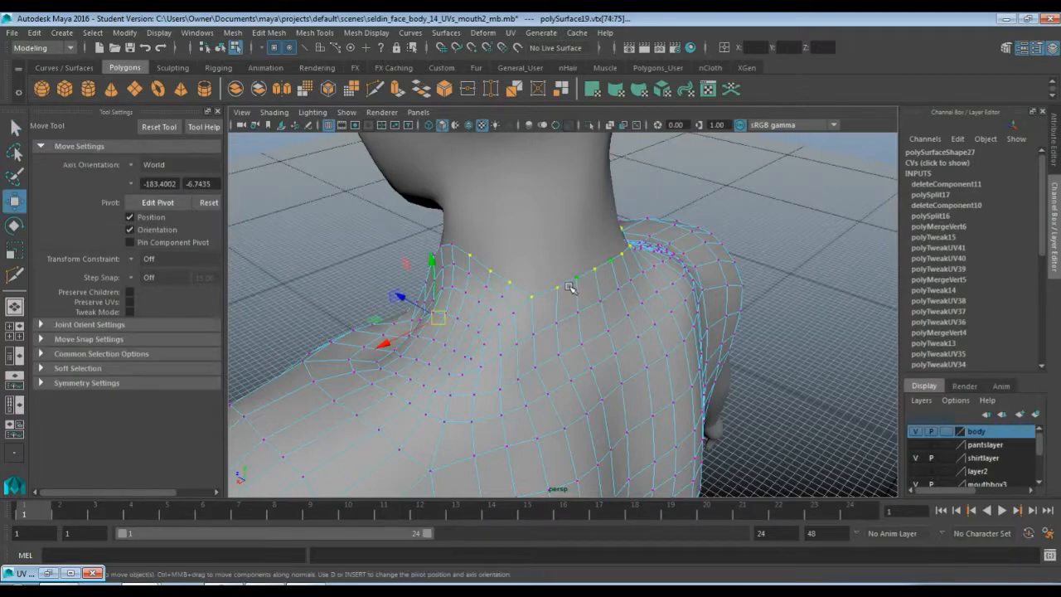
pyautogui.keyDown('alt'); pyautogui.moveTo(440, 339); pyautogui.dragTo(636, 379); pyautogui.keyUp('alt')
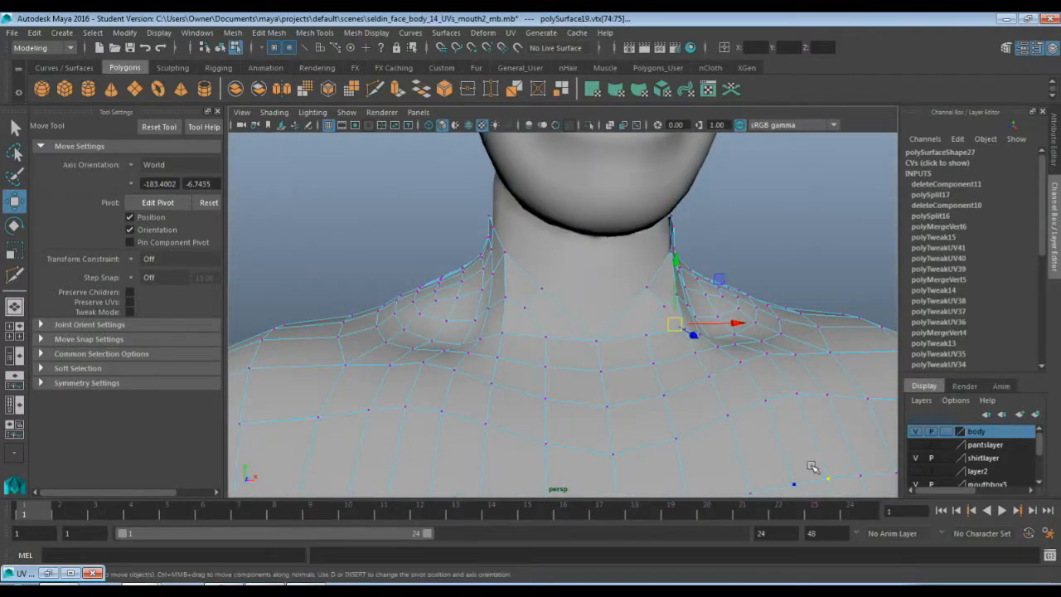
pyautogui.click(817, 396)
pyautogui.keyDown('alt'); pyautogui.moveTo(784, 309); pyautogui.dragTo(584, 346); pyautogui.keyUp('alt')
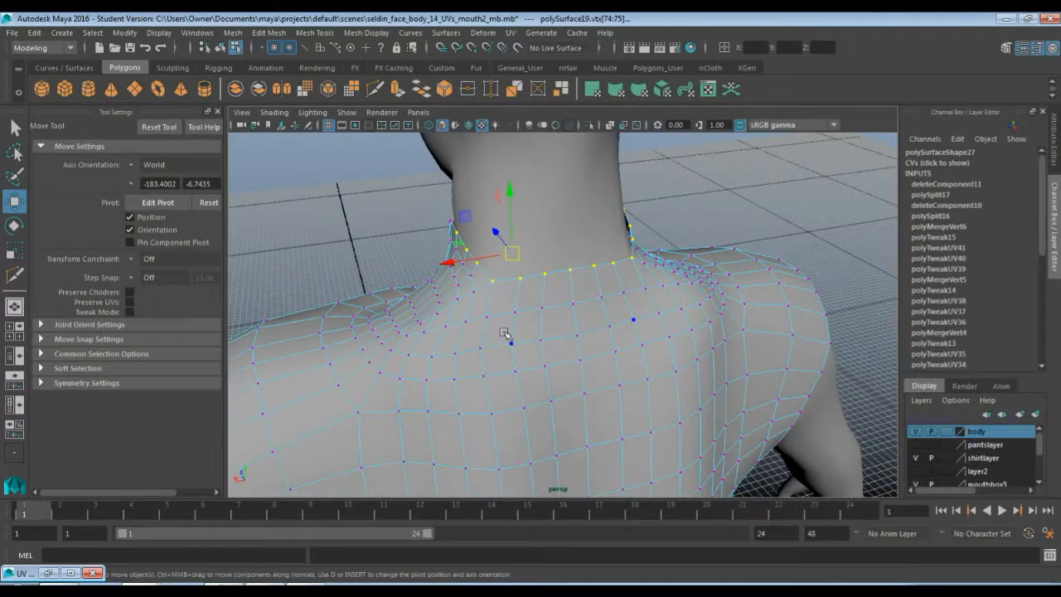
pyautogui.keyDown('alt'); pyautogui.moveTo(504, 334); pyautogui.dragTo(737, 334); pyautogui.keyUp('alt')
pyautogui.click(916, 432)
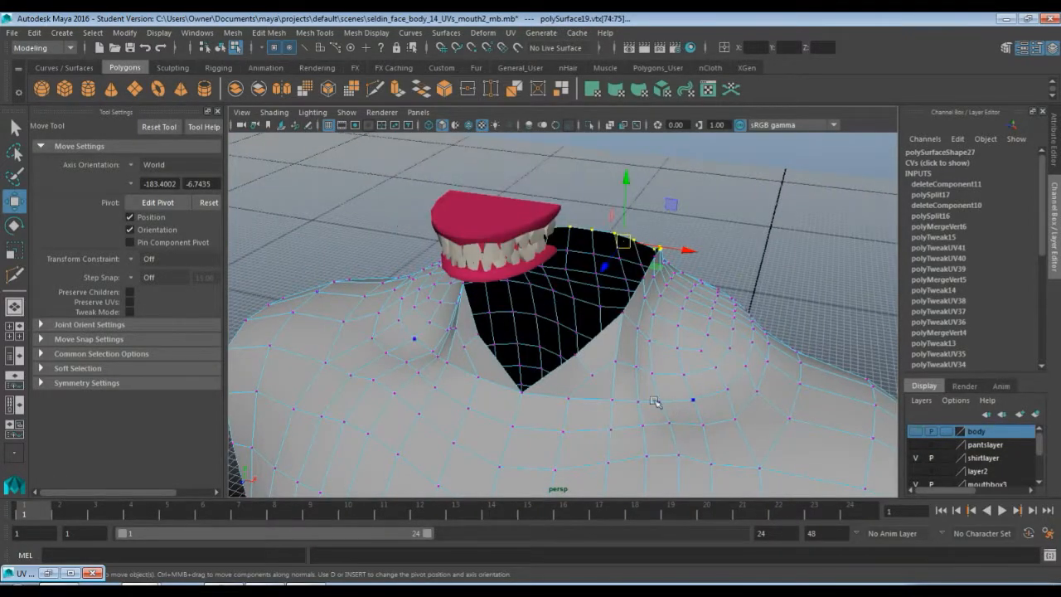
pyautogui.keyDown('alt'); pyautogui.moveTo(652, 402); pyautogui.dragTo(687, 346); pyautogui.keyUp('alt')
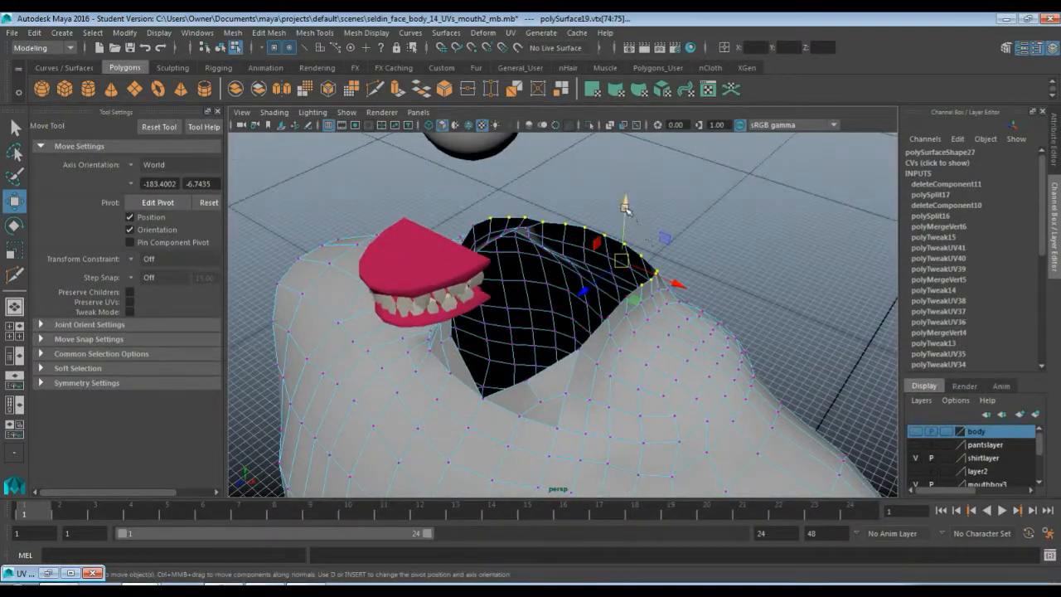
pyautogui.moveTo(626, 209); pyautogui.dragTo(627, 122)
# Inspect the raised neck edge of the torso from several angles
pyautogui.scroll(-8, 602, 320)
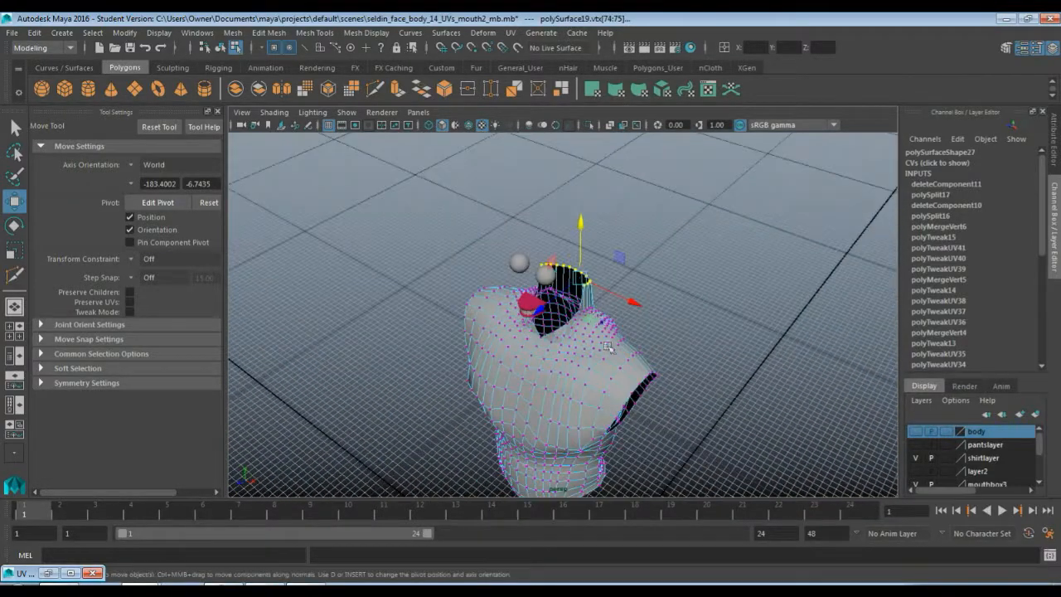
pyautogui.keyDown('alt'); pyautogui.moveTo(607, 348); pyautogui.dragTo(609, 390); pyautogui.keyUp('alt')
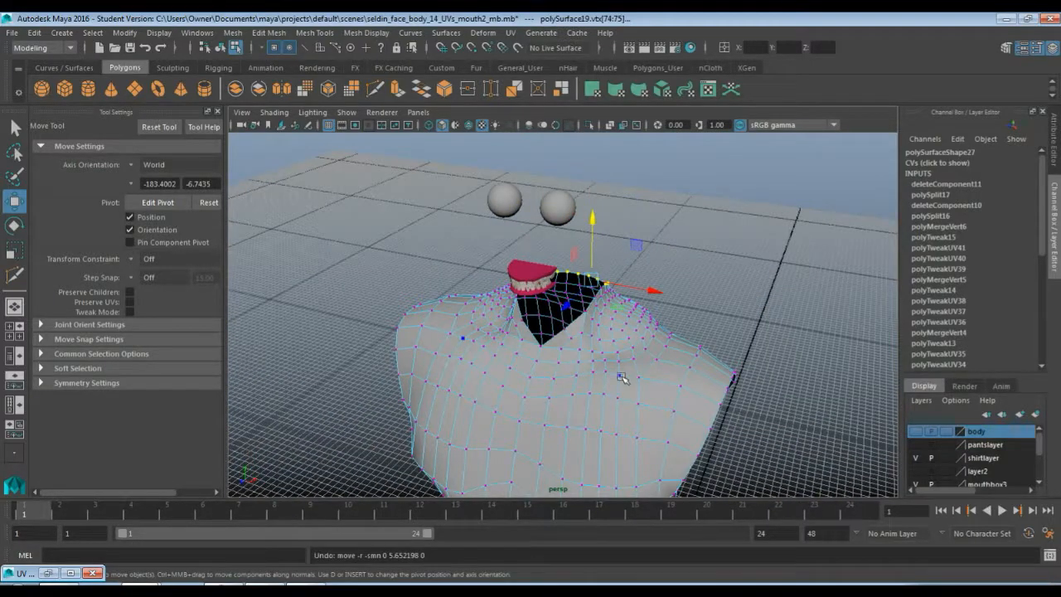
pyautogui.keyDown('alt'); pyautogui.moveTo(611, 384); pyautogui.dragTo(675, 405, button='right'); pyautogui.keyUp('alt')
pyautogui.keyDown('alt'); pyautogui.moveTo(675, 405); pyautogui.dragTo(629, 409); pyautogui.keyUp('alt')
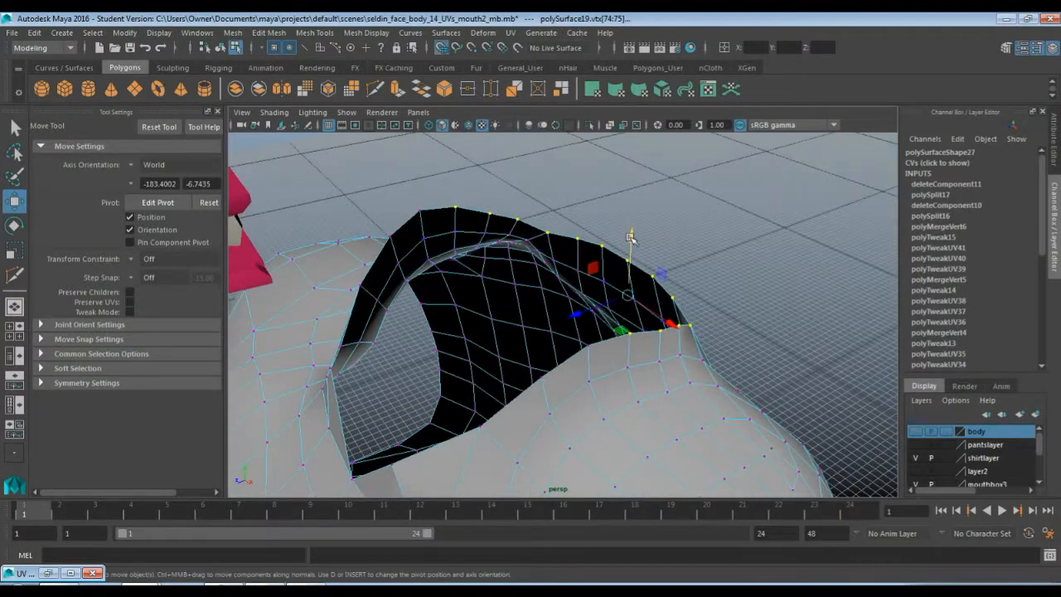
pyautogui.moveTo(629, 238); pyautogui.dragTo(630, 237)
pyautogui.keyDown('alt'); pyautogui.moveTo(772, 316); pyautogui.dragTo(609, 349); pyautogui.keyUp('alt')
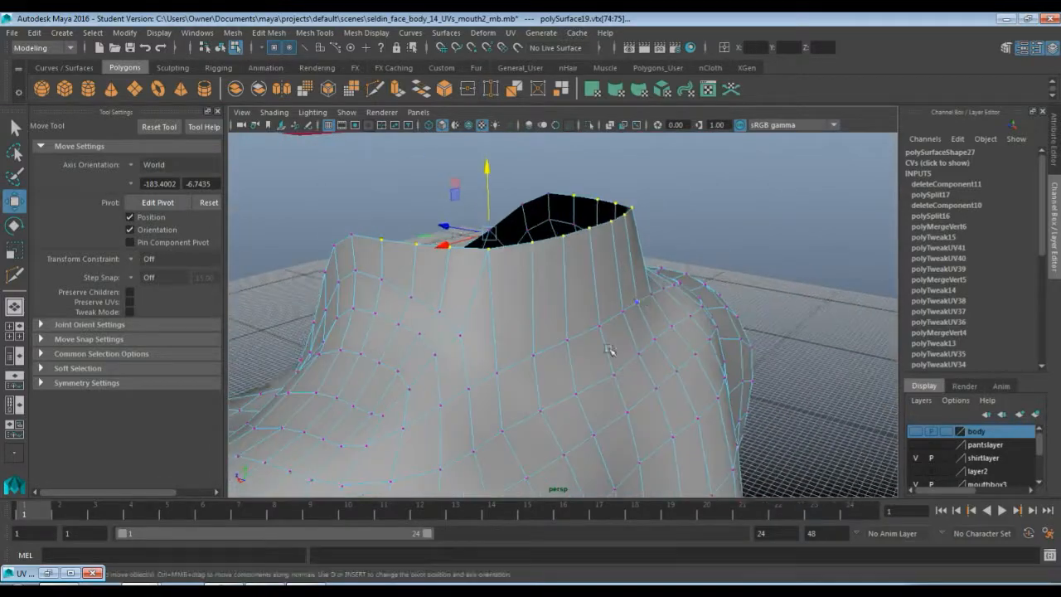
pyautogui.keyDown('alt'); pyautogui.moveTo(491, 373); pyautogui.dragTo(526, 372); pyautogui.keyUp('alt')
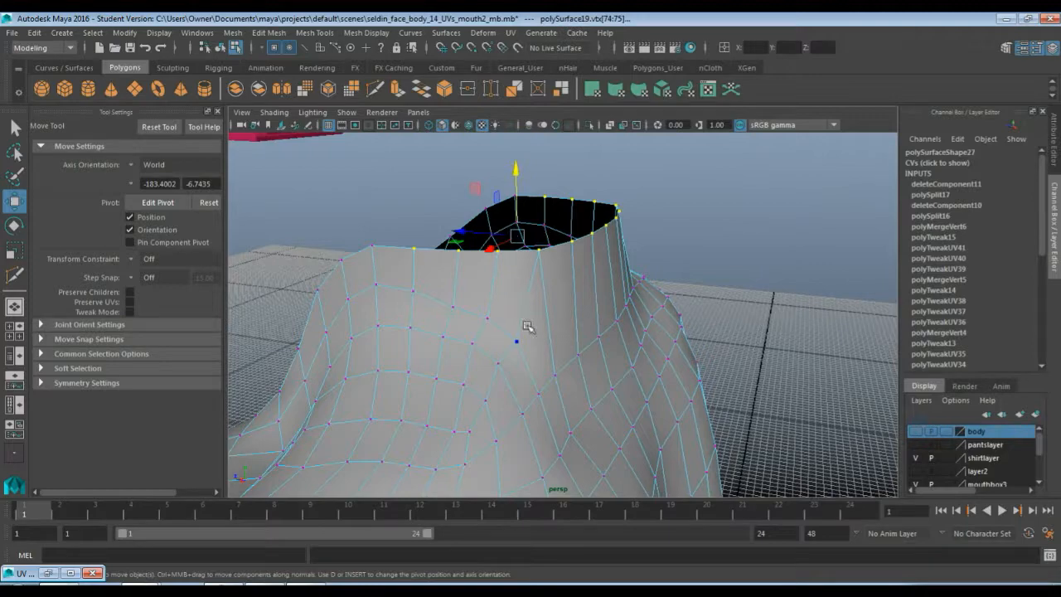
pyautogui.keyDown('alt'); pyautogui.moveTo(490, 370); pyautogui.dragTo(517, 294); pyautogui.keyUp('alt')
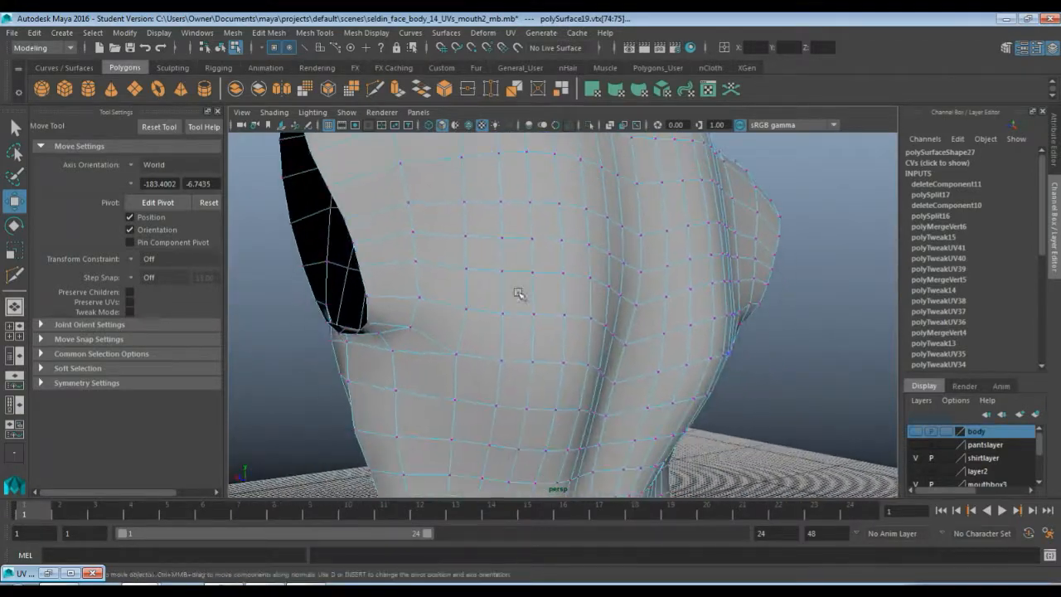
# Select the torso's bottom-edge vertices and snap them to one flat height, then move them down
pyautogui.press('q')
pyautogui.scroll(-8, 534, 403)
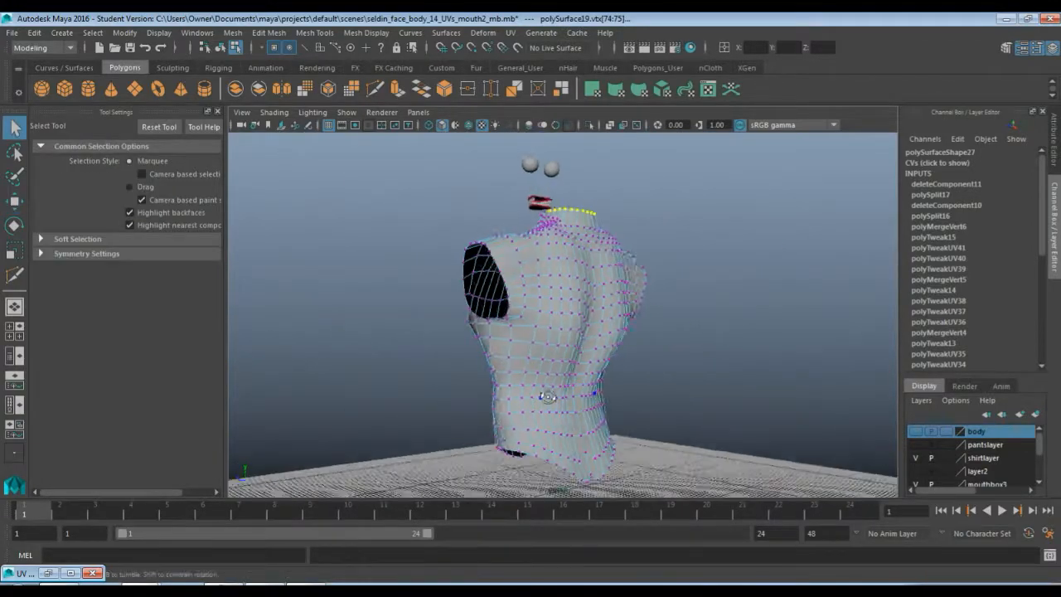
pyautogui.scroll(10, 538, 405)
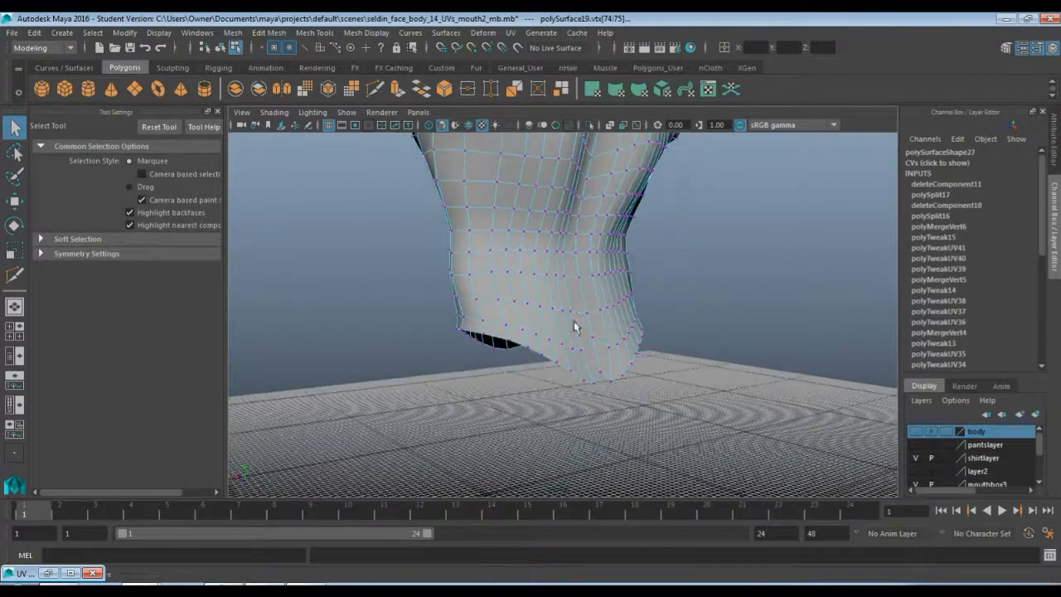
pyautogui.moveTo(578, 414)
pyautogui.keyDown('alt'); pyautogui.mouseDown()
pyautogui.moveTo(580, 339)
pyautogui.moveTo(583, 395)
pyautogui.mouseUp(); pyautogui.keyUp('alt')
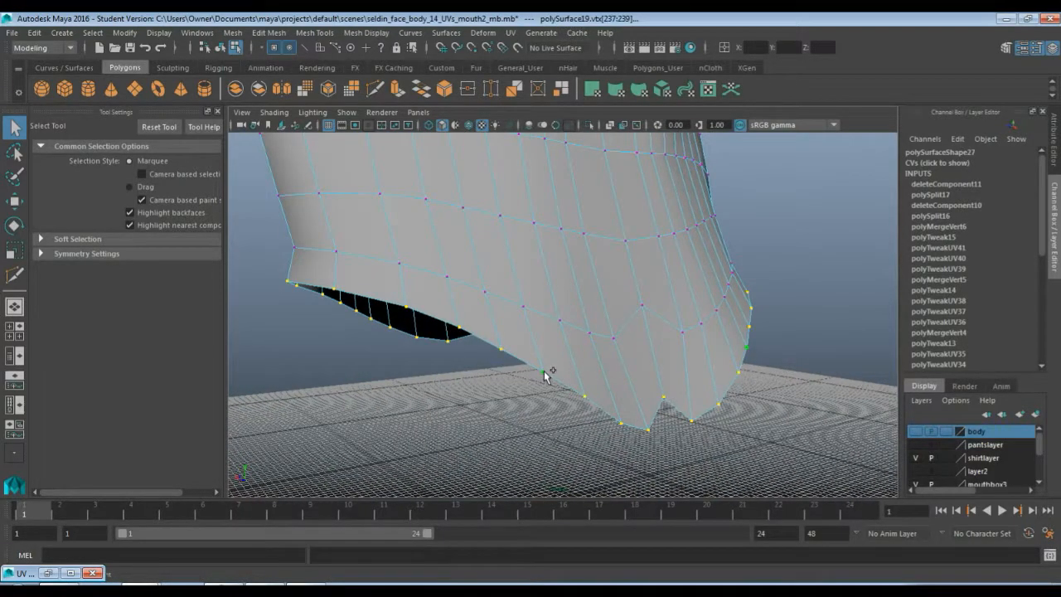
pyautogui.press('w')
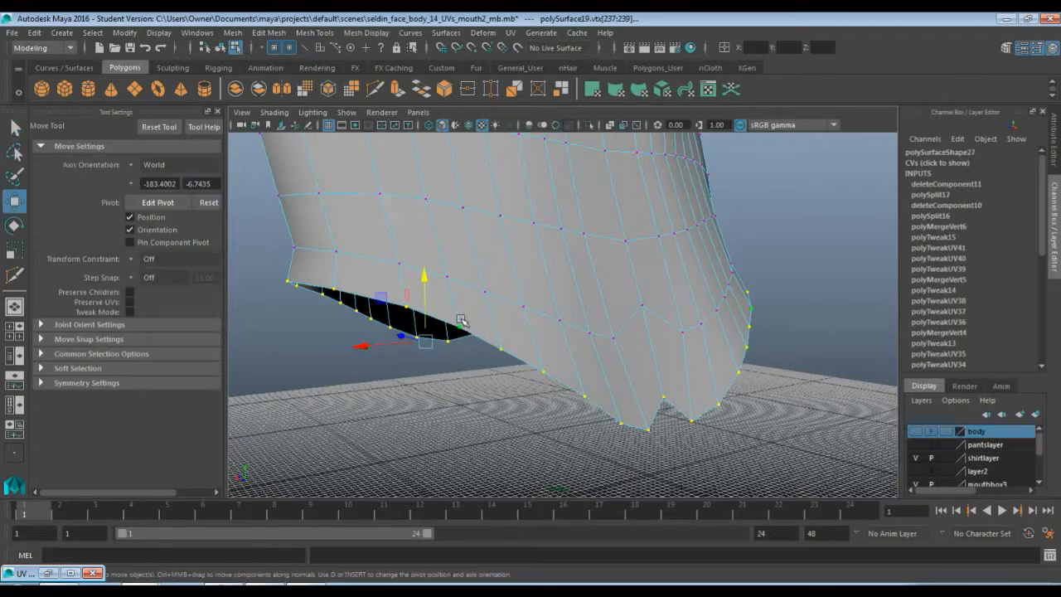
pyautogui.press('x')
pyautogui.moveTo(426, 278); pyautogui.dragTo(426, 280)
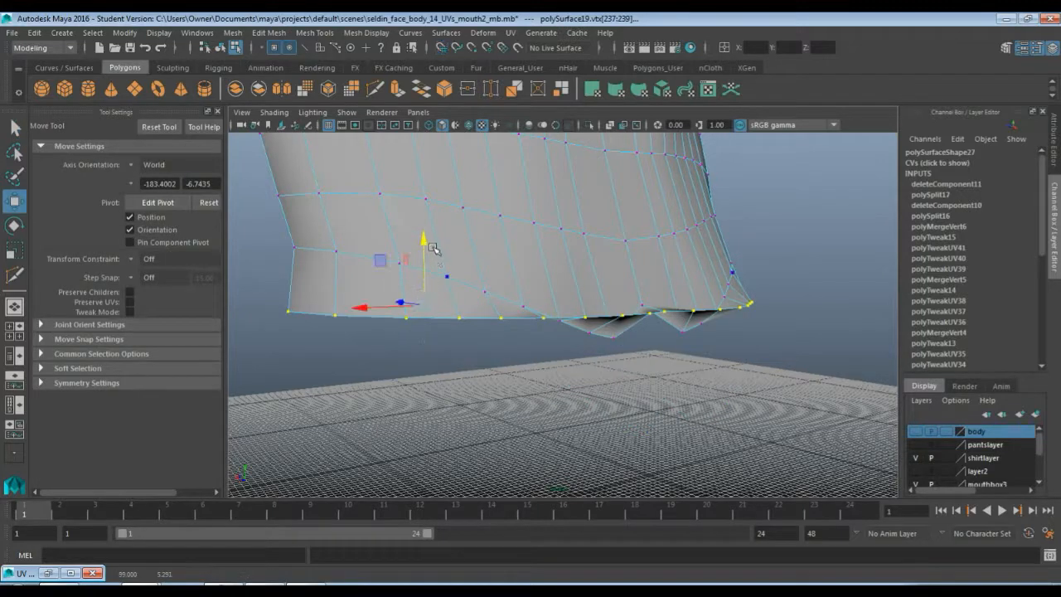
pyautogui.moveTo(426, 239); pyautogui.dragTo(408, 341)
pyautogui.keyDown('alt'); pyautogui.moveTo(633, 357); pyautogui.dragTo(550, 353); pyautogui.keyUp('alt')
pyautogui.click(593, 427)
pyautogui.keyDown('alt'); pyautogui.moveTo(450, 383); pyautogui.dragTo(587, 421); pyautogui.keyUp('alt')
pyautogui.moveTo(592, 360); pyautogui.dragTo(635, 315)
# Move a single vertex on the lower torso down and inward to smooth the waist
pyautogui.click(632, 326)
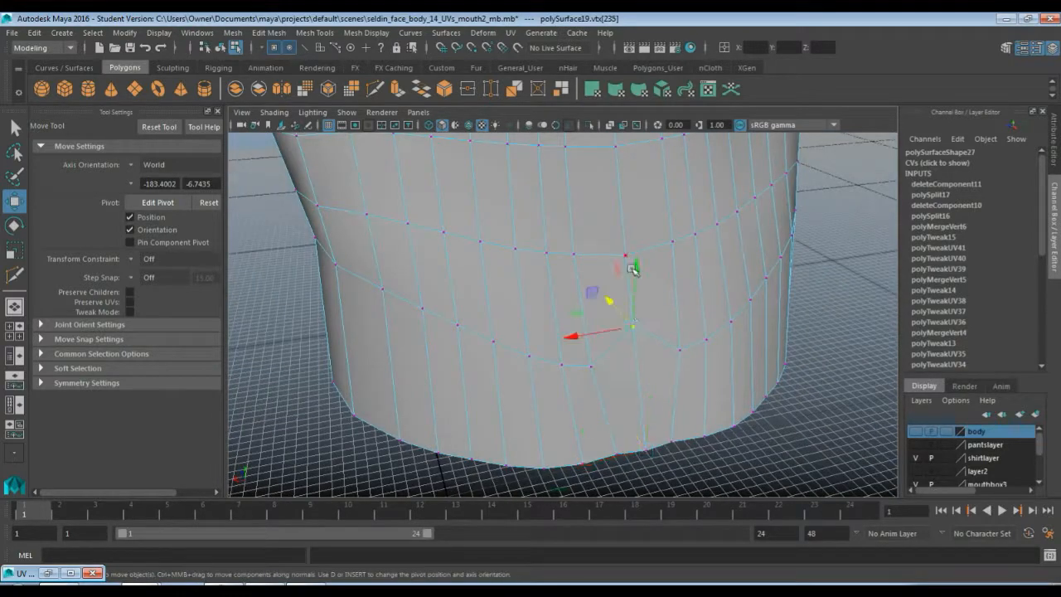
pyautogui.moveTo(637, 269); pyautogui.dragTo(634, 305)
pyautogui.keyDown('alt'); pyautogui.moveTo(584, 261); pyautogui.dragTo(675, 288); pyautogui.keyUp('alt')
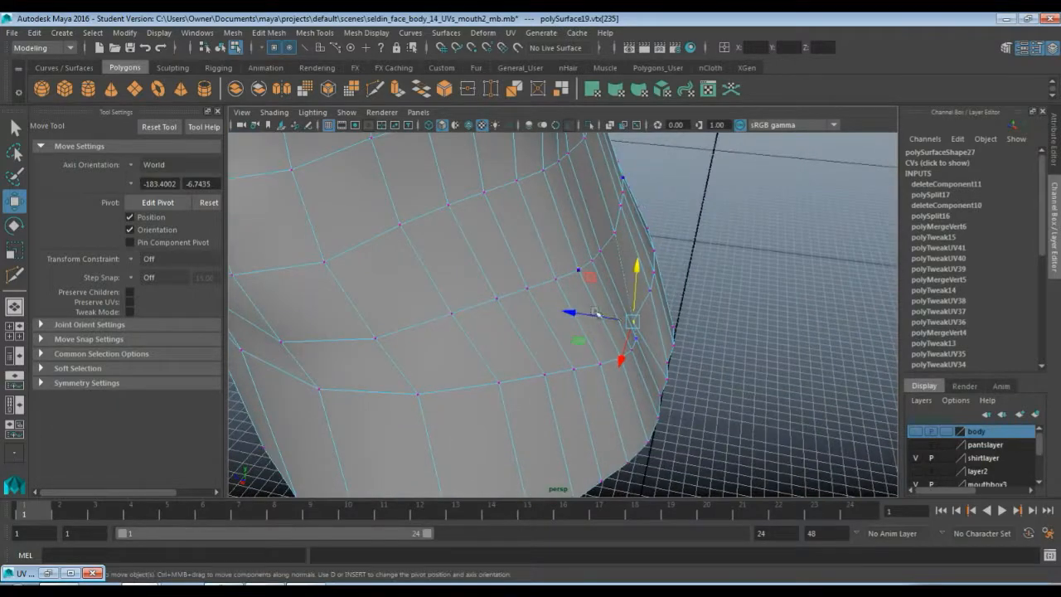
pyautogui.keyDown('alt'); pyautogui.moveTo(600, 315); pyautogui.dragTo(456, 339); pyautogui.keyUp('alt')
pyautogui.scroll(-3, 455, 339)
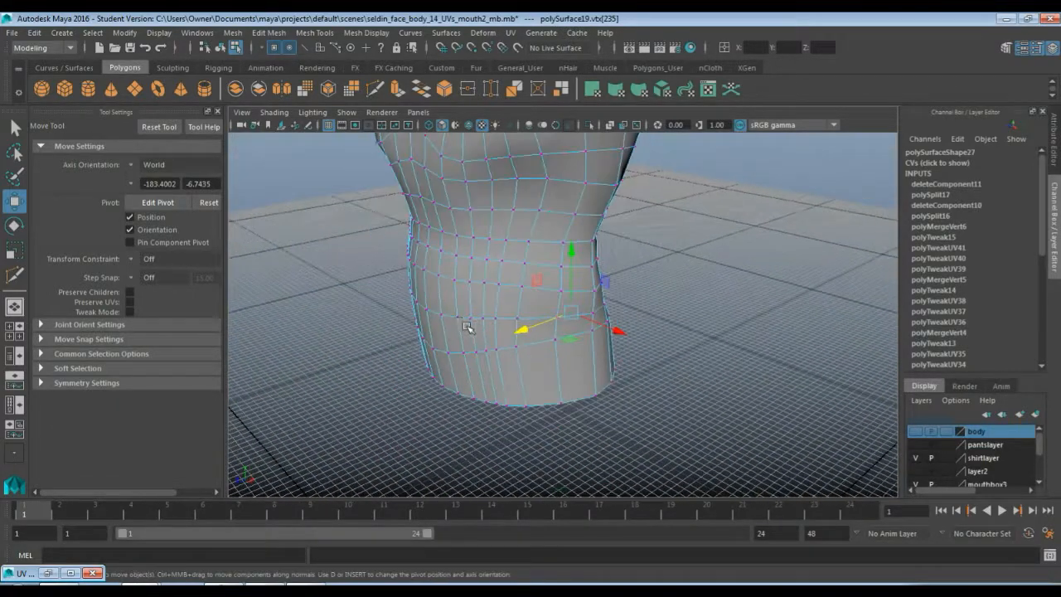
pyautogui.keyDown('alt'); pyautogui.moveTo(520, 284); pyautogui.dragTo(512, 384, button='middle'); pyautogui.keyUp('alt')
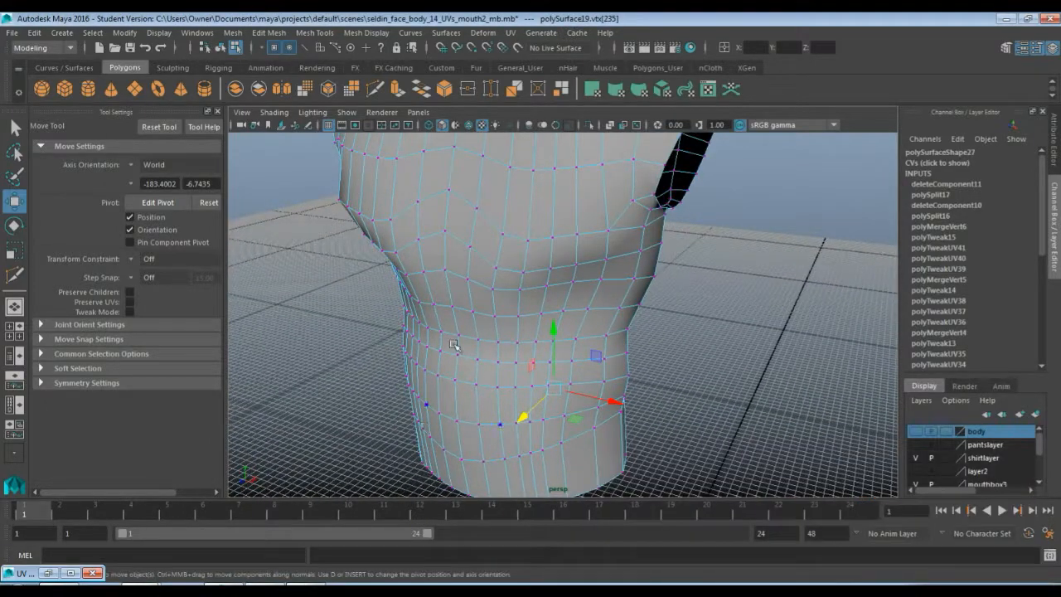
# Switch to edge selection and delete the vertical edge loop running down from the neck on the front of the torso
pyautogui.press('q')
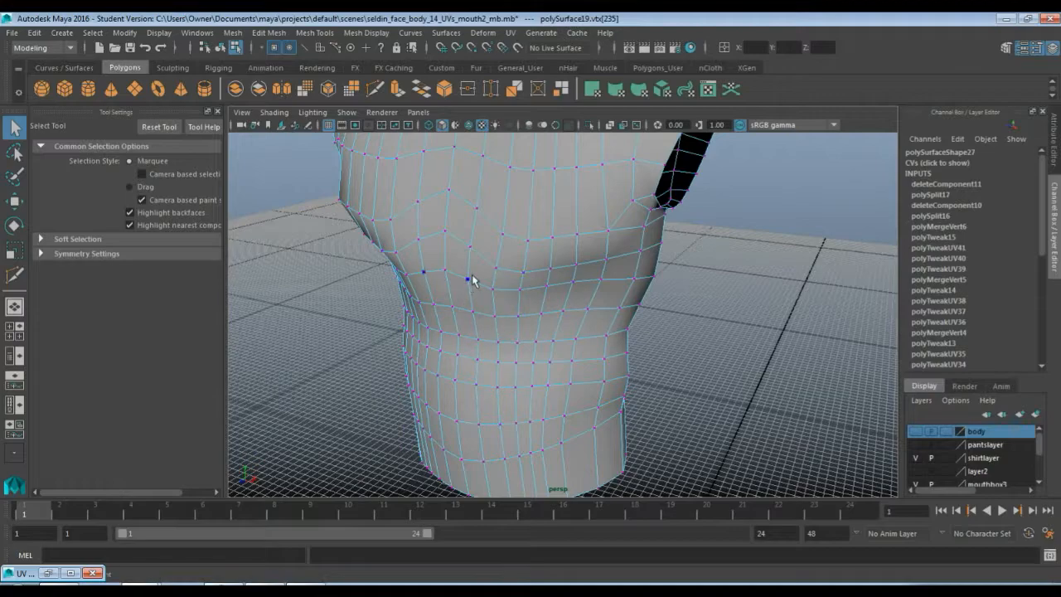
pyautogui.keyDown('alt'); pyautogui.moveTo(472, 280); pyautogui.dragTo(465, 325); pyautogui.keyUp('alt')
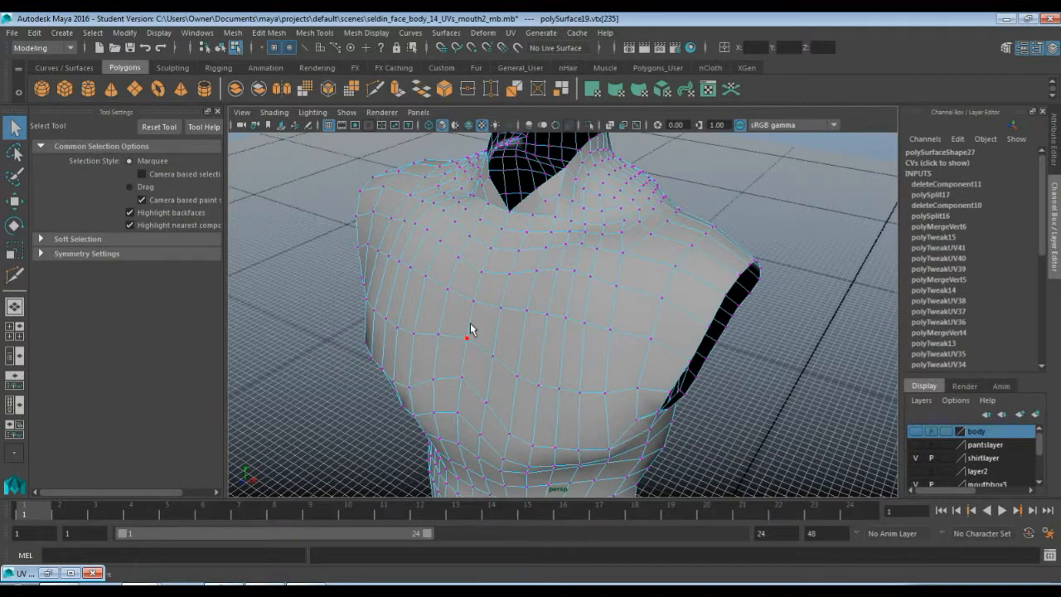
pyautogui.press('F10')
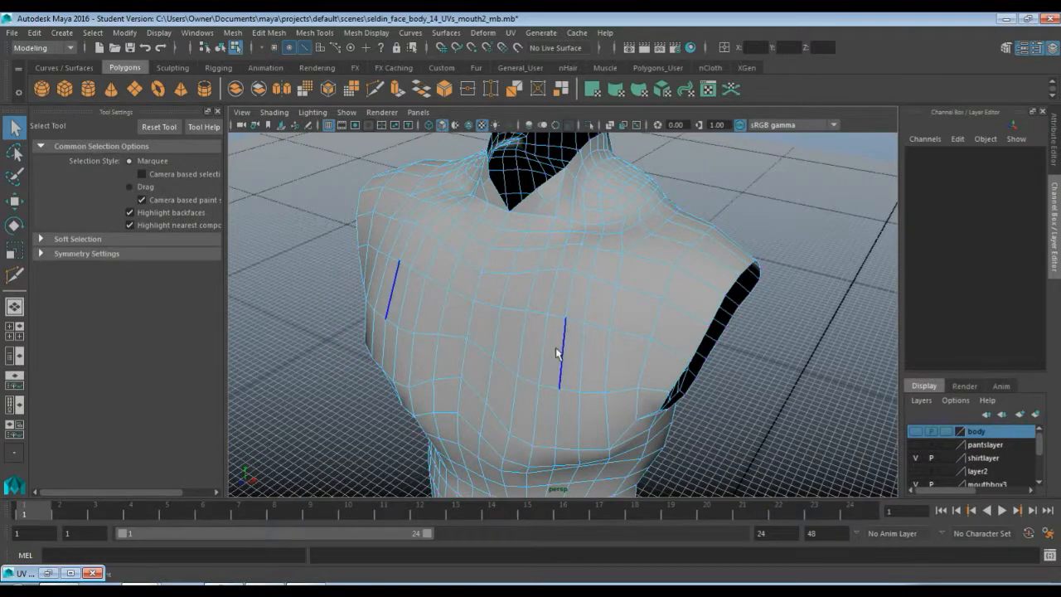
pyautogui.keyDown('alt'); pyautogui.moveTo(564, 324); pyautogui.dragTo(502, 315); pyautogui.keyUp('alt')
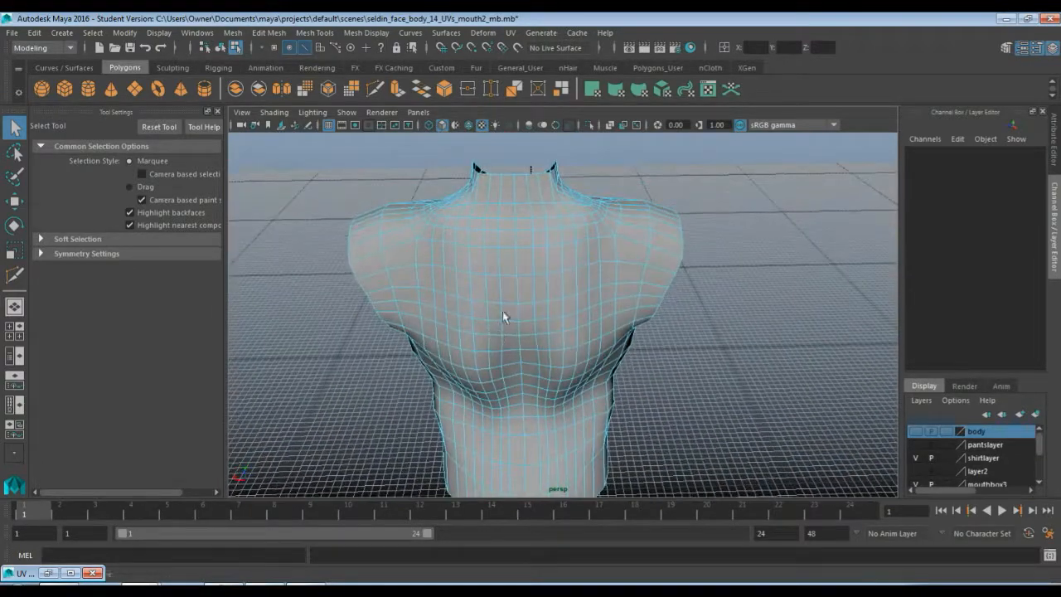
pyautogui.click(491, 203)
pyautogui.keyDown('alt'); pyautogui.moveTo(476, 371); pyautogui.dragTo(477, 403); pyautogui.keyUp('alt')
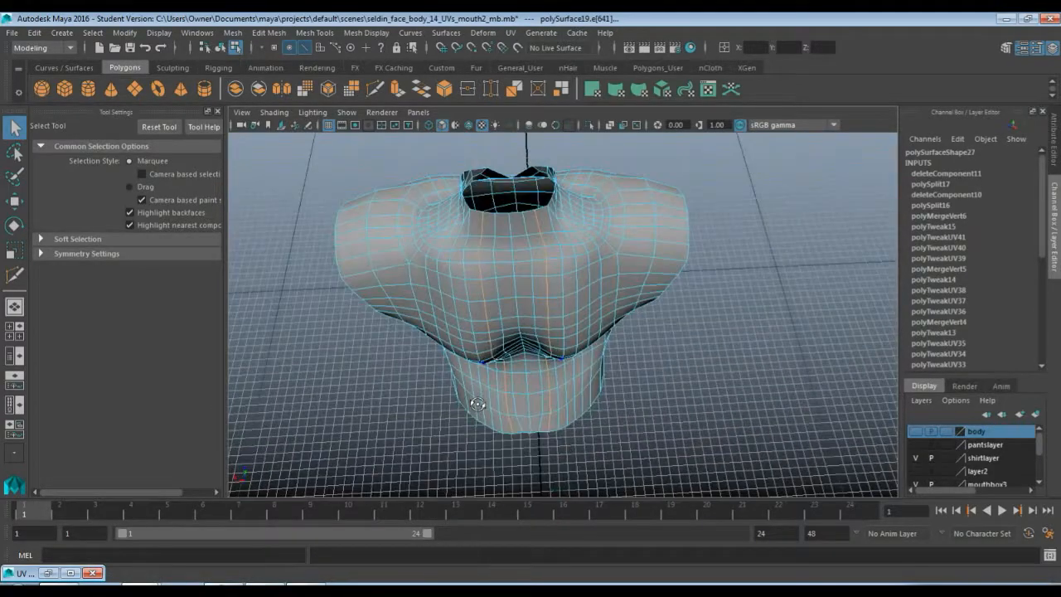
pyautogui.doubleClick(492, 232)
pyautogui.press('Delete')
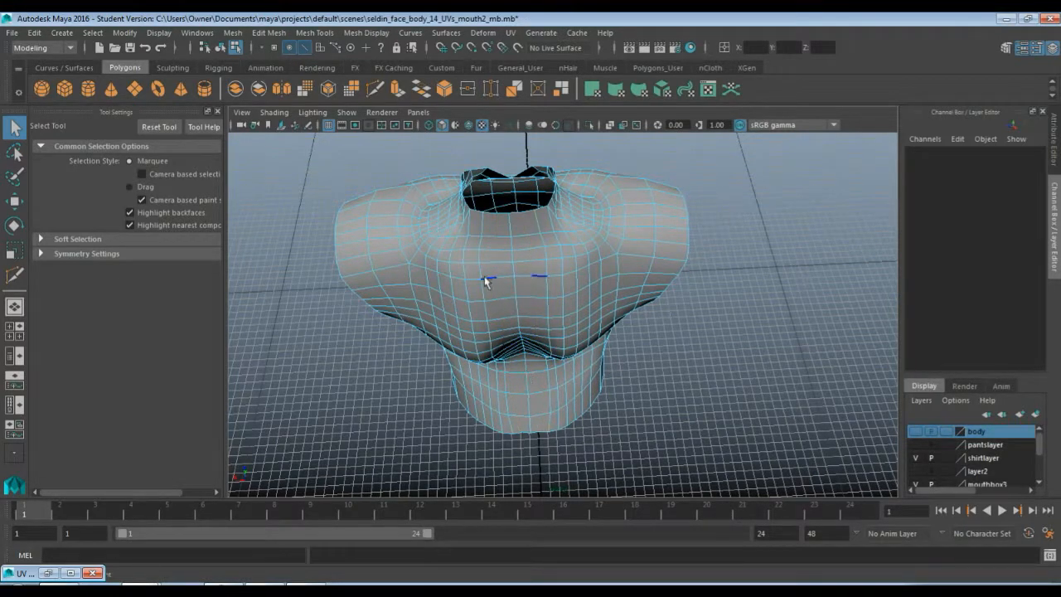
# Select the short vertical edge segments below the neck opening and delete them
pyautogui.click(468, 235)
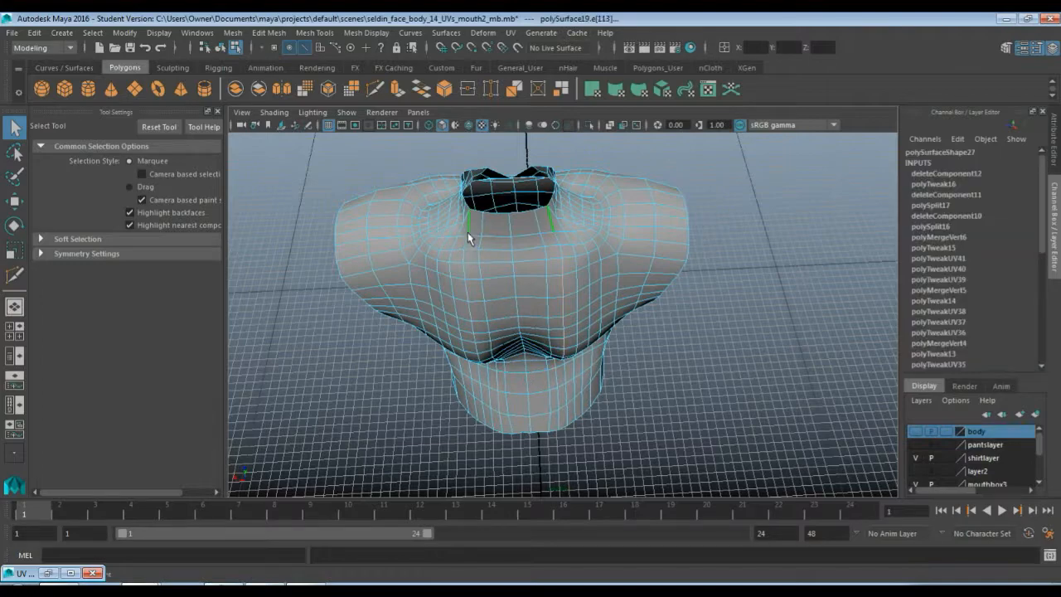
pyautogui.scroll(3, 449, 301)
pyautogui.keyDown('alt'); pyautogui.moveTo(448, 306); pyautogui.dragTo(508, 275); pyautogui.keyUp('alt')
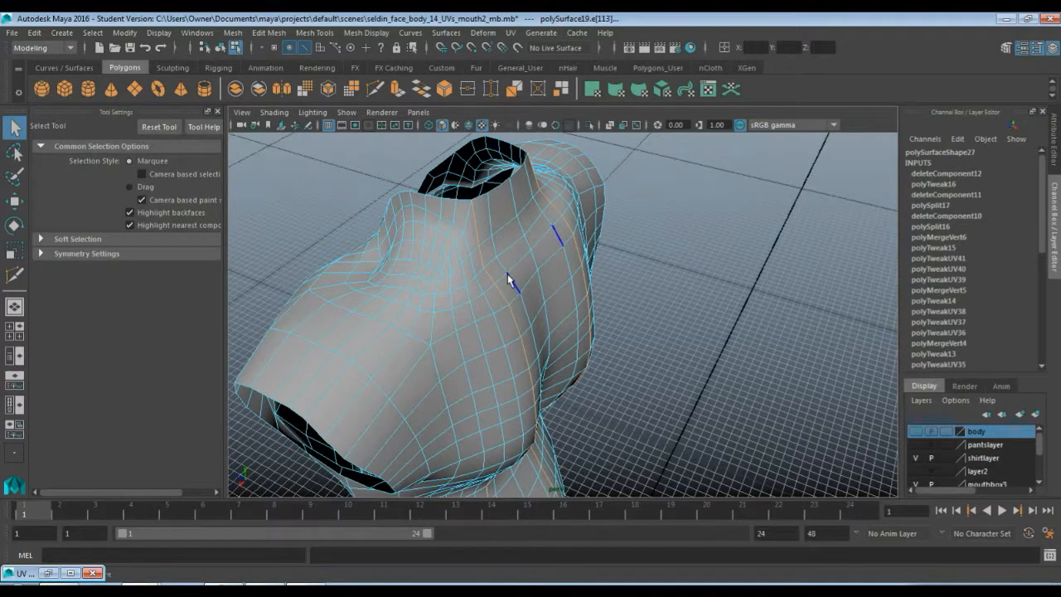
pyautogui.keyDown('alt'); pyautogui.moveTo(507, 273); pyautogui.dragTo(459, 268); pyautogui.keyUp('alt')
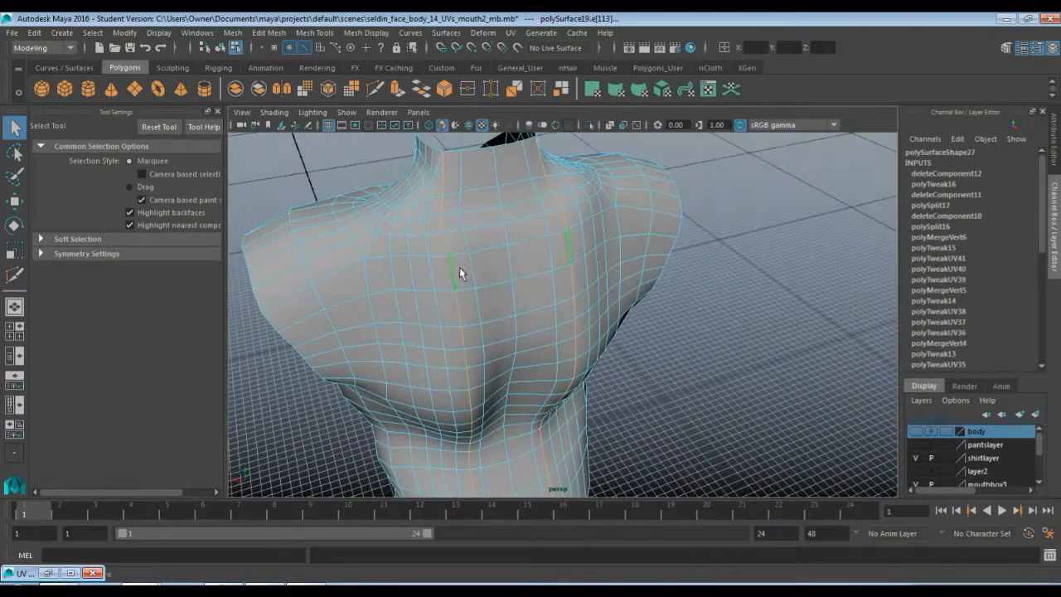
pyautogui.press('Delete')
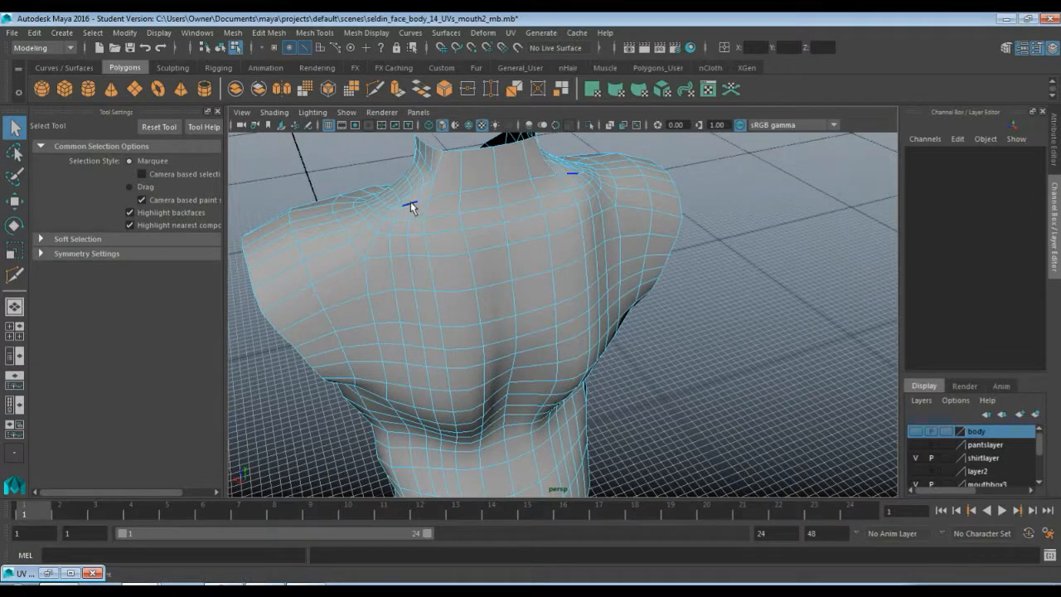
# Select the next edge loop segments on the upper back and delete them
pyautogui.doubleClick(408, 251)
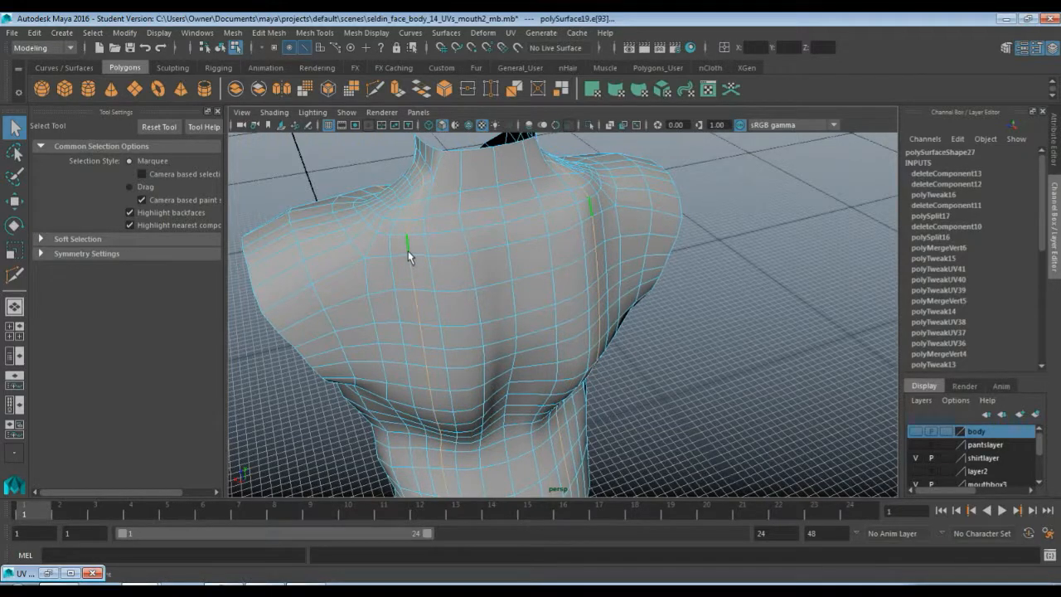
pyautogui.keyDown('alt'); pyautogui.moveTo(378, 257); pyautogui.dragTo(529, 237); pyautogui.keyUp('alt')
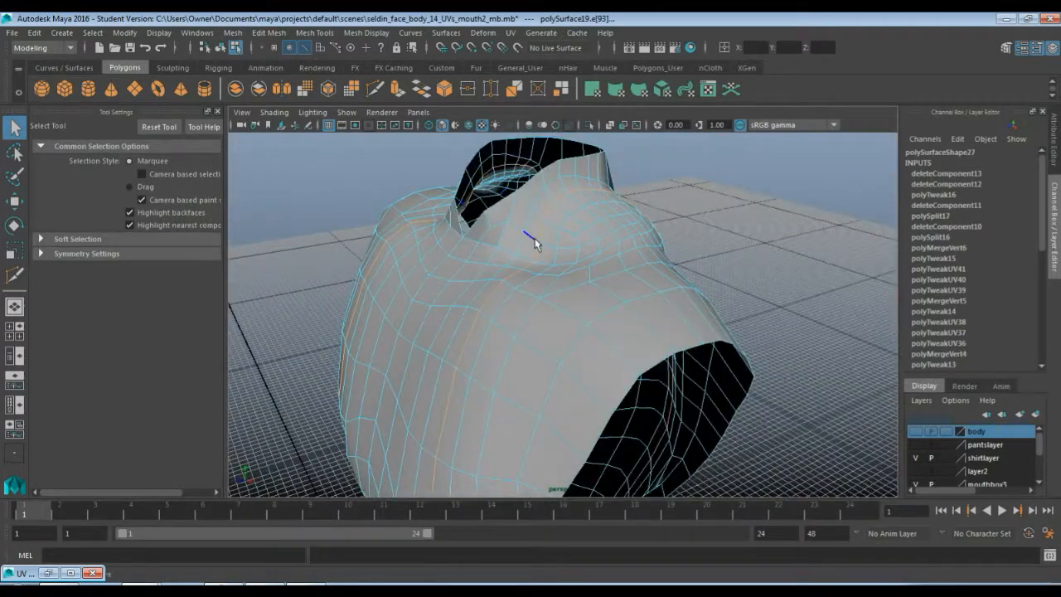
pyautogui.press('Delete')
# Select the remaining short edge segments on the upper chest below the neck and delete them
pyautogui.keyDown('alt'); pyautogui.moveTo(658, 265); pyautogui.dragTo(383, 279); pyautogui.keyUp('alt')
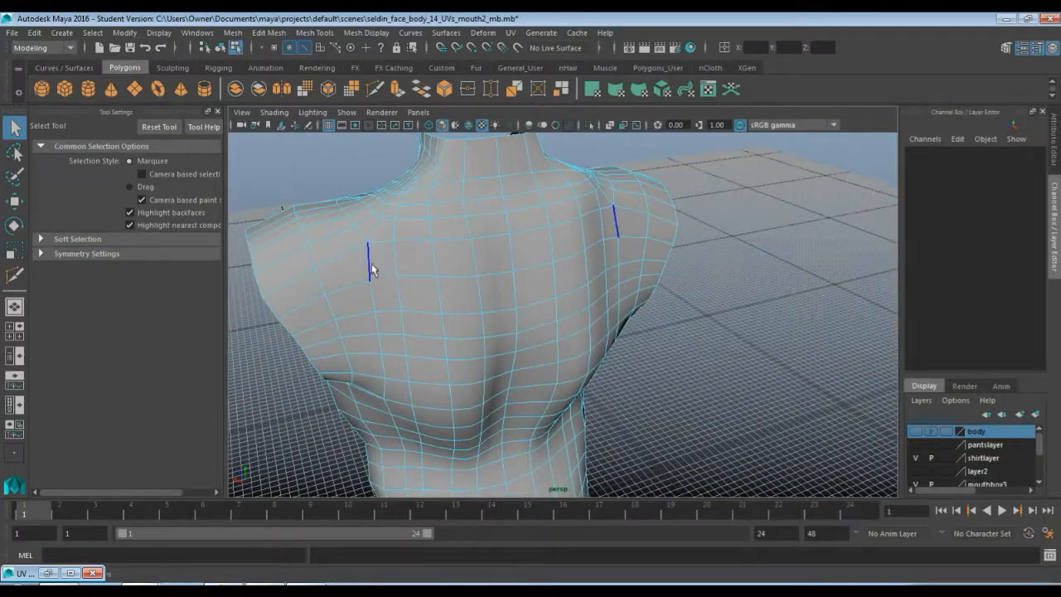
pyautogui.keyDown('alt'); pyautogui.moveTo(365, 259); pyautogui.dragTo(495, 258); pyautogui.keyUp('alt')
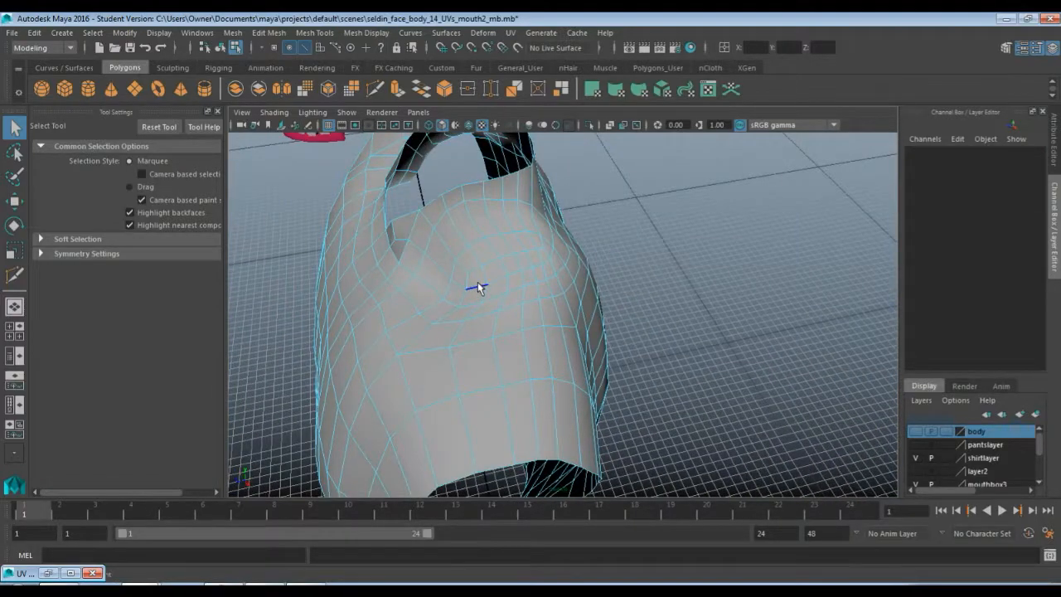
pyautogui.click(477, 287)
pyautogui.keyDown('alt'); pyautogui.moveTo(426, 286); pyautogui.dragTo(506, 281); pyautogui.keyUp('alt')
pyautogui.click(531, 179)
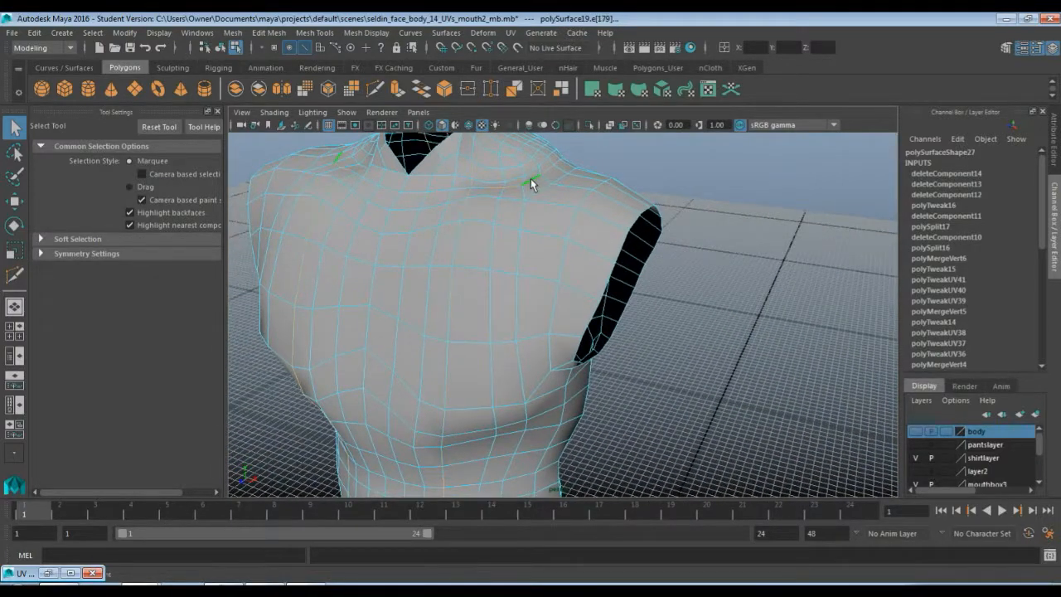
pyautogui.keyDown('alt'); pyautogui.moveTo(504, 215); pyautogui.dragTo(449, 259); pyautogui.keyUp('alt')
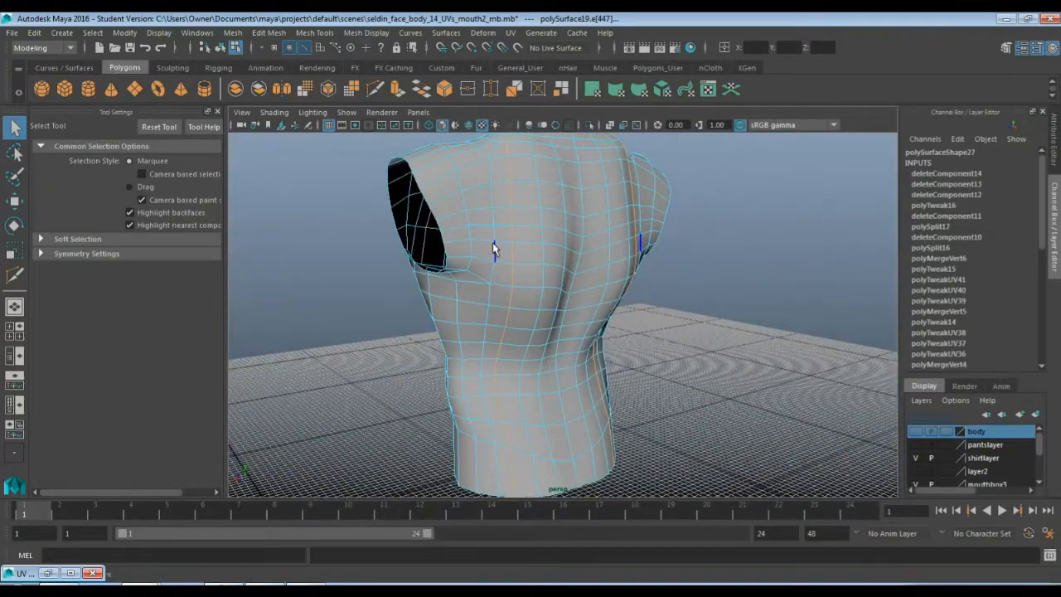
pyautogui.keyDown('alt'); pyautogui.moveTo(484, 346); pyautogui.dragTo(542, 335); pyautogui.keyUp('alt')
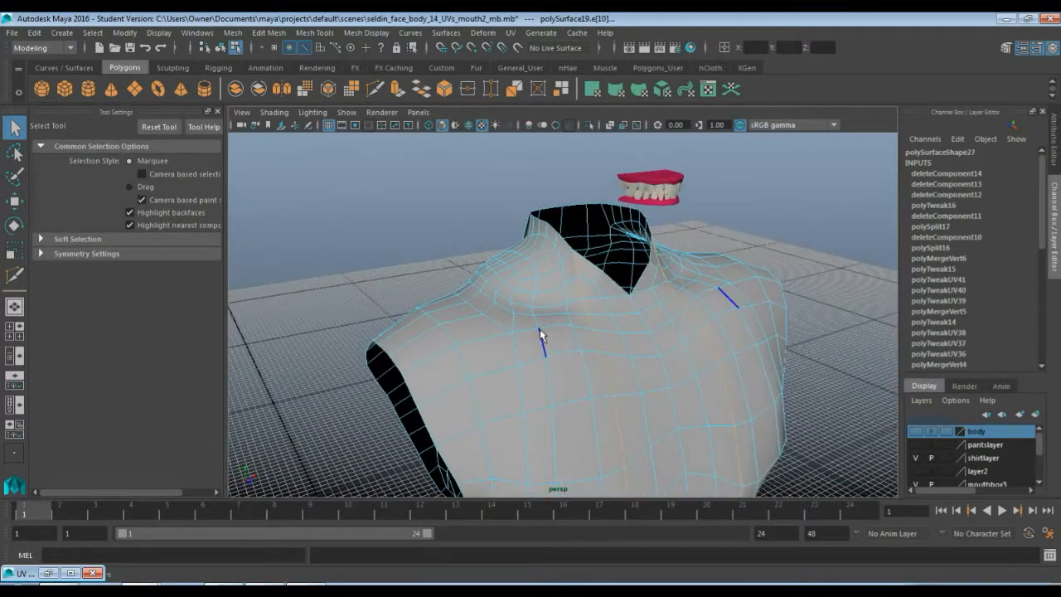
pyautogui.click(540, 328)
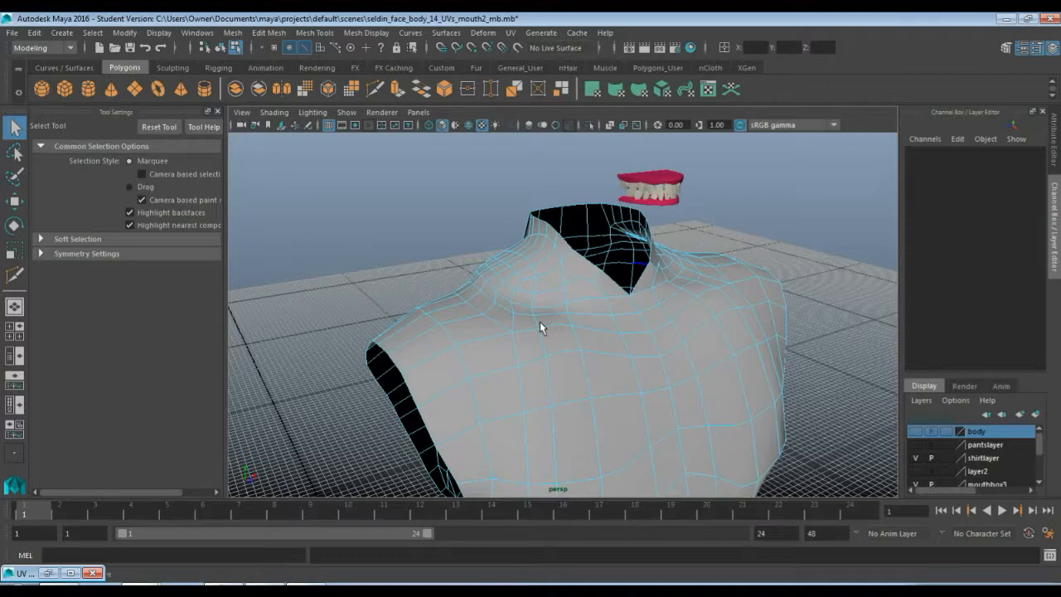
# Reactivate Target Weld and merge stray edges on the upper chest below the neck
pyautogui.moveTo(671, 320)
pyautogui.mouseDown()
pyautogui.moveTo(624, 334)
pyautogui.moveTo(573, 334)
pyautogui.moveTo(560, 322)
pyautogui.moveTo(528, 329)
pyautogui.moveTo(525, 338)
pyautogui.moveTo(538, 337)
pyautogui.moveTo(525, 362)
pyautogui.moveTo(514, 293)
pyautogui.moveTo(535, 331)
pyautogui.moveTo(492, 348)
pyautogui.moveTo(514, 332)
pyautogui.moveTo(528, 350)
pyautogui.moveTo(547, 275)
pyautogui.moveTo(534, 313)
pyautogui.moveTo(458, 336)
pyautogui.moveTo(479, 316)
pyautogui.moveTo(456, 317)
pyautogui.moveTo(448, 332)
pyautogui.mouseUp()
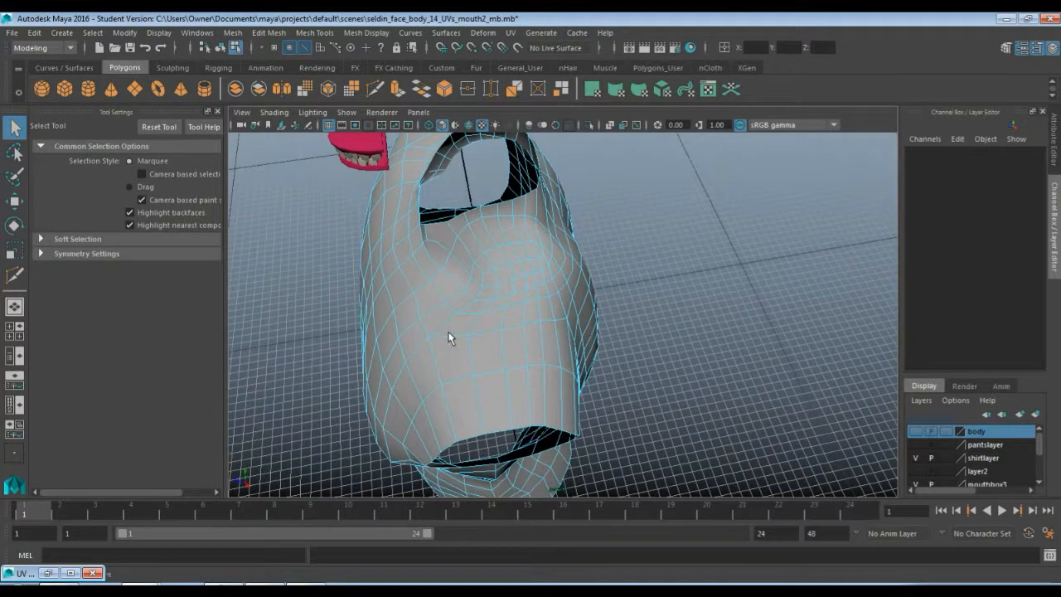
pyautogui.scroll(3, 489, 315)
pyautogui.keyDown('alt'); pyautogui.moveTo(482, 299); pyautogui.dragTo(458, 319); pyautogui.keyUp('alt')
pyautogui.press('g')
pyautogui.keyDown('alt'); pyautogui.moveTo(413, 374); pyautogui.dragTo(477, 358); pyautogui.keyUp('alt')
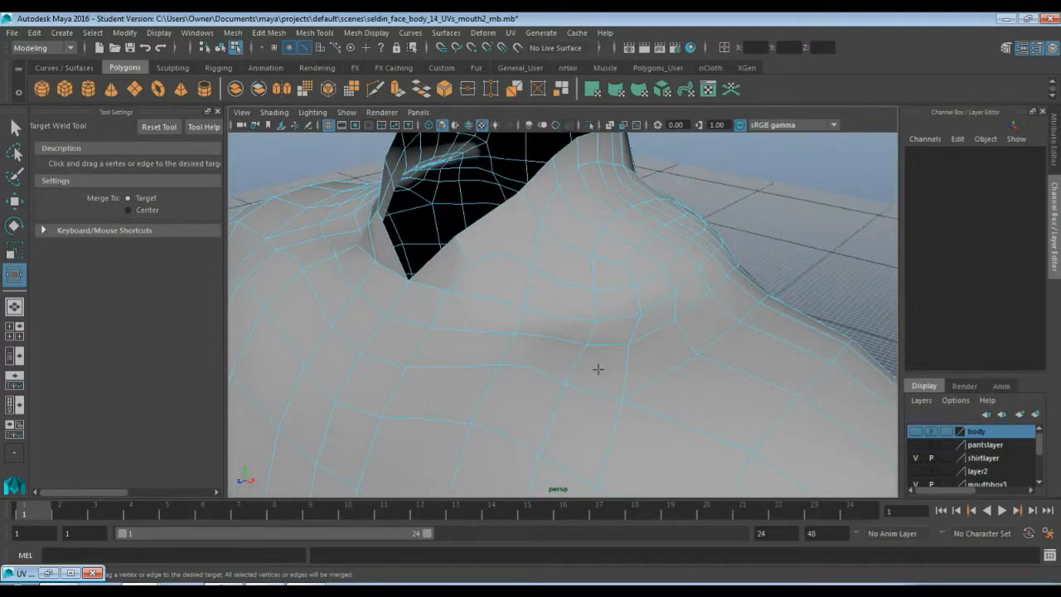
pyautogui.keyDown('alt'); pyautogui.moveTo(596, 369); pyautogui.dragTo(644, 205, button='right'); pyautogui.keyUp('alt')
pyautogui.keyDown('alt'); pyautogui.moveTo(644, 205); pyautogui.dragTo(609, 322); pyautogui.keyUp('alt')
pyautogui.scroll(5, 623, 375)
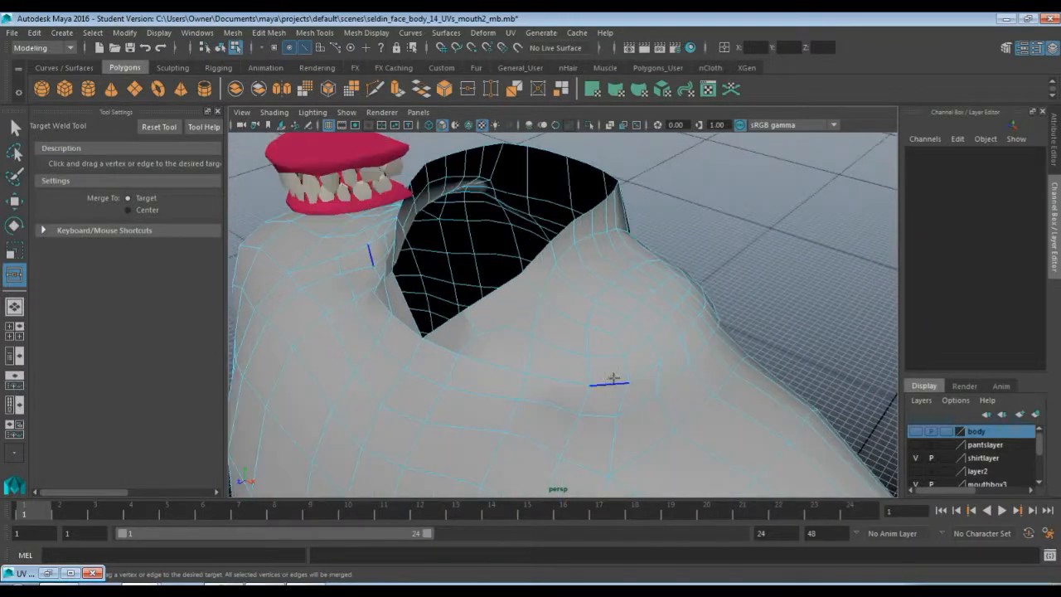
# Target-weld another short chest edge onto its neighbour, then leave the weld tool
pyautogui.keyDown('alt'); pyautogui.moveTo(612, 378); pyautogui.dragTo(609, 357); pyautogui.keyUp('alt')
pyautogui.moveTo(609, 358)
pyautogui.keyDown('alt'); pyautogui.mouseDown(button='middle')
pyautogui.moveTo(615, 304)
pyautogui.moveTo(605, 341)
pyautogui.mouseUp(button='middle'); pyautogui.keyUp('alt')
pyautogui.moveTo(605, 341)
pyautogui.keyDown('alt'); pyautogui.mouseDown()
pyautogui.moveTo(607, 332)
pyautogui.moveTo(590, 348)
pyautogui.mouseUp(); pyautogui.keyUp('alt')
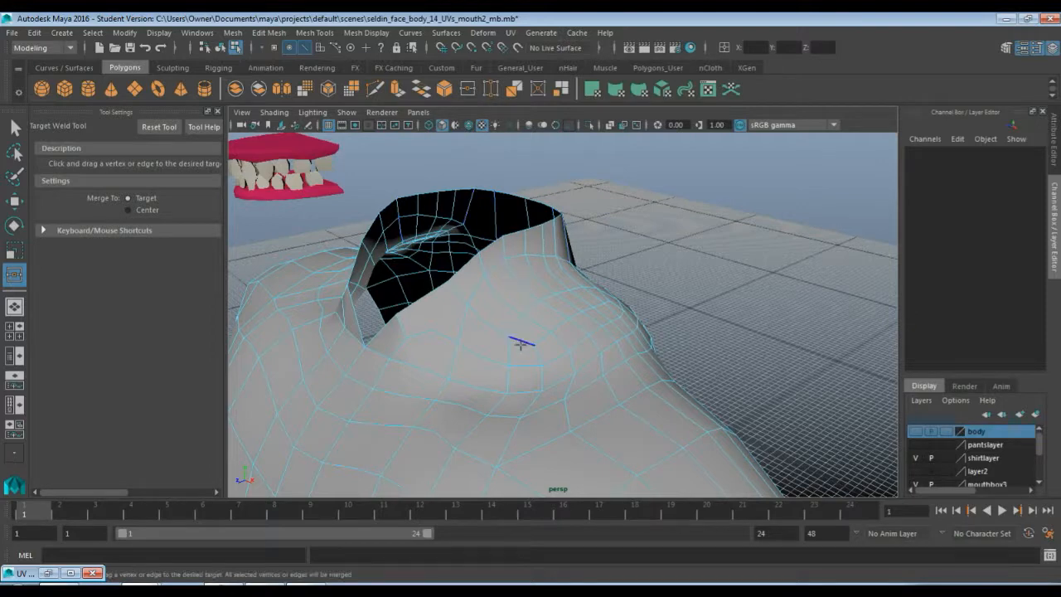
pyautogui.press('q')
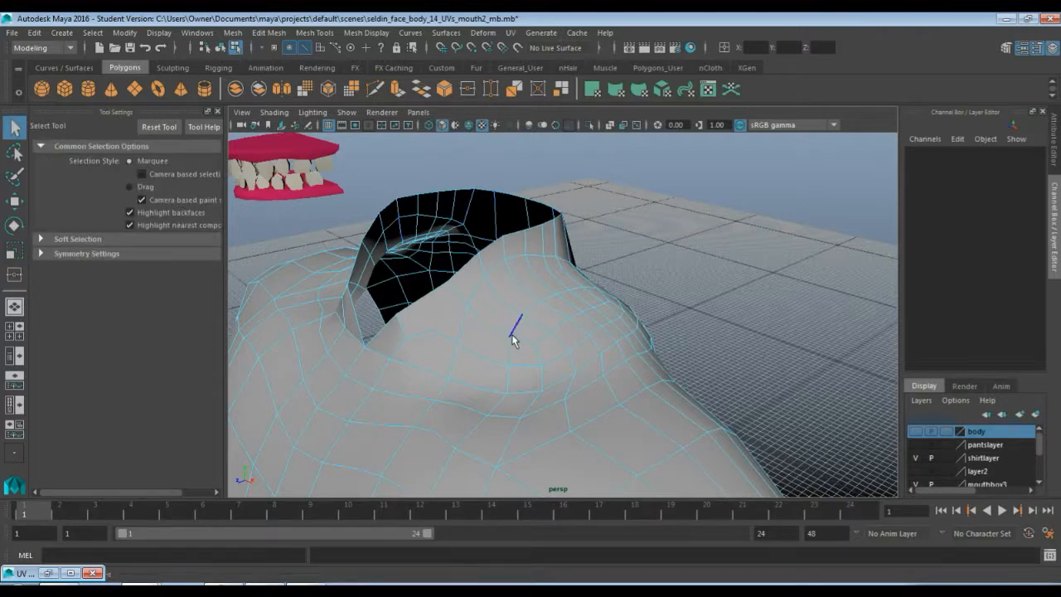
# Switch to vertex mode and target-weld leftover vertices near the front neck opening together
pyautogui.press('F9')
pyautogui.press('y')
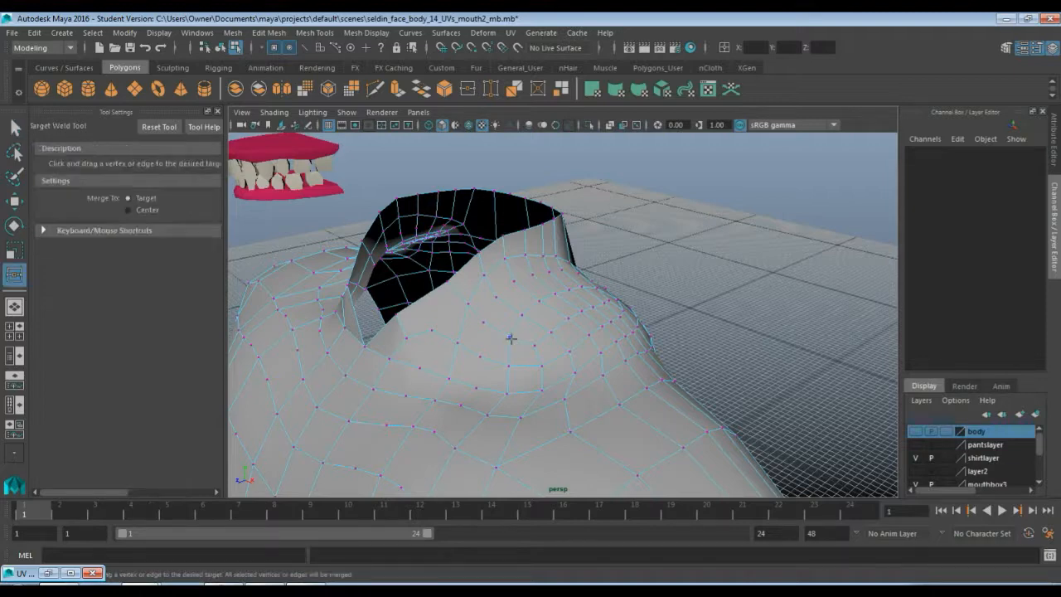
pyautogui.moveTo(528, 344); pyautogui.dragTo(531, 345)
pyautogui.moveTo(557, 325); pyautogui.dragTo(565, 297)
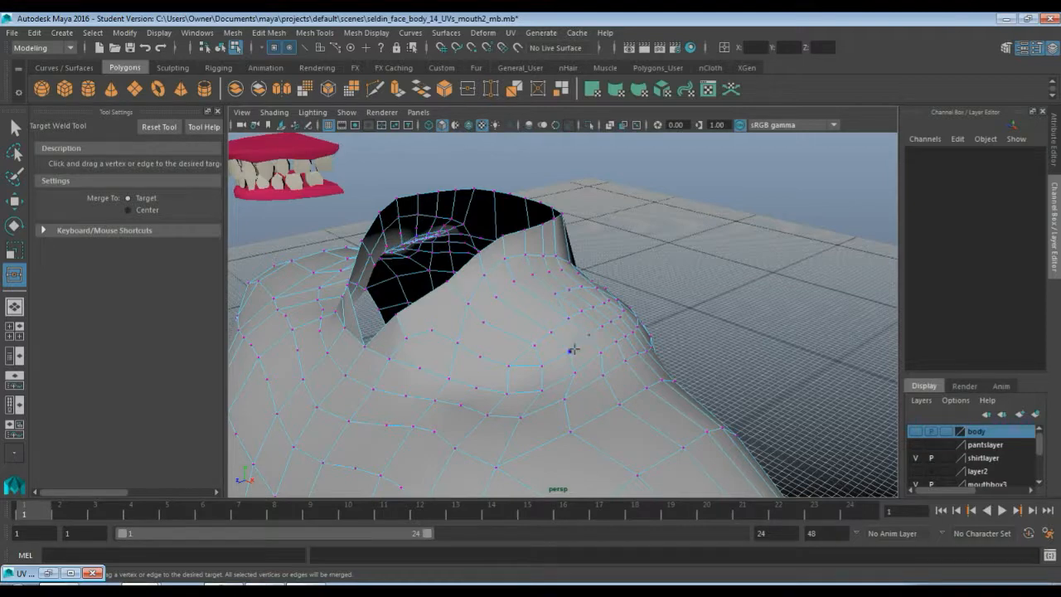
# Target-weld stray vertices on the side of the neck onto adjacent vertices, then leave the tool
pyautogui.keyDown('alt'); pyautogui.moveTo(580, 345); pyautogui.dragTo(419, 351); pyautogui.keyUp('alt')
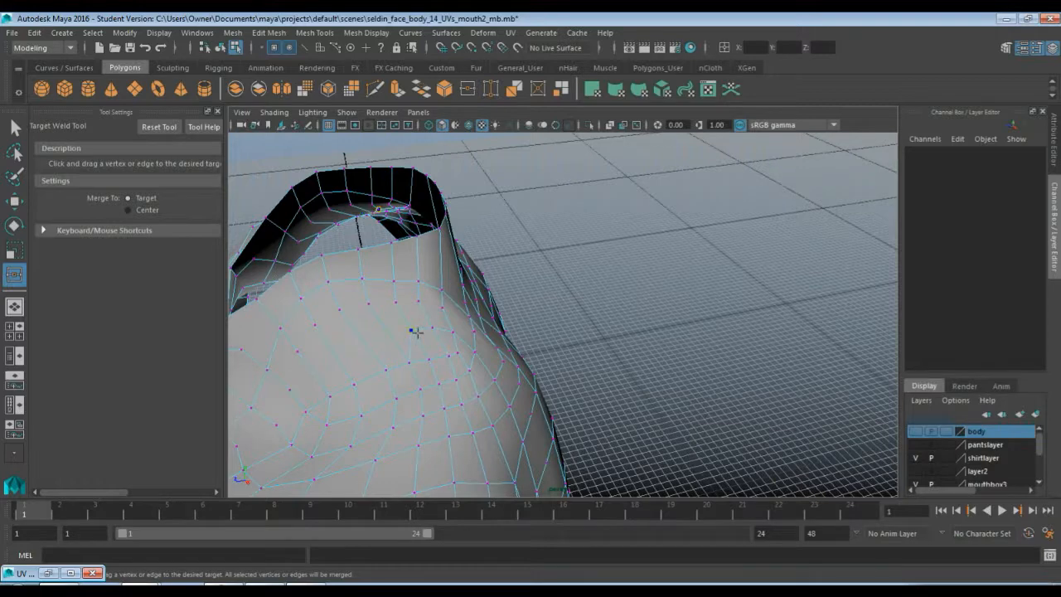
pyautogui.moveTo(434, 332); pyautogui.dragTo(433, 330)
pyautogui.moveTo(459, 357); pyautogui.dragTo(458, 356)
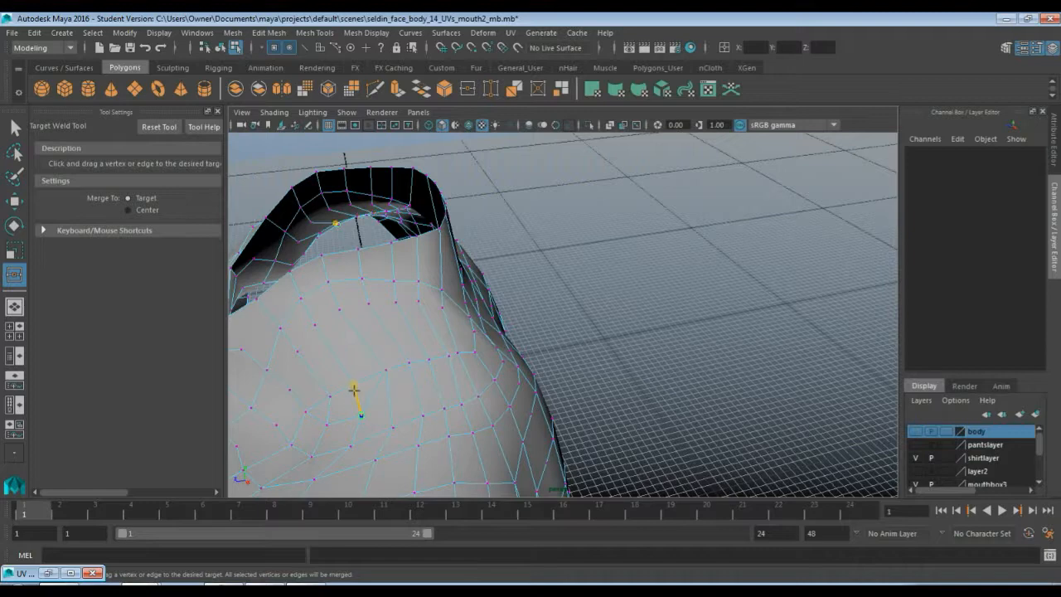
pyautogui.moveTo(354, 388); pyautogui.dragTo(354, 388)
pyautogui.keyDown('alt'); pyautogui.moveTo(355, 392); pyautogui.dragTo(548, 388); pyautogui.keyUp('alt')
pyautogui.press('q')
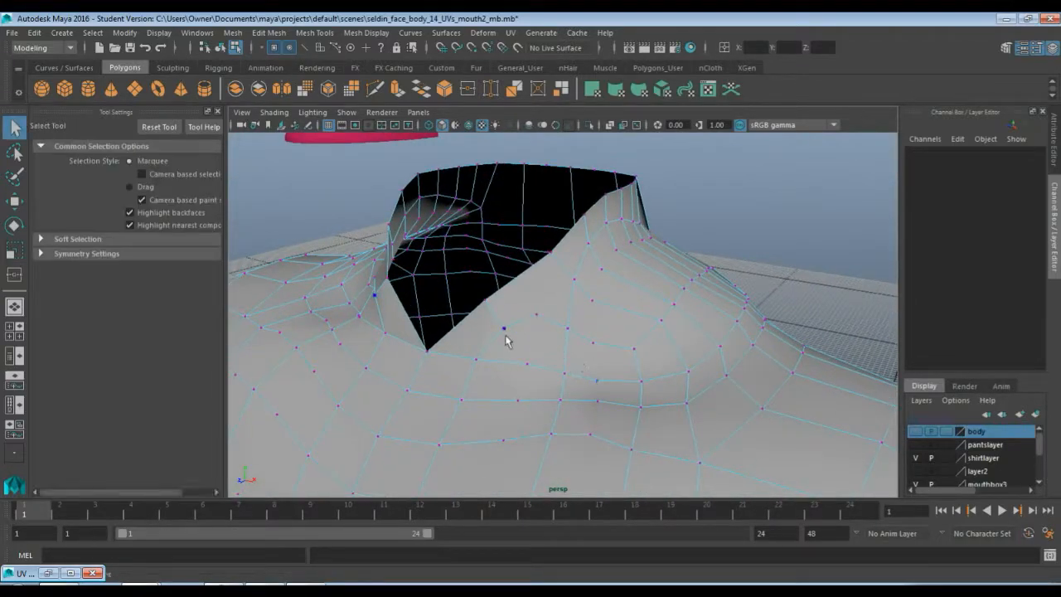
# Select and delete two leftover vertices on the chest beside the neck opening
pyautogui.keyDown('alt'); pyautogui.moveTo(423, 376); pyautogui.dragTo(463, 370); pyautogui.keyUp('alt')
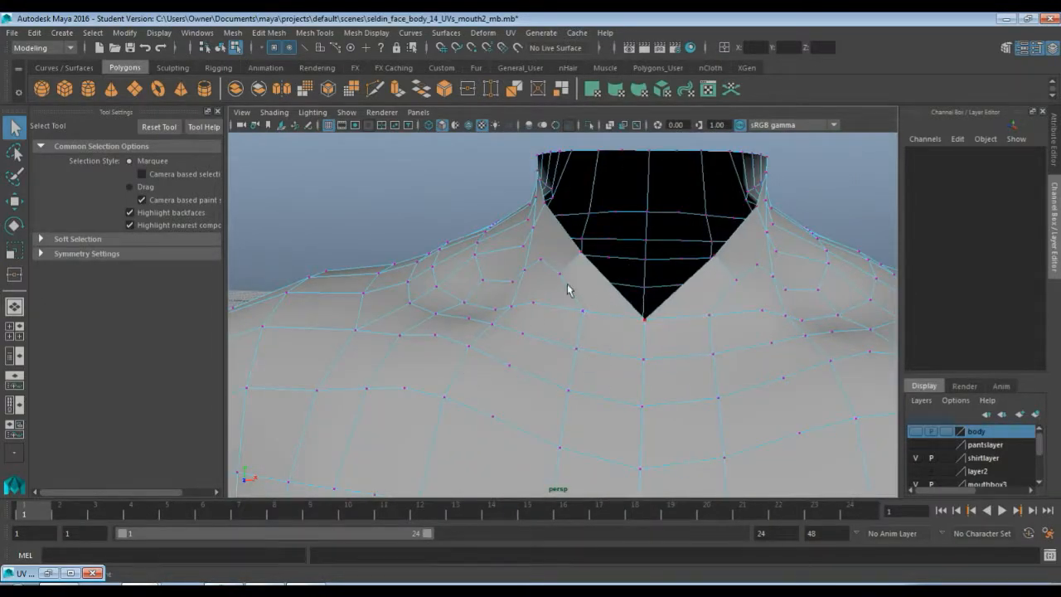
pyautogui.click(763, 311)
pyautogui.press('Delete')
pyautogui.click(720, 325)
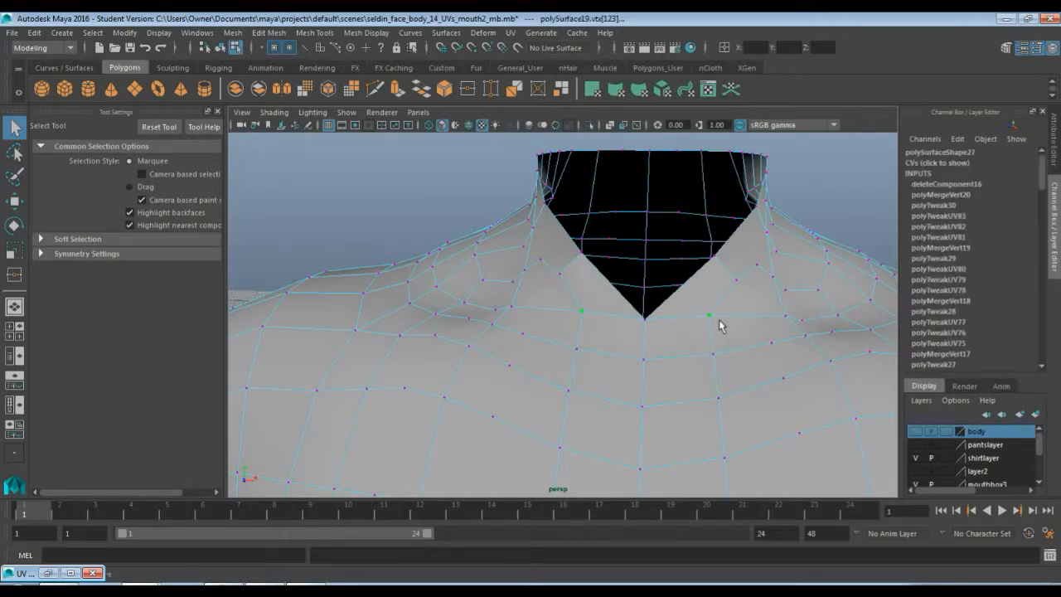
pyautogui.press('Delete')
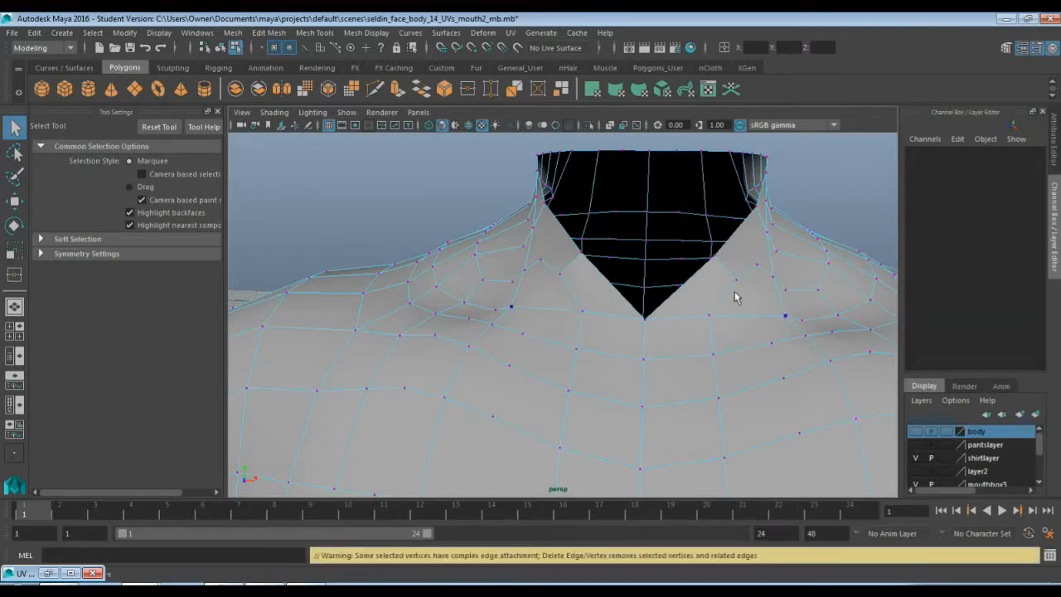
# Select all torso vertices and delete them to clean out stray two-edge vertices
pyautogui.scroll(-10, 702, 365)
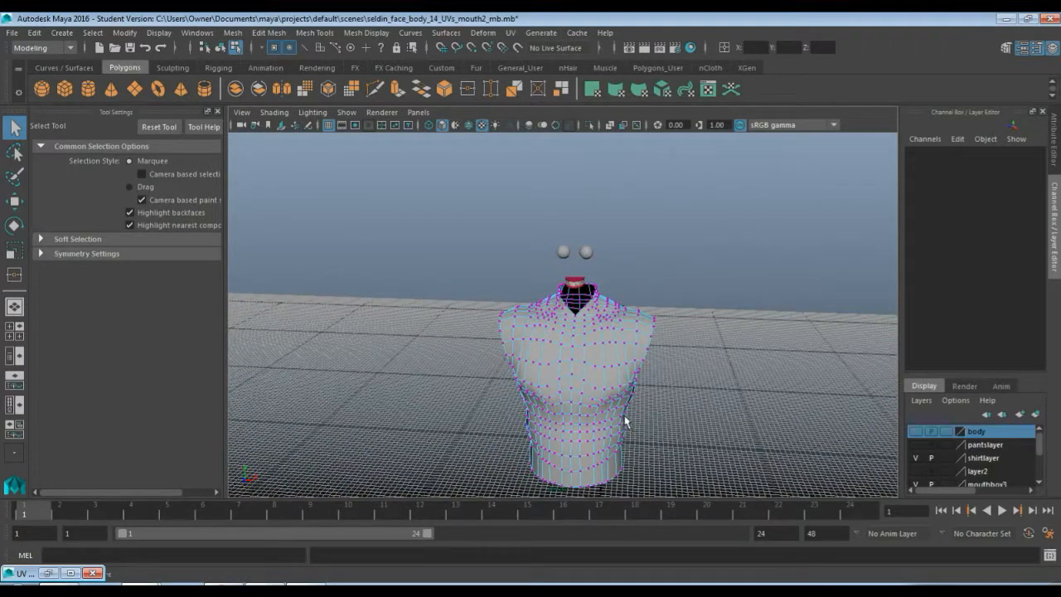
pyautogui.scroll(2, 510, 323)
pyautogui.moveTo(444, 236); pyautogui.dragTo(699, 516)
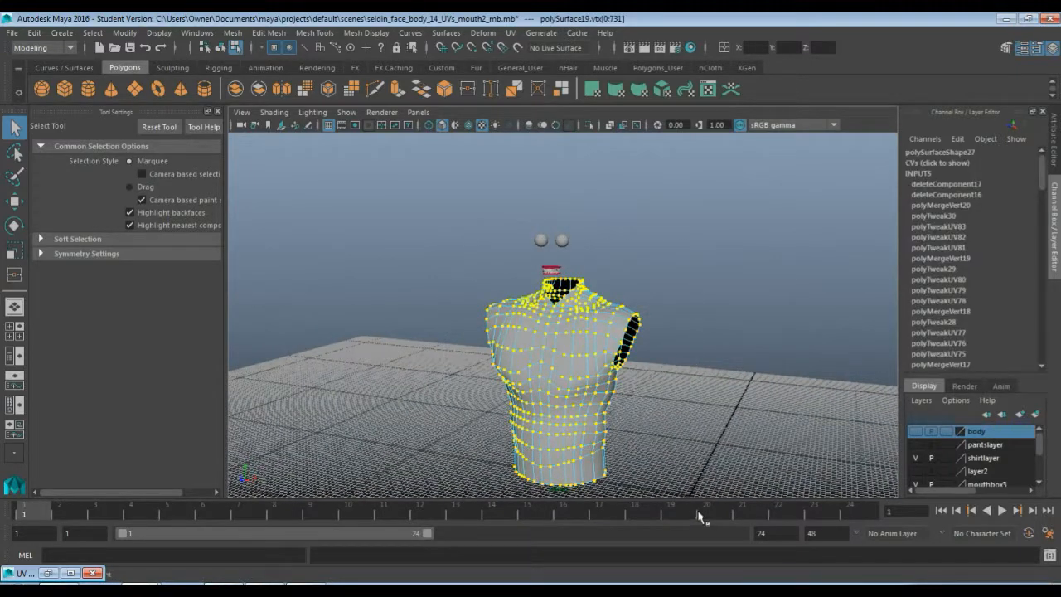
pyautogui.press('Delete')
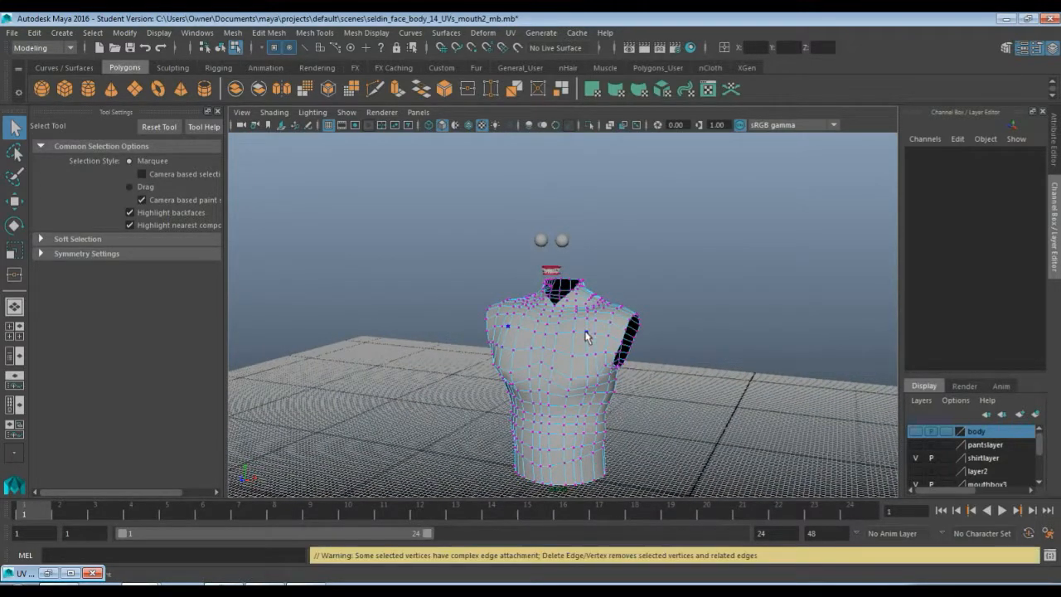
# Switch to edge mode, select the stray edges on the chest and delete them
pyautogui.scroll(8, 586, 335)
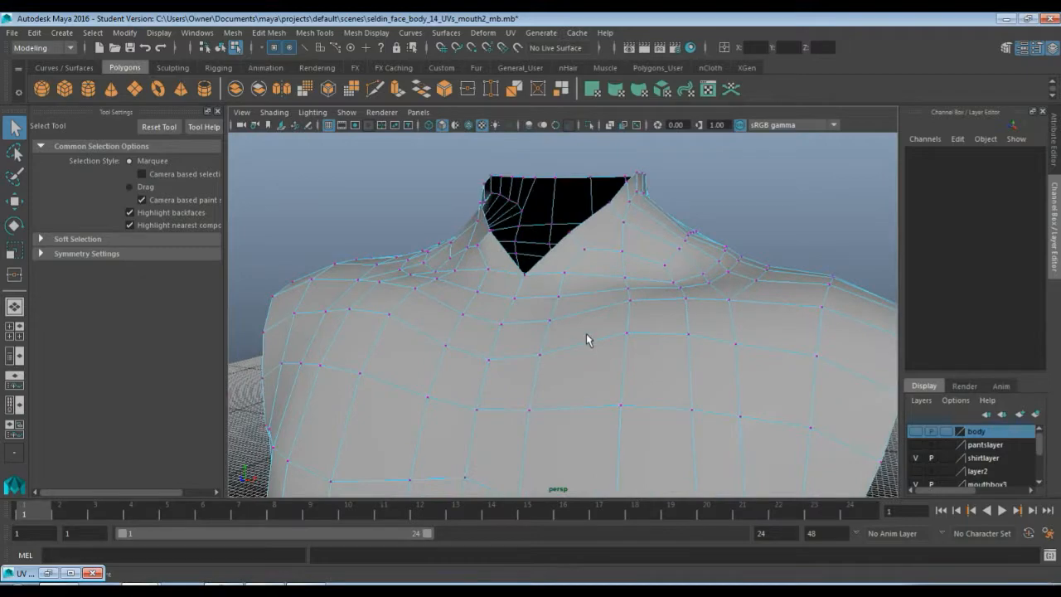
pyautogui.keyDown('alt'); pyautogui.moveTo(586, 333); pyautogui.dragTo(595, 248); pyautogui.keyUp('alt')
pyautogui.keyDown('alt'); pyautogui.moveTo(574, 292); pyautogui.dragTo(550, 293); pyautogui.keyUp('alt')
pyautogui.press('F10')
pyautogui.click(538, 285)
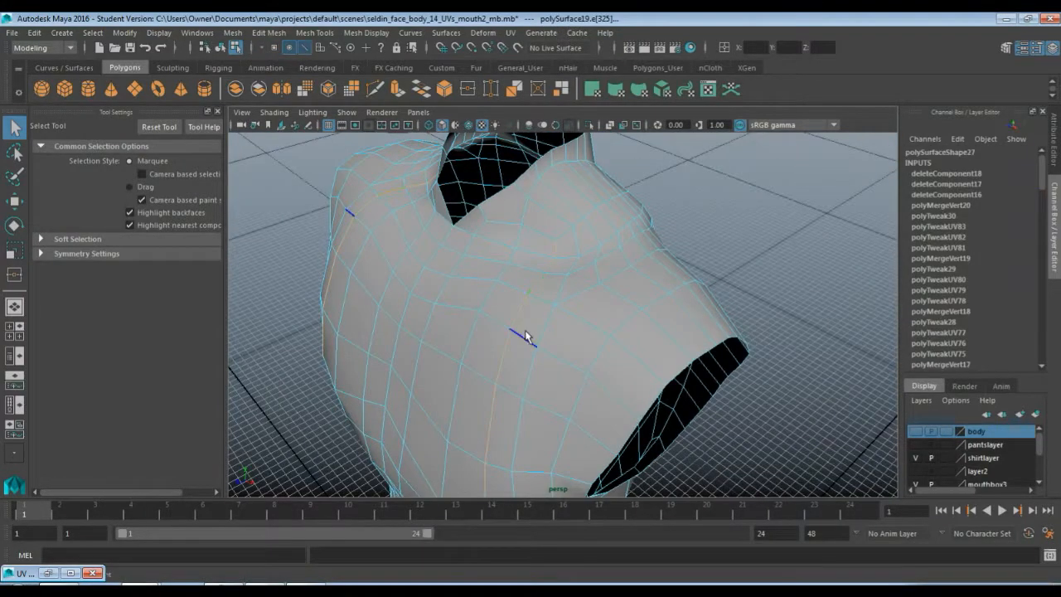
pyautogui.keyDown('alt'); pyautogui.moveTo(525, 336); pyautogui.dragTo(568, 350); pyautogui.keyUp('alt')
pyautogui.scroll(-5, 568, 345)
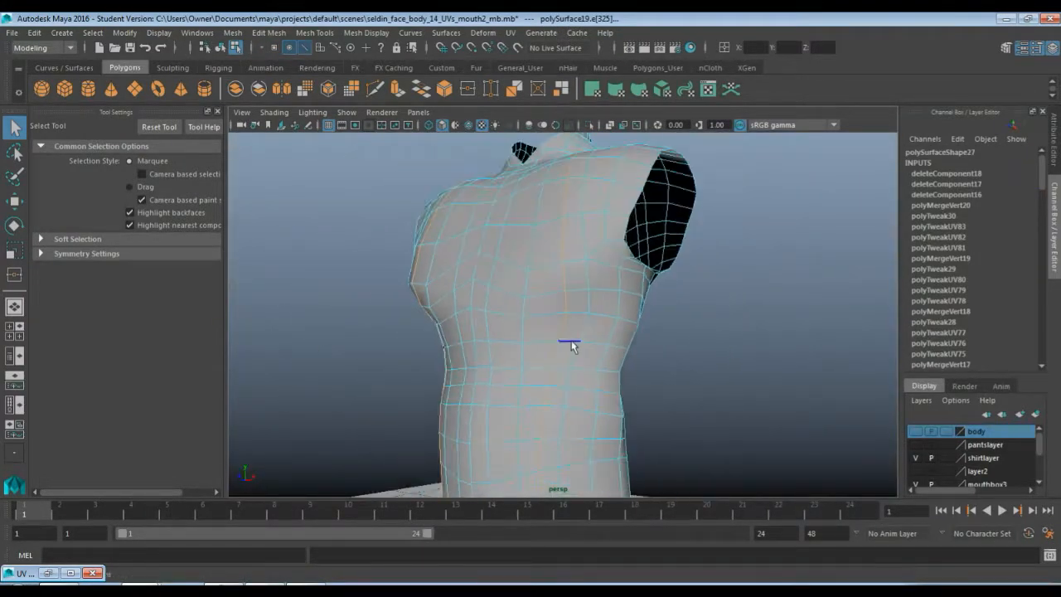
pyautogui.keyDown('alt'); pyautogui.moveTo(582, 308); pyautogui.dragTo(621, 279); pyautogui.keyUp('alt')
pyautogui.scroll(6, 635, 285)
pyautogui.scroll(-5, 626, 272)
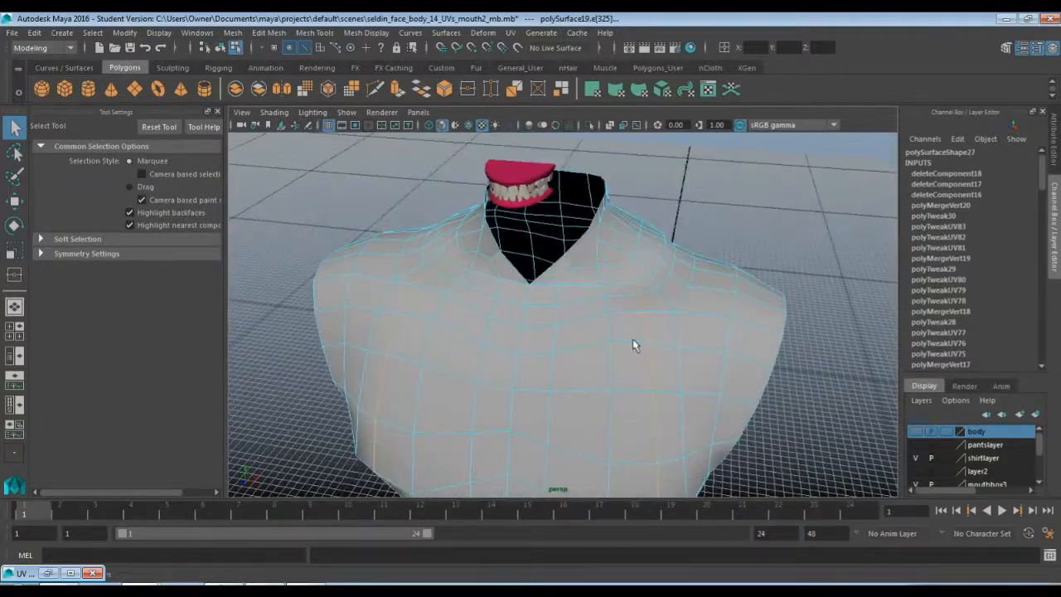
pyautogui.keyDown('alt'); pyautogui.moveTo(632, 348); pyautogui.dragTo(598, 337); pyautogui.keyUp('alt')
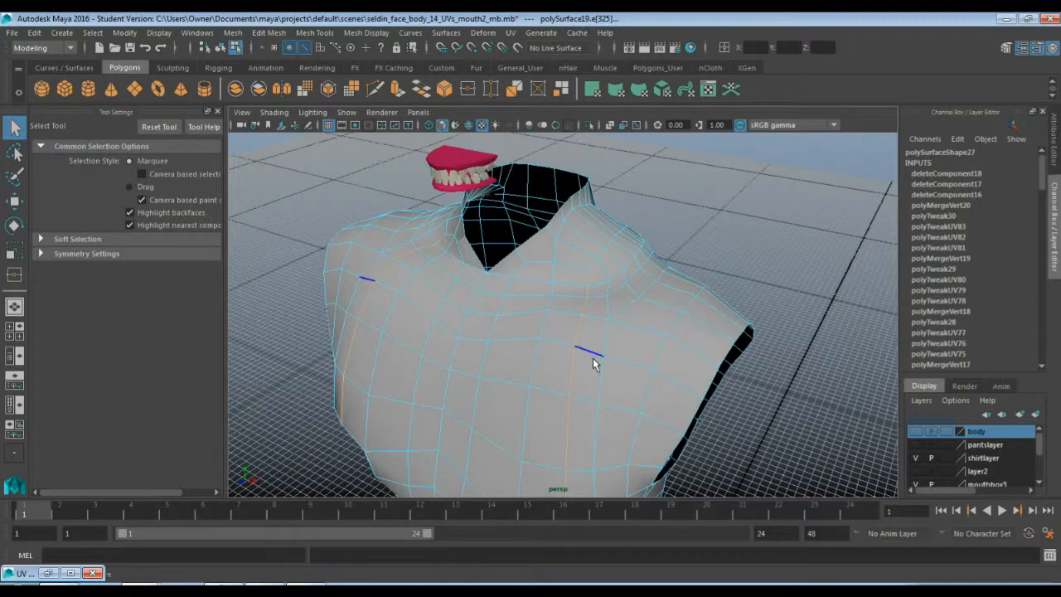
pyautogui.press('Delete')
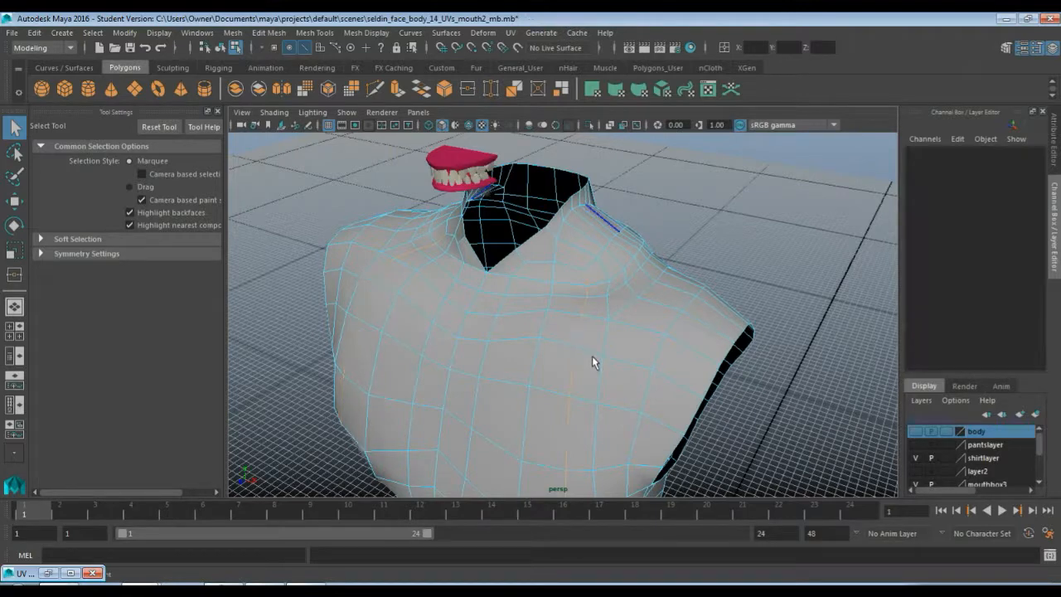
# Select the leftover edges near the shoulder and back and delete them
pyautogui.scroll(3, 581, 320)
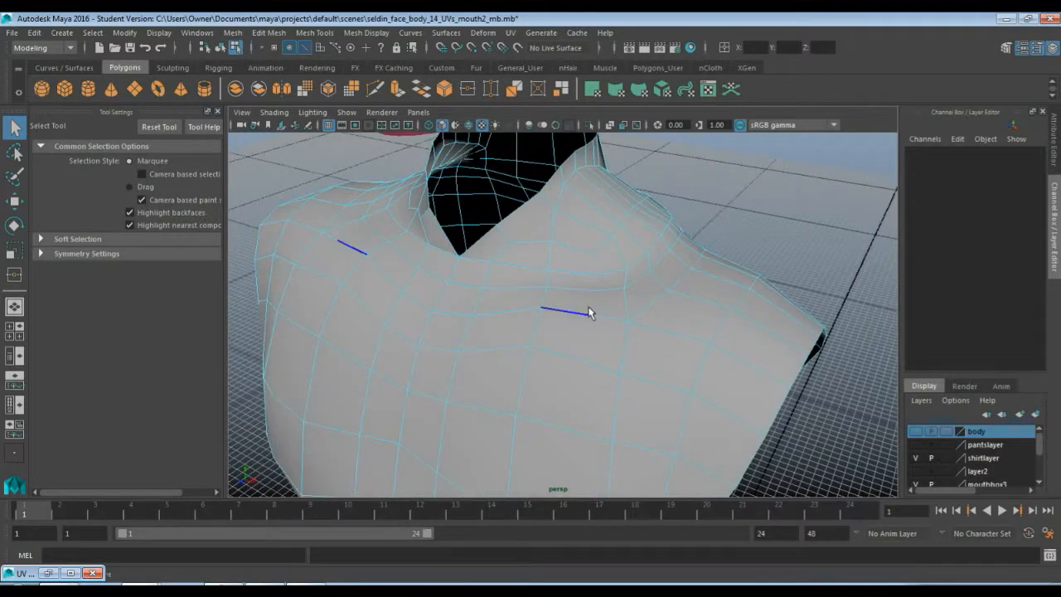
pyautogui.scroll(3, 590, 312)
pyautogui.keyDown('alt'); pyautogui.moveTo(589, 284); pyautogui.dragTo(453, 270); pyautogui.keyUp('alt')
pyautogui.click(445, 256)
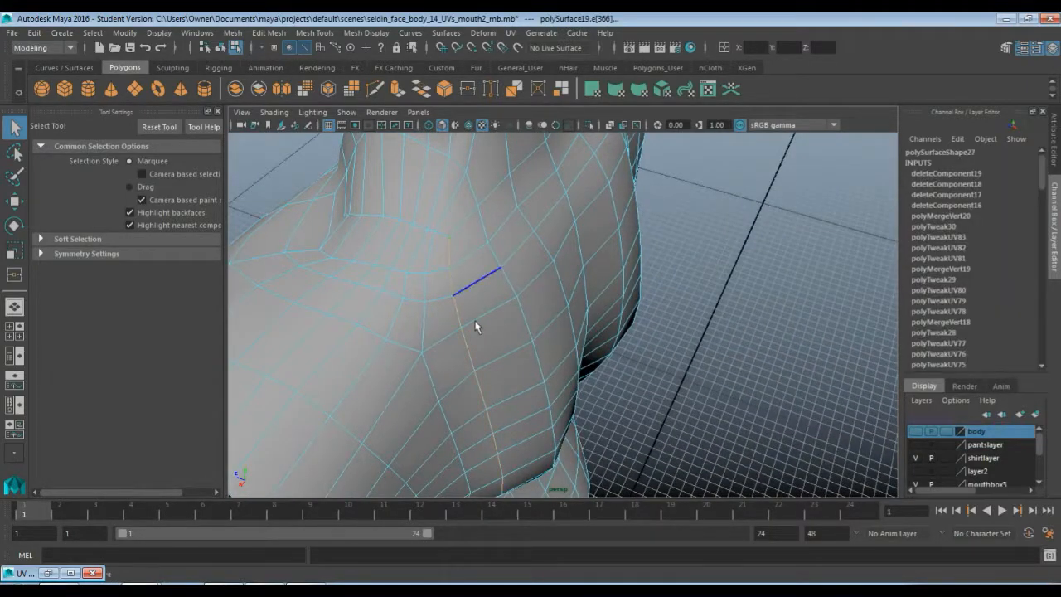
pyautogui.keyDown('alt'); pyautogui.moveTo(477, 325); pyautogui.dragTo(452, 265); pyautogui.keyUp('alt')
pyautogui.keyDown('alt'); pyautogui.moveTo(478, 383); pyautogui.dragTo(499, 351); pyautogui.keyUp('alt')
pyautogui.press('Delete')
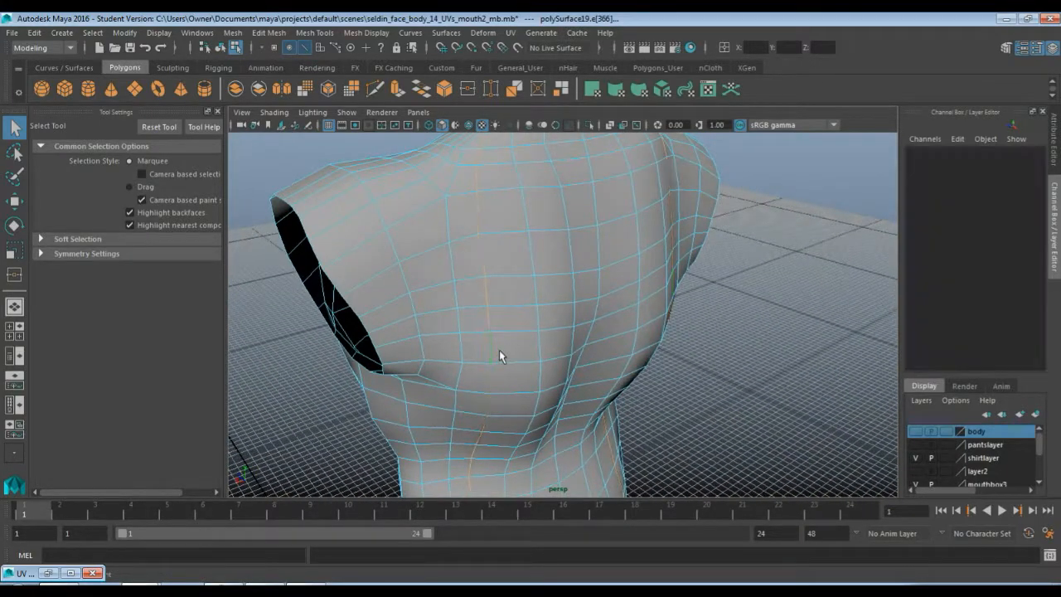
# Select and delete another stray edge on the upper back
pyautogui.keyDown('alt'); pyautogui.moveTo(497, 295); pyautogui.dragTo(564, 340); pyautogui.keyUp('alt')
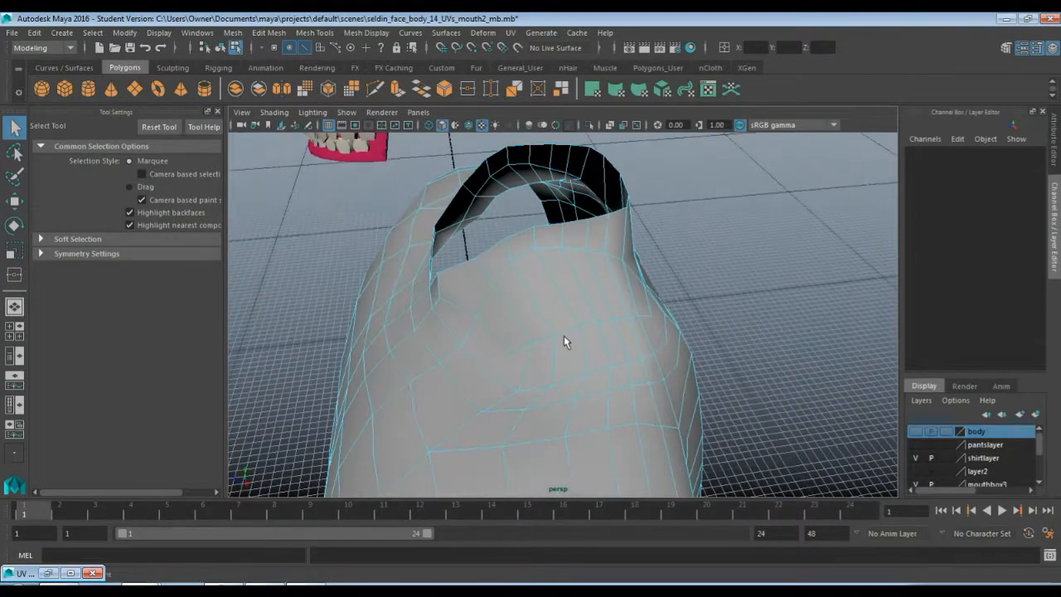
pyautogui.click(521, 350)
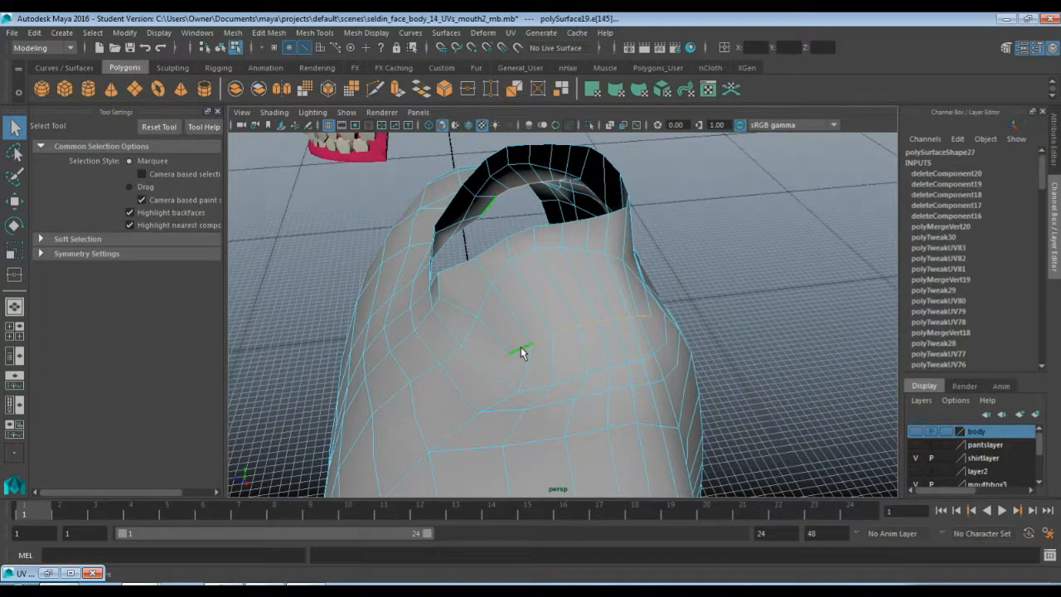
pyautogui.press('Delete')
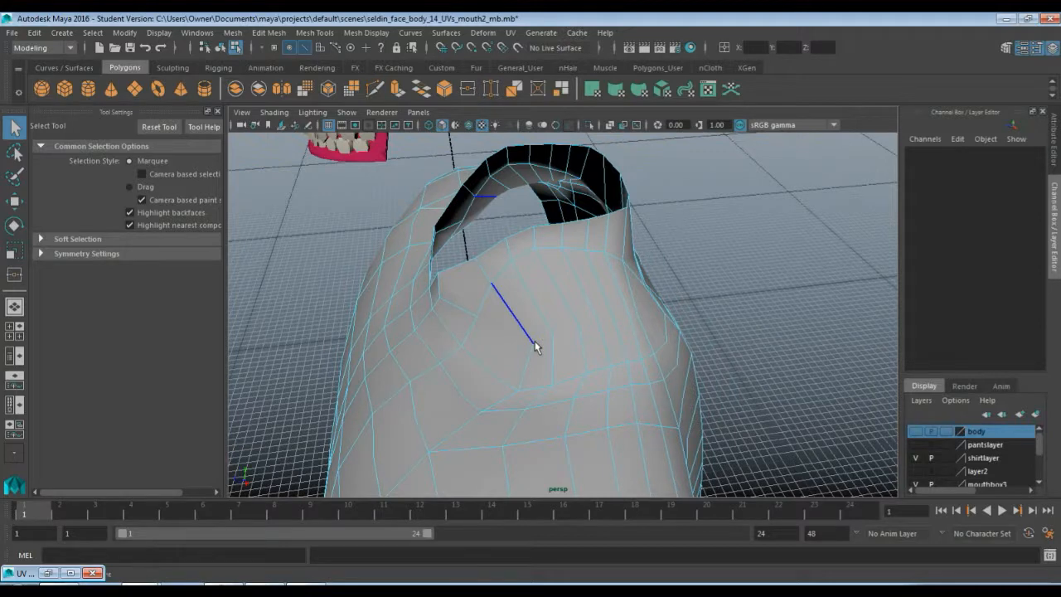
# Switch to vertex mode, select all torso vertices and delete to remove leftover stray vertices
pyautogui.press('F9')
pyautogui.keyDown('alt'); pyautogui.moveTo(493, 382); pyautogui.dragTo(545, 361); pyautogui.keyUp('alt')
pyautogui.scroll(-8, 546, 362)
pyautogui.scroll(-5, 541, 402)
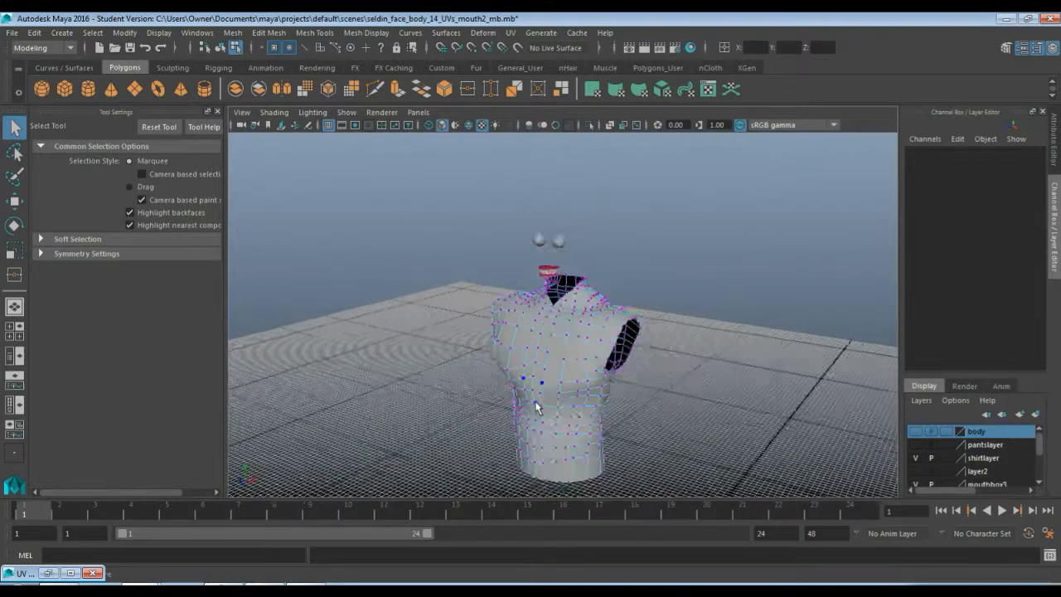
pyautogui.moveTo(479, 232); pyautogui.dragTo(659, 483)
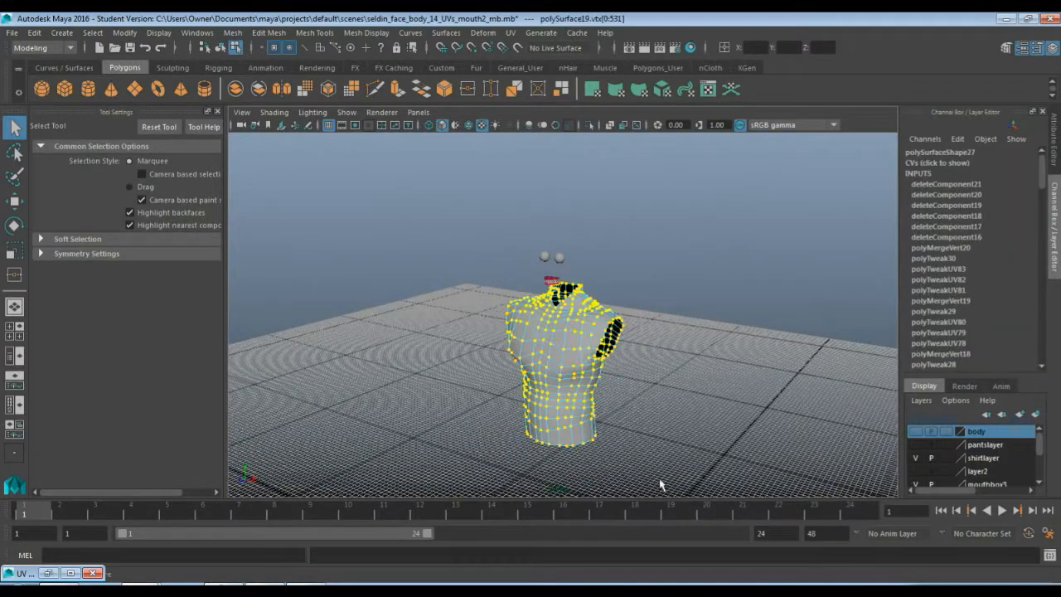
pyautogui.press('Delete')
# Zoom in on the neck, switch to the Move tool and drag a vertex near the neckline to even out the mesh
pyautogui.scroll(5, 652, 414)
pyautogui.scroll(8, 652, 420)
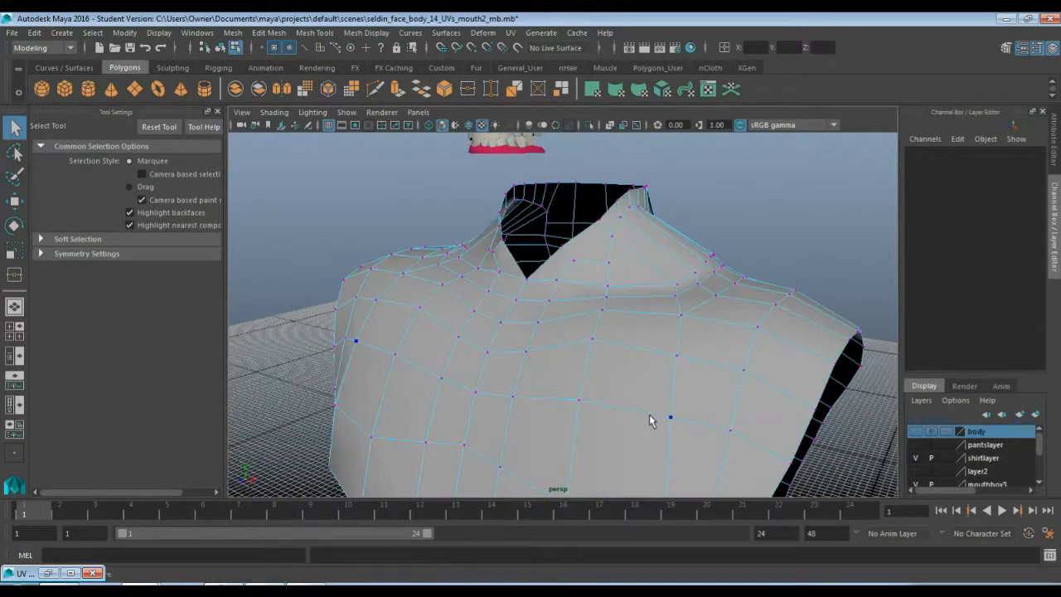
pyautogui.keyDown('alt'); pyautogui.moveTo(651, 422); pyautogui.dragTo(607, 413); pyautogui.keyUp('alt')
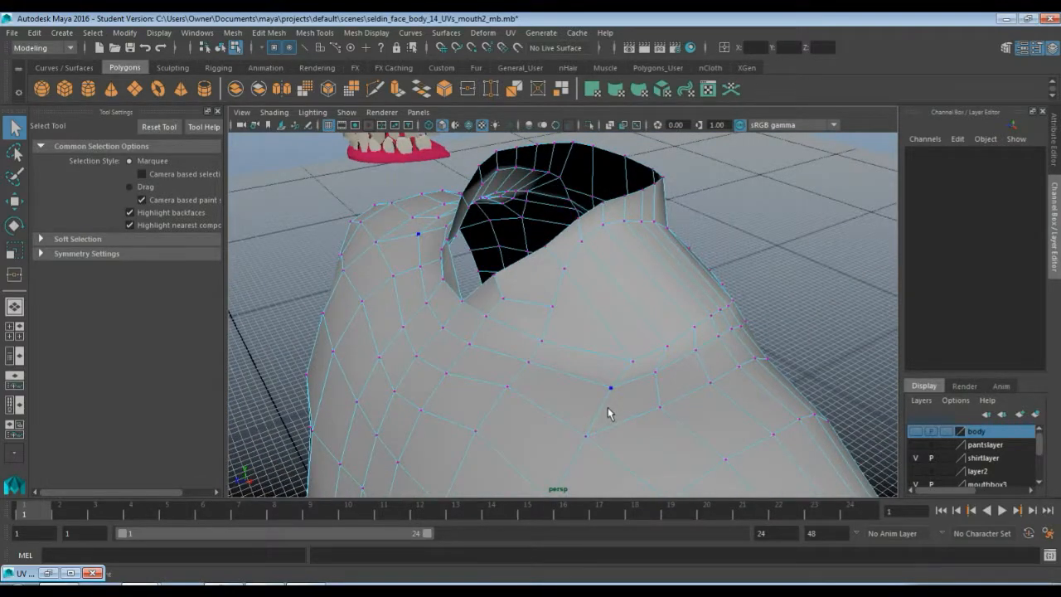
pyautogui.keyDown('alt'); pyautogui.moveTo(631, 414); pyautogui.dragTo(653, 311); pyautogui.keyUp('alt')
pyautogui.click(700, 367)
pyautogui.press('w')
pyautogui.click(749, 329)
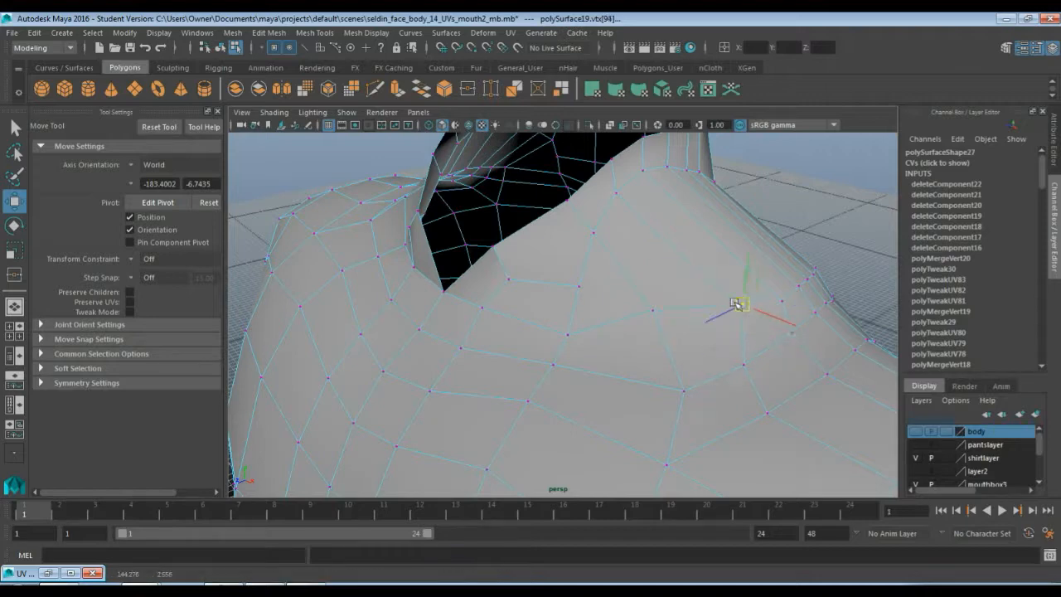
pyautogui.keyDown('alt'); pyautogui.moveTo(747, 332); pyautogui.dragTo(674, 349); pyautogui.keyUp('alt')
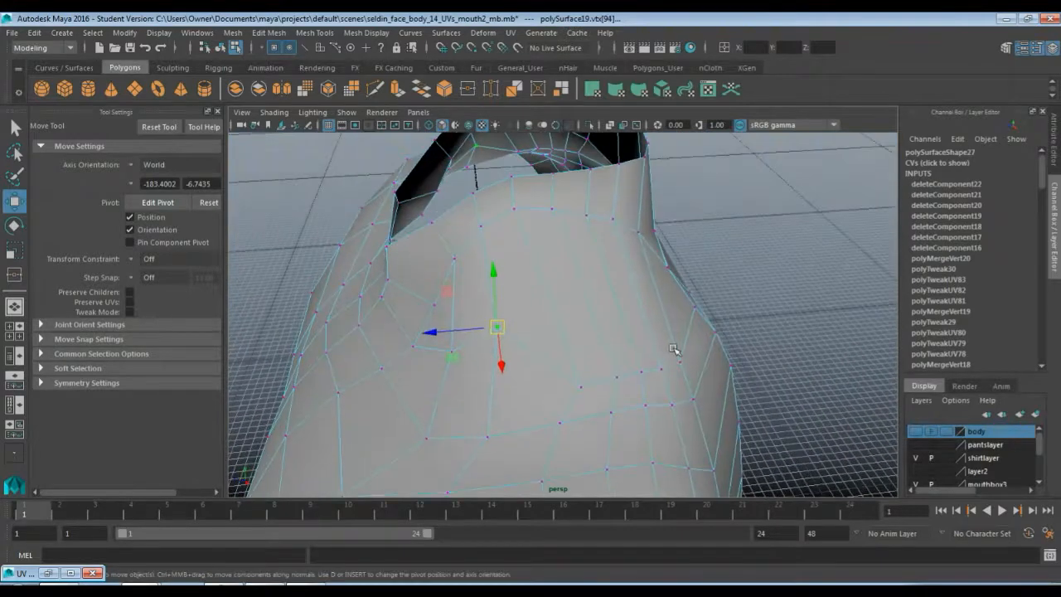
# Move several chest vertices below the neckline upward to smooth the edge flow
pyautogui.click(585, 388)
pyautogui.moveTo(586, 387); pyautogui.dragTo(563, 309)
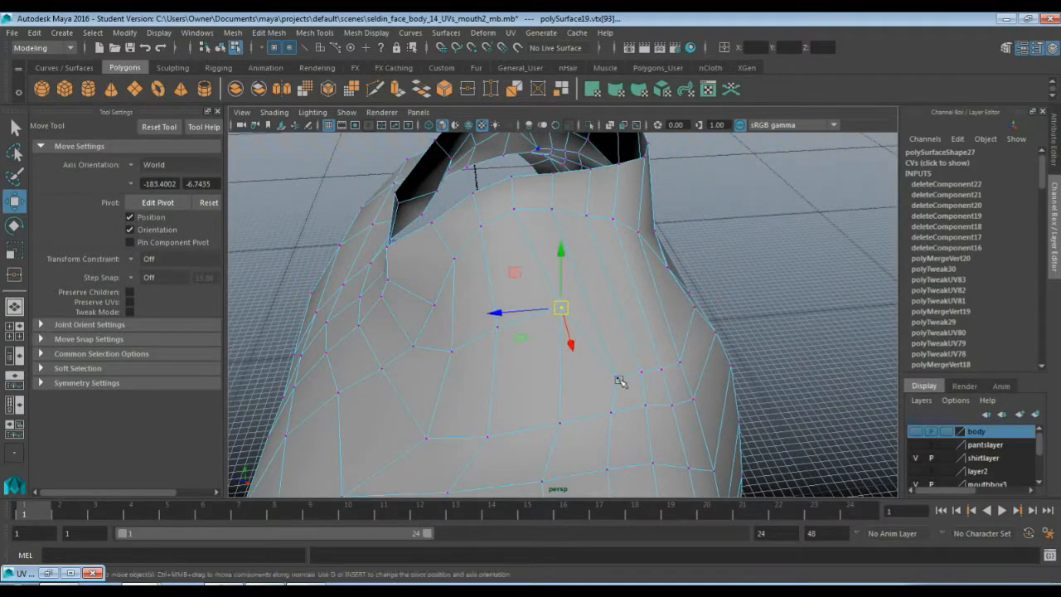
pyautogui.click(618, 379)
pyautogui.moveTo(618, 379); pyautogui.dragTo(602, 296)
pyautogui.click(641, 373)
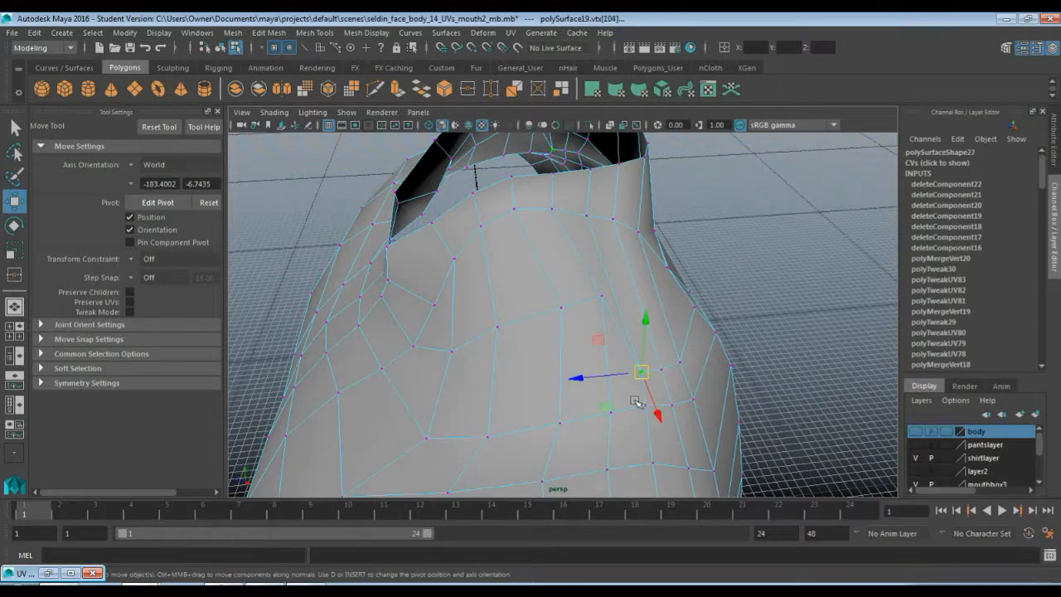
pyautogui.keyDown('alt'); pyautogui.moveTo(635, 402); pyautogui.dragTo(544, 392); pyautogui.keyUp('alt')
pyautogui.moveTo(412, 368); pyautogui.dragTo(437, 299)
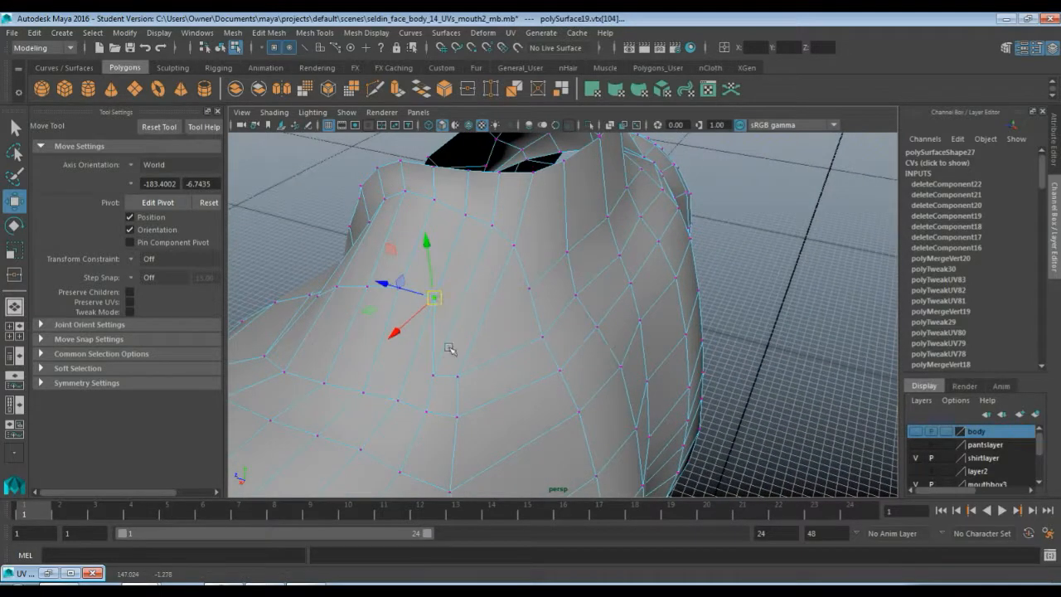
pyautogui.click(431, 375)
pyautogui.moveTo(432, 375); pyautogui.dragTo(453, 316)
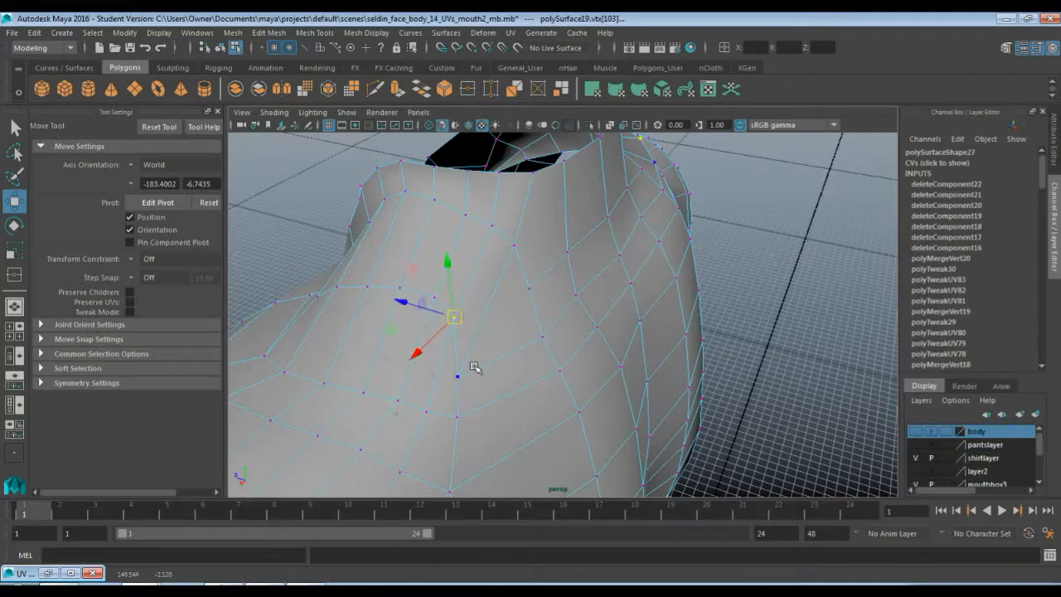
pyautogui.click(457, 376)
pyautogui.moveTo(456, 375); pyautogui.dragTo(491, 338)
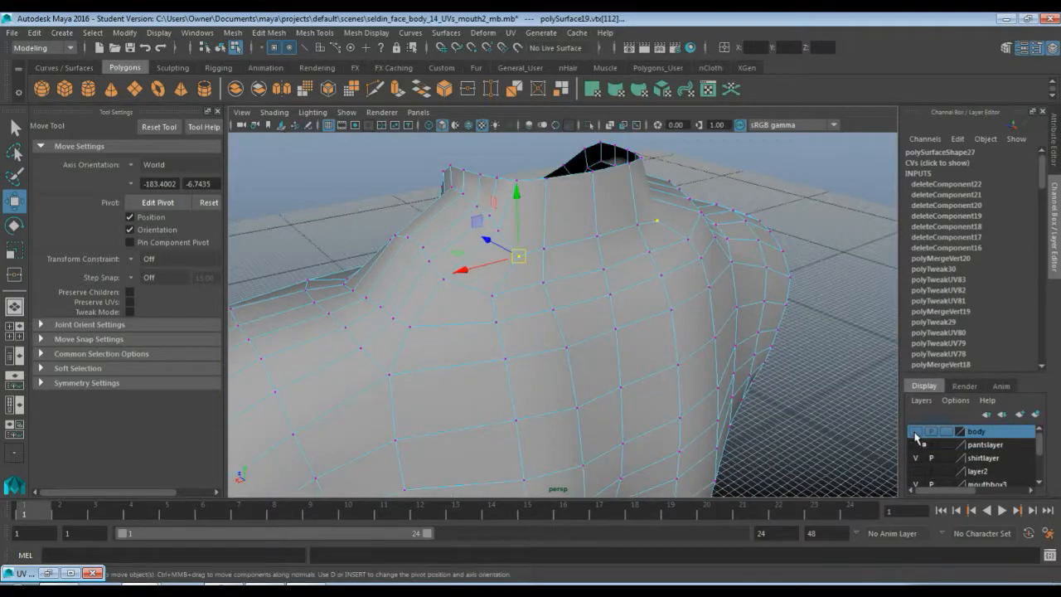
# Show the body layer and nudge the front chest vertices so the mesh follows the neck
pyautogui.click(915, 434)
pyautogui.keyDown('alt'); pyautogui.moveTo(530, 367); pyautogui.dragTo(552, 387); pyautogui.keyUp('alt')
pyautogui.click(504, 399)
pyautogui.click(489, 334)
pyautogui.click(514, 368)
pyautogui.click(570, 302)
pyautogui.keyDown('alt'); pyautogui.moveTo(572, 305); pyautogui.dragTo(485, 337); pyautogui.keyUp('alt')
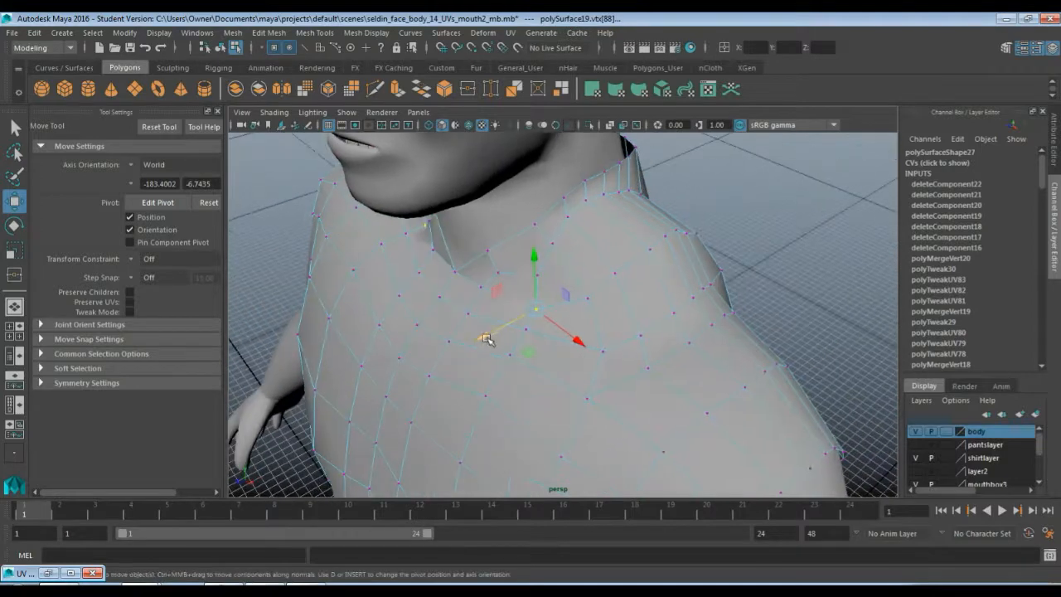
pyautogui.click(531, 278)
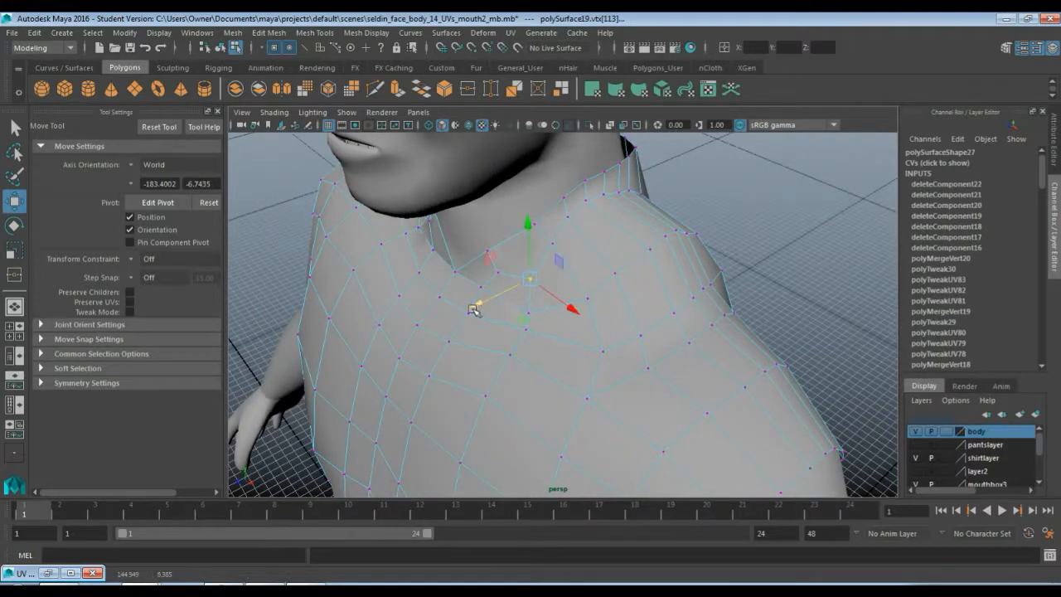
pyautogui.keyDown('alt'); pyautogui.moveTo(476, 304); pyautogui.dragTo(516, 293); pyautogui.keyUp('alt')
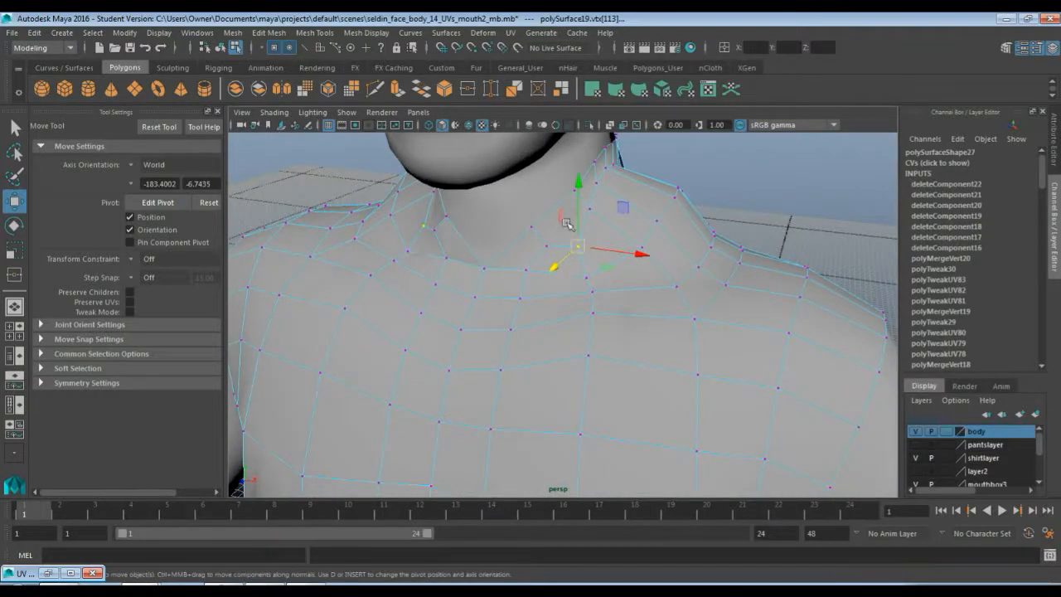
pyautogui.keyDown('alt'); pyautogui.moveTo(564, 284); pyautogui.dragTo(570, 263); pyautogui.keyUp('alt')
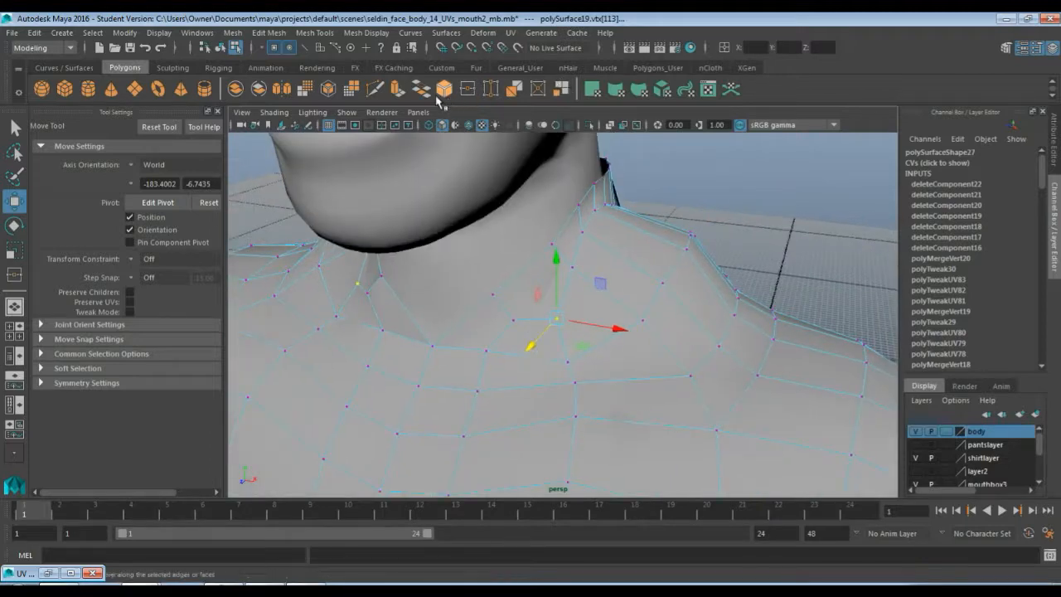
# Use the Multi-Cut tool to add new edges across the chest just below the neck
pyautogui.click(377, 90)
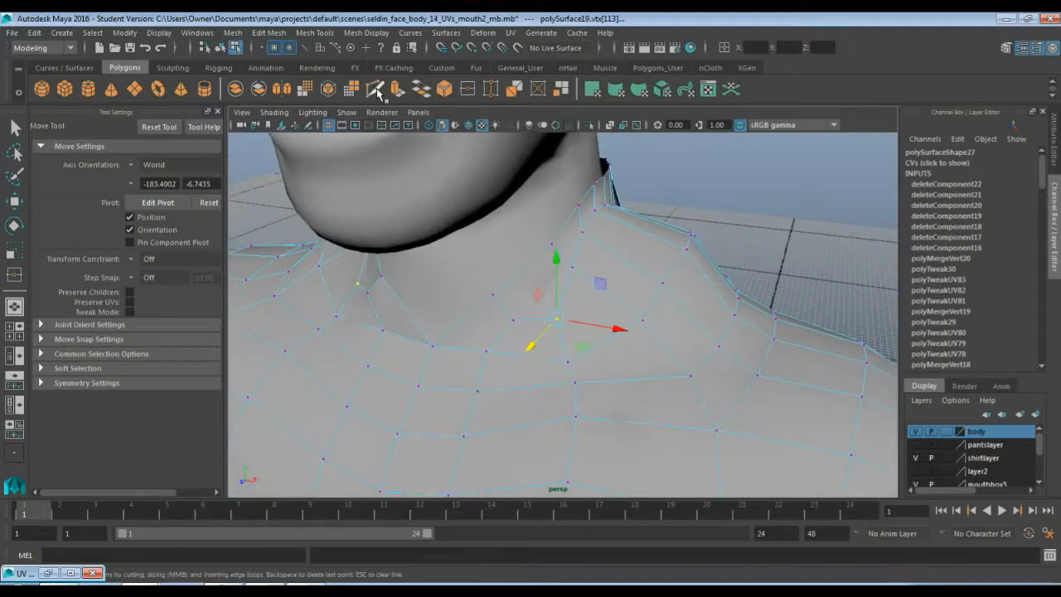
pyautogui.click(556, 318)
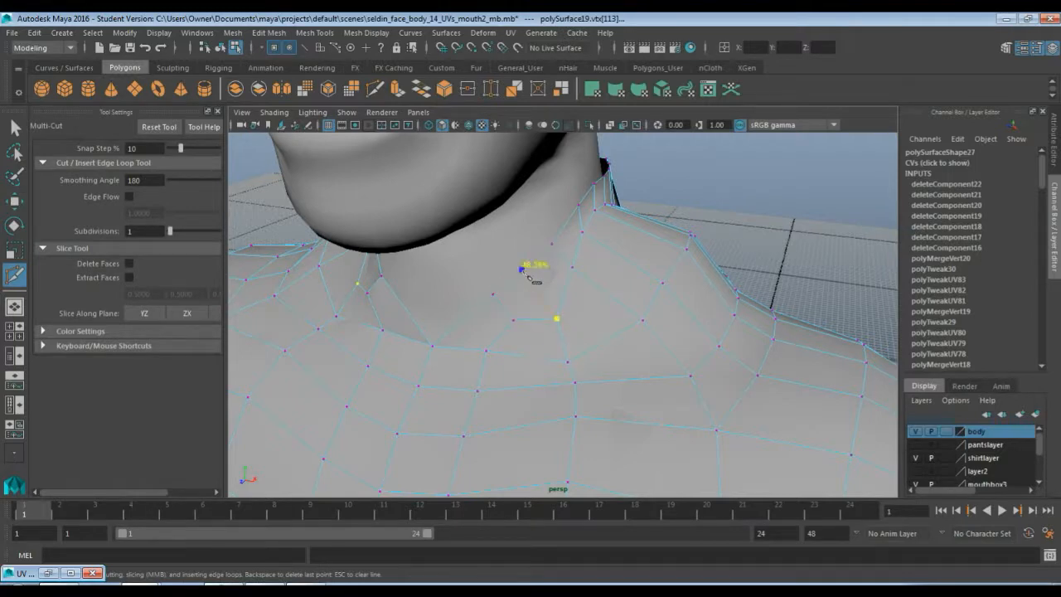
pyautogui.rightClick(523, 273)
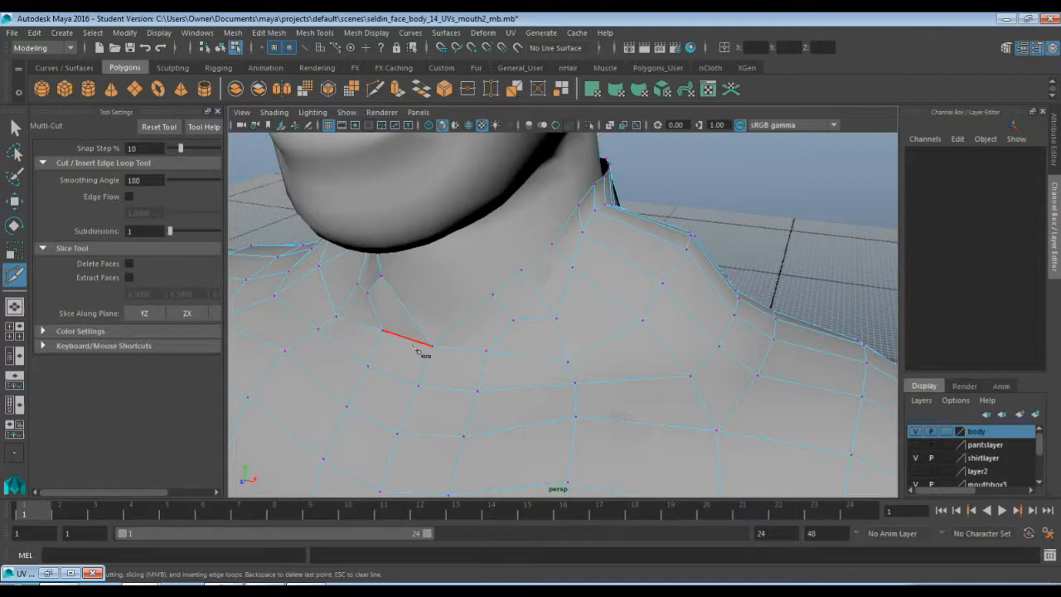
pyautogui.keyDown('alt'); pyautogui.moveTo(414, 344); pyautogui.dragTo(527, 346); pyautogui.keyUp('alt')
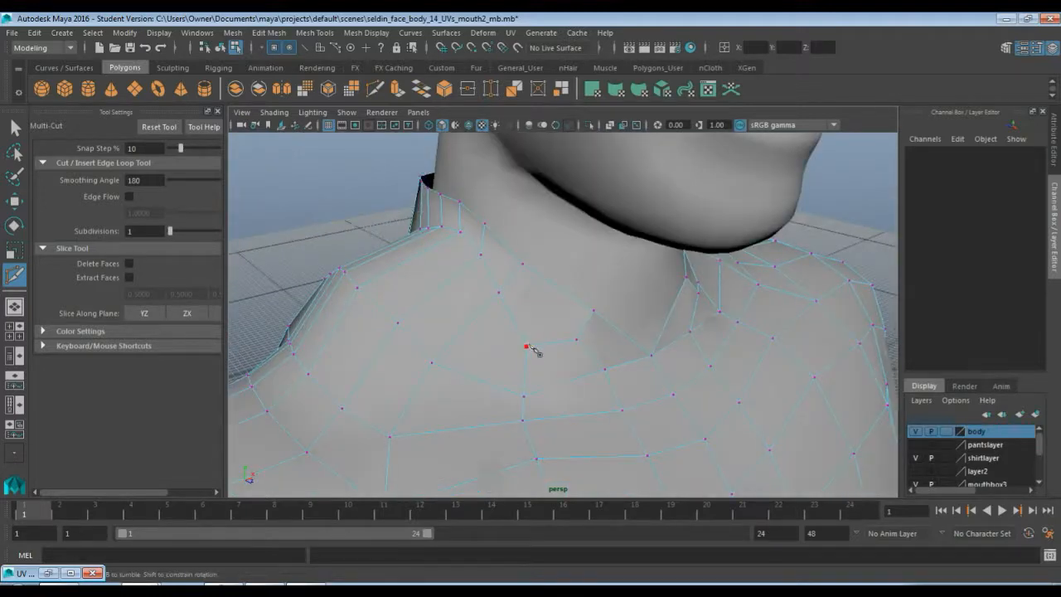
pyautogui.click(525, 347)
pyautogui.rightClick(559, 292)
pyautogui.press('q')
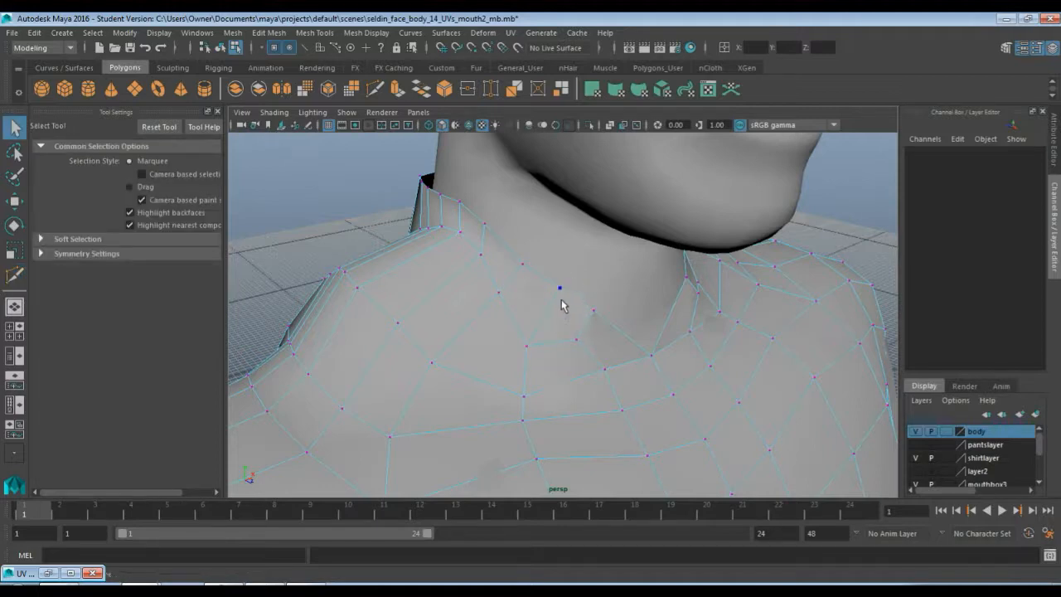
# Move the new and surrounding vertices at the front of the collar to even out their spacing
pyautogui.click(560, 290)
pyautogui.keyDown('alt'); pyautogui.moveTo(613, 310); pyautogui.dragTo(555, 305); pyautogui.keyUp('alt')
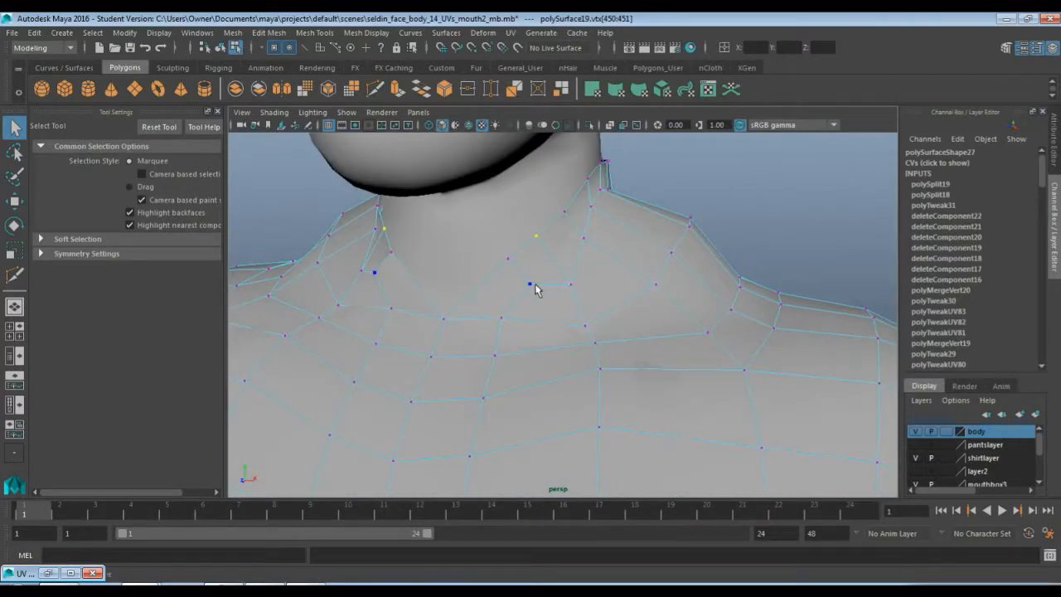
pyautogui.press('w')
pyautogui.moveTo(534, 286); pyautogui.dragTo(569, 301)
pyautogui.click(572, 285)
pyautogui.click(532, 335)
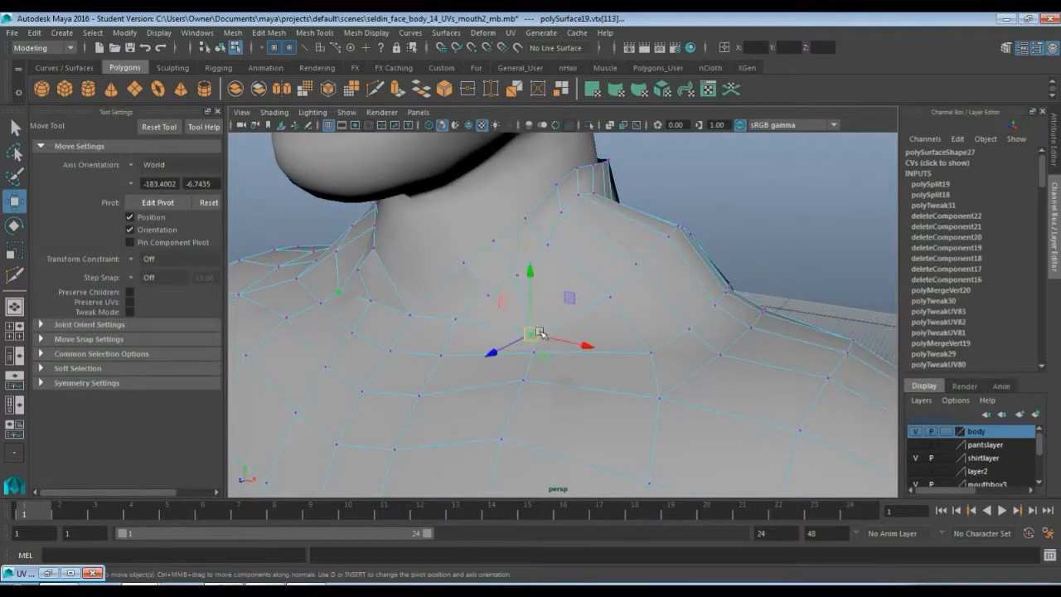
pyautogui.moveTo(534, 336); pyautogui.dragTo(535, 325)
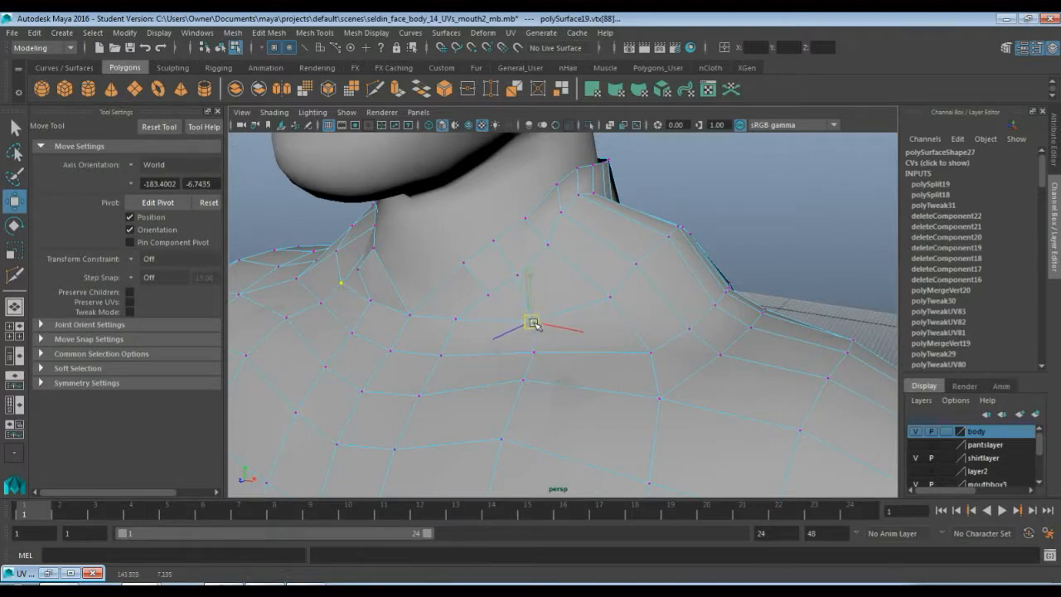
pyautogui.click(607, 296)
pyautogui.keyDown('alt'); pyautogui.moveTo(601, 290); pyautogui.dragTo(590, 302); pyautogui.keyUp('alt')
pyautogui.click(444, 300)
pyautogui.moveTo(443, 300); pyautogui.dragTo(443, 294)
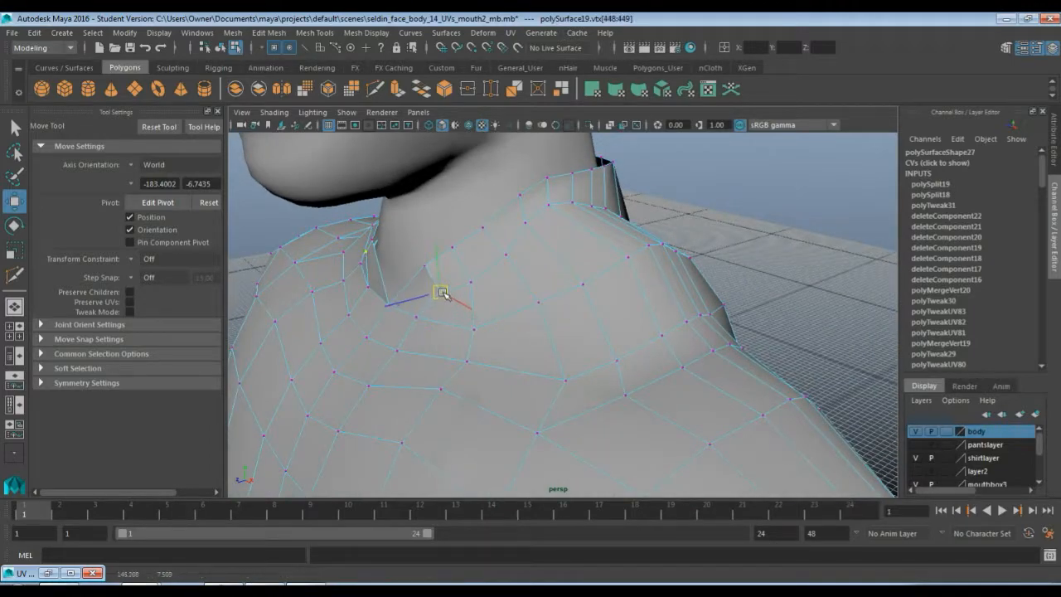
pyautogui.keyDown('alt'); pyautogui.moveTo(516, 298); pyautogui.dragTo(450, 287); pyautogui.keyUp('alt')
pyautogui.moveTo(450, 287); pyautogui.dragTo(512, 235, button='right')
# Switch to edge mode, select the edge loop on the upper shoulder and delete it
pyautogui.scroll(-5, 514, 235)
pyautogui.keyDown('alt'); pyautogui.moveTo(514, 234); pyautogui.dragTo(531, 241); pyautogui.keyUp('alt')
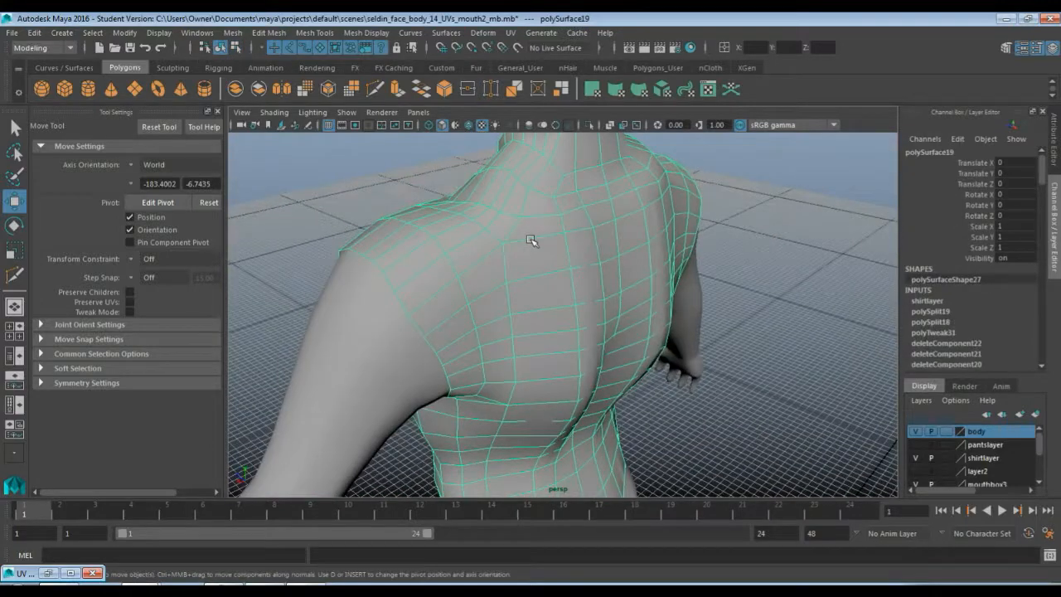
pyautogui.rightClick(547, 239)
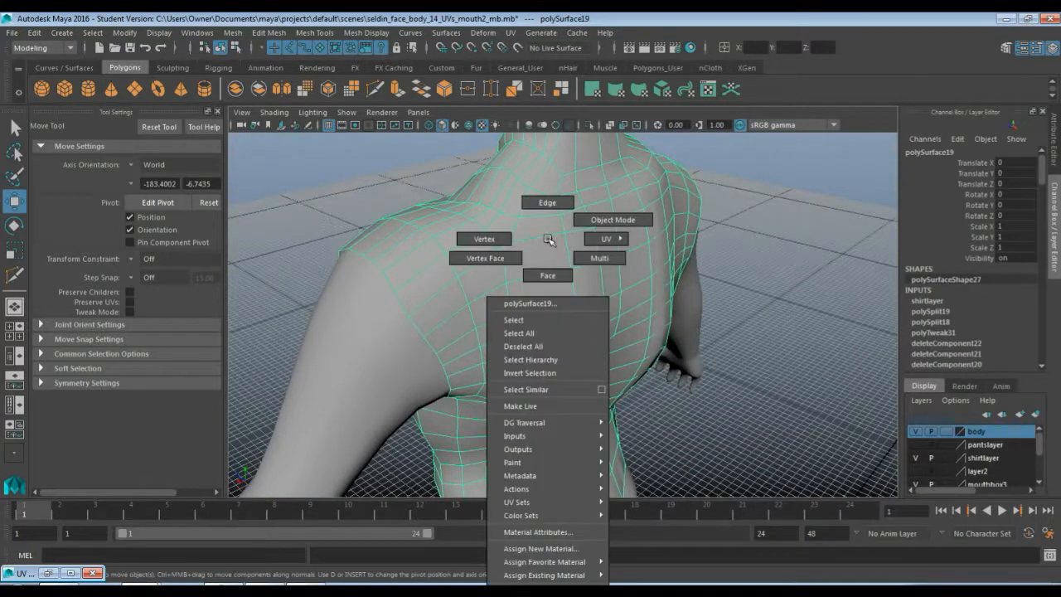
pyautogui.keyDown('alt'); pyautogui.moveTo(550, 240); pyautogui.dragTo(533, 221); pyautogui.keyUp('alt')
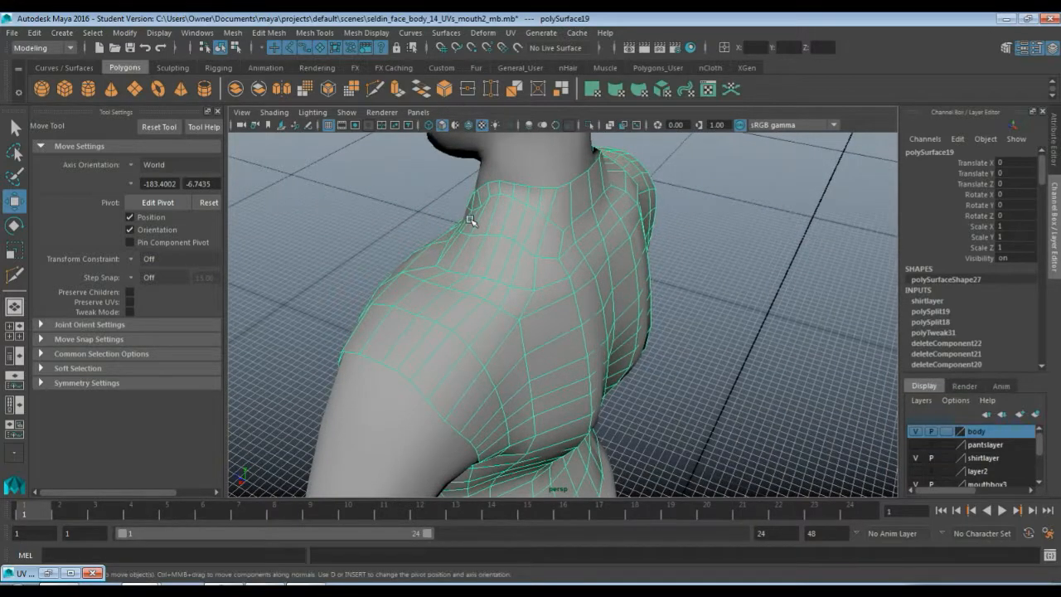
pyautogui.moveTo(470, 220); pyautogui.dragTo(479, 191, button='right')
pyautogui.doubleClick(538, 204)
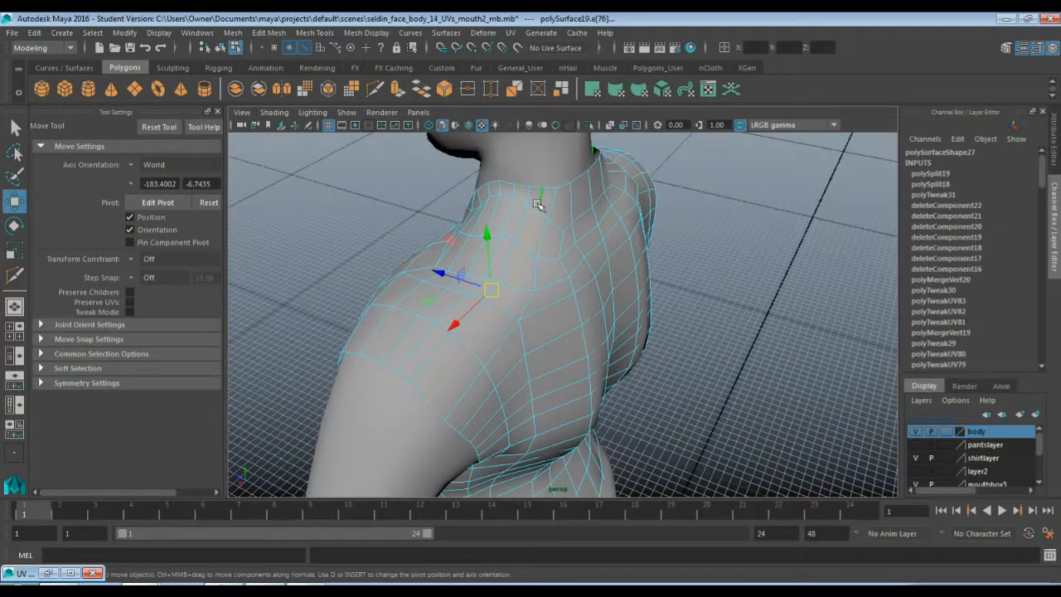
pyautogui.press('Delete')
# Select the stray edges on the side of the torso and delete them
pyautogui.keyDown('alt'); pyautogui.moveTo(471, 277); pyautogui.dragTo(512, 258); pyautogui.keyUp('alt')
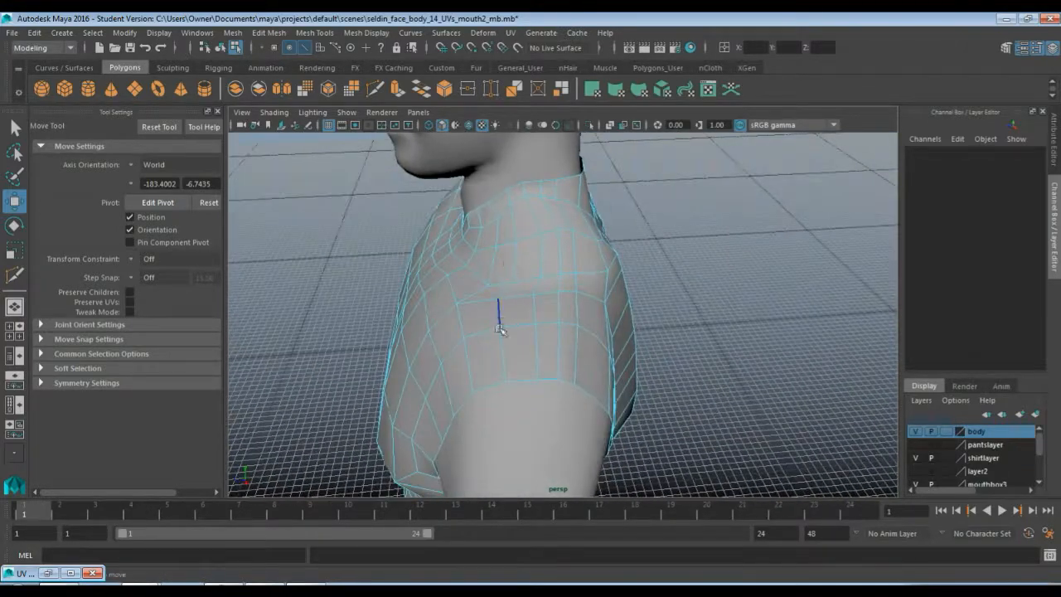
pyautogui.click(505, 352)
pyautogui.click(552, 349)
pyautogui.click(552, 349)
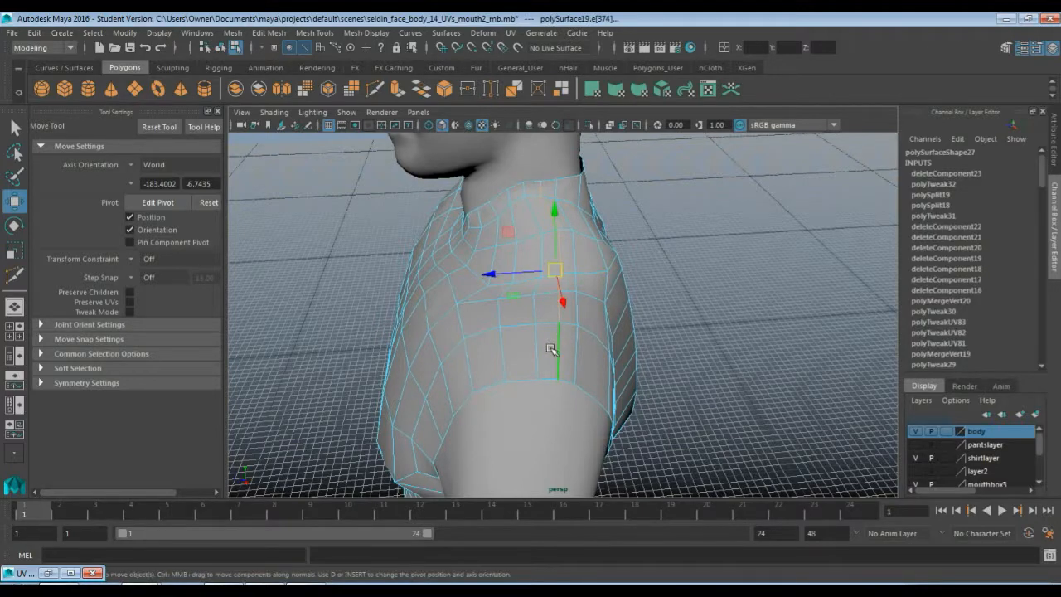
pyautogui.press('Delete')
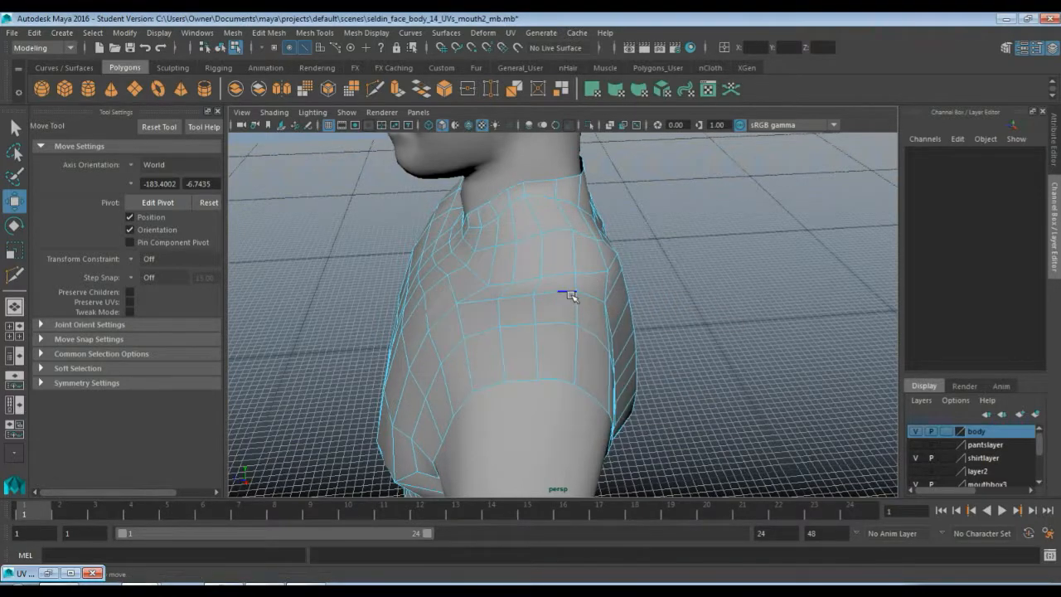
# Check the back of the torso for remaining stray edges and vertices by marquee-selecting the whole mesh
pyautogui.press('space')
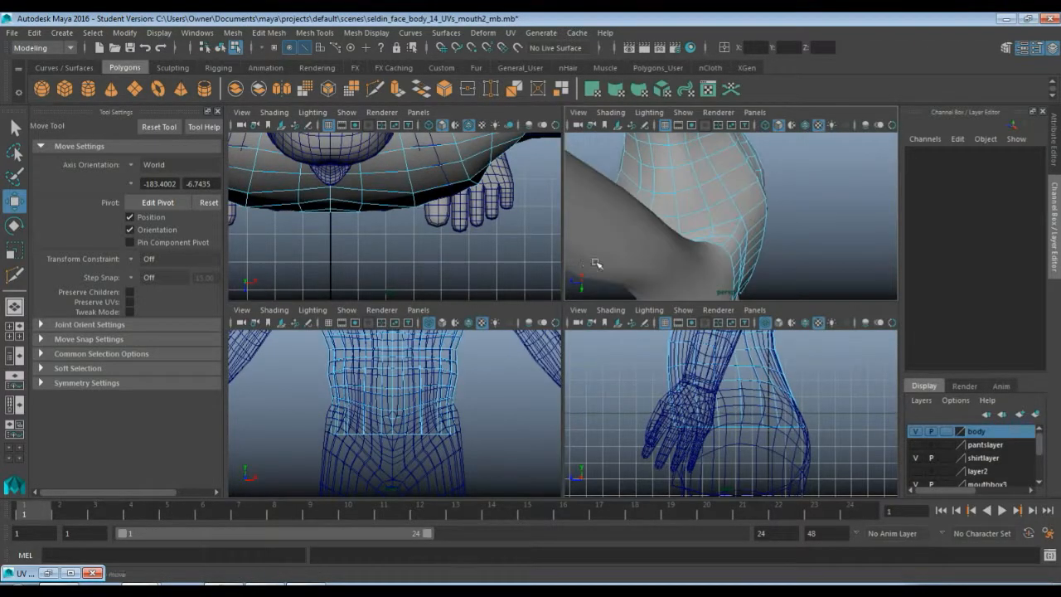
pyautogui.press('space')
pyautogui.keyDown('alt'); pyautogui.moveTo(601, 203); pyautogui.dragTo(447, 258); pyautogui.keyUp('alt')
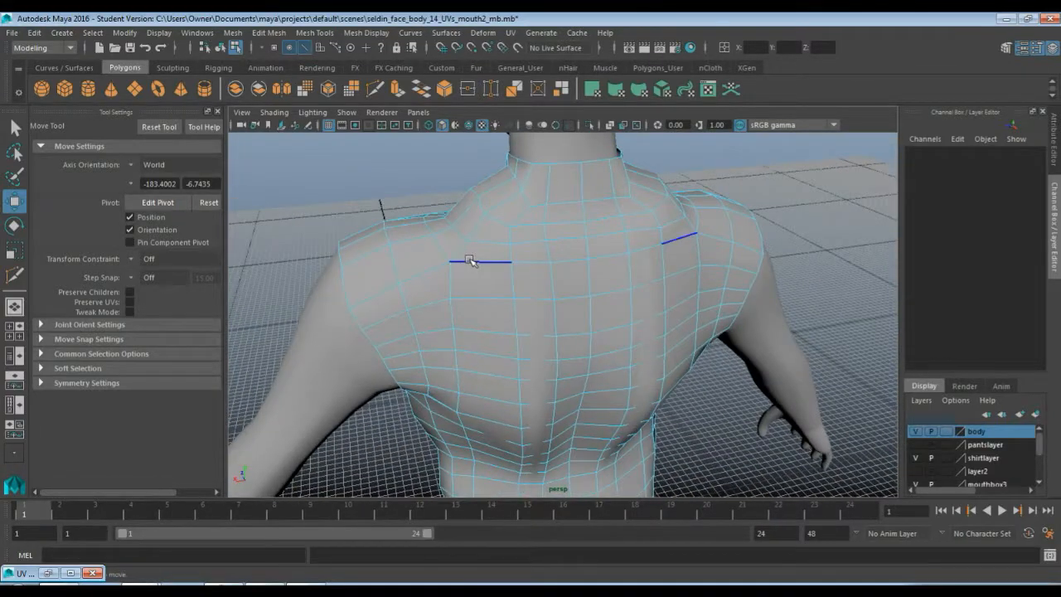
pyautogui.press('q')
pyautogui.moveTo(544, 248); pyautogui.dragTo(483, 242, button='right')
pyautogui.scroll(-3, 507, 255)
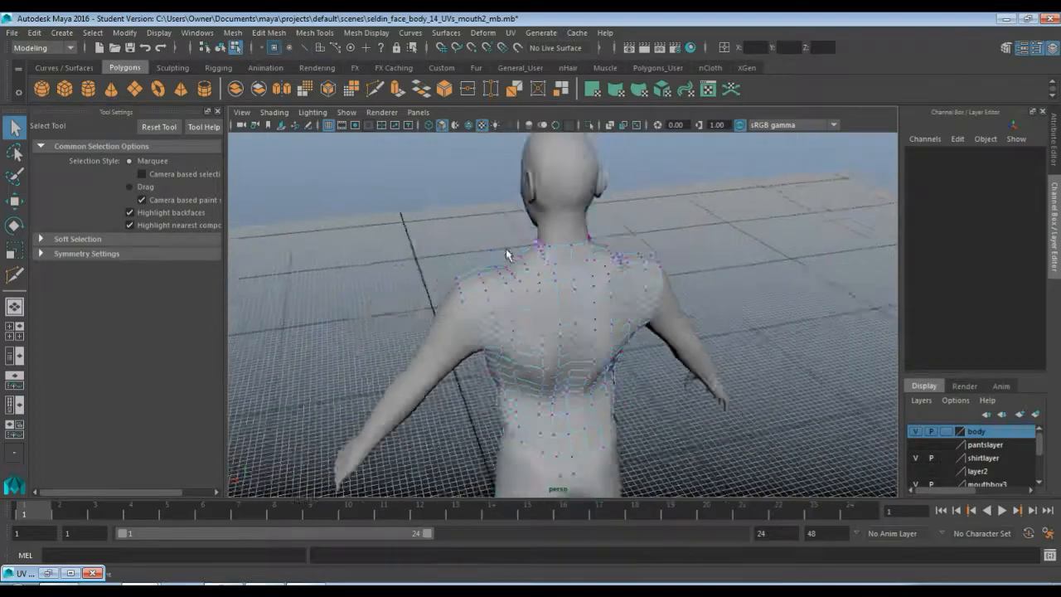
pyautogui.scroll(-5, 507, 255)
pyautogui.moveTo(478, 196); pyautogui.dragTo(682, 443)
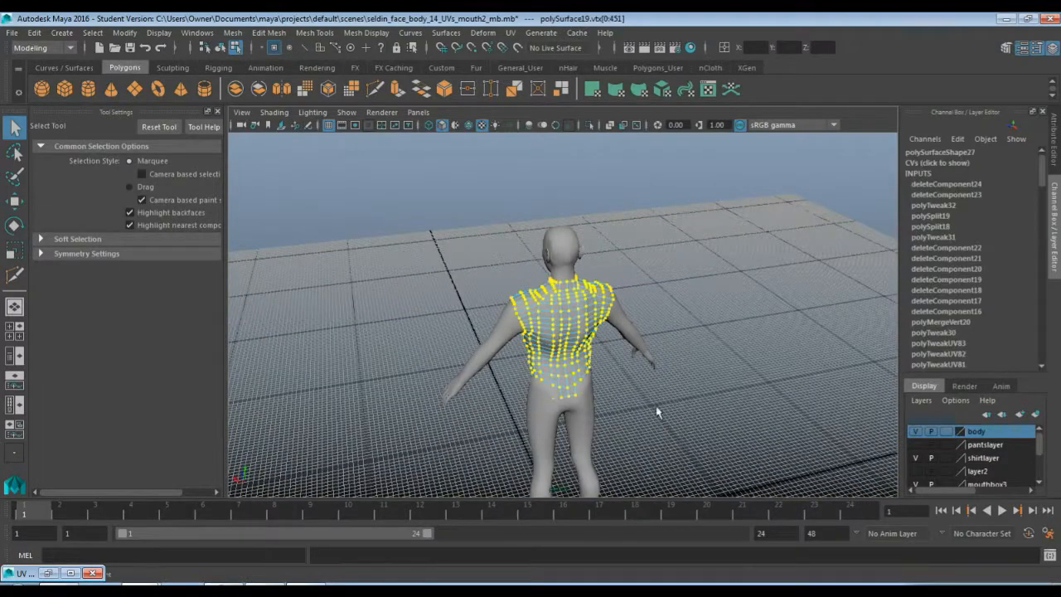
pyautogui.click(630, 377)
# Orbit around the back and shoulders of the torso to inspect the cleaned-up topology
pyautogui.scroll(5, 629, 380)
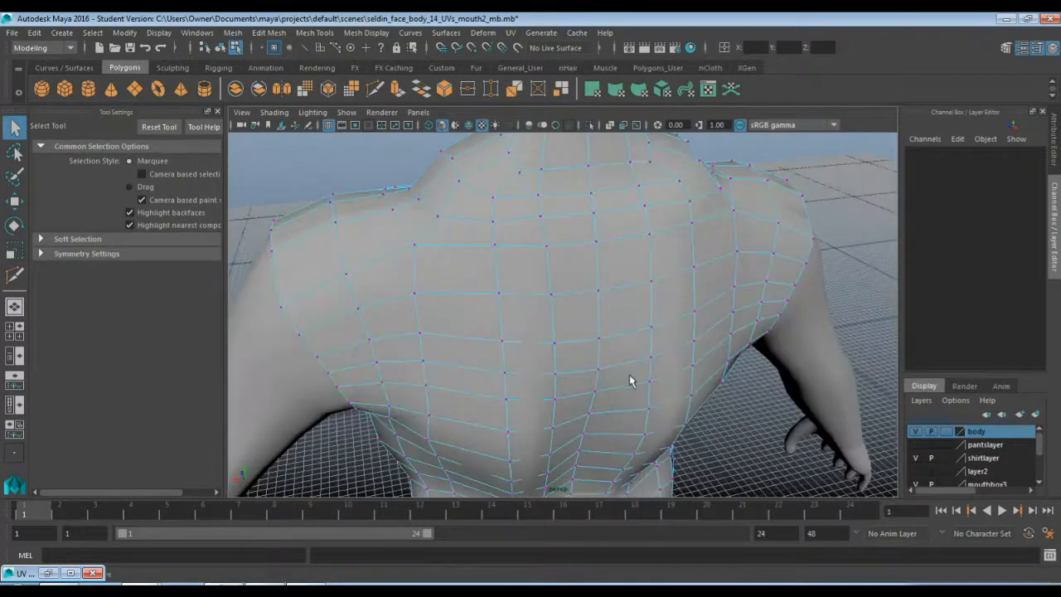
pyautogui.keyDown('alt'); pyautogui.moveTo(548, 352); pyautogui.dragTo(545, 333); pyautogui.keyUp('alt')
pyautogui.moveTo(531, 320); pyautogui.dragTo(584, 216, button='right')
pyautogui.click(557, 268)
pyautogui.keyDown('alt'); pyautogui.moveTo(441, 333); pyautogui.dragTo(507, 392); pyautogui.keyUp('alt')
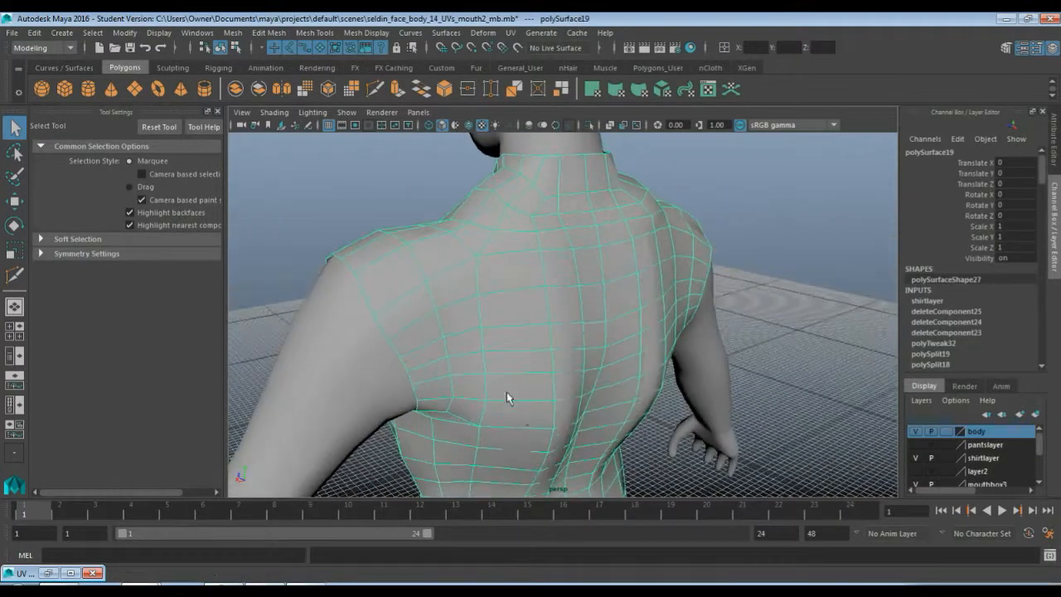
pyautogui.keyDown('alt'); pyautogui.moveTo(521, 436); pyautogui.dragTo(516, 280, button='middle'); pyautogui.keyUp('alt')
pyautogui.keyDown('alt'); pyautogui.moveTo(517, 280); pyautogui.dragTo(668, 270); pyautogui.keyUp('alt')
pyautogui.keyDown('alt'); pyautogui.moveTo(594, 379); pyautogui.dragTo(639, 345); pyautogui.keyUp('alt')
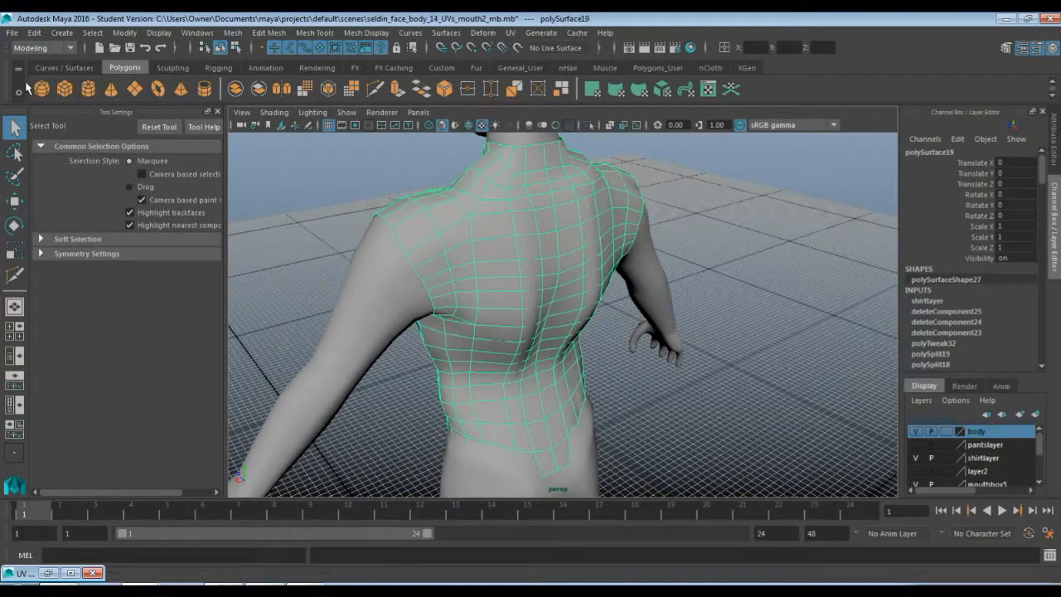
# Pick the Smooth sculpting tool and set its brush size to about 6.1
pyautogui.click(172, 68)
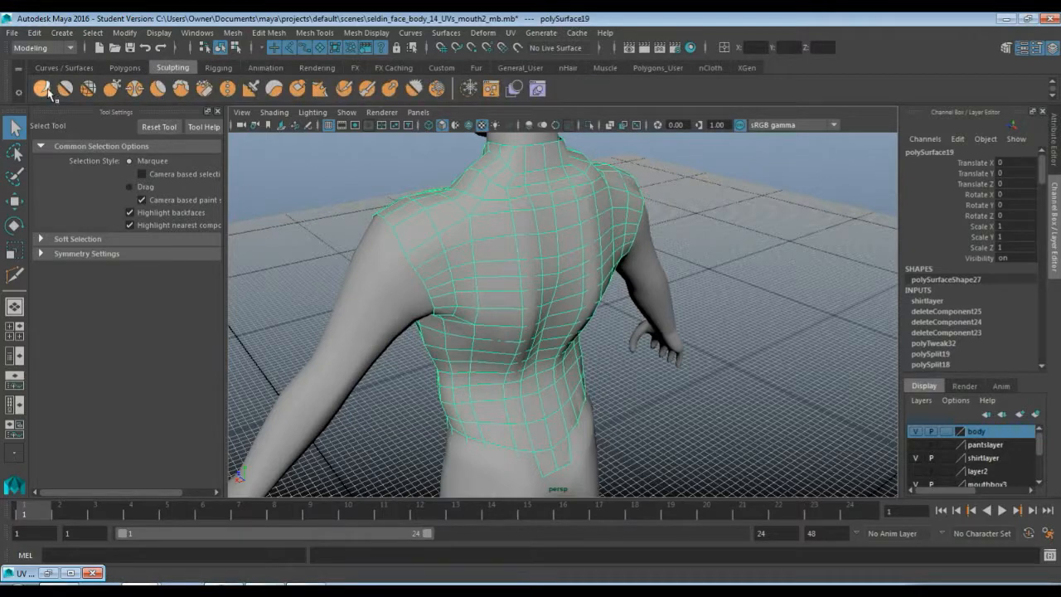
pyautogui.click(92, 573)
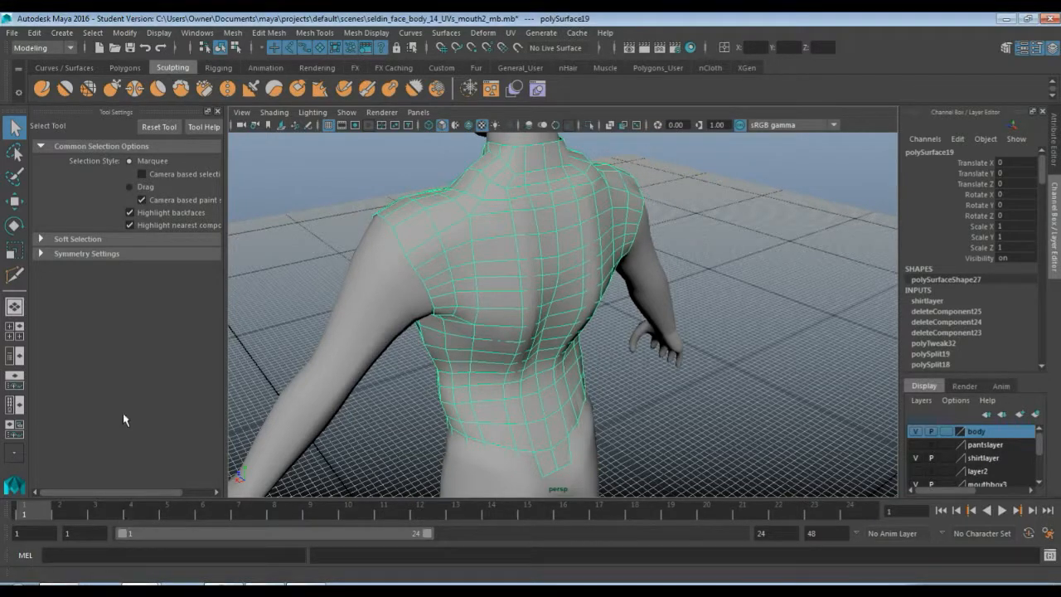
pyautogui.click(67, 91)
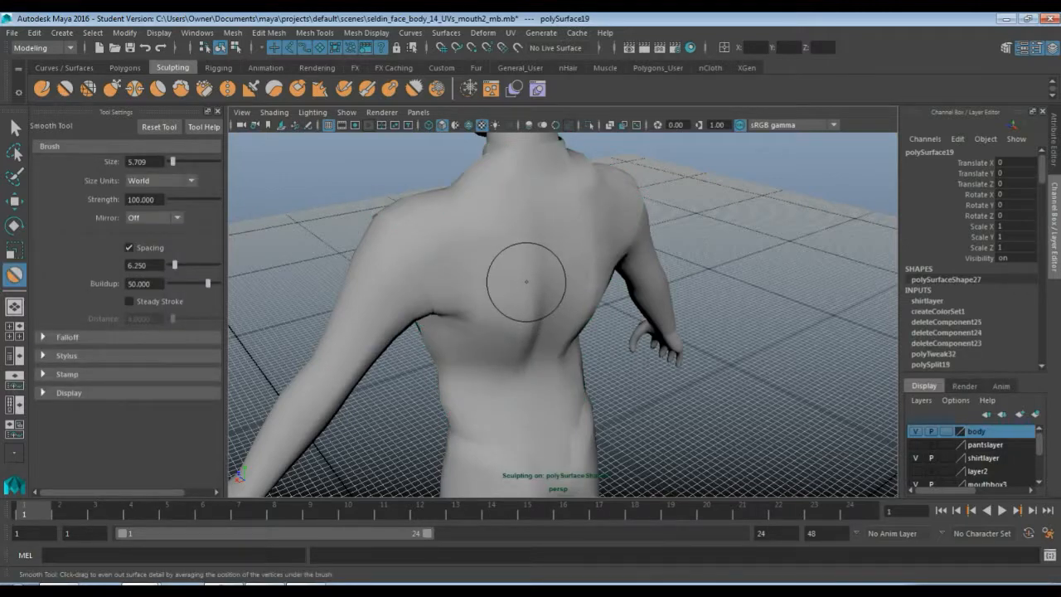
pyautogui.press('b')
pyautogui.moveTo(526, 282)
pyautogui.mouseDown()
pyautogui.moveTo(568, 281)
pyautogui.moveTo(517, 282)
pyautogui.moveTo(529, 282)
pyautogui.mouseUp()
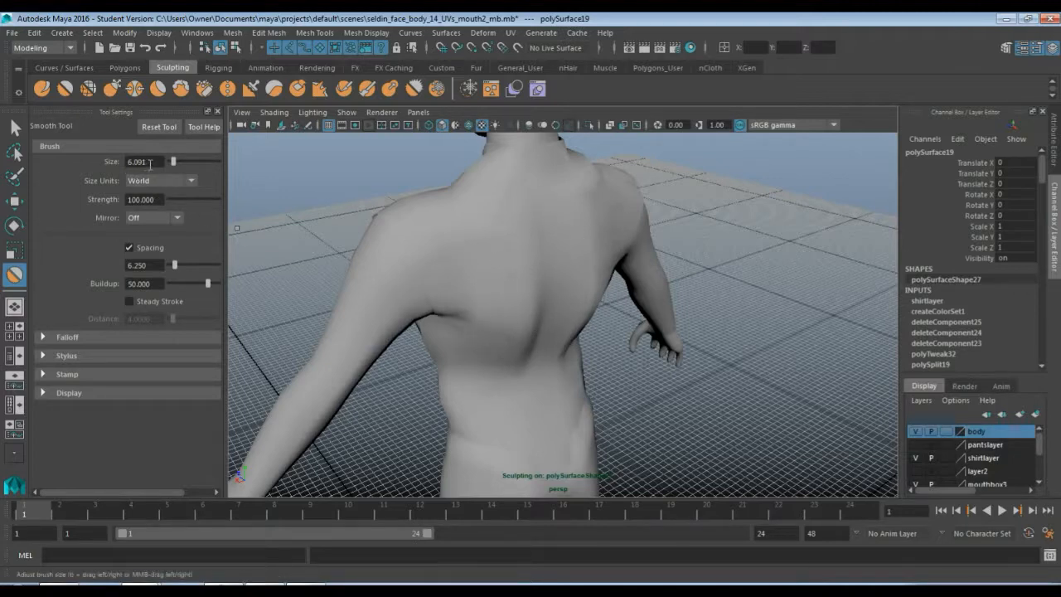
# Try smoothing the upper back and hiding the body layer, then undo all of it
pyautogui.moveTo(543, 267); pyautogui.dragTo(530, 365)
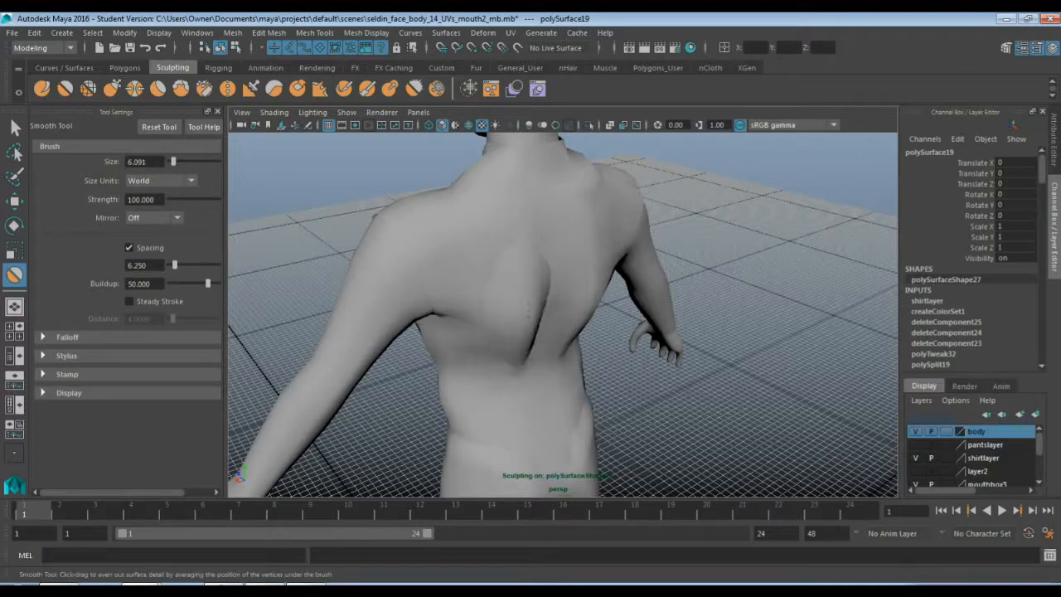
pyautogui.moveTo(539, 407)
pyautogui.mouseDown()
pyautogui.moveTo(523, 273)
pyautogui.moveTo(544, 265)
pyautogui.moveTo(590, 308)
pyautogui.mouseUp()
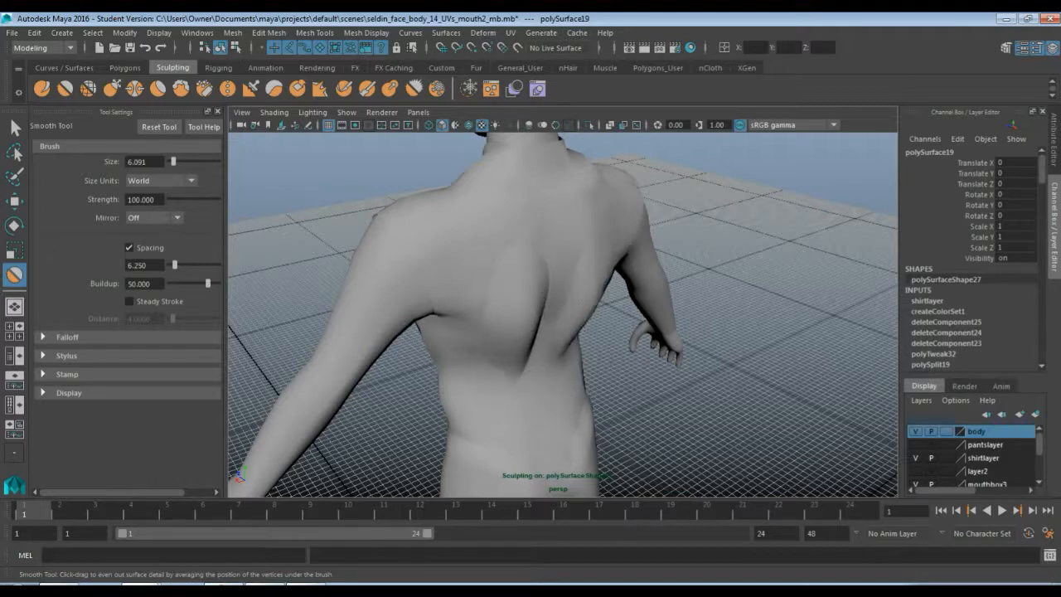
pyautogui.click(915, 431)
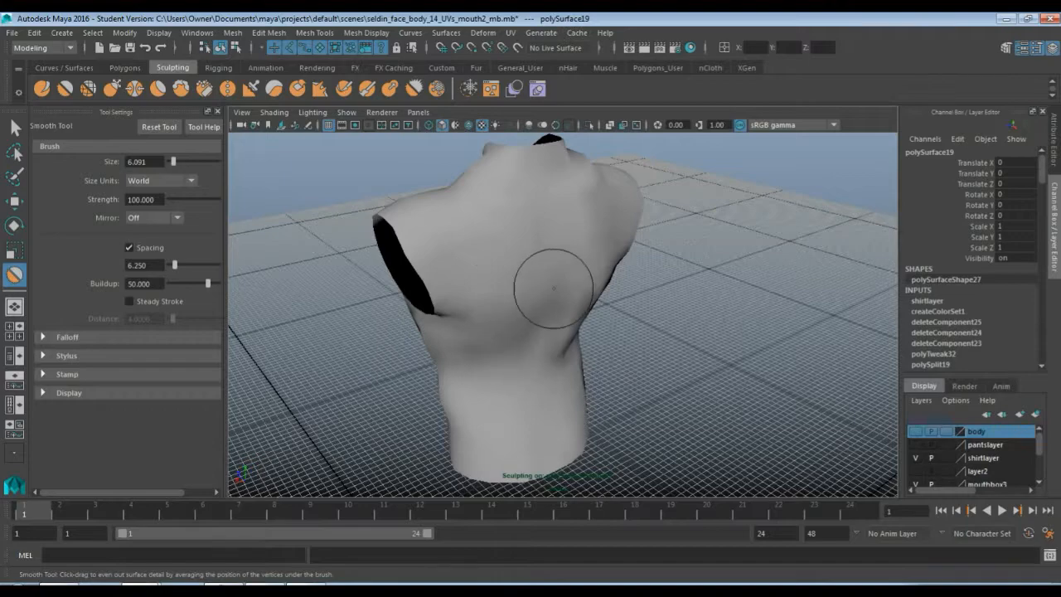
pyautogui.moveTo(586, 290); pyautogui.dragTo(564, 351)
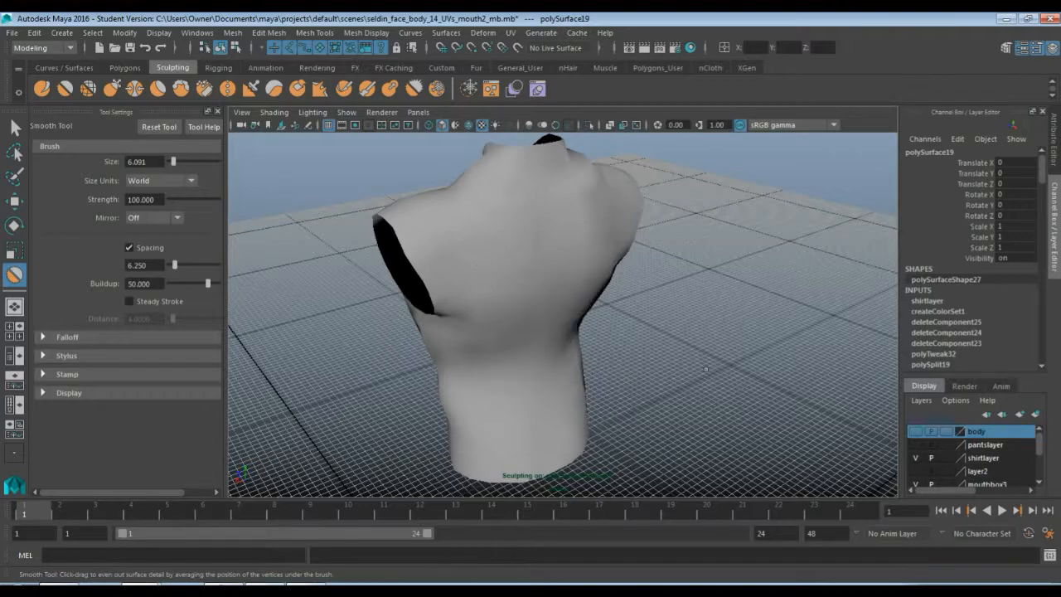
pyautogui.keyDown('alt'); pyautogui.moveTo(705, 369); pyautogui.dragTo(734, 361); pyautogui.keyUp('alt')
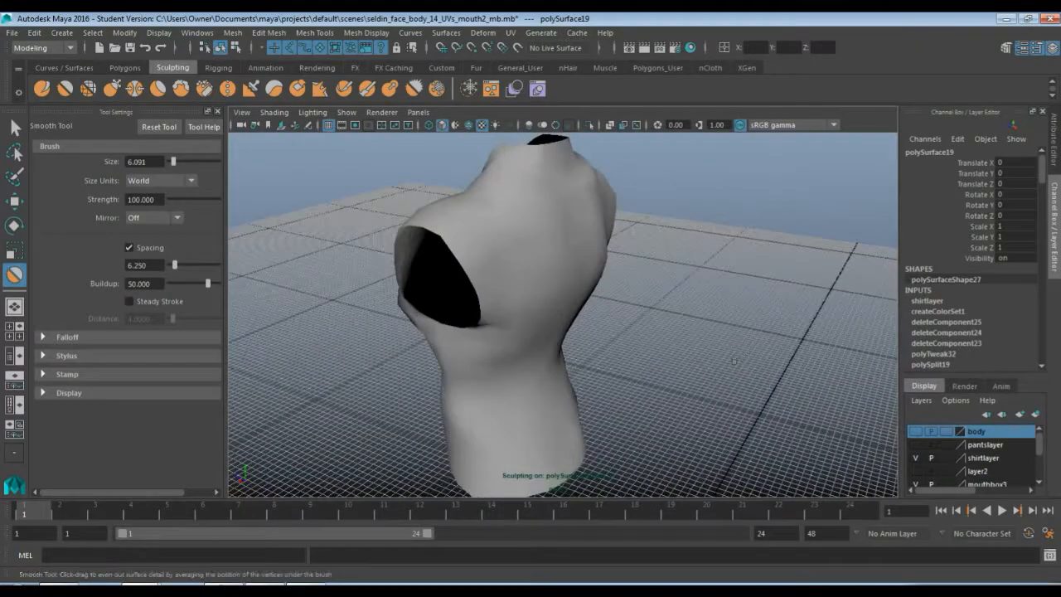
pyautogui.hotkey('ctrl', 'z')
pyautogui.hotkey('ctrl', 'z')
pyautogui.hotkey('ctrl', 'z')
pyautogui.hotkey('ctrl', 'z')
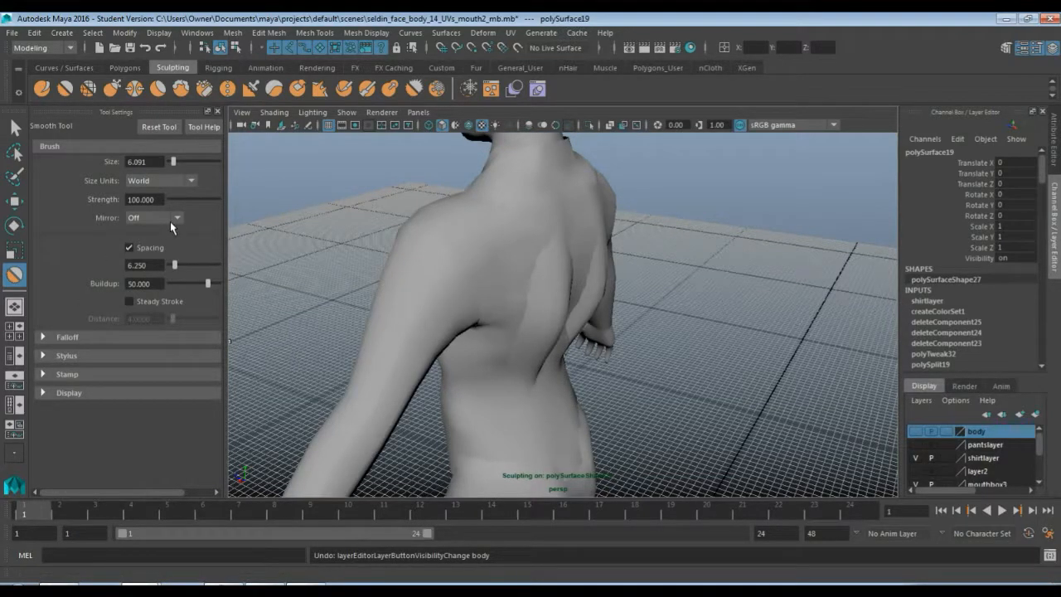
pyautogui.hotkey('ctrl', 'z')
pyautogui.hotkey('ctrl', 'z')
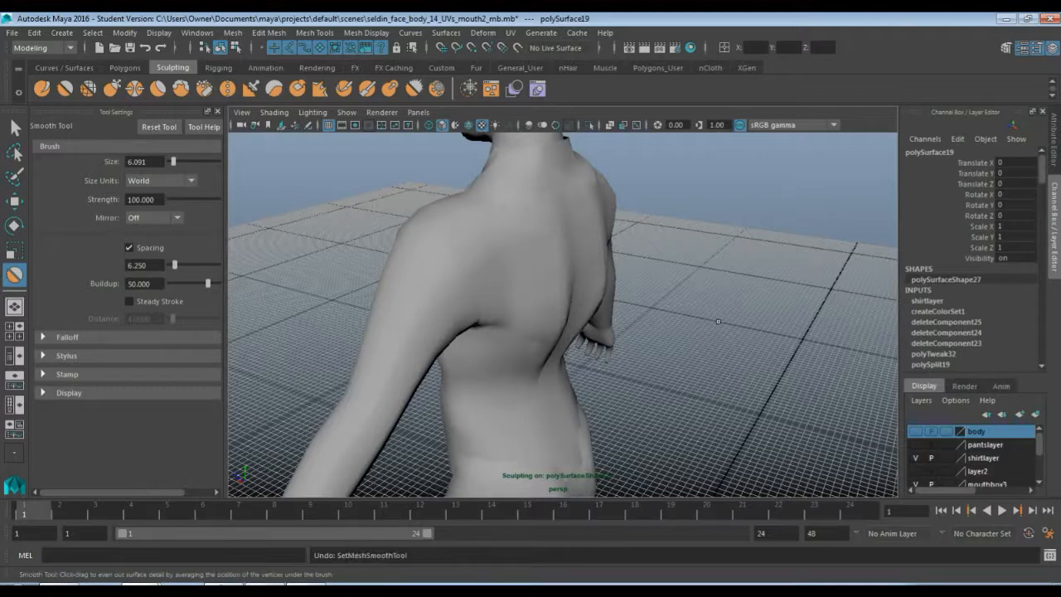
pyautogui.hotkey('ctrl', 'z')
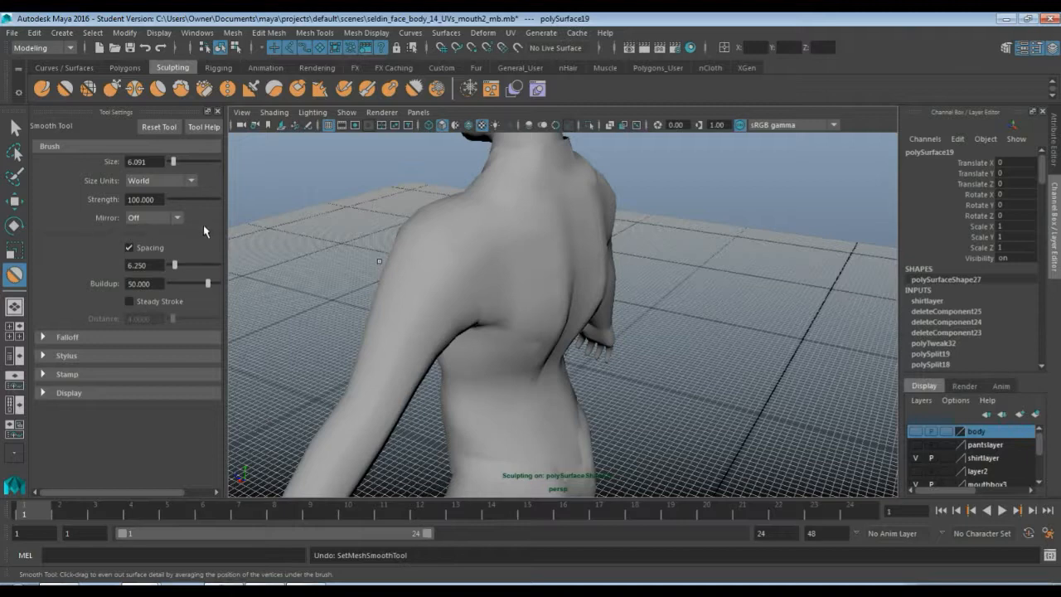
# Set the Smooth brush's mirror option to Object X
pyautogui.click(156, 221)
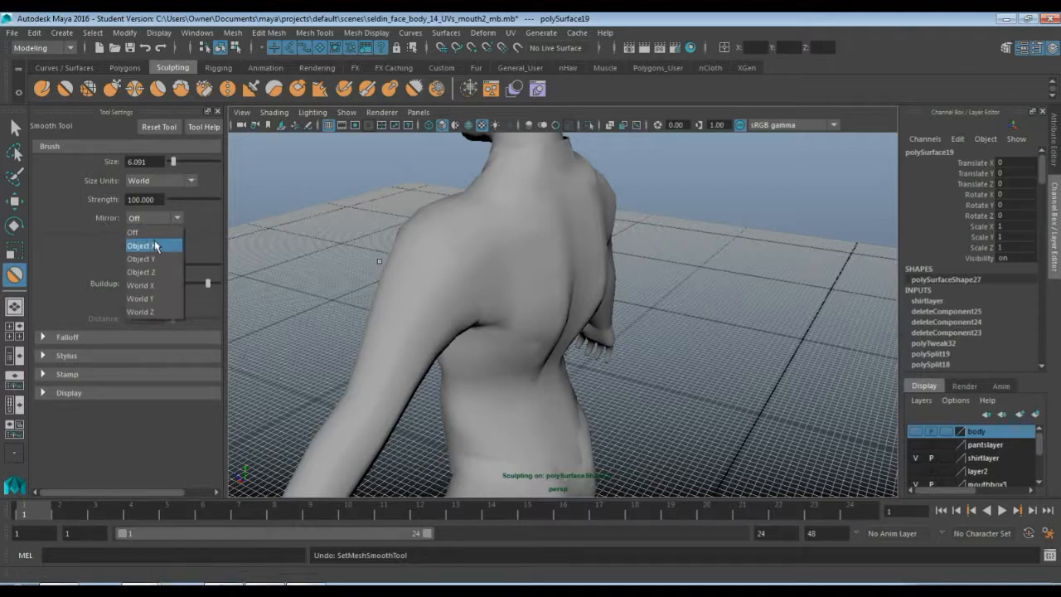
pyautogui.click(154, 246)
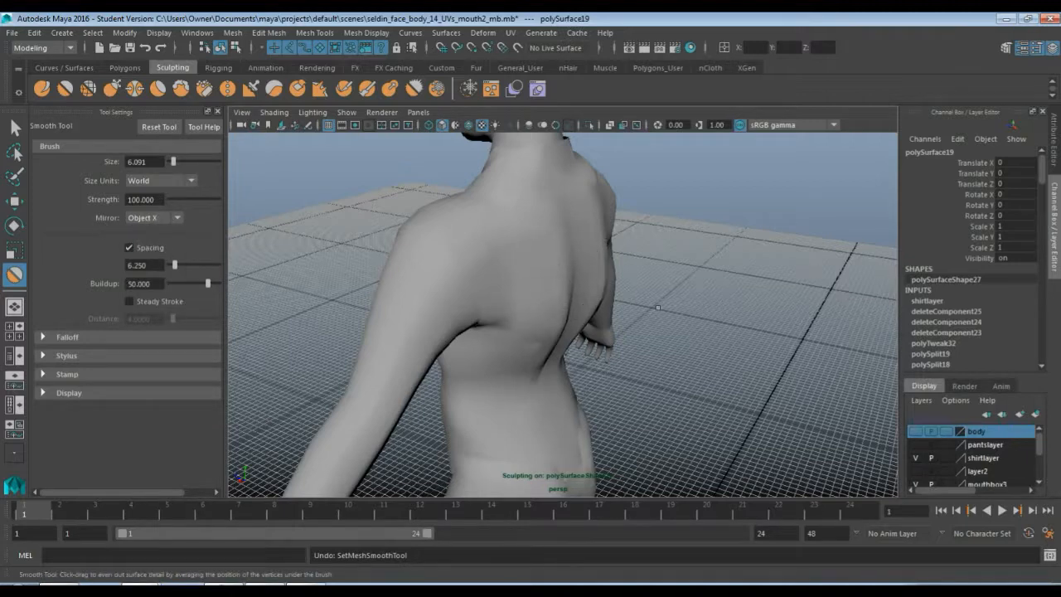
pyautogui.moveTo(558, 365)
pyautogui.keyDown('alt'); pyautogui.mouseDown()
pyautogui.moveTo(559, 318)
pyautogui.moveTo(569, 323)
pyautogui.mouseUp(); pyautogui.keyUp('alt')
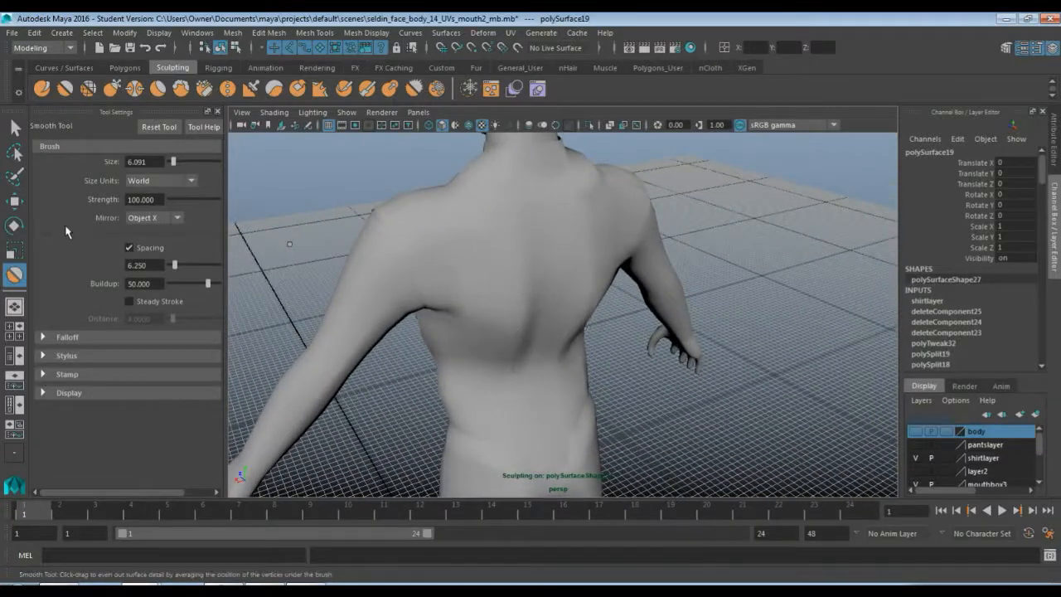
# Switch to the Sculpt tool and try a stroke on the chest, then undo it
pyautogui.click(42, 89)
pyautogui.moveTo(509, 268)
pyautogui.keyDown('alt'); pyautogui.mouseDown()
pyautogui.moveTo(509, 322)
pyautogui.moveTo(473, 307)
pyautogui.moveTo(545, 303)
pyautogui.moveTo(514, 315)
pyautogui.mouseUp(); pyautogui.keyUp('alt')
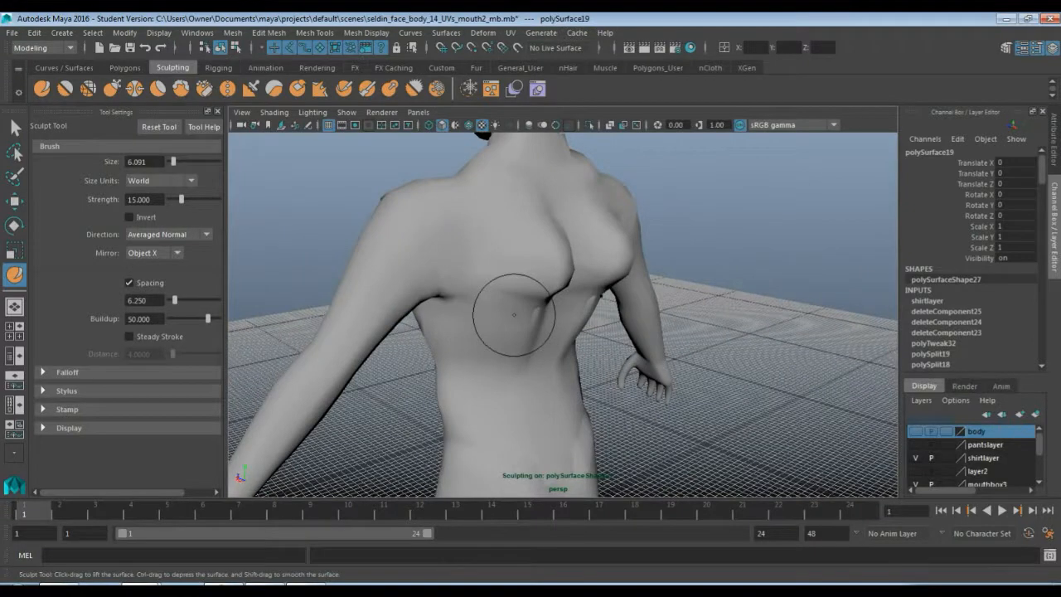
pyautogui.hotkey('ctrl', 'z')
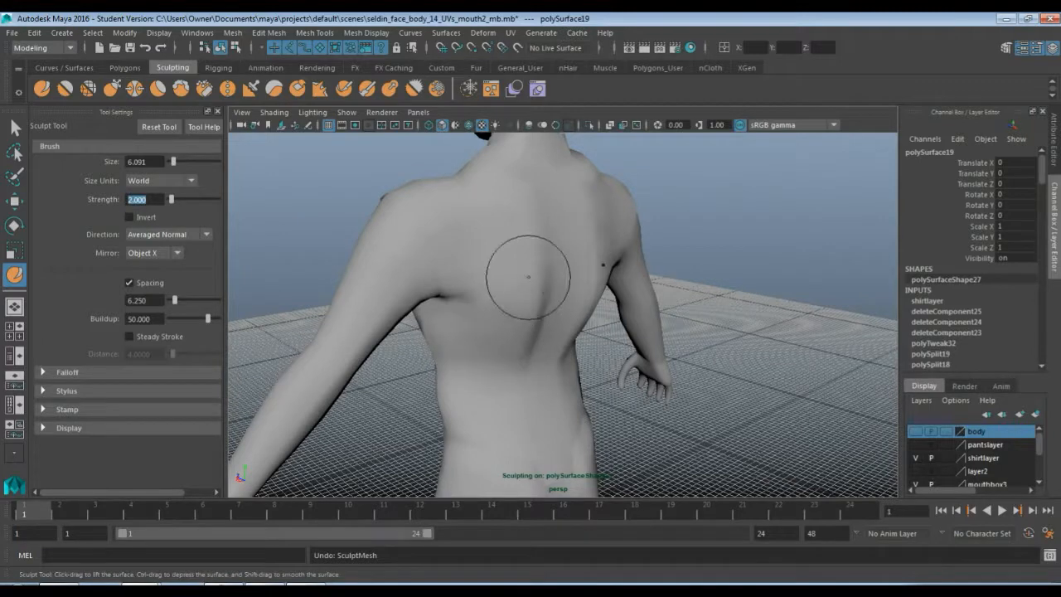
# Sculpt the upper back and chest with the Sculpt tool at strength 2
pyautogui.moveTo(529, 277); pyautogui.dragTo(531, 282)
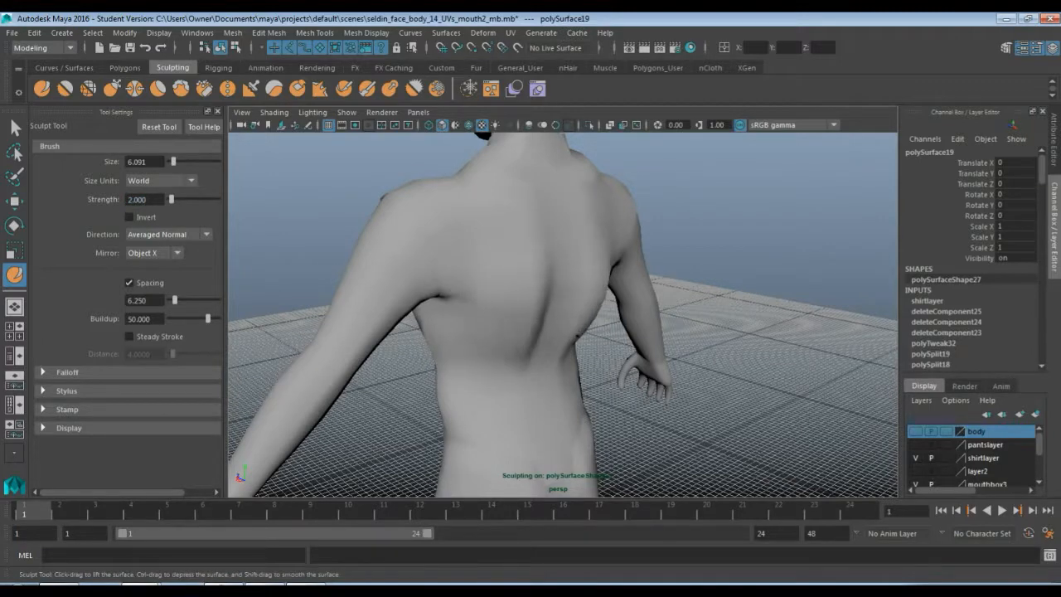
pyautogui.moveTo(521, 387)
pyautogui.keyDown('alt'); pyautogui.mouseDown()
pyautogui.moveTo(505, 375)
pyautogui.moveTo(538, 239)
pyautogui.mouseUp(); pyautogui.keyUp('alt')
pyautogui.moveTo(531, 296); pyautogui.dragTo(537, 367)
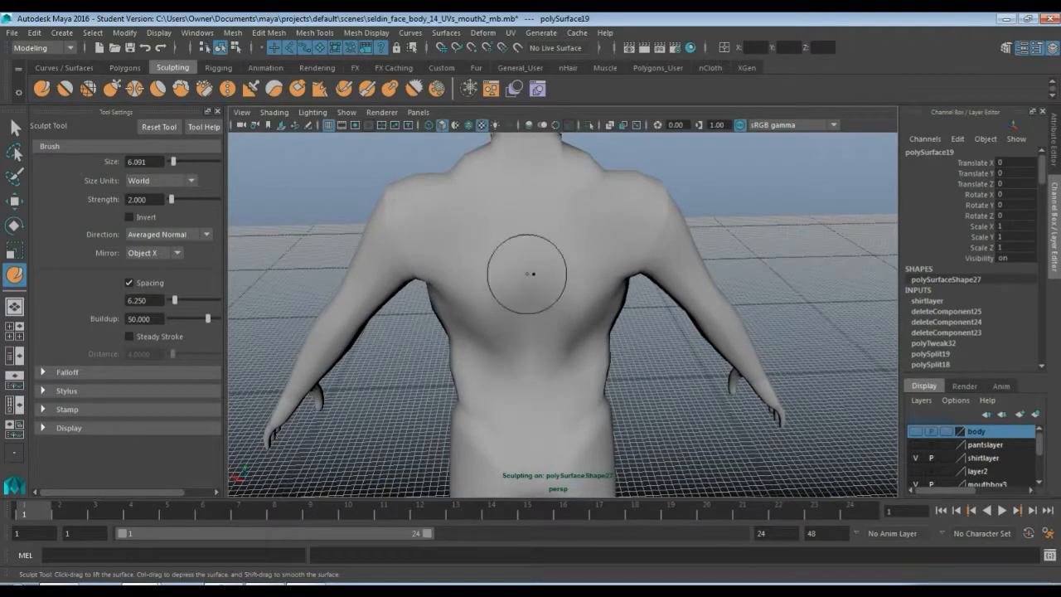
pyautogui.moveTo(527, 274); pyautogui.dragTo(523, 367)
pyautogui.moveTo(523, 251); pyautogui.dragTo(526, 366)
pyautogui.moveTo(526, 276); pyautogui.dragTo(525, 391)
pyautogui.moveTo(528, 369); pyautogui.dragTo(528, 448)
pyautogui.keyDown('alt'); pyautogui.moveTo(499, 394); pyautogui.dragTo(539, 389); pyautogui.keyUp('alt')
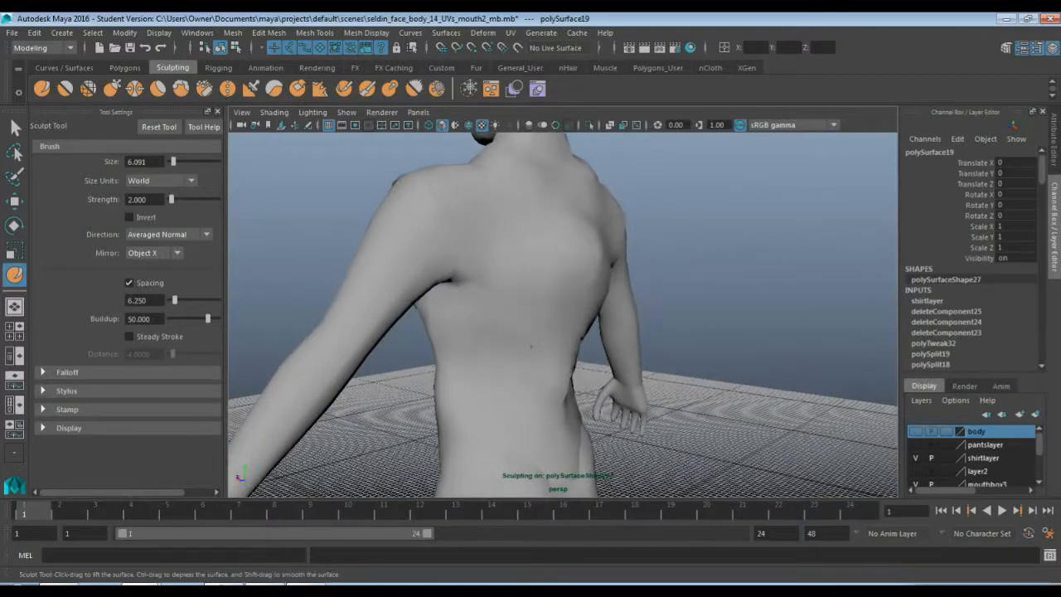
# Sculpt the sides, waist and belly of the torso with further Sculpt strokes
pyautogui.moveTo(497, 431)
pyautogui.keyDown('alt'); pyautogui.mouseDown()
pyautogui.moveTo(505, 401)
pyautogui.moveTo(578, 305)
pyautogui.mouseUp(); pyautogui.keyUp('alt')
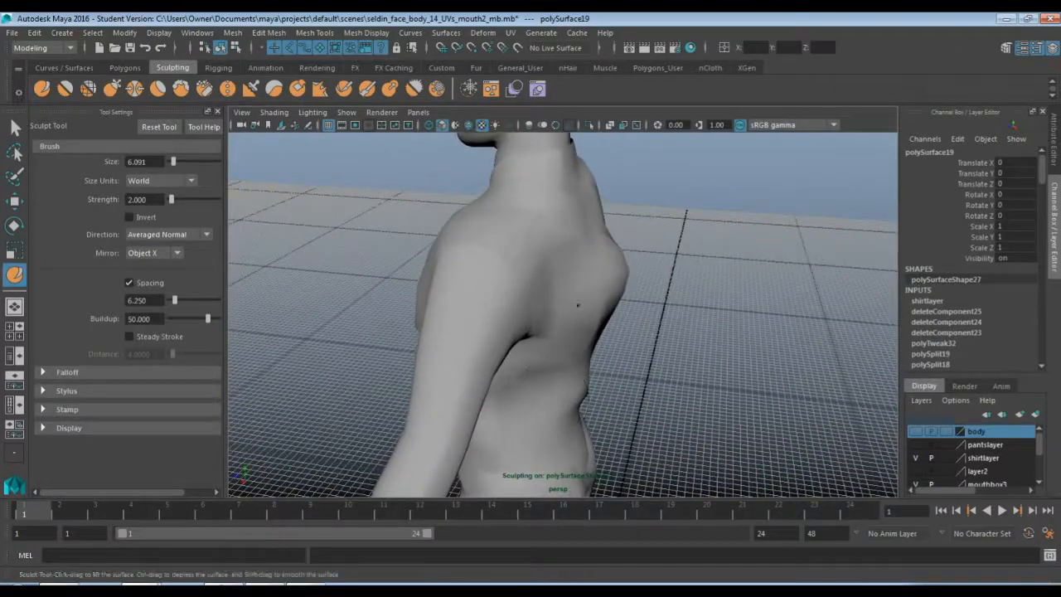
pyautogui.moveTo(533, 399); pyautogui.dragTo(540, 387)
pyautogui.moveTo(563, 323)
pyautogui.keyDown('alt'); pyautogui.mouseDown()
pyautogui.moveTo(533, 398)
pyautogui.moveTo(505, 315)
pyautogui.mouseUp(); pyautogui.keyUp('alt')
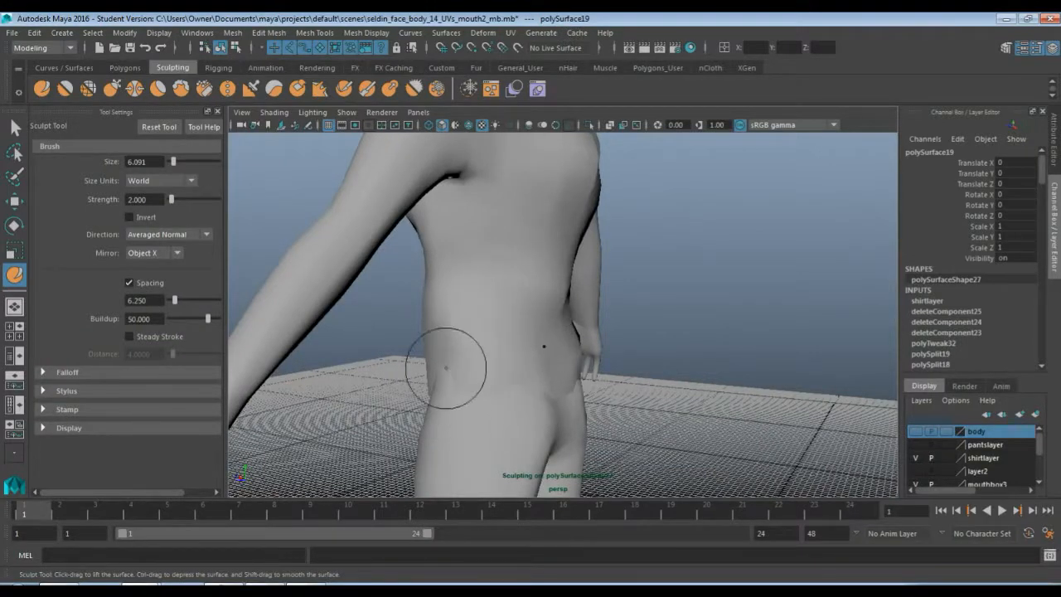
pyautogui.moveTo(439, 367)
pyautogui.mouseDown()
pyautogui.moveTo(450, 421)
pyautogui.moveTo(465, 427)
pyautogui.mouseUp()
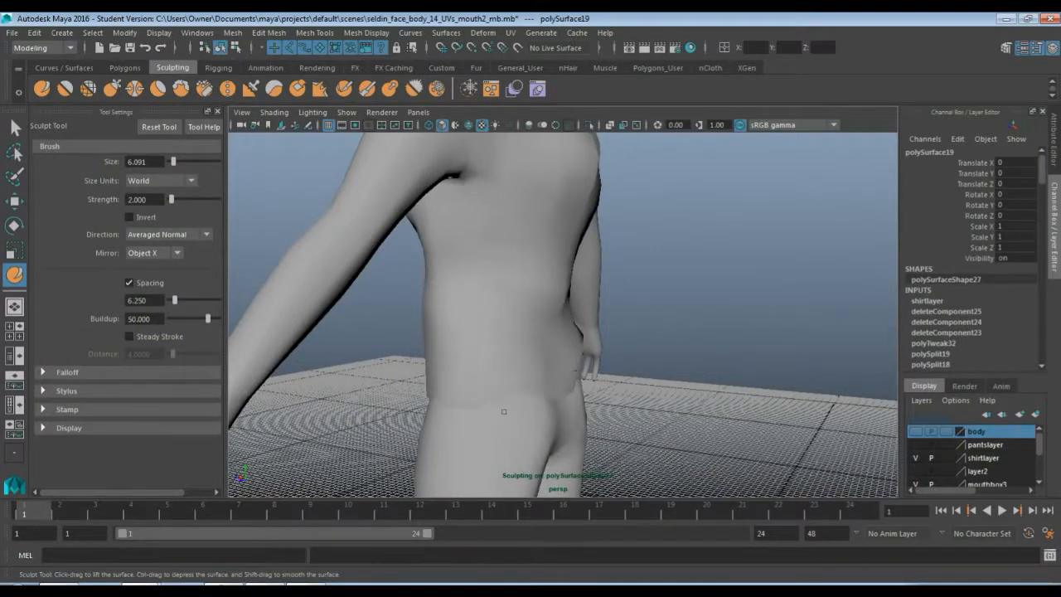
pyautogui.keyDown('alt'); pyautogui.moveTo(541, 430); pyautogui.dragTo(483, 386); pyautogui.keyUp('alt')
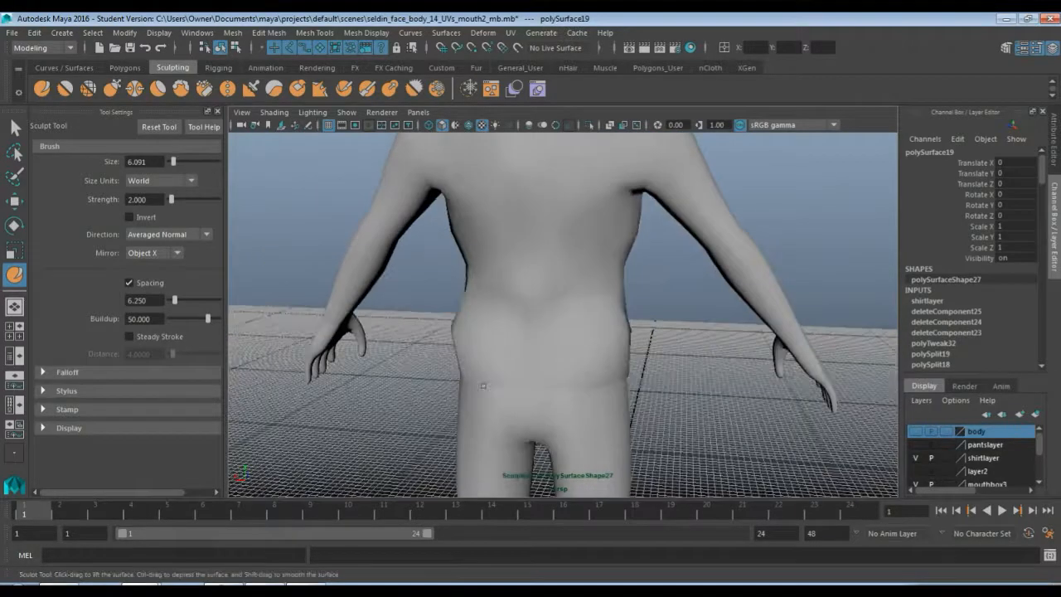
pyautogui.keyDown('alt'); pyautogui.moveTo(574, 288); pyautogui.dragTo(557, 249); pyautogui.keyUp('alt')
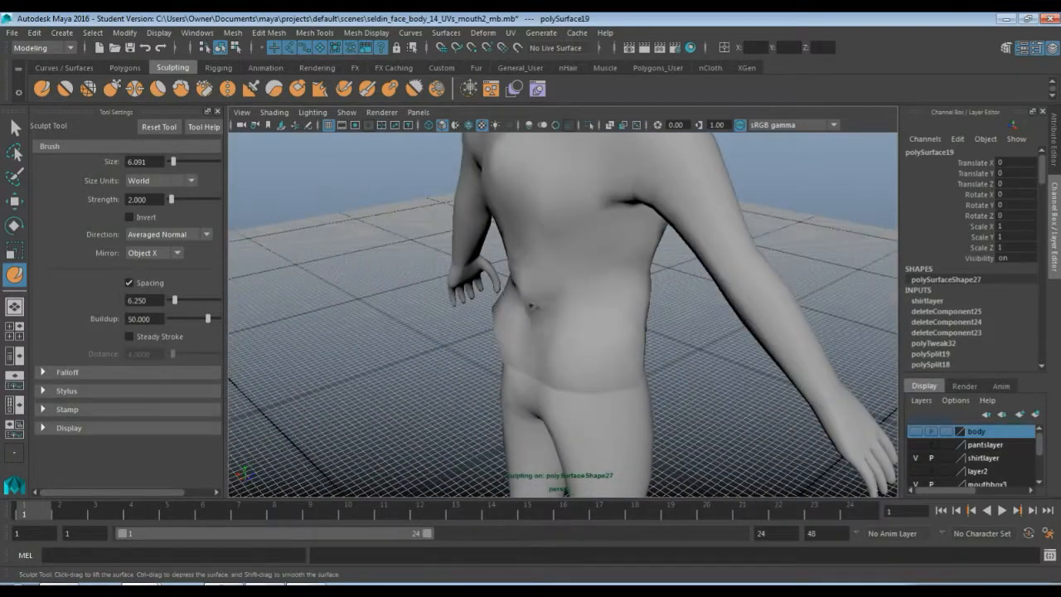
pyautogui.moveTo(531, 300)
pyautogui.keyDown('alt'); pyautogui.mouseDown()
pyautogui.moveTo(539, 323)
pyautogui.moveTo(628, 315)
pyautogui.moveTo(576, 355)
pyautogui.moveTo(516, 372)
pyautogui.moveTo(530, 337)
pyautogui.mouseUp(); pyautogui.keyUp('alt')
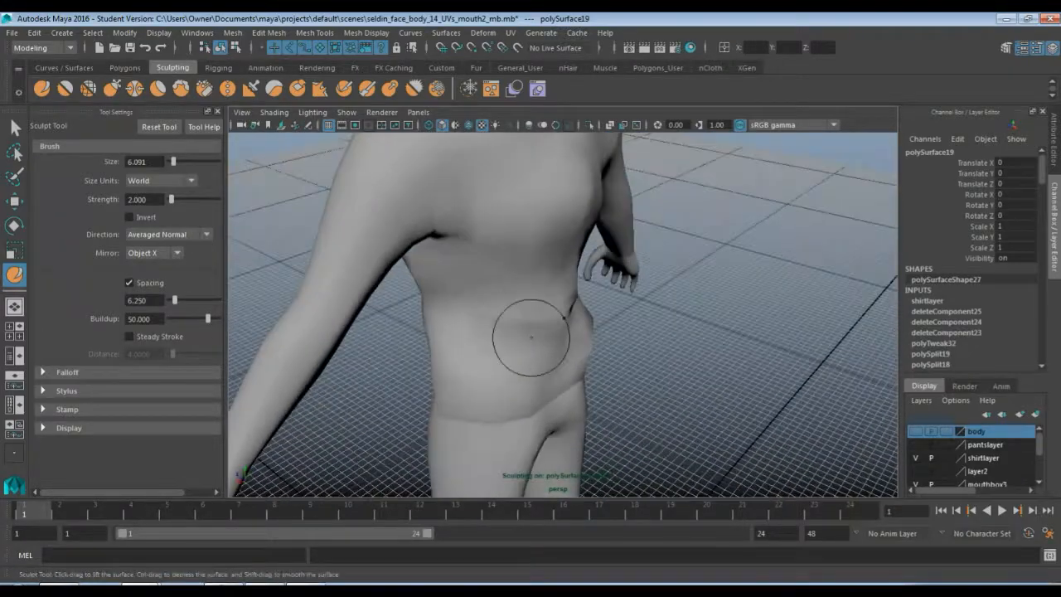
pyautogui.moveTo(510, 400)
pyautogui.keyDown('alt'); pyautogui.mouseDown()
pyautogui.moveTo(530, 348)
pyautogui.moveTo(517, 299)
pyautogui.moveTo(497, 308)
pyautogui.moveTo(515, 326)
pyautogui.mouseUp(); pyautogui.keyUp('alt')
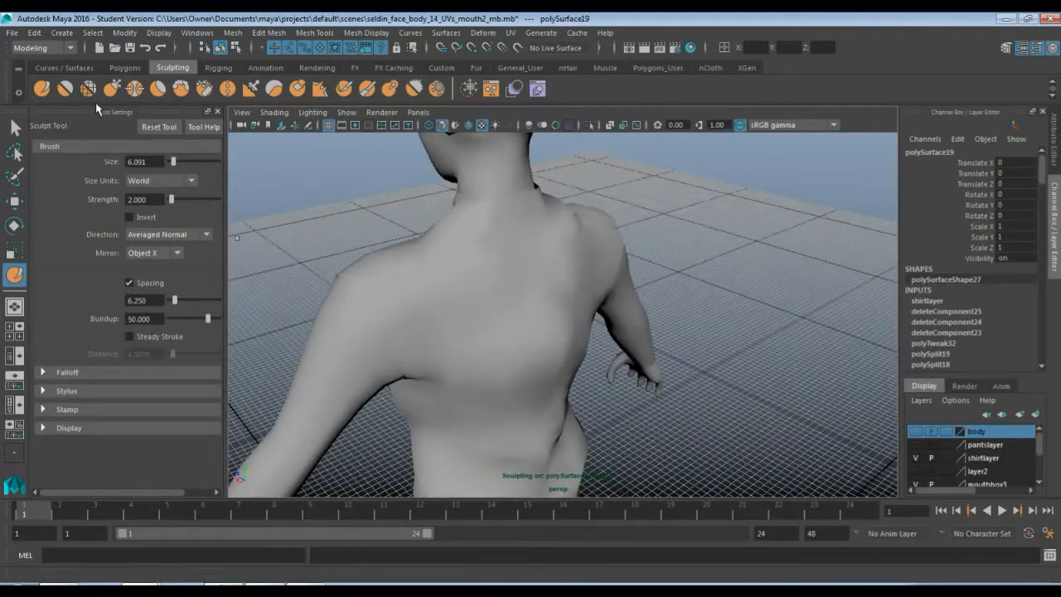
# Switch back to the Smooth tool and try strokes on the back, then undo them
pyautogui.click(69, 92)
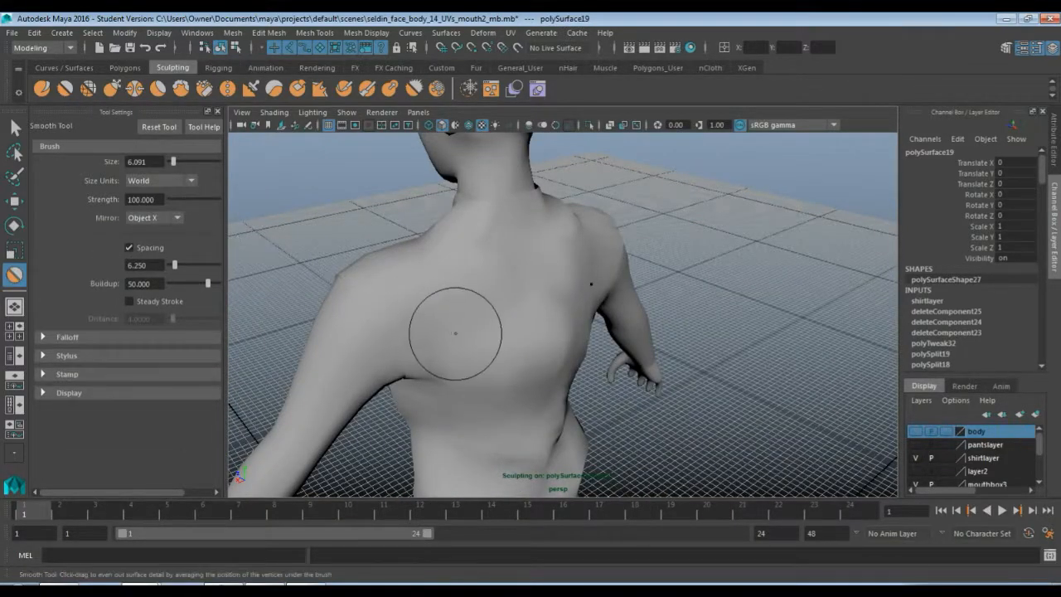
pyautogui.moveTo(500, 309); pyautogui.dragTo(501, 436)
pyautogui.moveTo(547, 310); pyautogui.dragTo(543, 453)
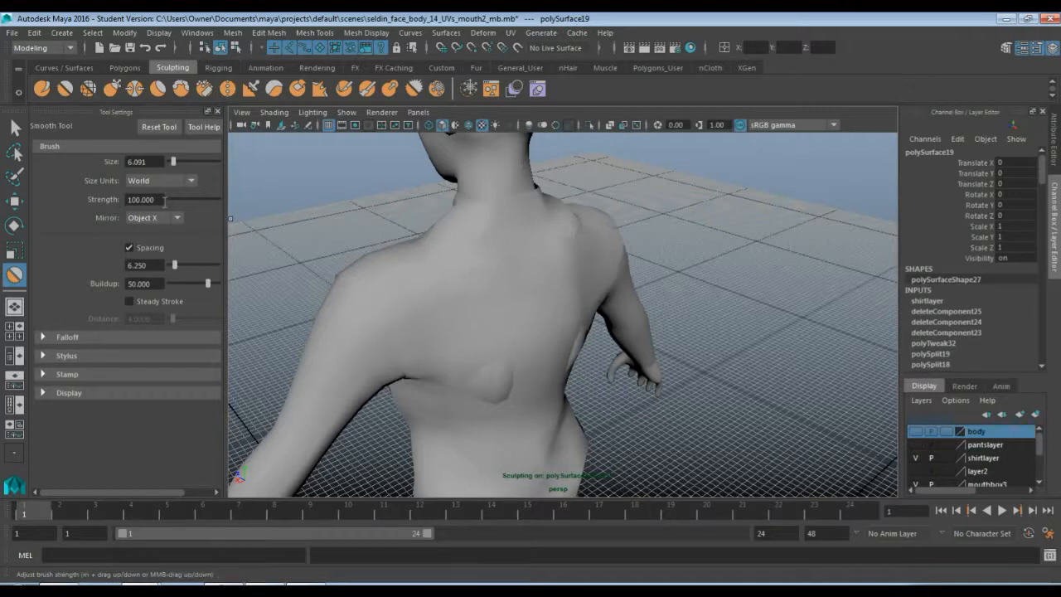
pyautogui.hotkey('ctrl', 'z')
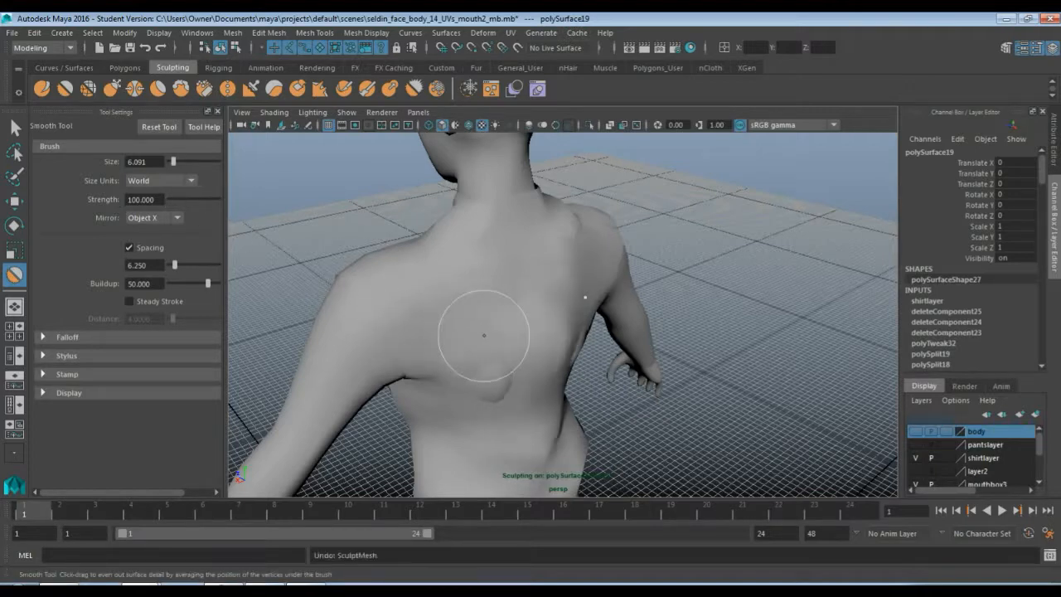
pyautogui.hotkey('ctrl', 'z')
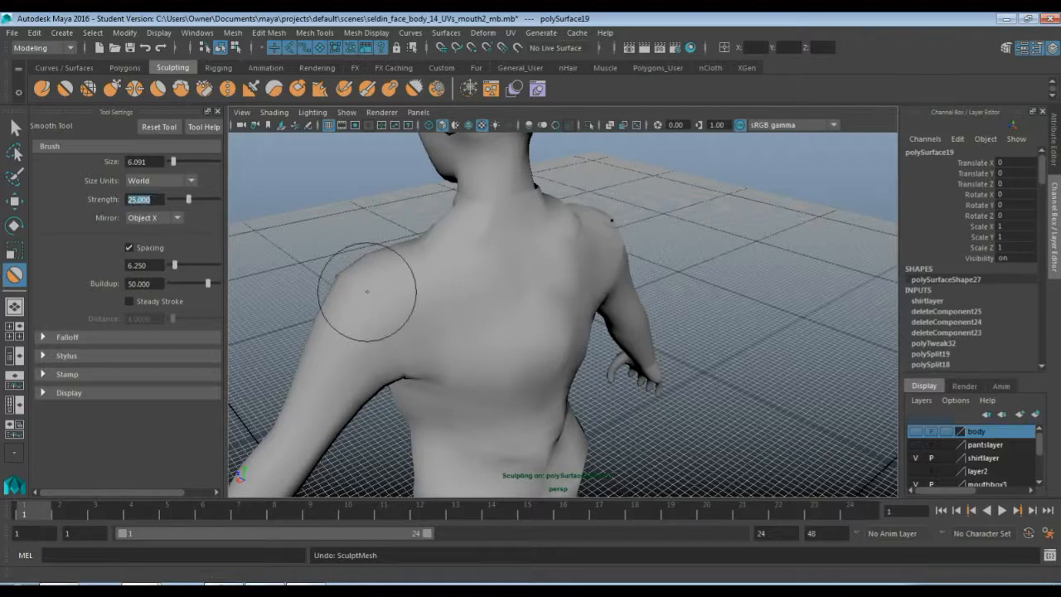
# Set the Smooth strength to 25 and smooth the back and waist
pyautogui.moveTo(513, 325); pyautogui.dragTo(506, 374)
pyautogui.moveTo(534, 290)
pyautogui.mouseDown()
pyautogui.moveTo(544, 324)
pyautogui.moveTo(537, 303)
pyautogui.mouseUp()
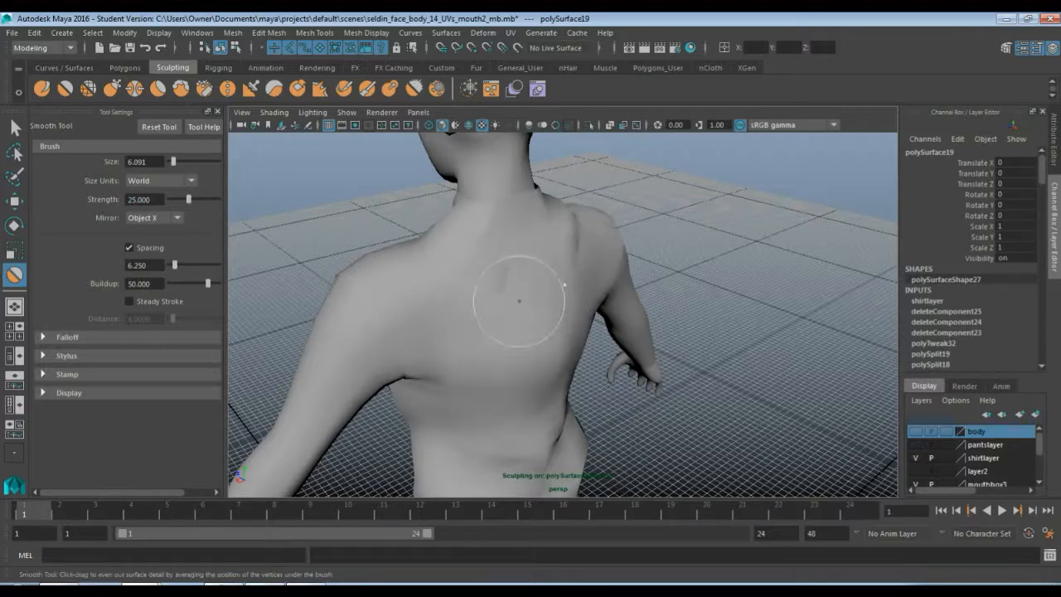
pyautogui.hotkey('ctrl', 'z')
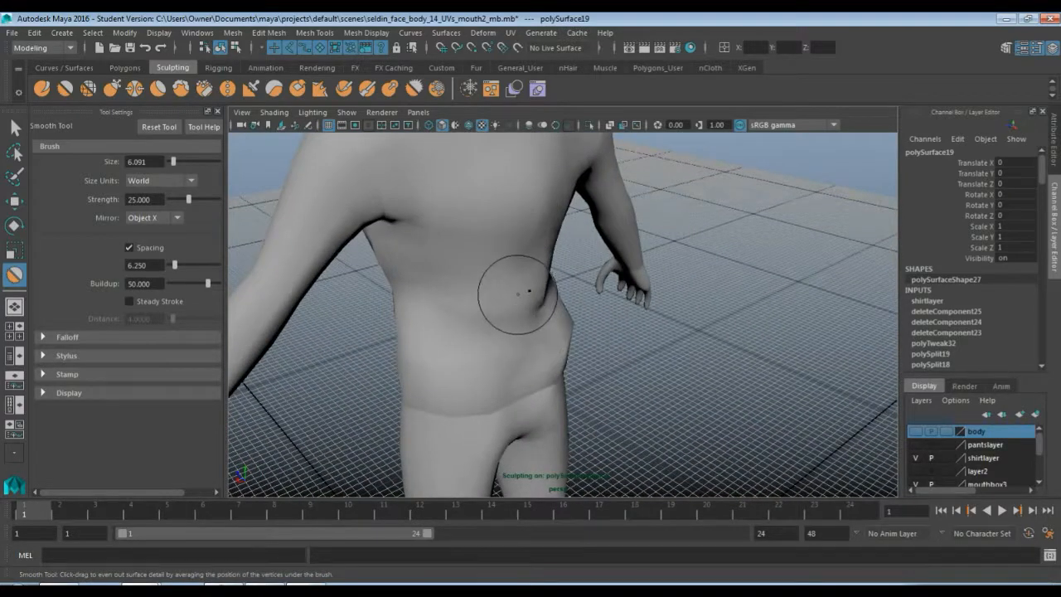
pyautogui.moveTo(568, 324)
pyautogui.keyDown('alt'); pyautogui.mouseDown()
pyautogui.moveTo(454, 313)
pyautogui.moveTo(476, 306)
pyautogui.mouseUp(); pyautogui.keyUp('alt')
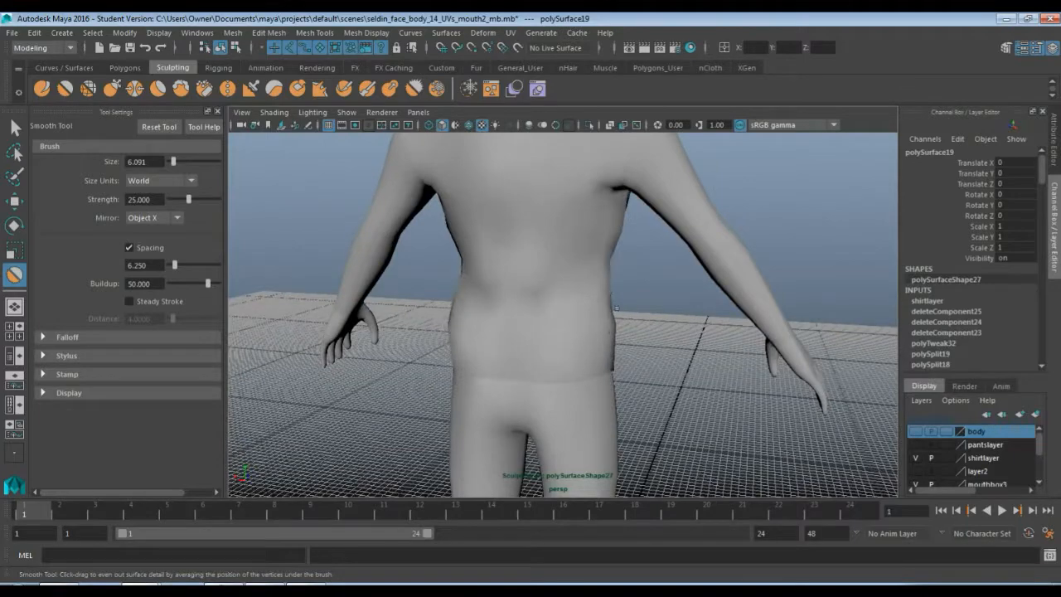
pyautogui.moveTo(542, 310)
pyautogui.keyDown('alt'); pyautogui.mouseDown()
pyautogui.moveTo(592, 315)
pyautogui.moveTo(557, 331)
pyautogui.moveTo(535, 290)
pyautogui.moveTo(542, 268)
pyautogui.moveTo(525, 303)
pyautogui.moveTo(546, 275)
pyautogui.moveTo(568, 320)
pyautogui.moveTo(520, 294)
pyautogui.mouseUp(); pyautogui.keyUp('alt')
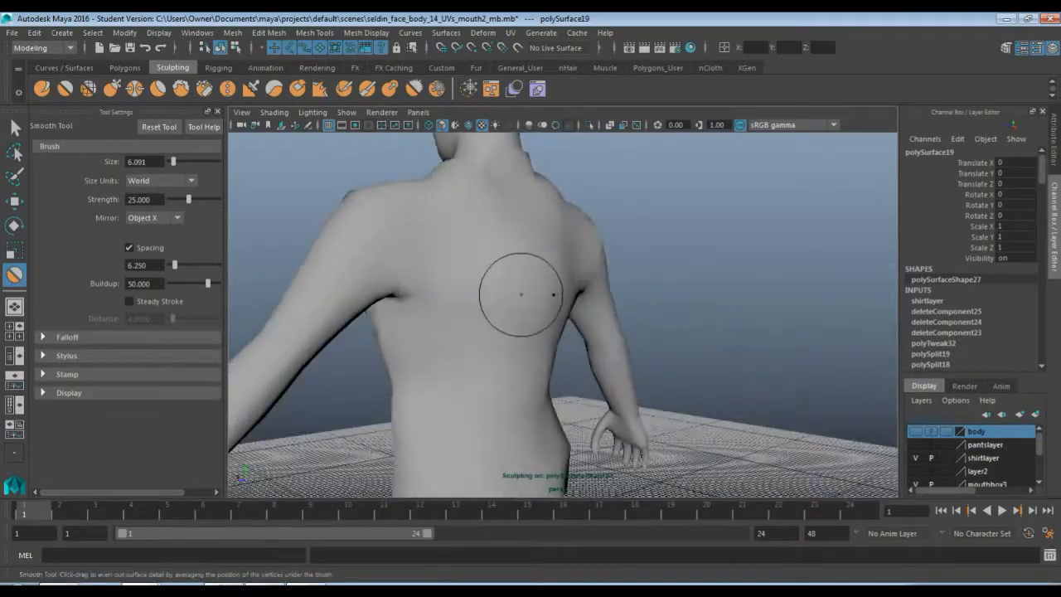
# Smooth the upper back and chest of the torso with further Smooth strokes
pyautogui.keyDown('alt'); pyautogui.moveTo(590, 321); pyautogui.dragTo(647, 366); pyautogui.keyUp('alt')
pyautogui.keyDown('alt'); pyautogui.moveTo(648, 366); pyautogui.dragTo(619, 271, button='middle'); pyautogui.keyUp('alt')
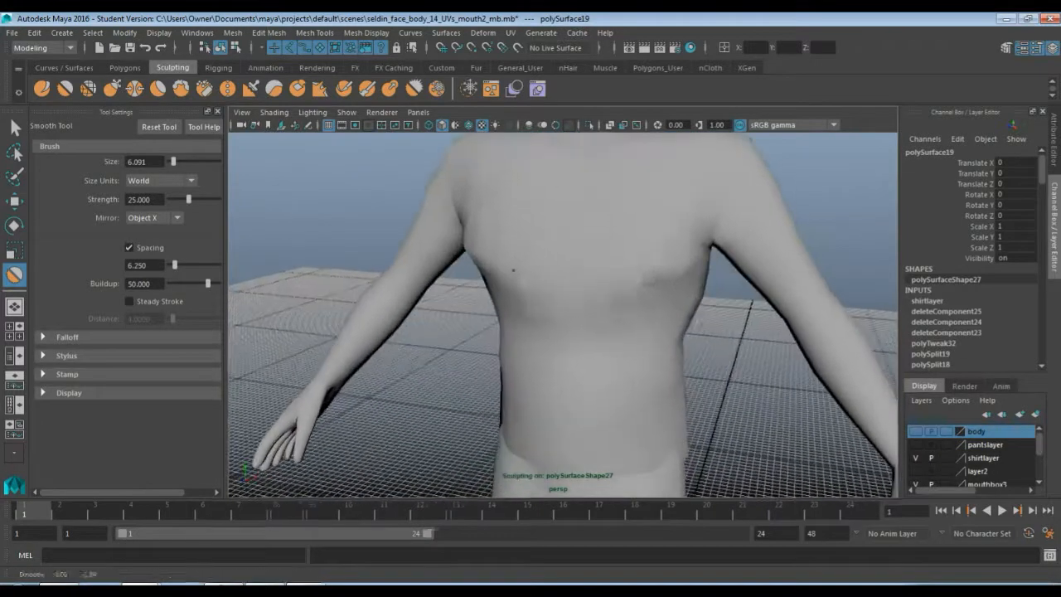
pyautogui.moveTo(641, 303)
pyautogui.keyDown('alt'); pyautogui.mouseDown()
pyautogui.moveTo(587, 314)
pyautogui.moveTo(569, 273)
pyautogui.moveTo(581, 304)
pyautogui.moveTo(595, 261)
pyautogui.moveTo(597, 310)
pyautogui.moveTo(598, 296)
pyautogui.mouseUp(); pyautogui.keyUp('alt')
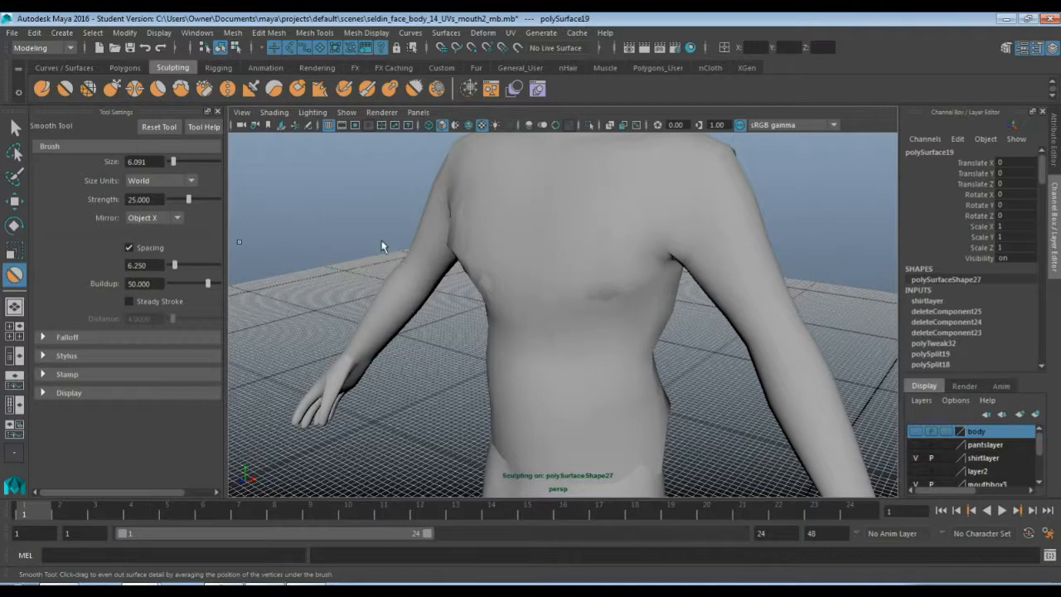
# Assign a new Lambert material to the selected shirt mesh and rename it shirtcolor
pyautogui.scroll(-4, 578, 268)
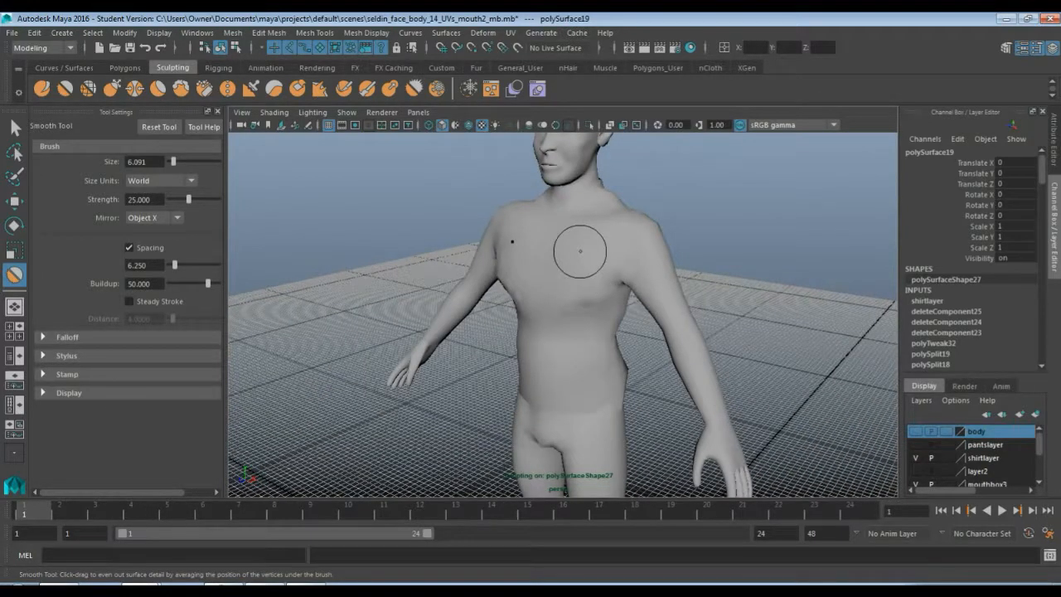
pyautogui.press('q')
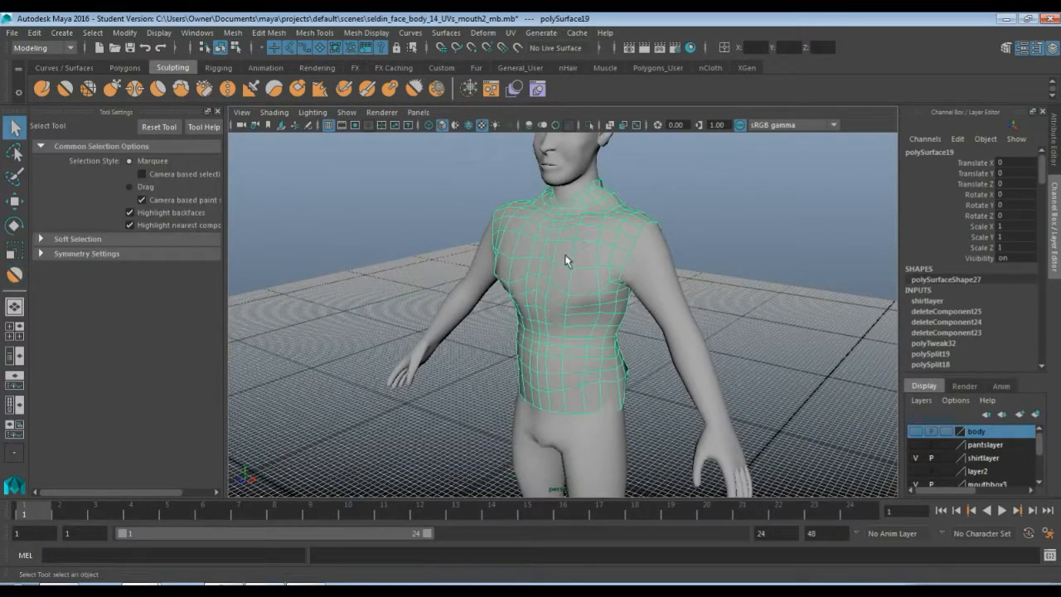
pyautogui.click(313, 70)
pyautogui.click(276, 90)
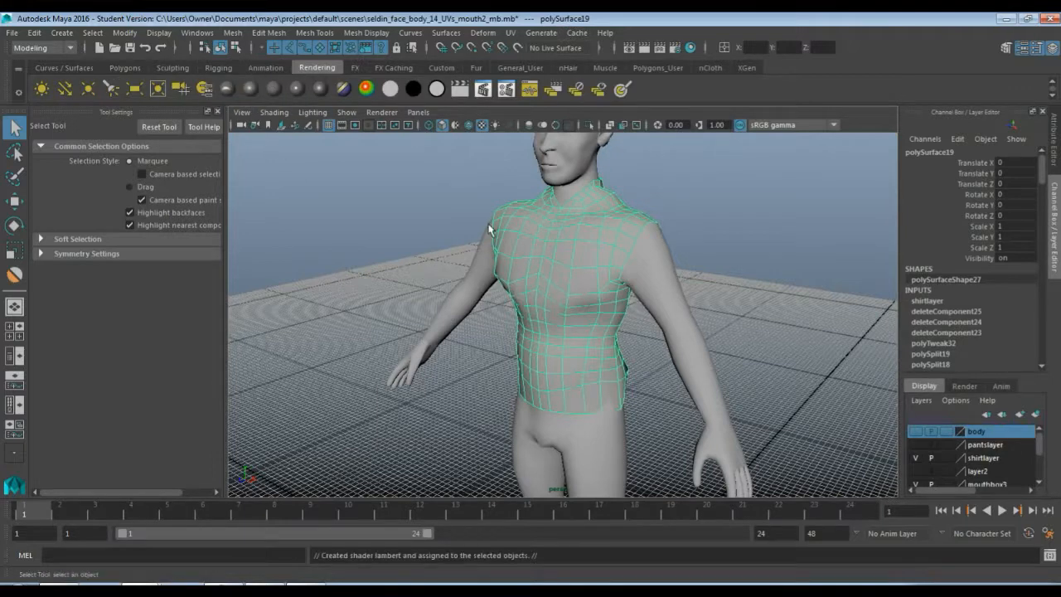
pyautogui.moveTo(942, 190); pyautogui.dragTo(810, 194)
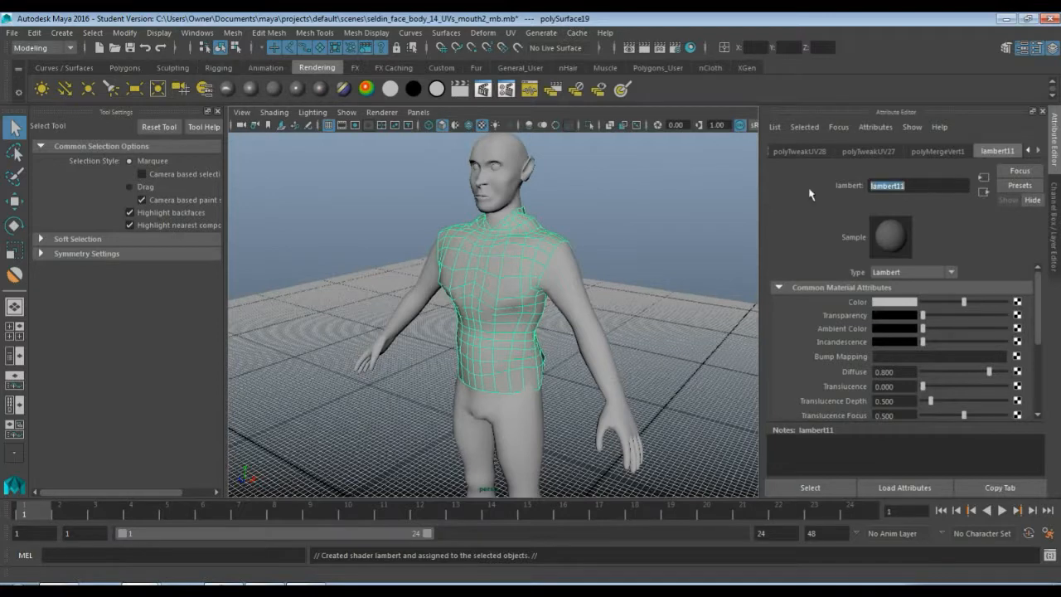
pyautogui.write('shirtcolor')
pyautogui.press('Return')
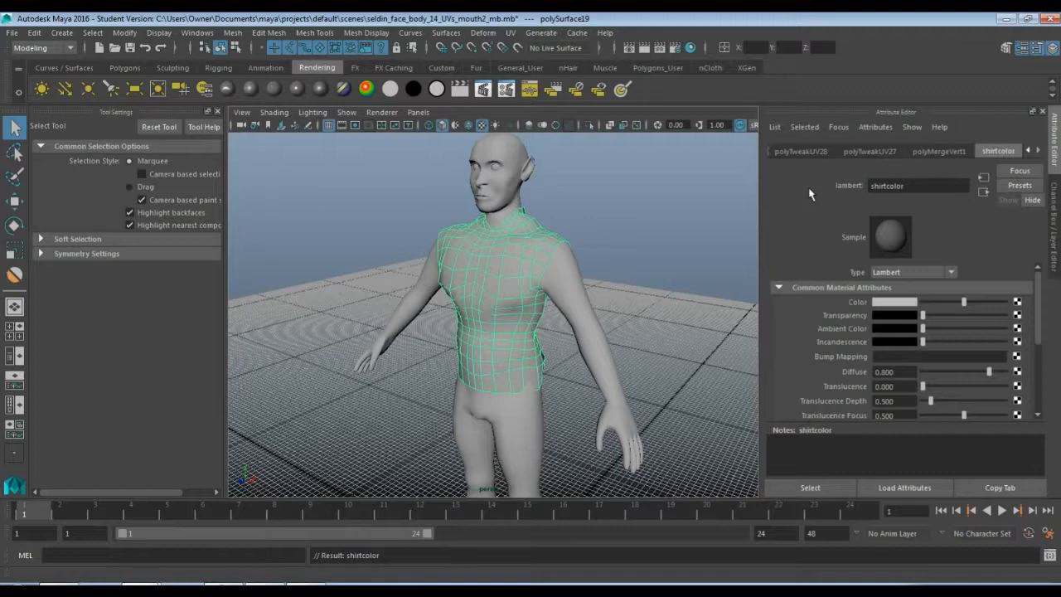
# Set the shirtcolor material's color to black
pyautogui.click(898, 304)
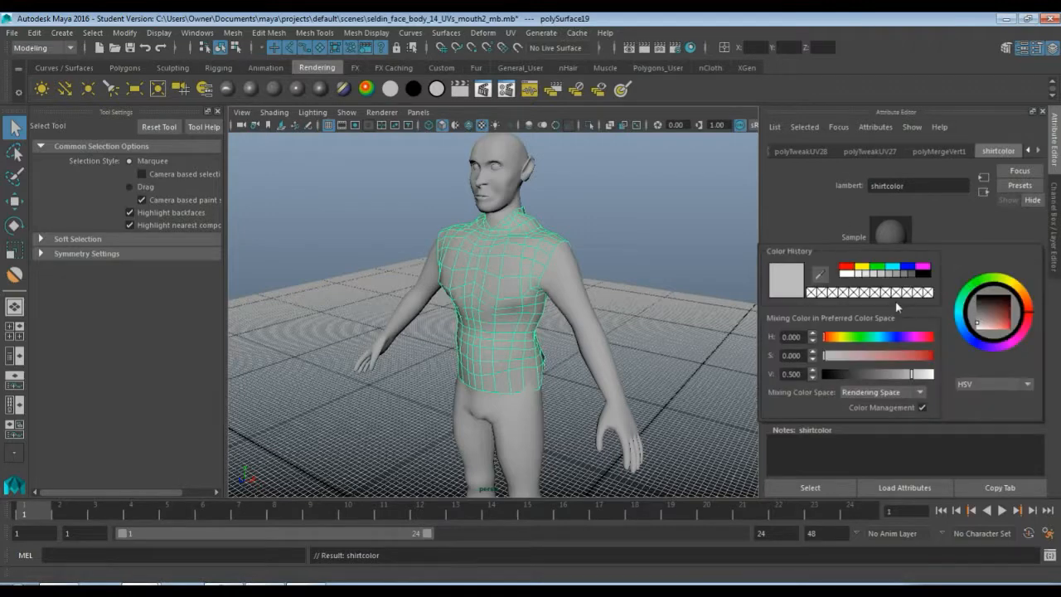
pyautogui.click(987, 309)
pyautogui.moveTo(988, 309); pyautogui.dragTo(972, 300)
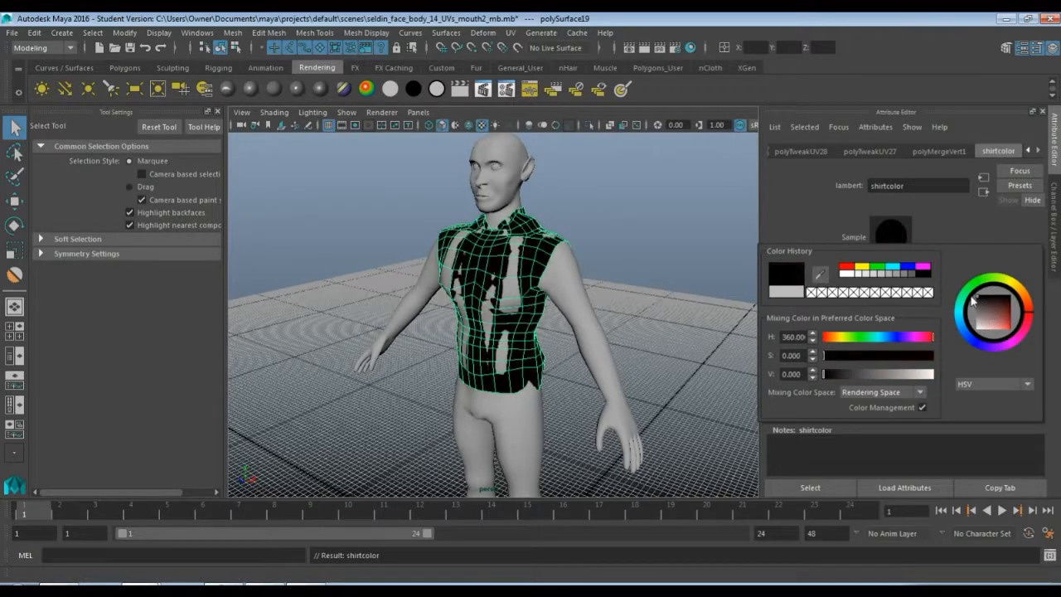
# Select the shirt again and raise its color's value to 0.020
pyautogui.click(632, 268)
pyautogui.scroll(5, 563, 331)
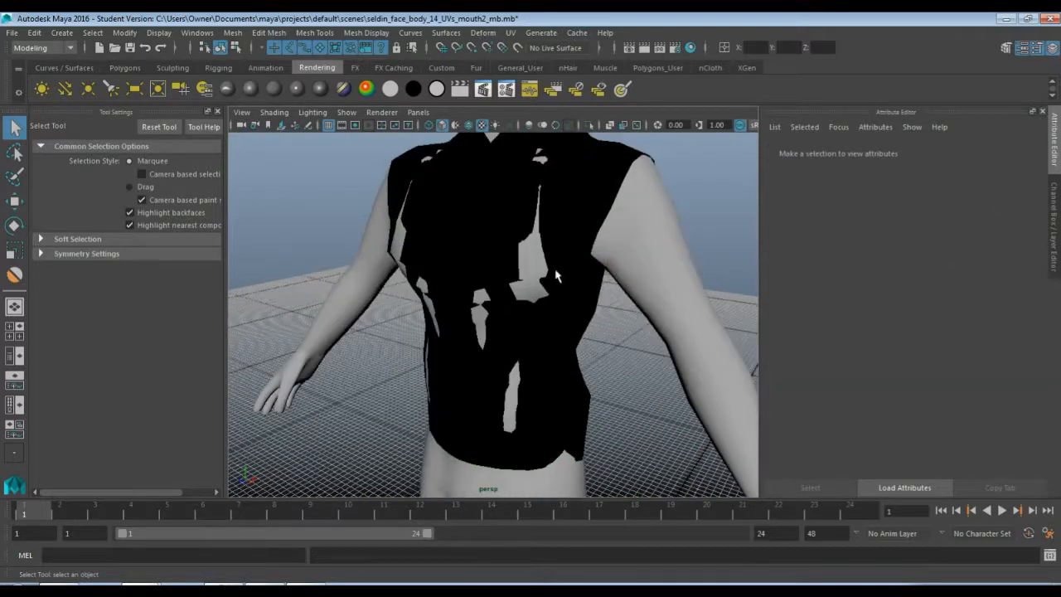
pyautogui.click(557, 277)
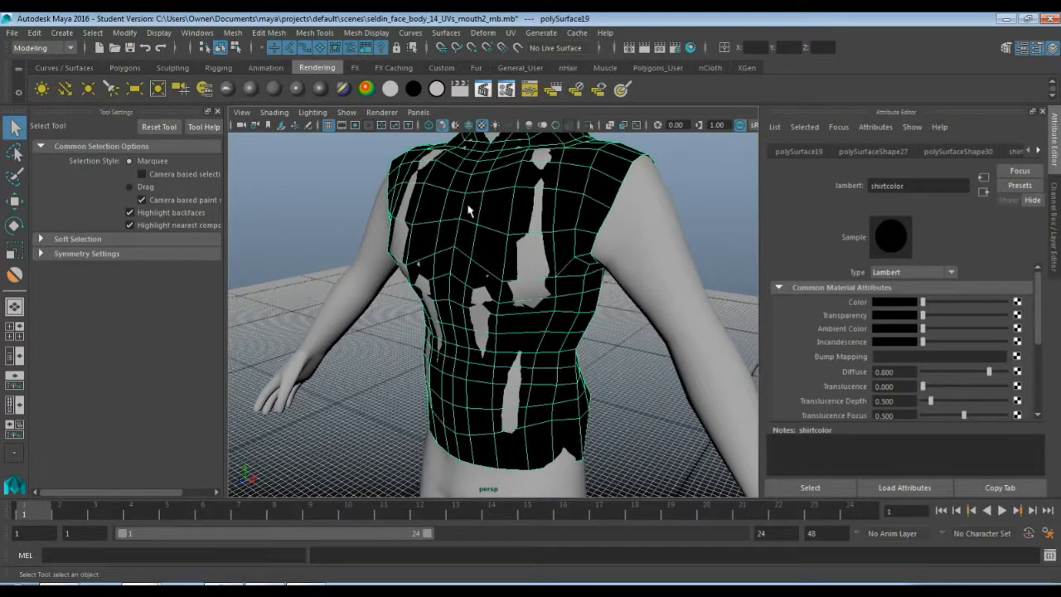
pyautogui.click(894, 304)
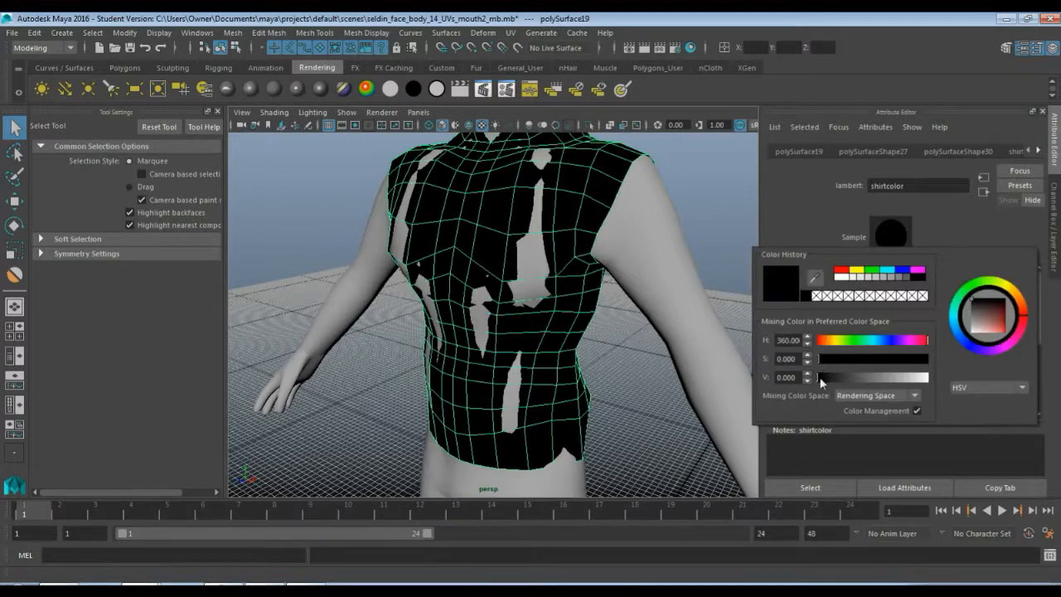
pyautogui.moveTo(819, 378); pyautogui.dragTo(838, 378)
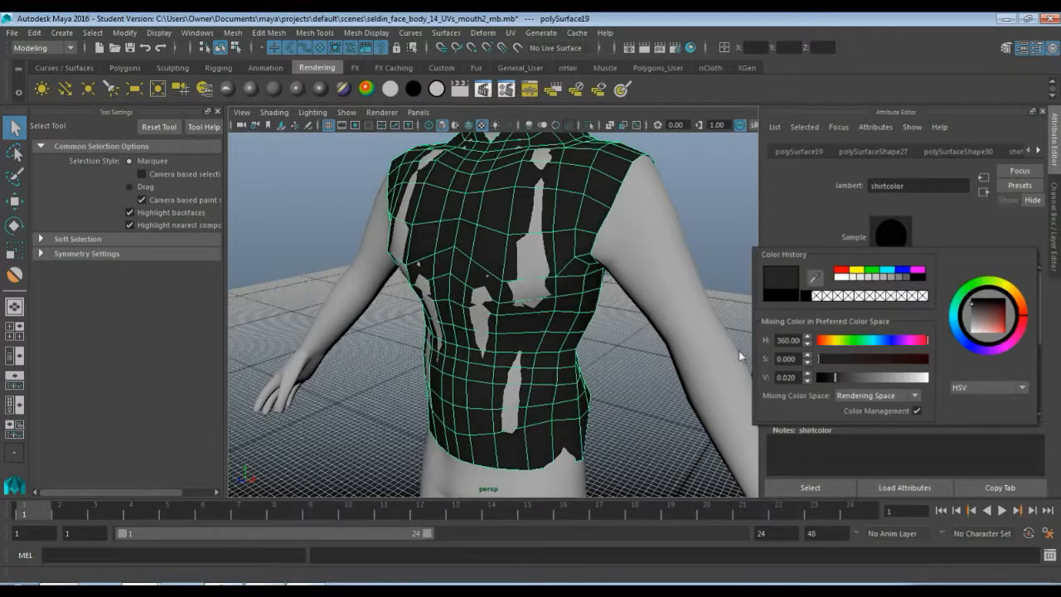
pyautogui.click(642, 361)
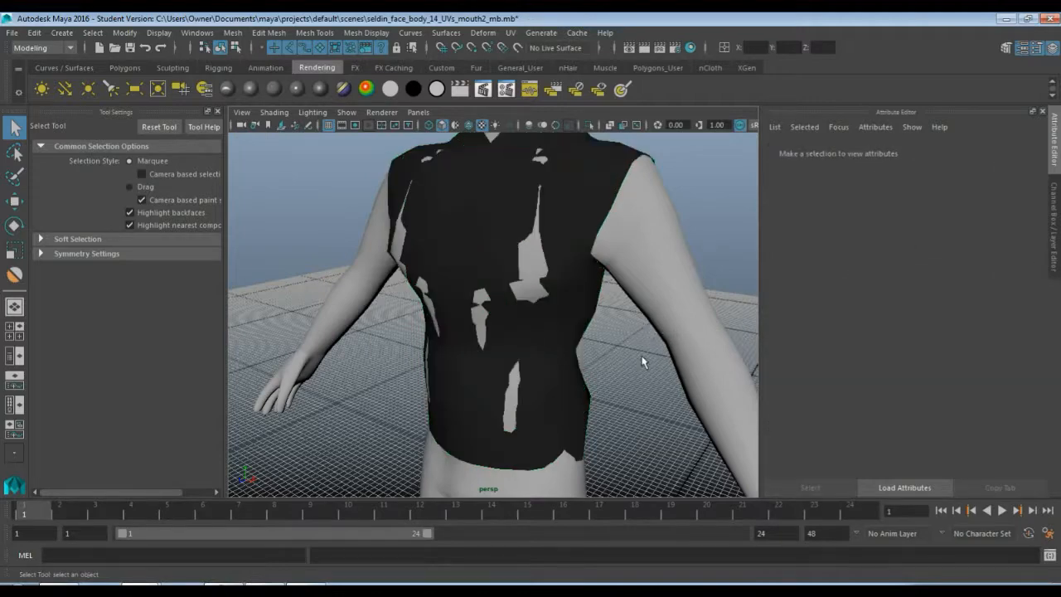
# Select the shirt and sculpt its chest and belly with the Sculpt tool at strength 2
pyautogui.click(579, 265)
pyautogui.keyDown('alt'); pyautogui.moveTo(579, 266); pyautogui.dragTo(403, 217); pyautogui.keyUp('alt')
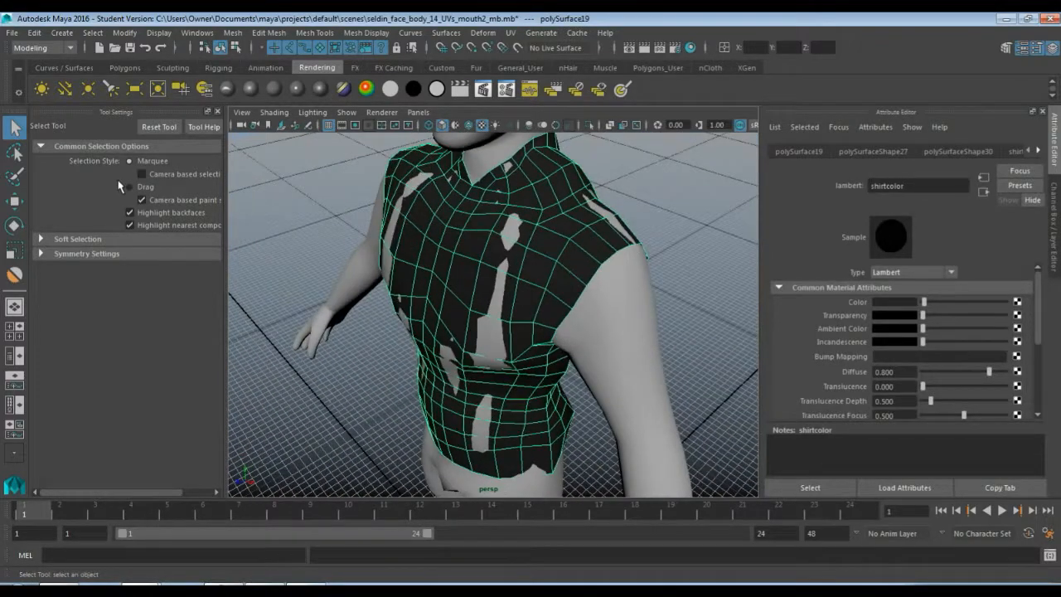
pyautogui.press('y')
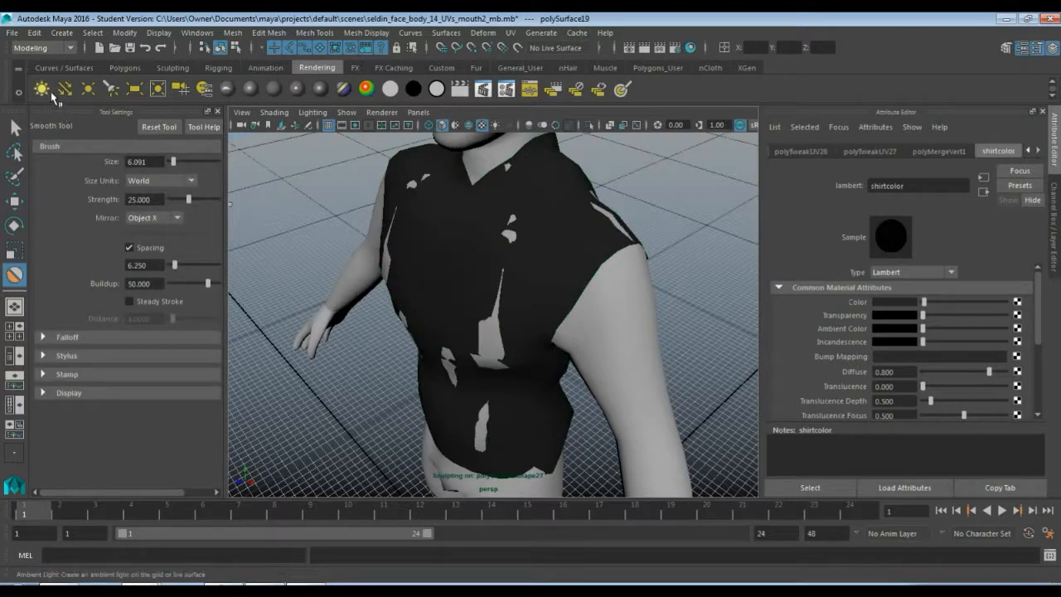
pyautogui.click(172, 68)
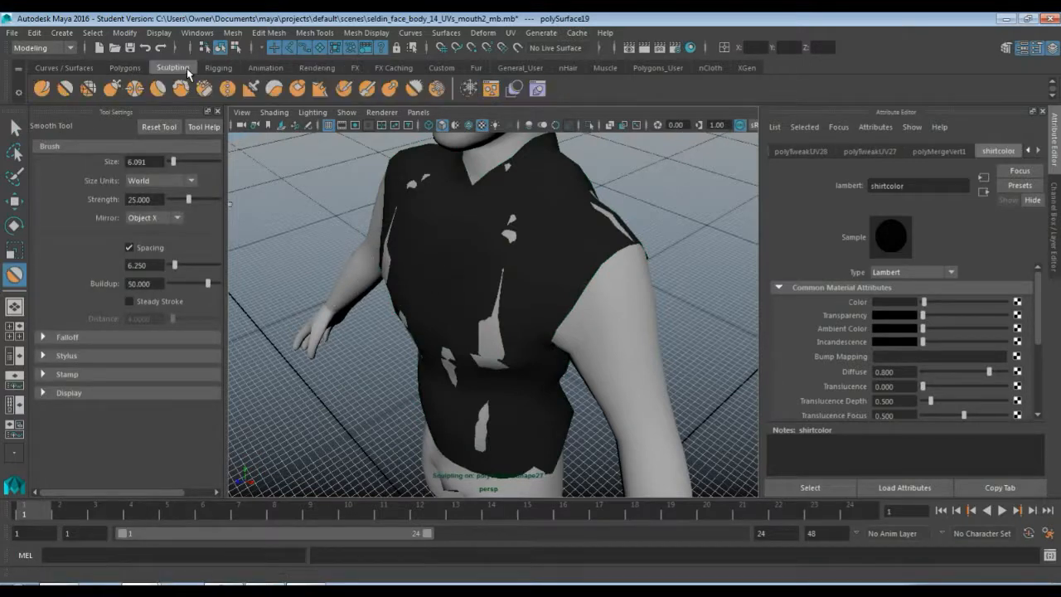
pyautogui.click(42, 89)
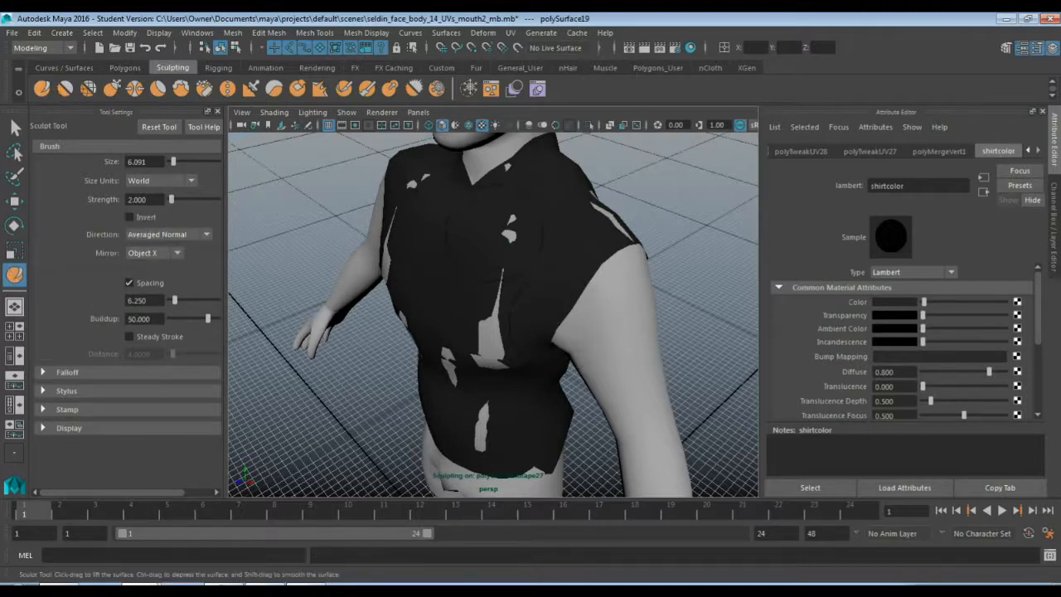
pyautogui.moveTo(507, 228); pyautogui.dragTo(510, 234)
pyautogui.moveTo(576, 212)
pyautogui.mouseDown()
pyautogui.moveTo(610, 235)
pyautogui.moveTo(583, 204)
pyautogui.mouseUp()
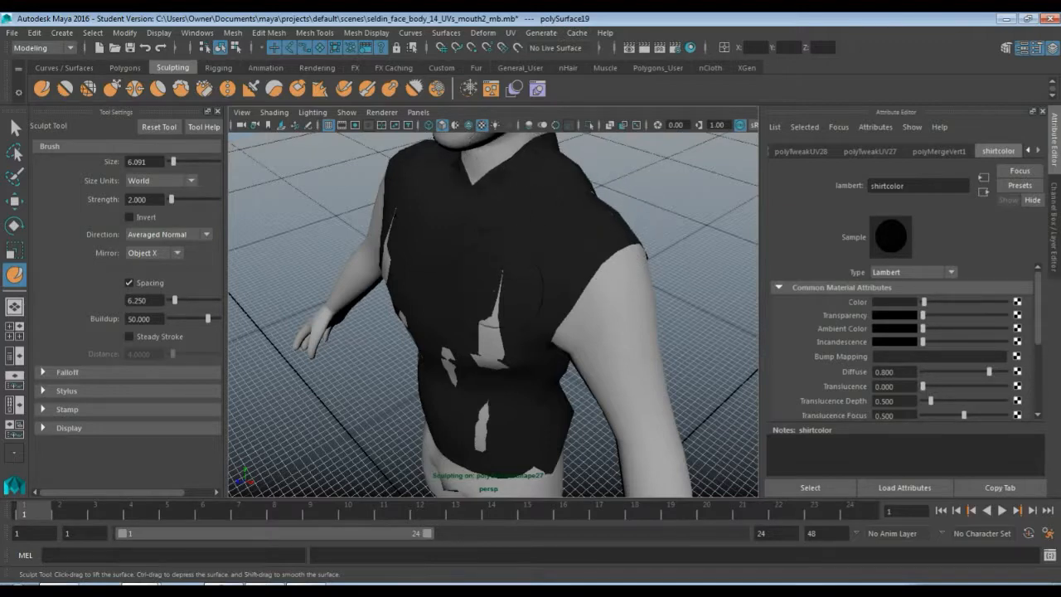
pyautogui.moveTo(500, 274)
pyautogui.mouseDown()
pyautogui.moveTo(484, 414)
pyautogui.moveTo(504, 328)
pyautogui.mouseUp()
pyautogui.moveTo(509, 232)
pyautogui.mouseDown()
pyautogui.moveTo(495, 377)
pyautogui.moveTo(552, 343)
pyautogui.moveTo(578, 347)
pyautogui.moveTo(390, 344)
pyautogui.moveTo(460, 322)
pyautogui.mouseUp()
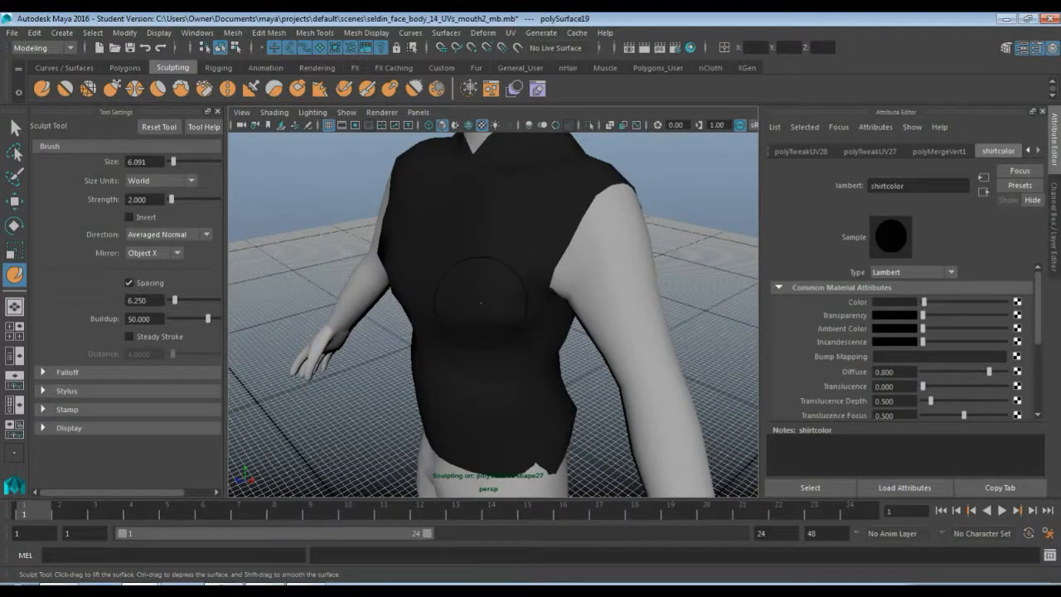
pyautogui.moveTo(495, 323)
pyautogui.keyDown('shift'); pyautogui.mouseDown()
pyautogui.moveTo(510, 279)
pyautogui.moveTo(470, 259)
pyautogui.moveTo(495, 295)
pyautogui.moveTo(486, 339)
pyautogui.moveTo(414, 339)
pyautogui.moveTo(455, 269)
pyautogui.moveTo(450, 230)
pyautogui.moveTo(497, 237)
pyautogui.moveTo(416, 234)
pyautogui.moveTo(465, 227)
pyautogui.moveTo(502, 263)
pyautogui.moveTo(518, 238)
pyautogui.moveTo(490, 277)
pyautogui.moveTo(539, 291)
pyautogui.moveTo(514, 306)
pyautogui.mouseUp(); pyautogui.keyUp('shift')
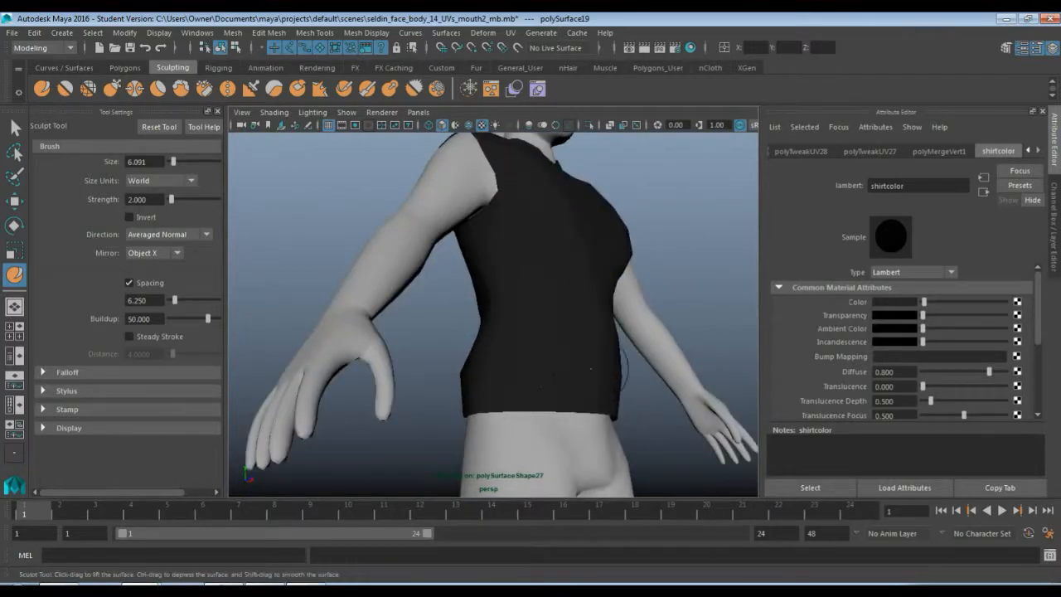
# Sculpt the side of the shirt with further Sculpt strokes
pyautogui.moveTo(624, 364)
pyautogui.keyDown('alt'); pyautogui.mouseDown()
pyautogui.moveTo(465, 333)
pyautogui.moveTo(571, 366)
pyautogui.moveTo(542, 345)
pyautogui.moveTo(374, 361)
pyautogui.moveTo(488, 280)
pyautogui.moveTo(403, 275)
pyautogui.moveTo(505, 289)
pyautogui.moveTo(572, 323)
pyautogui.moveTo(567, 343)
pyautogui.moveTo(573, 329)
pyautogui.mouseUp(); pyautogui.keyUp('alt')
pyautogui.keyDown('alt'); pyautogui.moveTo(572, 329); pyautogui.dragTo(496, 311, button='middle'); pyautogui.keyUp('alt')
pyautogui.scroll(-7, 495, 311)
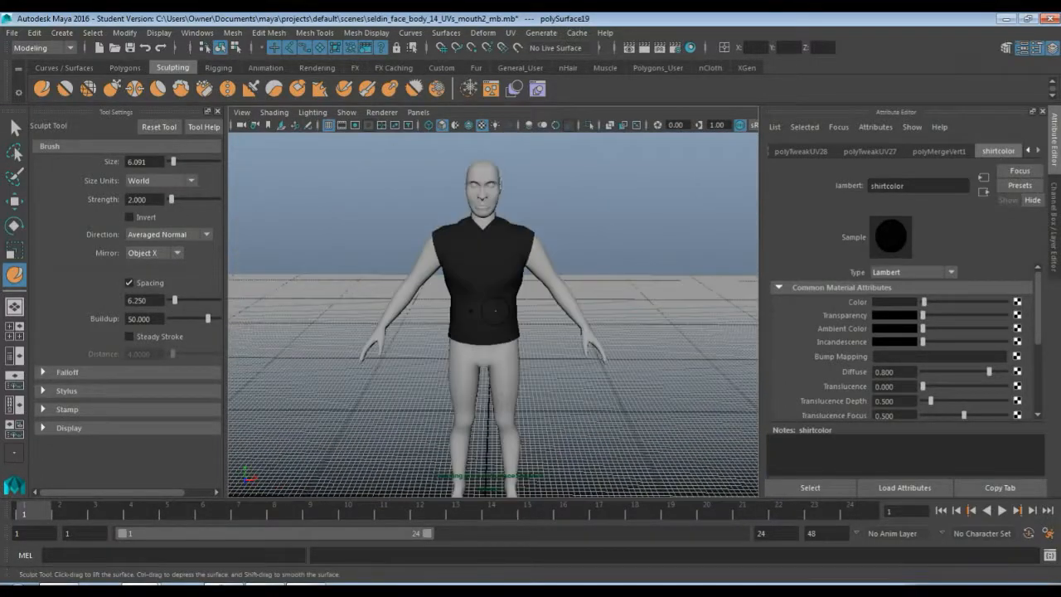
pyautogui.scroll(6, 495, 310)
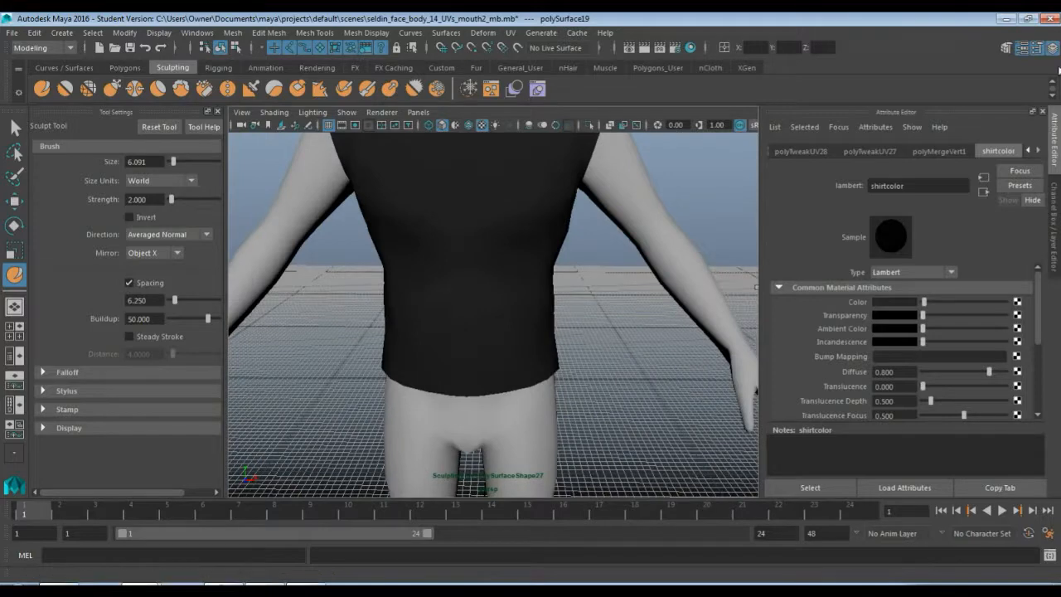
# Hide the shirt layer and show the pants layer
pyautogui.click(1054, 225)
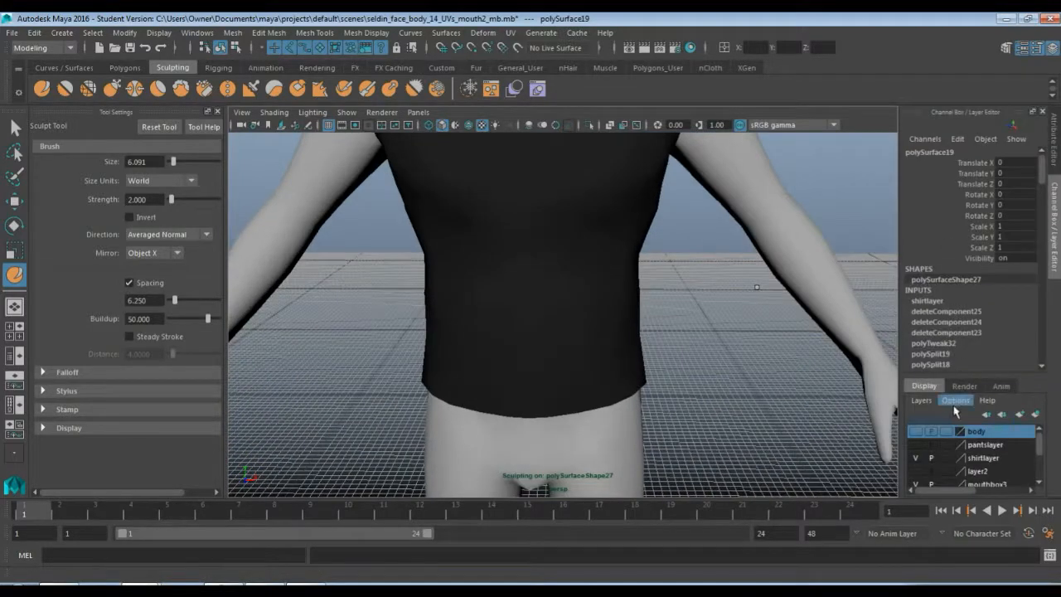
pyautogui.click(916, 458)
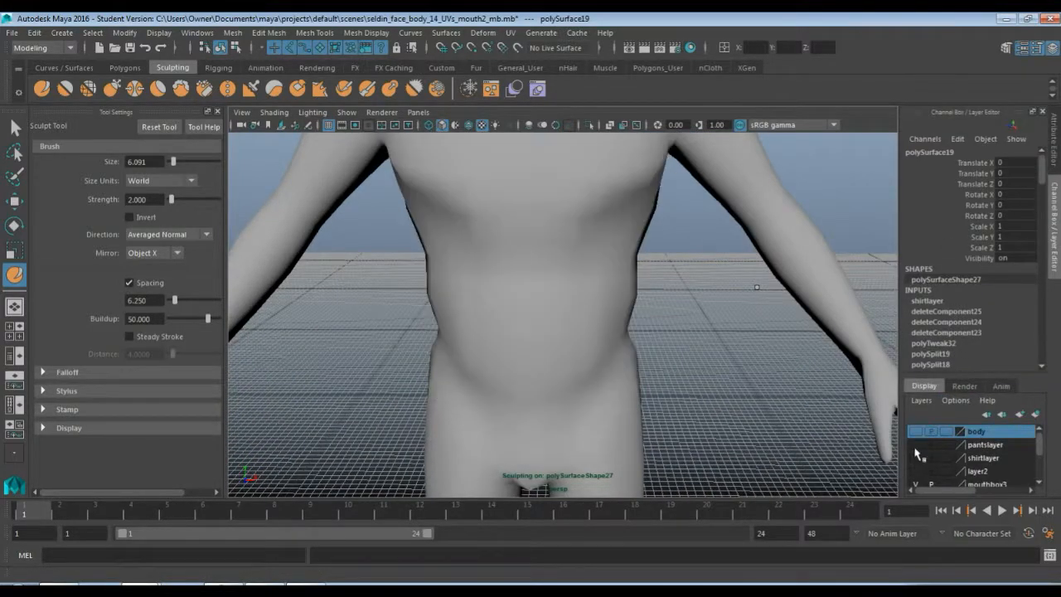
pyautogui.click(916, 445)
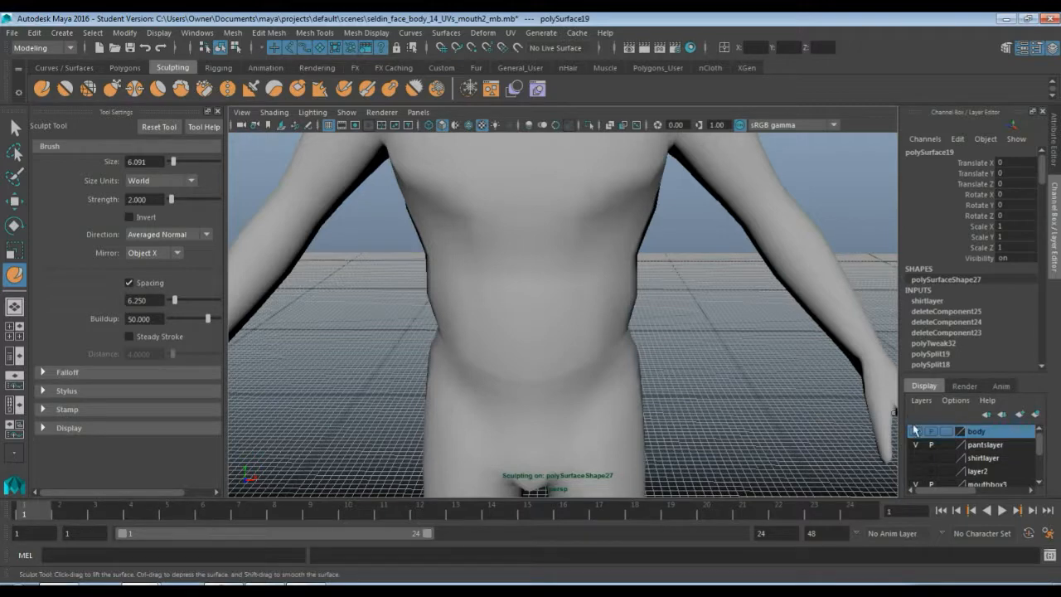
# Save the scene, continuing past the student version notice
pyautogui.click(12, 33)
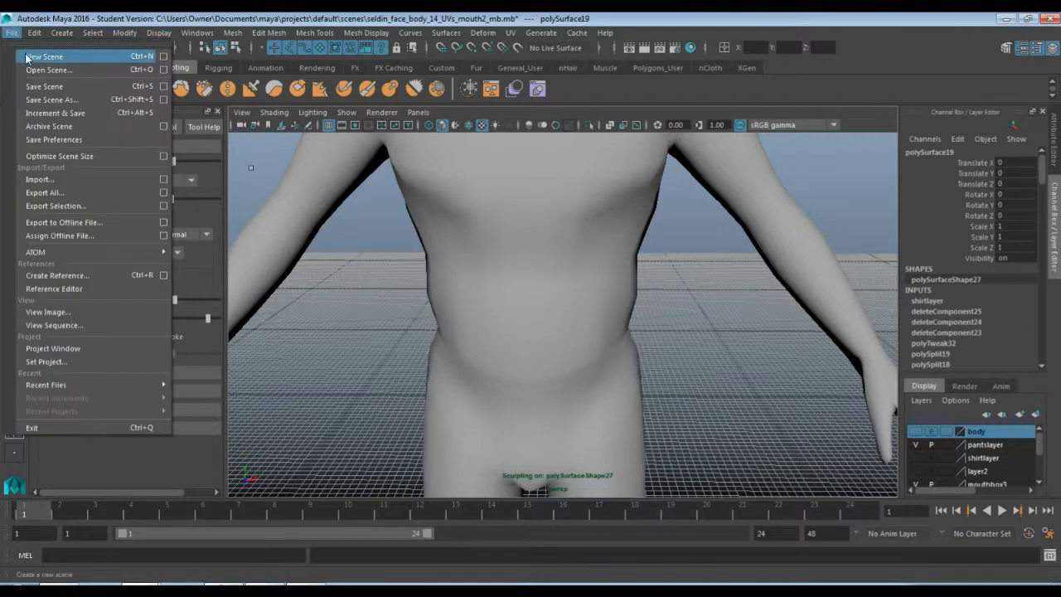
pyautogui.click(38, 86)
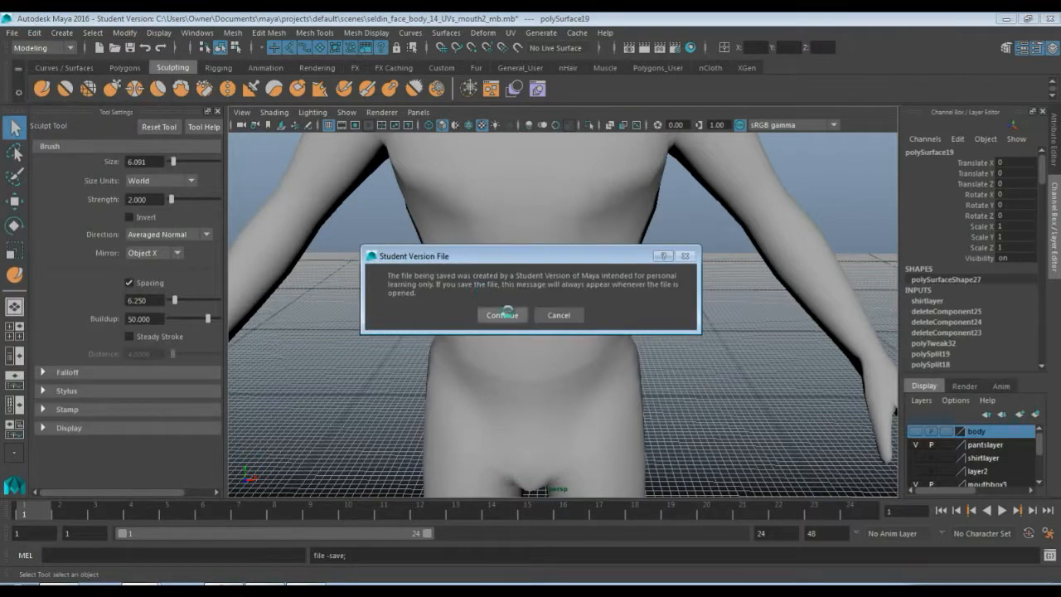
pyautogui.click(501, 314)
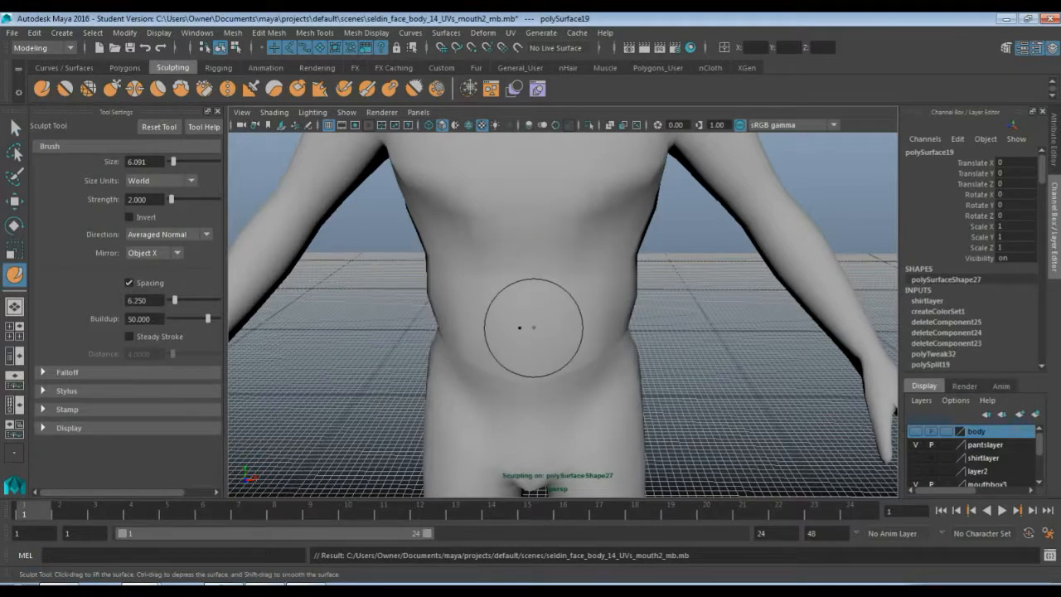
# Select the pants mesh in object mode and close the tool settings
pyautogui.press('q')
pyautogui.click(580, 431)
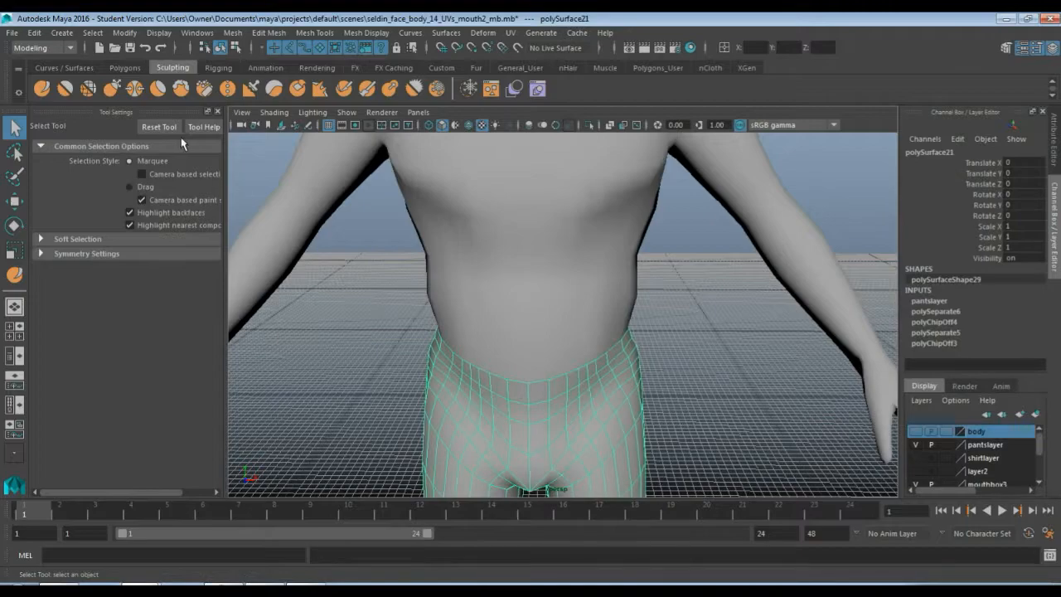
pyautogui.click(217, 111)
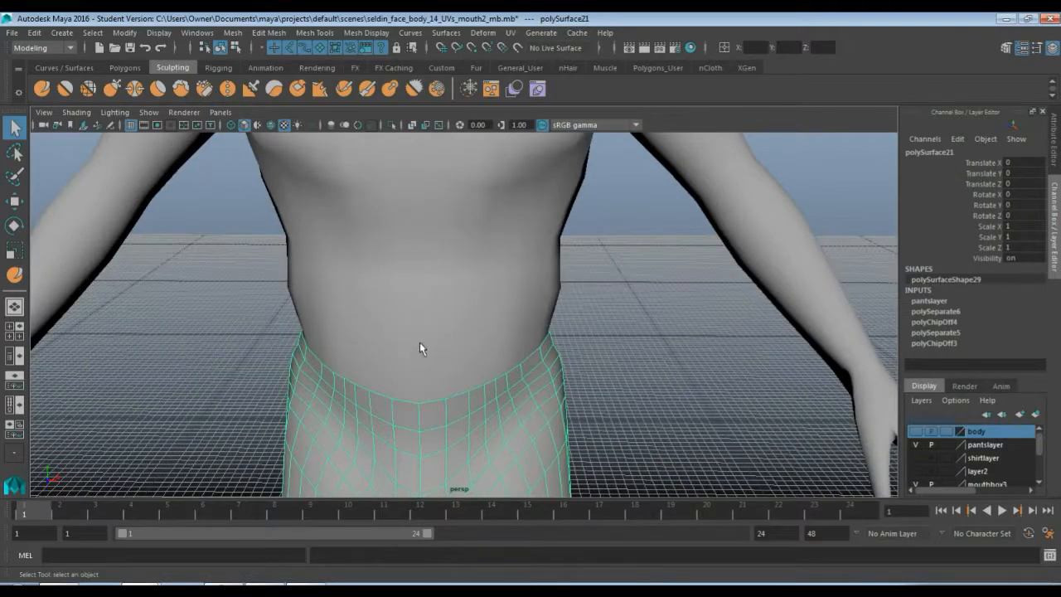
pyautogui.keyDown('alt'); pyautogui.moveTo(420, 348); pyautogui.dragTo(361, 215, button='middle'); pyautogui.keyUp('alt')
pyautogui.keyDown('alt'); pyautogui.moveTo(483, 246); pyautogui.dragTo(499, 313); pyautogui.keyUp('alt')
pyautogui.keyDown('alt'); pyautogui.moveTo(527, 302); pyautogui.dragTo(526, 323, button='right'); pyautogui.keyUp('alt')
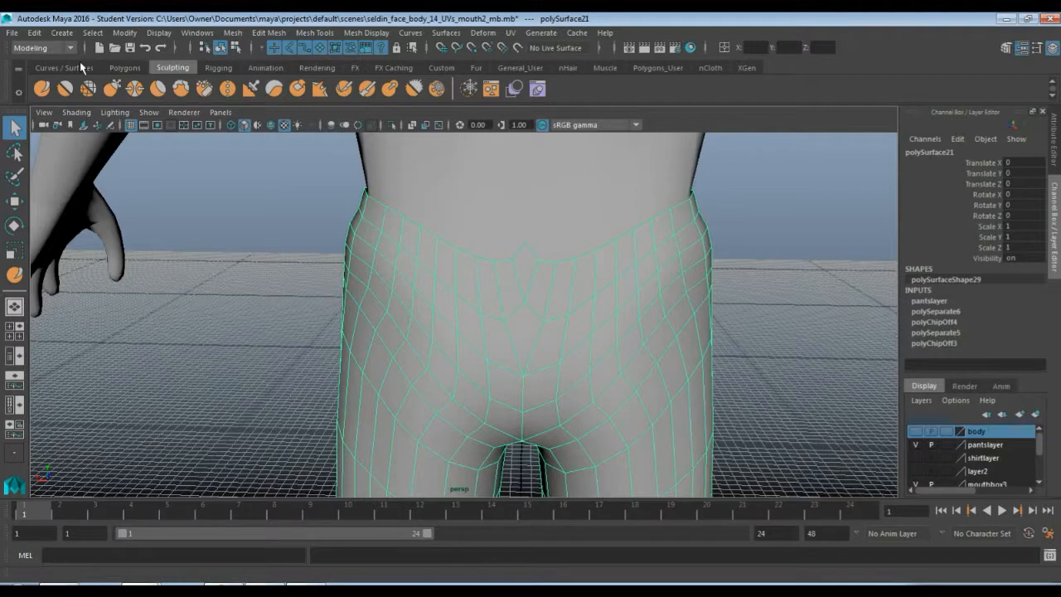
pyautogui.click(113, 68)
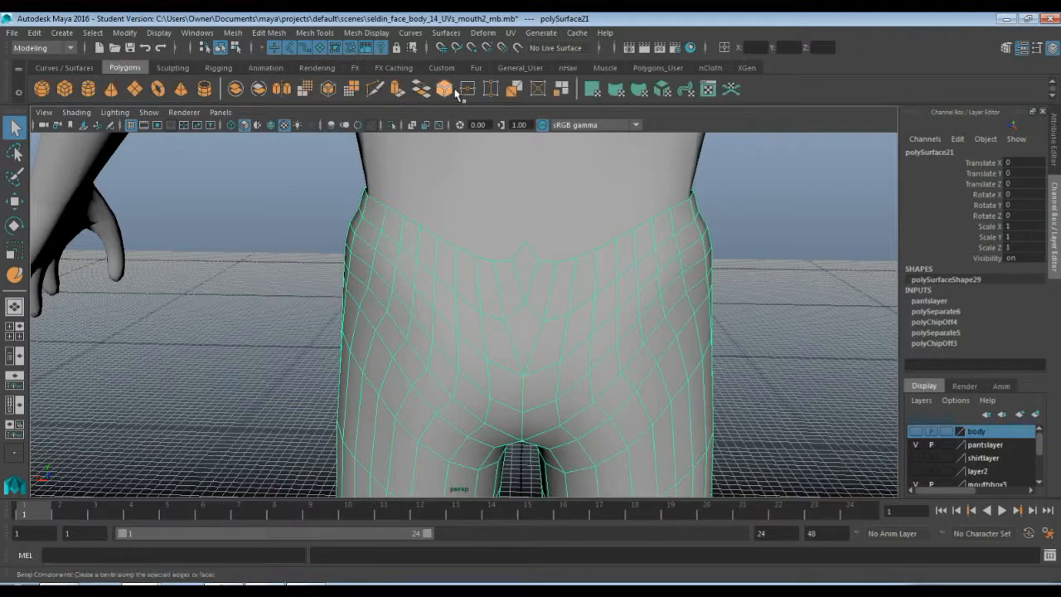
pyautogui.click(490, 89)
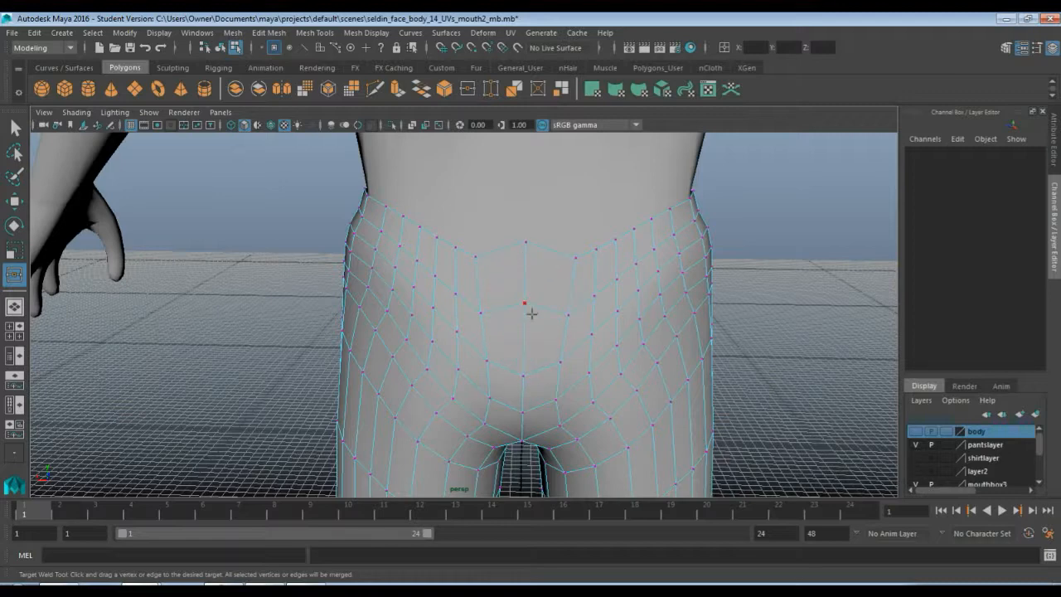
pyautogui.press('q')
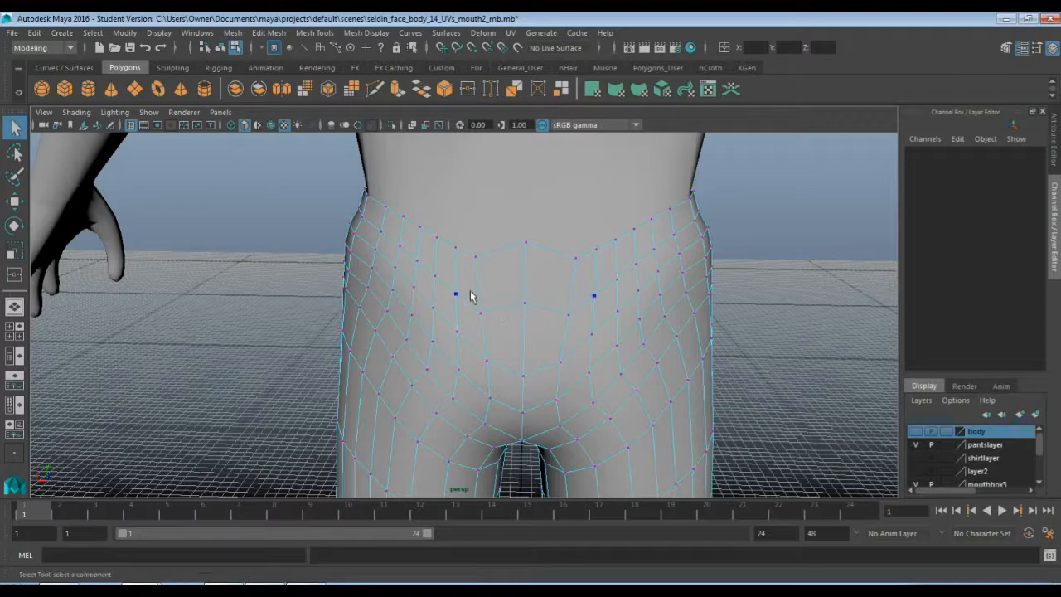
# Delete the two pairs of vertical edges at the front waistband of the pants
pyautogui.press('F10')
pyautogui.click(452, 268)
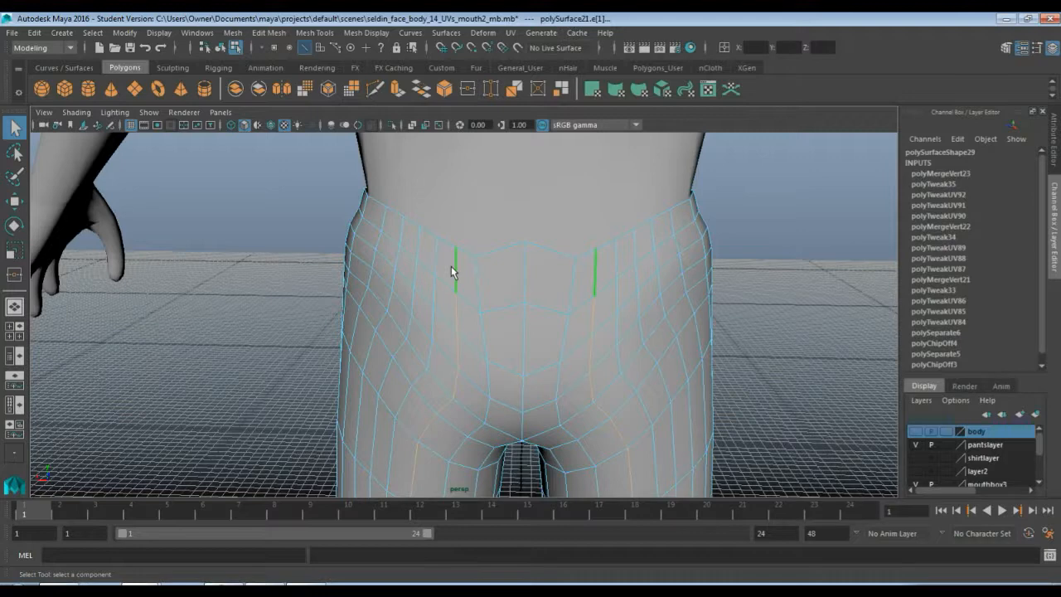
pyautogui.press('Delete')
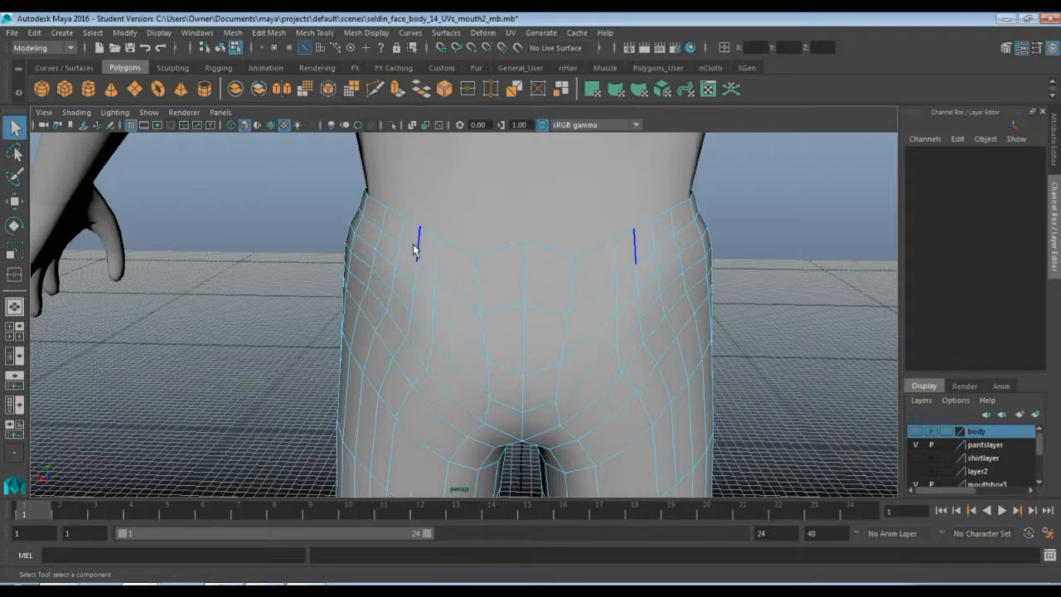
pyautogui.doubleClick(412, 244)
pyautogui.press('Delete')
# Delete two more vertical waistband edges on the side of the pants
pyautogui.keyDown('alt'); pyautogui.moveTo(378, 285); pyautogui.dragTo(526, 277); pyautogui.keyUp('alt')
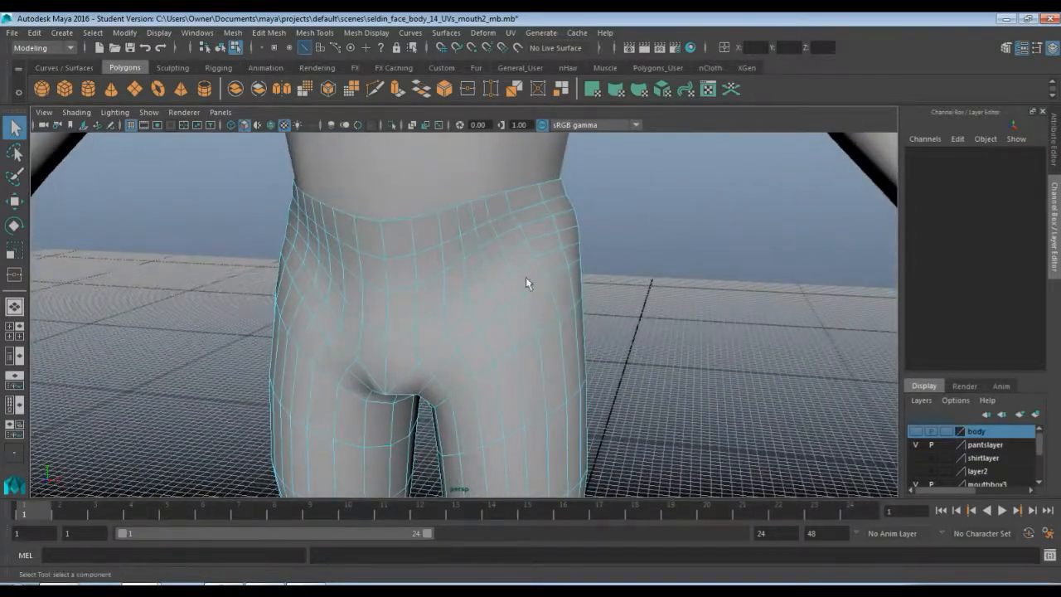
pyautogui.doubleClick(457, 227)
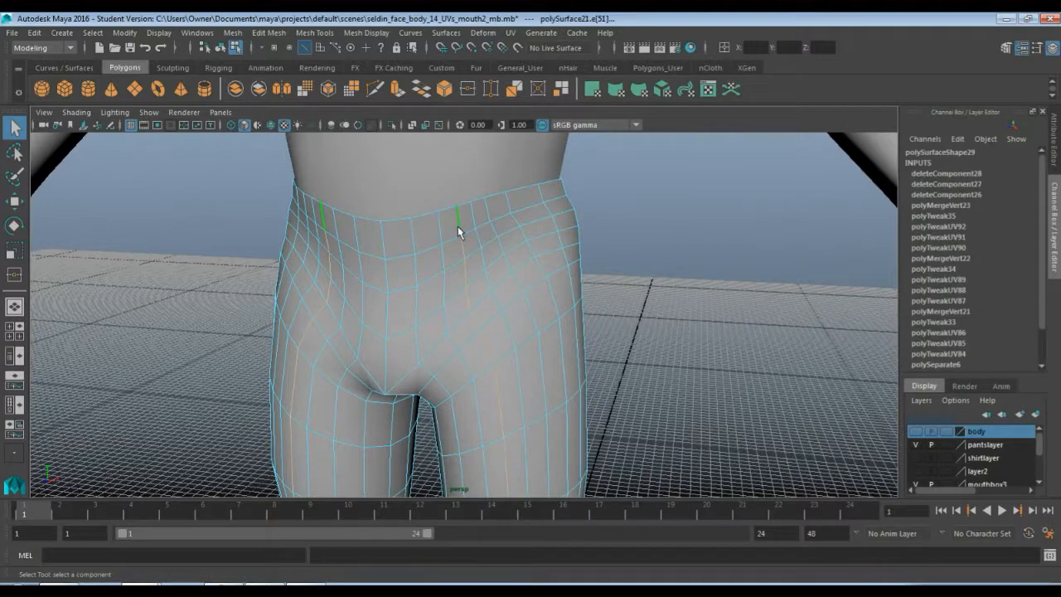
pyautogui.press('Delete')
pyautogui.doubleClick(486, 222)
pyautogui.press('Delete')
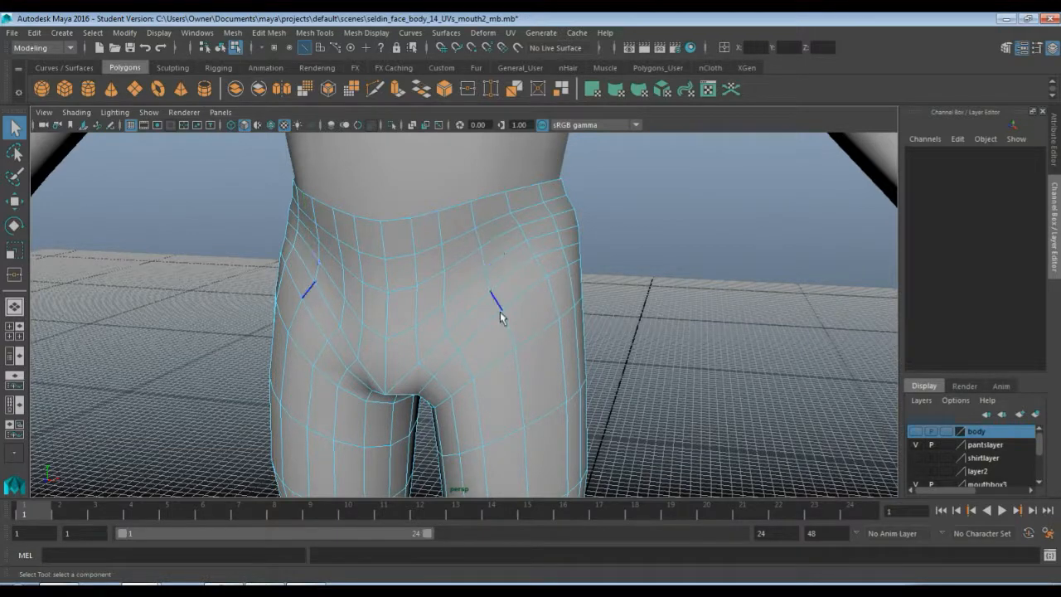
# Select all vertices of the pants and delete them to remove leftover stray vertices
pyautogui.keyDown('alt'); pyautogui.moveTo(532, 355); pyautogui.dragTo(464, 319); pyautogui.keyUp('alt')
pyautogui.keyDown('alt'); pyautogui.moveTo(558, 282); pyautogui.dragTo(426, 306); pyautogui.keyUp('alt')
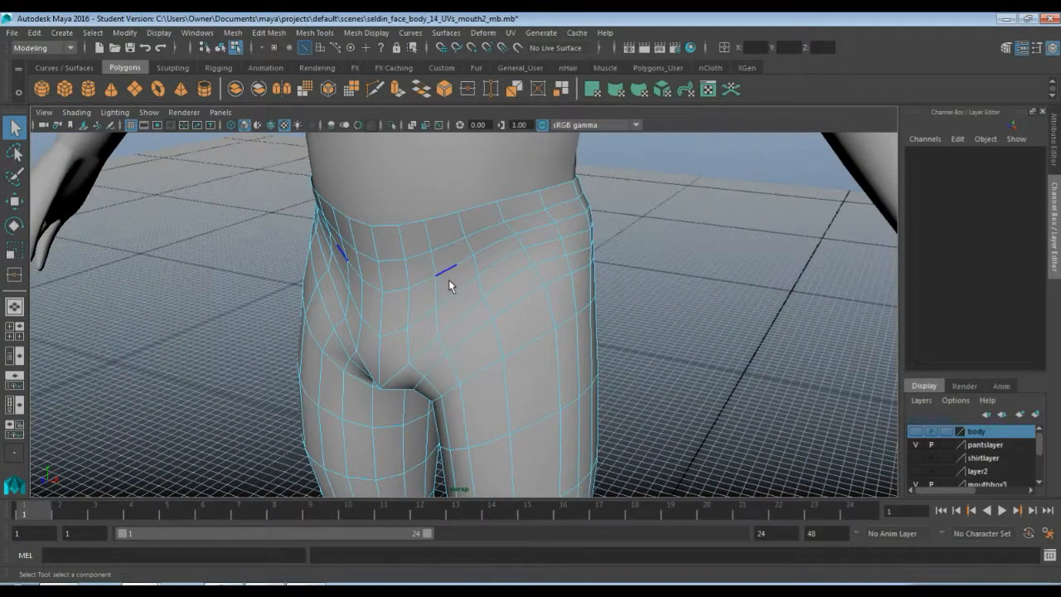
pyautogui.press('F9')
pyautogui.scroll(-6, 475, 330)
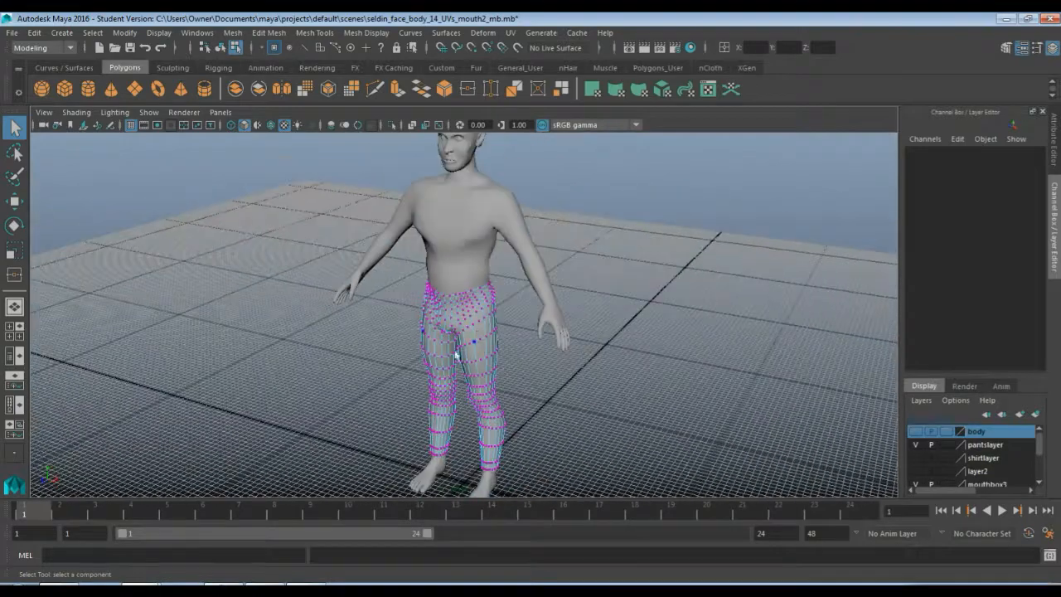
pyautogui.moveTo(330, 251); pyautogui.dragTo(614, 485)
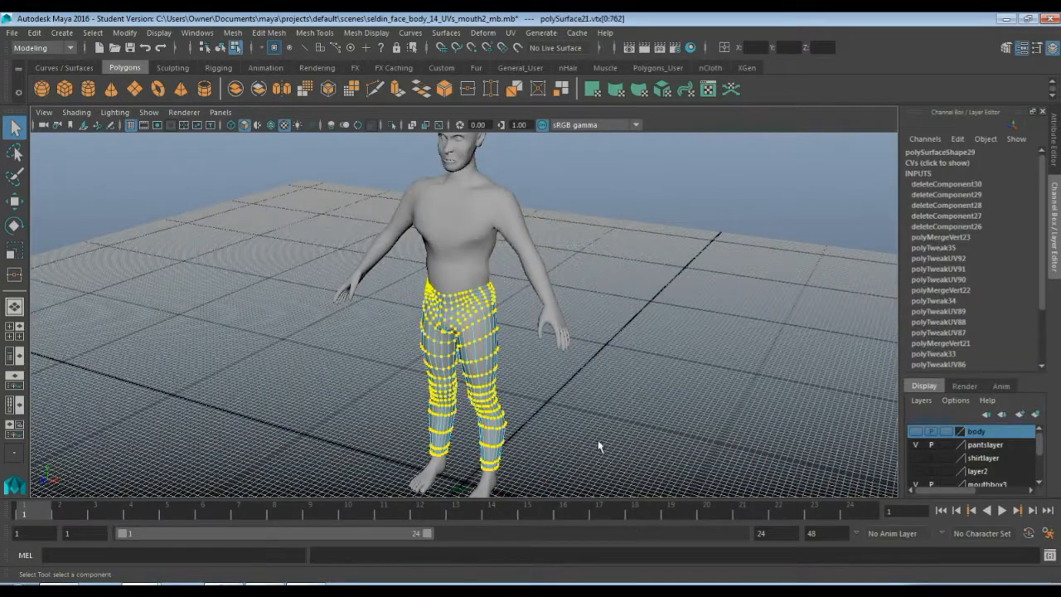
pyautogui.press('Delete')
# Inspect the cleaned pants mesh around the crotch and thighs
pyautogui.scroll(10, 539, 407)
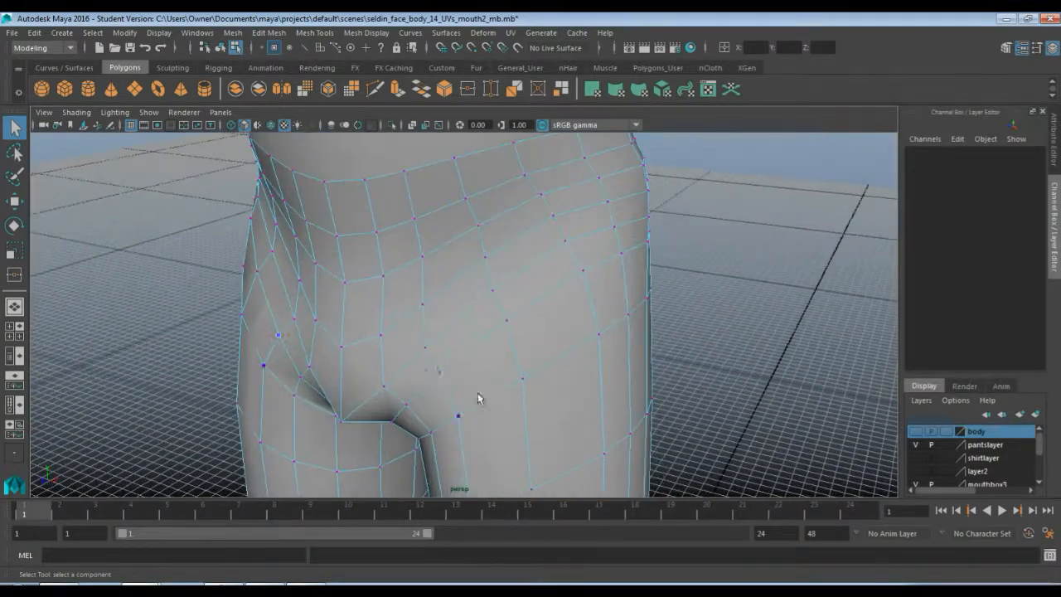
pyautogui.keyDown('alt'); pyautogui.moveTo(453, 347); pyautogui.dragTo(422, 350); pyautogui.keyUp('alt')
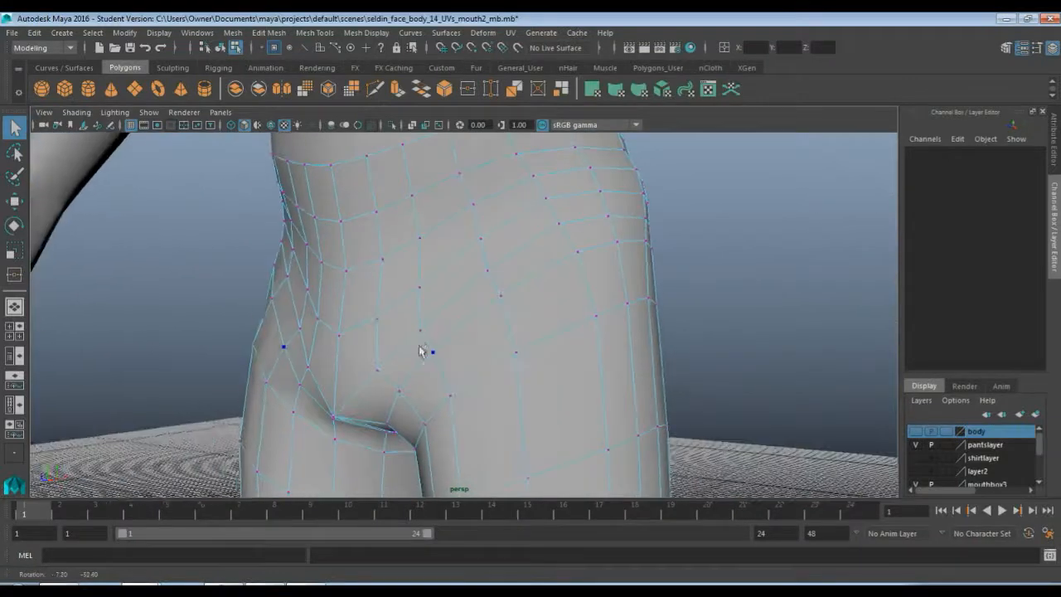
pyautogui.keyDown('alt'); pyautogui.moveTo(421, 350); pyautogui.dragTo(464, 341, button='middle'); pyautogui.keyUp('alt')
pyautogui.scroll(-2, 471, 341)
pyautogui.keyDown('alt'); pyautogui.moveTo(497, 279); pyautogui.dragTo(520, 285, button='middle'); pyautogui.keyUp('alt')
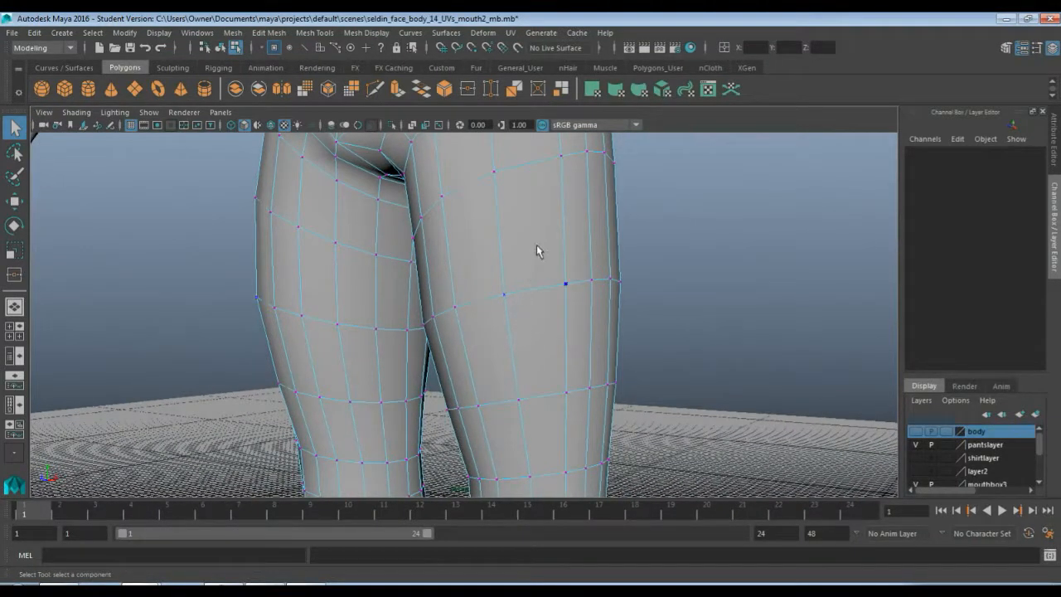
pyautogui.moveTo(536, 244); pyautogui.dragTo(580, 227, button='right')
pyautogui.click(569, 322)
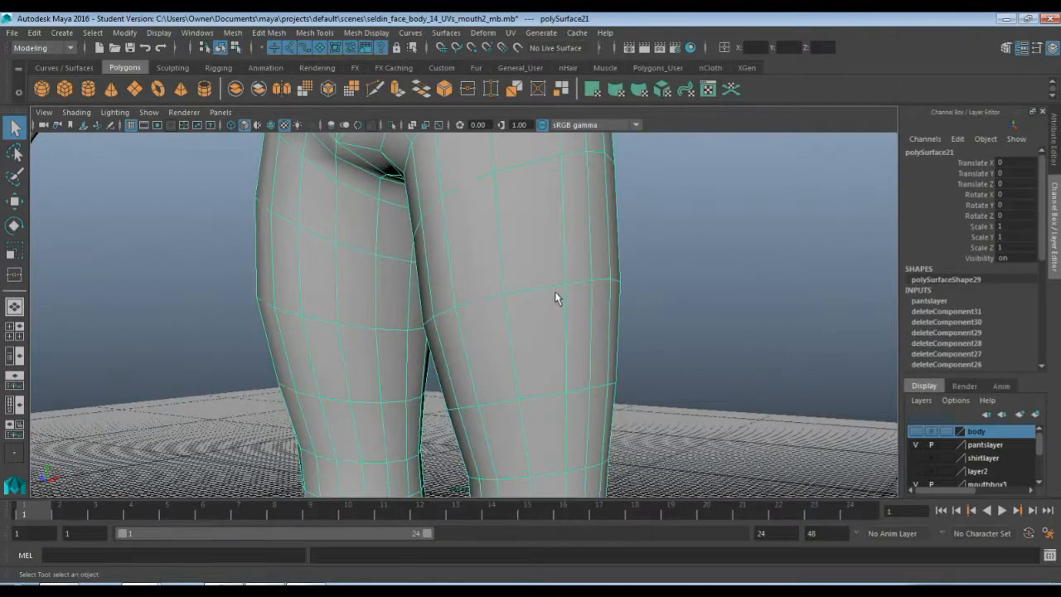
pyautogui.scroll(-5, 555, 298)
pyautogui.click(245, 124)
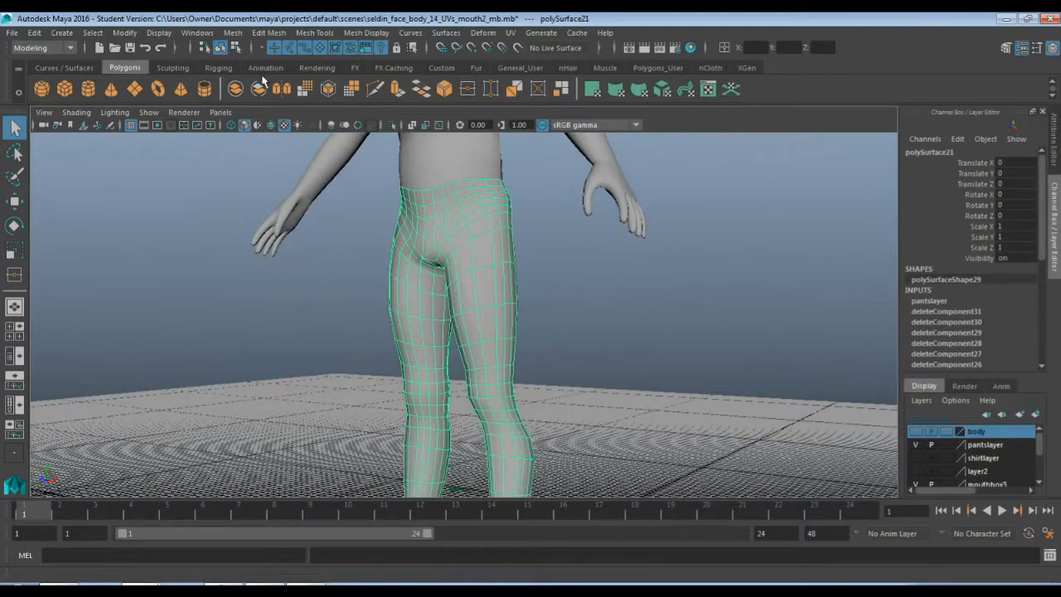
# Assign the existing shirtcolor material to the pants mesh, then deselect it
pyautogui.rightClick(492, 217)
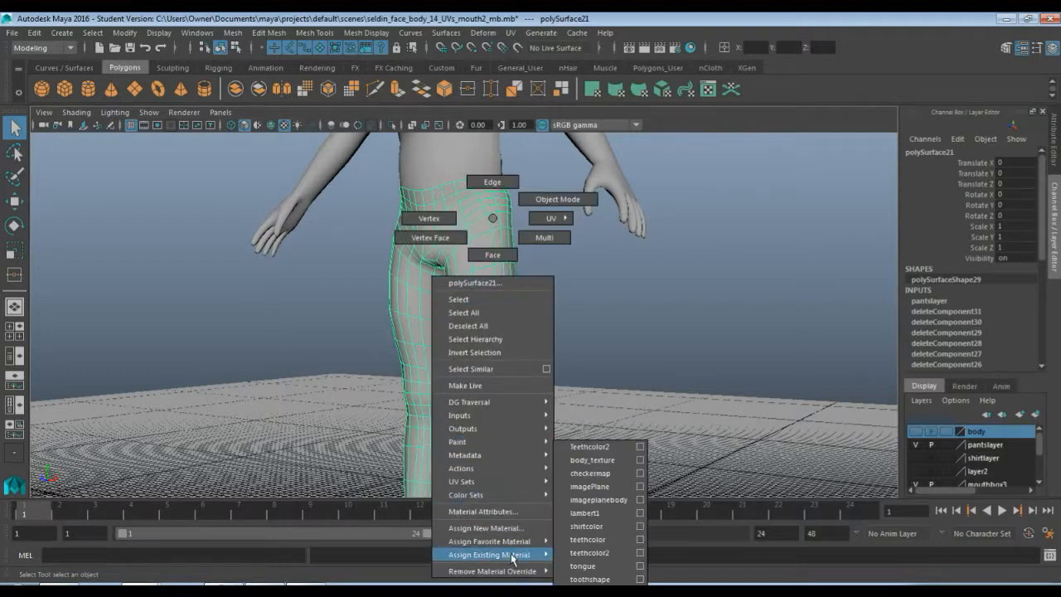
pyautogui.moveTo(513, 555)
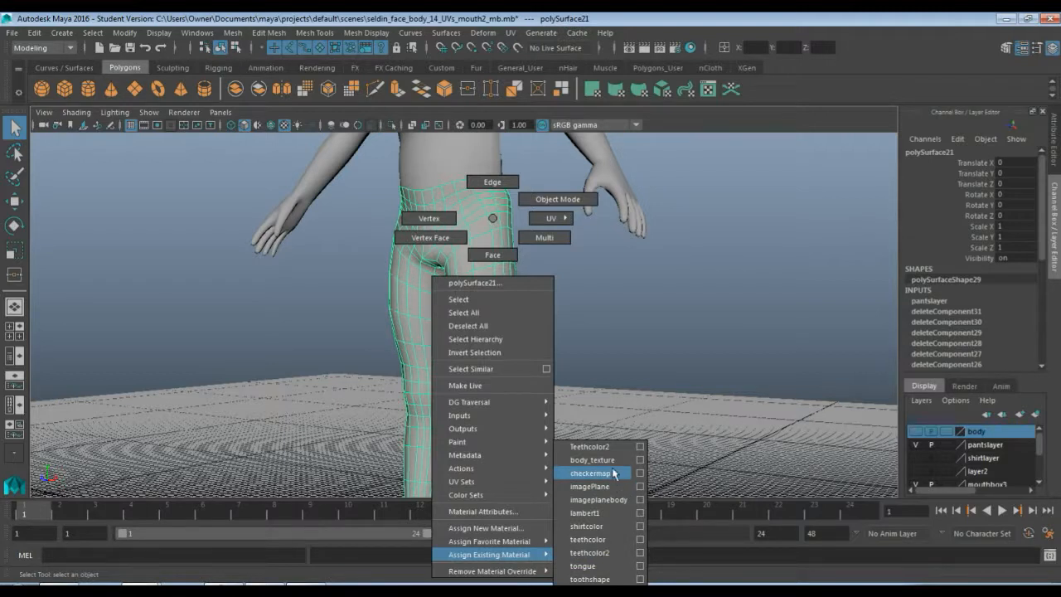
pyautogui.click(605, 526)
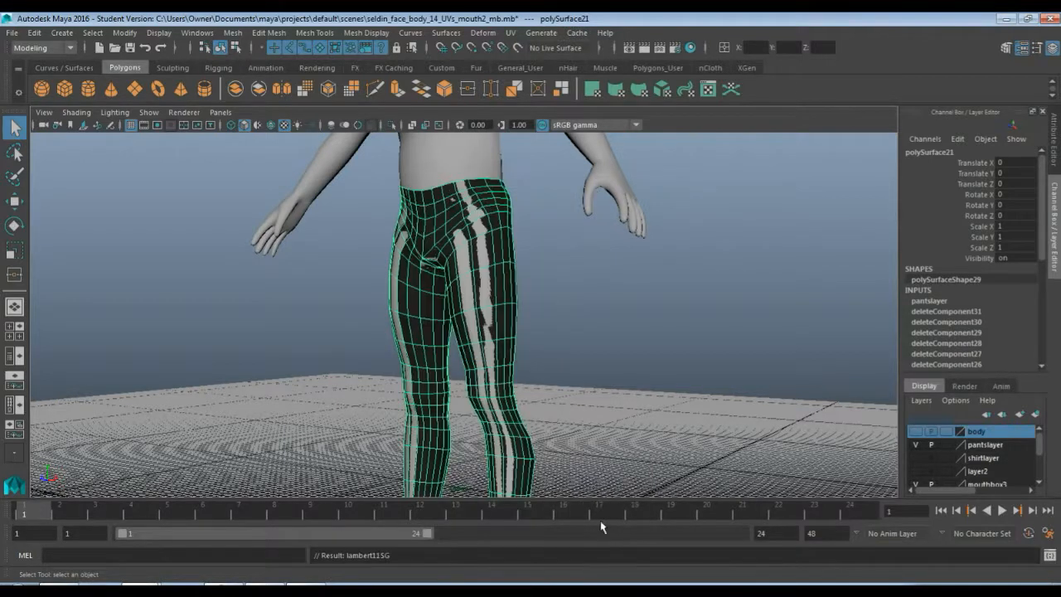
pyautogui.click(571, 355)
# Reselect the pants and sculpt the thighs with the Sculpt tool
pyautogui.moveTo(533, 286)
pyautogui.keyDown('alt'); pyautogui.mouseDown()
pyautogui.moveTo(535, 296)
pyautogui.moveTo(522, 280)
pyautogui.mouseUp(); pyautogui.keyUp('alt')
pyautogui.click(522, 280)
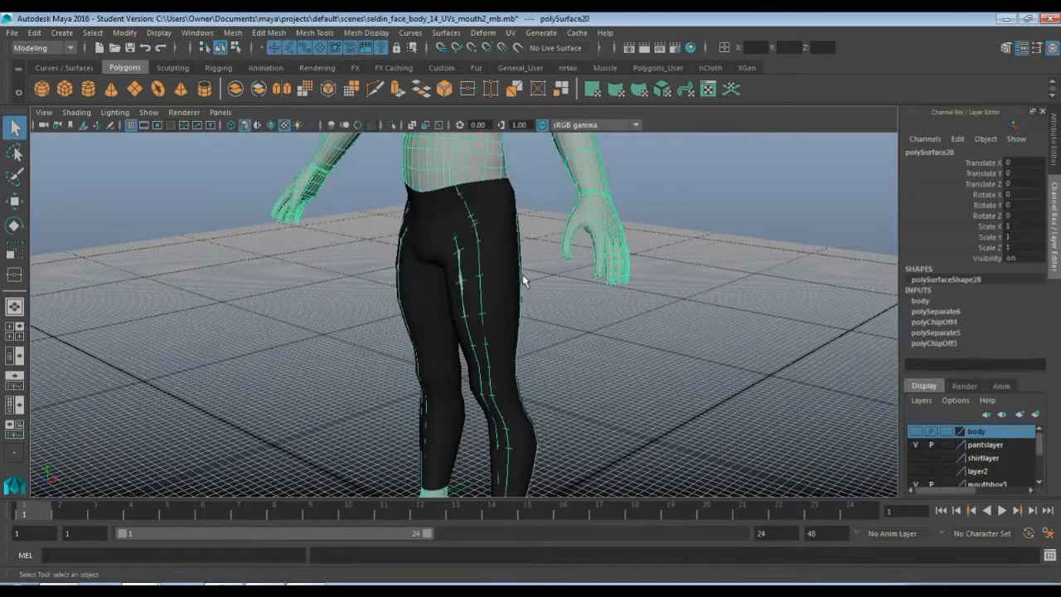
pyautogui.click(510, 297)
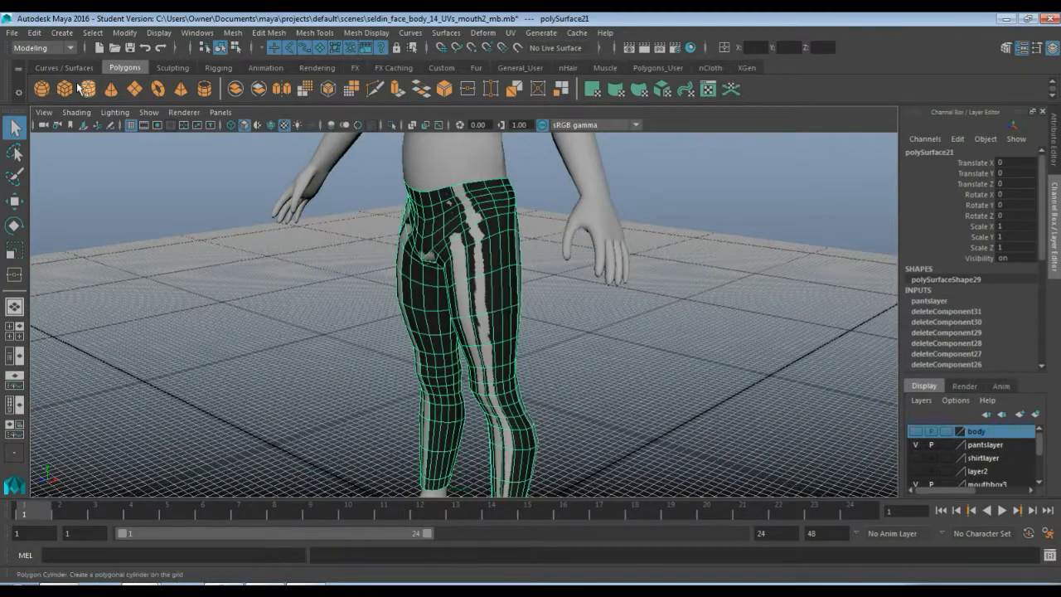
pyautogui.click(171, 68)
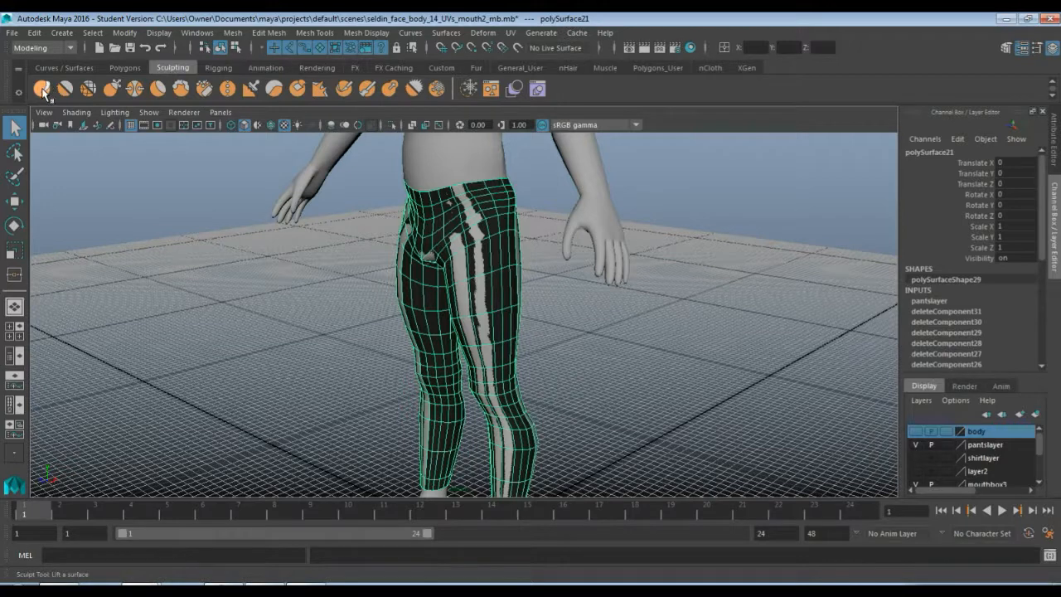
pyautogui.click(43, 88)
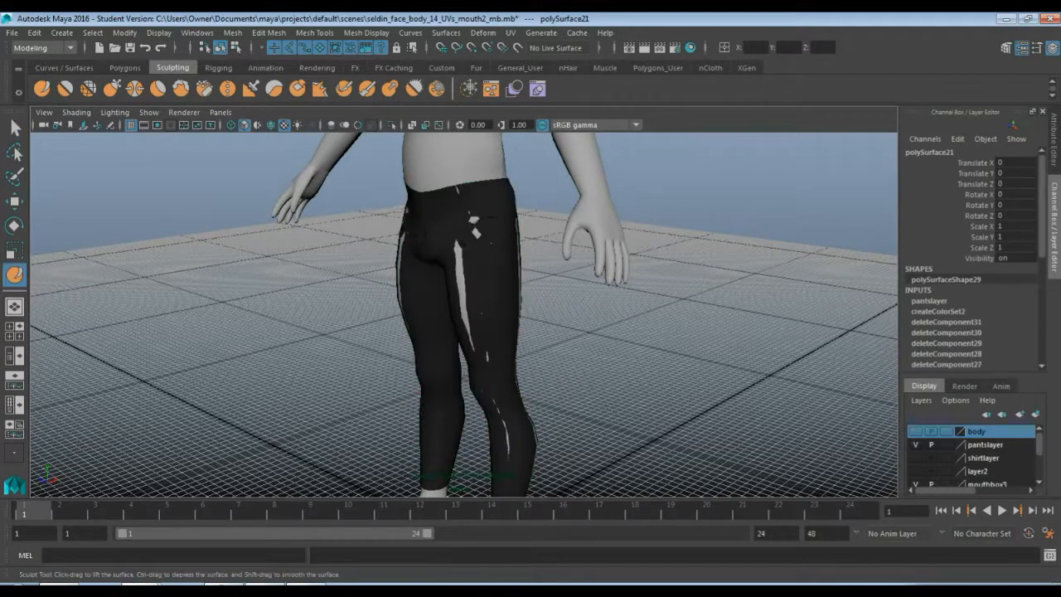
pyautogui.moveTo(470, 227)
pyautogui.mouseDown()
pyautogui.moveTo(455, 204)
pyautogui.moveTo(468, 319)
pyautogui.mouseUp()
pyautogui.keyDown('alt'); pyautogui.moveTo(483, 352); pyautogui.dragTo(443, 266, button='middle'); pyautogui.keyUp('alt')
pyautogui.moveTo(461, 325)
pyautogui.mouseDown()
pyautogui.moveTo(465, 340)
pyautogui.moveTo(439, 318)
pyautogui.moveTo(474, 344)
pyautogui.moveTo(311, 323)
pyautogui.mouseUp()
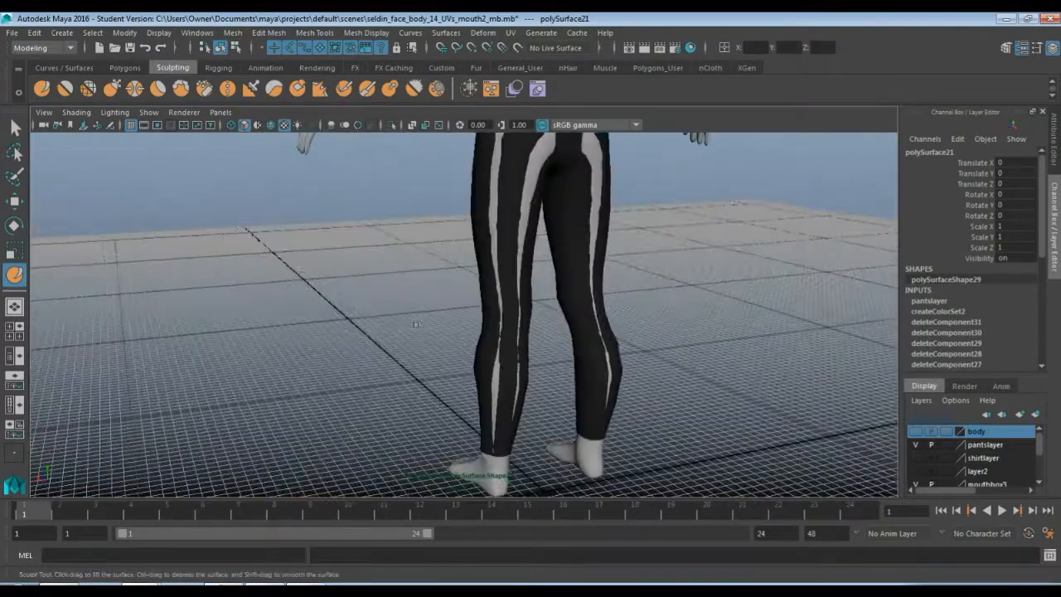
pyautogui.keyDown('alt'); pyautogui.moveTo(311, 323); pyautogui.dragTo(249, 421, button='middle'); pyautogui.keyUp('alt')
pyautogui.moveTo(479, 242)
pyautogui.mouseDown()
pyautogui.moveTo(447, 251)
pyautogui.moveTo(413, 227)
pyautogui.moveTo(426, 319)
pyautogui.moveTo(416, 351)
pyautogui.moveTo(404, 320)
pyautogui.mouseUp()
pyautogui.keyDown('alt'); pyautogui.moveTo(425, 356); pyautogui.dragTo(373, 237, button='middle'); pyautogui.keyUp('alt')
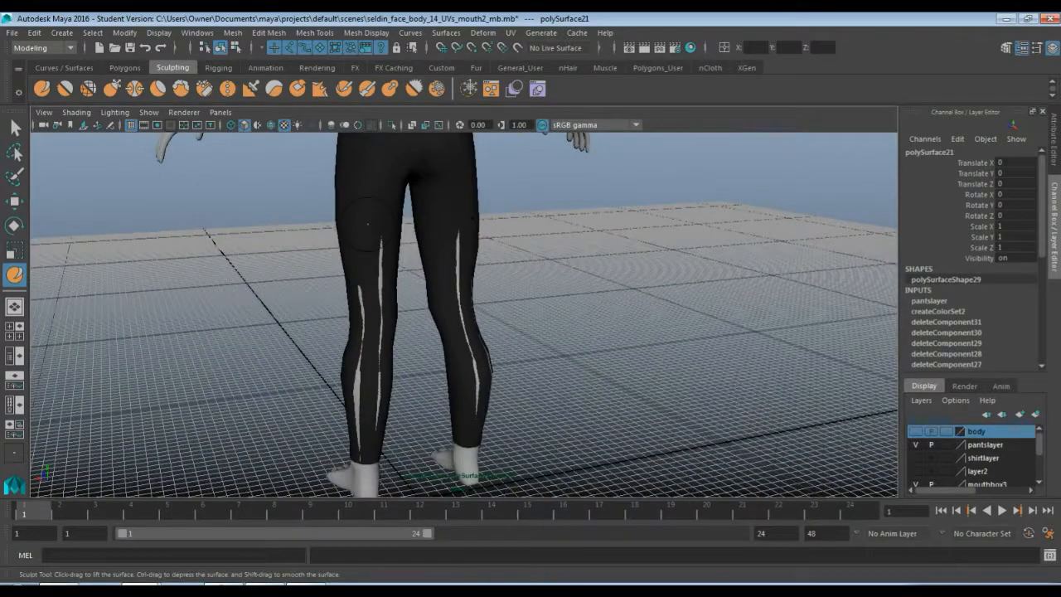
# Sculpt the knees and lower legs of the pants with further Sculpt strokes
pyautogui.moveTo(455, 275); pyautogui.dragTo(451, 261)
pyautogui.moveTo(369, 268); pyautogui.dragTo(363, 477)
pyautogui.moveTo(433, 391)
pyautogui.keyDown('alt'); pyautogui.mouseDown()
pyautogui.moveTo(303, 374)
pyautogui.moveTo(414, 394)
pyautogui.moveTo(608, 403)
pyautogui.moveTo(609, 439)
pyautogui.mouseUp(); pyautogui.keyUp('alt')
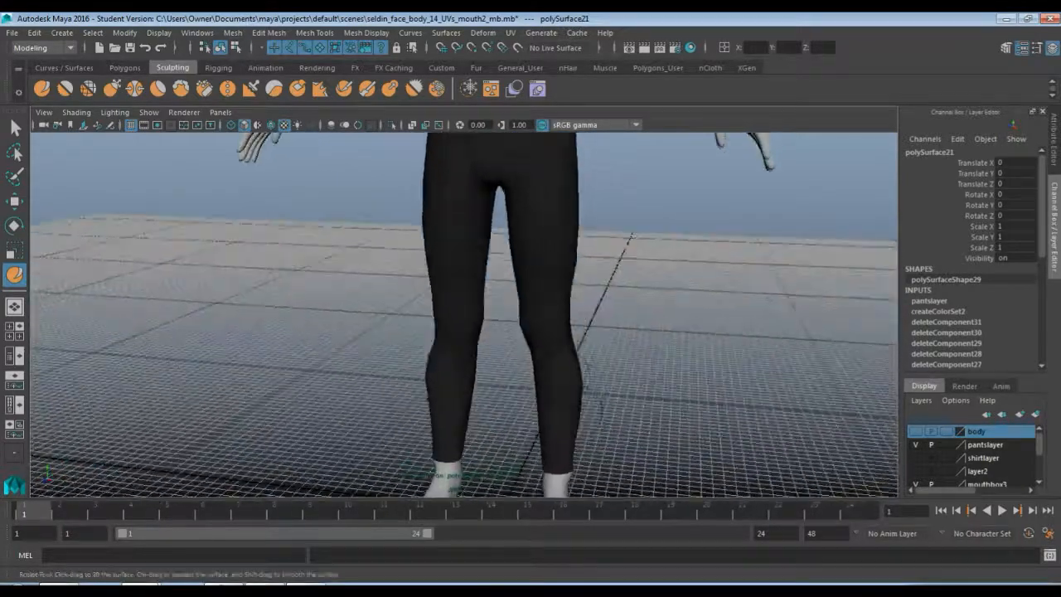
pyautogui.moveTo(560, 330)
pyautogui.keyDown('alt'); pyautogui.mouseDown(button='middle')
pyautogui.moveTo(563, 395)
pyautogui.moveTo(534, 323)
pyautogui.mouseUp(button='middle'); pyautogui.keyUp('alt')
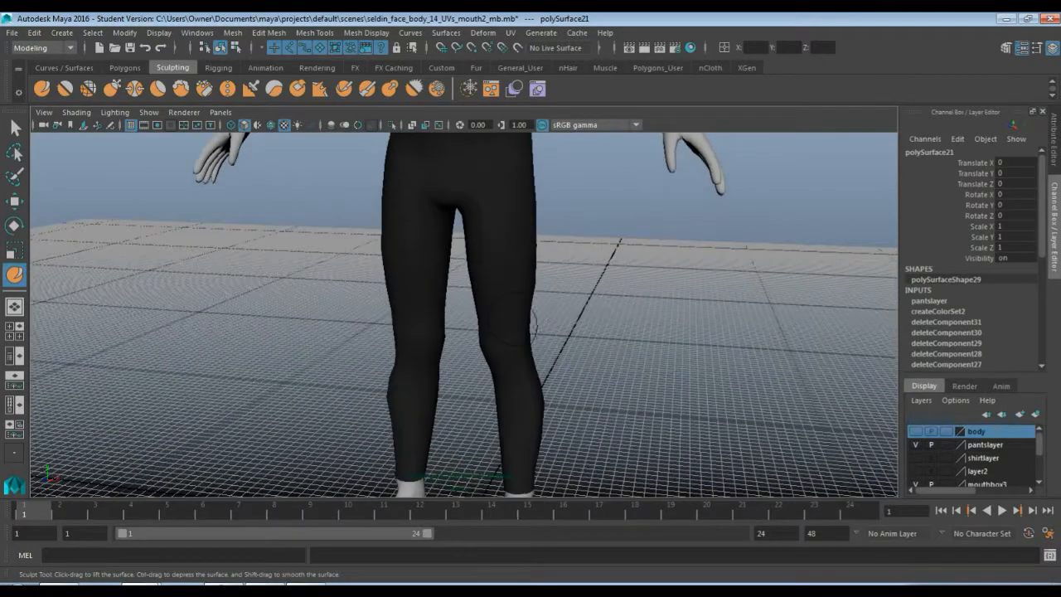
pyautogui.moveTo(516, 307)
pyautogui.mouseDown()
pyautogui.moveTo(539, 335)
pyautogui.moveTo(533, 279)
pyautogui.mouseUp()
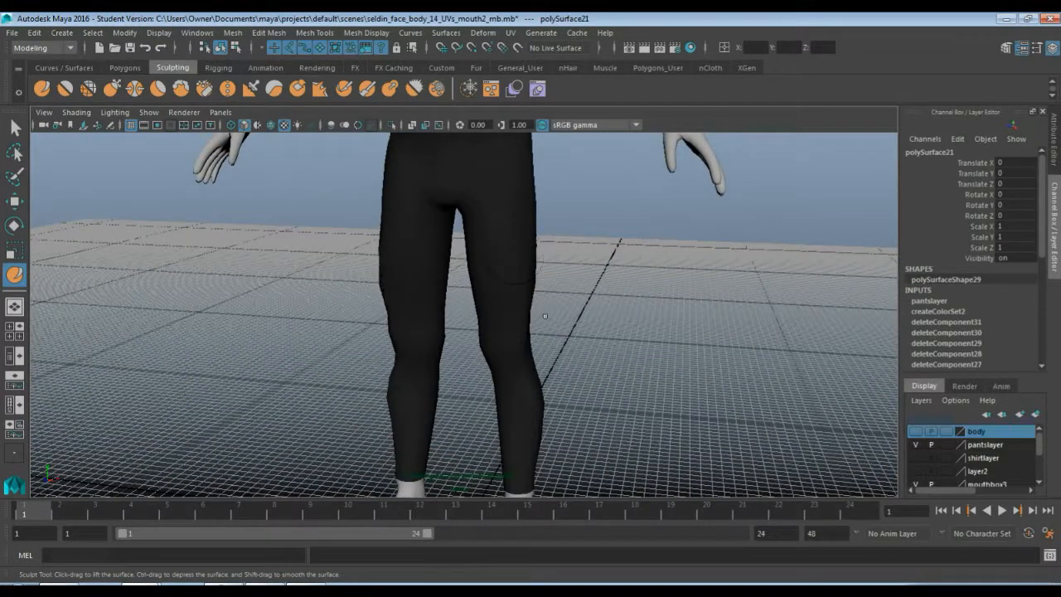
pyautogui.keyDown('alt'); pyautogui.moveTo(564, 332); pyautogui.dragTo(489, 327); pyautogui.keyUp('alt')
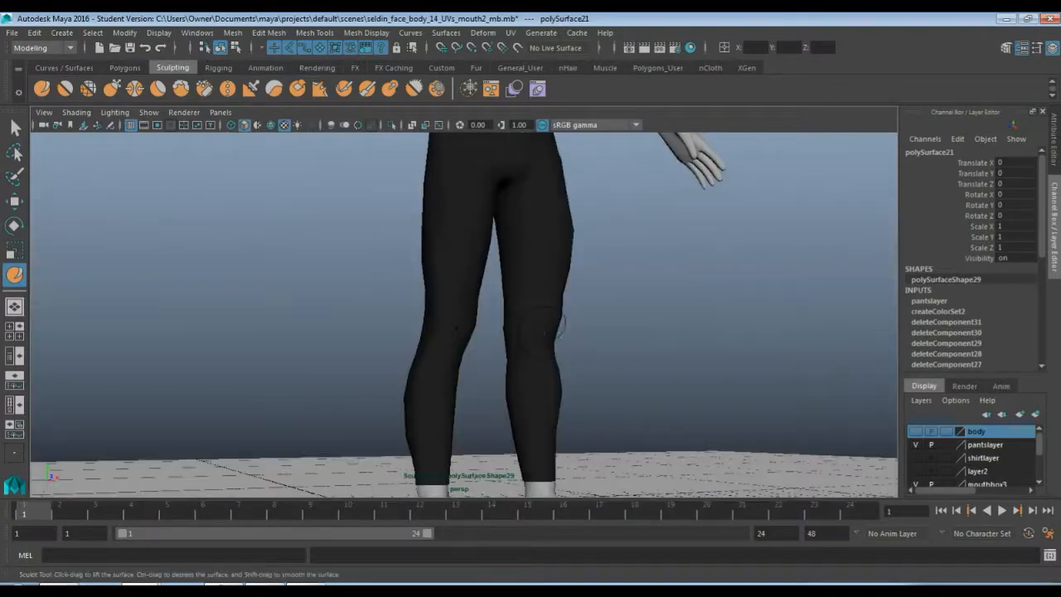
pyautogui.keyDown('alt'); pyautogui.moveTo(530, 404); pyautogui.dragTo(502, 390); pyautogui.keyUp('alt')
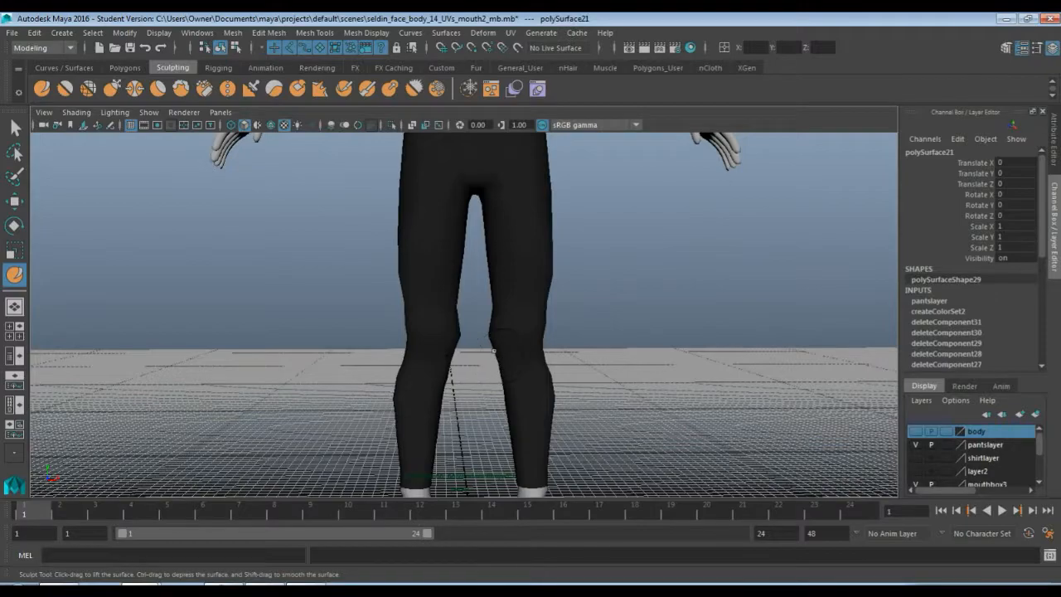
pyautogui.moveTo(494, 351); pyautogui.dragTo(493, 339)
pyautogui.keyDown('alt'); pyautogui.moveTo(528, 393); pyautogui.dragTo(557, 132); pyautogui.keyUp('alt')
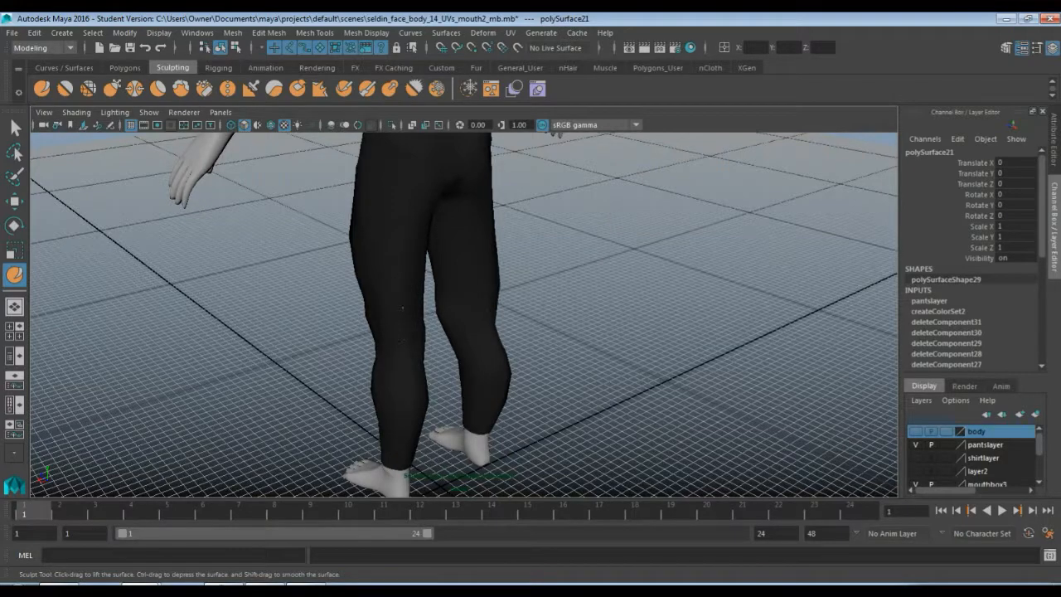
pyautogui.keyDown('alt'); pyautogui.moveTo(557, 131); pyautogui.dragTo(454, 326); pyautogui.keyUp('alt')
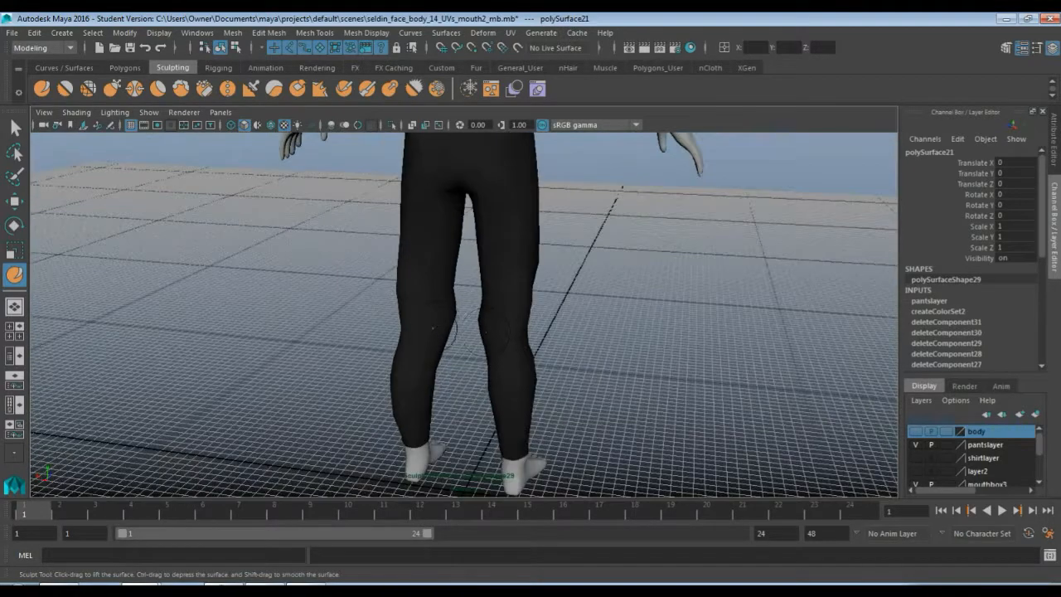
pyautogui.keyDown('alt'); pyautogui.moveTo(443, 280); pyautogui.dragTo(453, 250); pyautogui.keyUp('alt')
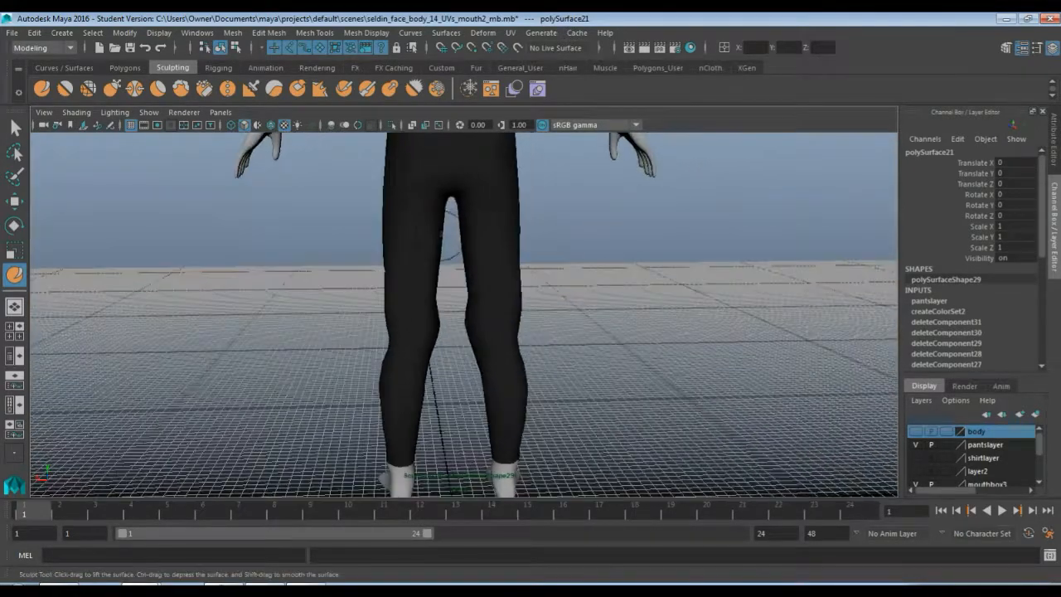
# Inspect the pants from several angles, briefly showing and hiding the shirt layer to check the waistline
pyautogui.keyDown('alt'); pyautogui.moveTo(453, 251); pyautogui.dragTo(434, 354, button='middle'); pyautogui.keyUp('alt')
pyautogui.keyDown('alt'); pyautogui.moveTo(434, 355); pyautogui.dragTo(437, 278); pyautogui.keyUp('alt')
pyautogui.scroll(5, 437, 324)
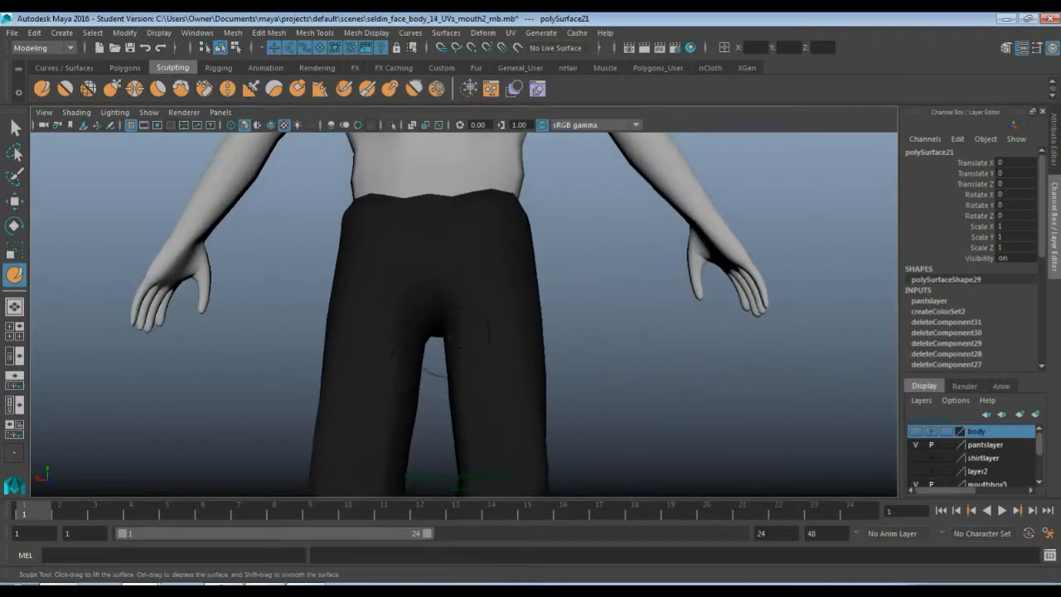
pyautogui.keyDown('alt'); pyautogui.moveTo(440, 329); pyautogui.dragTo(454, 386); pyautogui.keyUp('alt')
pyautogui.keyDown('alt'); pyautogui.moveTo(469, 291); pyautogui.dragTo(472, 365, button='middle'); pyautogui.keyUp('alt')
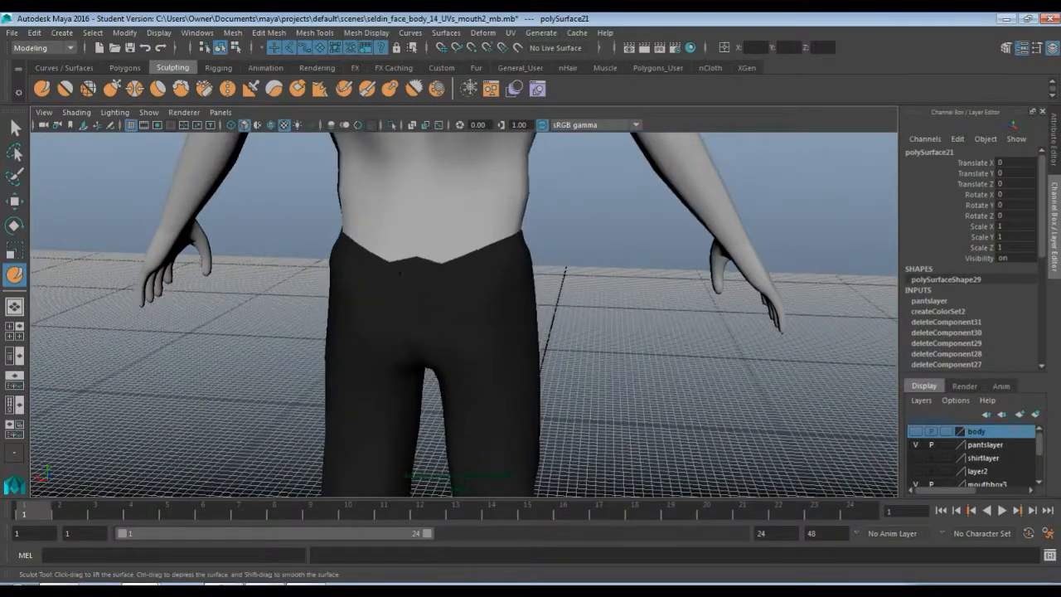
pyautogui.click(915, 458)
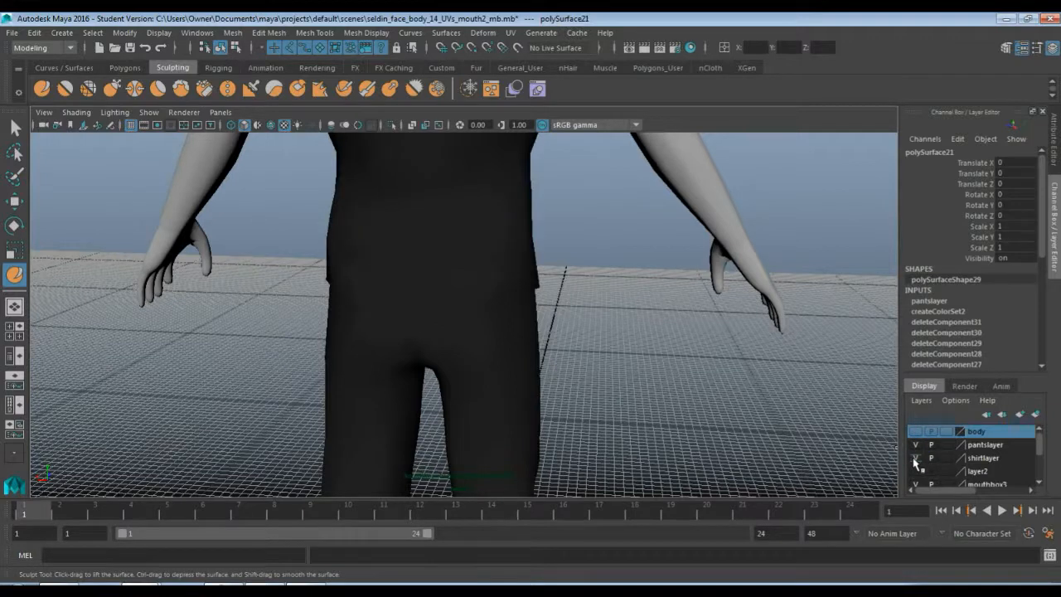
pyautogui.click(915, 458)
# Select the pants mesh and assign it a new Lambert material named pantscolor
pyautogui.press('q')
pyautogui.click(515, 398)
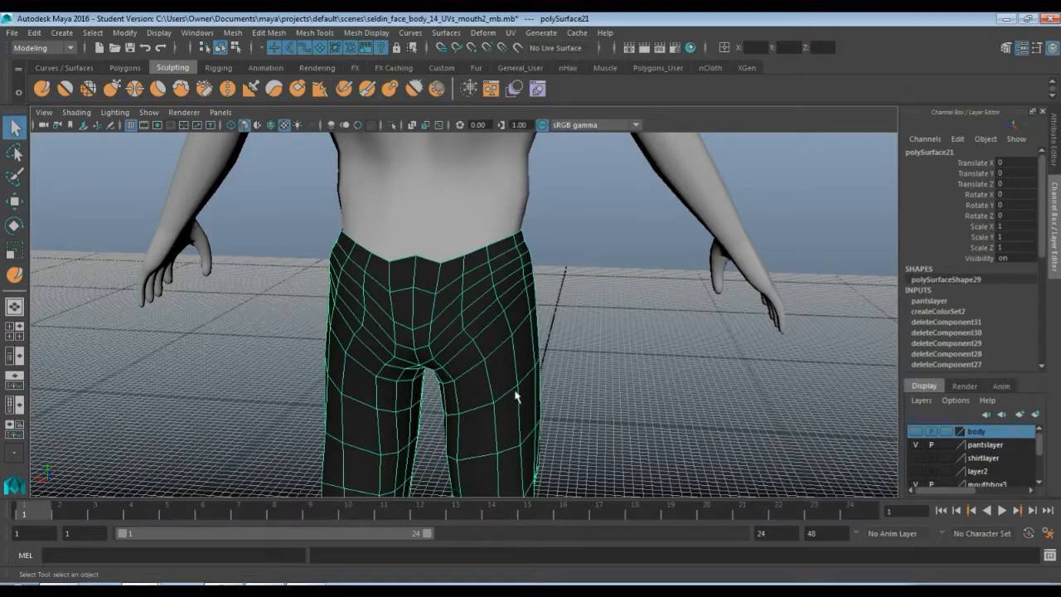
pyautogui.keyDown('alt'); pyautogui.moveTo(349, 368); pyautogui.dragTo(500, 359); pyautogui.keyUp('alt')
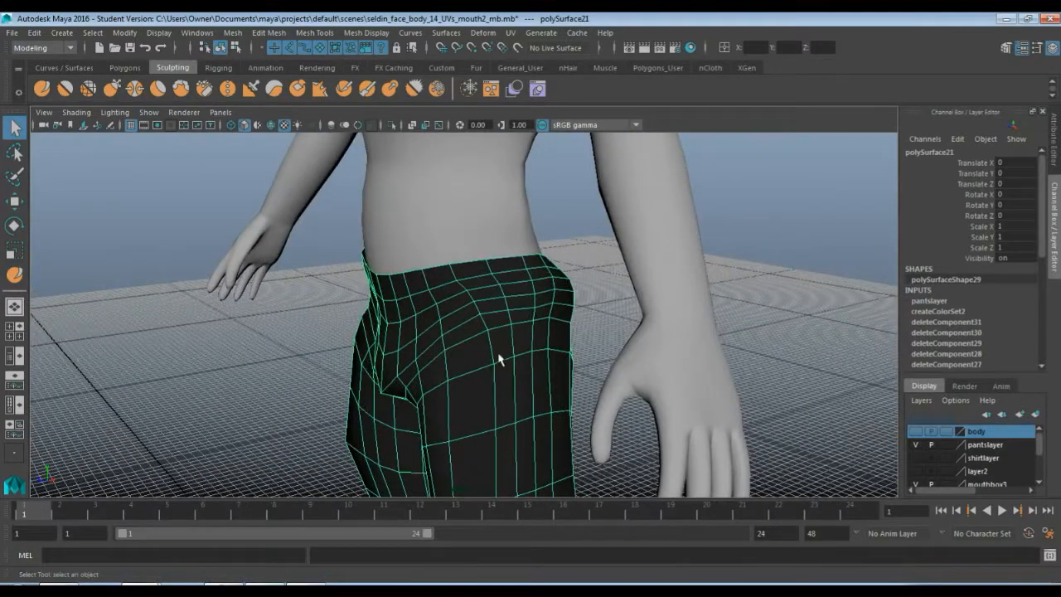
pyautogui.moveTo(500, 360); pyautogui.dragTo(489, 279, button='right')
pyautogui.click(307, 68)
pyautogui.click(274, 89)
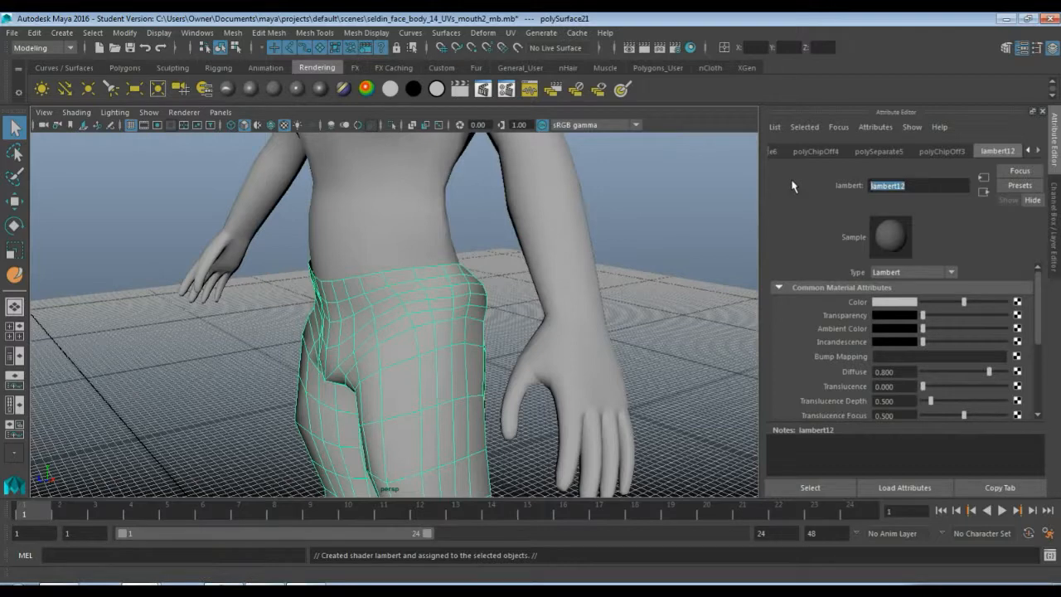
pyautogui.write('pantscolor')
pyautogui.press('Return')
# Set the pantscolor material's color to dark blue (H 225, S 0.310, V 0.312) and deselect the pants
pyautogui.click(894, 303)
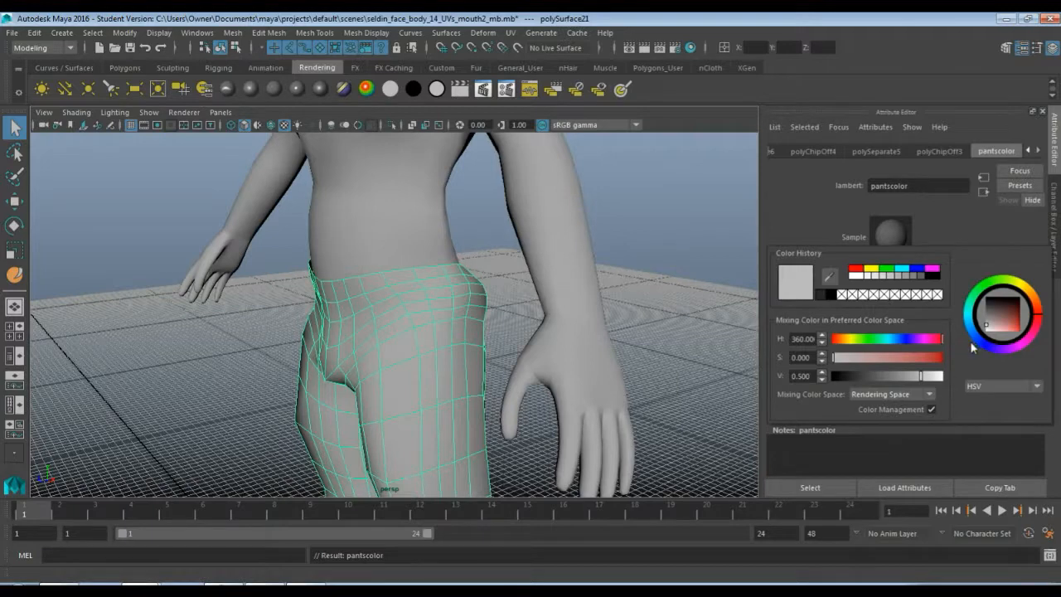
pyautogui.moveTo(897, 376); pyautogui.dragTo(880, 382)
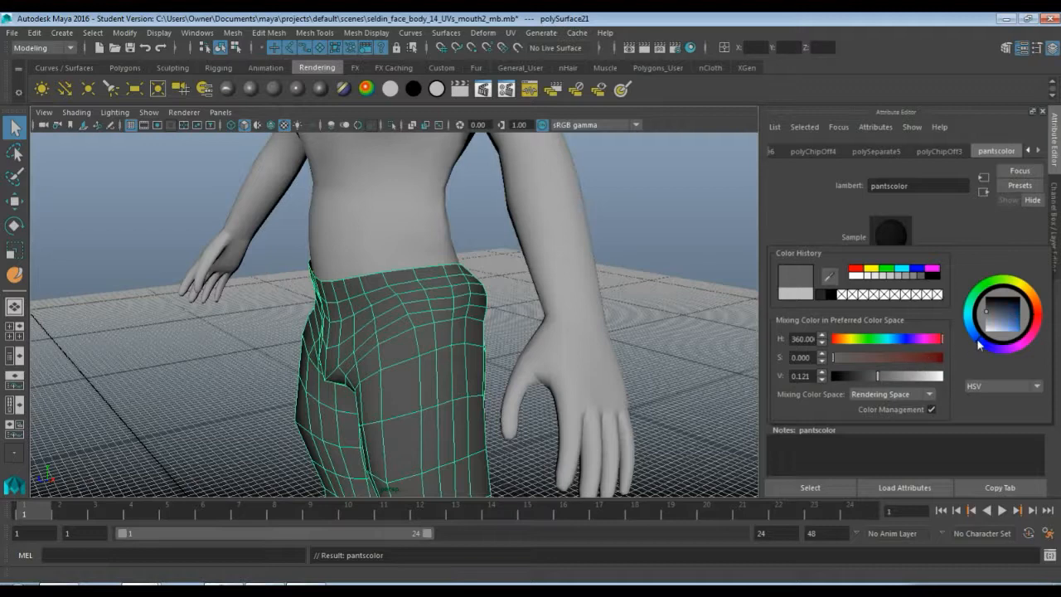
pyautogui.moveTo(986, 330); pyautogui.dragTo(1002, 323)
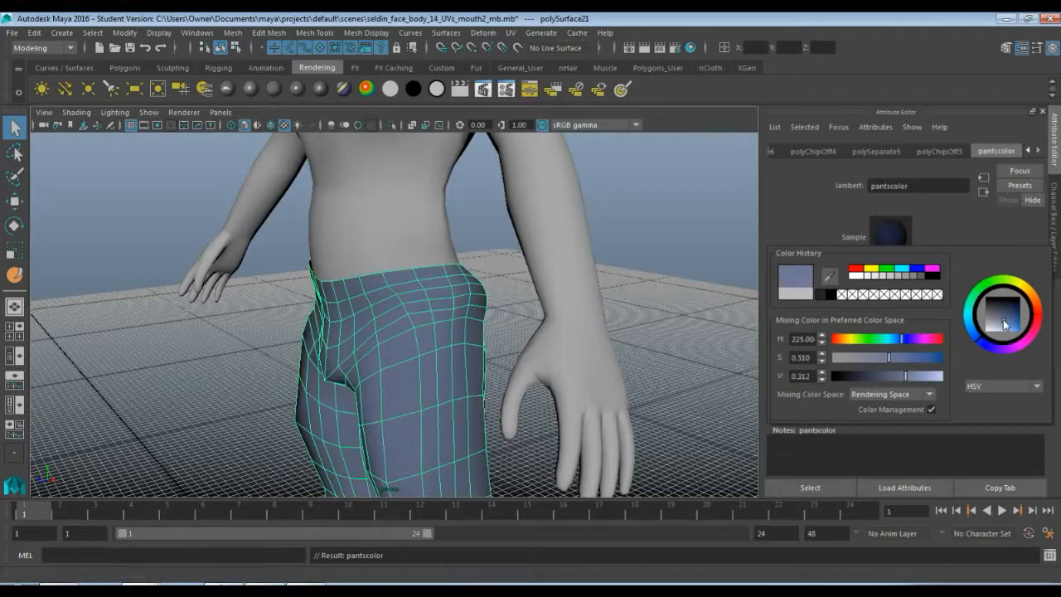
pyautogui.click(664, 324)
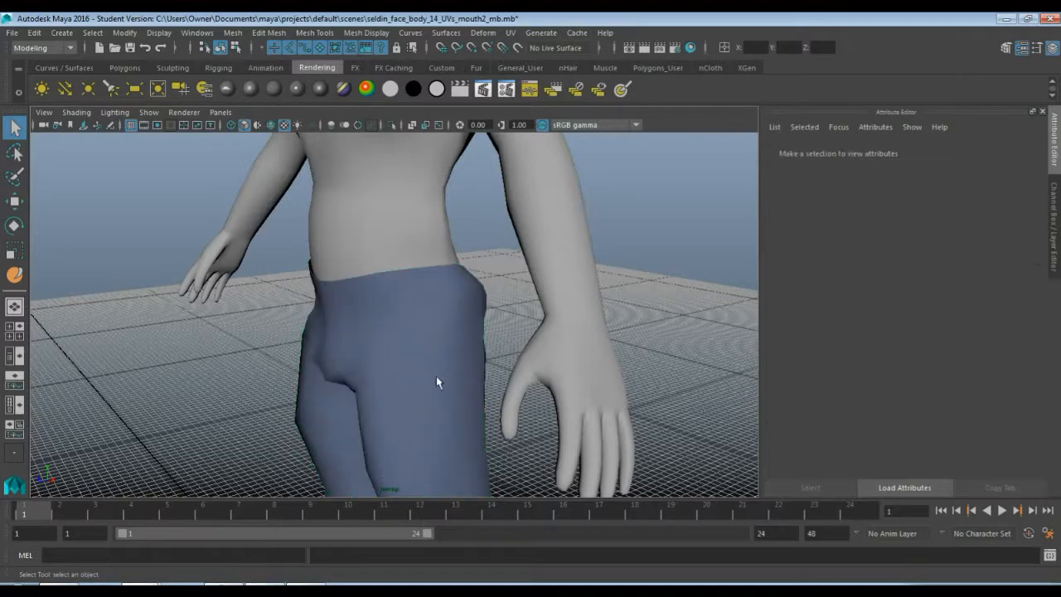
# Reselect the pants and make the shirt layer visible again
pyautogui.click(427, 344)
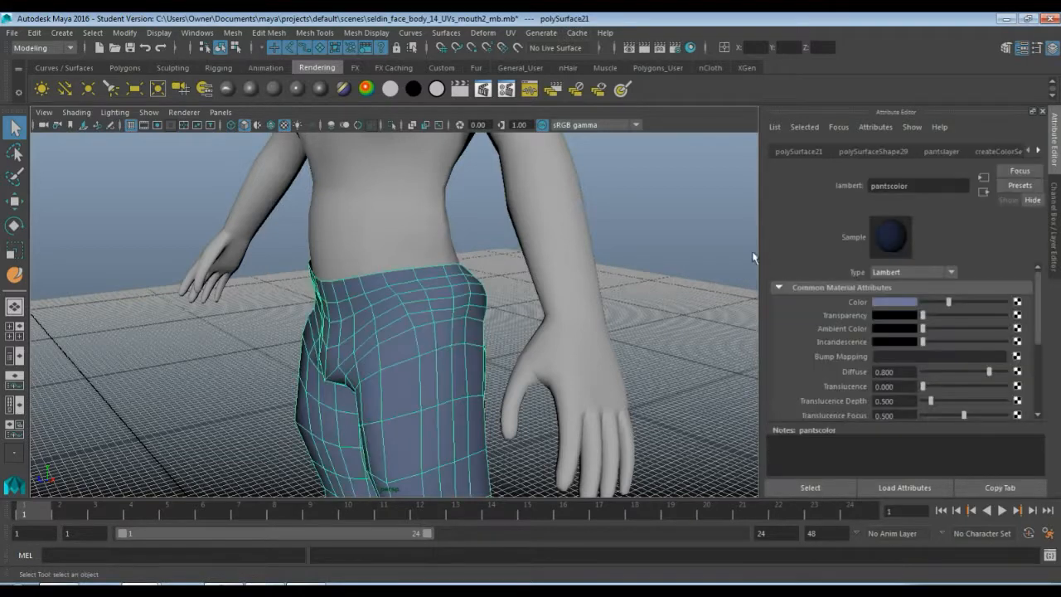
pyautogui.click(1050, 48)
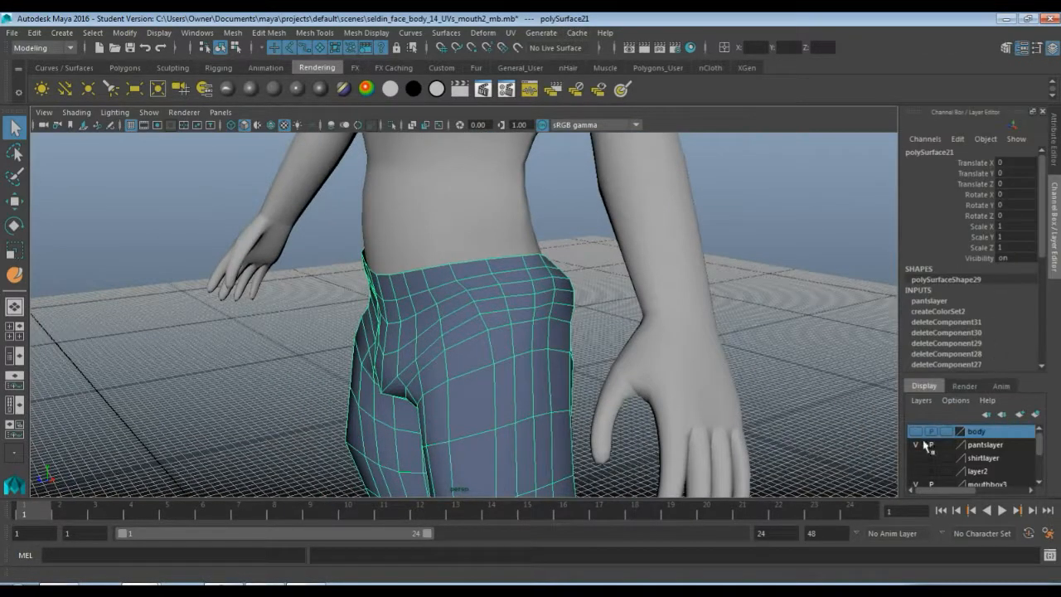
pyautogui.click(914, 457)
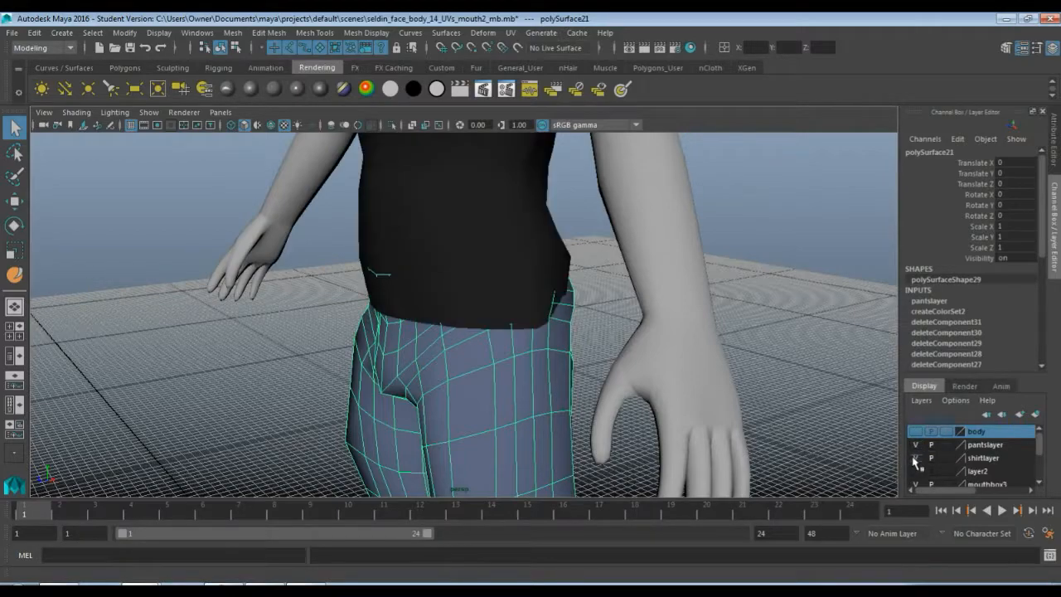
pyautogui.keyDown('alt'); pyautogui.moveTo(529, 334); pyautogui.dragTo(503, 263); pyautogui.keyUp('alt')
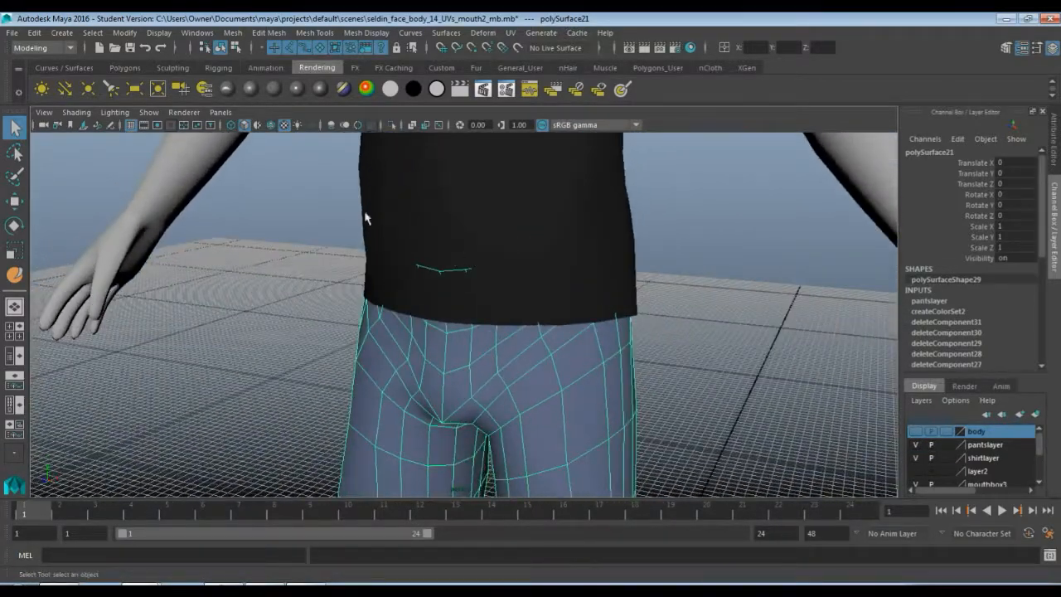
# Smooth the pants' waist, thighs, knees and lower legs with the Smooth tool
pyautogui.click(172, 67)
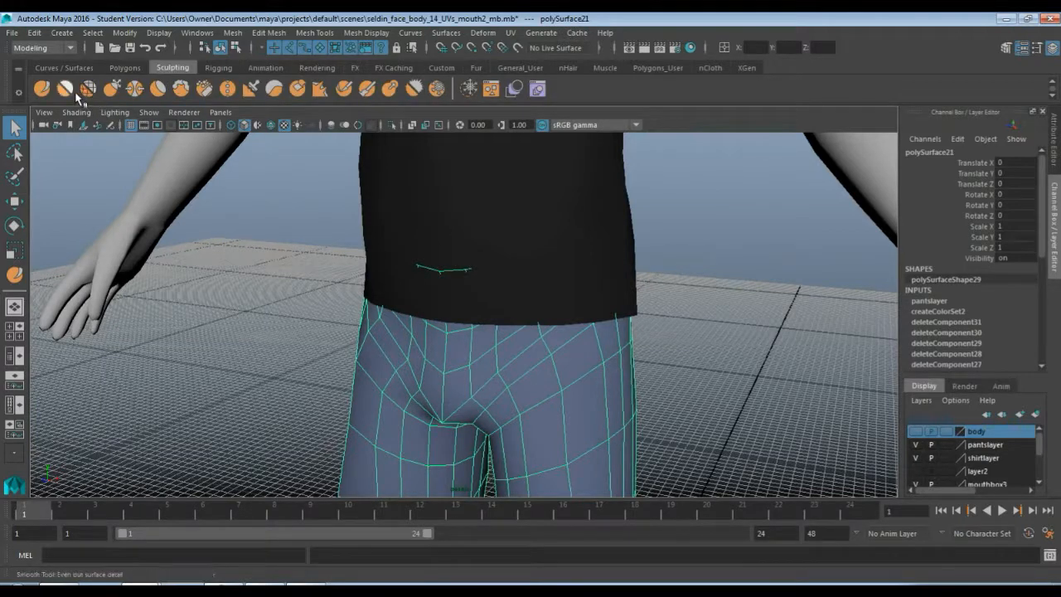
pyautogui.click(64, 89)
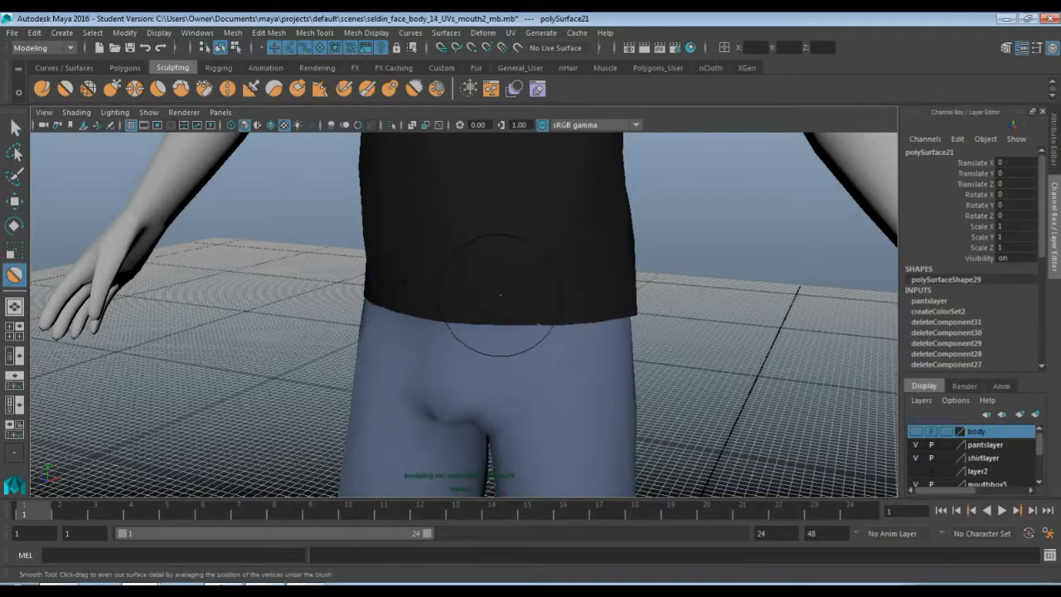
pyautogui.moveTo(611, 307)
pyautogui.keyDown('alt'); pyautogui.mouseDown()
pyautogui.moveTo(436, 325)
pyautogui.moveTo(486, 284)
pyautogui.mouseUp(); pyautogui.keyUp('alt')
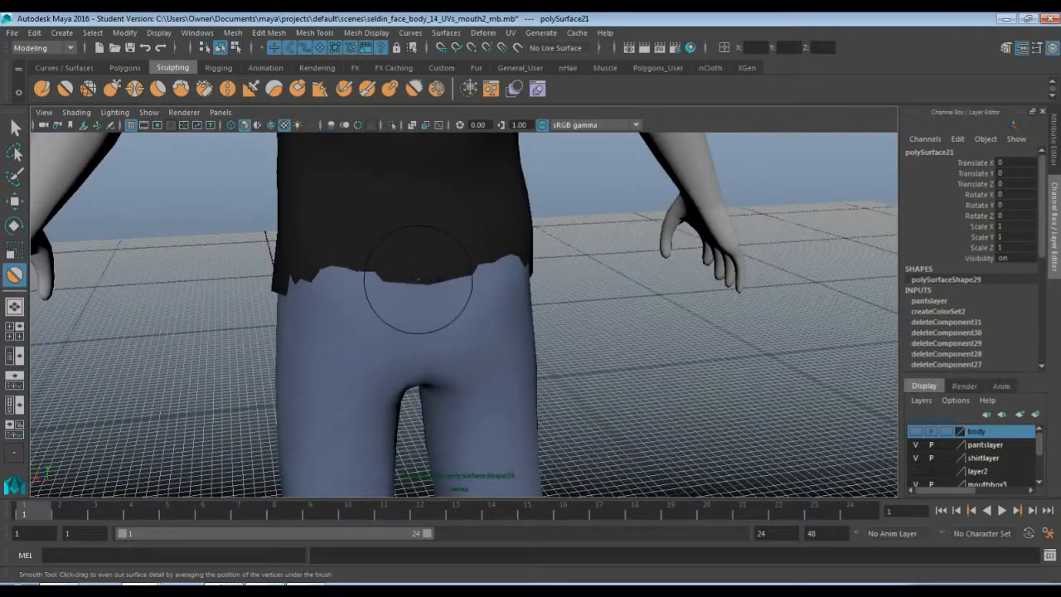
pyautogui.moveTo(363, 290)
pyautogui.mouseDown()
pyautogui.moveTo(343, 279)
pyautogui.moveTo(296, 296)
pyautogui.moveTo(454, 280)
pyautogui.moveTo(374, 294)
pyautogui.moveTo(435, 289)
pyautogui.moveTo(336, 287)
pyautogui.moveTo(234, 267)
pyautogui.mouseUp()
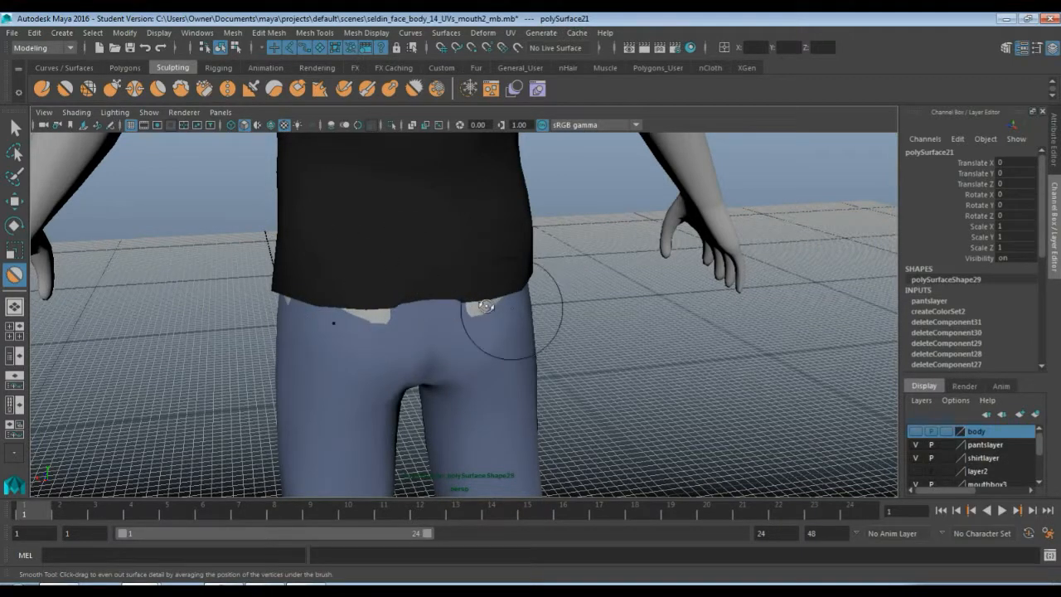
pyautogui.moveTo(509, 320)
pyautogui.keyDown('alt'); pyautogui.mouseDown()
pyautogui.moveTo(547, 323)
pyautogui.moveTo(505, 320)
pyautogui.moveTo(498, 340)
pyautogui.moveTo(561, 227)
pyautogui.moveTo(575, 281)
pyautogui.moveTo(479, 271)
pyautogui.moveTo(481, 310)
pyautogui.moveTo(488, 221)
pyautogui.moveTo(486, 260)
pyautogui.mouseUp(); pyautogui.keyUp('alt')
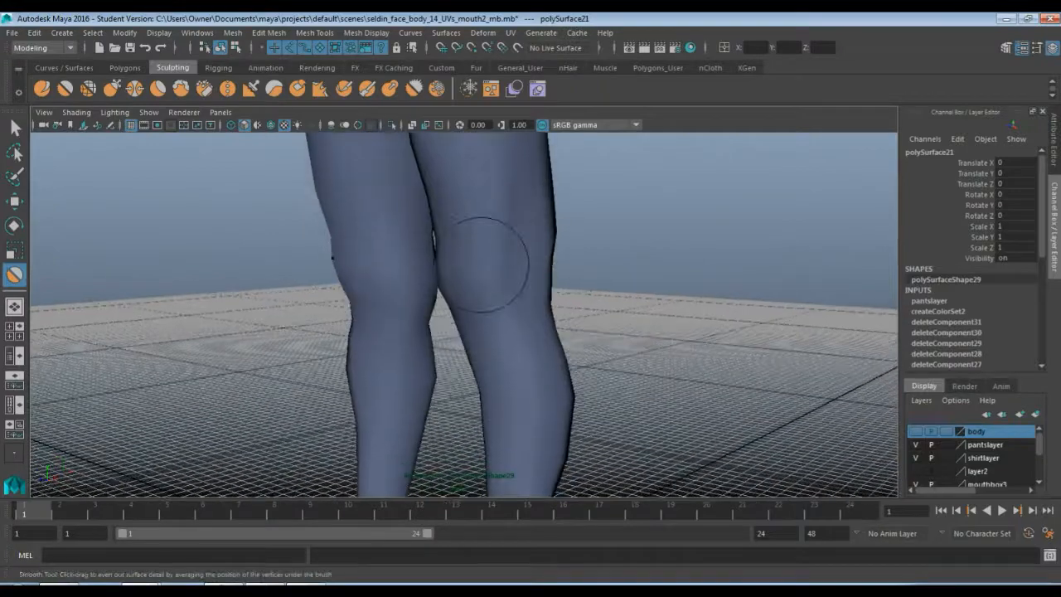
pyautogui.moveTo(485, 332)
pyautogui.keyDown('alt'); pyautogui.mouseDown()
pyautogui.moveTo(497, 326)
pyautogui.moveTo(514, 359)
pyautogui.moveTo(561, 373)
pyautogui.moveTo(519, 287)
pyautogui.mouseUp(); pyautogui.keyUp('alt')
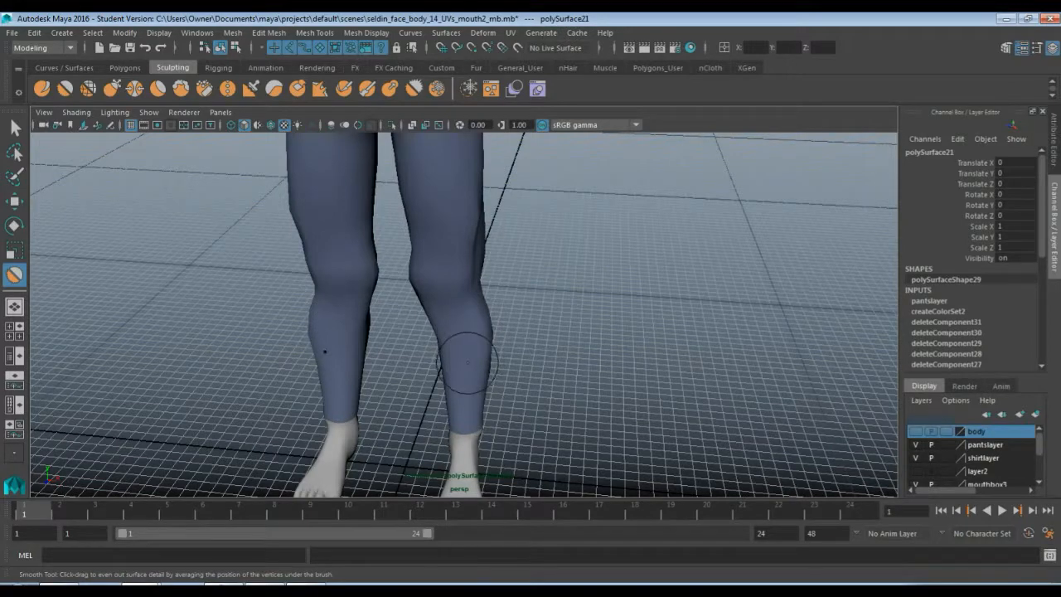
pyautogui.keyDown('alt'); pyautogui.moveTo(444, 323); pyautogui.dragTo(471, 348); pyautogui.keyUp('alt')
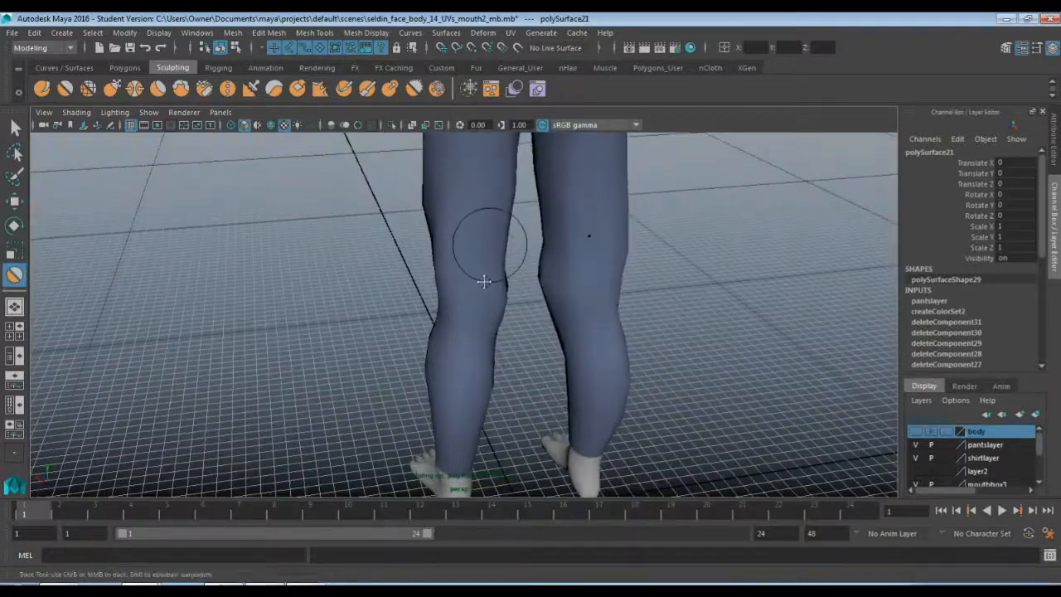
pyautogui.keyDown('alt'); pyautogui.moveTo(483, 279); pyautogui.dragTo(474, 393, button='middle'); pyautogui.keyUp('alt')
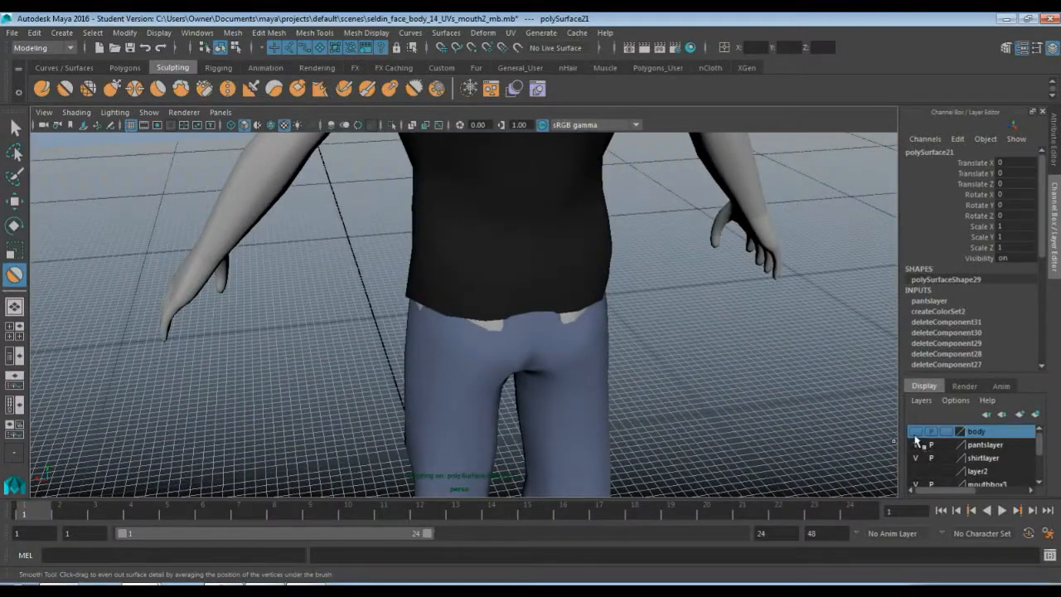
# Hide the shirt layer and sculpt the pants' waist area with the Sculpt tool
pyautogui.click(915, 458)
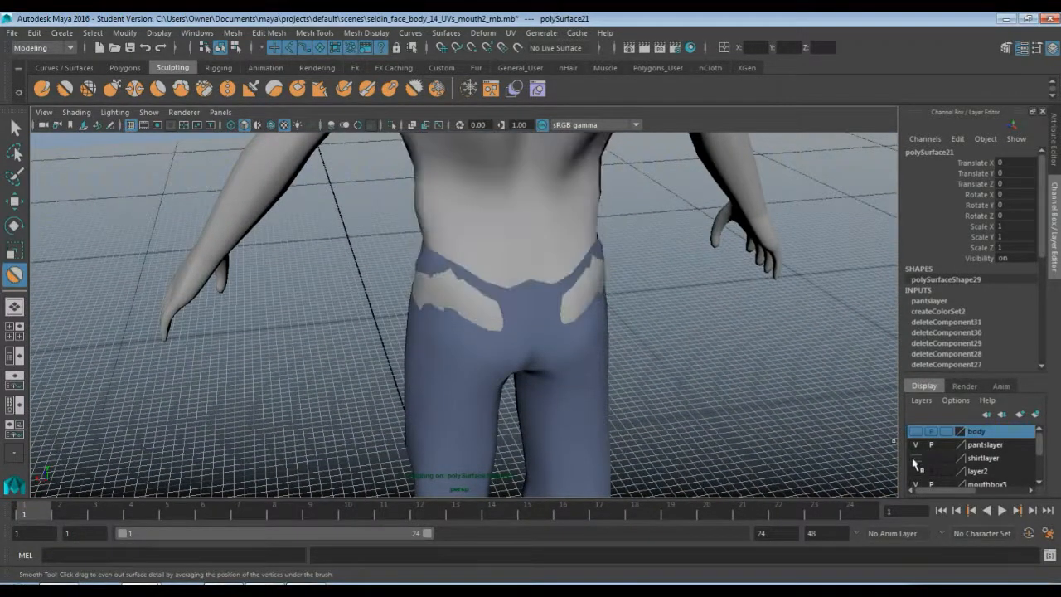
pyautogui.moveTo(501, 311)
pyautogui.mouseDown()
pyautogui.moveTo(464, 297)
pyautogui.moveTo(456, 300)
pyautogui.moveTo(494, 323)
pyautogui.moveTo(450, 320)
pyautogui.moveTo(426, 280)
pyautogui.moveTo(433, 313)
pyautogui.moveTo(611, 296)
pyautogui.moveTo(492, 296)
pyautogui.mouseUp()
pyautogui.click(41, 88)
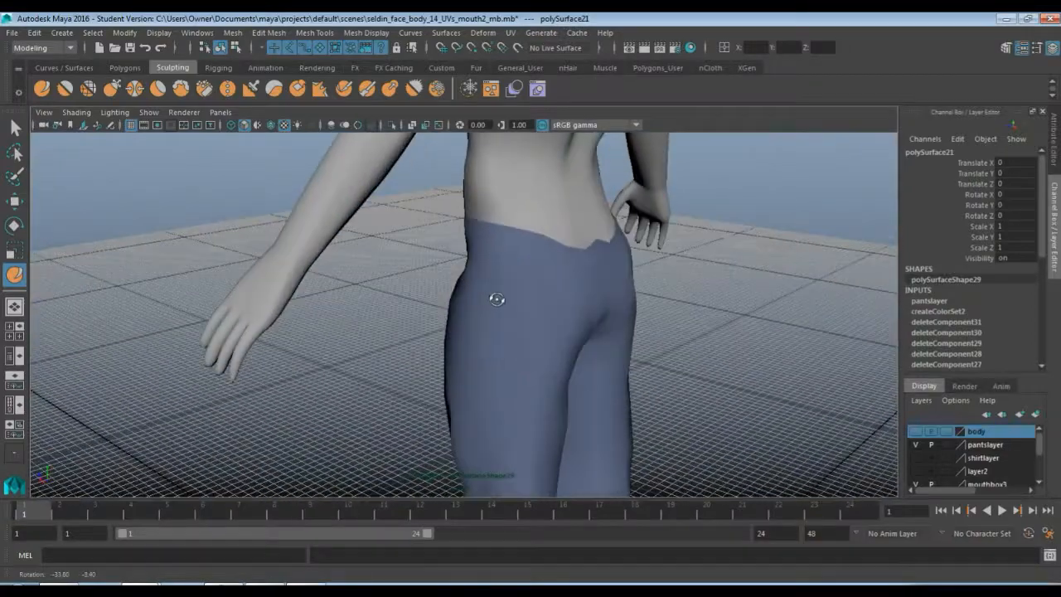
pyautogui.press('q')
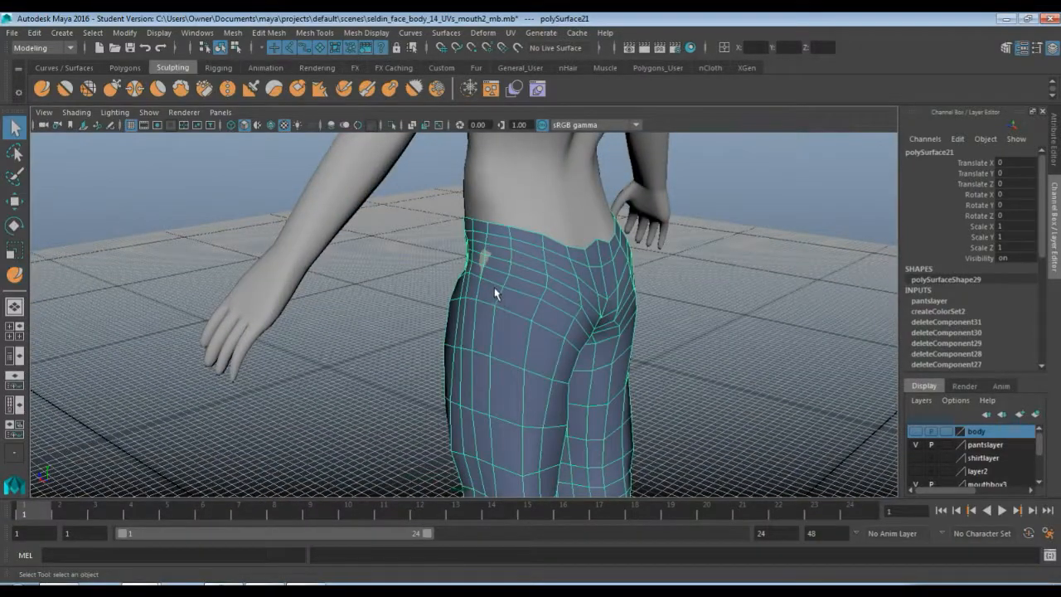
pyautogui.moveTo(506, 277)
pyautogui.keyDown('alt'); pyautogui.mouseDown()
pyautogui.moveTo(663, 274)
pyautogui.moveTo(514, 283)
pyautogui.moveTo(585, 283)
pyautogui.moveTo(540, 265)
pyautogui.moveTo(537, 306)
pyautogui.moveTo(526, 277)
pyautogui.mouseUp(); pyautogui.keyUp('alt')
pyautogui.press('y')
pyautogui.keyDown('alt'); pyautogui.moveTo(514, 245); pyautogui.dragTo(504, 334, button='middle'); pyautogui.keyUp('alt')
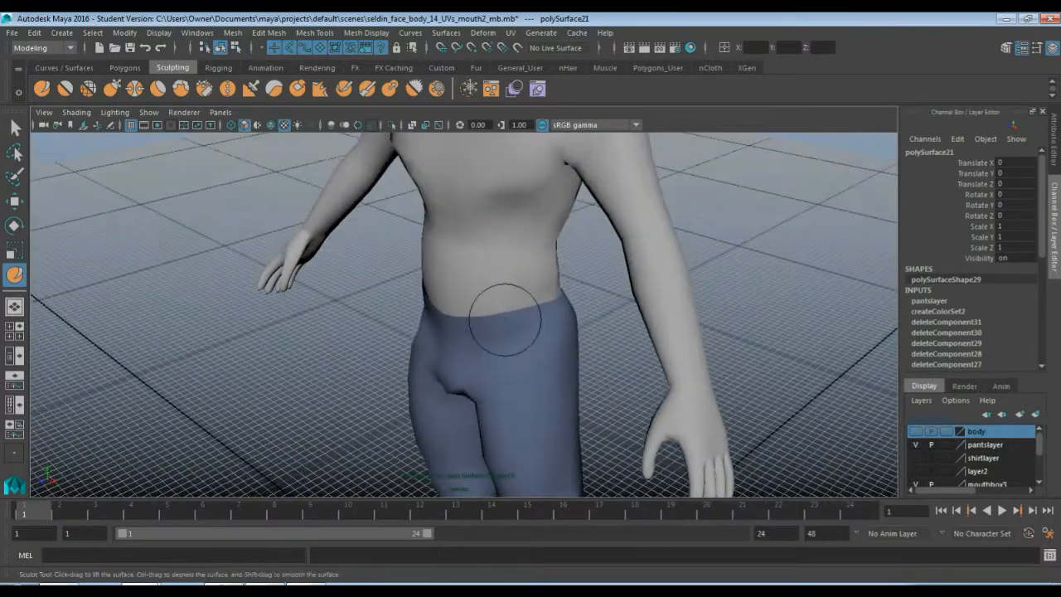
pyautogui.scroll(3, 505, 319)
pyautogui.press('q')
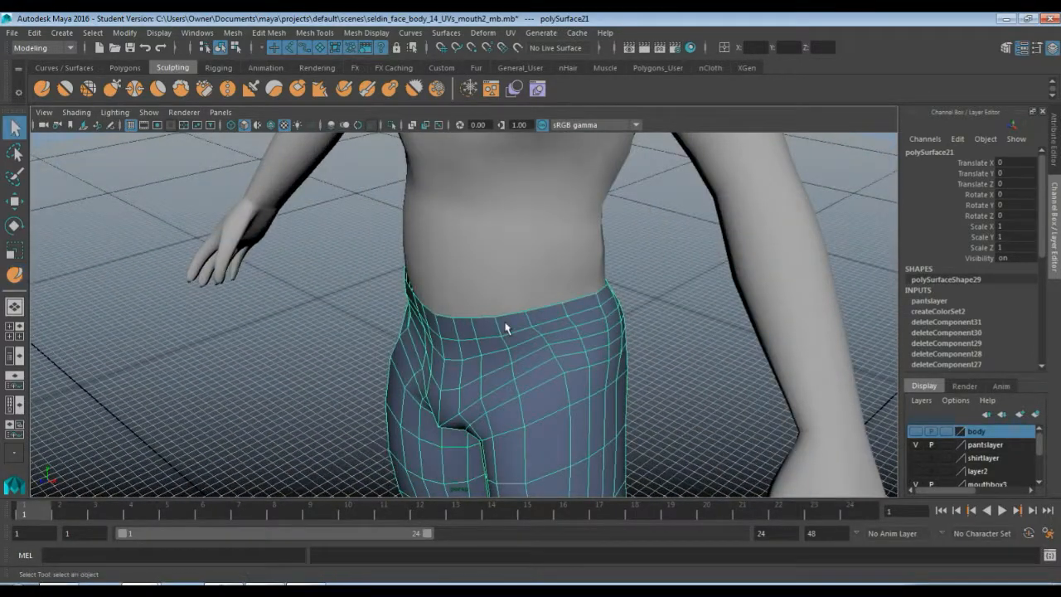
# Select the pants' waistline vertices and move them with grid snapping onto a straight level line
pyautogui.press('F9')
pyautogui.click(517, 316)
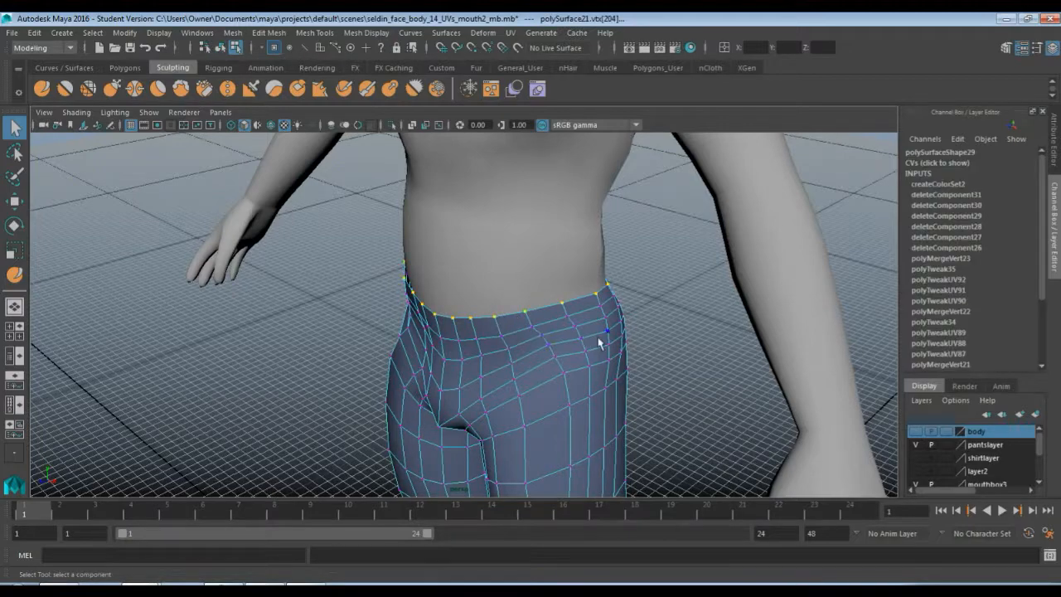
pyautogui.keyDown('alt'); pyautogui.moveTo(598, 342); pyautogui.dragTo(423, 311); pyautogui.keyUp('alt')
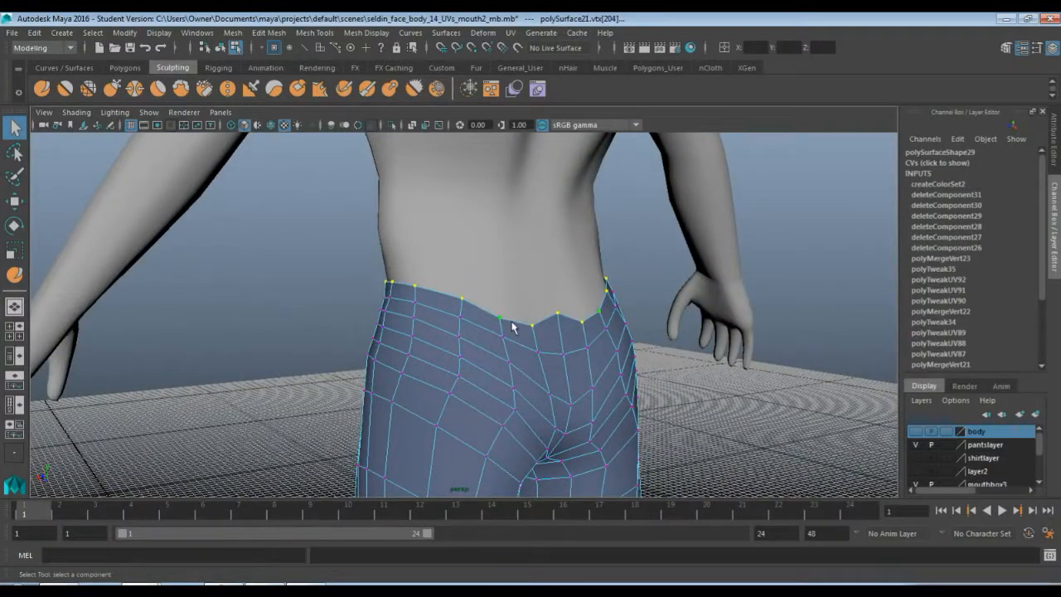
pyautogui.press('w')
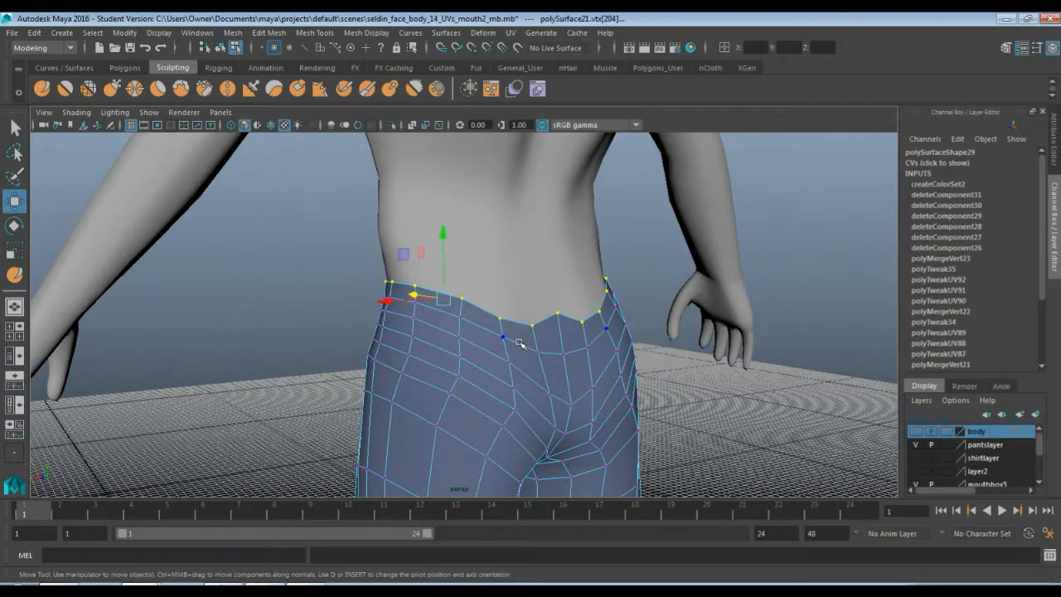
pyautogui.press('x')
pyautogui.moveTo(443, 236); pyautogui.dragTo(443, 230)
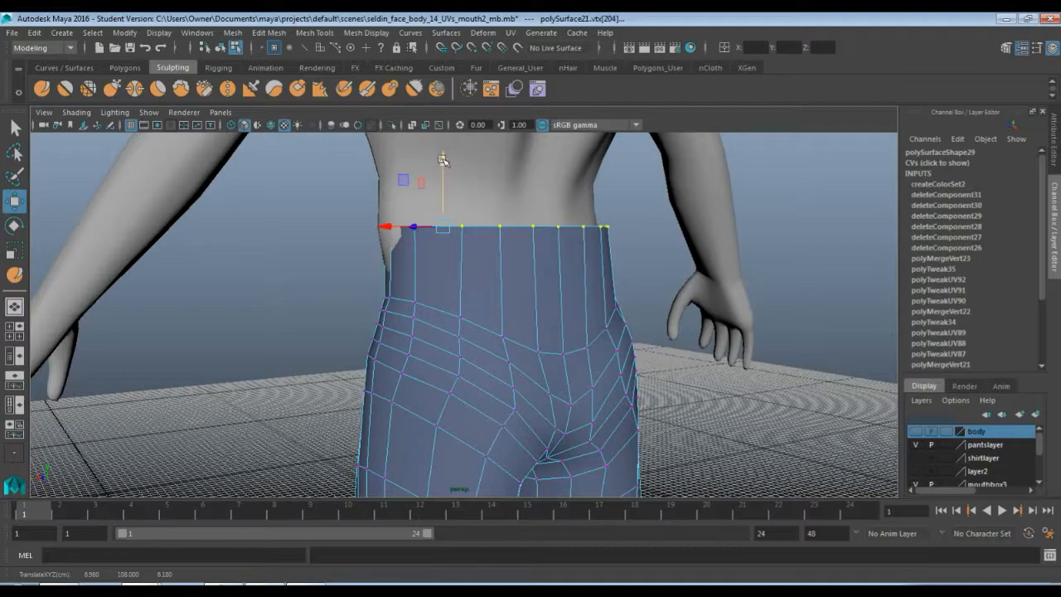
# Select vertices at the front of the pants below the waistband and move them upward to reshape the front waist area
pyautogui.moveTo(442, 160); pyautogui.dragTo(547, 290)
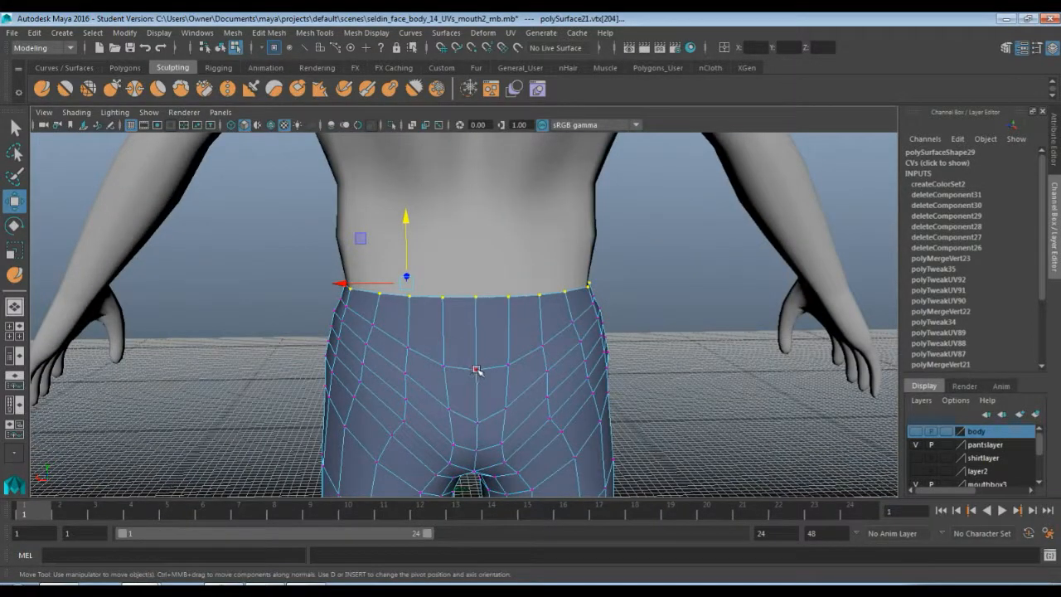
pyautogui.click(476, 370)
pyautogui.keyDown('shift'); pyautogui.click(442, 366); pyautogui.keyUp('shift')
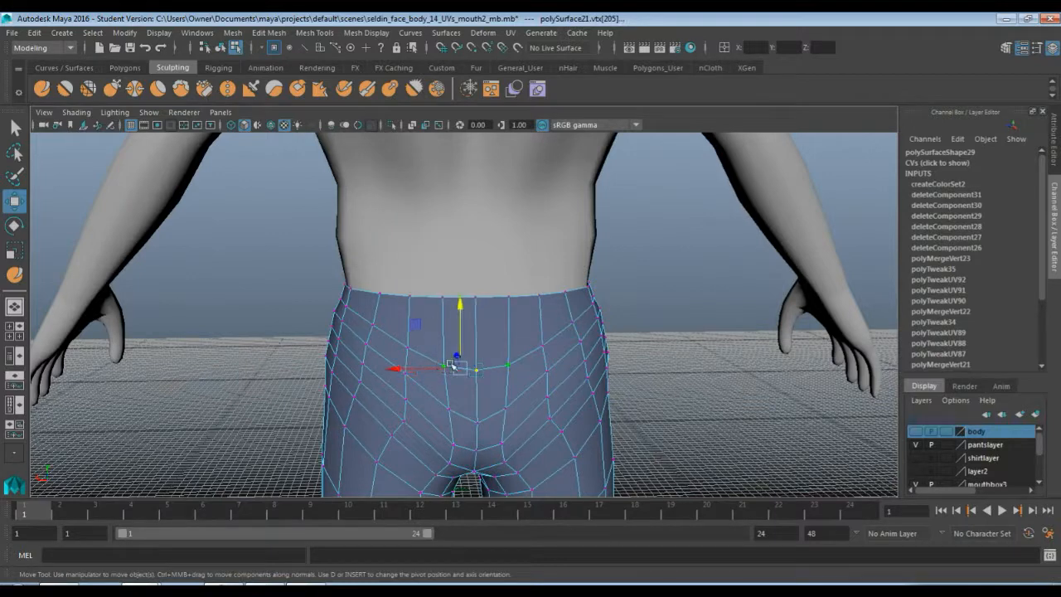
pyautogui.moveTo(463, 320); pyautogui.dragTo(462, 301)
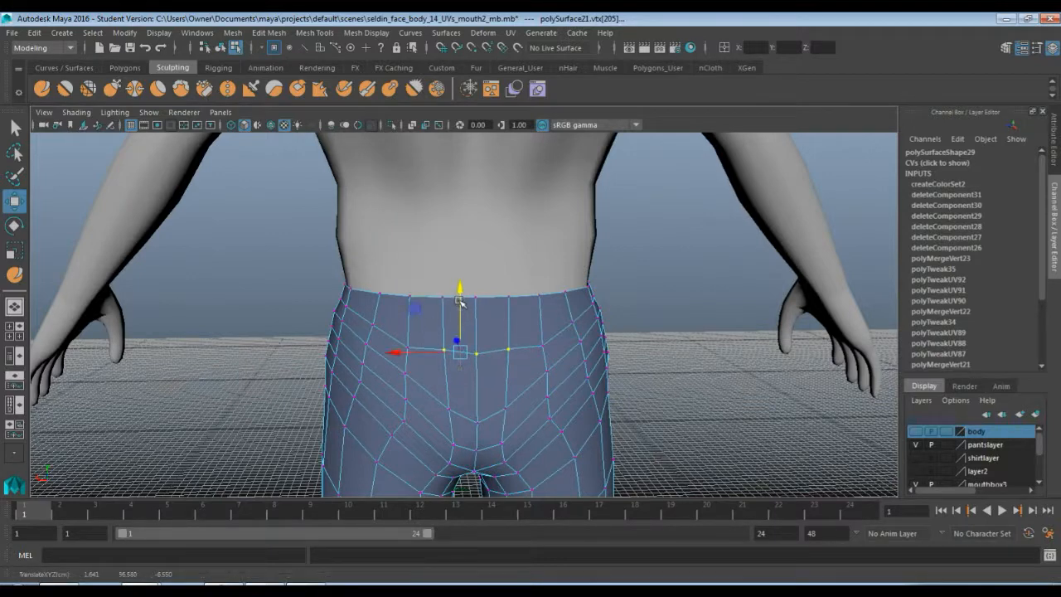
pyautogui.click(408, 346)
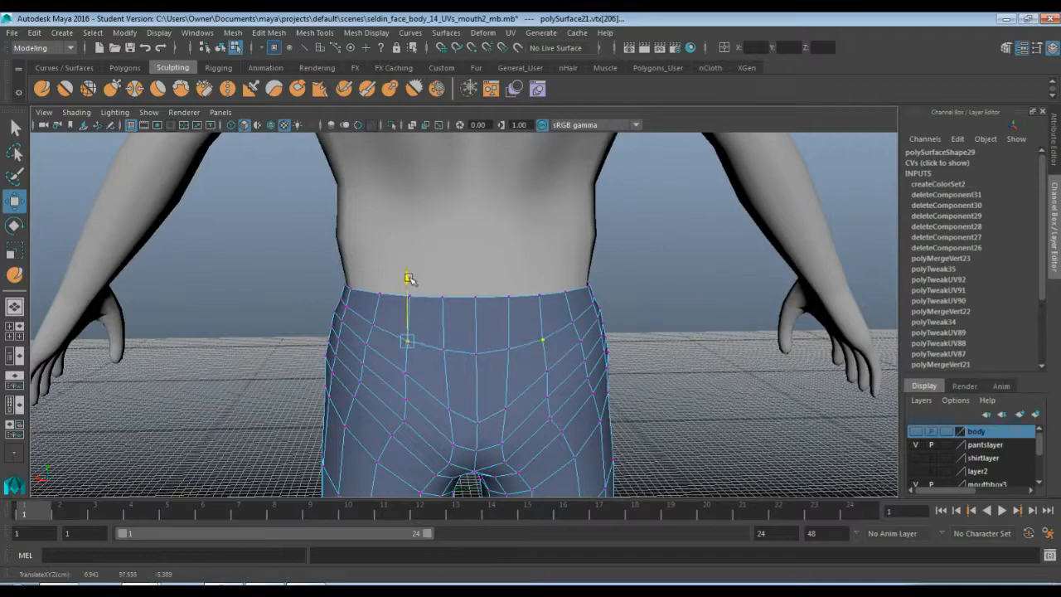
pyautogui.keyDown('alt'); pyautogui.moveTo(320, 338); pyautogui.dragTo(551, 342); pyautogui.keyUp('alt')
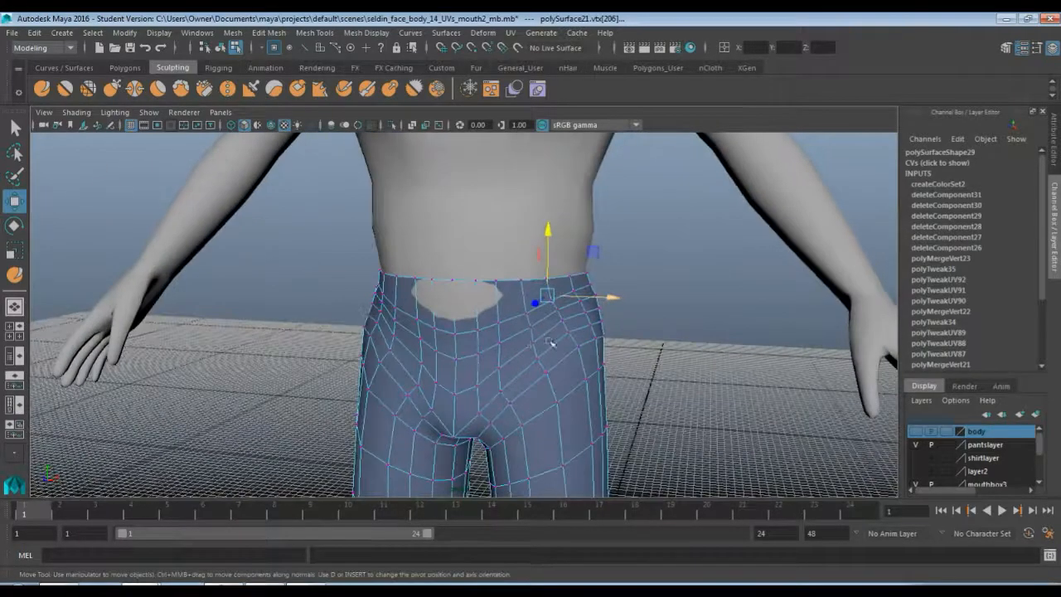
pyautogui.keyDown('alt'); pyautogui.moveTo(463, 346); pyautogui.dragTo(479, 341); pyautogui.keyUp('alt')
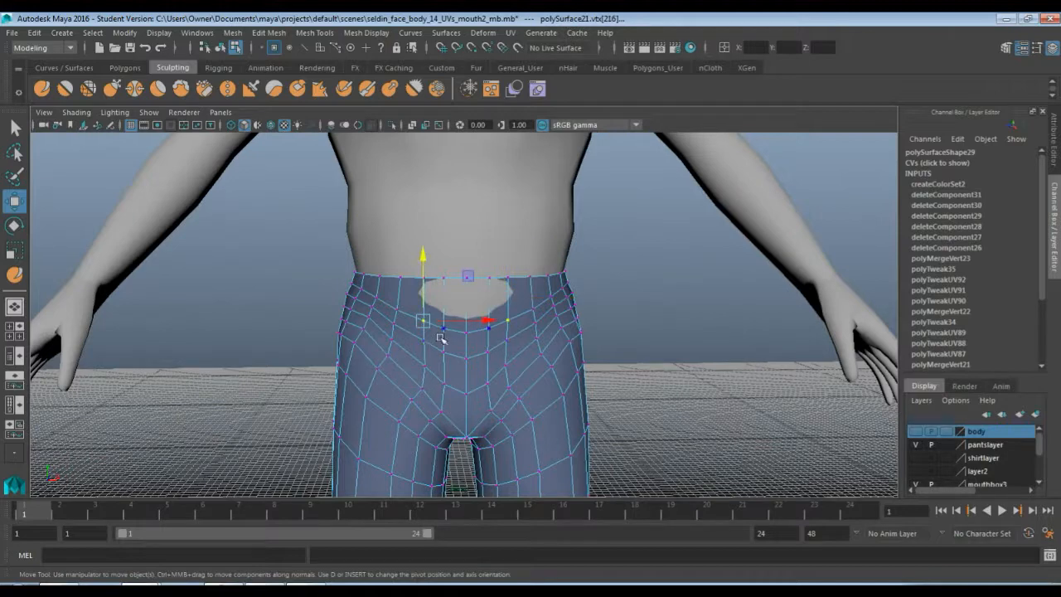
pyautogui.moveTo(441, 337); pyautogui.dragTo(471, 335, button='middle')
pyautogui.moveTo(446, 282); pyautogui.dragTo(444, 267, button='middle')
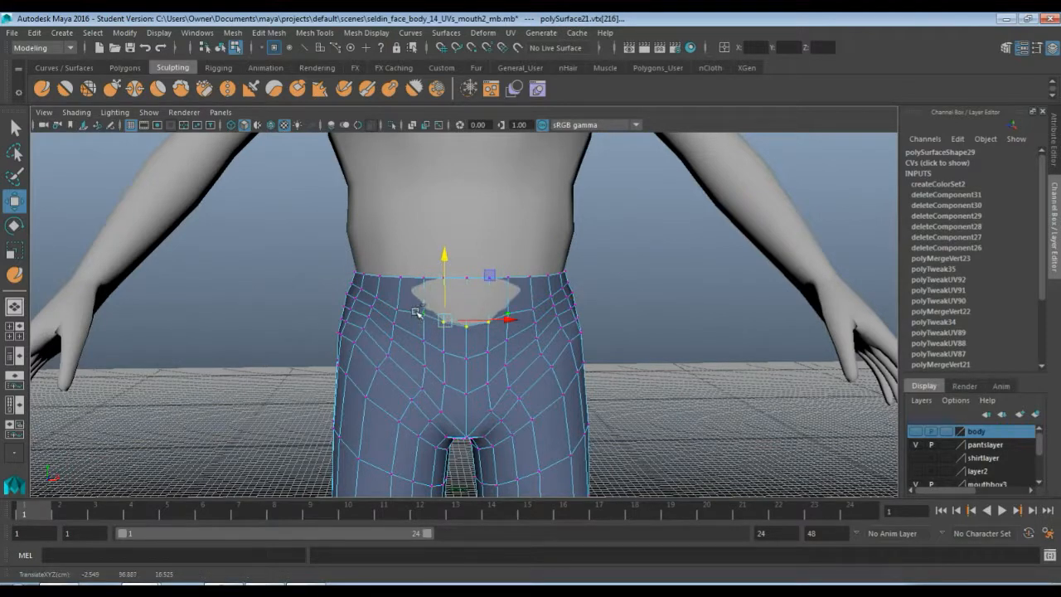
pyautogui.keyDown('shift'); pyautogui.moveTo(416, 311); pyautogui.dragTo(423, 327); pyautogui.keyUp('shift')
pyautogui.moveTo(454, 289); pyautogui.dragTo(455, 281)
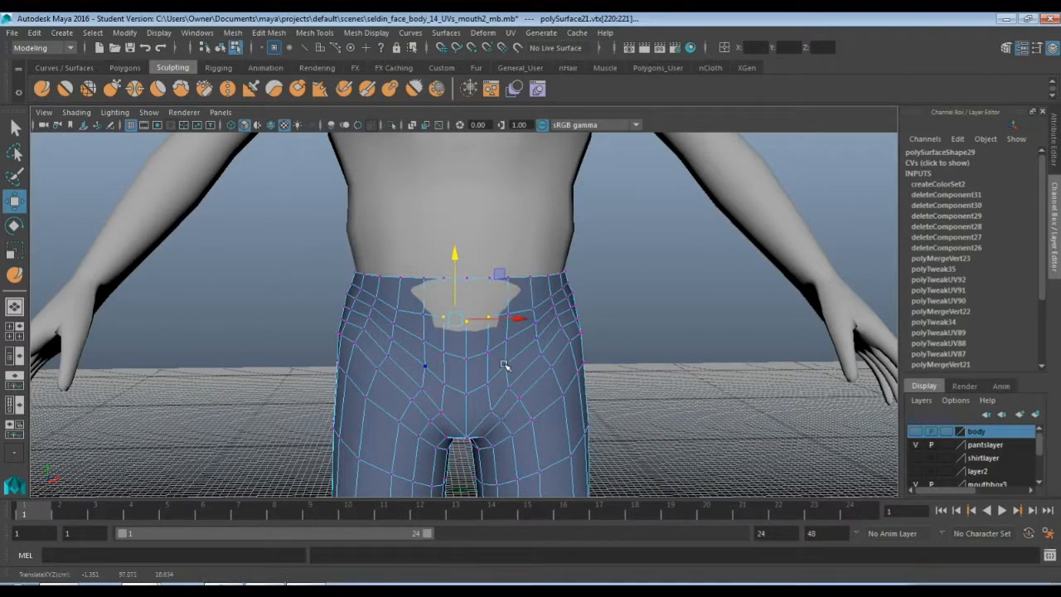
# Return to object mode and sculpt the pants' front waist and crotch area with the Sculpt tool
pyautogui.press('q')
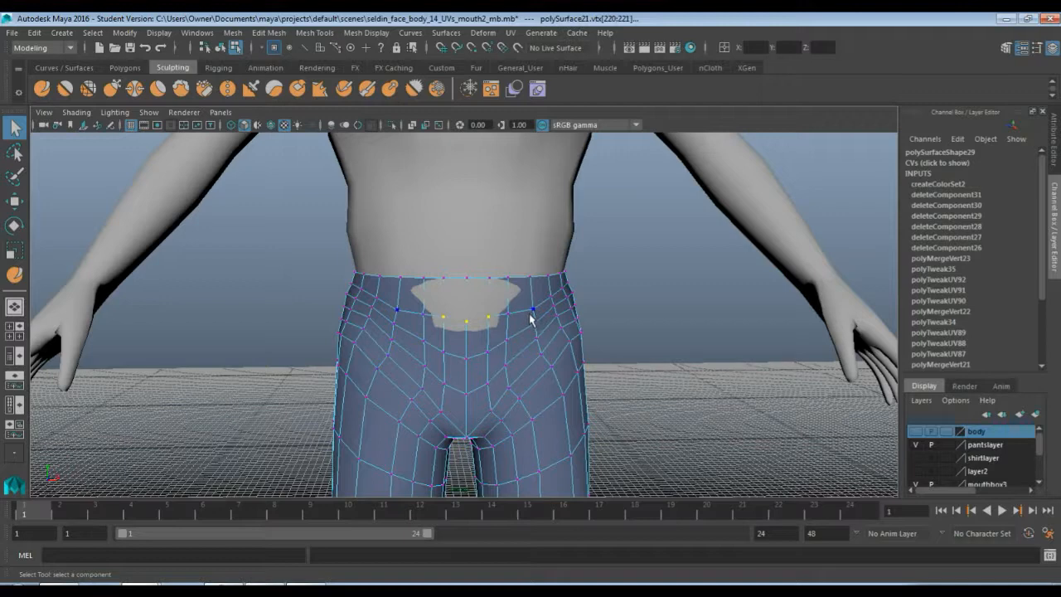
pyautogui.press('F8')
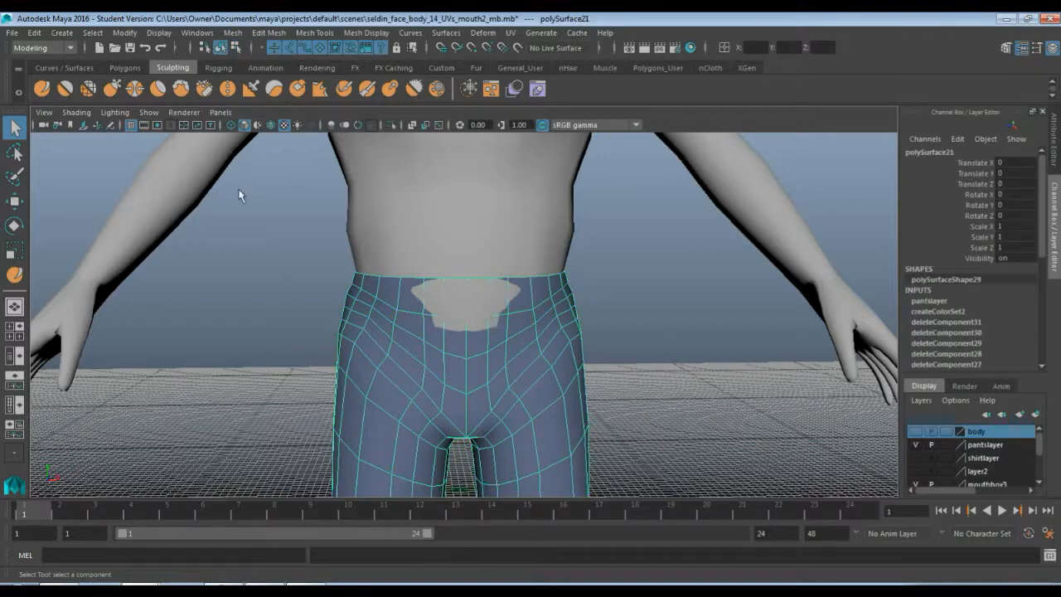
pyautogui.click(42, 89)
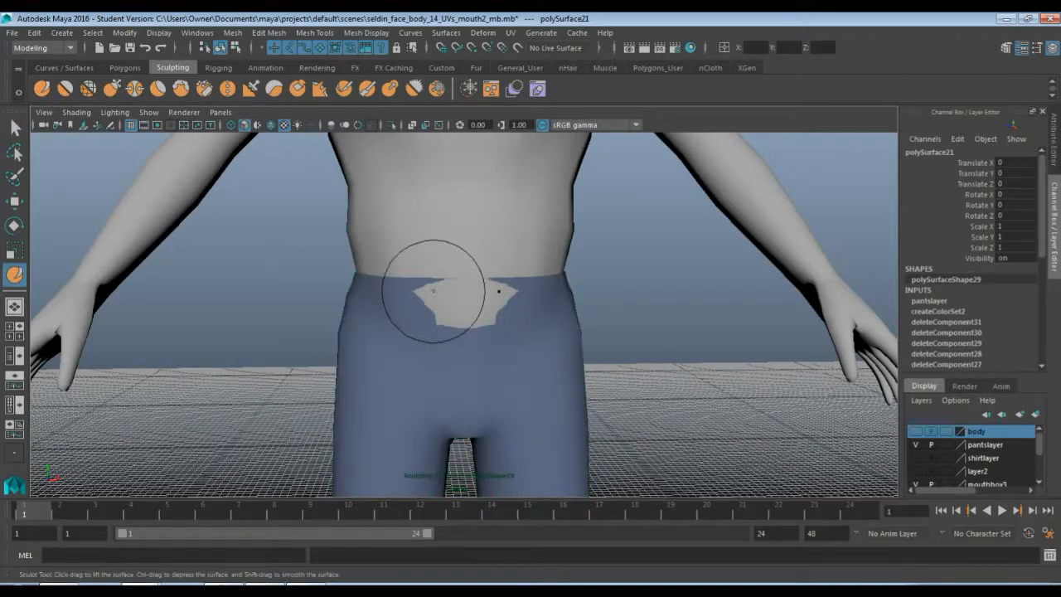
pyautogui.moveTo(434, 290)
pyautogui.mouseDown()
pyautogui.moveTo(492, 309)
pyautogui.moveTo(477, 304)
pyautogui.moveTo(455, 332)
pyautogui.moveTo(455, 315)
pyautogui.moveTo(486, 319)
pyautogui.moveTo(497, 348)
pyautogui.moveTo(474, 350)
pyautogui.moveTo(489, 350)
pyautogui.moveTo(452, 264)
pyautogui.moveTo(438, 274)
pyautogui.mouseUp()
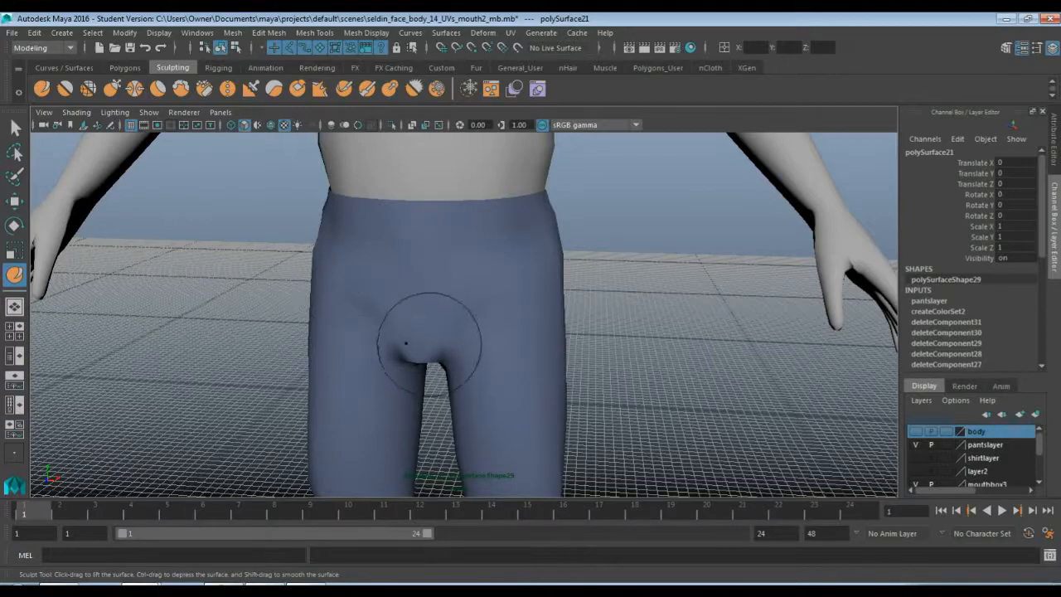
pyautogui.moveTo(467, 343)
pyautogui.keyDown('alt'); pyautogui.mouseDown()
pyautogui.moveTo(425, 347)
pyautogui.moveTo(461, 332)
pyautogui.moveTo(436, 355)
pyautogui.moveTo(456, 352)
pyautogui.moveTo(428, 362)
pyautogui.moveTo(437, 348)
pyautogui.moveTo(367, 356)
pyautogui.moveTo(384, 309)
pyautogui.moveTo(483, 345)
pyautogui.mouseUp(); pyautogui.keyUp('alt')
pyautogui.keyDown('alt'); pyautogui.moveTo(483, 346); pyautogui.dragTo(492, 225, button='middle'); pyautogui.keyUp('alt')
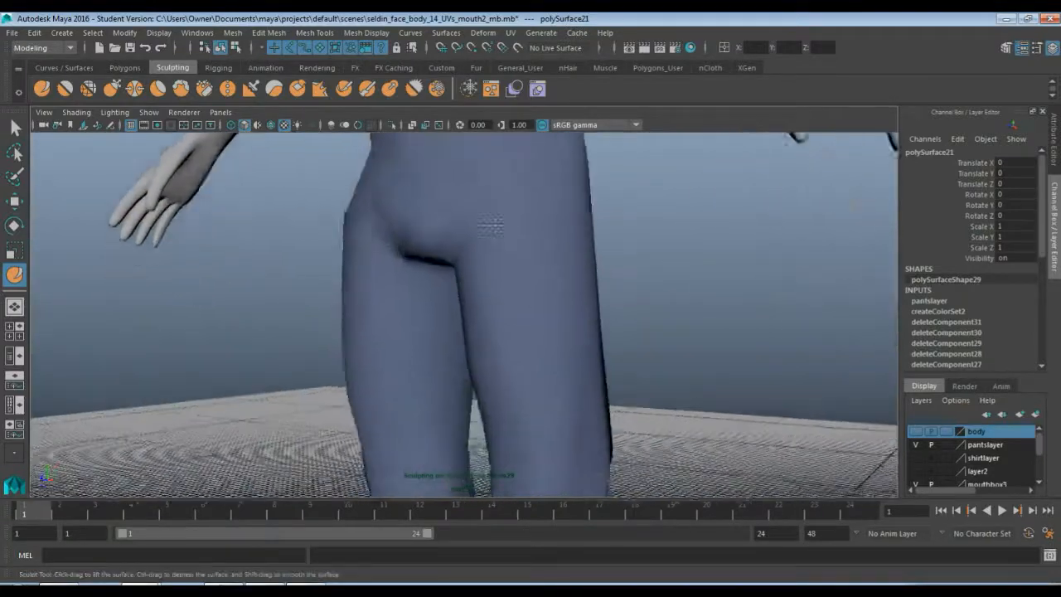
pyautogui.keyDown('alt'); pyautogui.moveTo(492, 225); pyautogui.dragTo(538, 276); pyautogui.keyUp('alt')
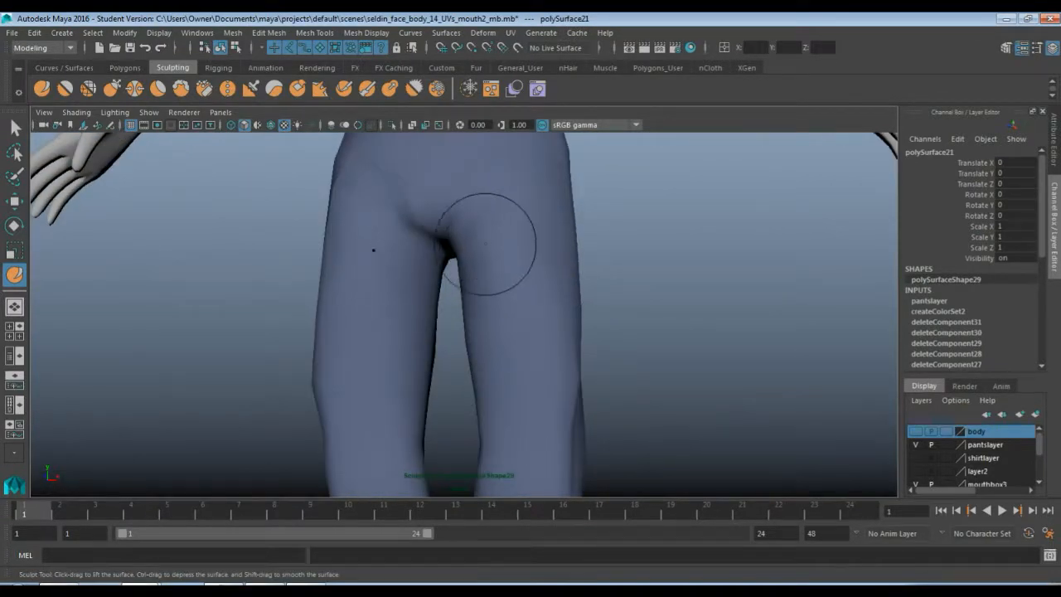
pyautogui.moveTo(492, 229)
pyautogui.keyDown('alt'); pyautogui.mouseDown()
pyautogui.moveTo(348, 281)
pyautogui.moveTo(487, 238)
pyautogui.mouseUp(); pyautogui.keyUp('alt')
pyautogui.keyDown('alt'); pyautogui.moveTo(486, 178); pyautogui.dragTo(438, 307, button='middle'); pyautogui.keyUp('alt')
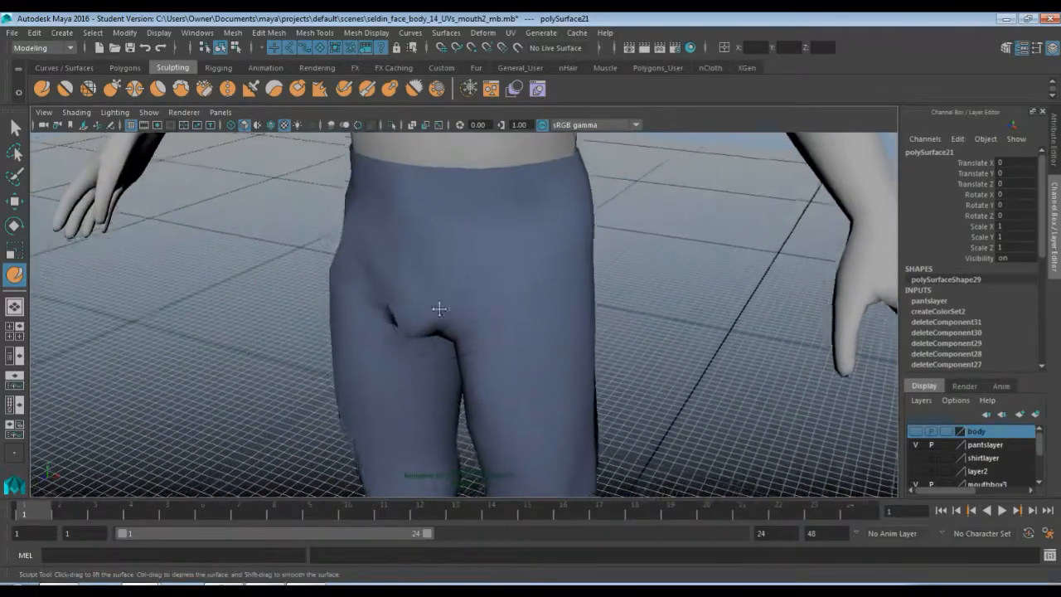
pyautogui.moveTo(438, 308)
pyautogui.keyDown('alt'); pyautogui.mouseDown()
pyautogui.moveTo(343, 307)
pyautogui.moveTo(390, 324)
pyautogui.mouseUp(); pyautogui.keyUp('alt')
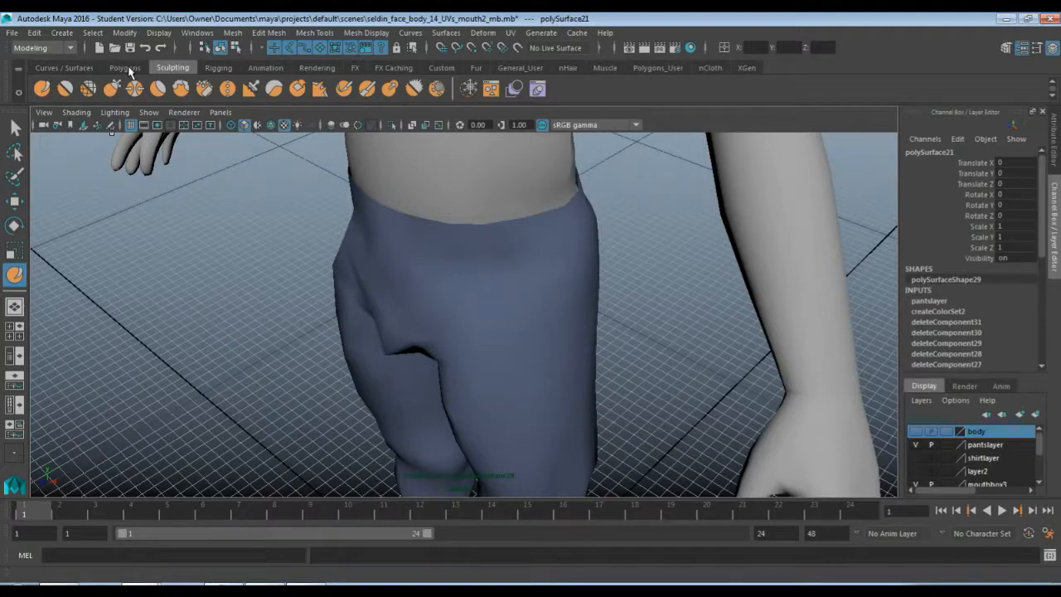
# Smooth the crease at the pants' crotch and sculpt the surrounding area again
pyautogui.click(65, 88)
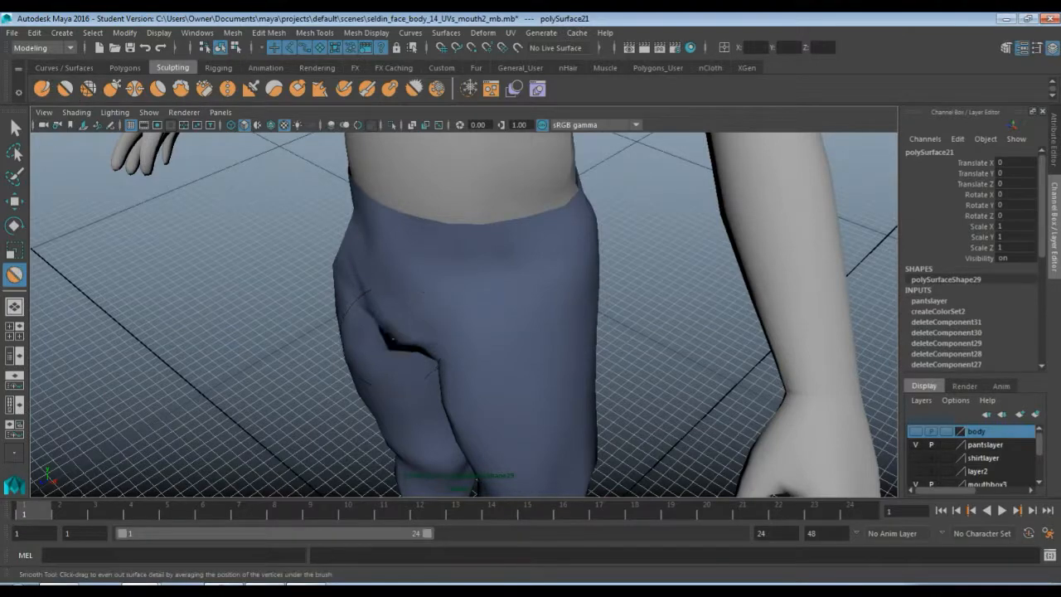
pyautogui.moveTo(398, 336)
pyautogui.keyDown('alt'); pyautogui.mouseDown()
pyautogui.moveTo(406, 333)
pyautogui.moveTo(396, 326)
pyautogui.moveTo(486, 367)
pyautogui.moveTo(441, 376)
pyautogui.moveTo(467, 348)
pyautogui.moveTo(310, 241)
pyautogui.mouseUp(); pyautogui.keyUp('alt')
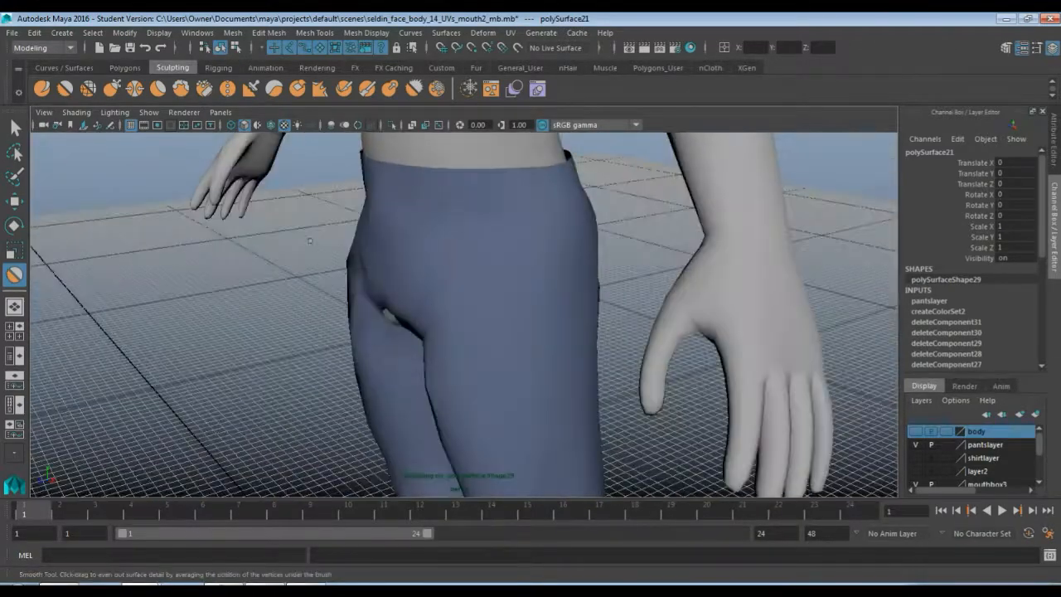
pyautogui.click(43, 89)
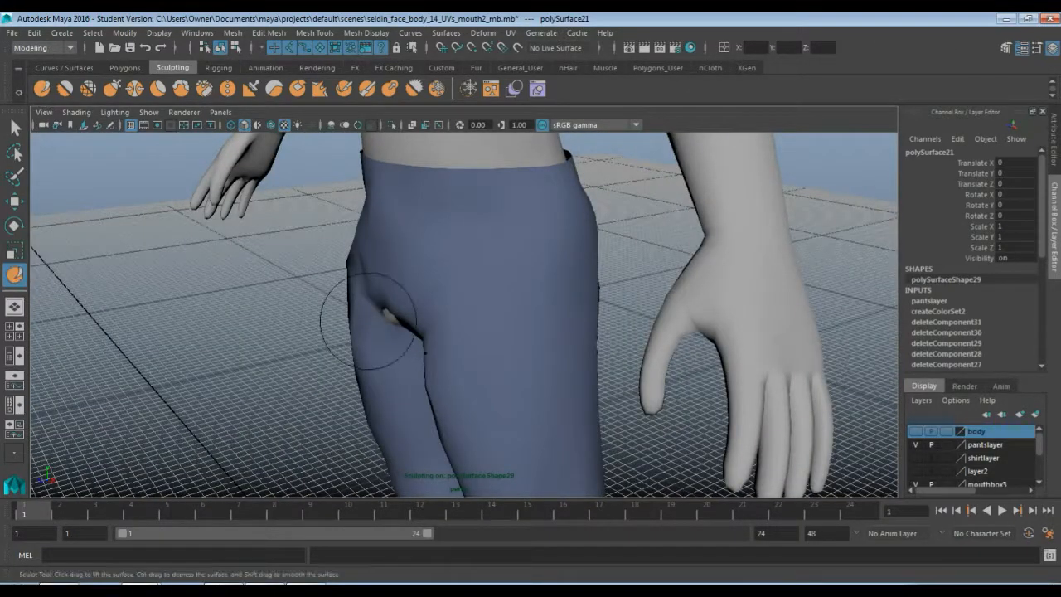
pyautogui.moveTo(400, 328)
pyautogui.keyDown('alt'); pyautogui.mouseDown()
pyautogui.moveTo(412, 291)
pyautogui.moveTo(439, 334)
pyautogui.moveTo(364, 346)
pyautogui.moveTo(289, 319)
pyautogui.moveTo(306, 355)
pyautogui.moveTo(415, 336)
pyautogui.moveTo(333, 341)
pyautogui.moveTo(414, 334)
pyautogui.moveTo(488, 282)
pyautogui.moveTo(506, 332)
pyautogui.moveTo(572, 273)
pyautogui.mouseUp(); pyautogui.keyUp('alt')
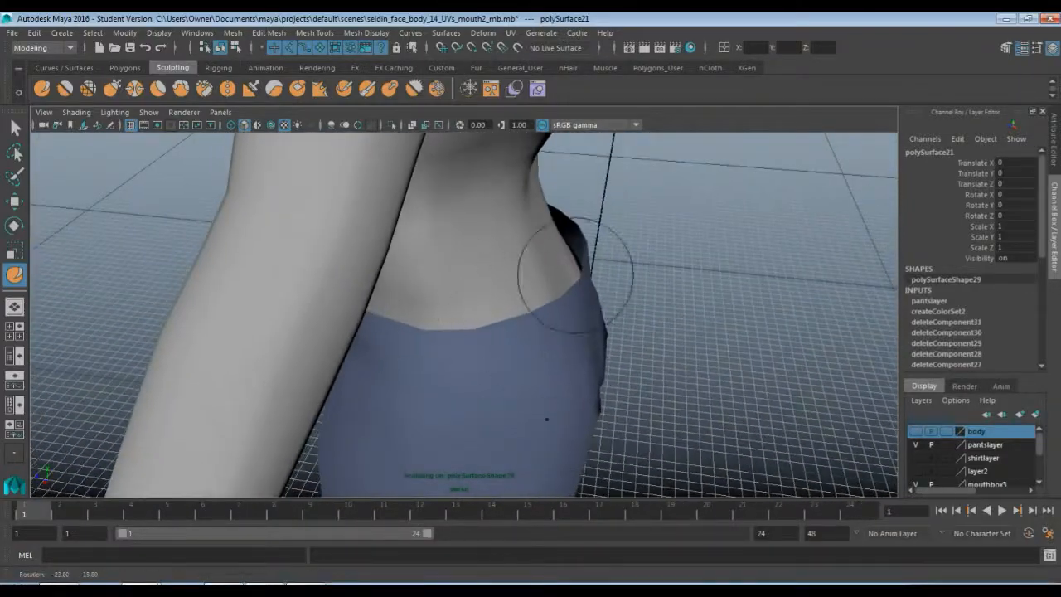
# Smooth the pants' side waist and front area with the Smooth tool, undoing one stroke
pyautogui.click(65, 89)
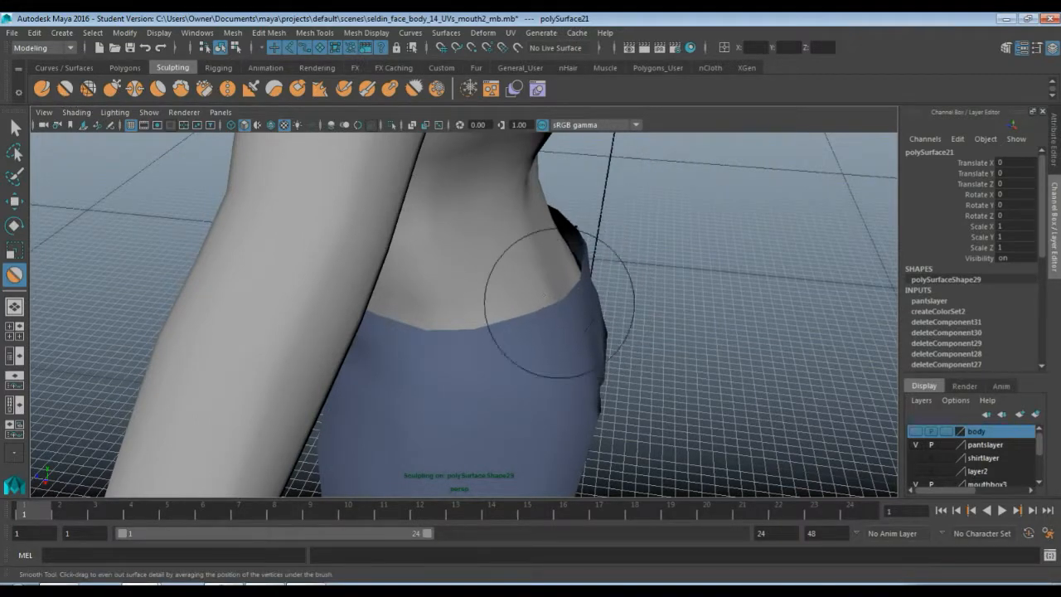
pyautogui.keyDown('alt'); pyautogui.moveTo(580, 340); pyautogui.dragTo(504, 313); pyautogui.keyUp('alt')
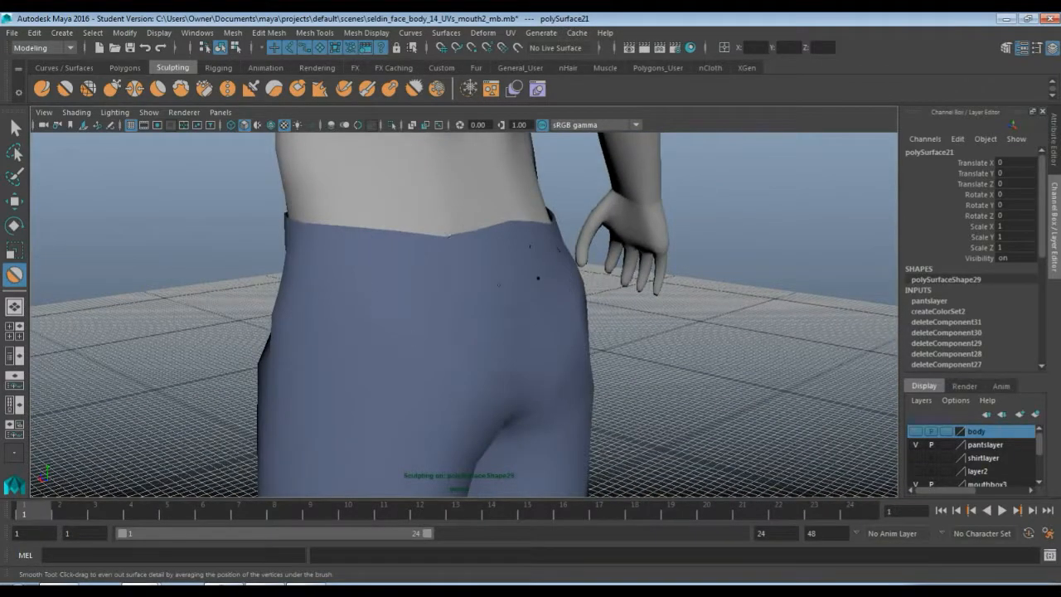
pyautogui.moveTo(486, 265)
pyautogui.keyDown('alt'); pyautogui.mouseDown()
pyautogui.moveTo(440, 289)
pyautogui.moveTo(500, 323)
pyautogui.moveTo(451, 335)
pyautogui.mouseUp(); pyautogui.keyUp('alt')
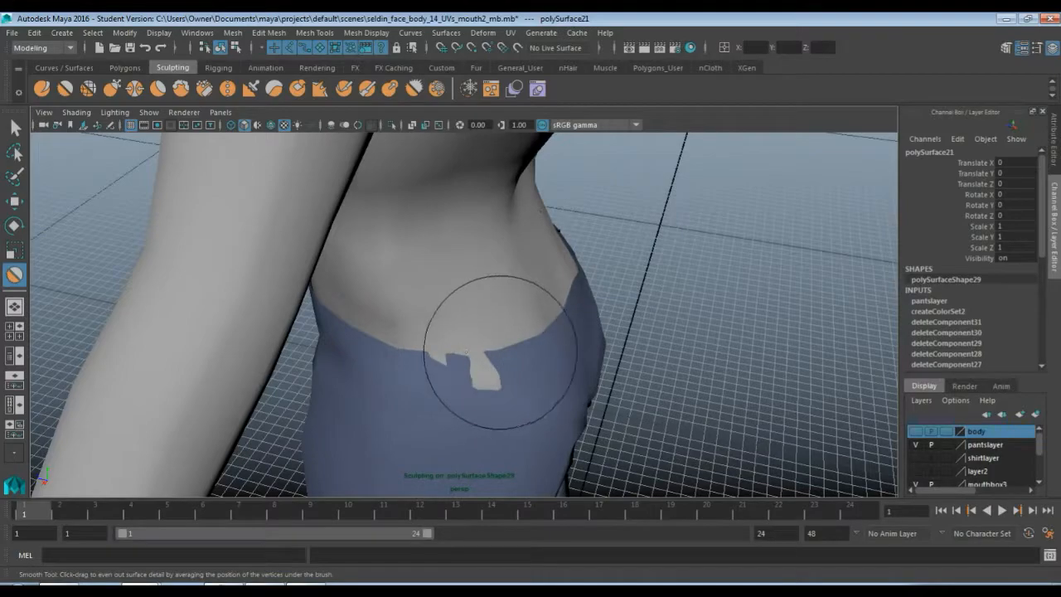
pyautogui.hotkey('ctrl', 'z')
pyautogui.moveTo(514, 327)
pyautogui.keyDown('alt'); pyautogui.mouseDown()
pyautogui.moveTo(504, 334)
pyautogui.moveTo(572, 329)
pyautogui.moveTo(374, 306)
pyautogui.moveTo(407, 298)
pyautogui.mouseUp(); pyautogui.keyUp('alt')
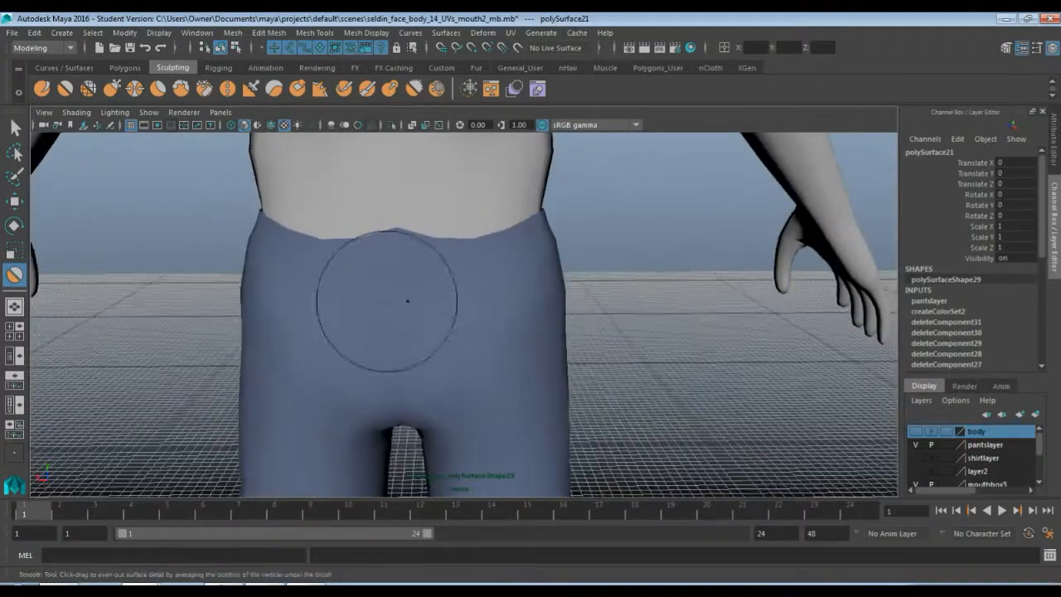
pyautogui.moveTo(370, 238)
pyautogui.mouseDown()
pyautogui.moveTo(378, 213)
pyautogui.moveTo(390, 237)
pyautogui.moveTo(340, 260)
pyautogui.moveTo(417, 290)
pyautogui.moveTo(486, 296)
pyautogui.moveTo(459, 294)
pyautogui.moveTo(470, 250)
pyautogui.moveTo(287, 279)
pyautogui.moveTo(208, 262)
pyautogui.moveTo(467, 279)
pyautogui.moveTo(453, 297)
pyautogui.moveTo(461, 308)
pyautogui.moveTo(485, 304)
pyautogui.moveTo(481, 318)
pyautogui.mouseUp()
# Switch to vertex mode and move a waistline vertex on the pants' side so it sits against the body
pyautogui.press('q')
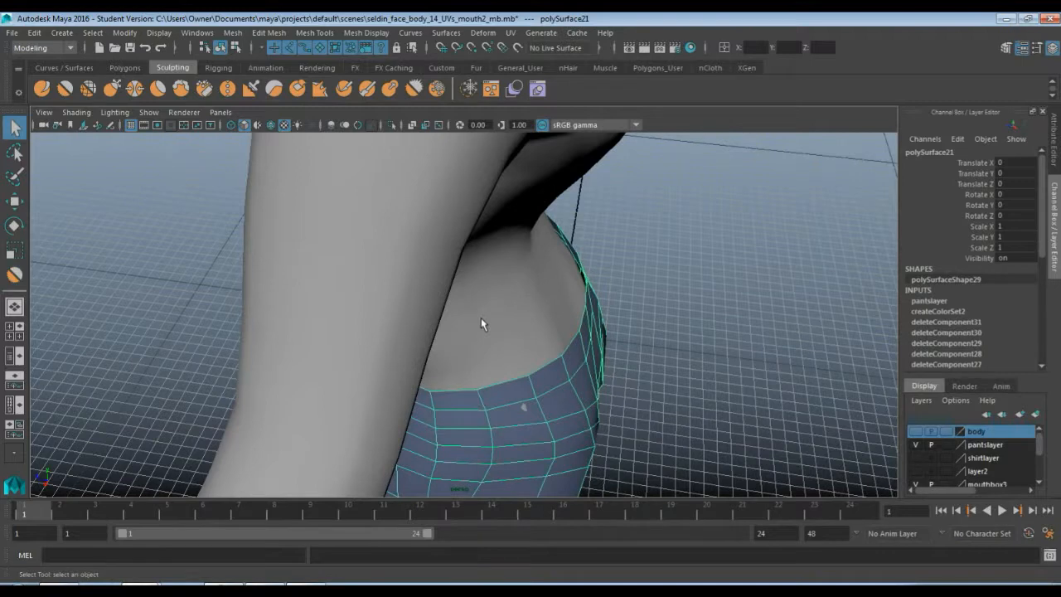
pyautogui.press('F9')
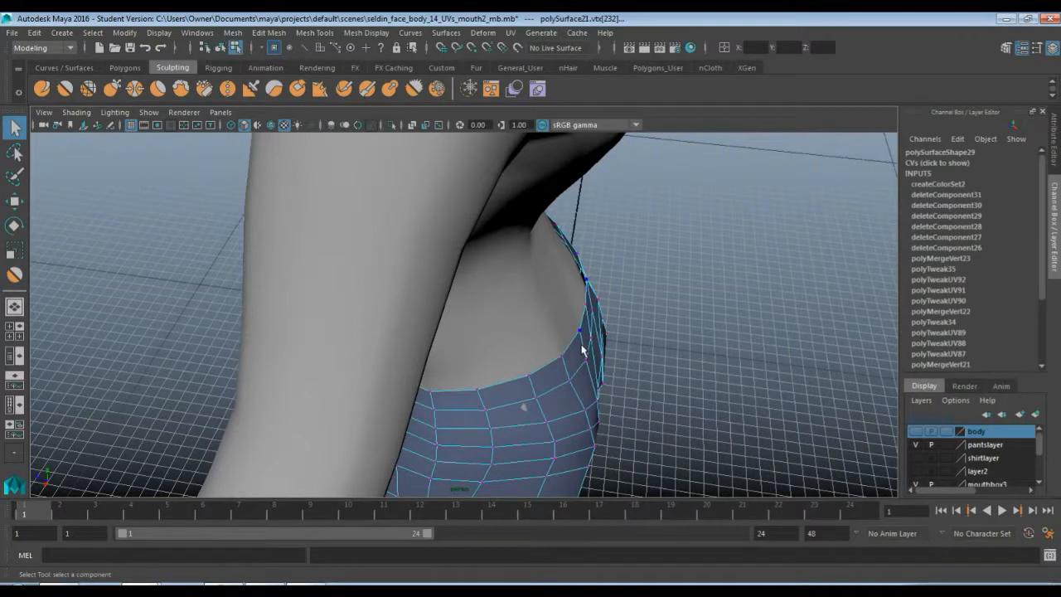
pyautogui.moveTo(582, 351)
pyautogui.keyDown('alt'); pyautogui.mouseDown()
pyautogui.moveTo(539, 348)
pyautogui.moveTo(564, 353)
pyautogui.mouseUp(); pyautogui.keyUp('alt')
pyautogui.click(551, 348)
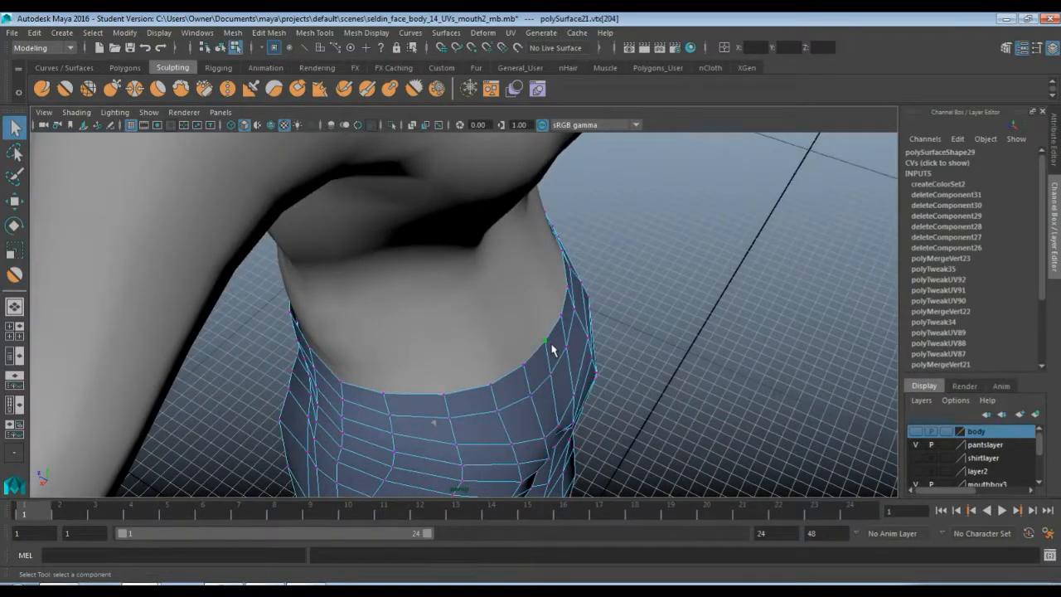
pyautogui.press('w')
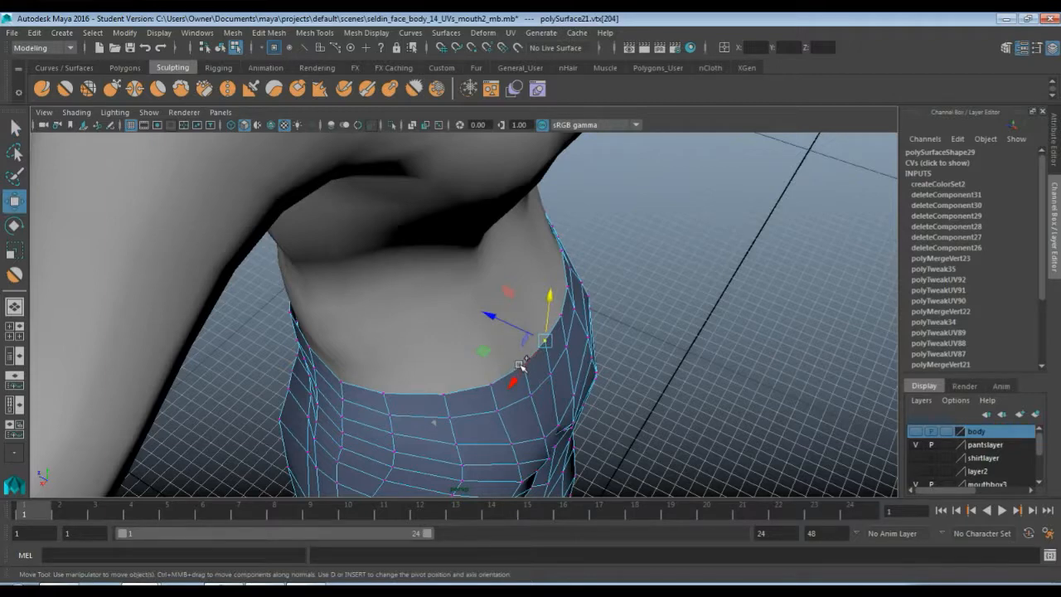
pyautogui.click(531, 355)
pyautogui.press('q')
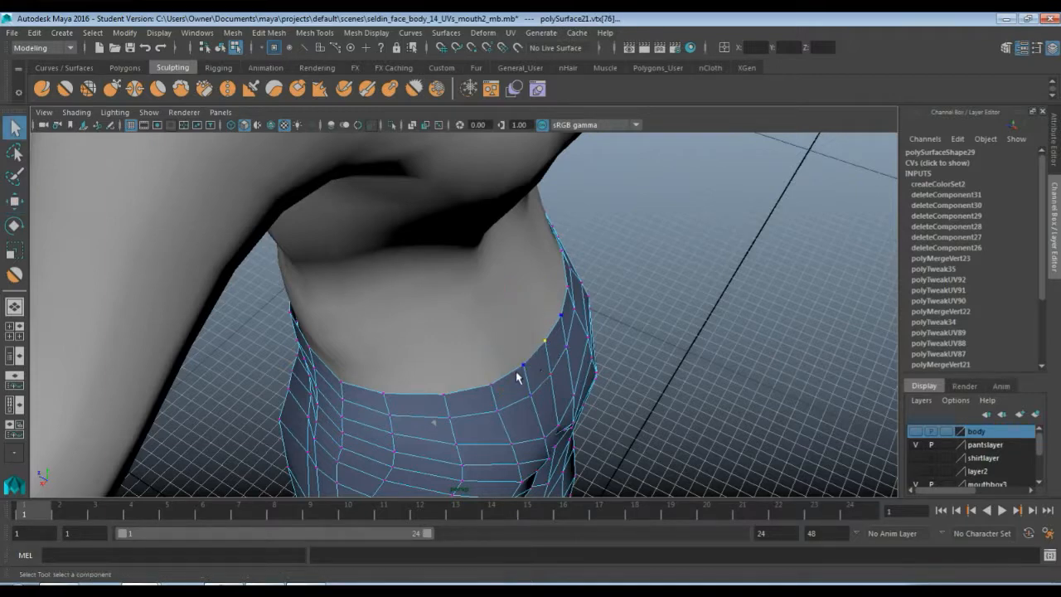
pyautogui.press('w')
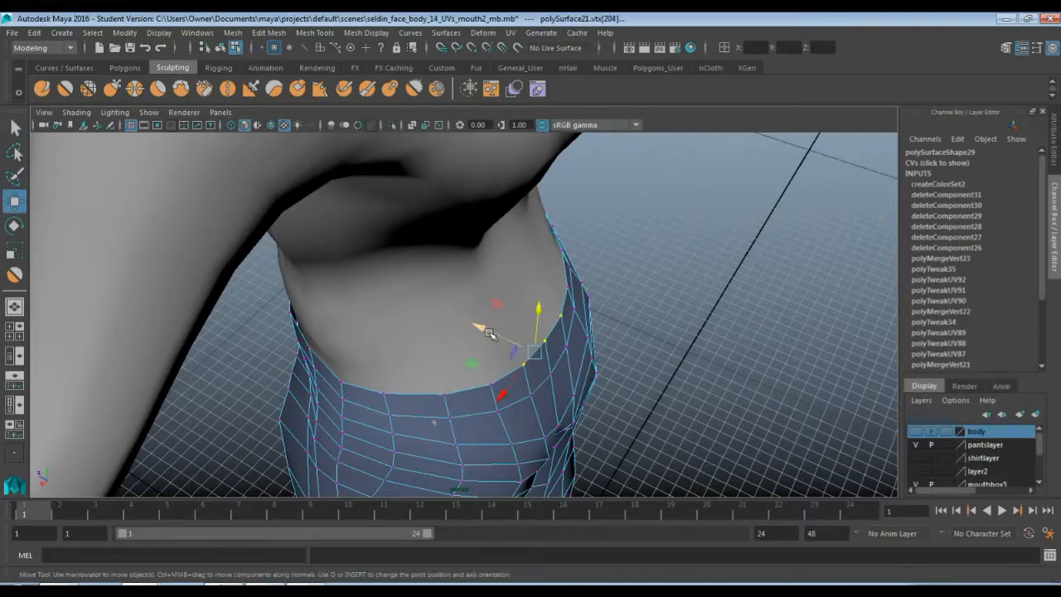
pyautogui.moveTo(495, 333); pyautogui.dragTo(472, 328)
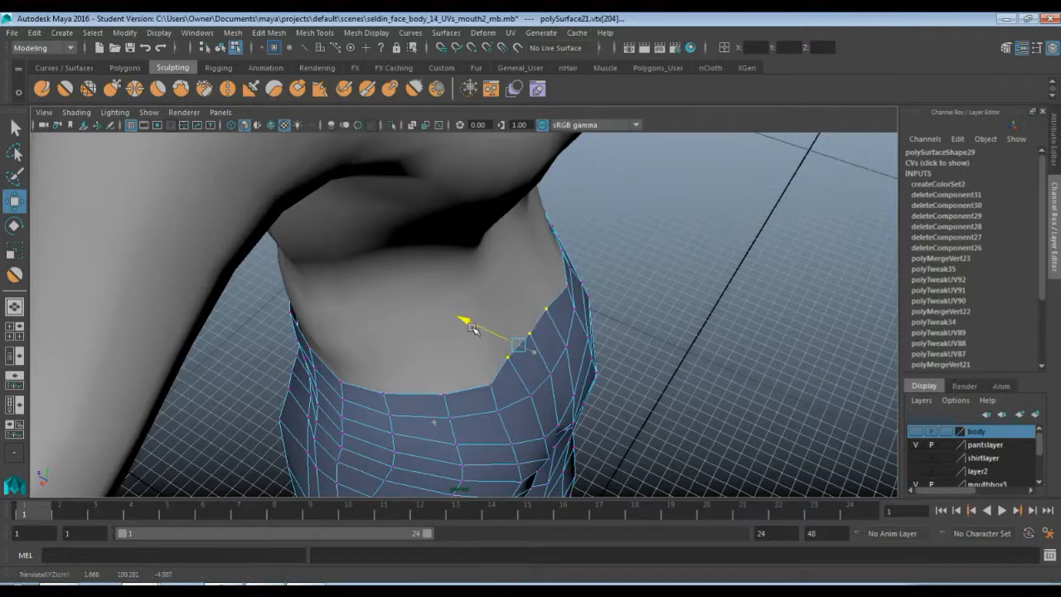
# Select and move further waistline vertices around the pants' side and back to tidy the waistband edge
pyautogui.click(442, 392)
pyautogui.click(488, 387)
pyautogui.moveTo(446, 362); pyautogui.dragTo(469, 370)
pyautogui.click(550, 328)
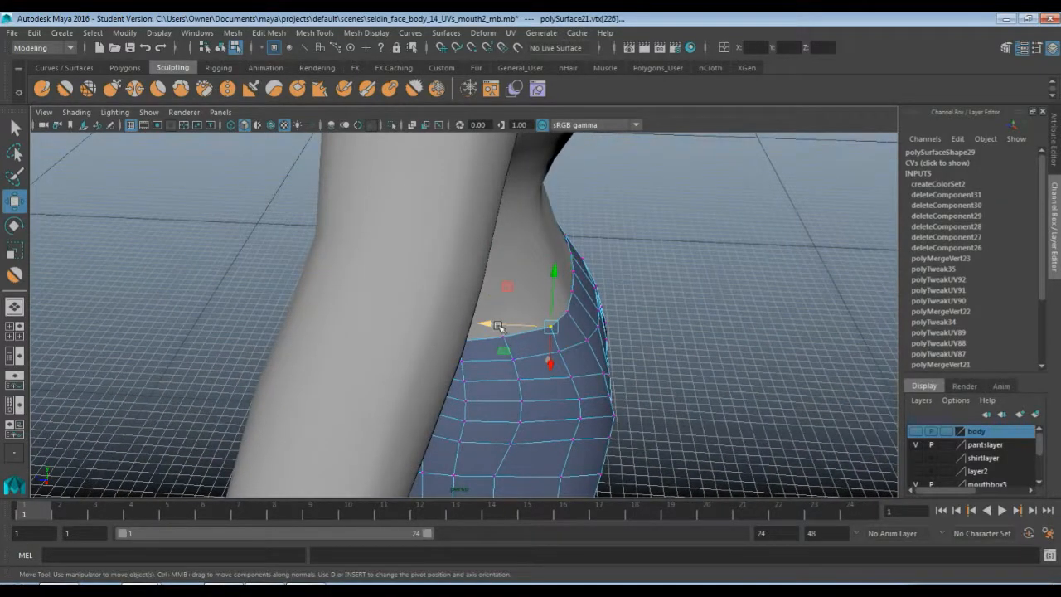
pyautogui.moveTo(547, 354); pyautogui.dragTo(488, 285)
pyautogui.click(521, 294)
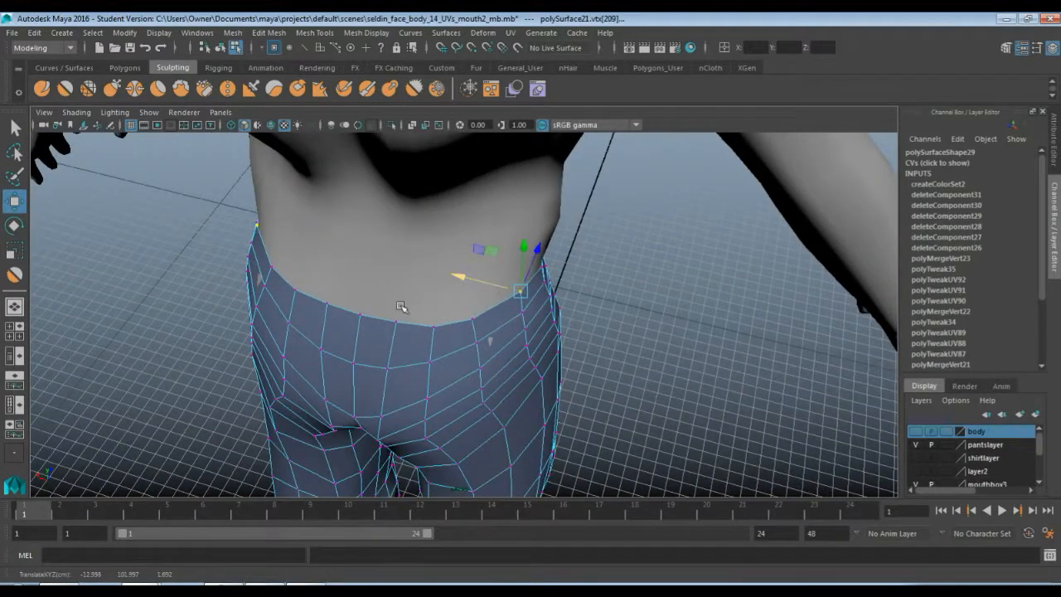
pyautogui.keyDown('alt'); pyautogui.moveTo(401, 306); pyautogui.dragTo(475, 349); pyautogui.keyUp('alt')
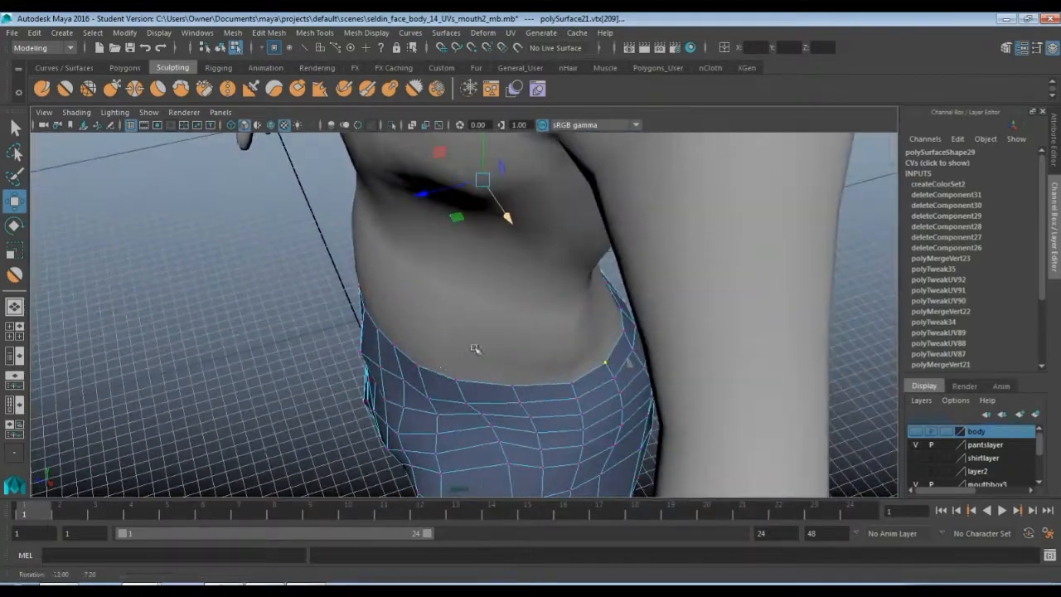
pyautogui.scroll(3, 421, 368)
pyautogui.keyDown('alt'); pyautogui.moveTo(361, 369); pyautogui.dragTo(360, 348); pyautogui.keyUp('alt')
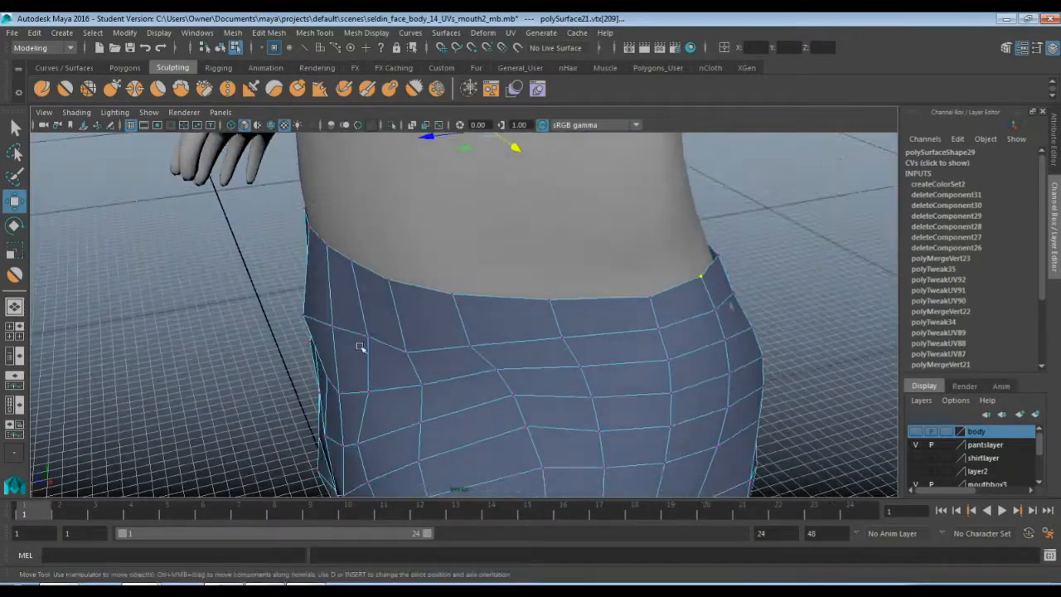
# Pull more waistline vertices on the pants' side inward so the waistband sits against the body
pyautogui.moveTo(347, 291); pyautogui.dragTo(329, 287)
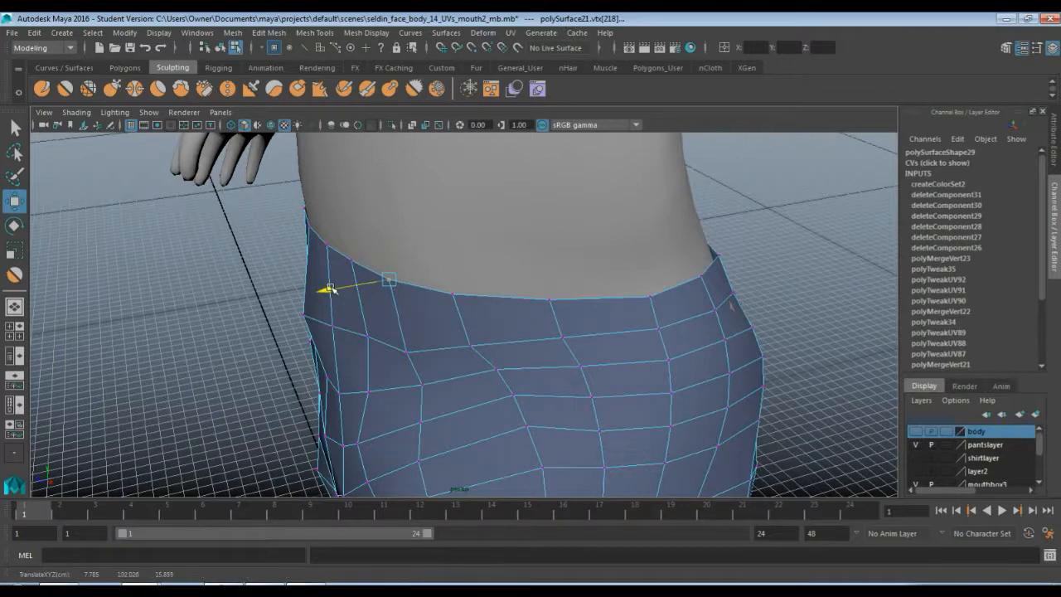
pyautogui.click(350, 262)
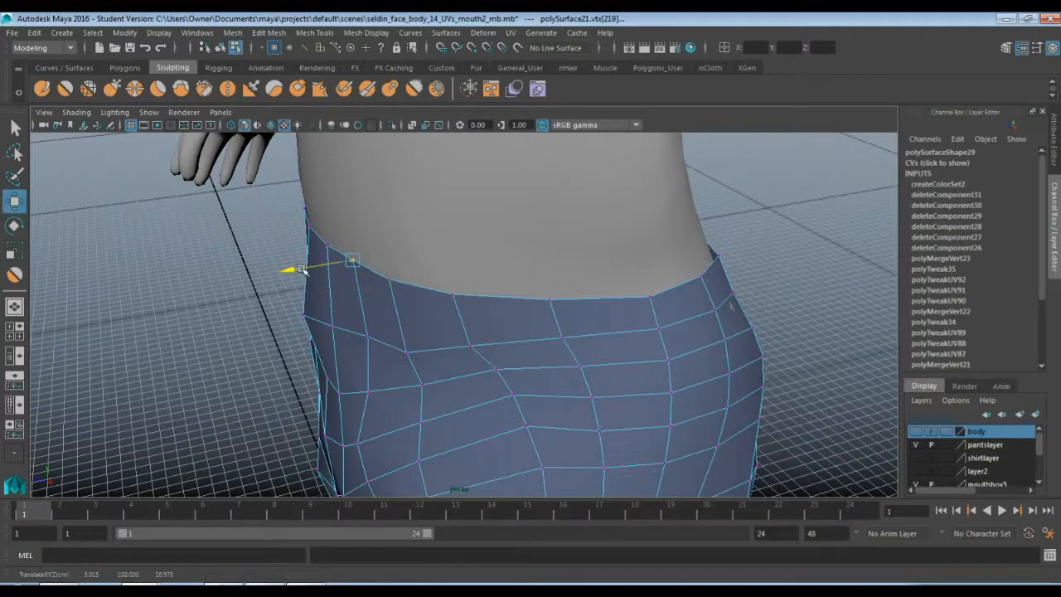
pyautogui.moveTo(302, 269); pyautogui.dragTo(304, 270)
pyautogui.click(327, 245)
pyautogui.click(274, 250)
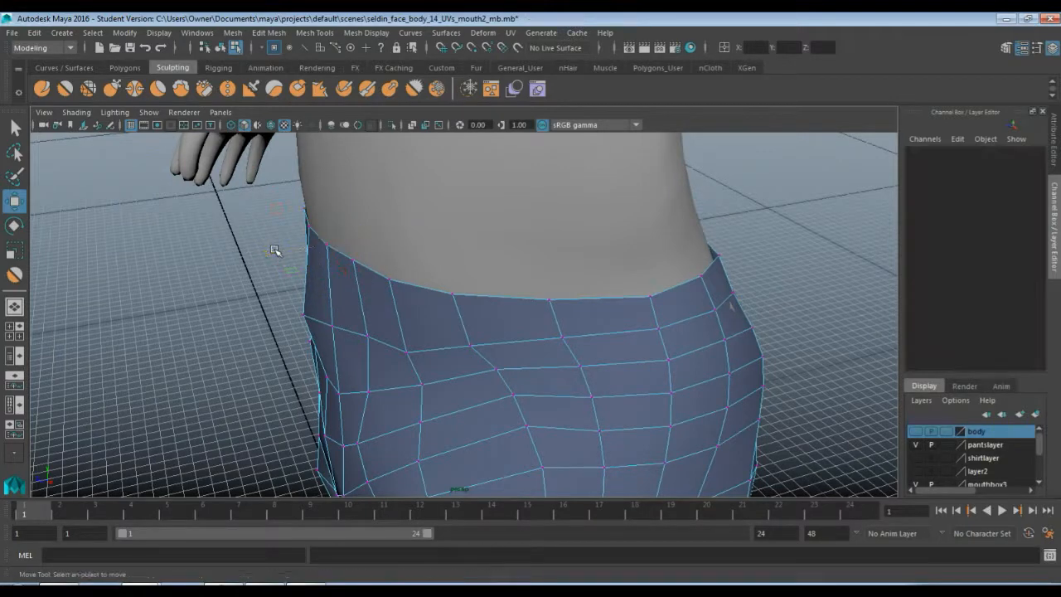
pyautogui.click(324, 246)
pyautogui.moveTo(284, 252)
pyautogui.mouseDown()
pyautogui.moveTo(266, 249)
pyautogui.moveTo(355, 254)
pyautogui.moveTo(303, 258)
pyautogui.mouseUp()
# Move several front waistline vertices of the pants to even out the waistband edge
pyautogui.click(442, 260)
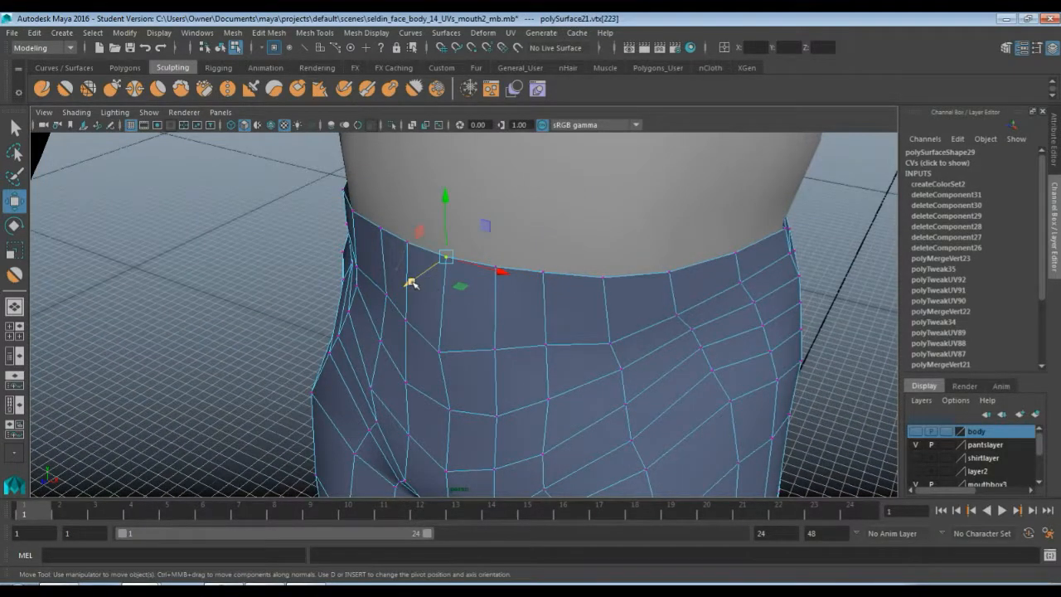
pyautogui.moveTo(412, 283); pyautogui.dragTo(380, 282)
pyautogui.moveTo(362, 240); pyautogui.dragTo(362, 240)
pyautogui.scroll(-8, 466, 295)
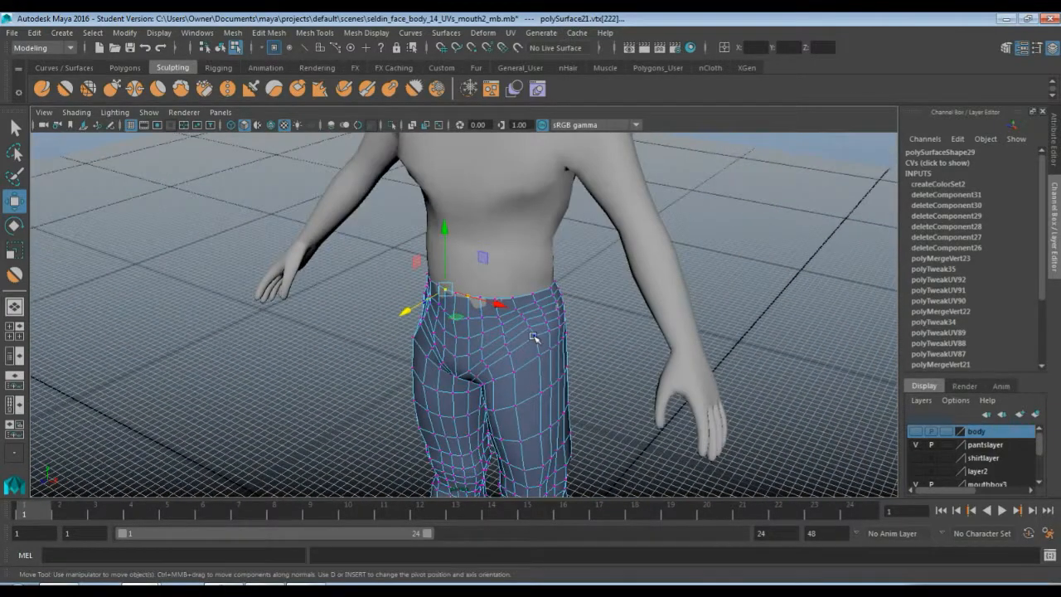
pyautogui.scroll(3, 505, 337)
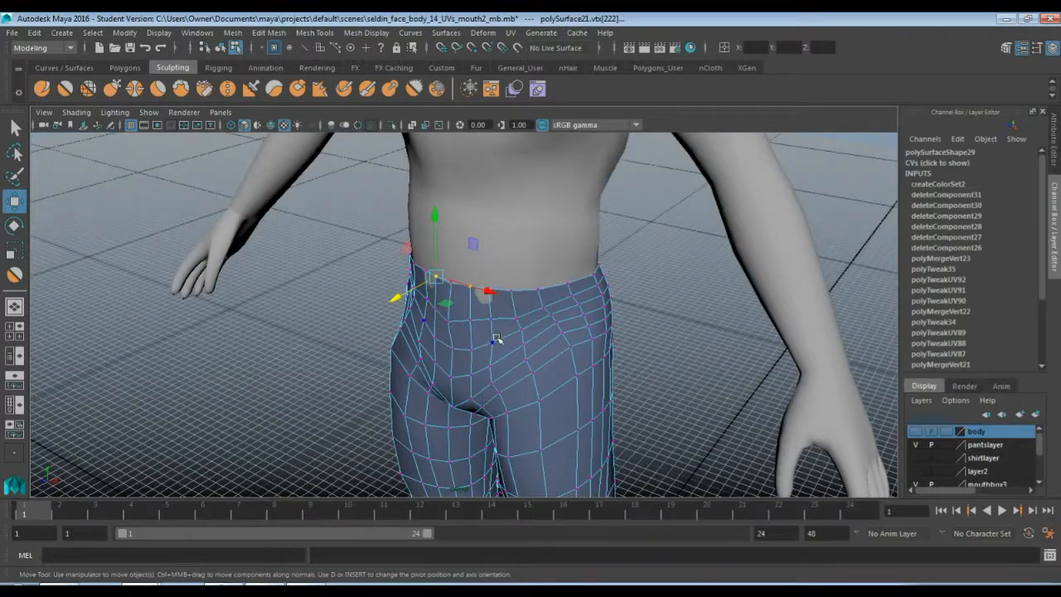
pyautogui.click(384, 335)
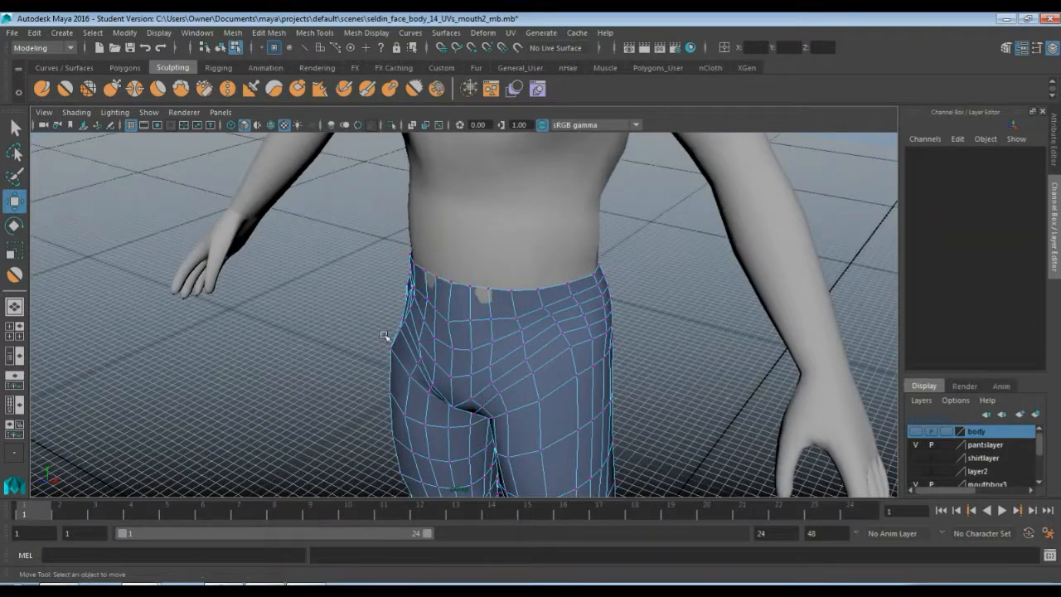
pyautogui.click(474, 289)
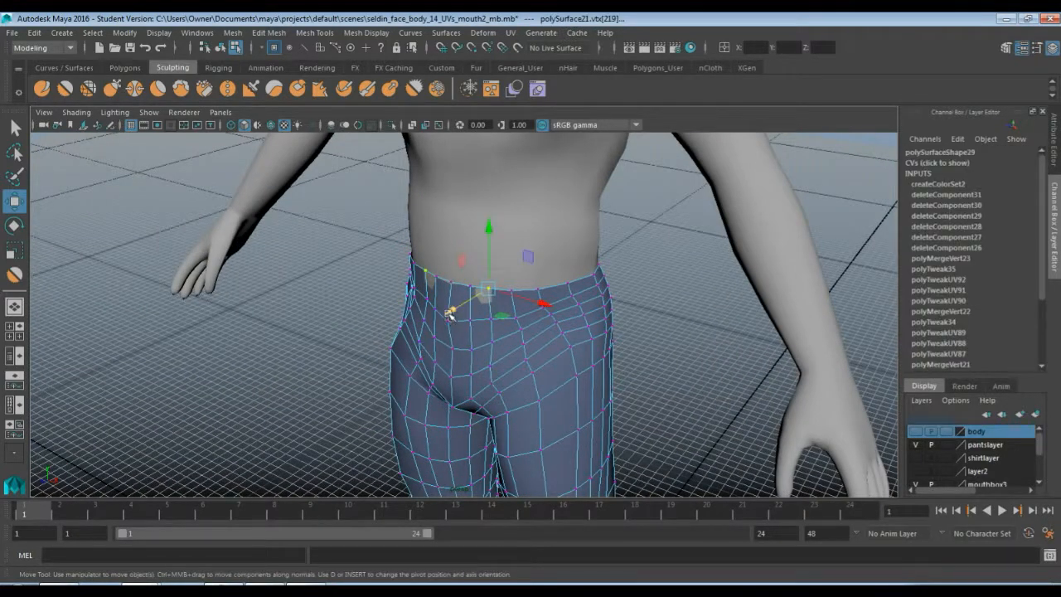
pyautogui.moveTo(450, 313); pyautogui.dragTo(451, 314)
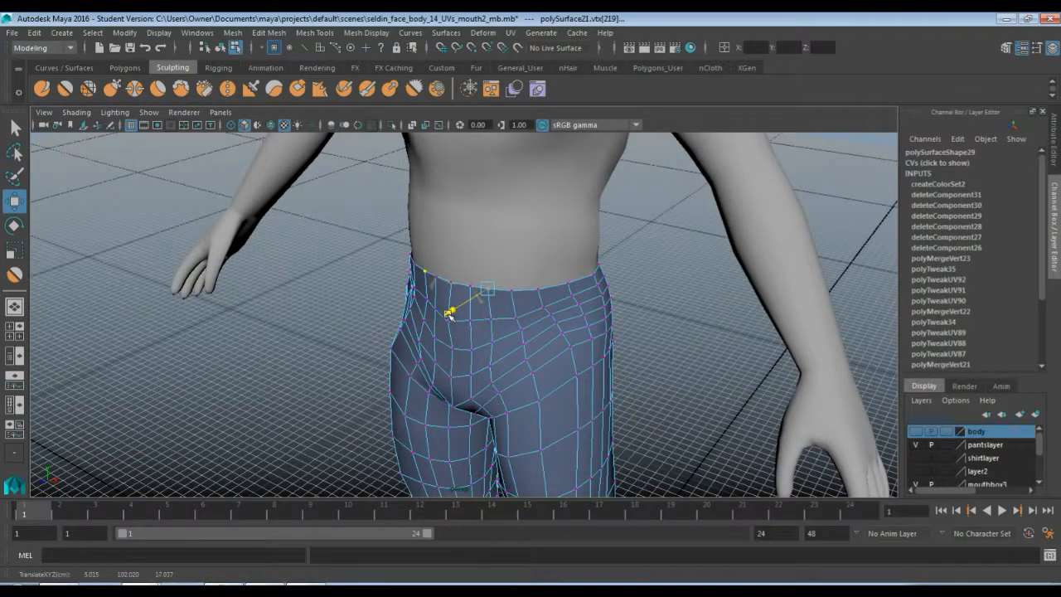
pyautogui.click(486, 323)
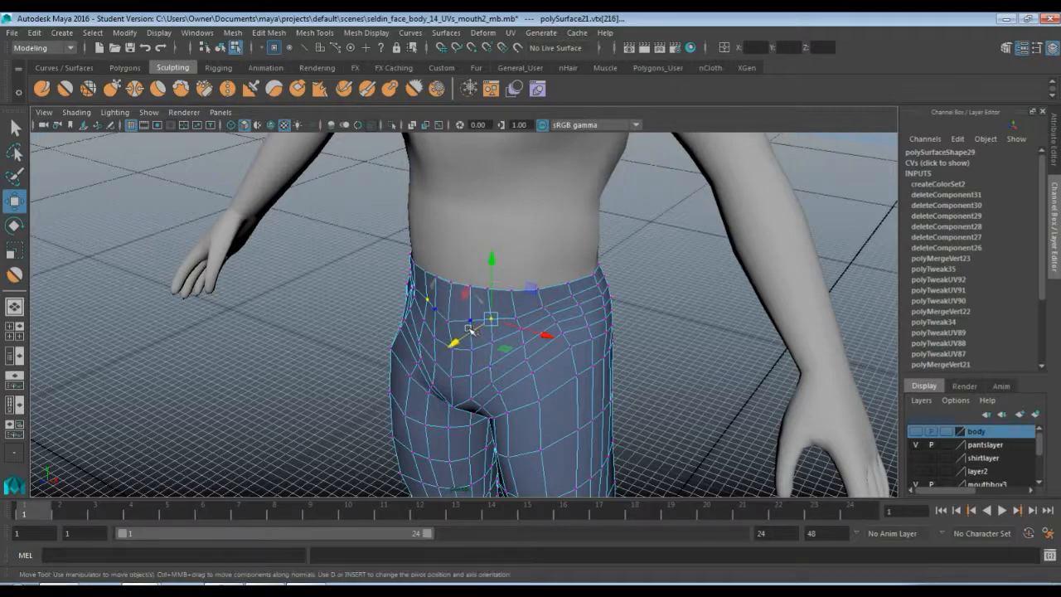
pyautogui.moveTo(465, 336); pyautogui.dragTo(465, 338)
pyautogui.click(345, 332)
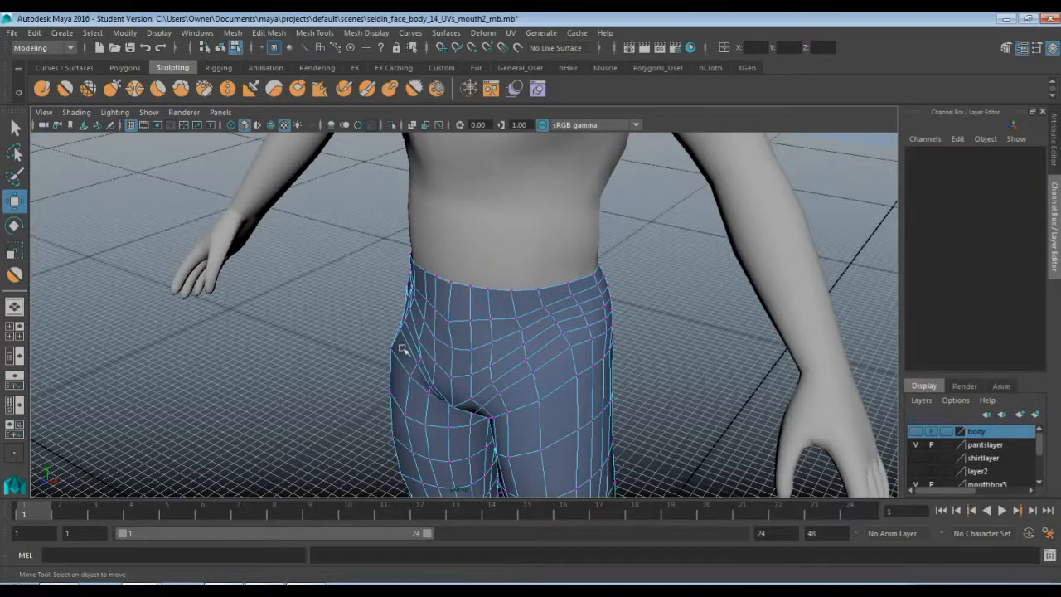
# Select the pants in object mode and smooth the hip and waist area with a resized Smooth brush
pyautogui.keyDown('alt'); pyautogui.moveTo(557, 347); pyautogui.dragTo(374, 328); pyautogui.keyUp('alt')
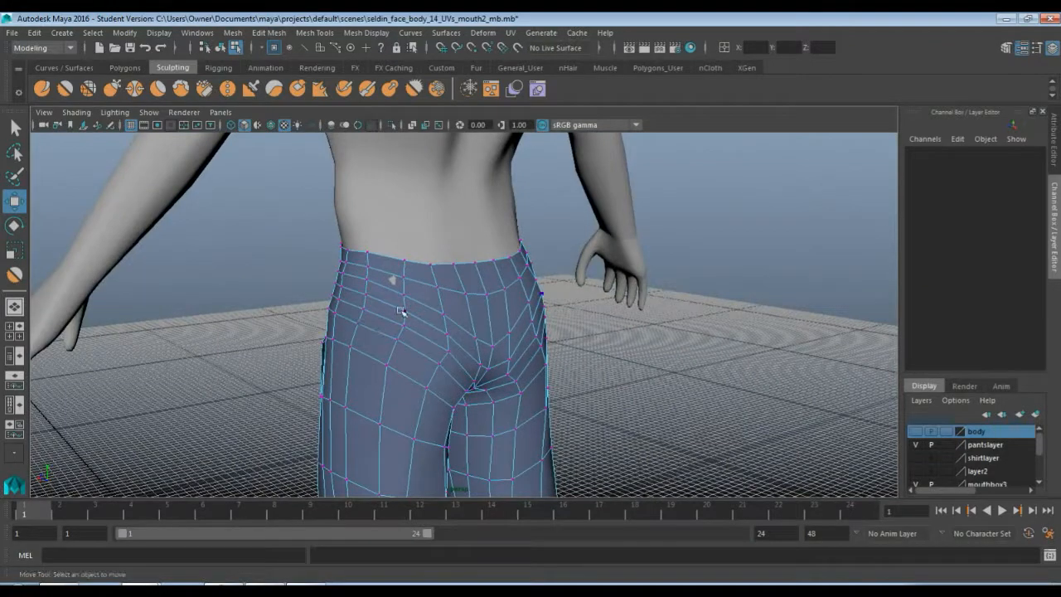
pyautogui.moveTo(426, 303)
pyautogui.keyDown('alt'); pyautogui.mouseDown()
pyautogui.moveTo(390, 299)
pyautogui.moveTo(414, 314)
pyautogui.mouseUp(); pyautogui.keyUp('alt')
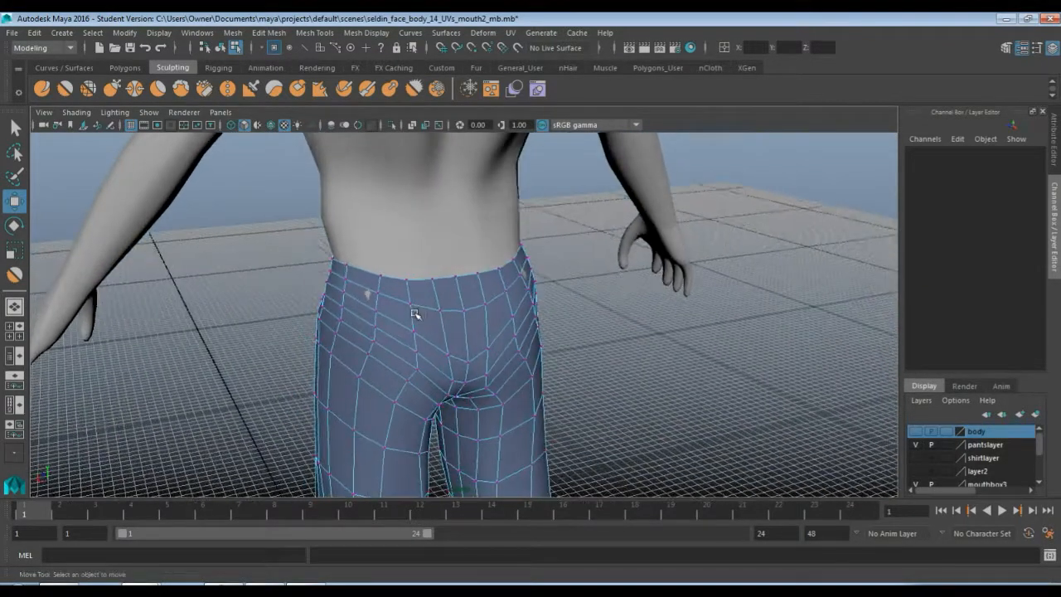
pyautogui.press('q')
pyautogui.moveTo(450, 314); pyautogui.dragTo(498, 245, button='right')
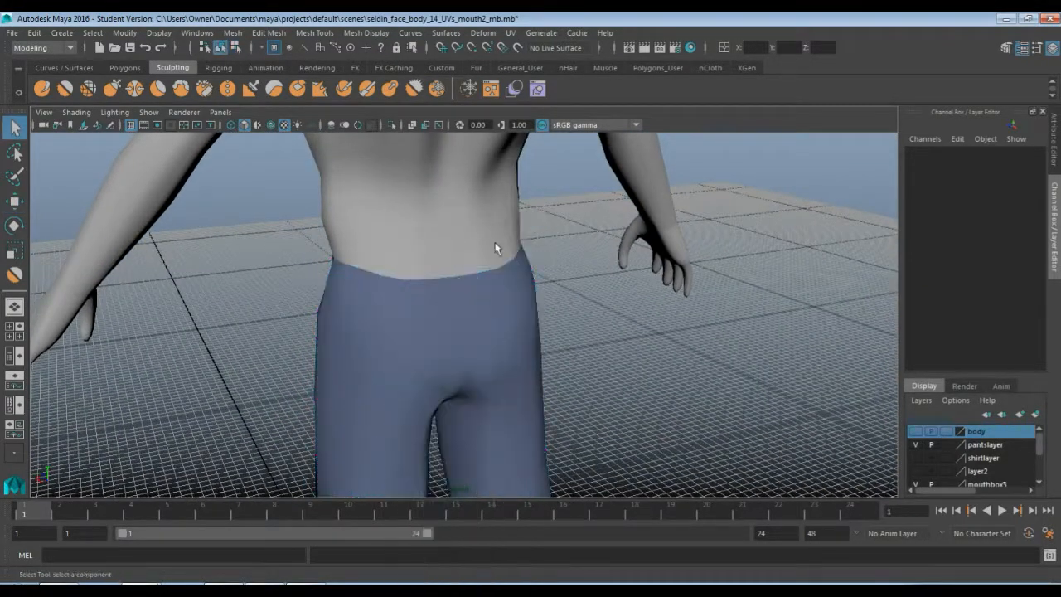
pyautogui.click(497, 329)
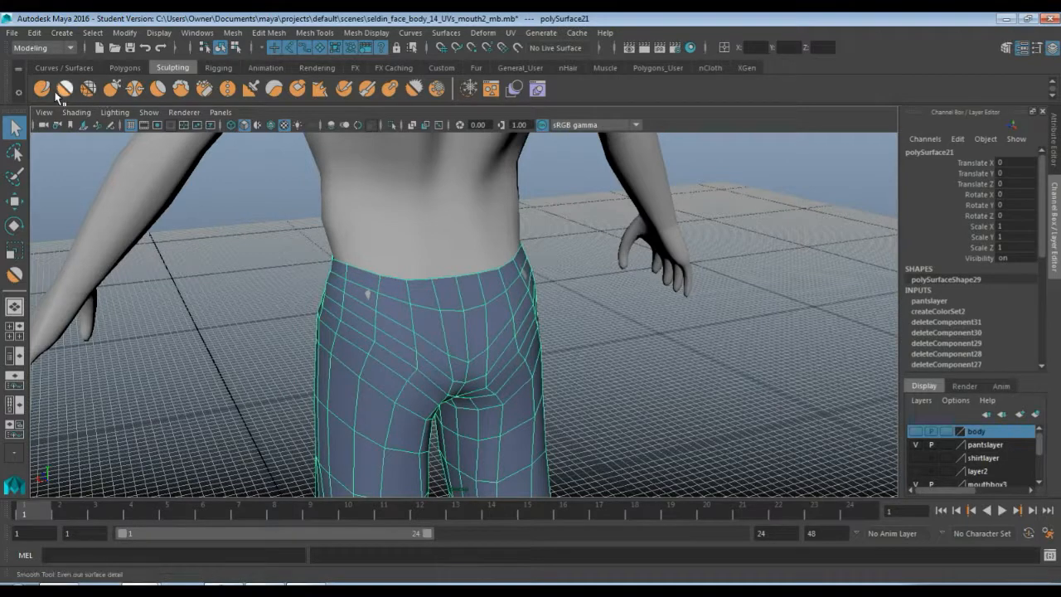
pyautogui.press('y')
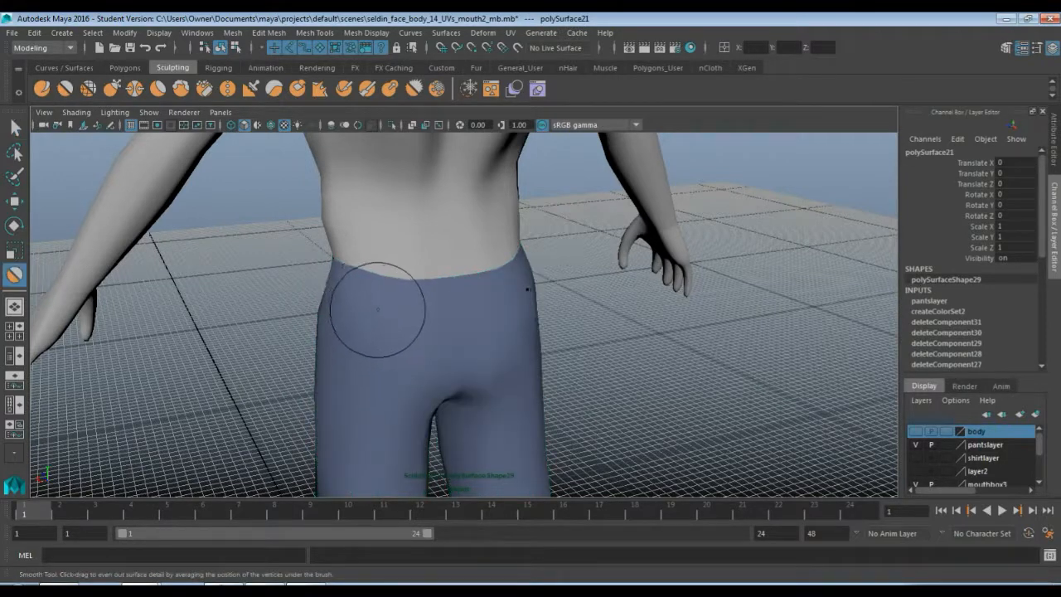
pyautogui.press('b')
pyautogui.moveTo(373, 311); pyautogui.dragTo(340, 311)
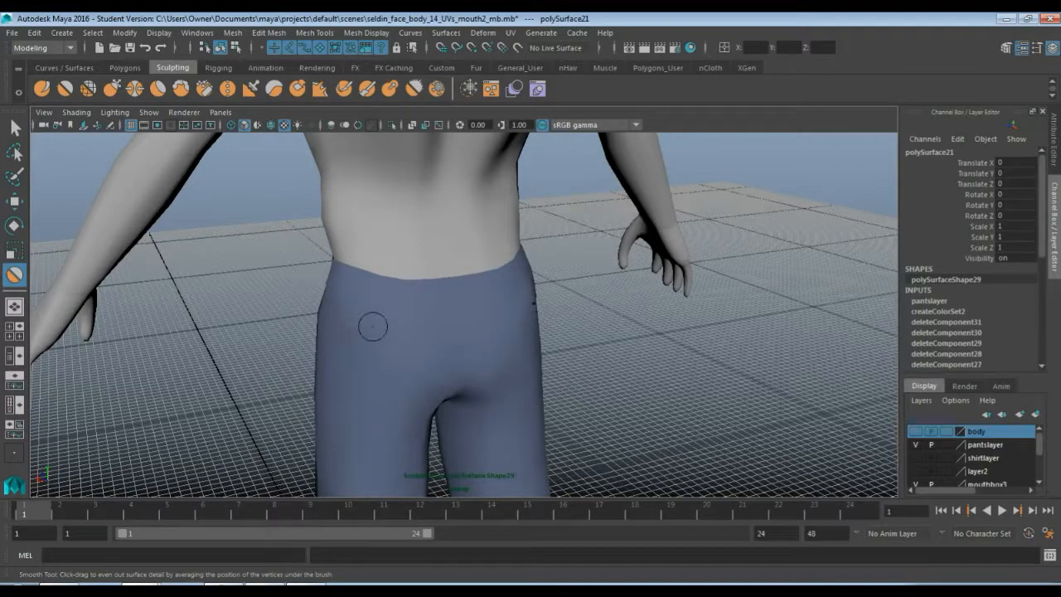
pyautogui.keyDown('alt'); pyautogui.moveTo(370, 359); pyautogui.dragTo(508, 363); pyautogui.keyUp('alt')
pyautogui.keyDown('alt'); pyautogui.moveTo(508, 364); pyautogui.dragTo(439, 301, button='middle'); pyautogui.keyUp('alt')
# Smooth the lower legs of the pants with the Smooth tool
pyautogui.scroll(-7, 439, 301)
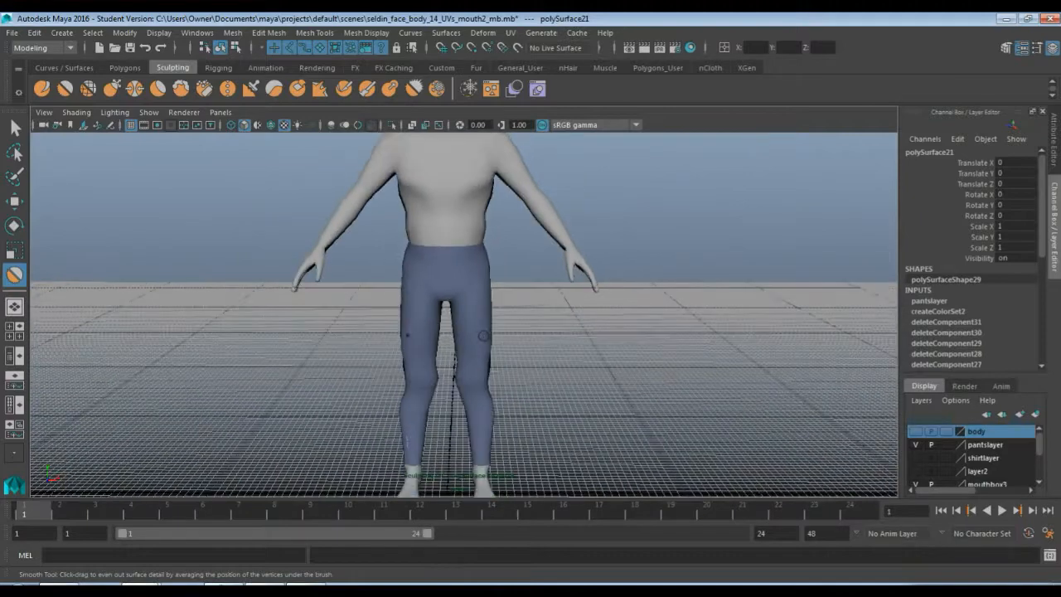
pyautogui.scroll(8, 454, 368)
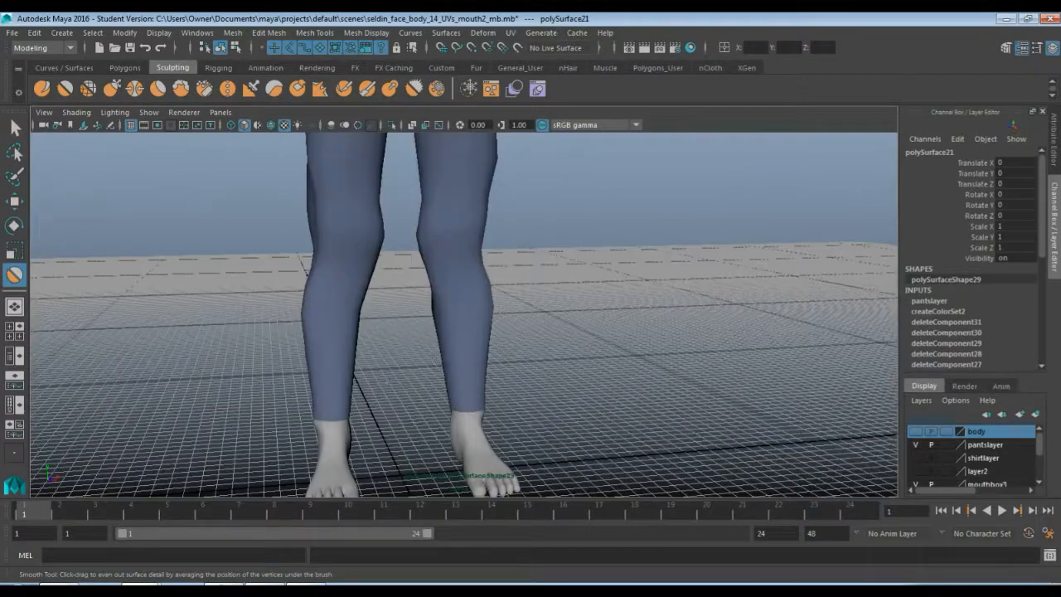
pyautogui.keyDown('alt'); pyautogui.moveTo(388, 383); pyautogui.dragTo(343, 389); pyautogui.keyUp('alt')
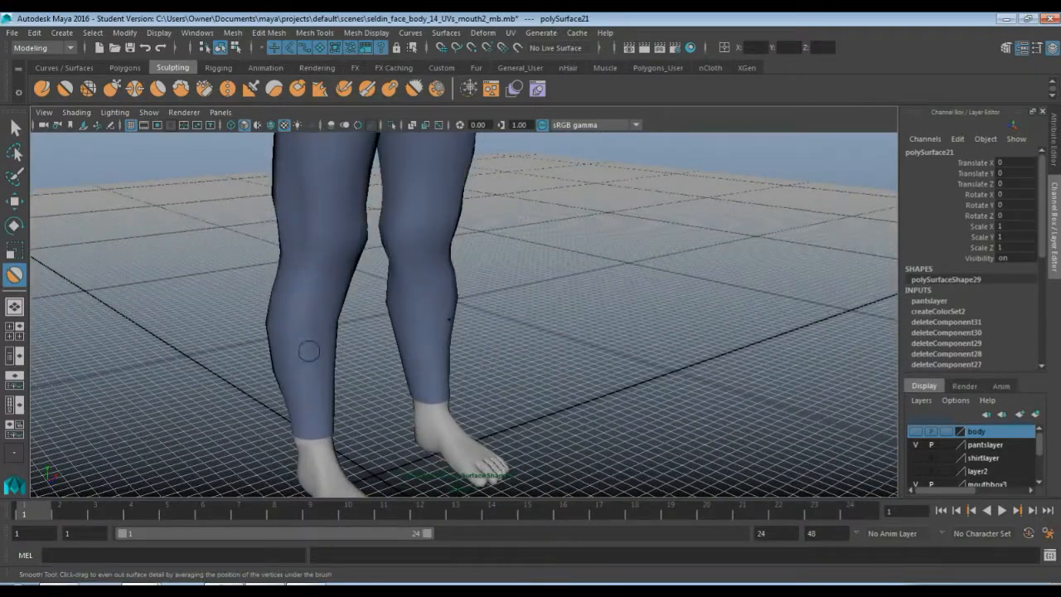
pyautogui.keyDown('alt'); pyautogui.moveTo(331, 330); pyautogui.dragTo(349, 353); pyautogui.keyUp('alt')
pyautogui.scroll(-10, 405, 342)
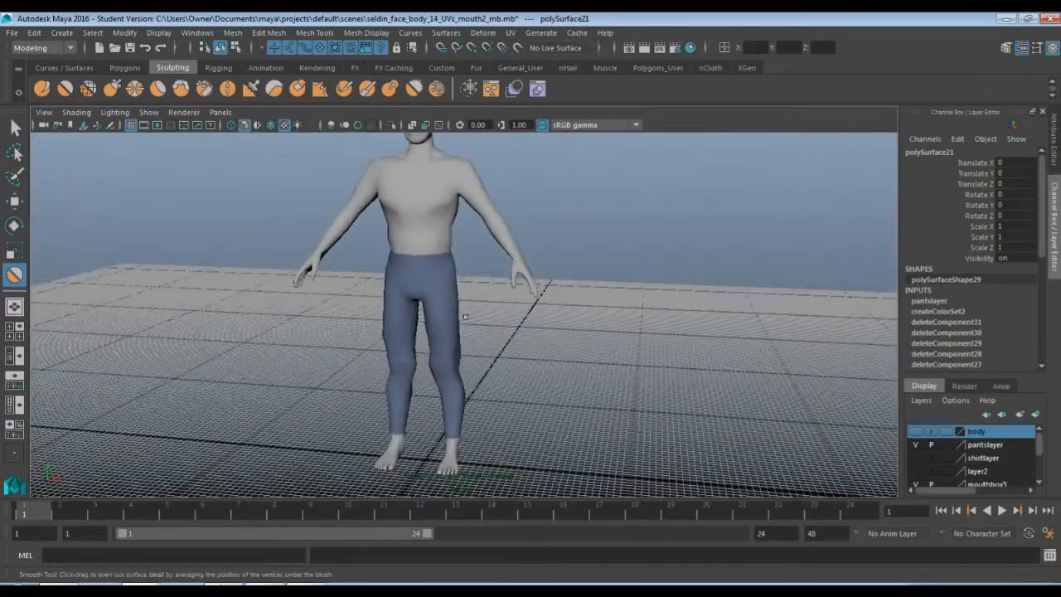
pyautogui.scroll(-2, 465, 317)
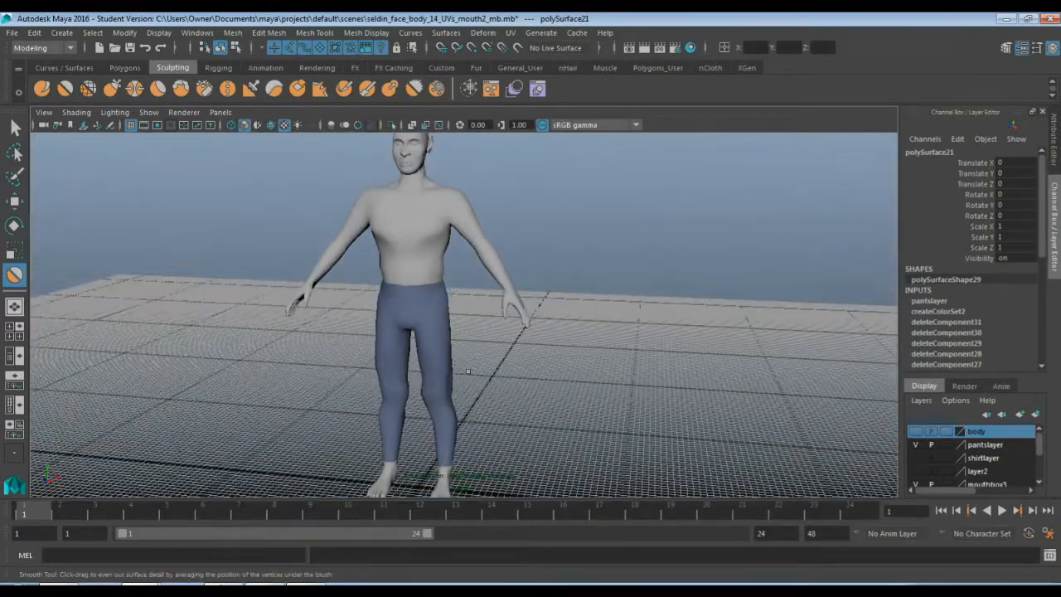
# Deselect the pants and make the shirt layer visible again
pyautogui.press('q')
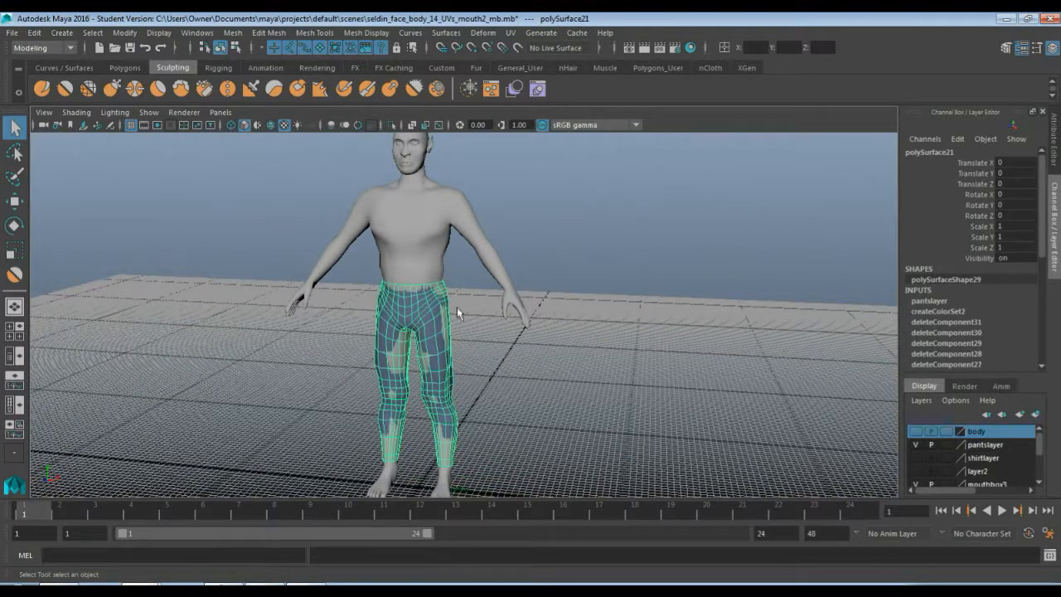
pyautogui.click(466, 282)
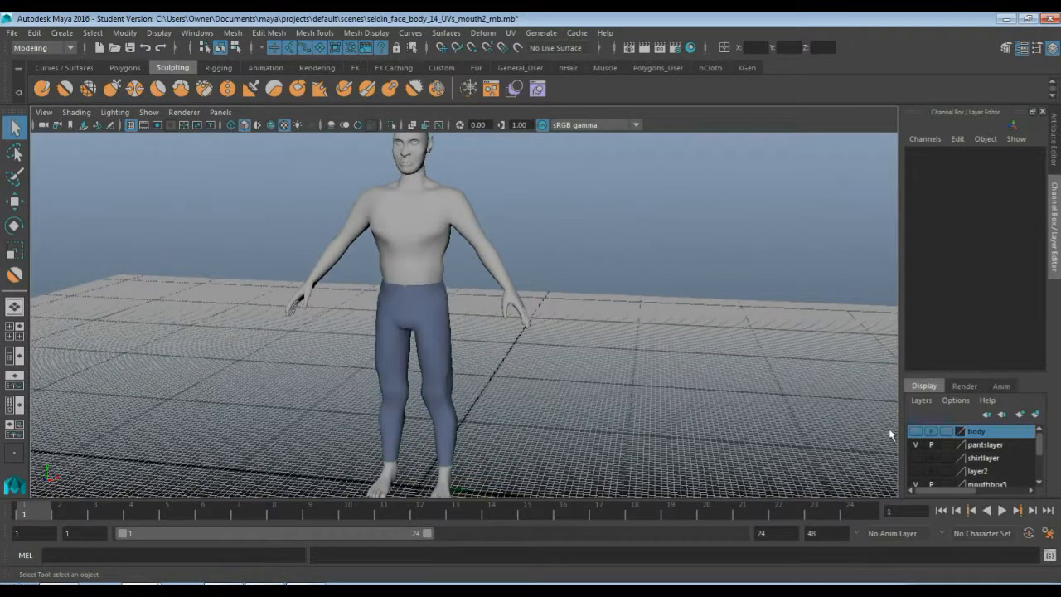
pyautogui.click(916, 458)
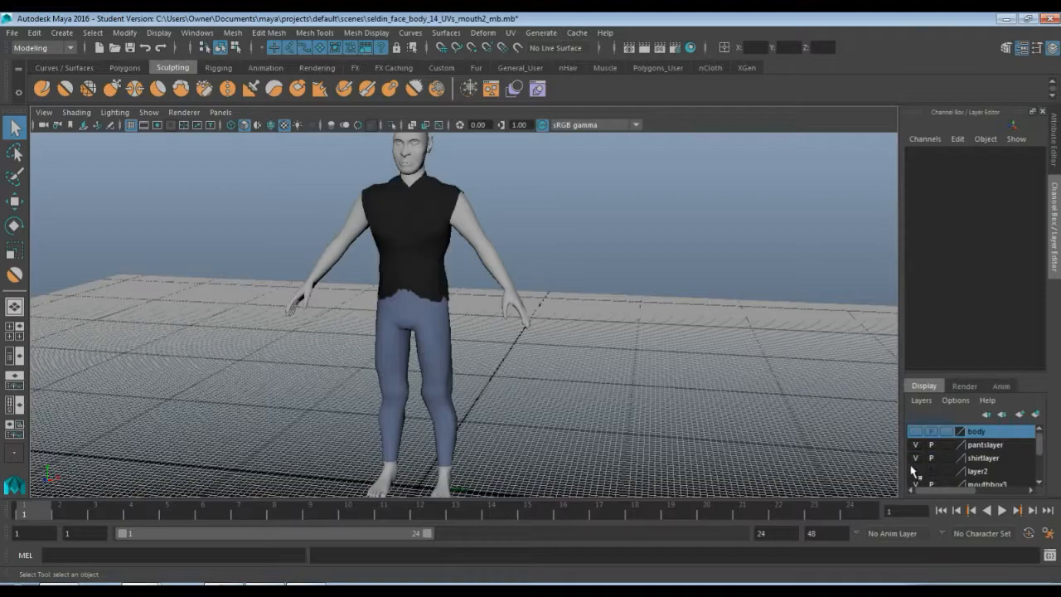
# Select the shirt and sculpt its lower side and hem area with the Sculpt tool
pyautogui.scroll(8, 536, 371)
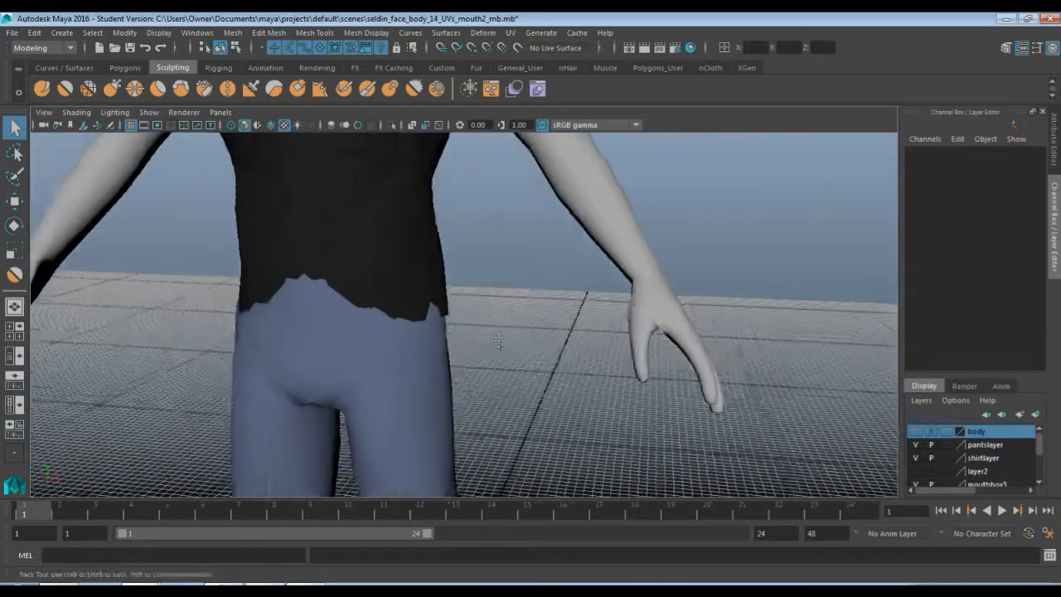
pyautogui.keyDown('alt'); pyautogui.moveTo(530, 362); pyautogui.dragTo(407, 320); pyautogui.keyUp('alt')
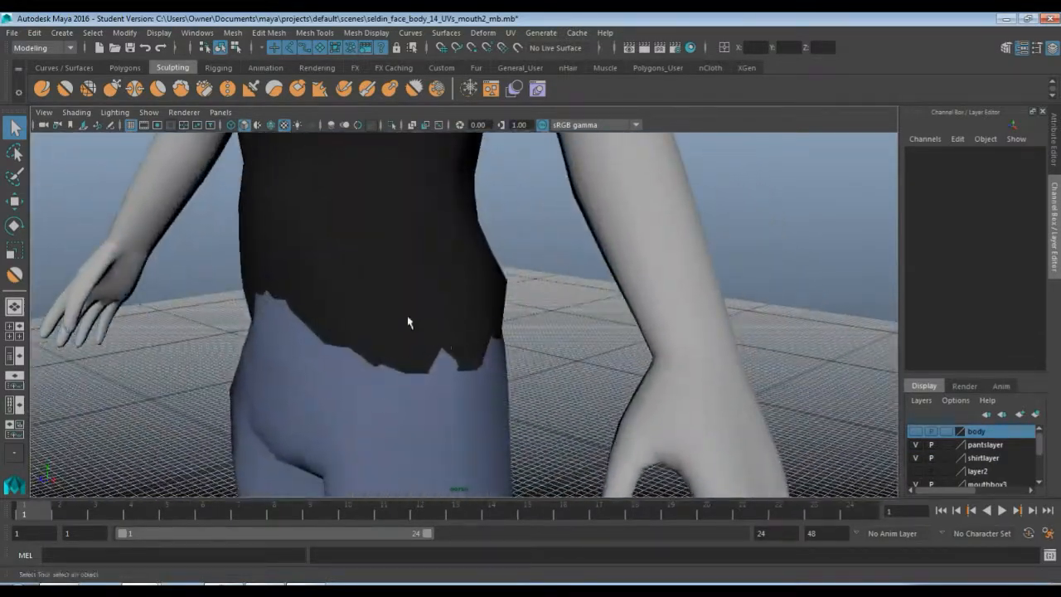
pyautogui.click(475, 339)
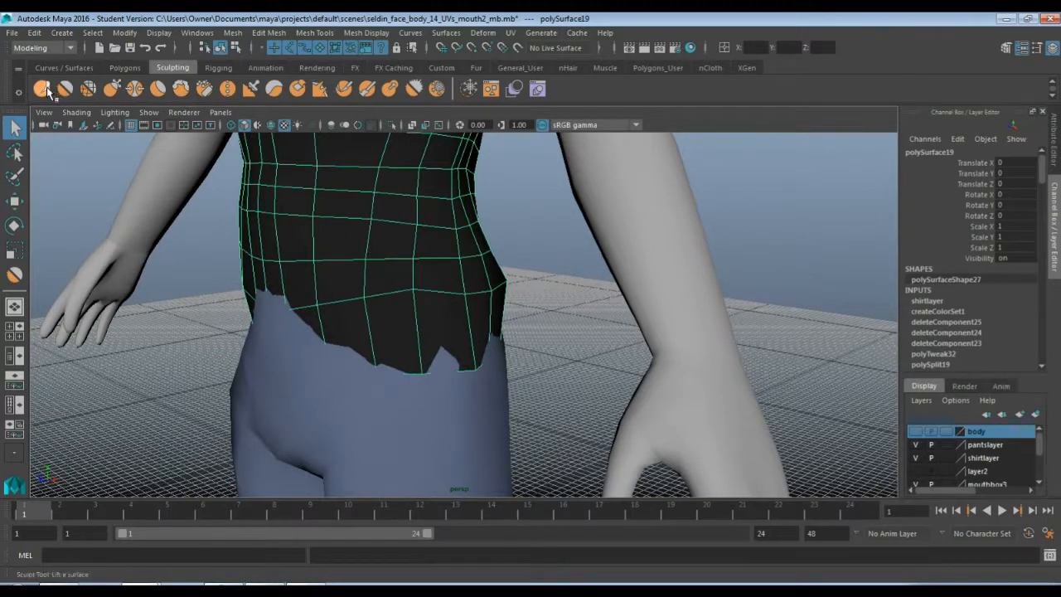
pyautogui.press('y')
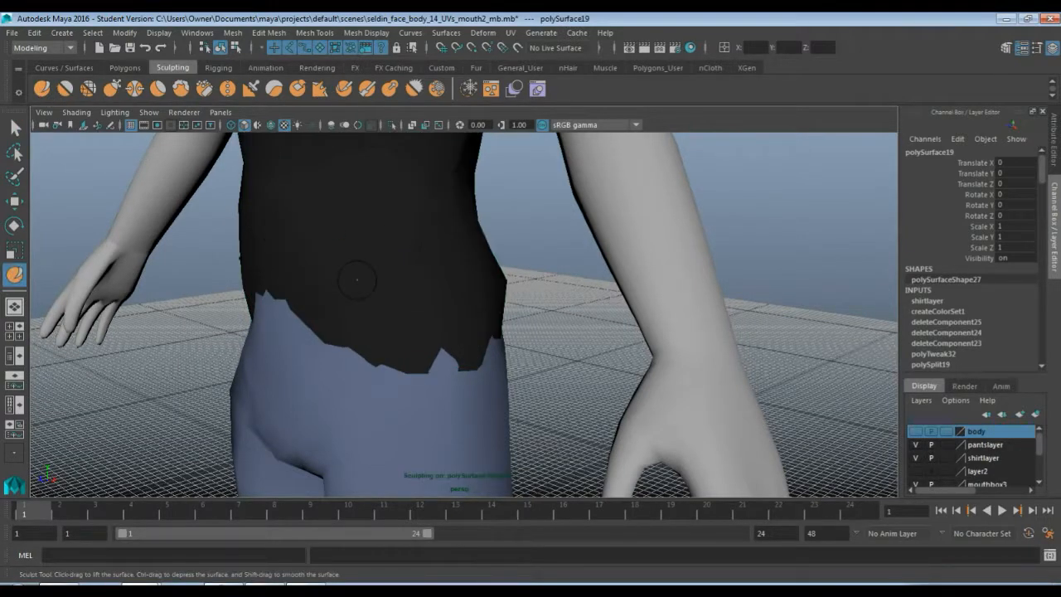
pyautogui.moveTo(356, 279)
pyautogui.mouseDown()
pyautogui.moveTo(346, 316)
pyautogui.moveTo(376, 266)
pyautogui.mouseUp()
pyautogui.moveTo(374, 312)
pyautogui.mouseDown()
pyautogui.moveTo(438, 332)
pyautogui.moveTo(336, 344)
pyautogui.moveTo(344, 361)
pyautogui.moveTo(331, 340)
pyautogui.moveTo(342, 328)
pyautogui.moveTo(337, 354)
pyautogui.mouseUp()
pyautogui.moveTo(312, 290)
pyautogui.mouseDown()
pyautogui.moveTo(266, 337)
pyautogui.moveTo(268, 358)
pyautogui.moveTo(356, 363)
pyautogui.moveTo(309, 368)
pyautogui.moveTo(292, 343)
pyautogui.moveTo(365, 348)
pyautogui.mouseUp()
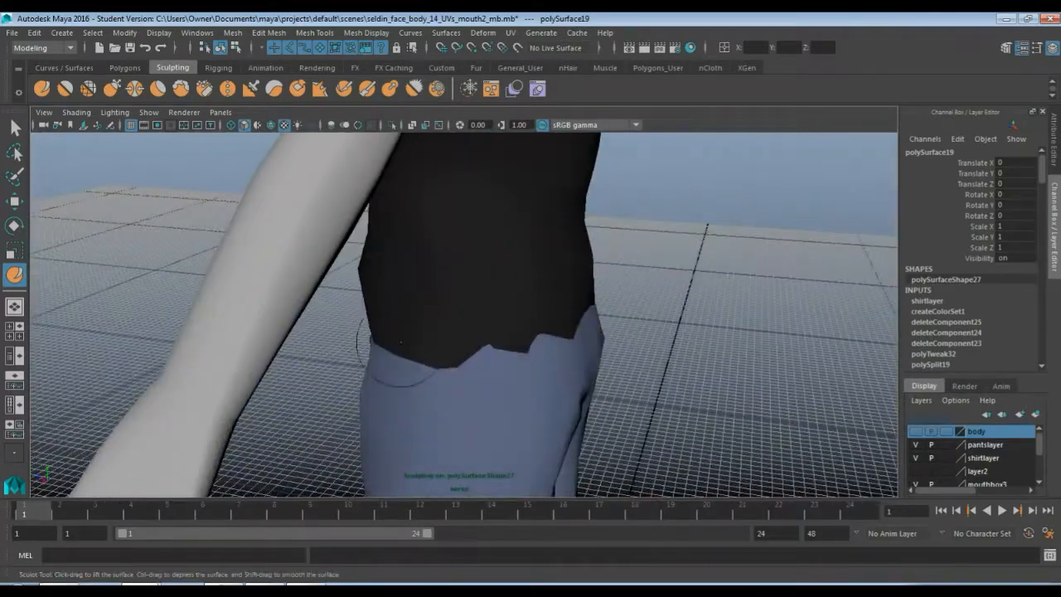
# Sculpt and smooth the shirt's sides and back around the waist
pyautogui.moveTo(457, 327)
pyautogui.mouseDown()
pyautogui.moveTo(501, 340)
pyautogui.moveTo(543, 304)
pyautogui.moveTo(536, 406)
pyautogui.moveTo(580, 383)
pyautogui.moveTo(611, 388)
pyautogui.moveTo(655, 371)
pyautogui.moveTo(613, 361)
pyautogui.moveTo(654, 357)
pyautogui.moveTo(639, 387)
pyautogui.moveTo(631, 364)
pyautogui.moveTo(689, 372)
pyautogui.moveTo(568, 343)
pyautogui.moveTo(535, 346)
pyautogui.moveTo(621, 323)
pyautogui.mouseUp()
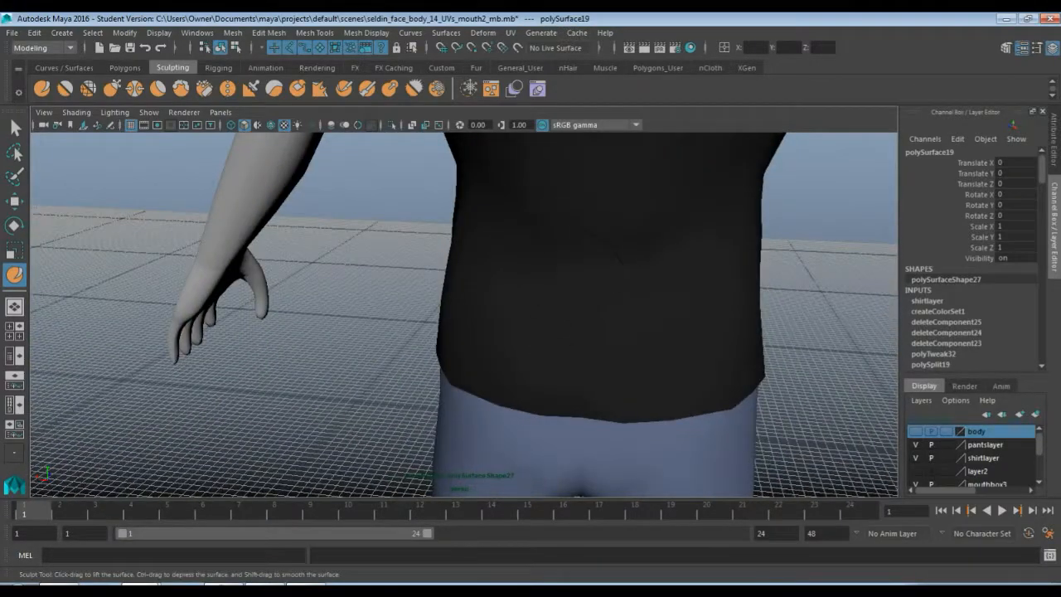
pyautogui.keyDown('alt'); pyautogui.moveTo(501, 271); pyautogui.dragTo(630, 298); pyautogui.keyUp('alt')
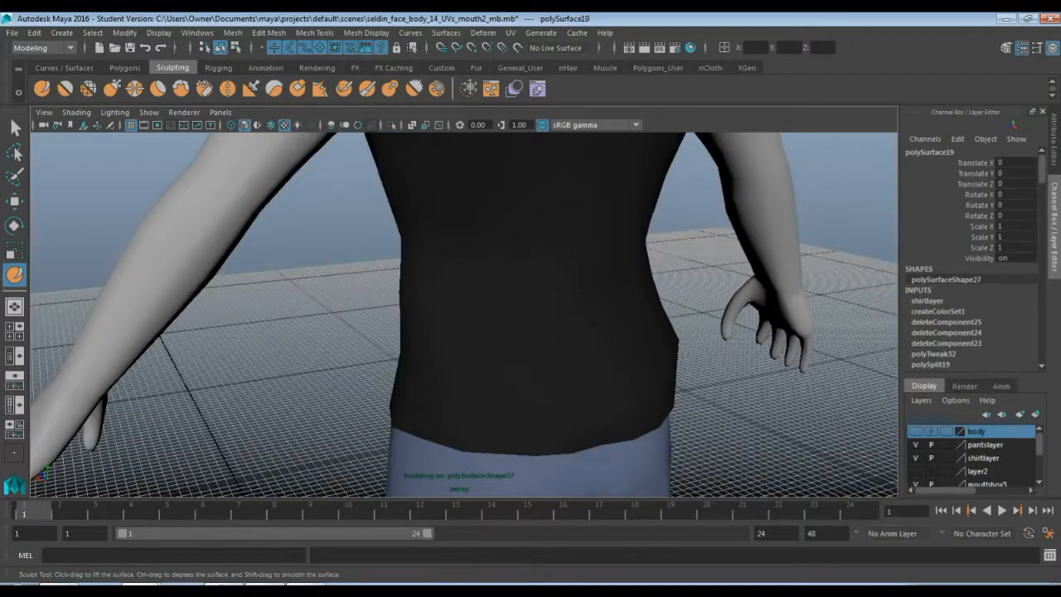
pyautogui.keyDown('alt'); pyautogui.moveTo(500, 302); pyautogui.dragTo(577, 276); pyautogui.keyUp('alt')
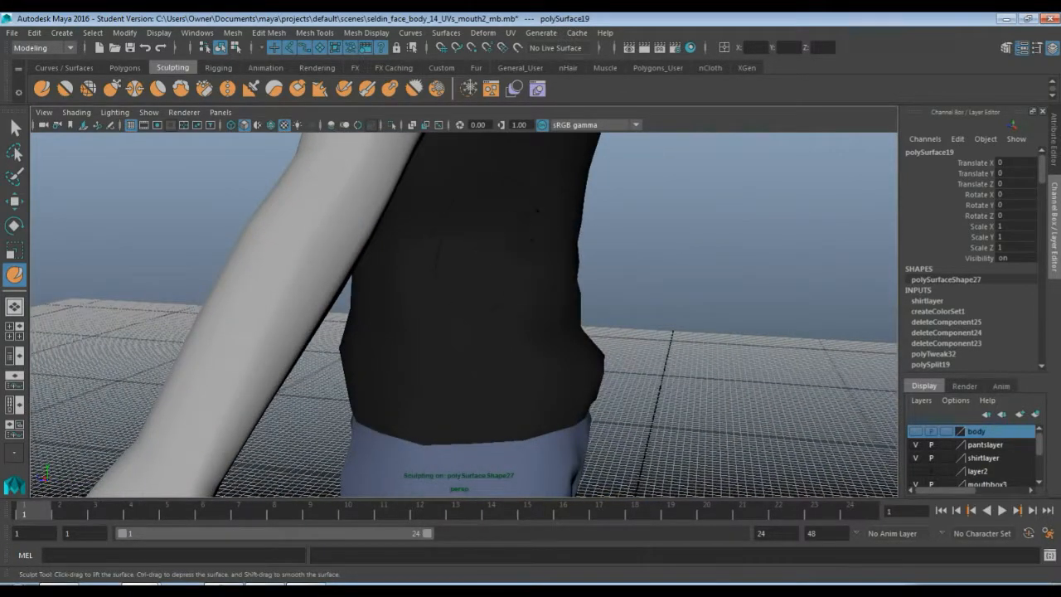
pyautogui.moveTo(464, 310)
pyautogui.keyDown('alt'); pyautogui.mouseDown()
pyautogui.moveTo(473, 346)
pyautogui.moveTo(525, 339)
pyautogui.moveTo(455, 354)
pyautogui.moveTo(486, 317)
pyautogui.mouseUp(); pyautogui.keyUp('alt')
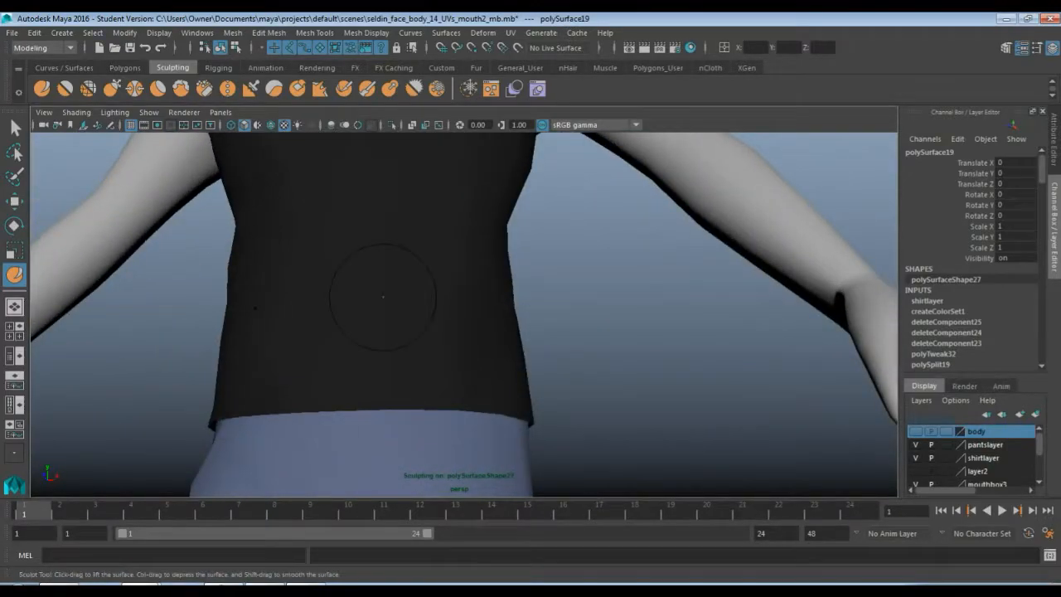
pyautogui.keyDown('alt'); pyautogui.moveTo(325, 369); pyautogui.dragTo(298, 439); pyautogui.keyUp('alt')
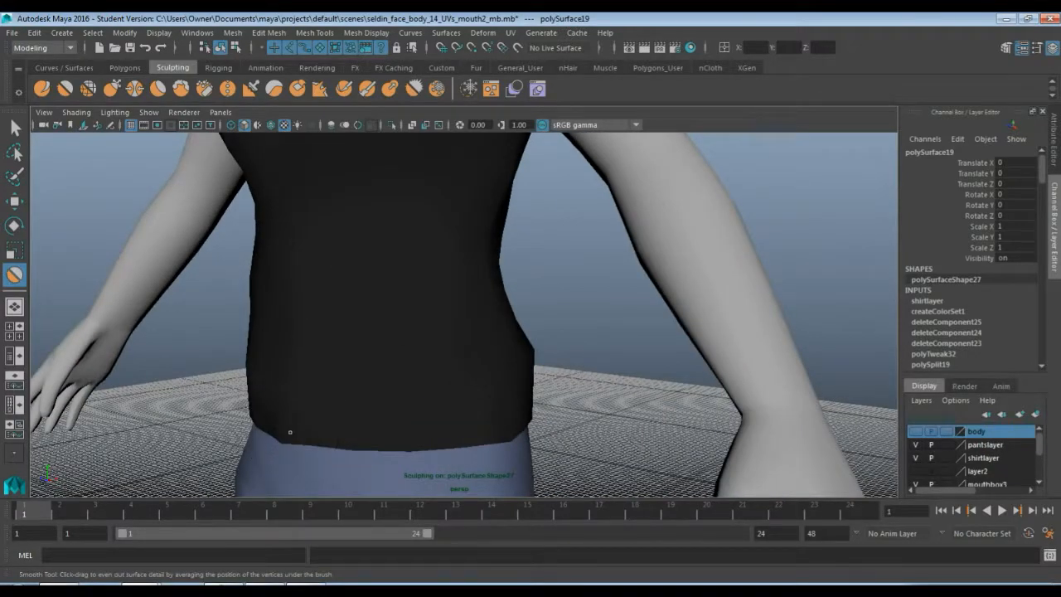
pyautogui.keyDown('alt'); pyautogui.moveTo(240, 389); pyautogui.dragTo(336, 361); pyautogui.keyUp('alt')
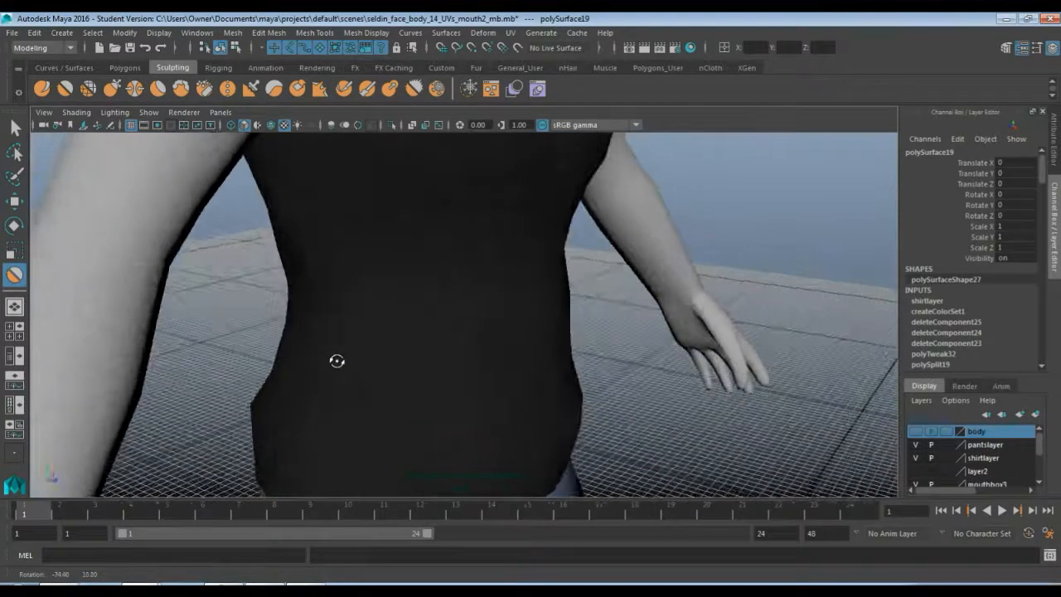
# Smooth the shirt's lower hem once more with the Smooth tool, then deselect everything
pyautogui.scroll(-10, 336, 361)
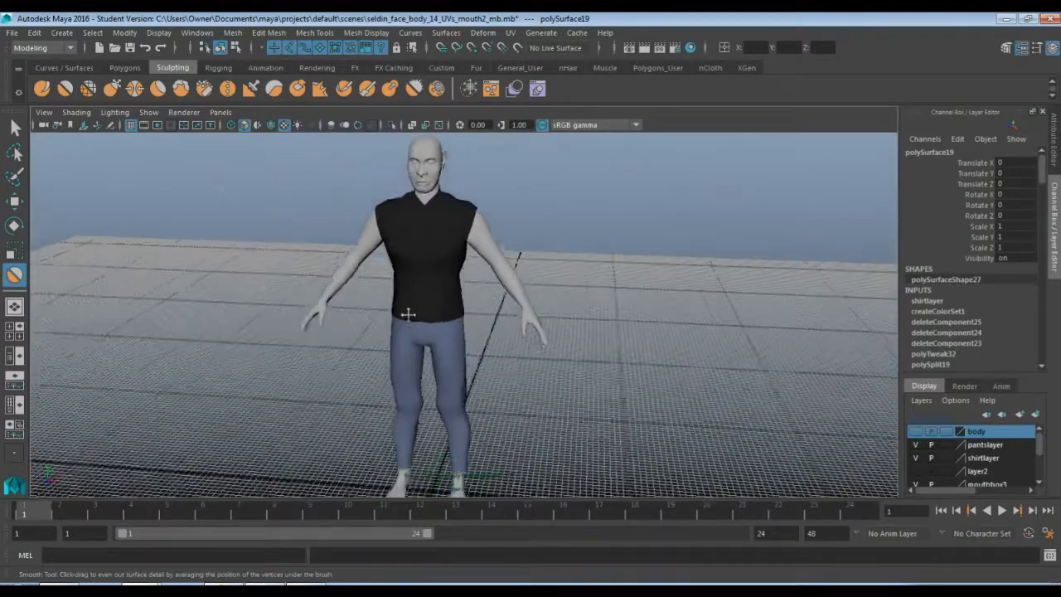
pyautogui.keyDown('alt'); pyautogui.moveTo(408, 314); pyautogui.dragTo(374, 302, button='middle'); pyautogui.keyUp('alt')
pyautogui.moveTo(375, 302)
pyautogui.keyDown('alt'); pyautogui.mouseDown()
pyautogui.moveTo(360, 298)
pyautogui.moveTo(370, 307)
pyautogui.mouseUp(); pyautogui.keyUp('alt')
pyautogui.press('q')
pyautogui.click(475, 332)
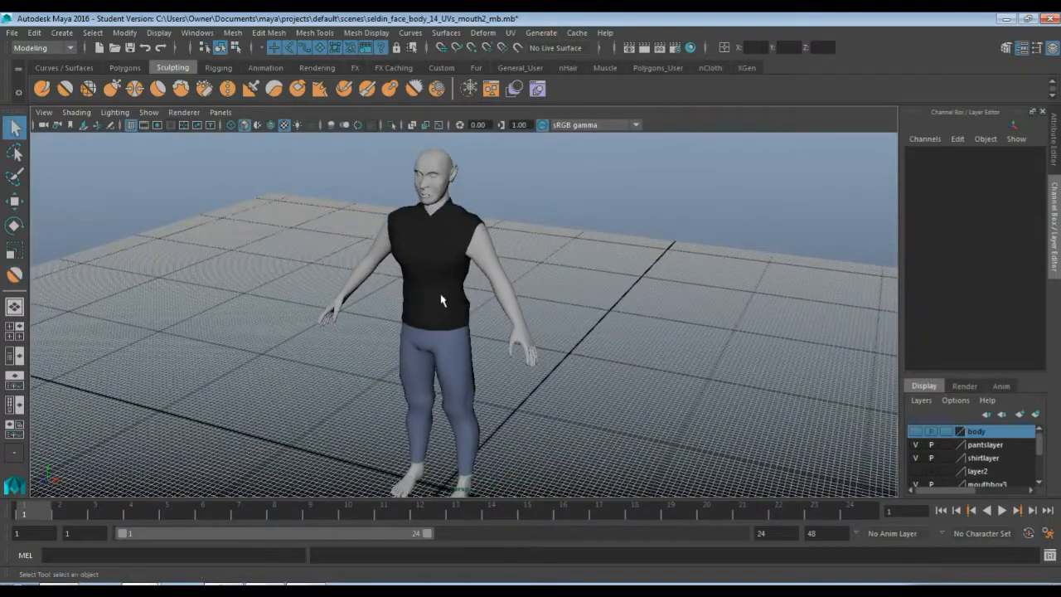
# Open the UV Editor, place it beside the viewport, and select the shirt to display its UV layout
pyautogui.click(513, 35)
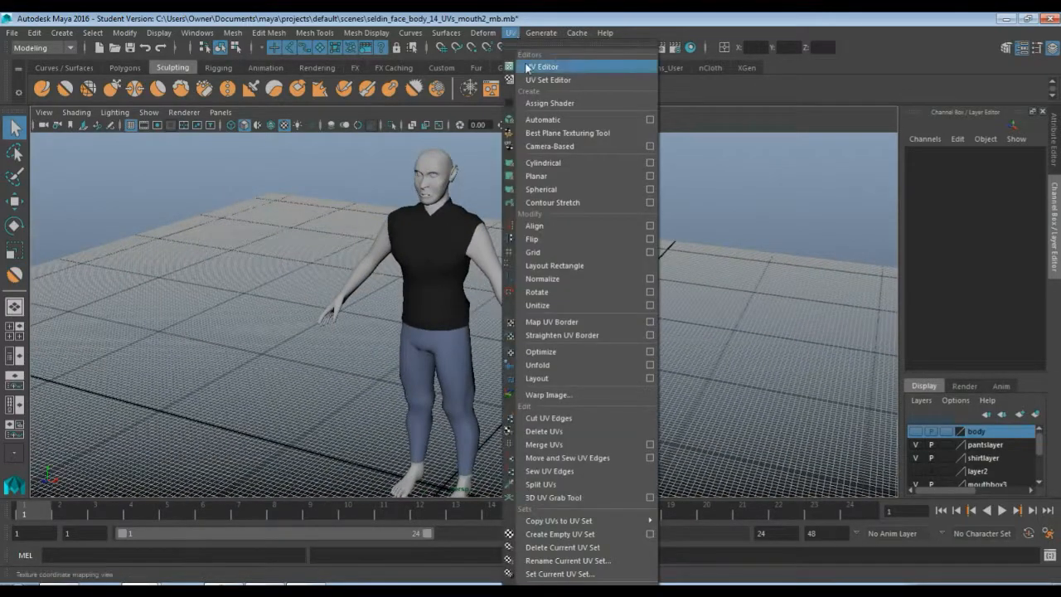
pyautogui.click(528, 66)
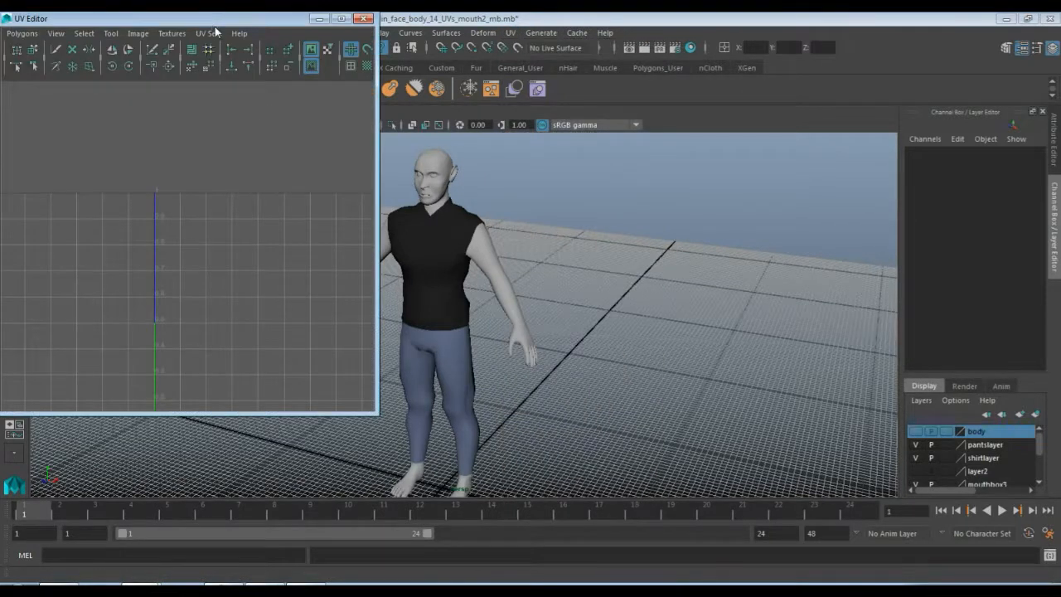
pyautogui.moveTo(220, 20); pyautogui.dragTo(797, 121)
pyautogui.click(461, 245)
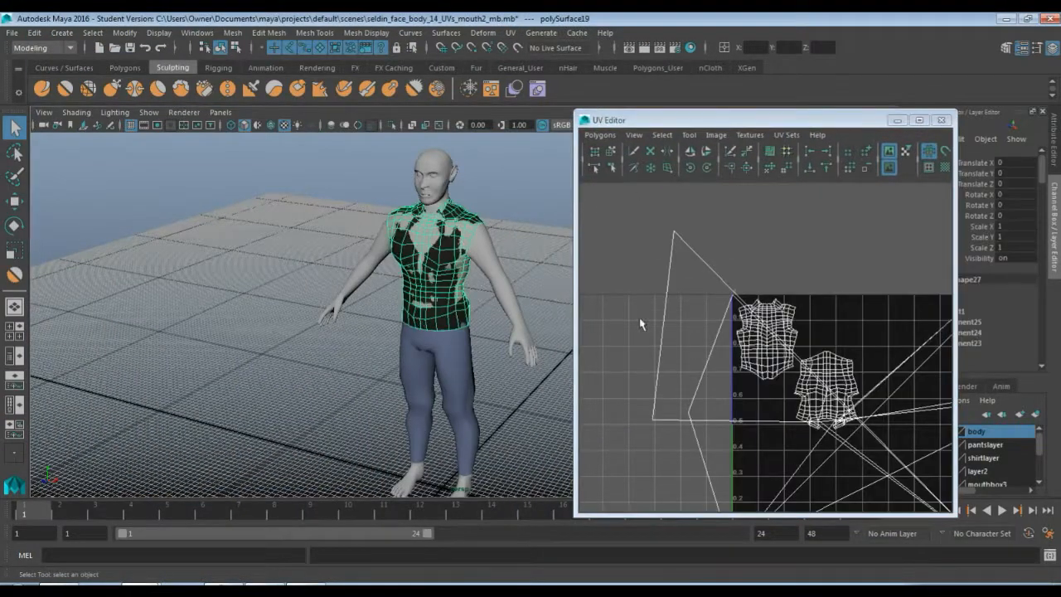
pyautogui.scroll(-3, 769, 344)
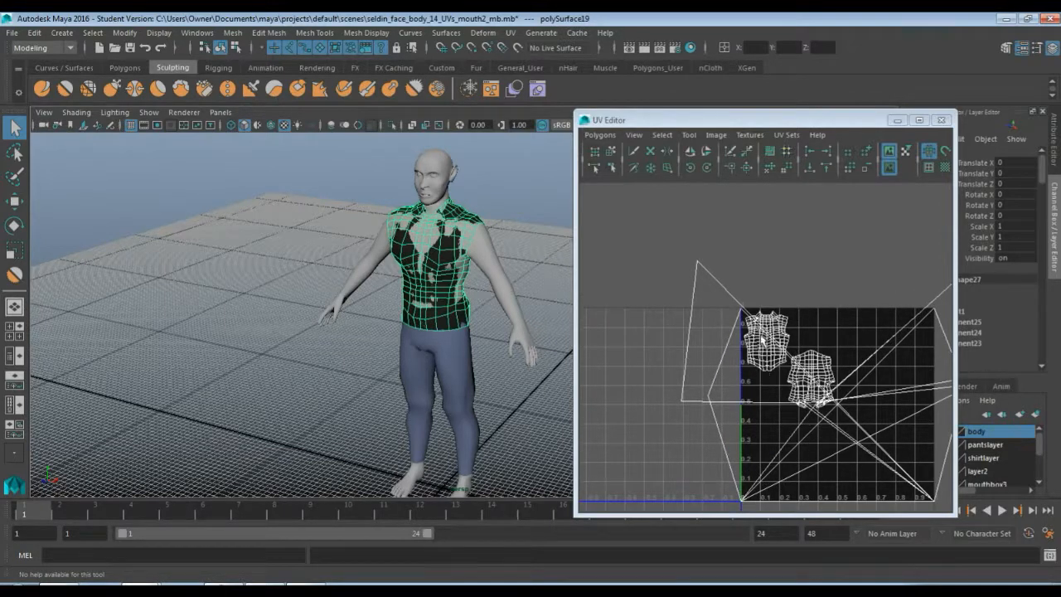
# Try moving the shirt's front UV shell out of the 0–1 UV square, then undo the move
pyautogui.moveTo(770, 362)
pyautogui.mouseDown(button='right')
pyautogui.moveTo(771, 389)
pyautogui.moveTo(762, 370)
pyautogui.mouseUp(button='right')
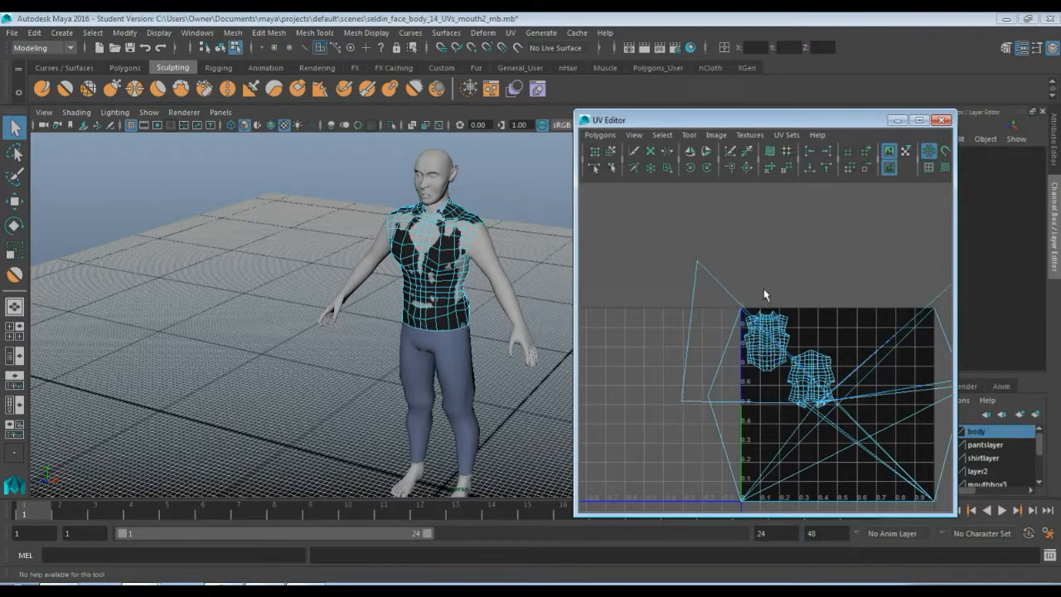
pyautogui.moveTo(739, 259); pyautogui.dragTo(780, 316)
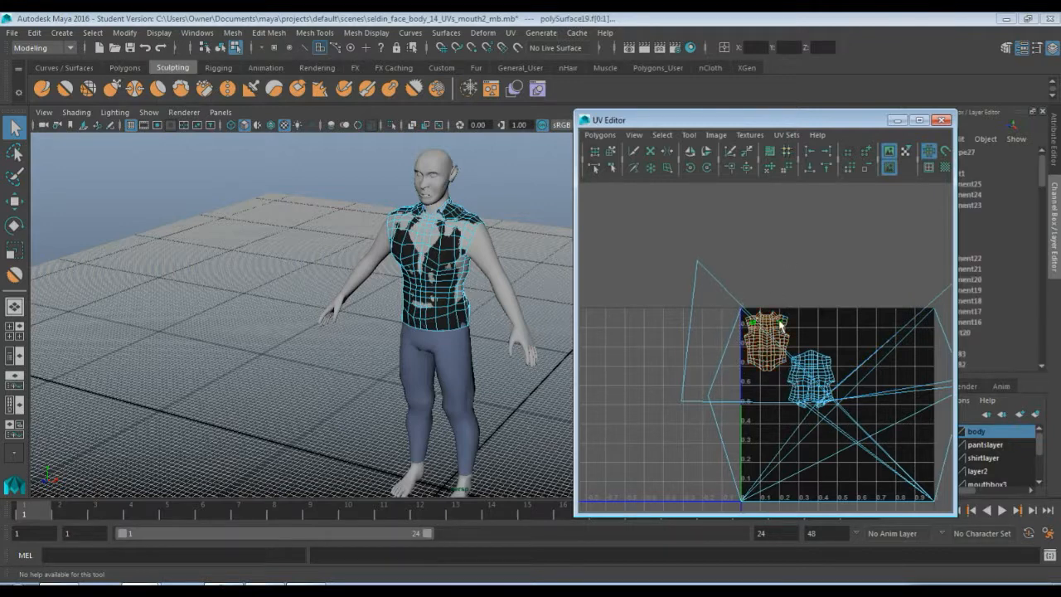
pyautogui.press('w')
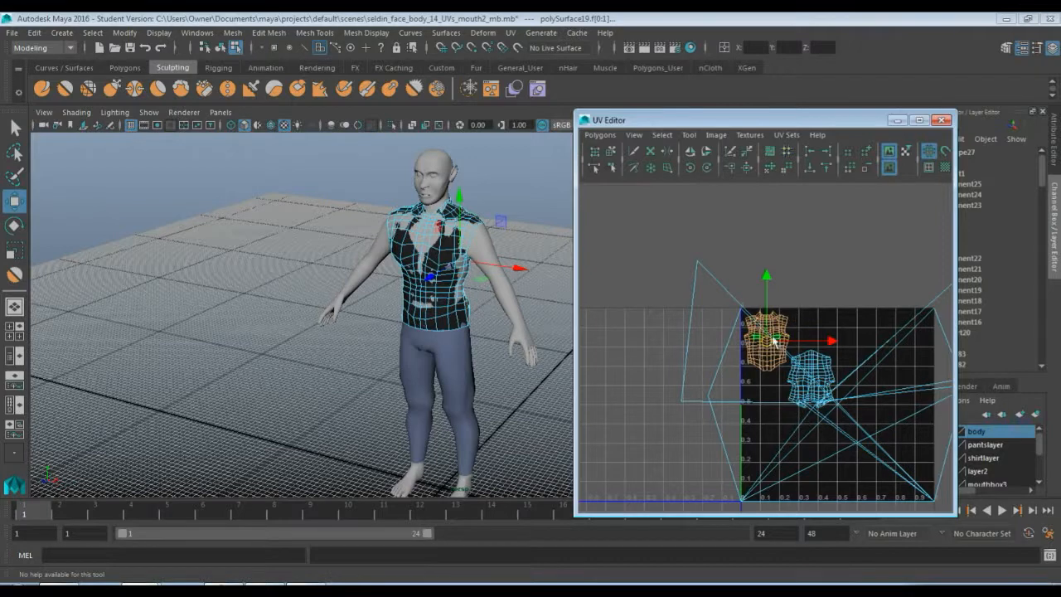
pyautogui.moveTo(771, 347); pyautogui.dragTo(691, 238)
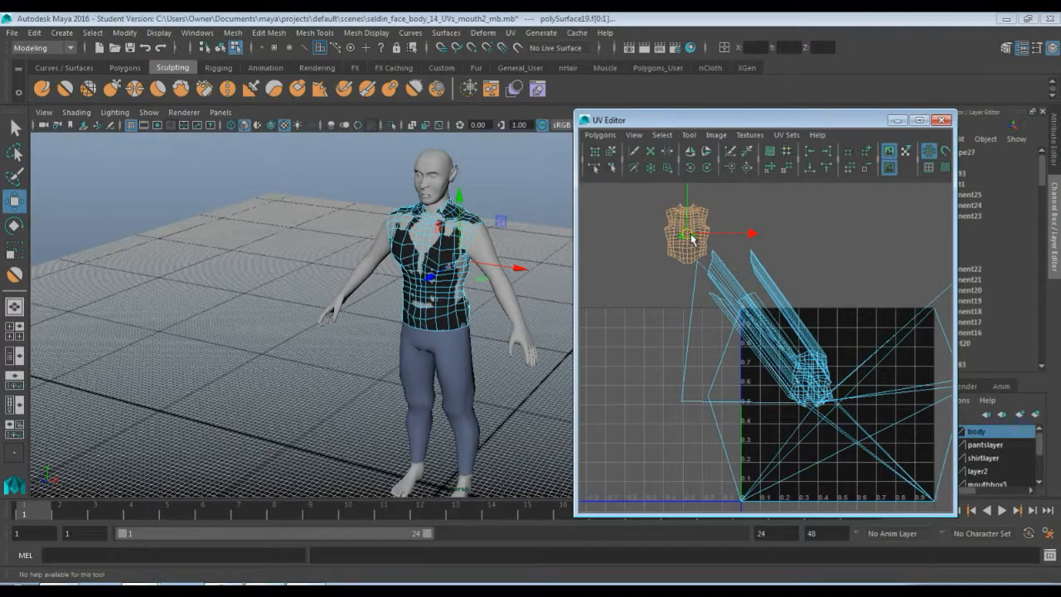
pyautogui.hotkey('ctrl', 'z')
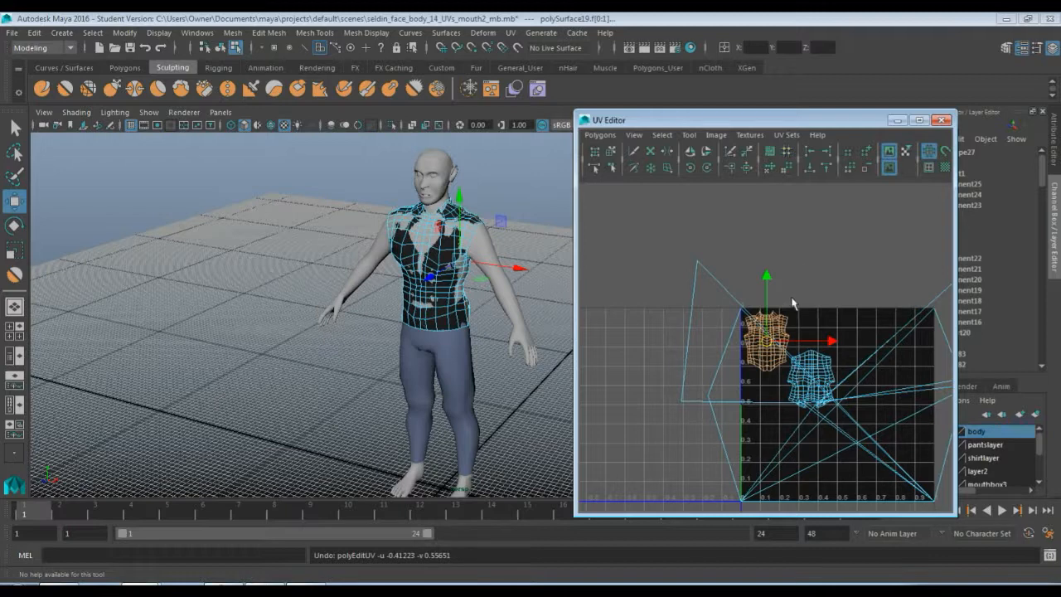
# Select the shirt's front UV shell and move it up and out of the 0–1 UV square to the upper left
pyautogui.moveTo(784, 329); pyautogui.dragTo(801, 327, button='right')
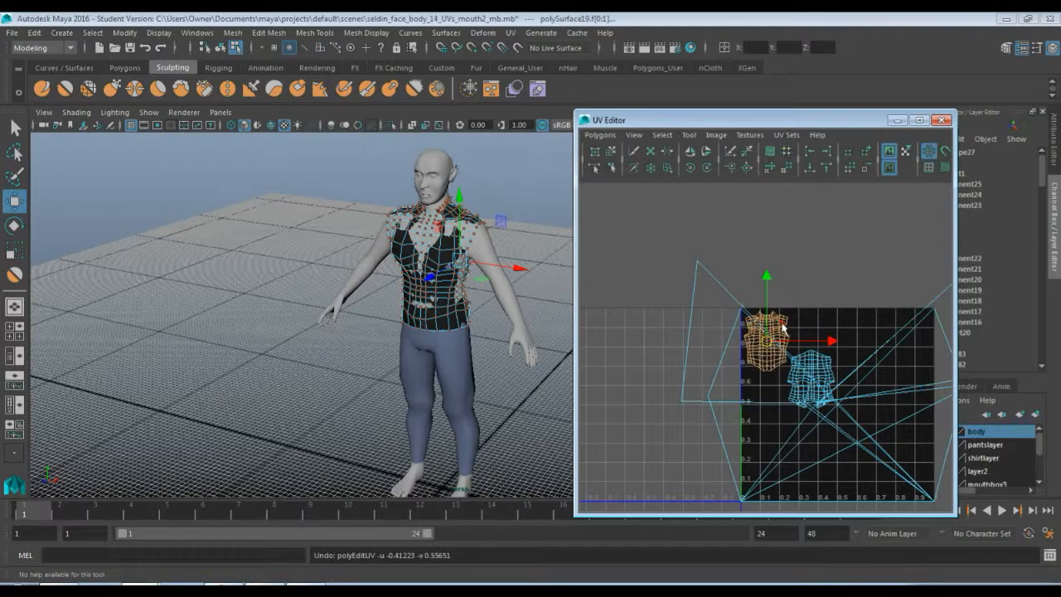
pyautogui.click(780, 334)
pyautogui.moveTo(778, 336); pyautogui.dragTo(663, 235)
# Select the shirt's back UV shell and move it up and out of the 0–1 UV square to the upper right
pyautogui.click(825, 375)
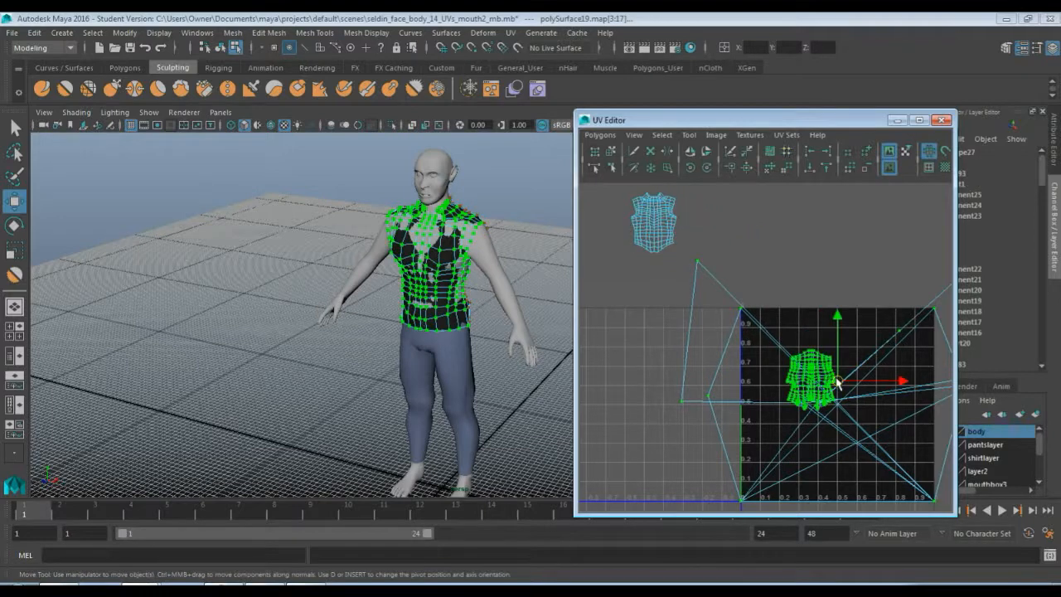
pyautogui.moveTo(837, 383); pyautogui.dragTo(924, 178)
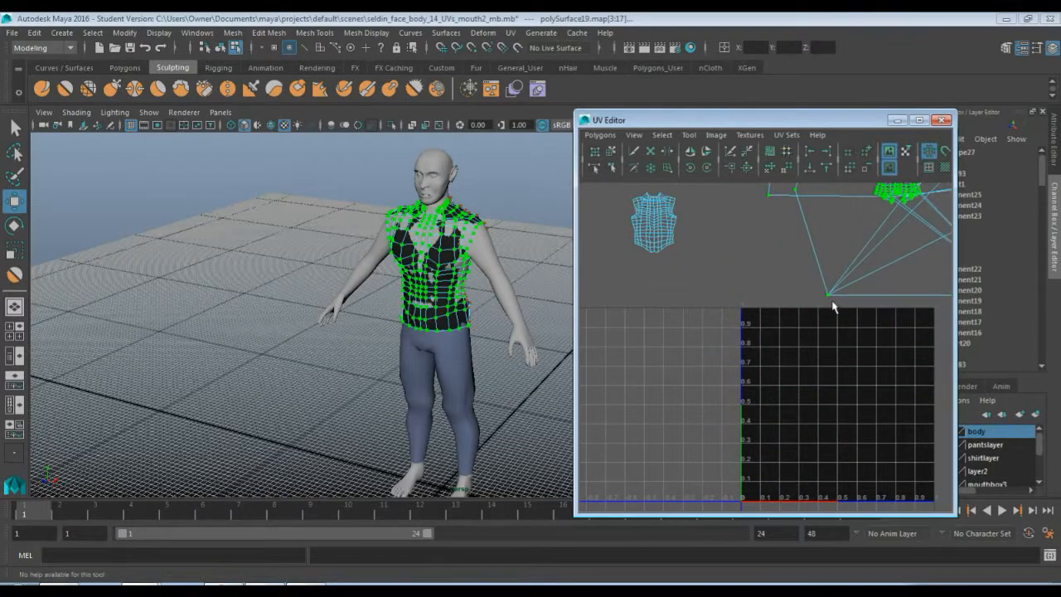
pyautogui.scroll(-3, 833, 306)
pyautogui.scroll(1, 833, 302)
pyautogui.keyDown('alt'); pyautogui.moveTo(832, 295); pyautogui.dragTo(798, 348, button='middle'); pyautogui.keyUp('alt')
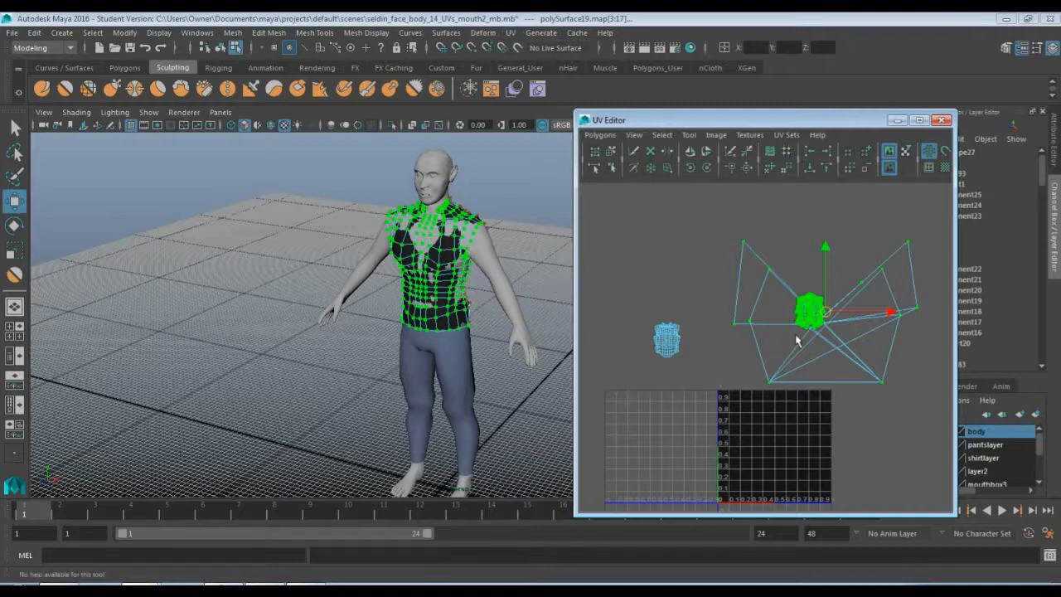
# Select the shirt's back-shell faces, apply a Z-axis planar projection, and move the new projection up above the 0–1 UV square
pyautogui.moveTo(800, 320); pyautogui.dragTo(745, 257, button='right')
pyautogui.moveTo(718, 208); pyautogui.dragTo(927, 419)
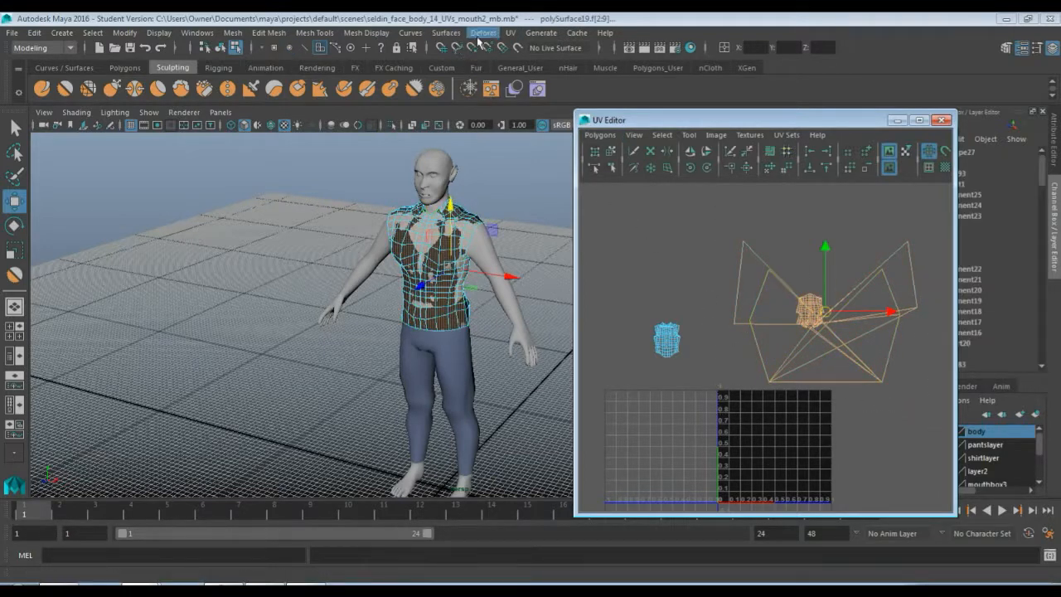
pyautogui.click(510, 33)
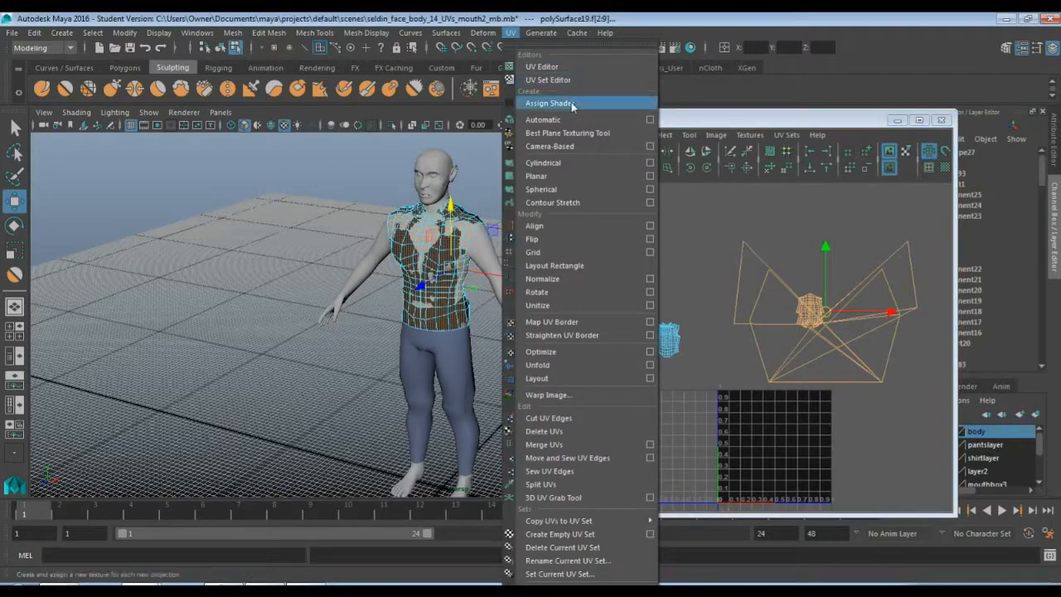
pyautogui.click(650, 176)
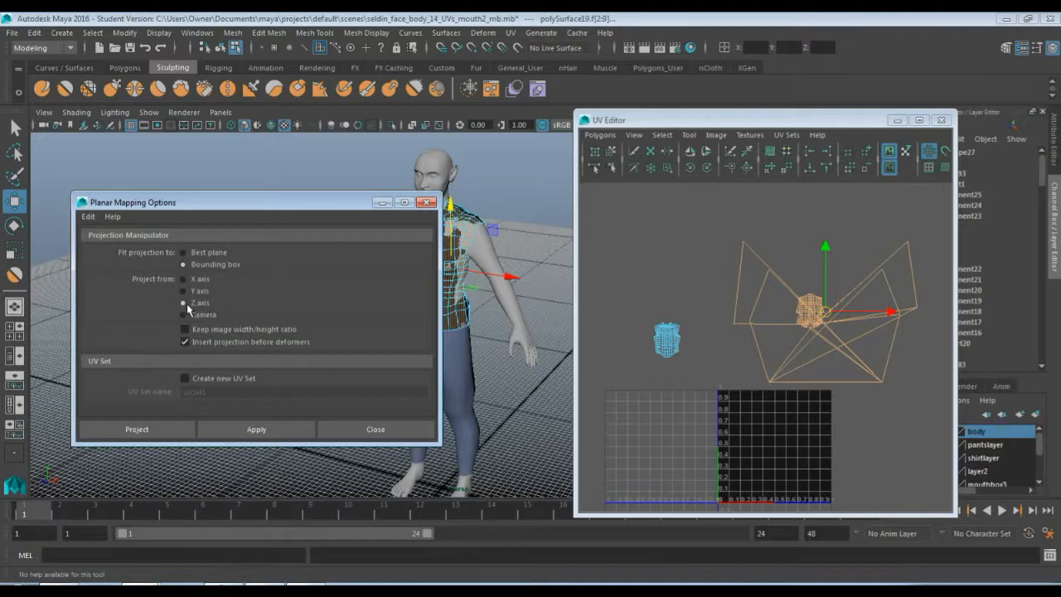
pyautogui.click(277, 429)
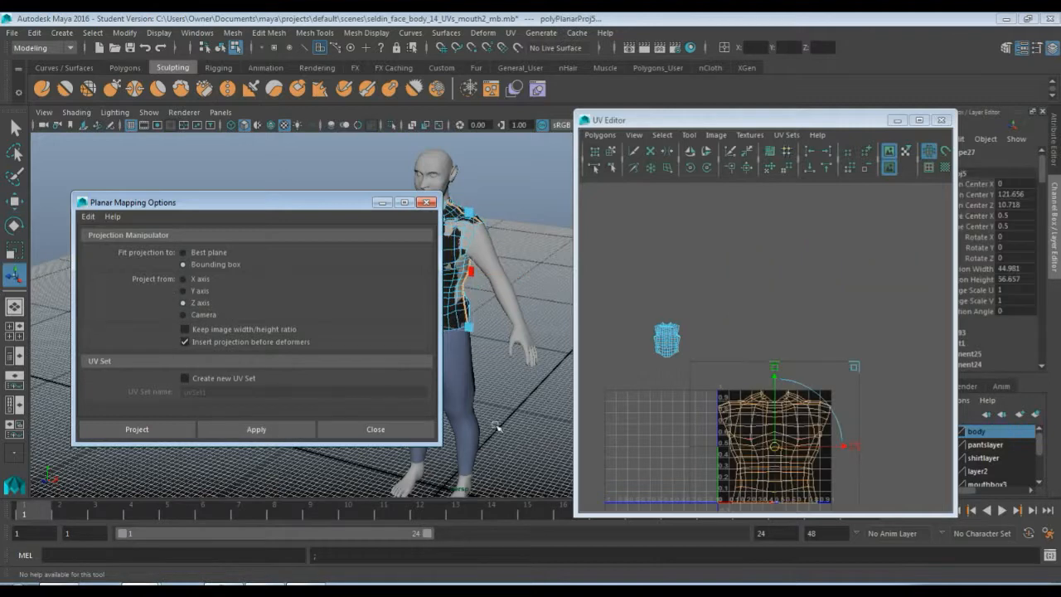
pyautogui.moveTo(777, 452); pyautogui.dragTo(771, 307)
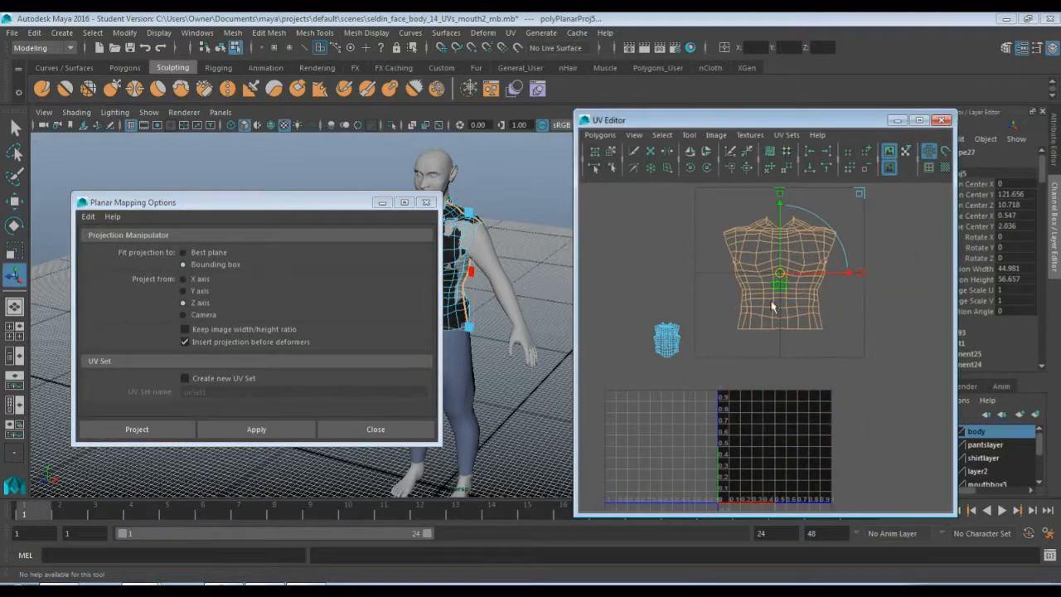
pyautogui.click(377, 429)
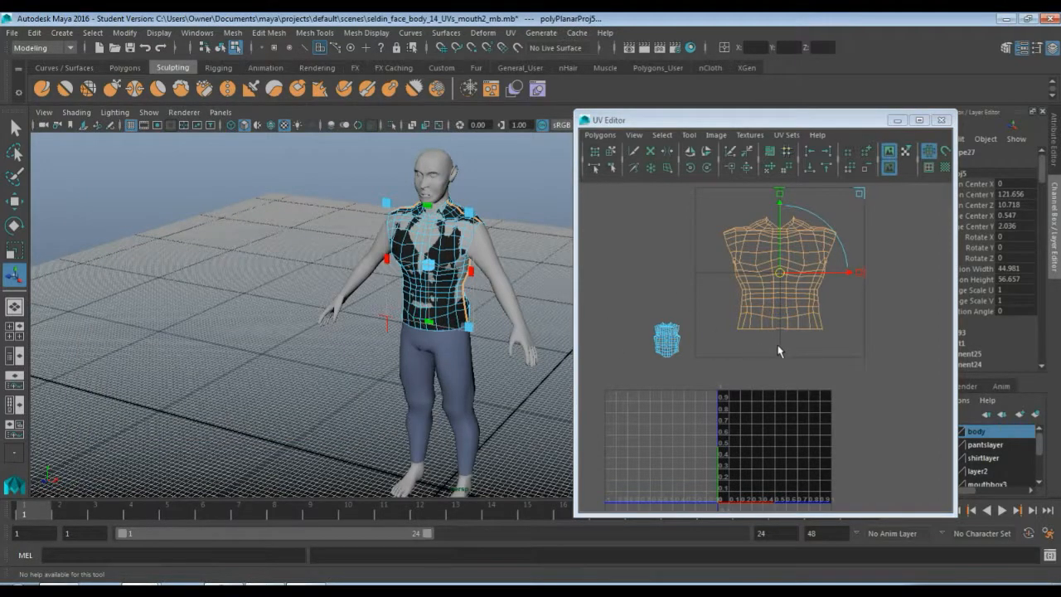
# Unfold the newly projected back UV shell with the Smooth UV Tool
pyautogui.scroll(2, 730, 355)
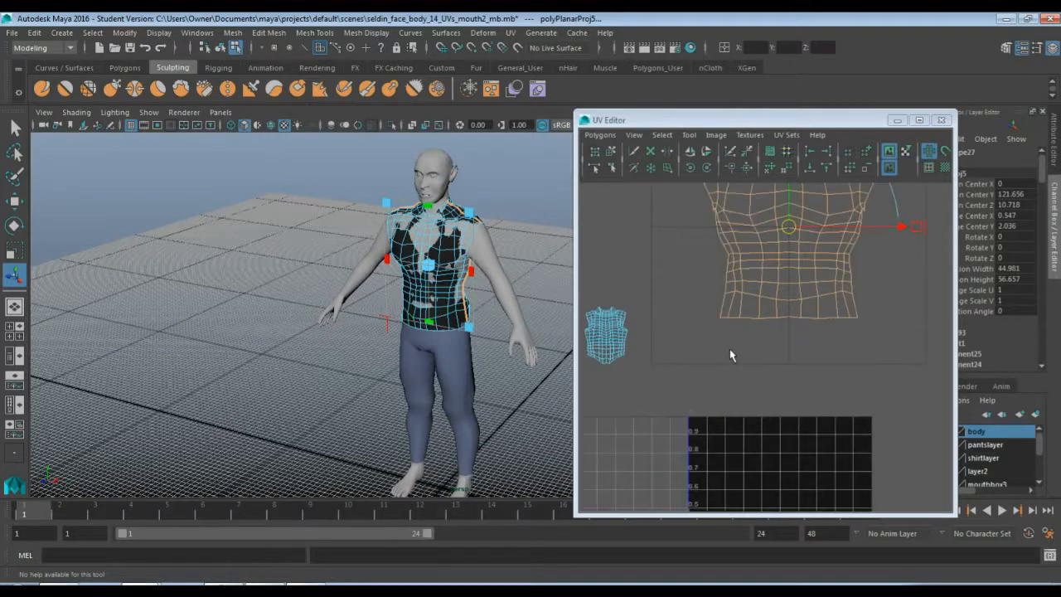
pyautogui.scroll(-2, 750, 291)
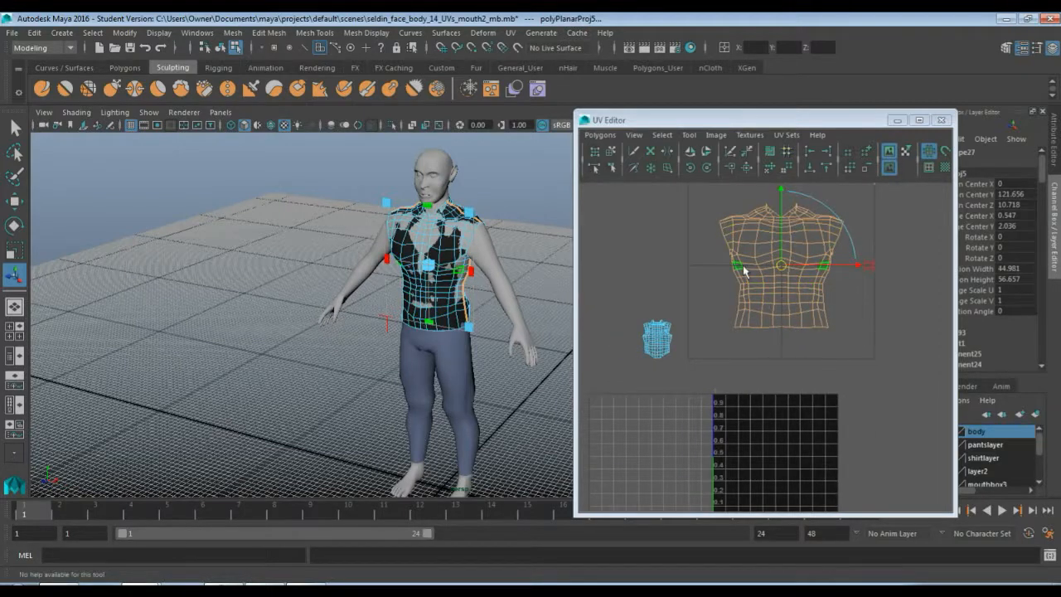
pyautogui.moveTo(738, 268); pyautogui.dragTo(770, 273, button='right')
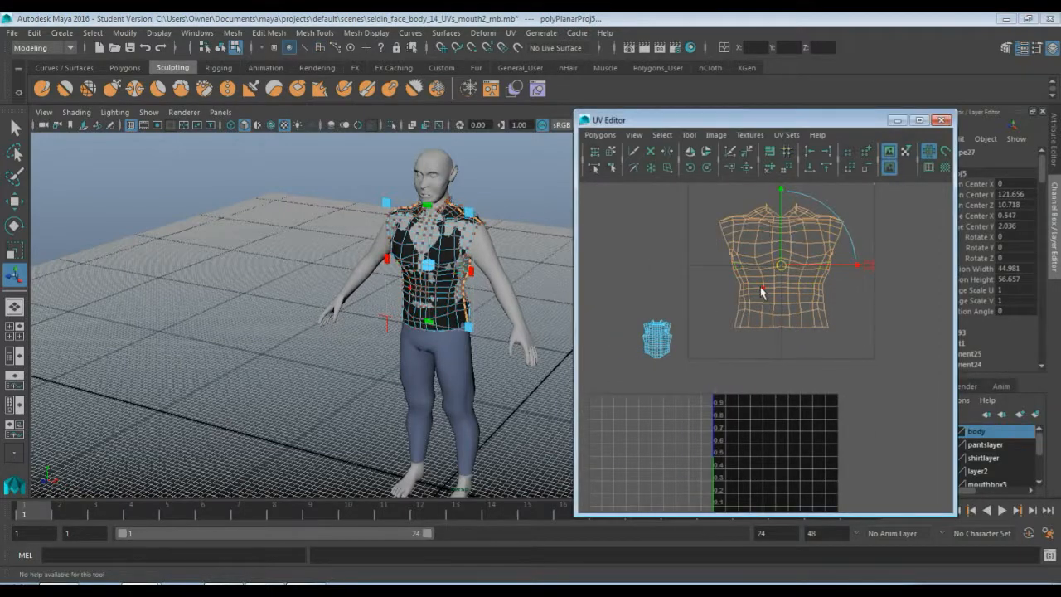
pyautogui.click(689, 135)
pyautogui.click(706, 199)
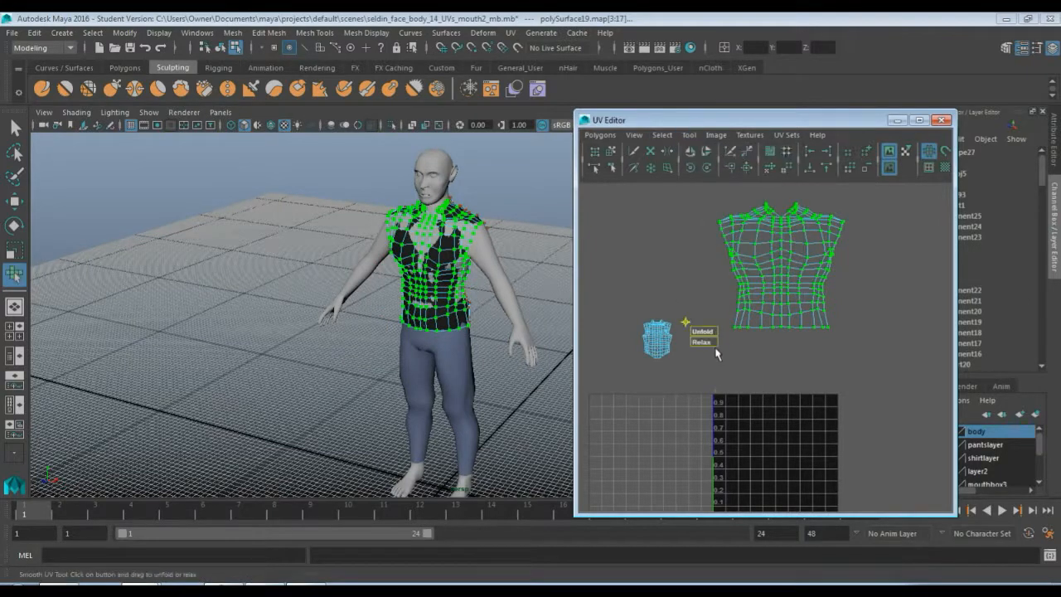
pyautogui.moveTo(702, 331); pyautogui.dragTo(840, 312)
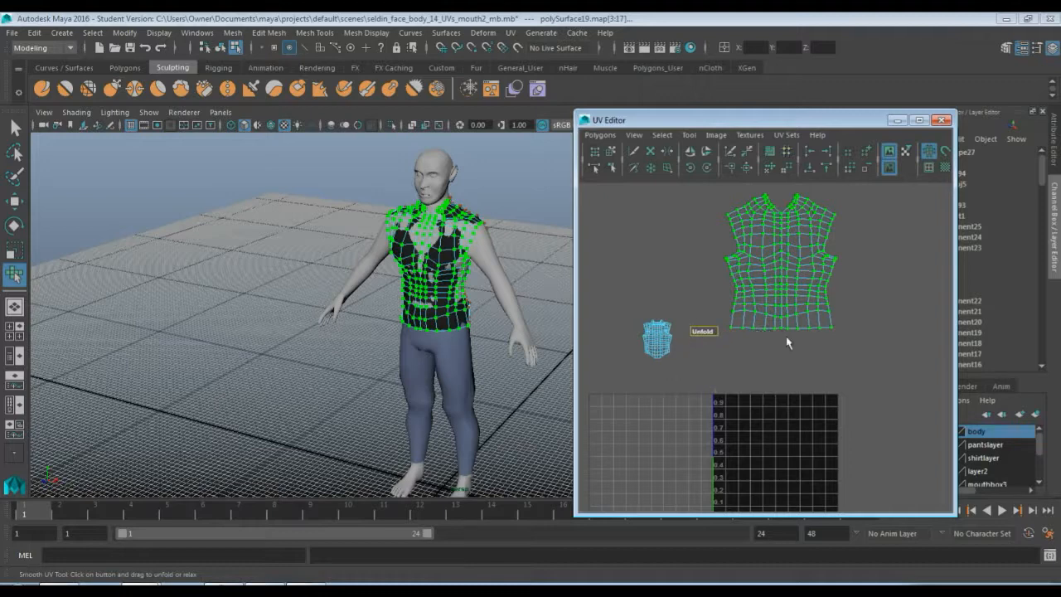
pyautogui.click(740, 380)
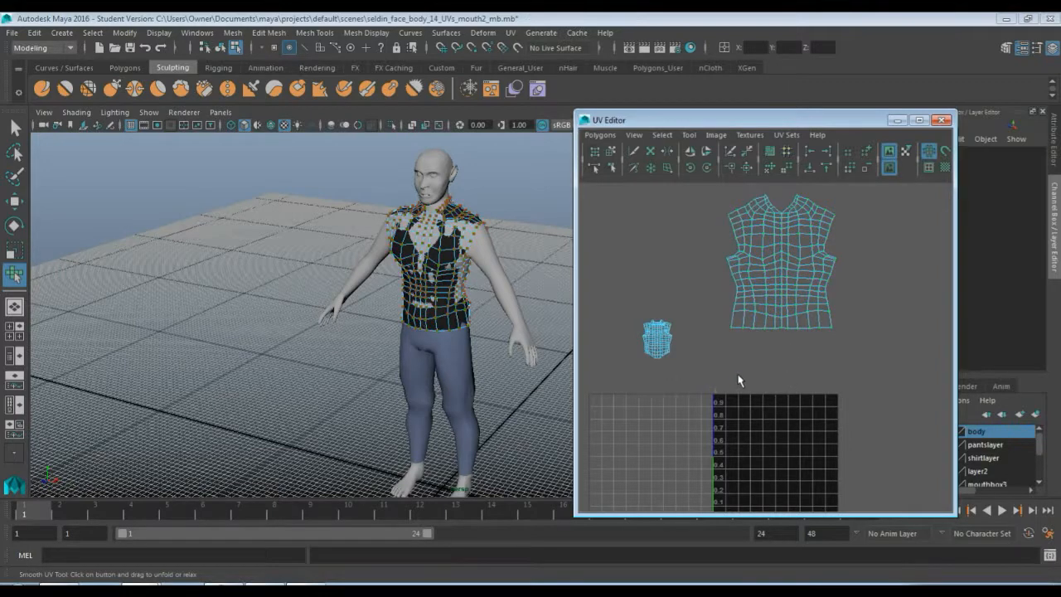
# Select the shirt's front-shell faces, planar-project them, and move the projection to the upper left beside the back shell
pyautogui.moveTo(663, 340); pyautogui.dragTo(670, 380, button='right')
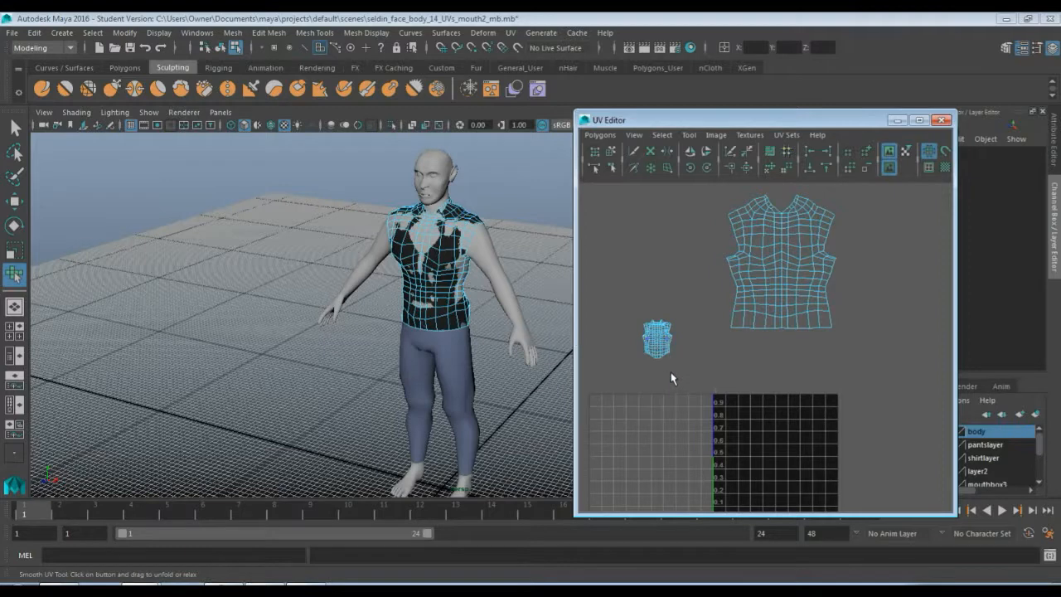
pyautogui.press('q')
pyautogui.moveTo(620, 285); pyautogui.dragTo(702, 386)
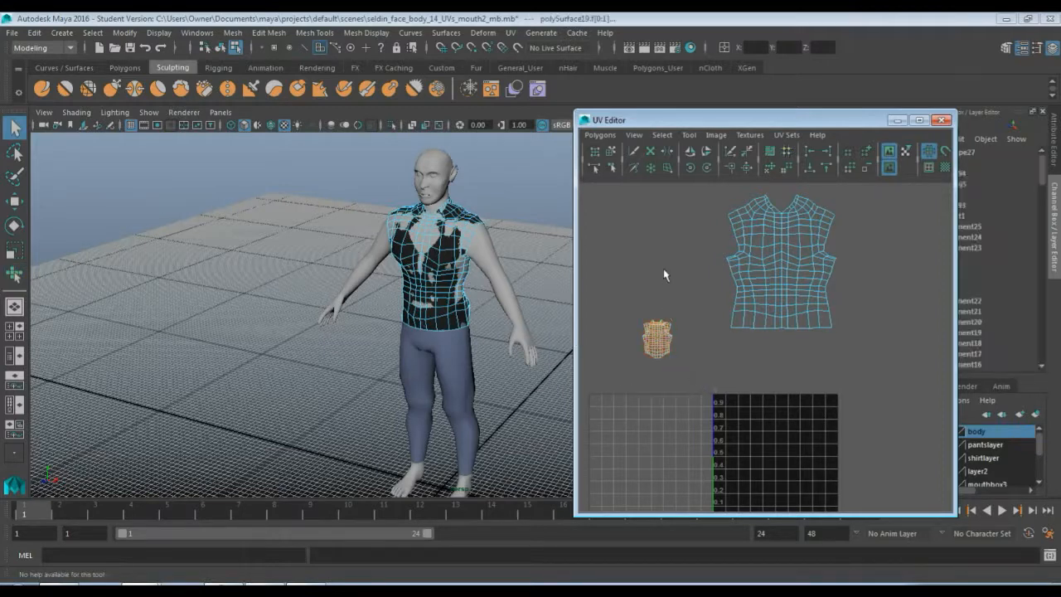
pyautogui.click(512, 41)
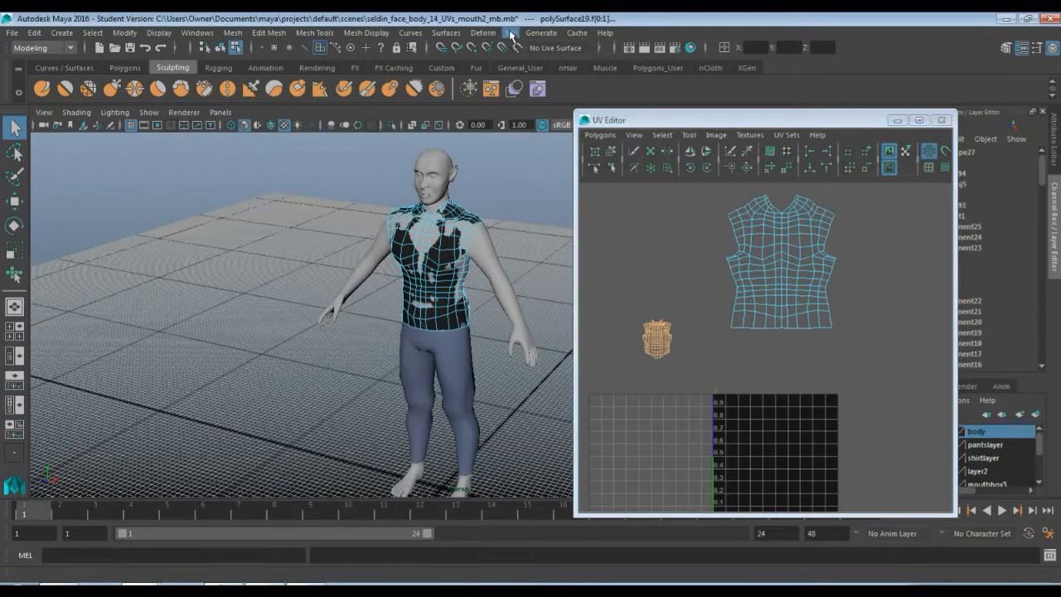
pyautogui.click(511, 33)
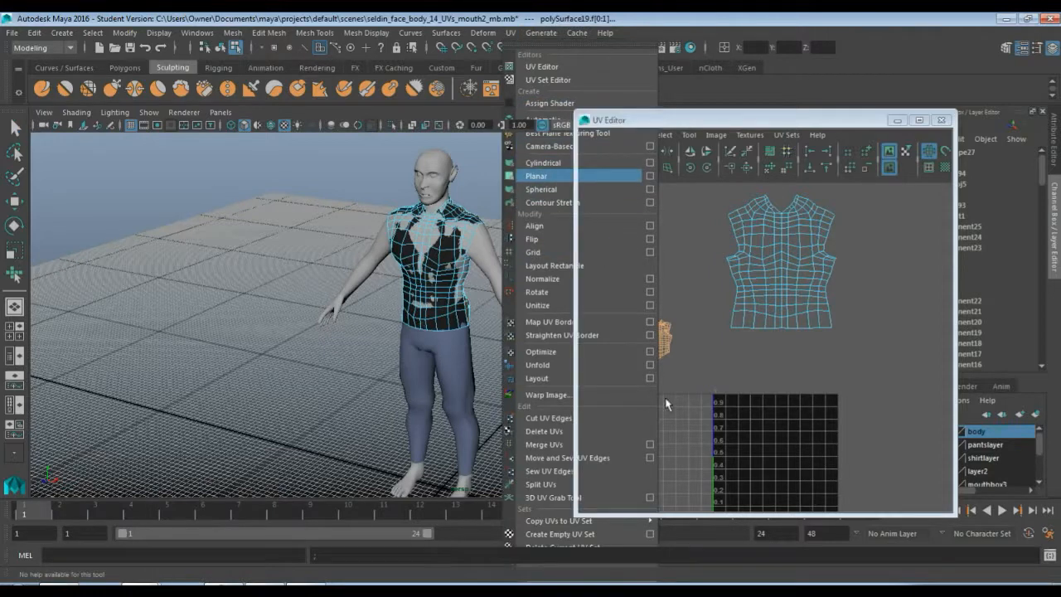
pyautogui.click(770, 451)
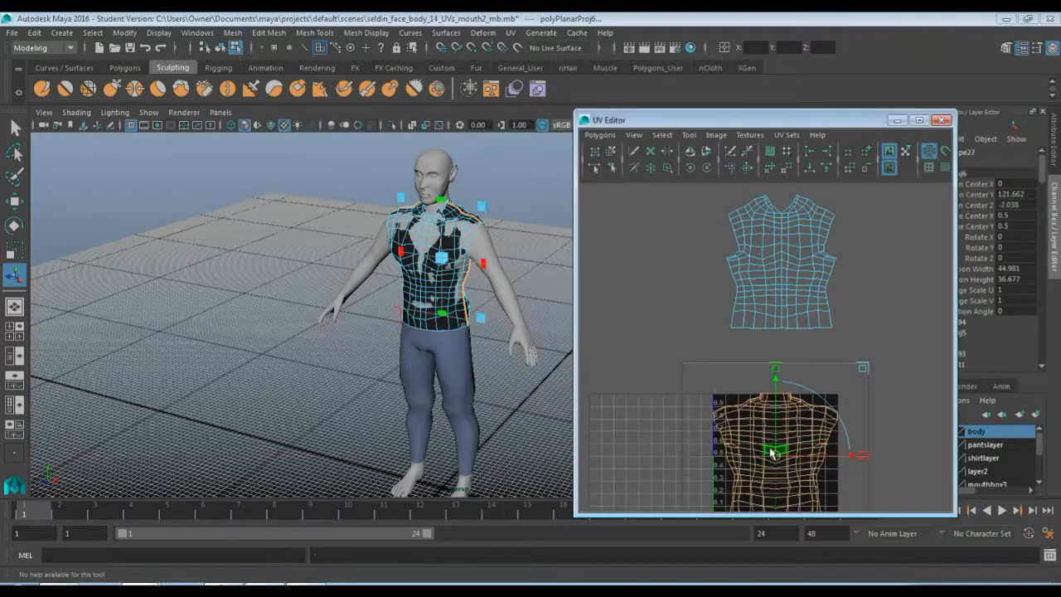
pyautogui.moveTo(771, 452); pyautogui.dragTo(642, 259)
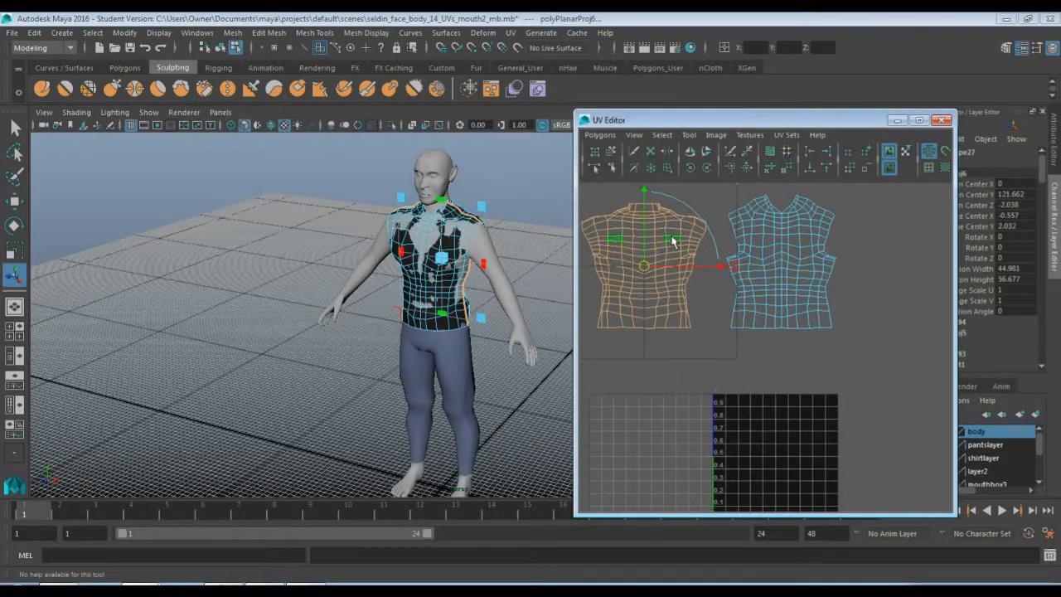
pyautogui.moveTo(673, 240); pyautogui.dragTo(677, 238, button='right')
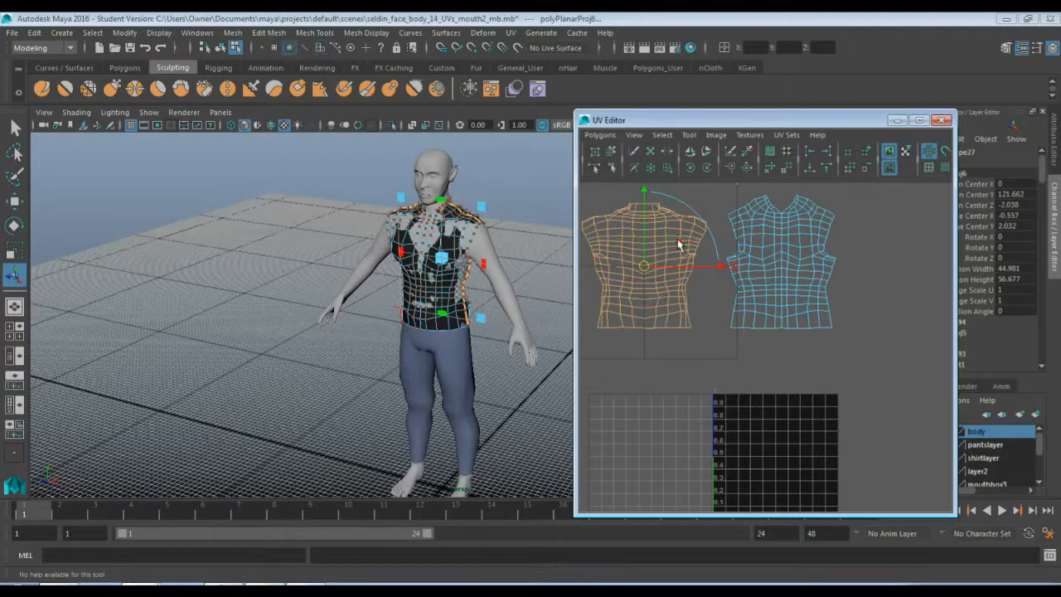
# Flip the front UV shell horizontally in the U direction
pyautogui.click(689, 135)
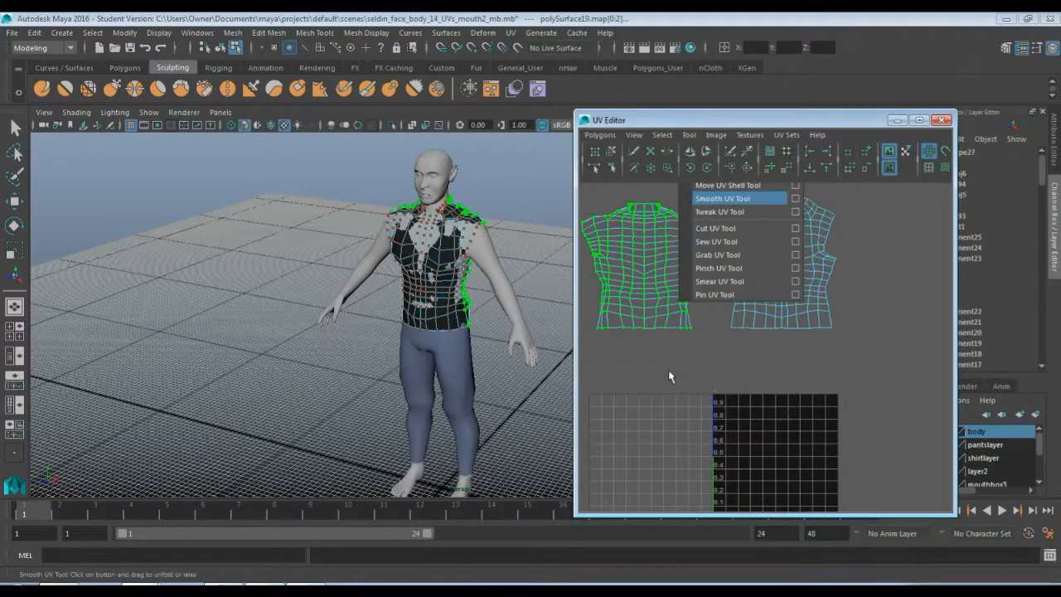
pyautogui.moveTo(599, 331)
pyautogui.mouseDown()
pyautogui.moveTo(615, 332)
pyautogui.moveTo(591, 329)
pyautogui.mouseUp()
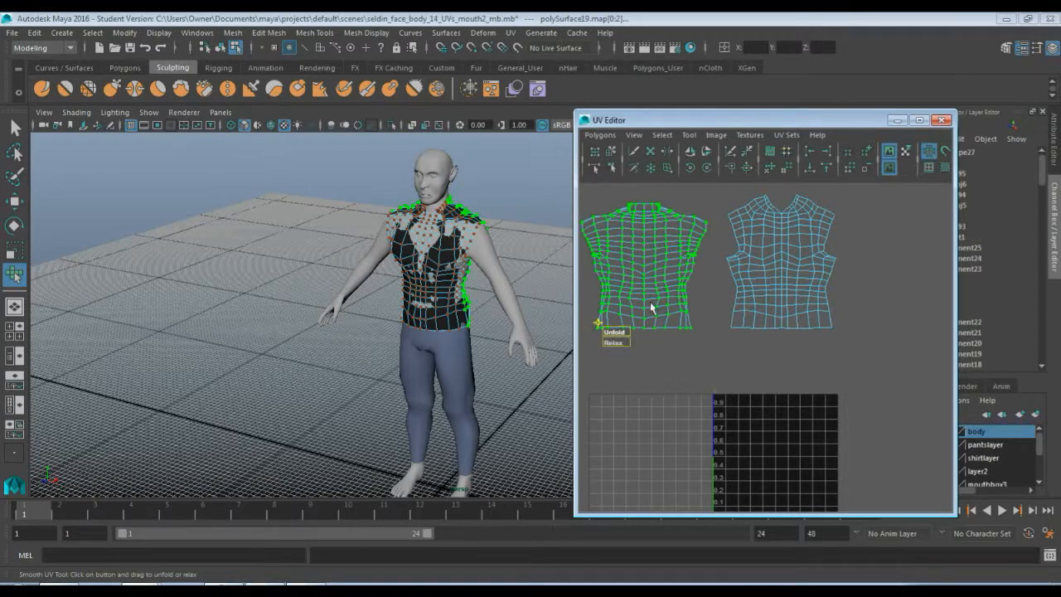
pyautogui.click(692, 153)
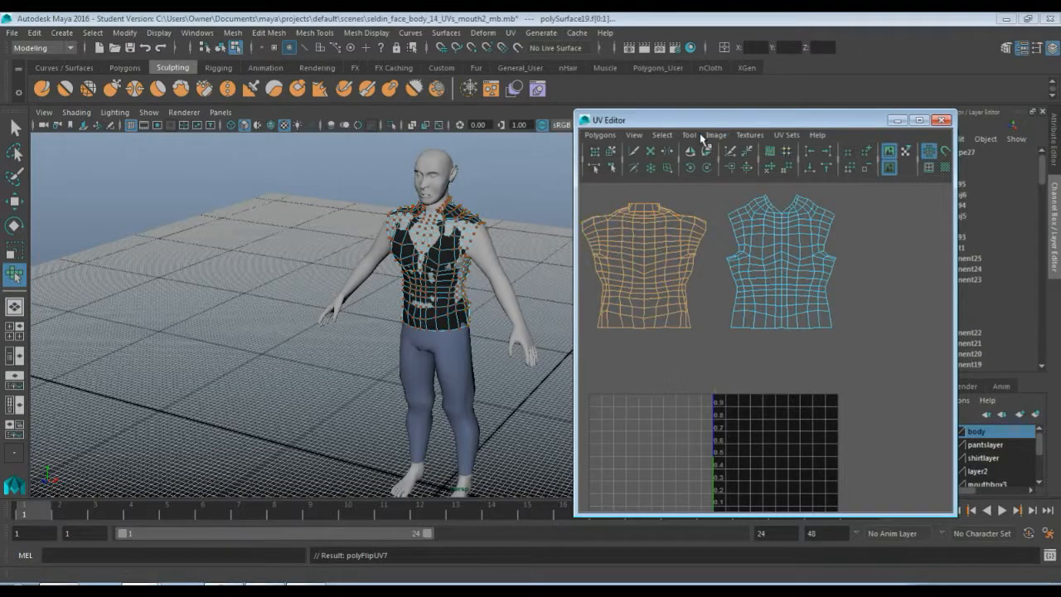
# Unfold and relax the front UV shell with the Smooth UV Tool
pyautogui.moveTo(666, 226); pyautogui.dragTo(700, 224, button='right')
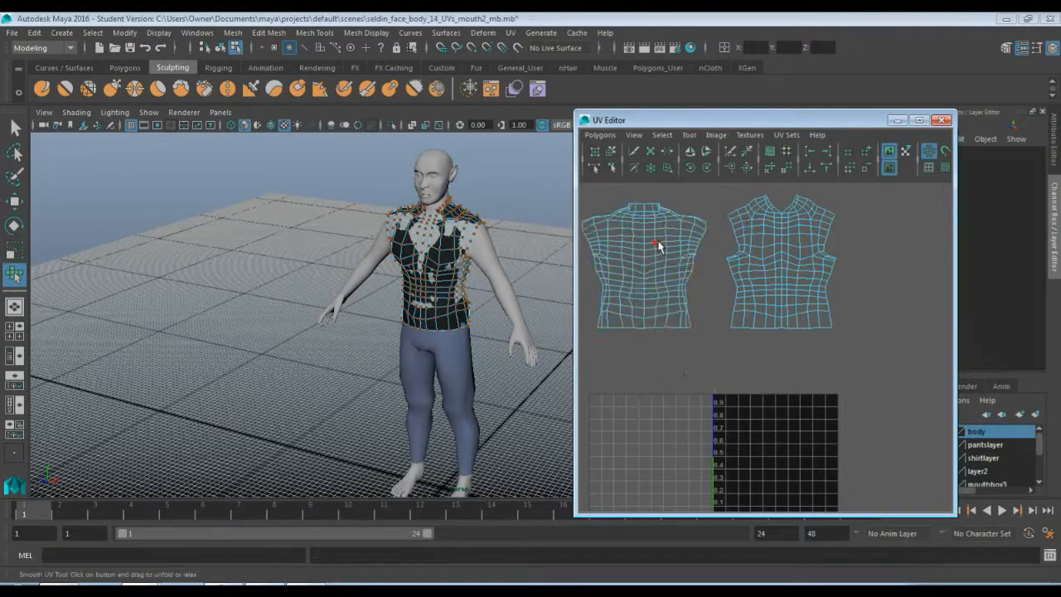
pyautogui.click(687, 135)
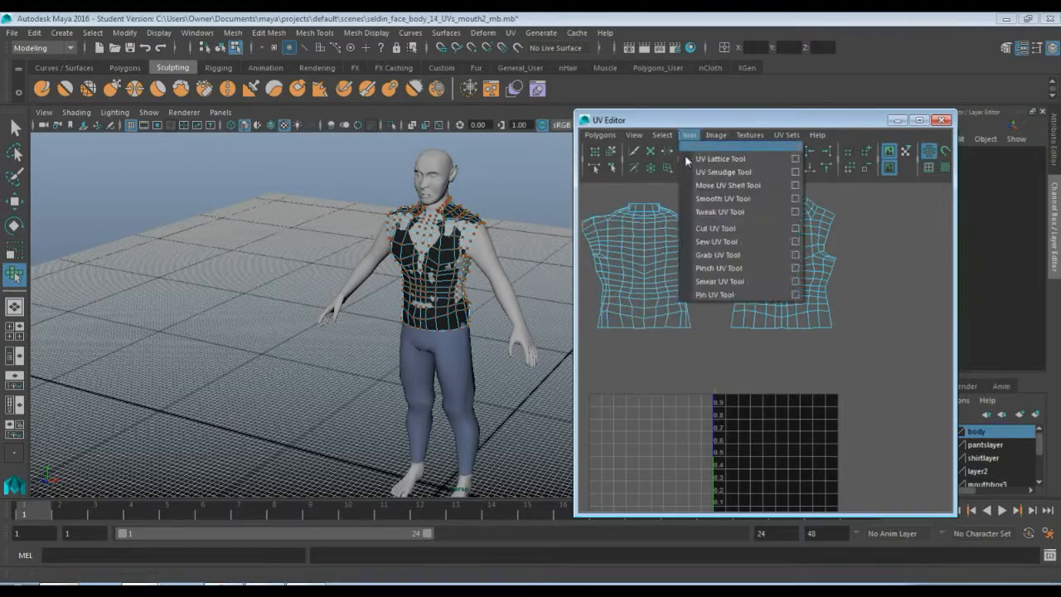
pyautogui.click(704, 199)
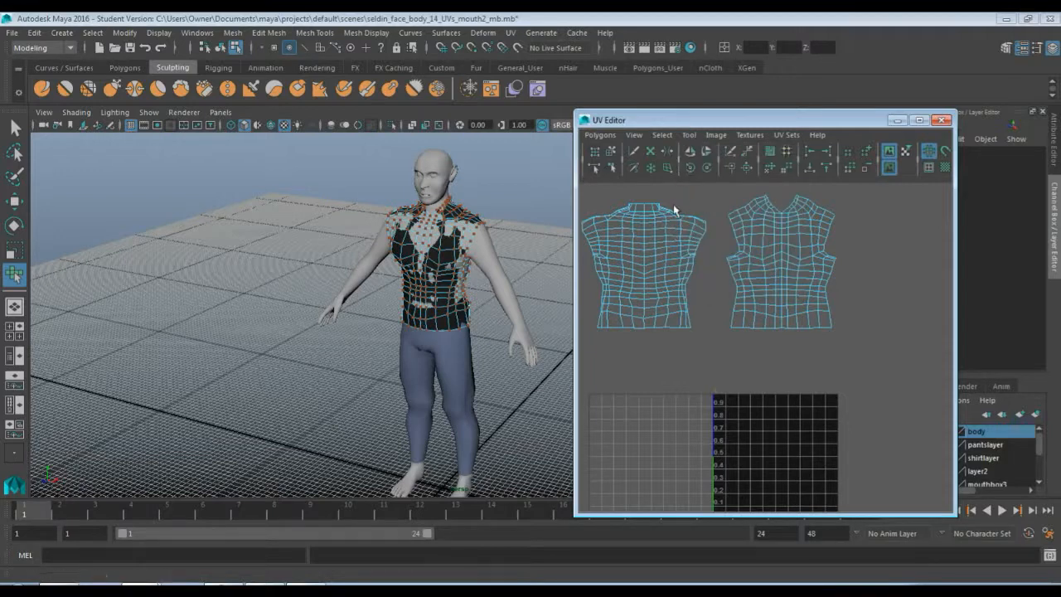
pyautogui.press('q')
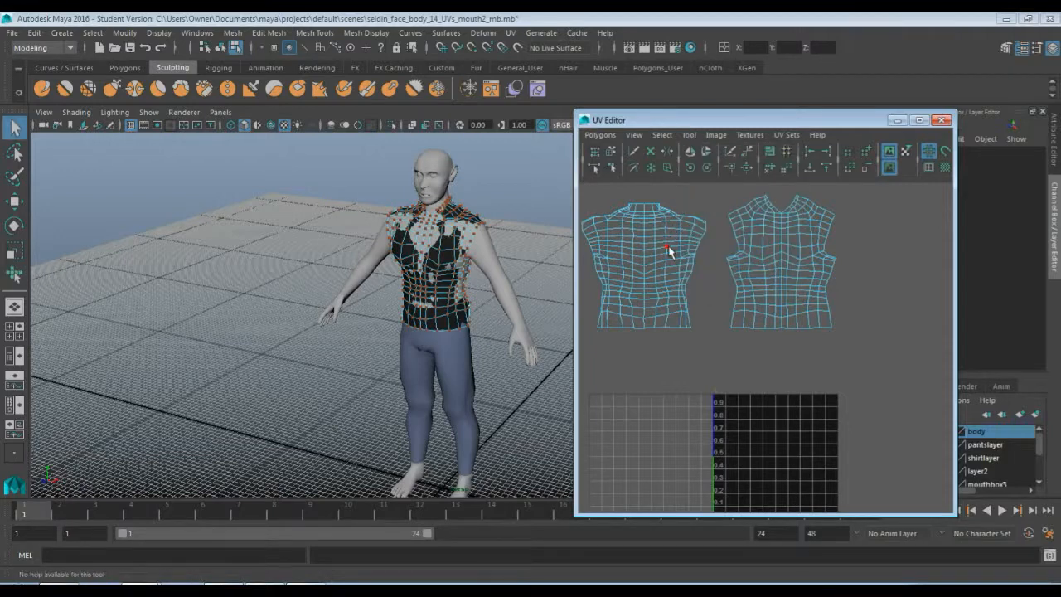
pyautogui.click(670, 251)
pyautogui.click(688, 134)
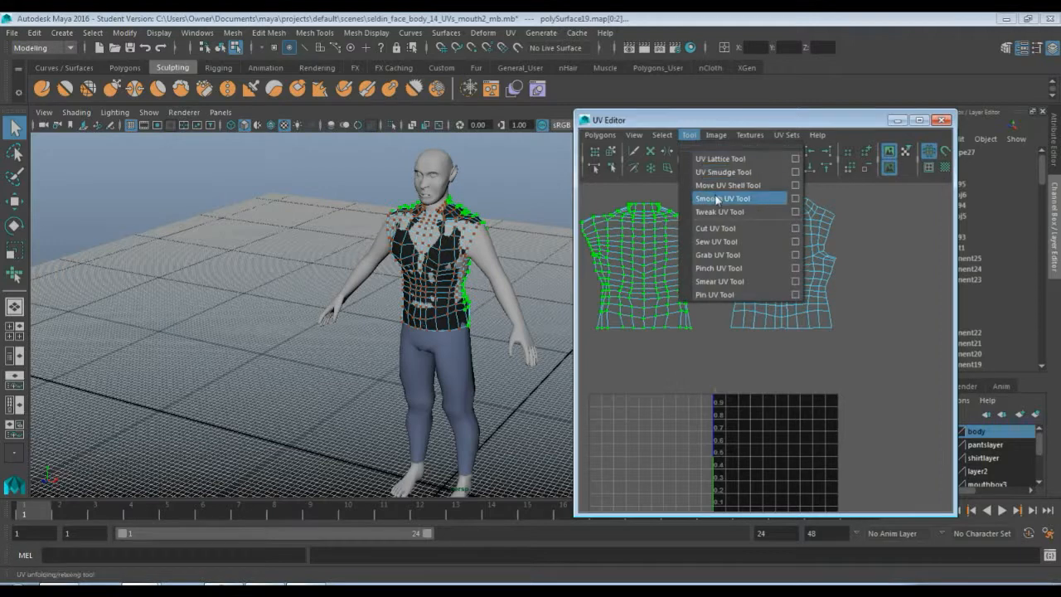
pyautogui.click(718, 200)
pyautogui.moveTo(599, 335); pyautogui.dragTo(745, 329)
pyautogui.moveTo(816, 332); pyautogui.dragTo(696, 325)
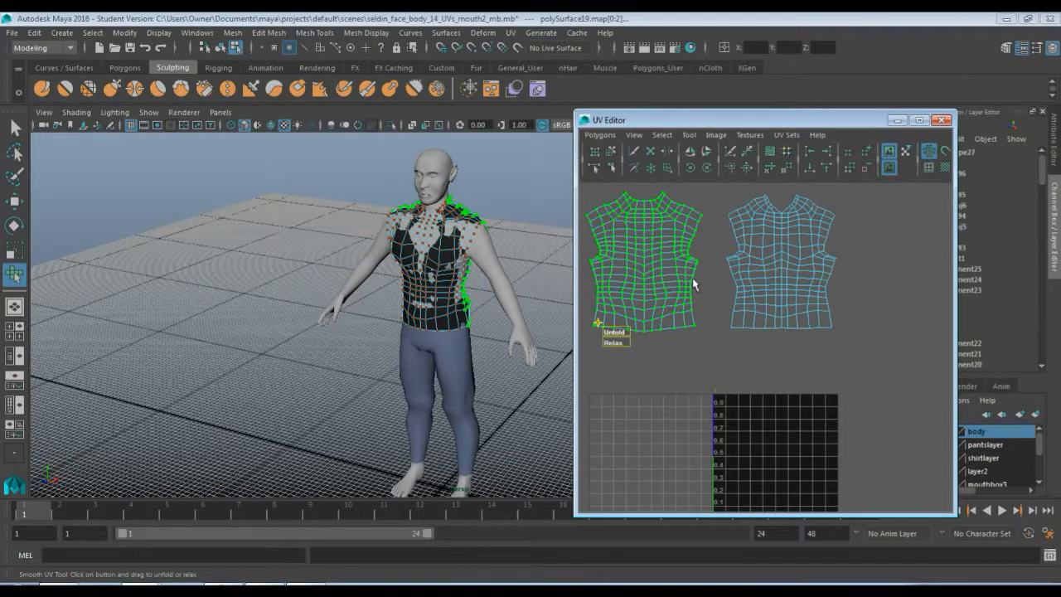
pyautogui.press('q')
pyautogui.moveTo(689, 274); pyautogui.dragTo(700, 270, button='right')
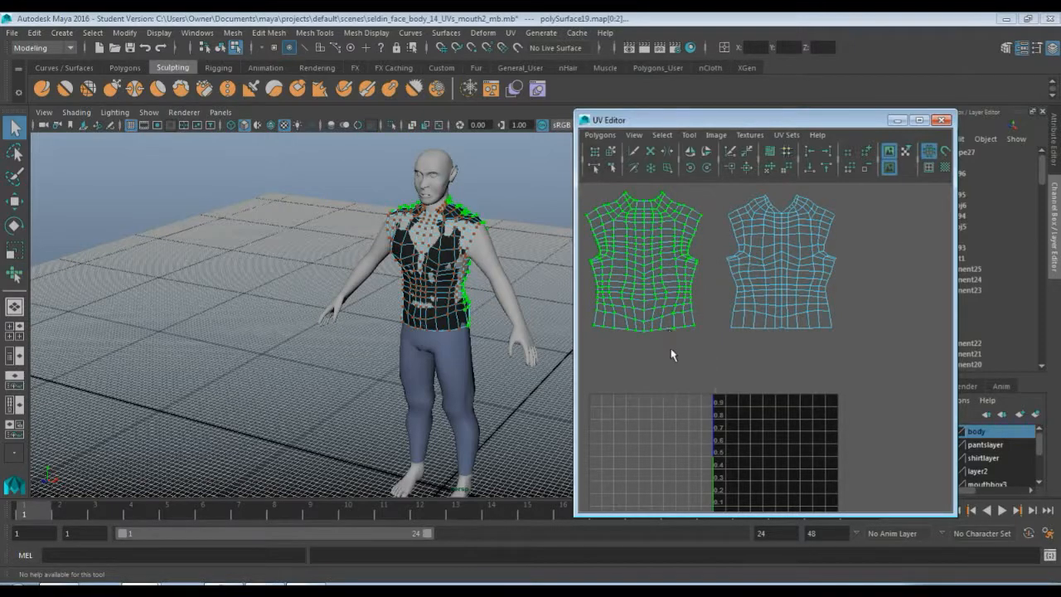
# Select both shirt UV shells, move them into the 0–1 UV square and scale them down to fit
pyautogui.scroll(-3, 671, 357)
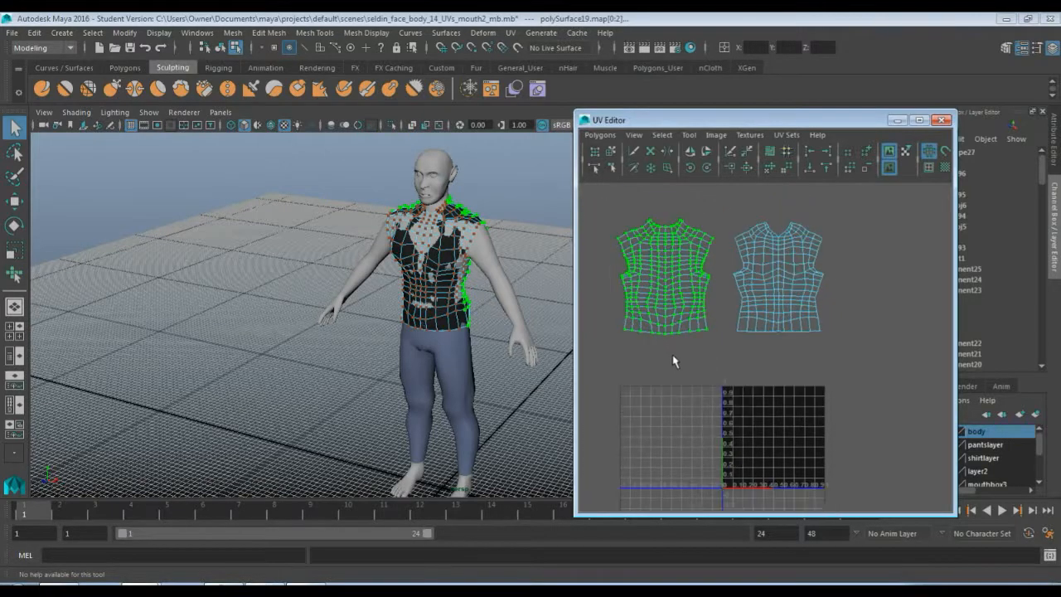
pyautogui.click(741, 278)
pyautogui.moveTo(589, 196); pyautogui.dragTo(830, 383)
pyautogui.press('w')
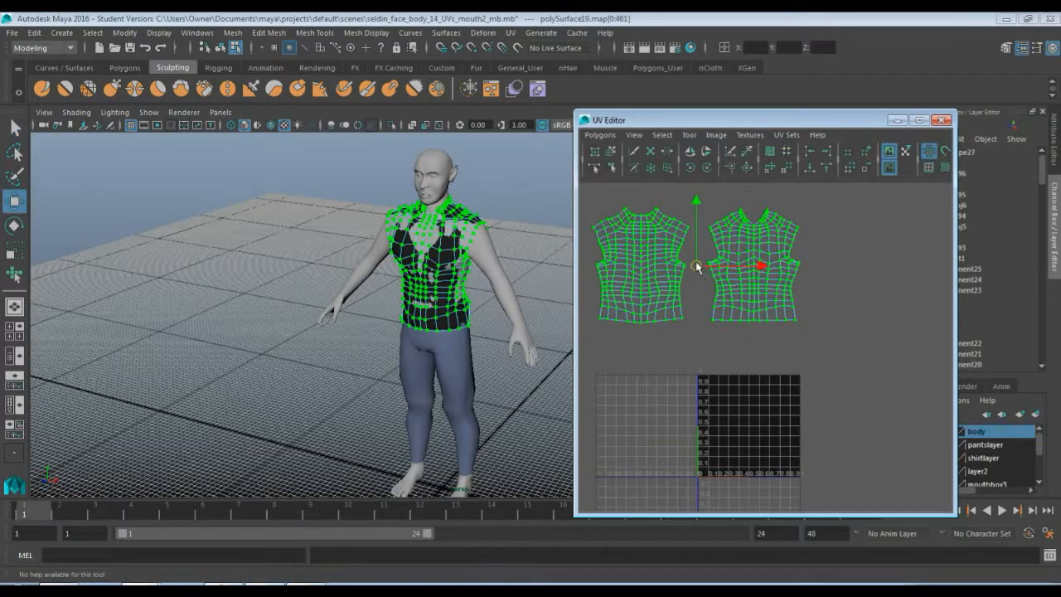
pyautogui.moveTo(699, 269); pyautogui.dragTo(792, 415)
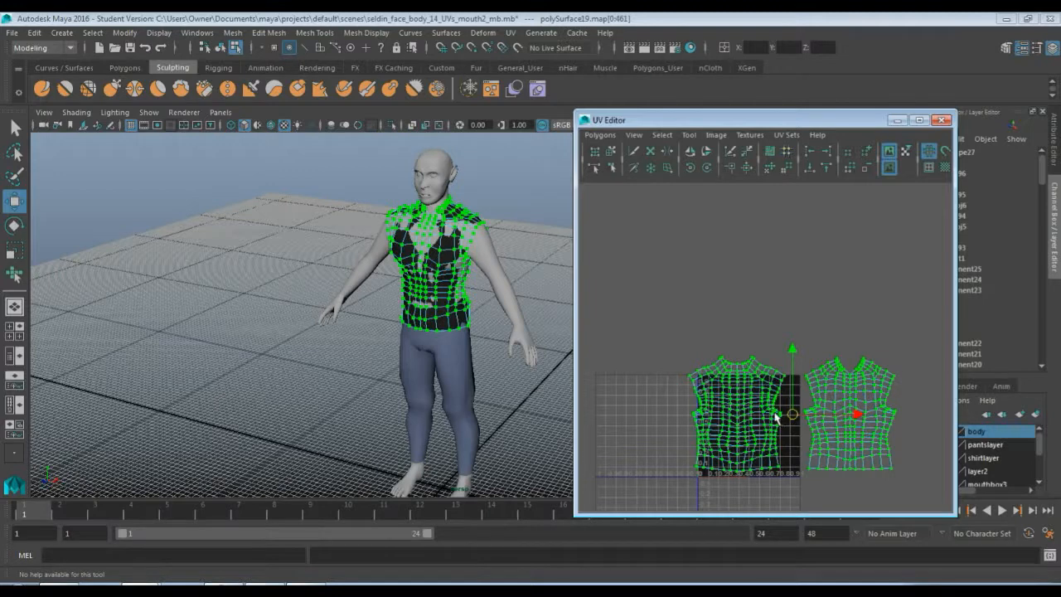
pyautogui.press('r')
pyautogui.moveTo(777, 417); pyautogui.dragTo(760, 426, button='middle')
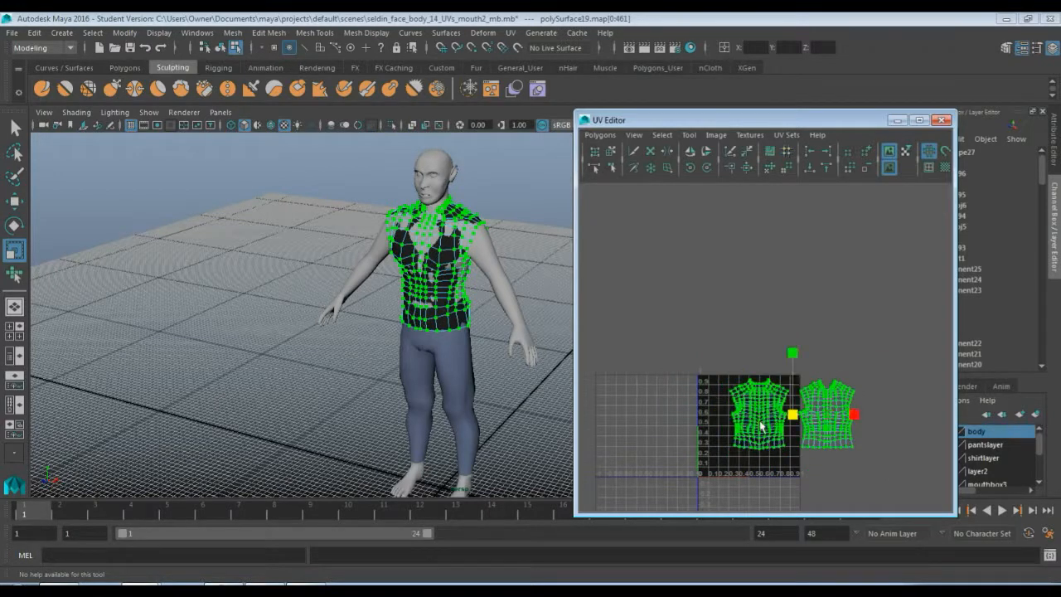
pyautogui.scroll(6, 761, 426)
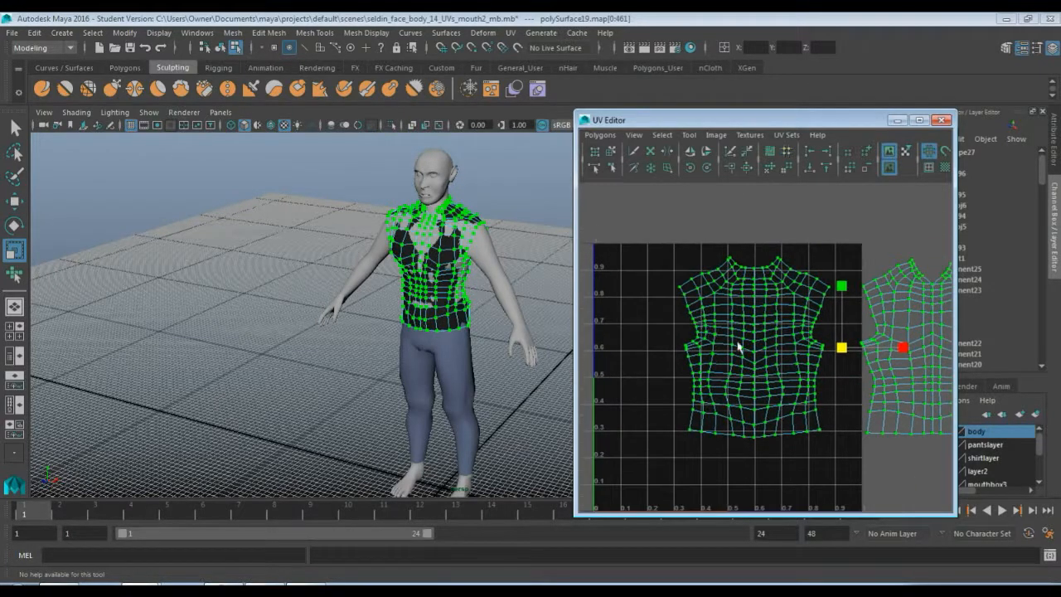
pyautogui.press('w')
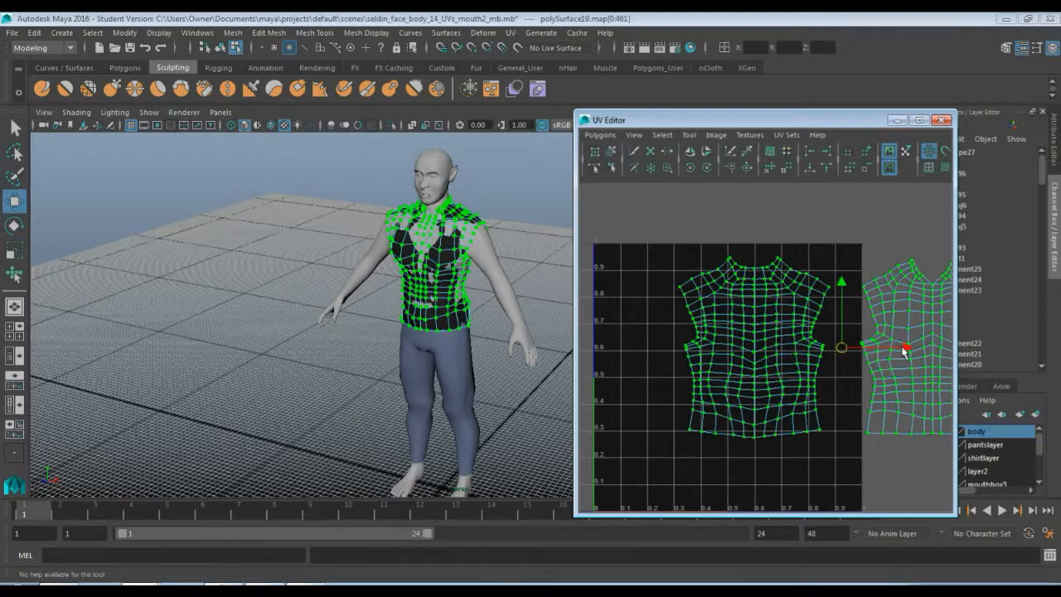
# Move the front shirt UV shell into the lower right of the 0–1 UV square beside the back shell
pyautogui.moveTo(903, 352); pyautogui.dragTo(825, 348)
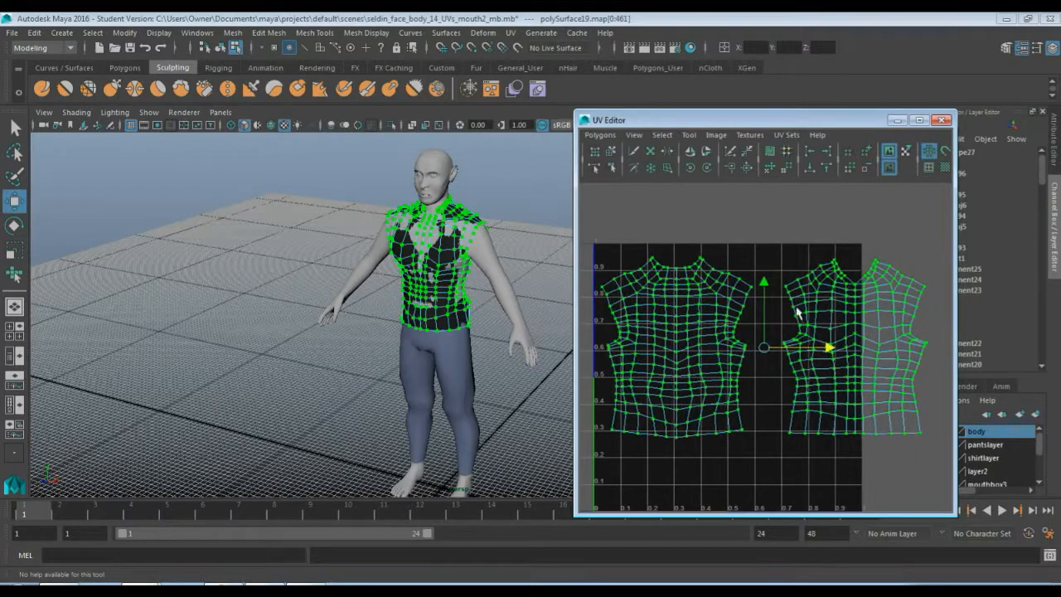
pyautogui.moveTo(764, 286); pyautogui.dragTo(764, 275)
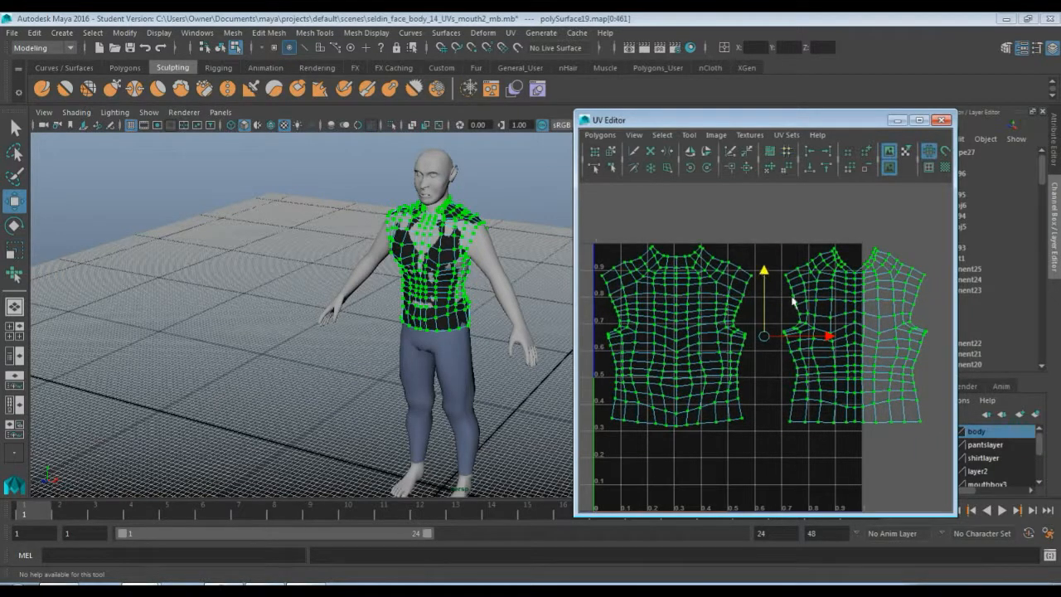
pyautogui.click(820, 337)
pyautogui.moveTo(851, 335); pyautogui.dragTo(793, 423)
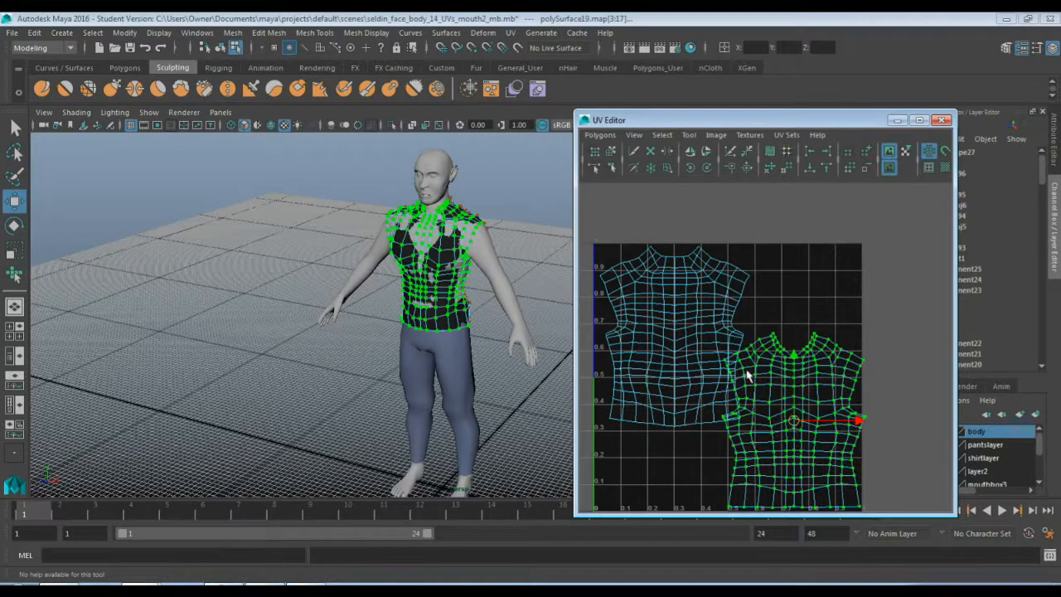
# Select both shirt UV shells and scale them down slightly
pyautogui.keyDown('alt'); pyautogui.moveTo(738, 356); pyautogui.dragTo(764, 290, button='middle'); pyautogui.keyUp('alt')
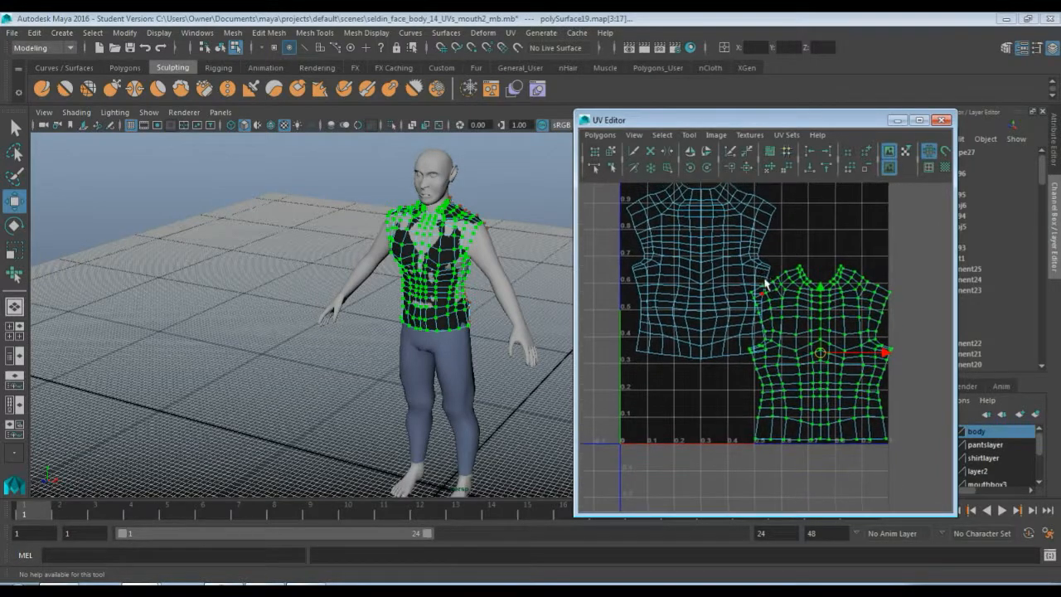
pyautogui.keyDown('alt'); pyautogui.moveTo(733, 271); pyautogui.dragTo(713, 263, button='right'); pyautogui.keyUp('alt')
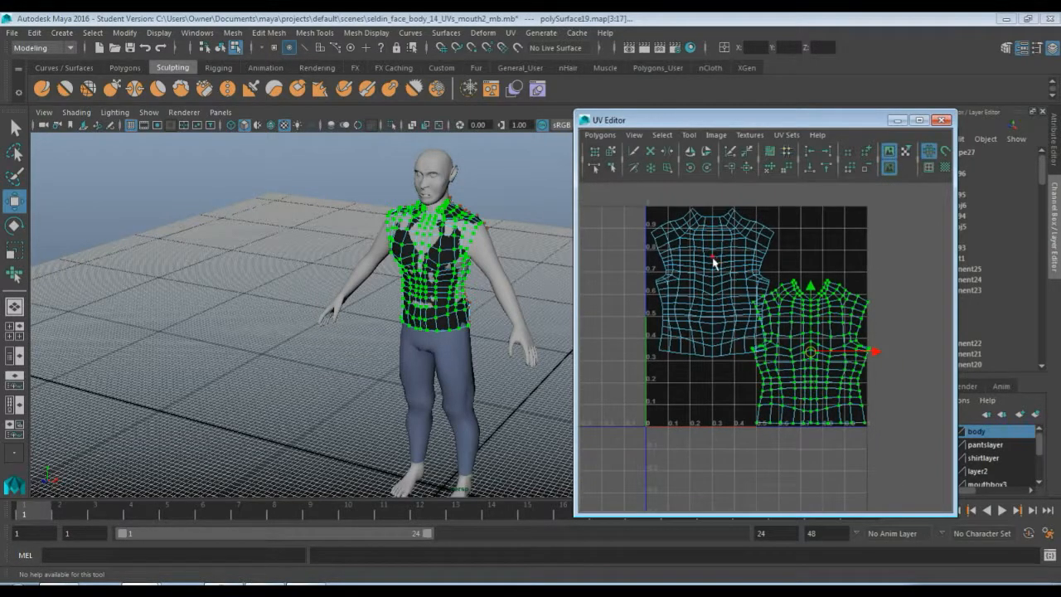
pyautogui.click(711, 285)
pyautogui.press('r')
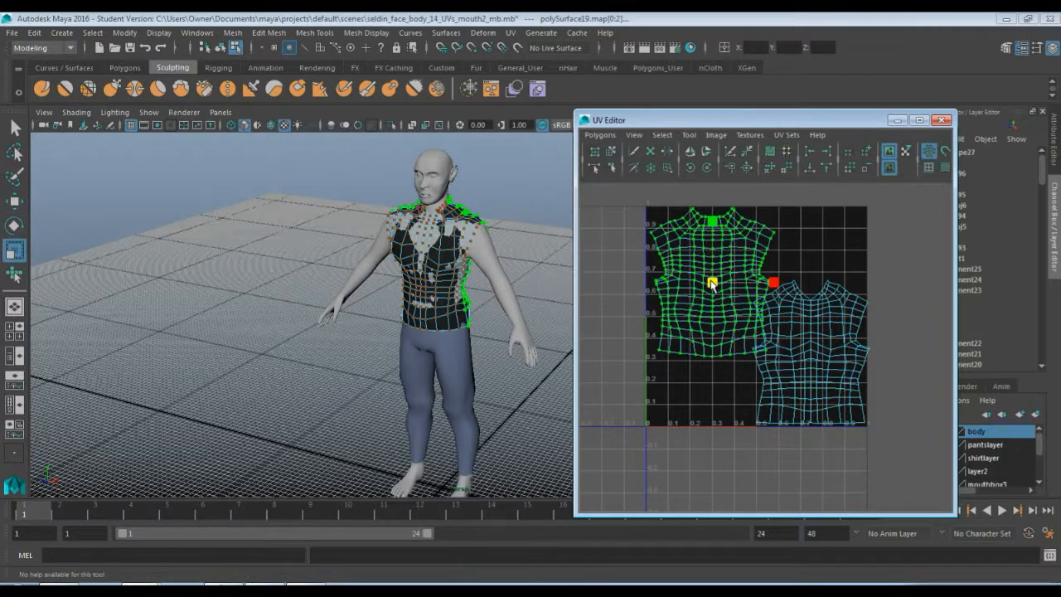
pyautogui.moveTo(649, 213); pyautogui.dragTo(899, 458)
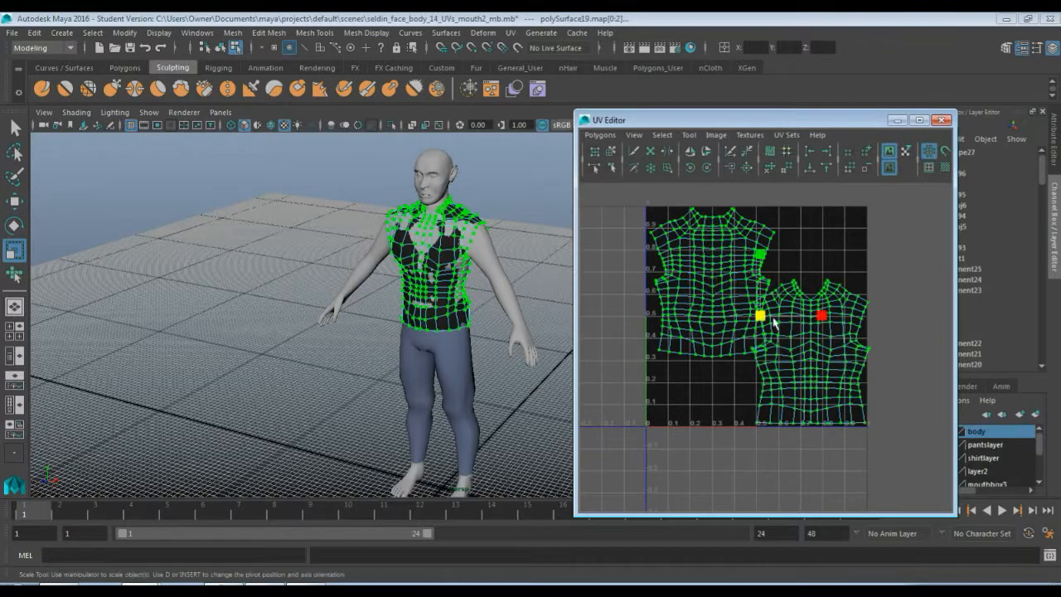
pyautogui.moveTo(760, 315); pyautogui.dragTo(757, 317)
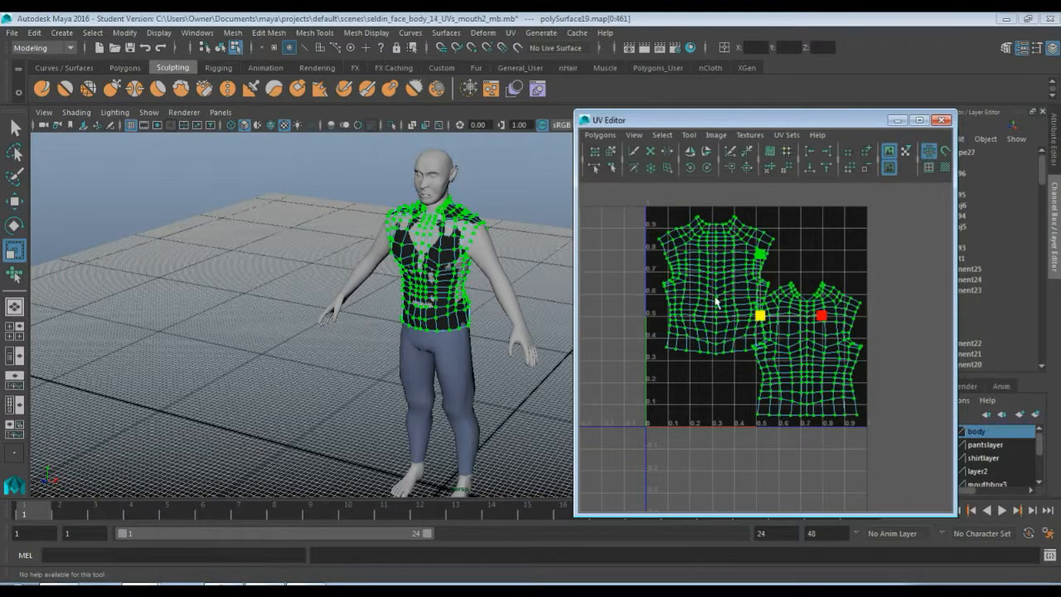
# Reposition the back and front shirt shells so they sit side by side inside the square without overlapping
pyautogui.click(716, 302)
pyautogui.press('w')
pyautogui.moveTo(714, 288); pyautogui.dragTo(704, 282)
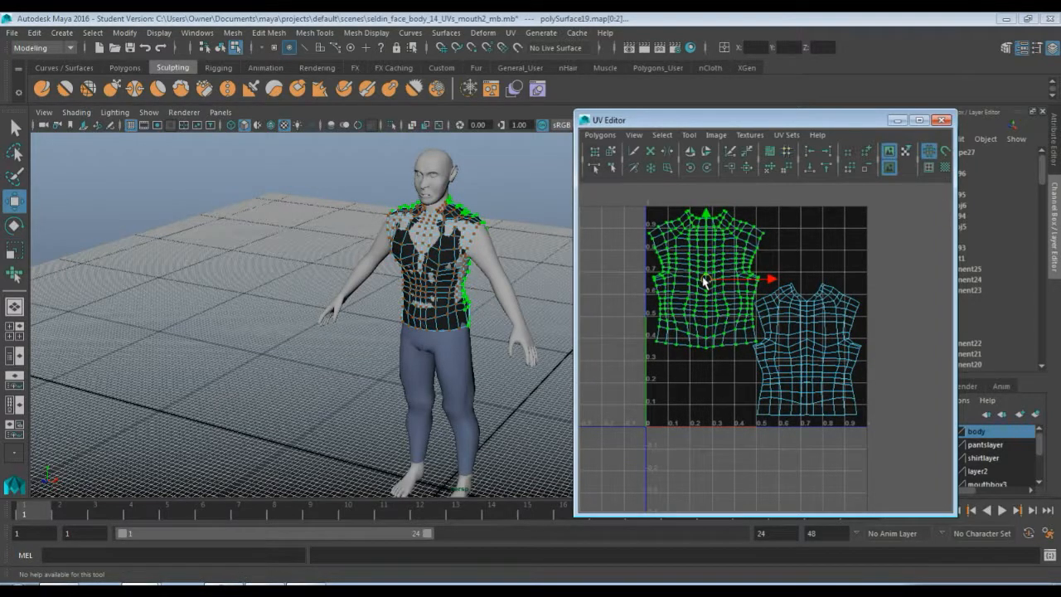
pyautogui.click(792, 344)
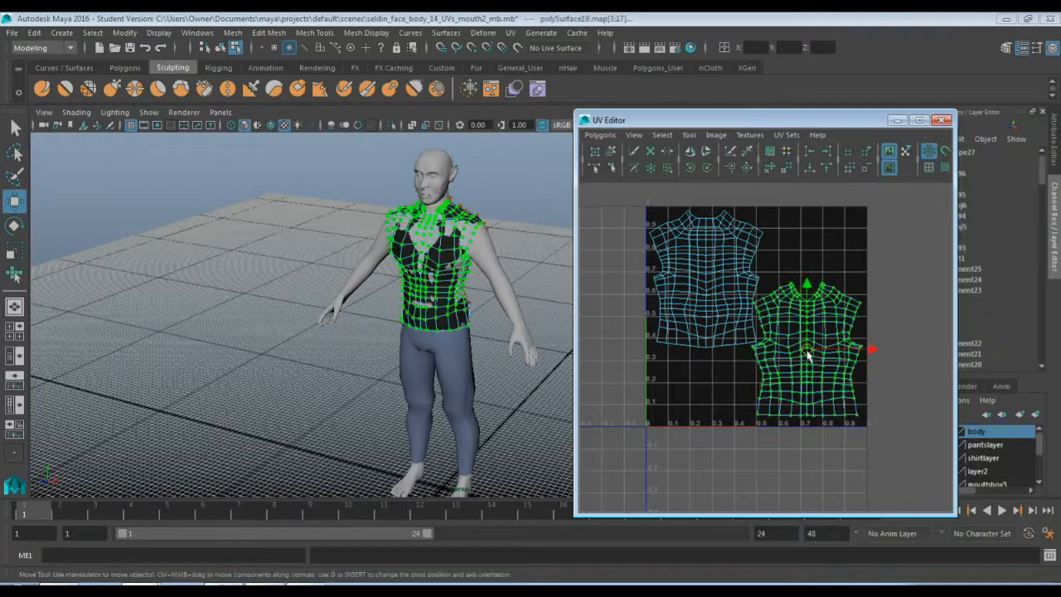
pyautogui.moveTo(808, 354); pyautogui.dragTo(811, 360)
pyautogui.click(811, 253)
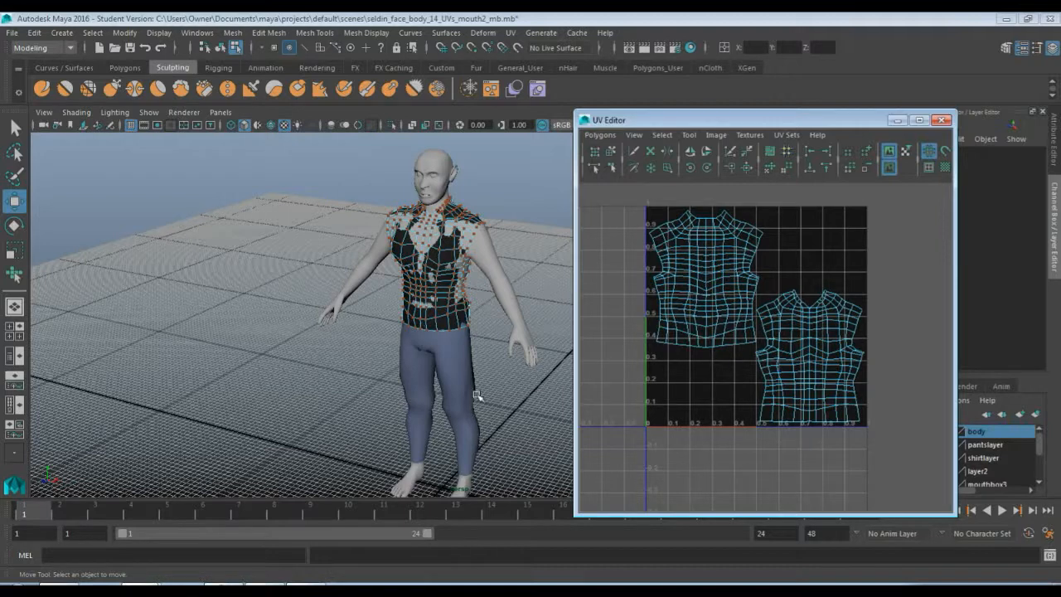
# Select all faces of the pants and hide the shirt layer
pyautogui.click(457, 364)
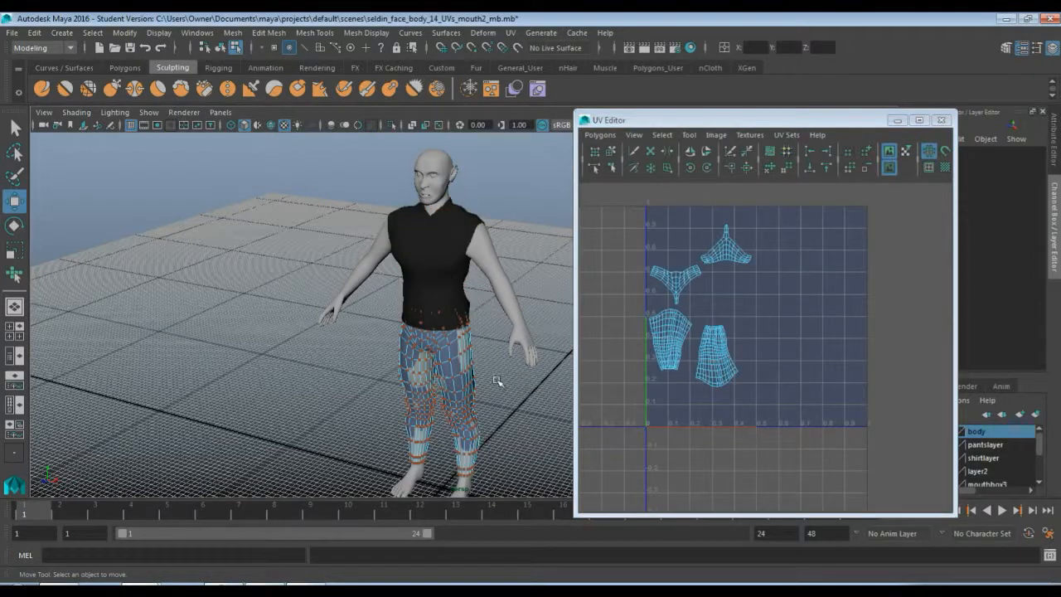
pyautogui.moveTo(469, 390); pyautogui.dragTo(508, 224, button='right')
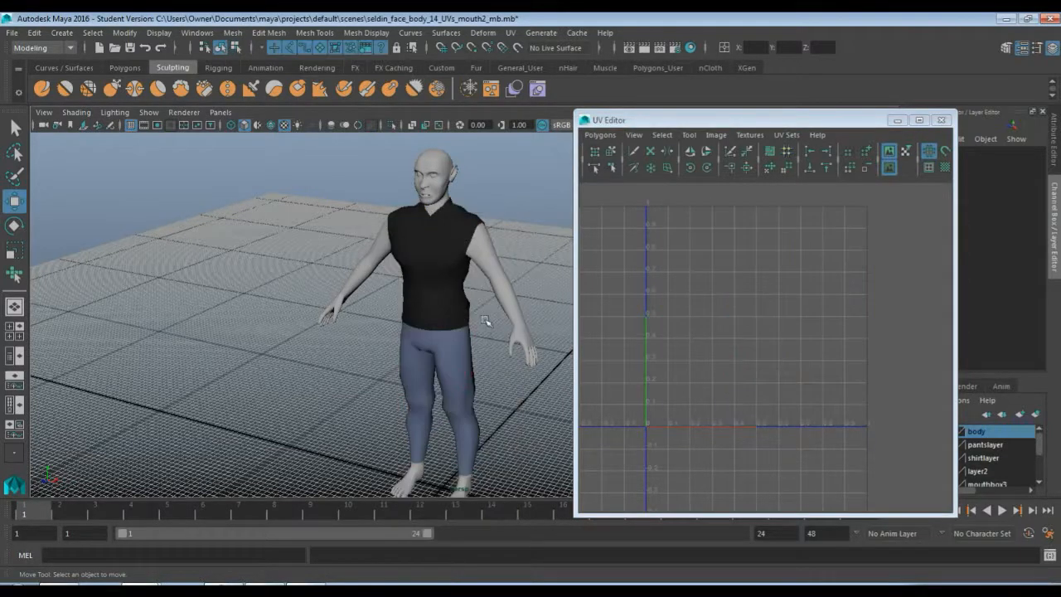
pyautogui.click(464, 365)
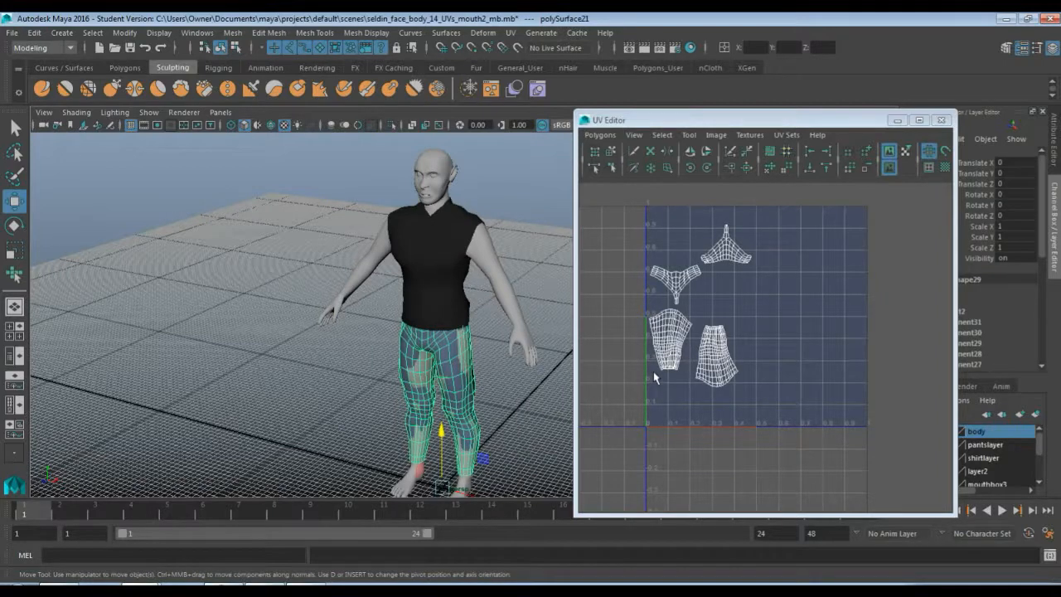
pyautogui.moveTo(711, 307); pyautogui.dragTo(744, 309, button='right')
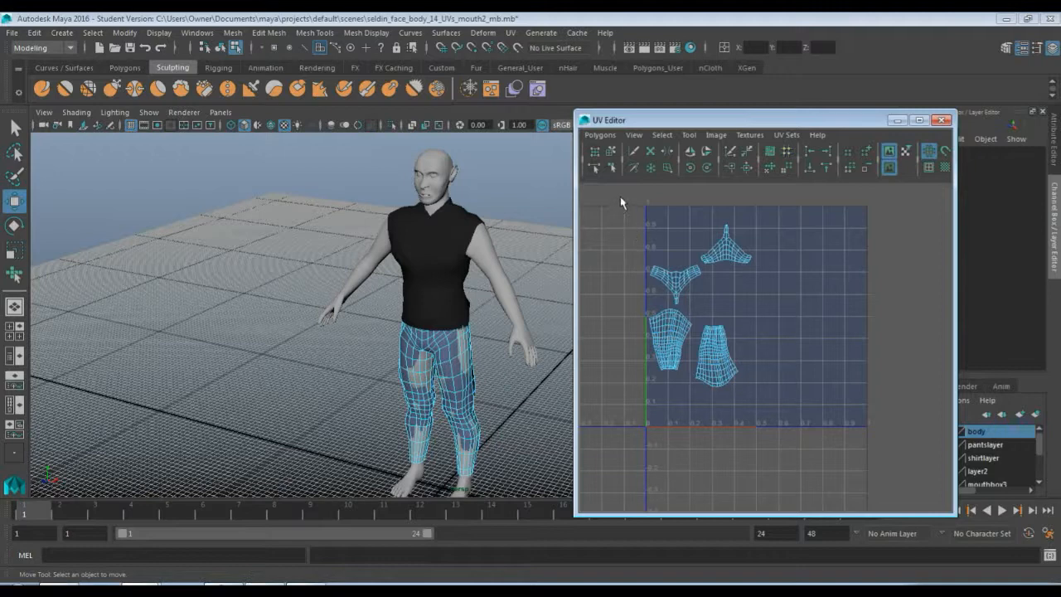
pyautogui.moveTo(620, 196); pyautogui.dragTo(819, 441)
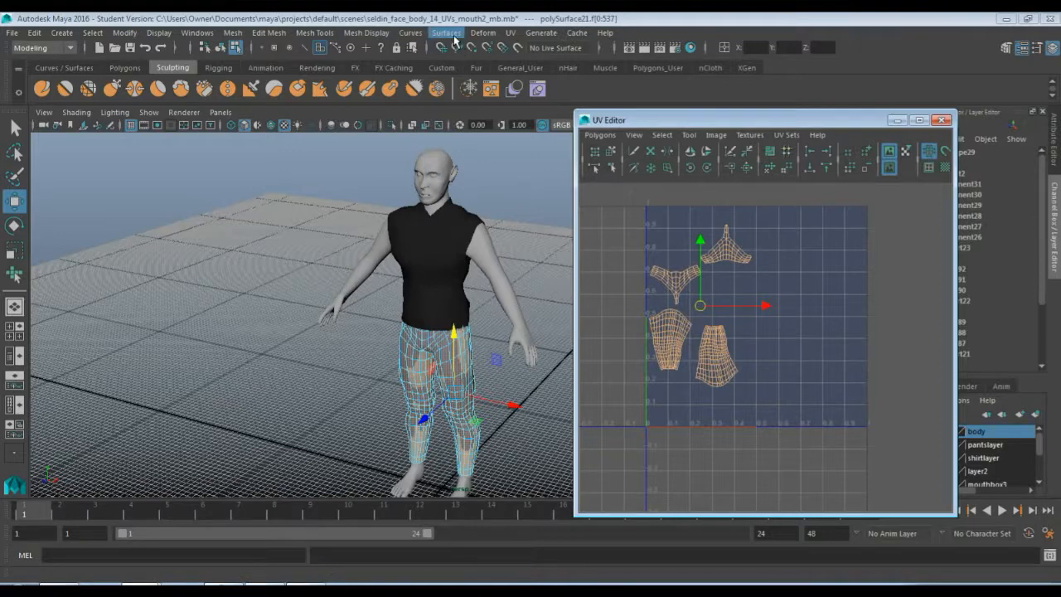
pyautogui.click(896, 120)
pyautogui.click(915, 457)
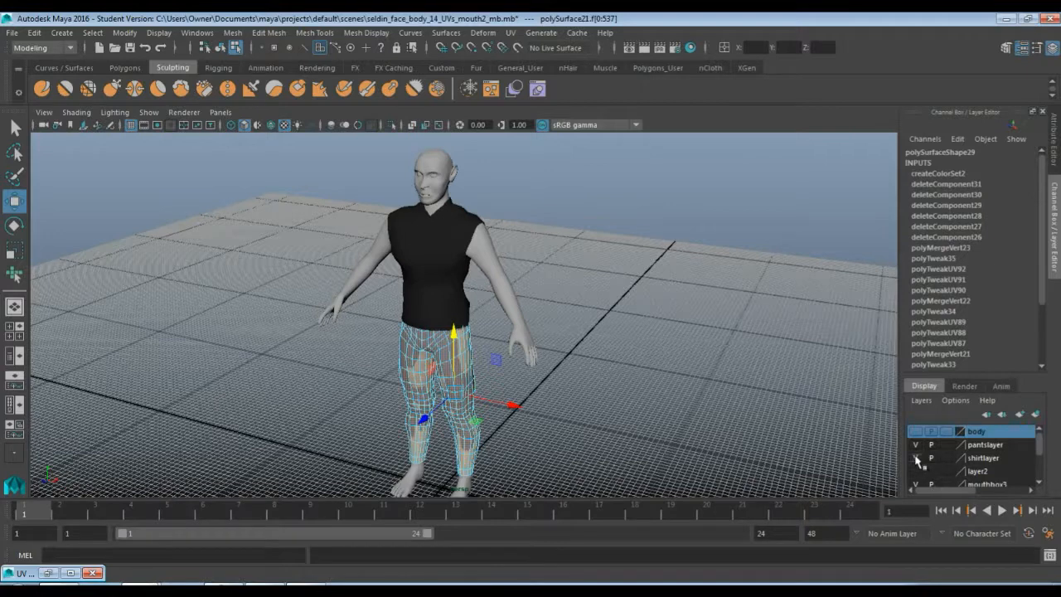
# Apply a Planar UV projection to the selected pants faces
pyautogui.click(509, 33)
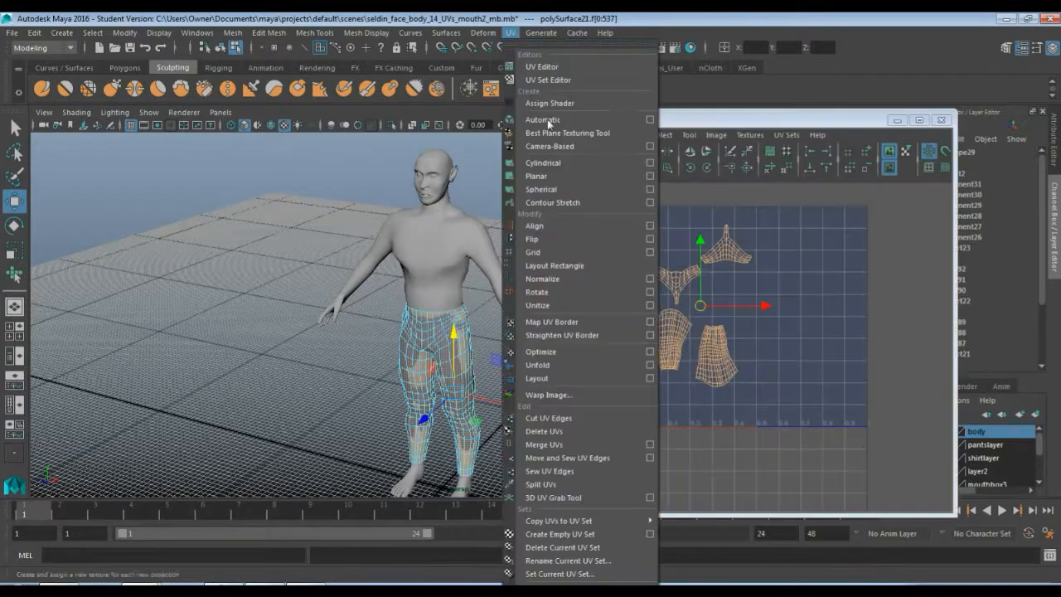
pyautogui.click(589, 176)
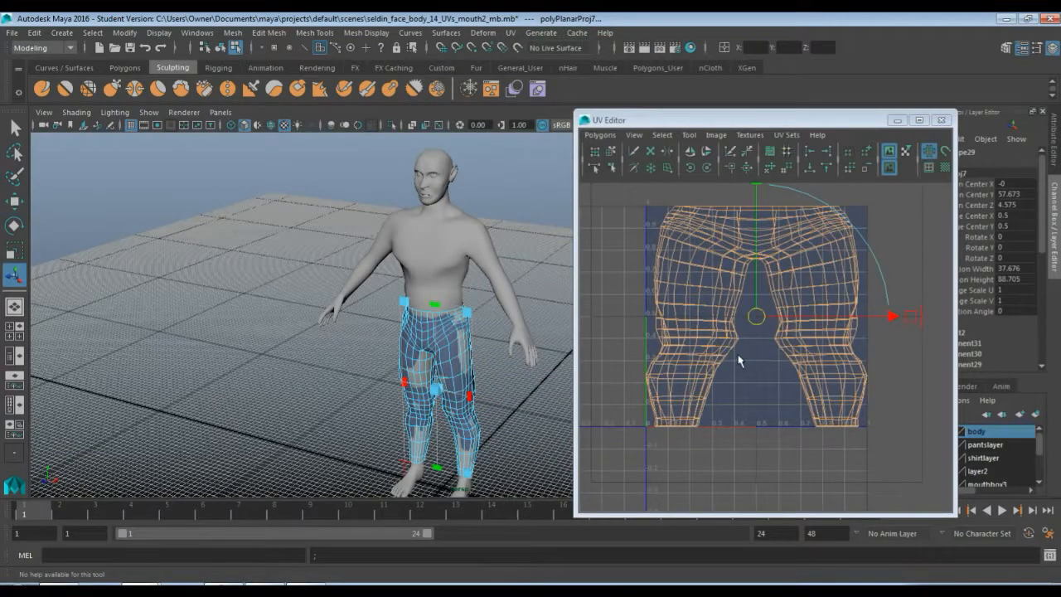
pyautogui.moveTo(698, 278); pyautogui.dragTo(718, 257, button='right')
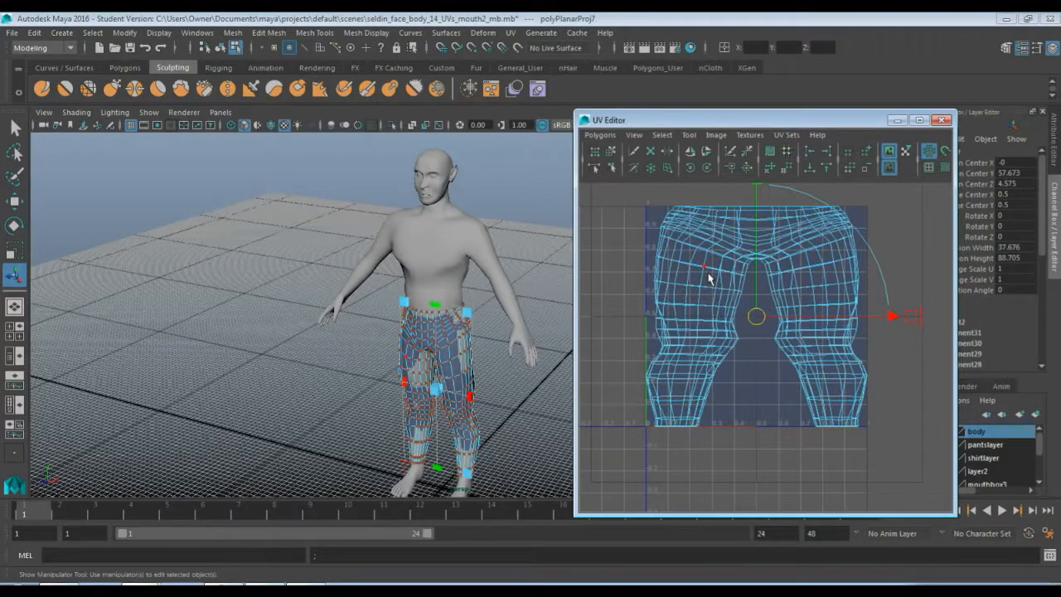
# Select seam edges along the pants' inner legs, crotch and ankles, and cut the UV edges along them
pyautogui.click(527, 248)
pyautogui.scroll(4, 502, 412)
pyautogui.keyDown('alt'); pyautogui.moveTo(502, 411); pyautogui.dragTo(492, 264, button='middle'); pyautogui.keyUp('alt')
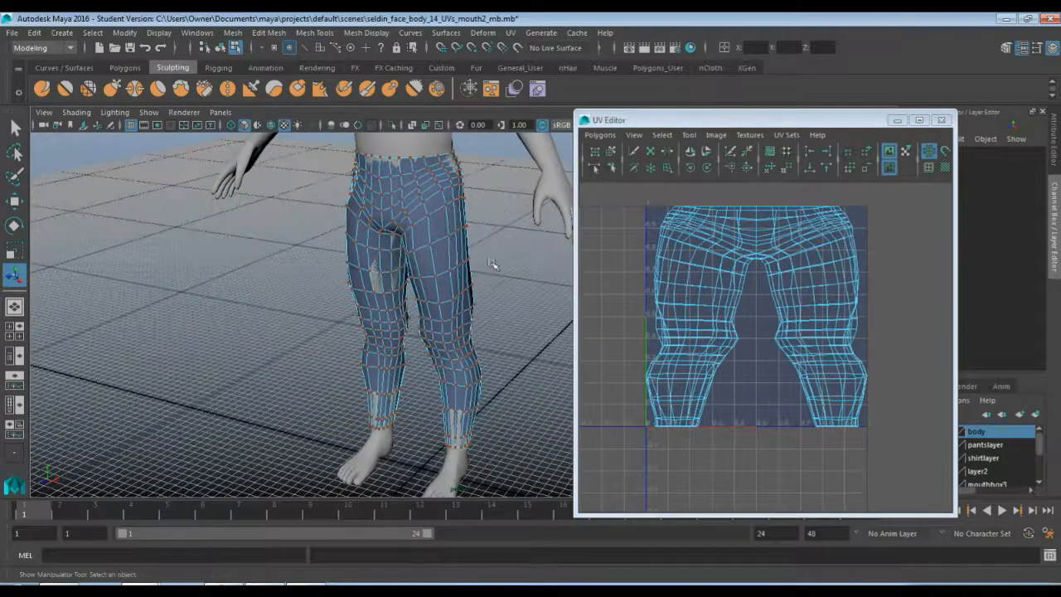
pyautogui.scroll(6, 492, 264)
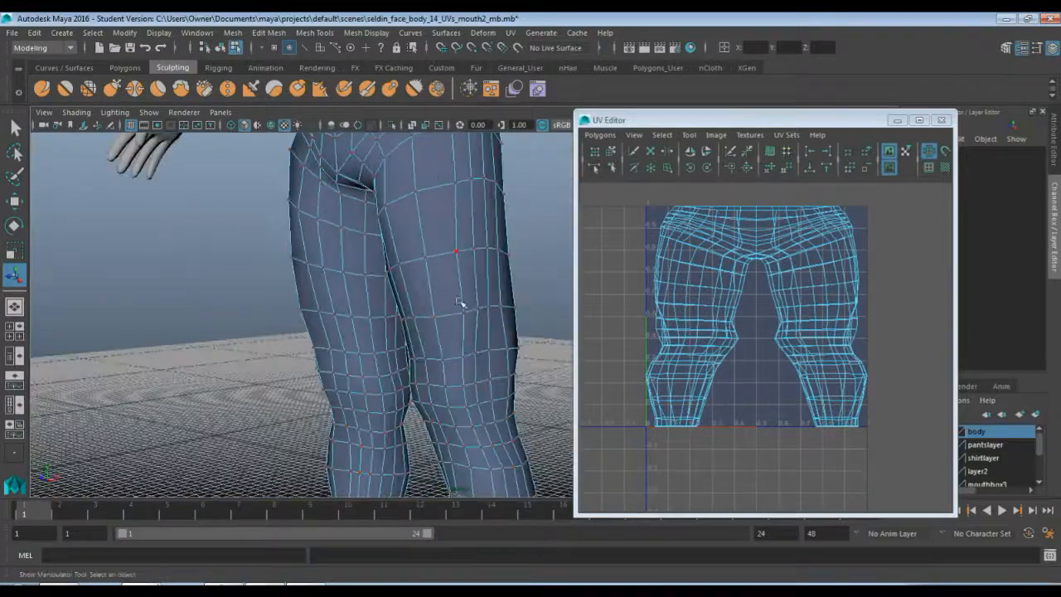
pyautogui.moveTo(464, 275); pyautogui.dragTo(462, 209, button='right')
pyautogui.click(474, 294)
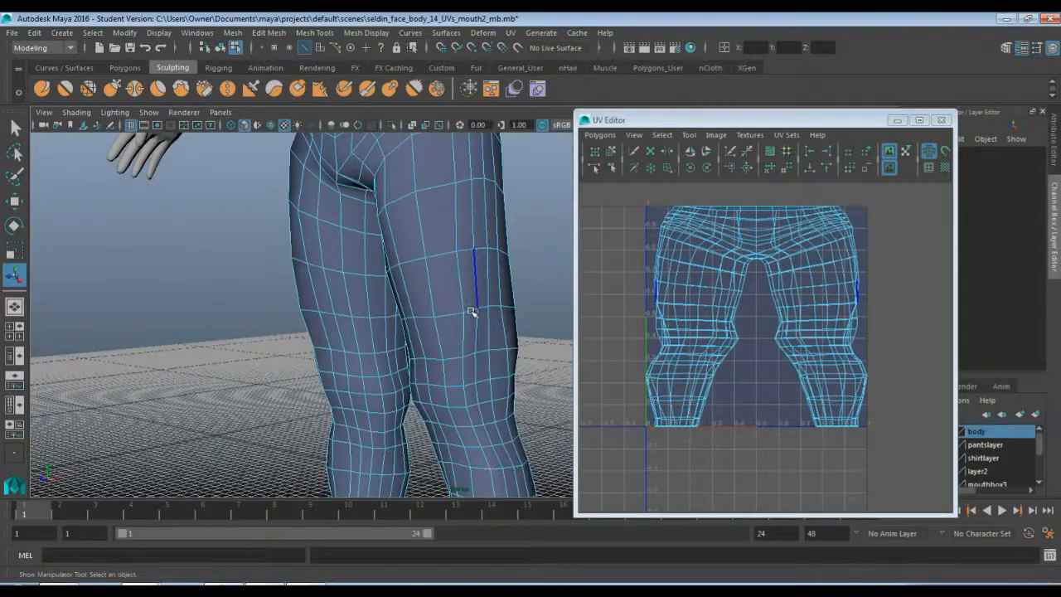
pyautogui.scroll(-5, 484, 318)
pyautogui.keyDown('alt'); pyautogui.moveTo(481, 318); pyautogui.dragTo(435, 329); pyautogui.keyUp('alt')
pyautogui.keyDown('alt'); pyautogui.moveTo(435, 329); pyautogui.dragTo(508, 341, button='middle'); pyautogui.keyUp('alt')
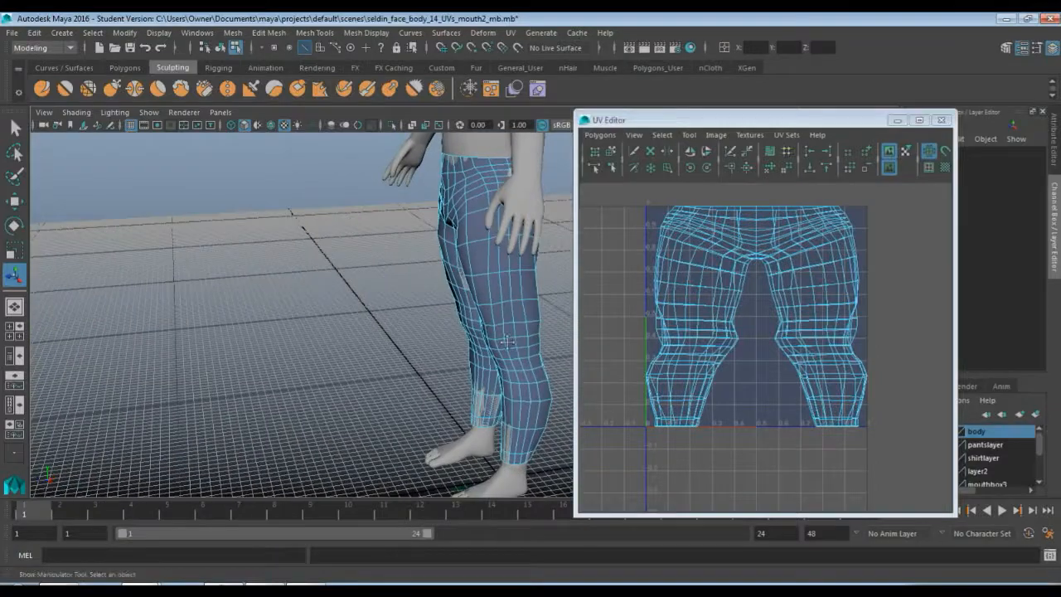
pyautogui.keyDown('alt'); pyautogui.moveTo(507, 342); pyautogui.dragTo(319, 278); pyautogui.keyUp('alt')
pyautogui.scroll(4, 402, 353)
pyautogui.click(378, 351)
pyautogui.keyDown('alt'); pyautogui.moveTo(319, 278); pyautogui.dragTo(289, 346, button='middle'); pyautogui.keyUp('alt')
pyautogui.keyDown('alt'); pyautogui.moveTo(267, 220); pyautogui.dragTo(215, 310, button='middle'); pyautogui.keyUp('alt')
pyautogui.keyDown('alt'); pyautogui.moveTo(215, 310); pyautogui.dragTo(211, 298); pyautogui.keyUp('alt')
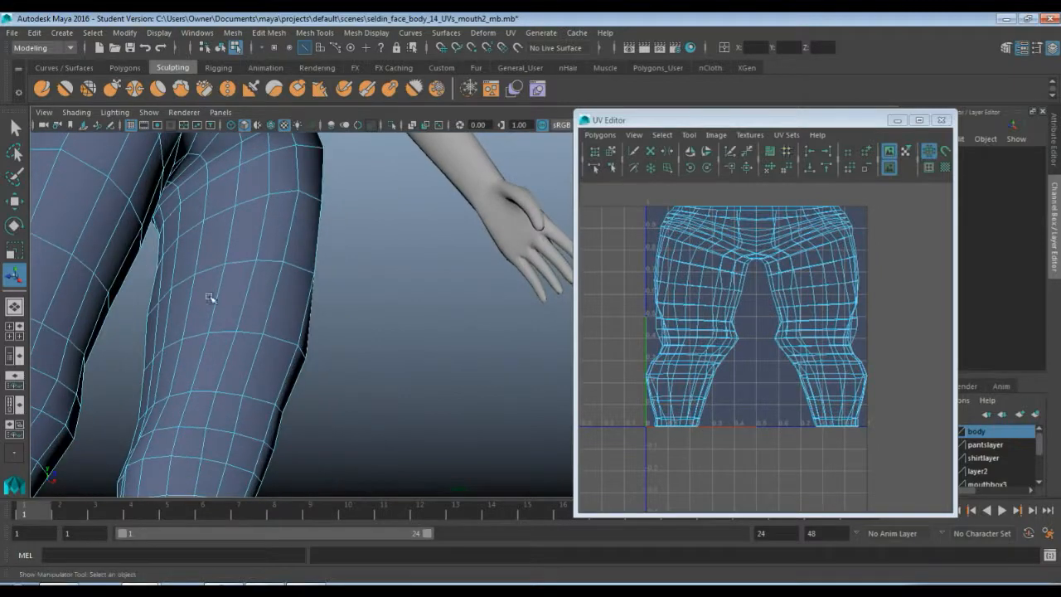
pyautogui.click(179, 211)
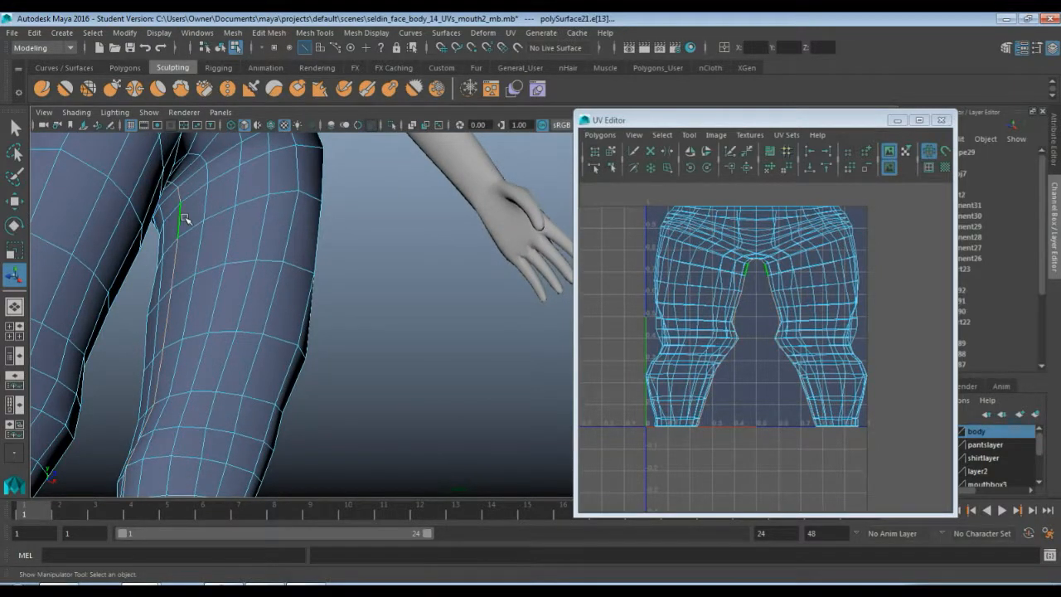
pyautogui.keyDown('alt'); pyautogui.moveTo(372, 308); pyautogui.dragTo(285, 404); pyautogui.keyUp('alt')
pyautogui.keyDown('alt'); pyautogui.moveTo(285, 405); pyautogui.dragTo(371, 283, button='middle'); pyautogui.keyUp('alt')
pyautogui.keyDown('alt'); pyautogui.moveTo(372, 282); pyautogui.dragTo(227, 315); pyautogui.keyUp('alt')
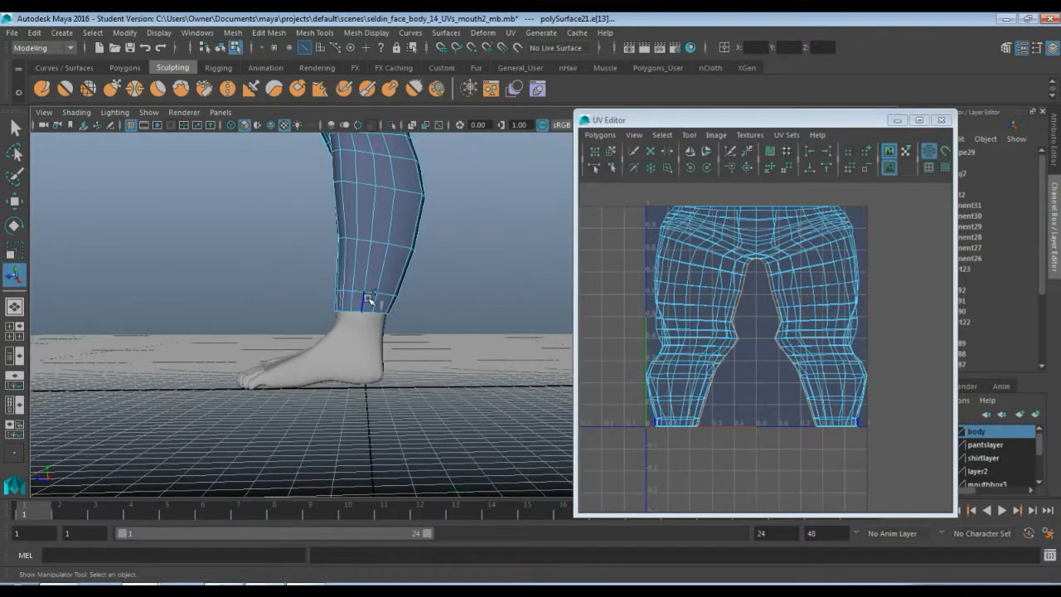
pyautogui.keyDown('shift'); pyautogui.doubleClick(369, 299); pyautogui.keyUp('shift')
pyautogui.keyDown('alt'); pyautogui.moveTo(308, 199); pyautogui.dragTo(327, 322, button='middle'); pyautogui.keyUp('alt')
pyautogui.keyDown('alt'); pyautogui.moveTo(327, 322); pyautogui.dragTo(519, 321); pyautogui.keyUp('alt')
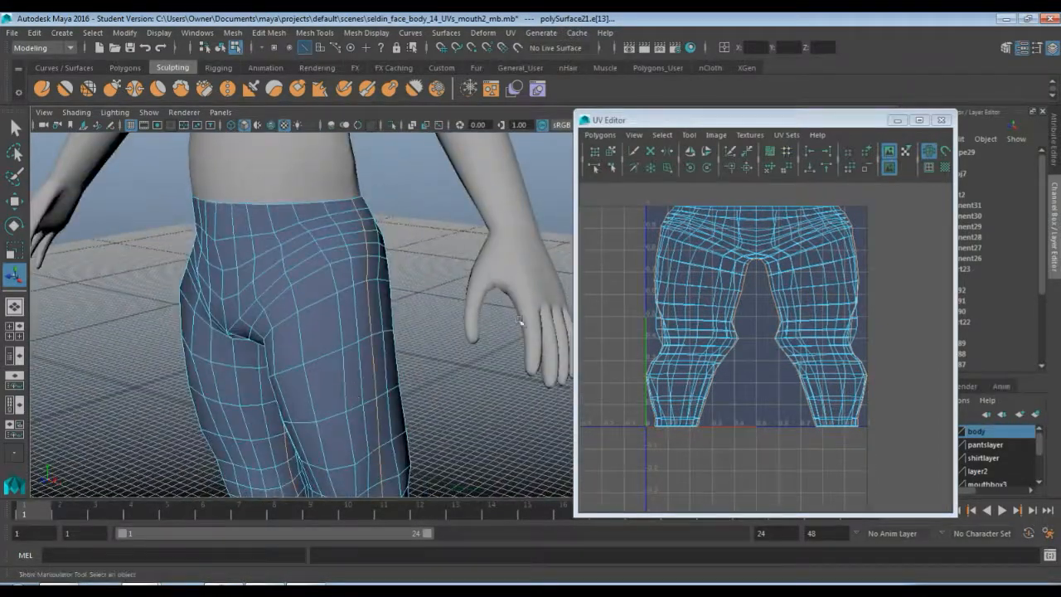
pyautogui.click(600, 135)
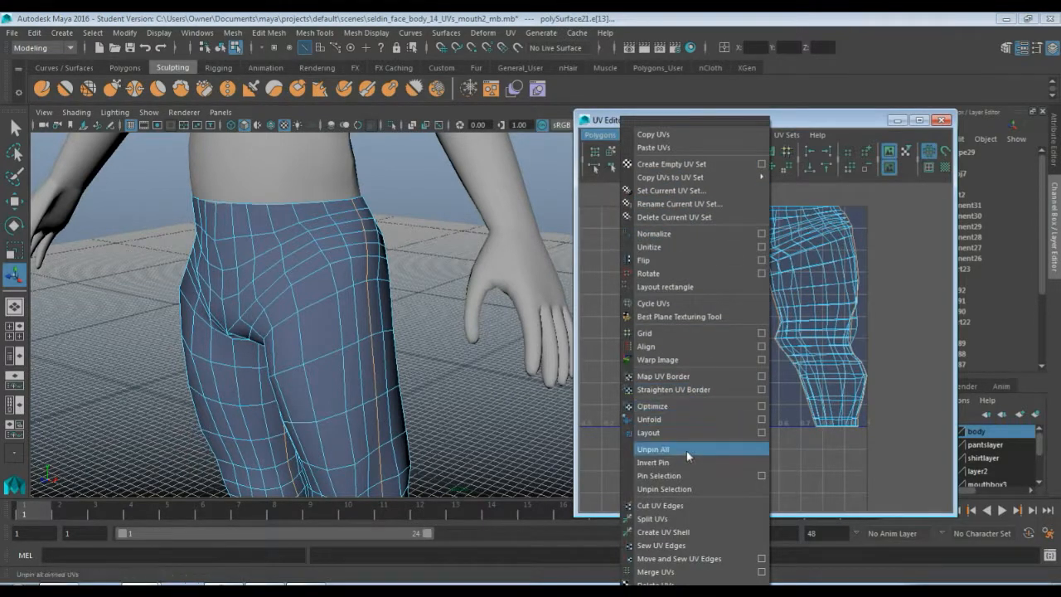
pyautogui.click(689, 505)
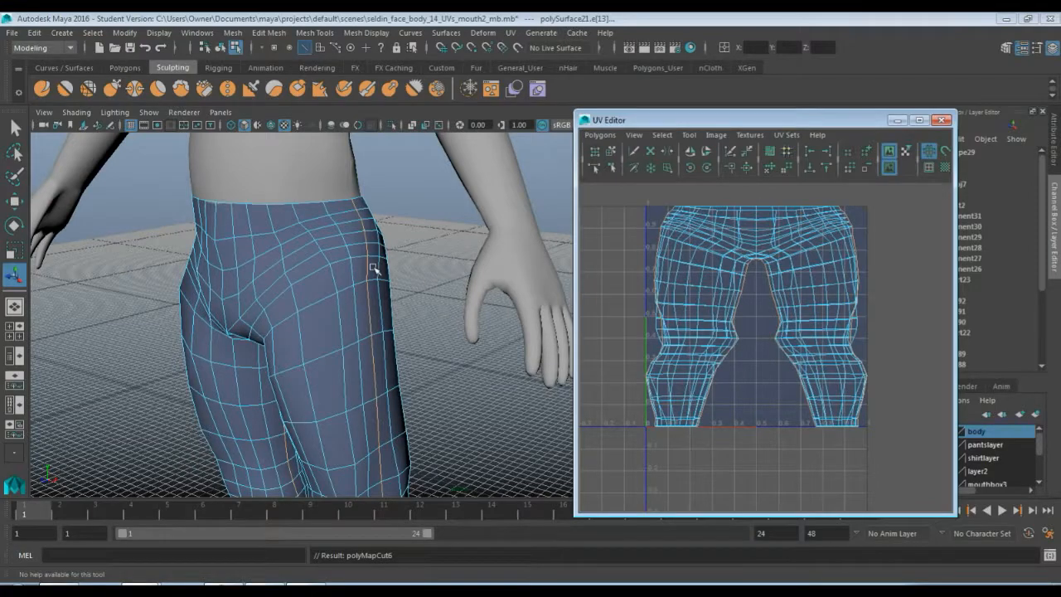
# Select one pants UV shell and move it to the left, separating it from the other shell
pyautogui.moveTo(276, 268)
pyautogui.keyDown('alt'); pyautogui.mouseDown()
pyautogui.moveTo(445, 268)
pyautogui.moveTo(277, 282)
pyautogui.mouseUp(); pyautogui.keyUp('alt')
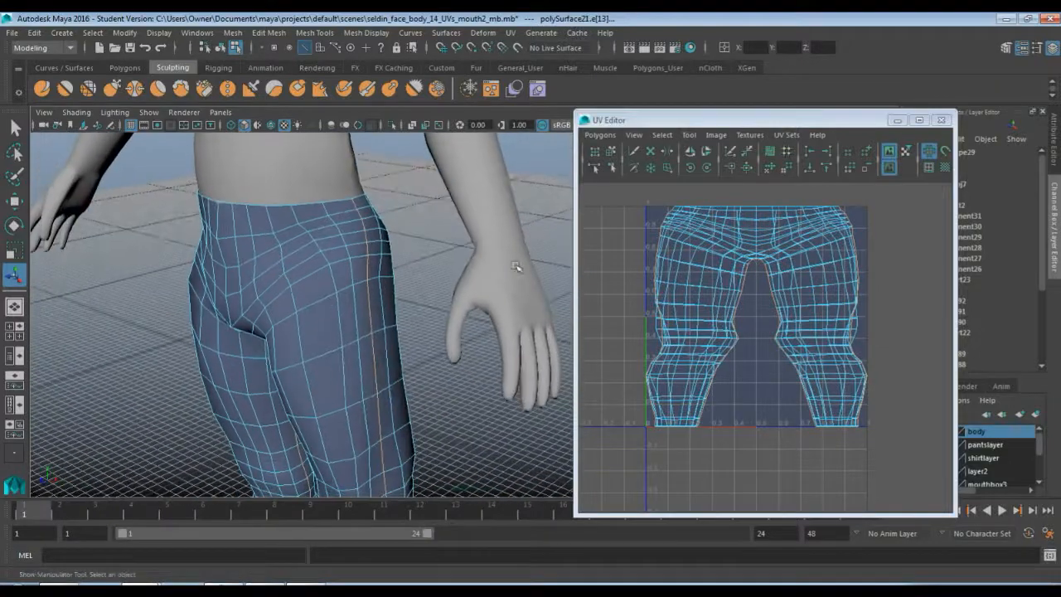
pyautogui.moveTo(722, 235); pyautogui.dragTo(757, 236, button='right')
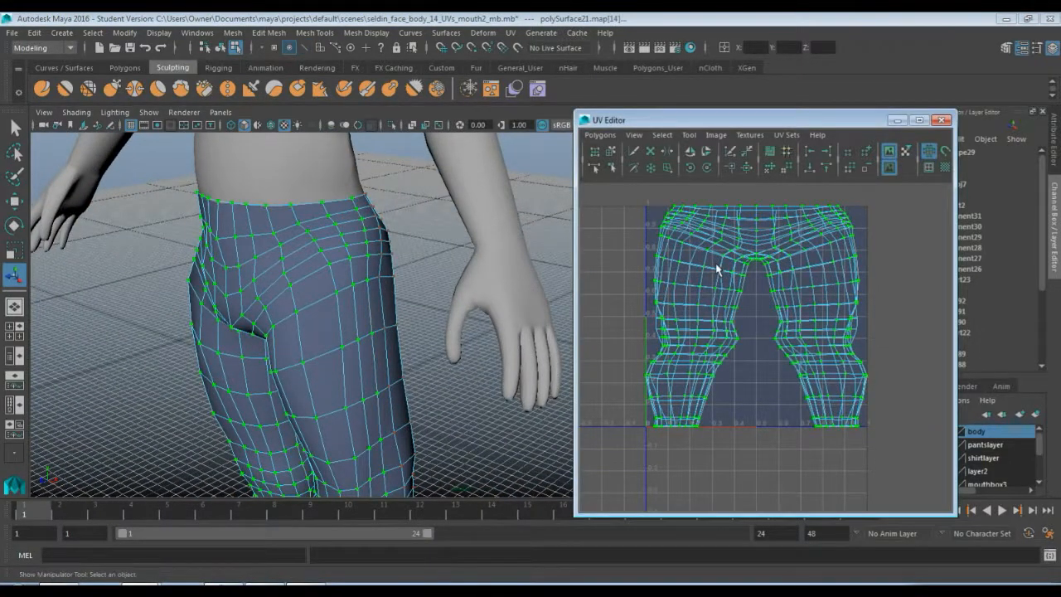
pyautogui.scroll(-3, 717, 264)
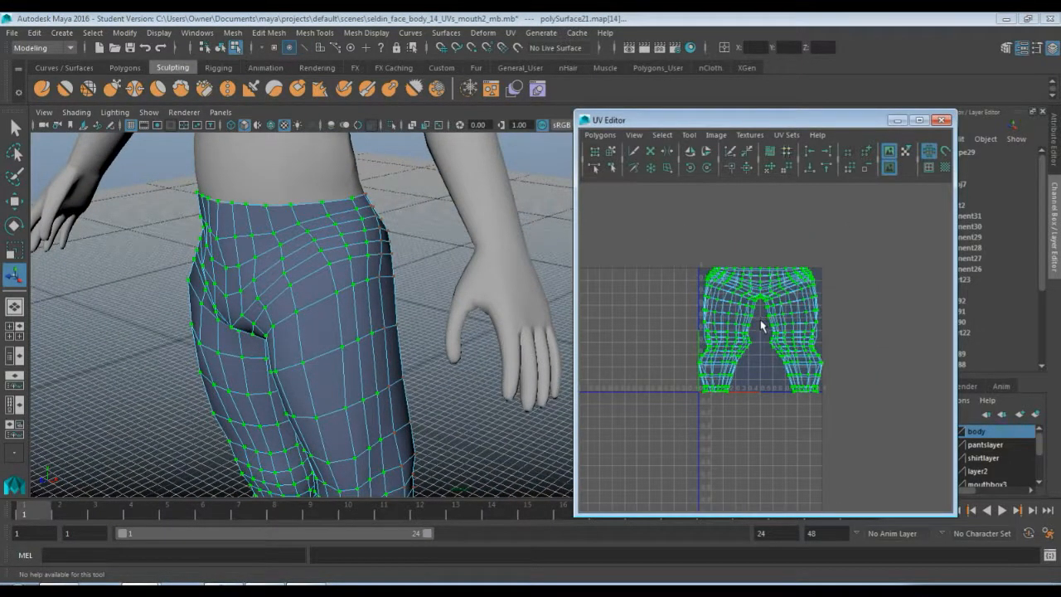
pyautogui.press('w')
pyautogui.moveTo(760, 330); pyautogui.dragTo(620, 332)
pyautogui.scroll(-2, 670, 326)
# Unfold the left pants UV shell with the Smooth UV Tool
pyautogui.click(688, 135)
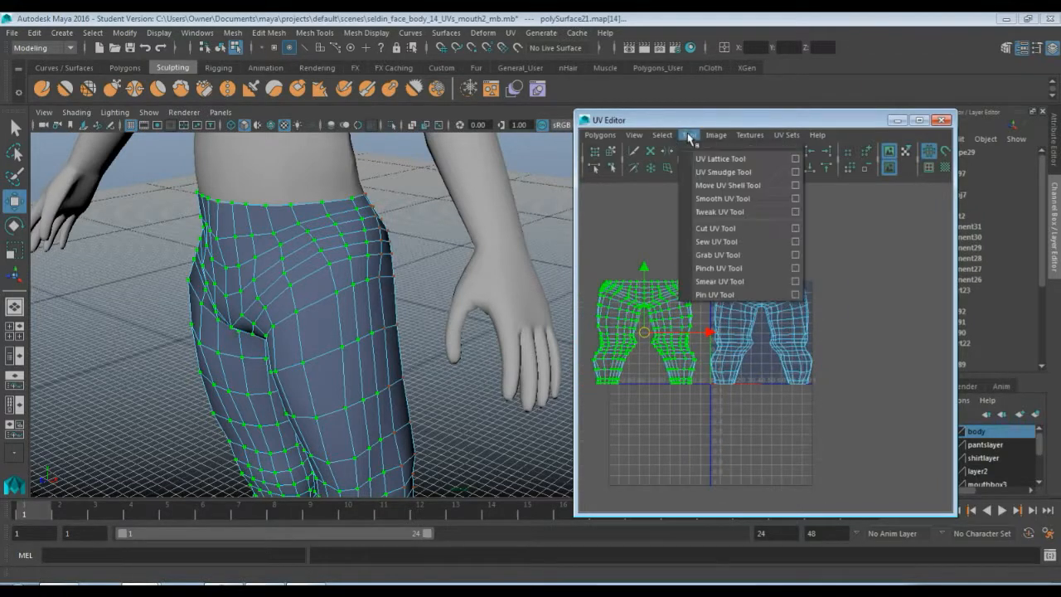
pyautogui.click(728, 199)
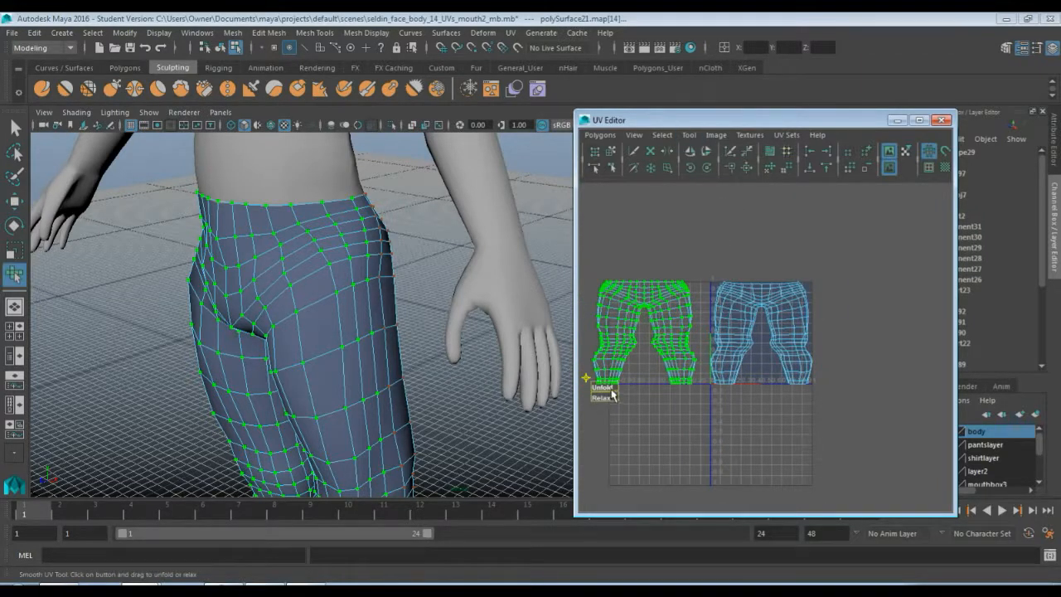
pyautogui.moveTo(610, 389); pyautogui.dragTo(695, 385)
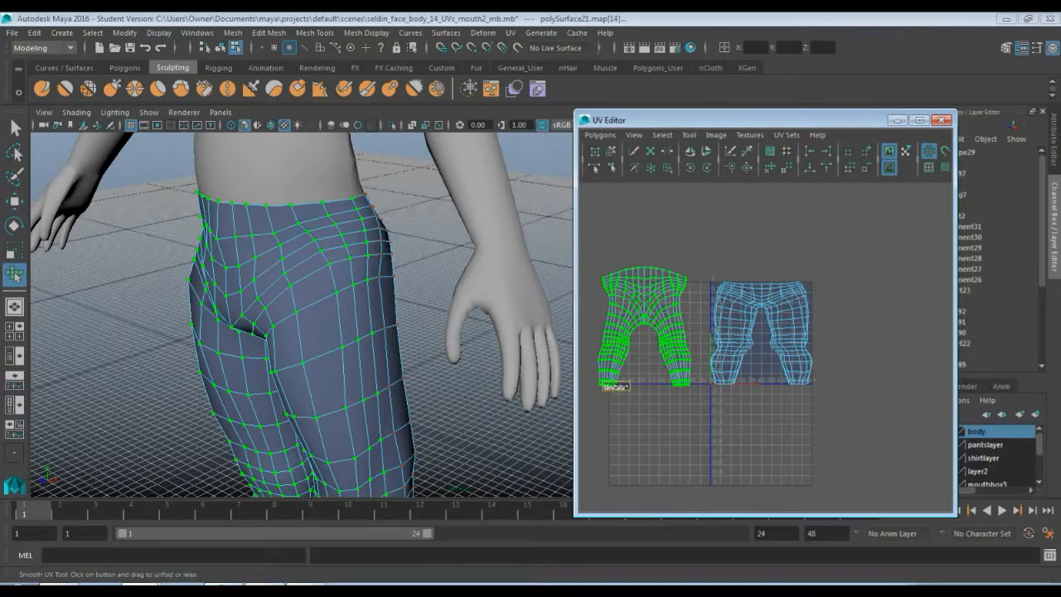
pyautogui.moveTo(615, 386); pyautogui.dragTo(688, 386)
pyautogui.click(686, 448)
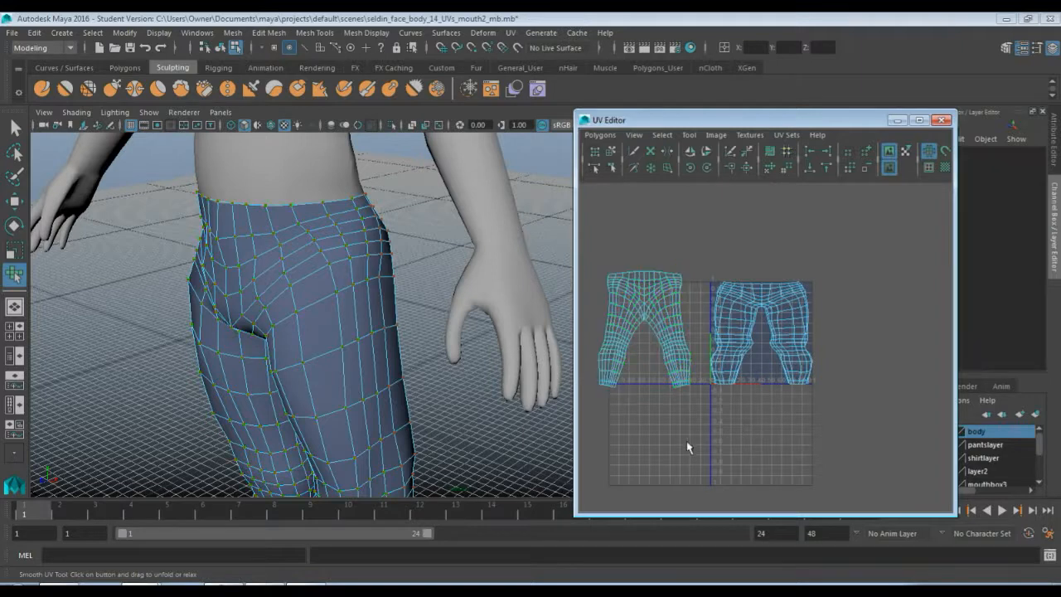
# Select the right pants UV shell and flip it
pyautogui.click(756, 298)
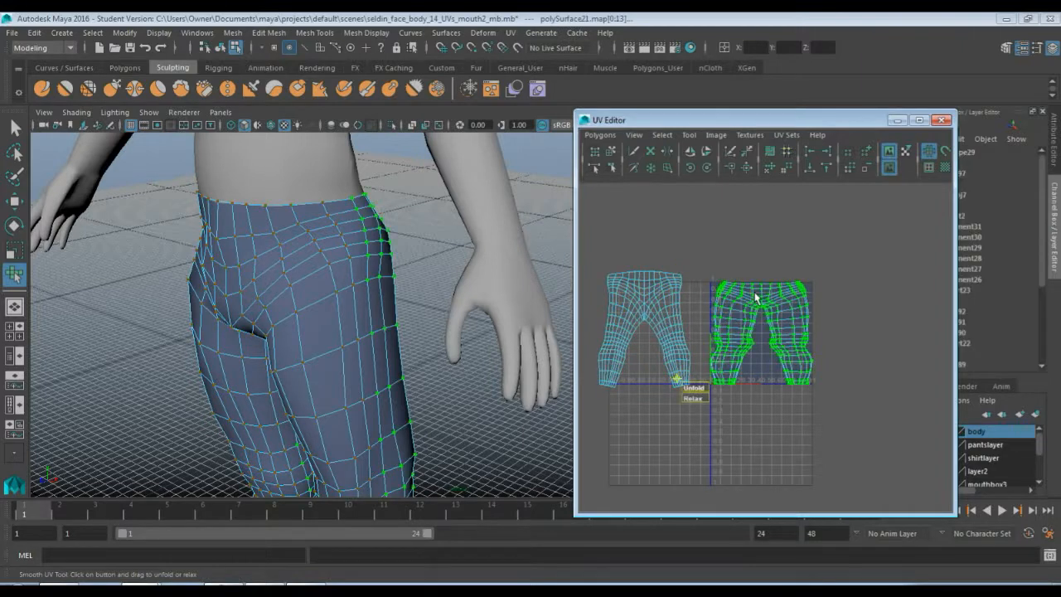
pyautogui.moveTo(694, 388); pyautogui.dragTo(652, 383)
pyautogui.click(706, 151)
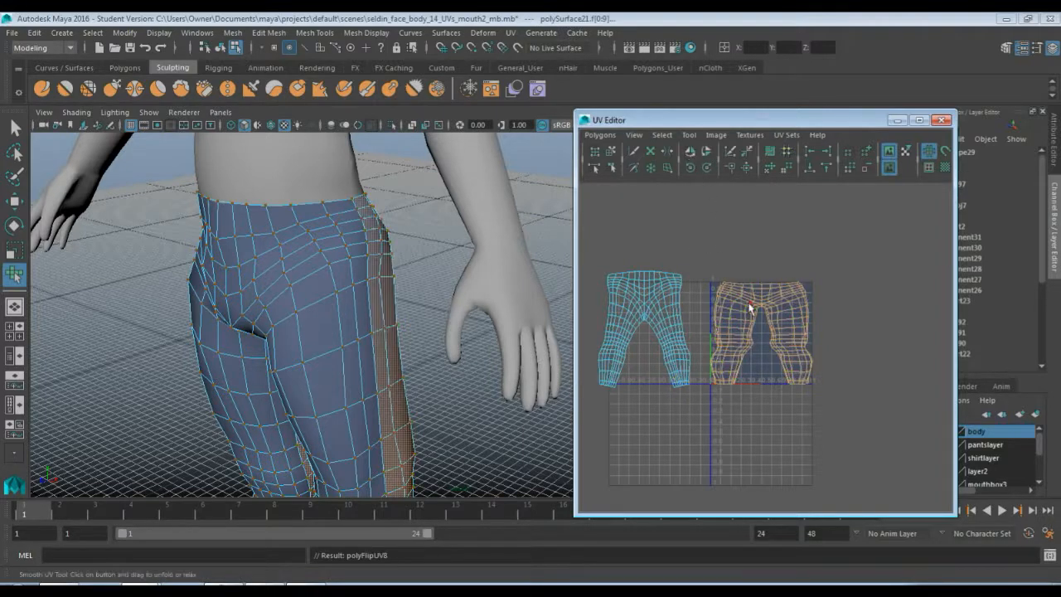
pyautogui.moveTo(737, 309)
pyautogui.mouseDown(button='right')
pyautogui.moveTo(793, 303)
pyautogui.moveTo(741, 315)
pyautogui.mouseUp(button='right')
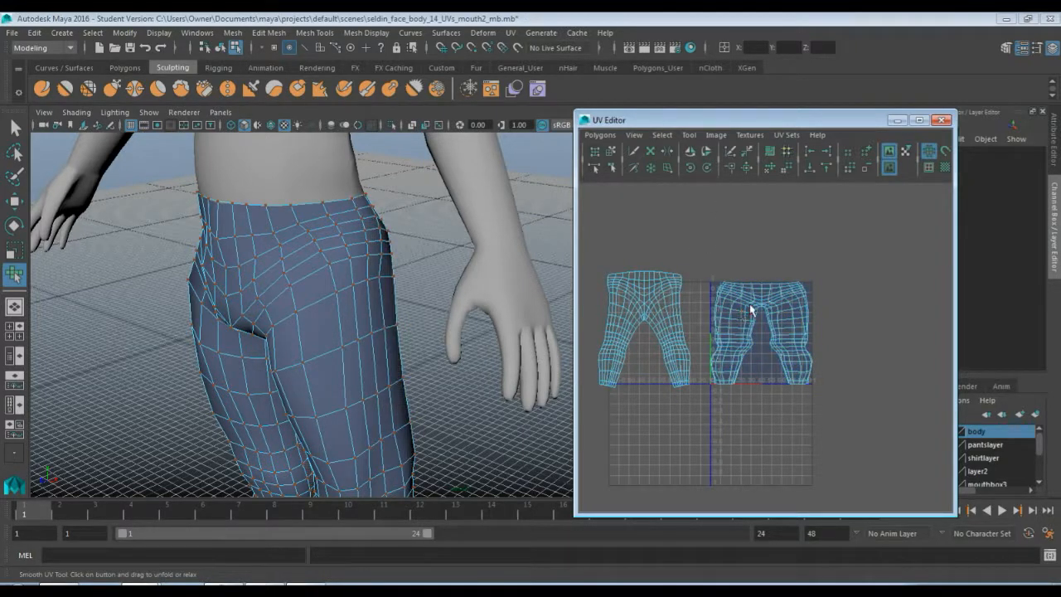
# Unfold the flipped right pants shell with the Smooth UV Tool, then deselect it
pyautogui.click(750, 309)
pyautogui.moveTo(696, 387); pyautogui.dragTo(910, 371)
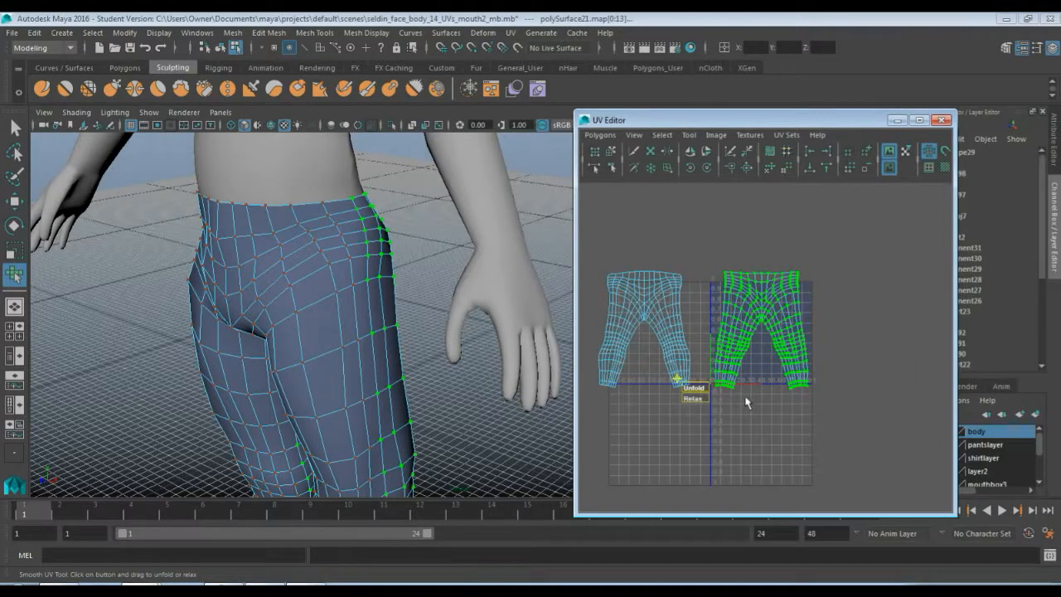
pyautogui.moveTo(696, 387); pyautogui.dragTo(744, 386)
pyautogui.moveTo(815, 380); pyautogui.dragTo(813, 380)
pyautogui.press('q')
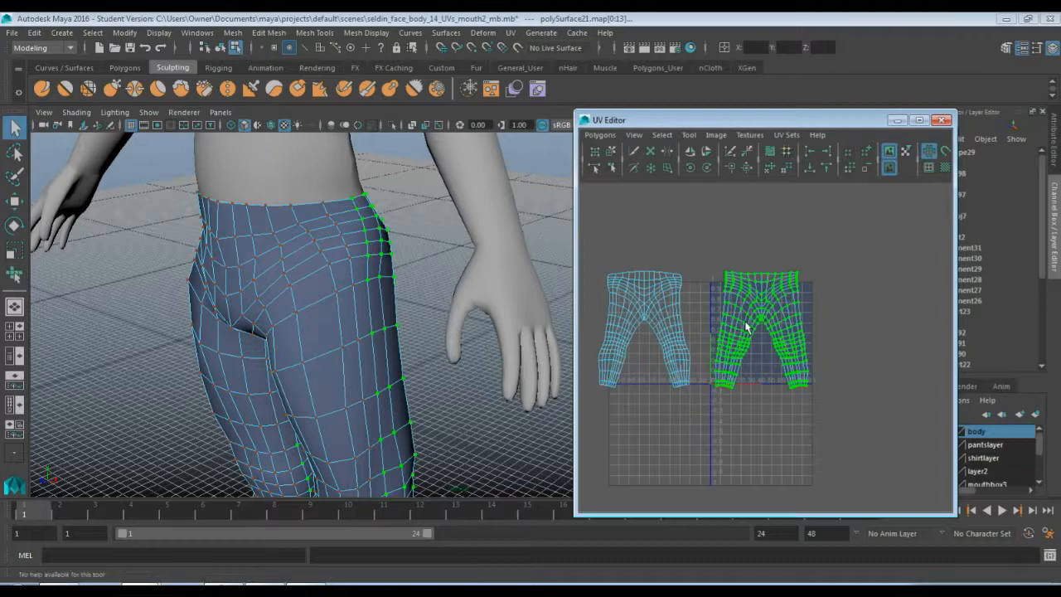
pyautogui.click(718, 489)
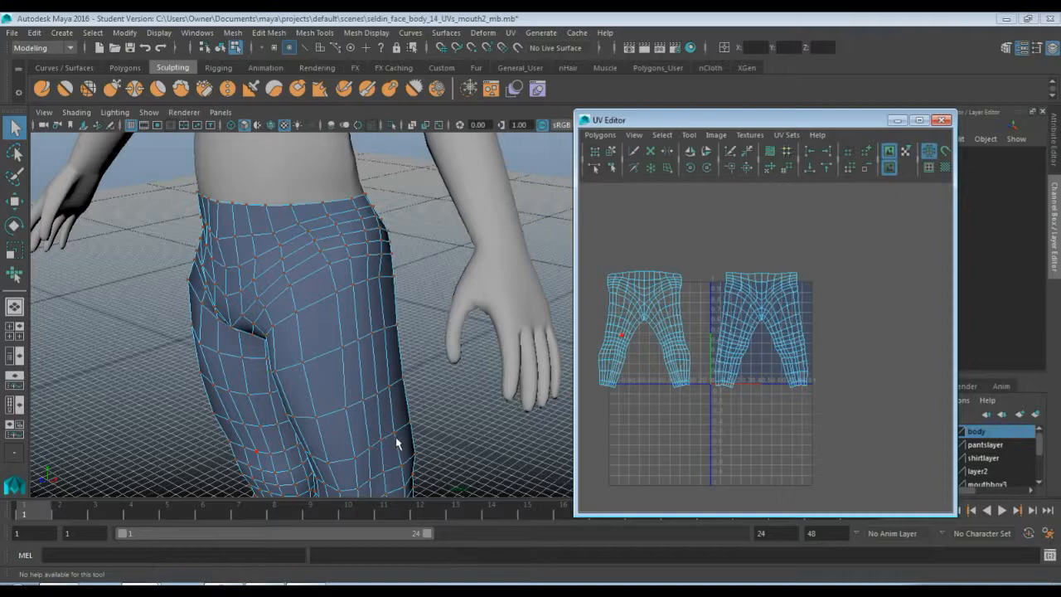
# Select both pants shells, scale them down and move them into the 0–1 UV square
pyautogui.scroll(-6, 390, 416)
pyautogui.scroll(7, 391, 416)
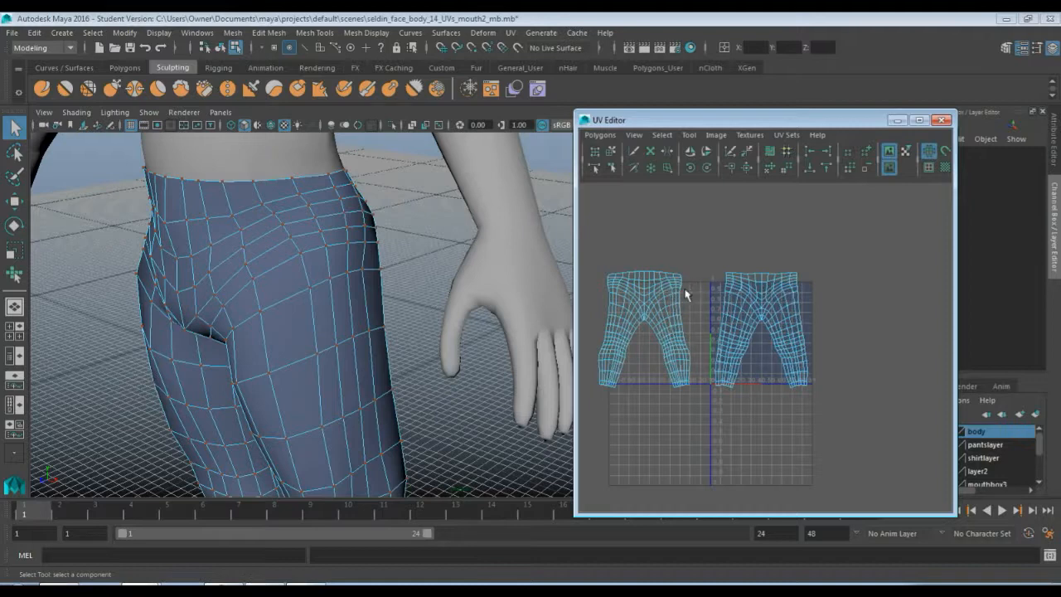
pyautogui.doubleClick(779, 283)
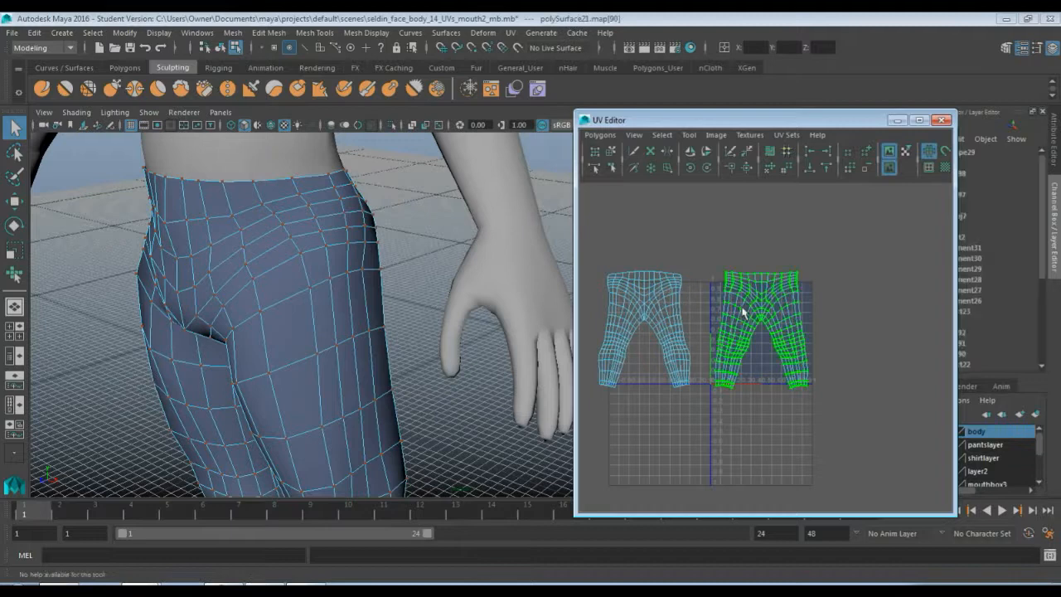
pyautogui.keyDown('shift'); pyautogui.doubleClick(657, 309); pyautogui.keyUp('shift')
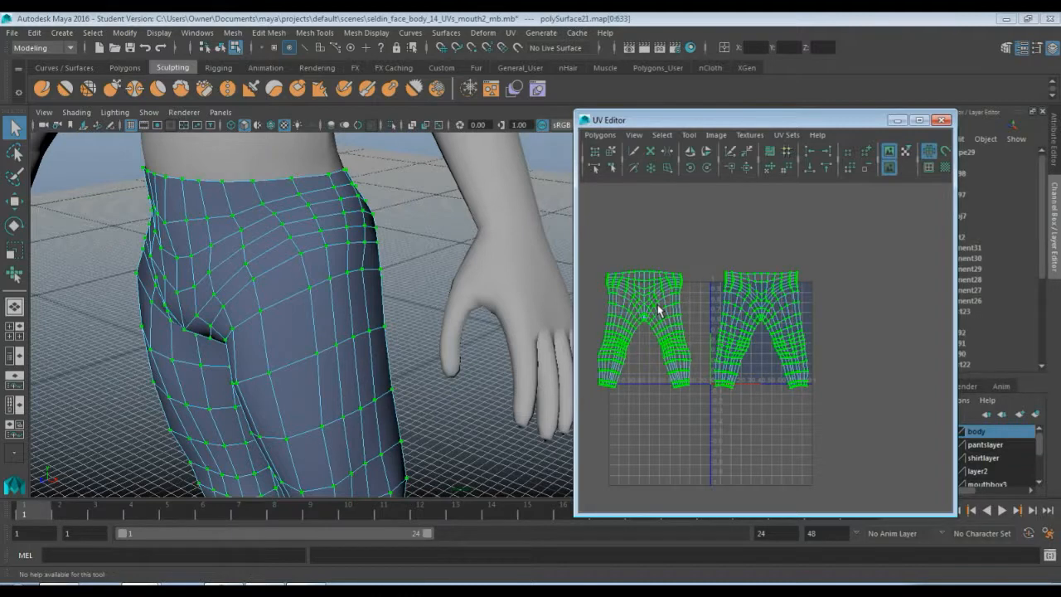
pyautogui.press('r')
pyautogui.moveTo(704, 330); pyautogui.dragTo(678, 331)
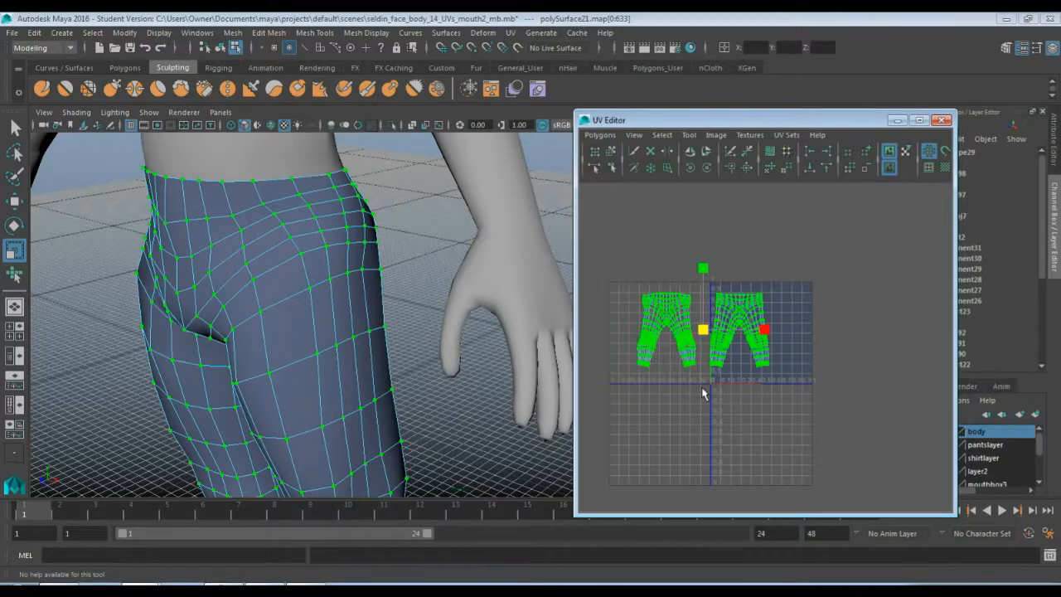
pyautogui.scroll(3, 703, 394)
pyautogui.keyDown('alt'); pyautogui.moveTo(744, 399); pyautogui.dragTo(774, 419, button='middle'); pyautogui.keyUp('alt')
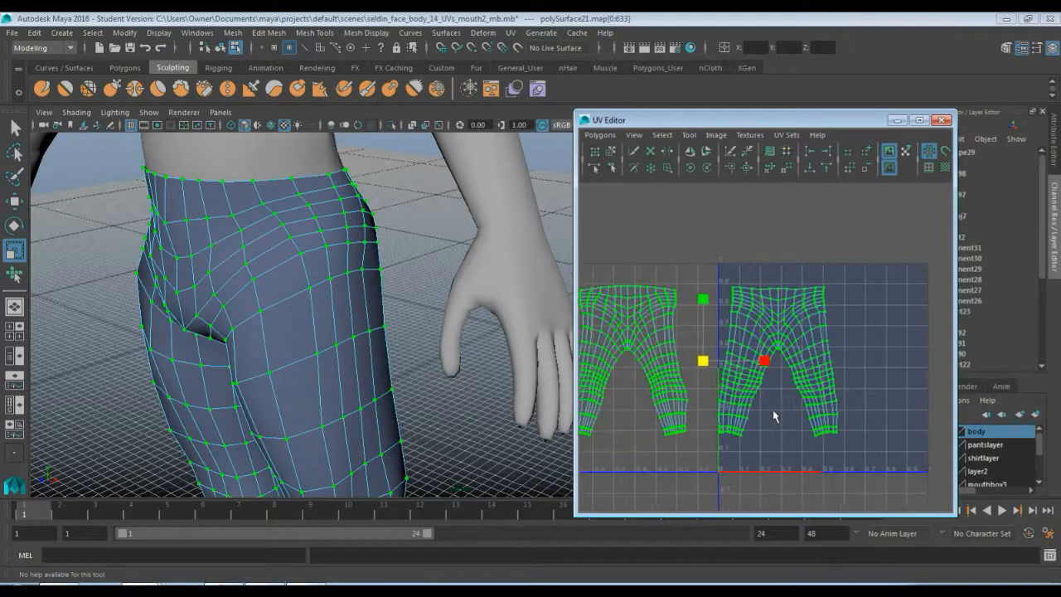
pyautogui.press('w')
pyautogui.moveTo(727, 359); pyautogui.dragTo(862, 346)
pyautogui.scroll(-1, 812, 390)
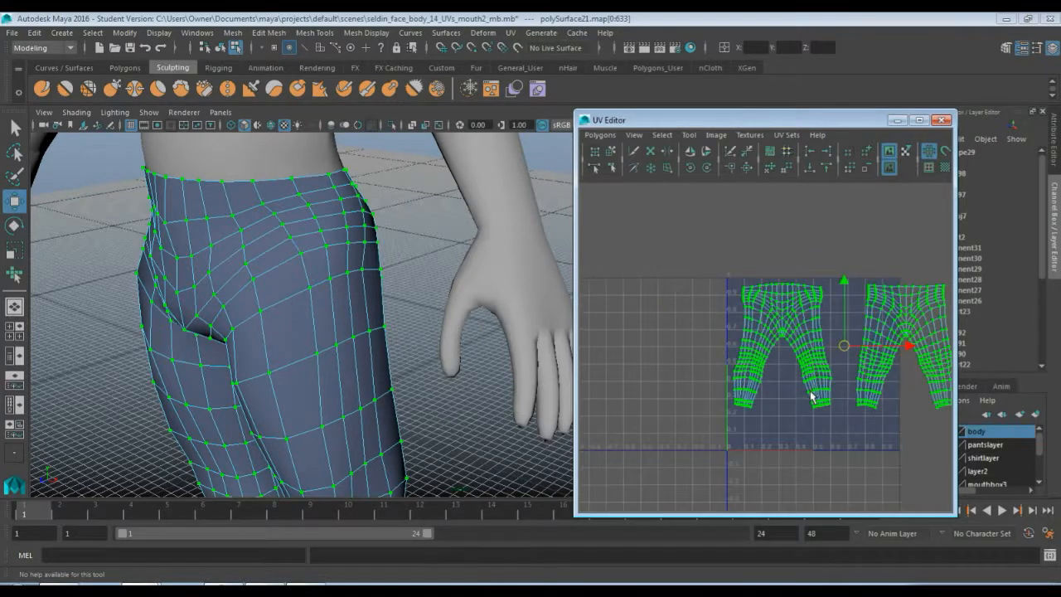
pyautogui.keyDown('alt'); pyautogui.moveTo(831, 347); pyautogui.dragTo(777, 361, button='middle'); pyautogui.keyUp('alt')
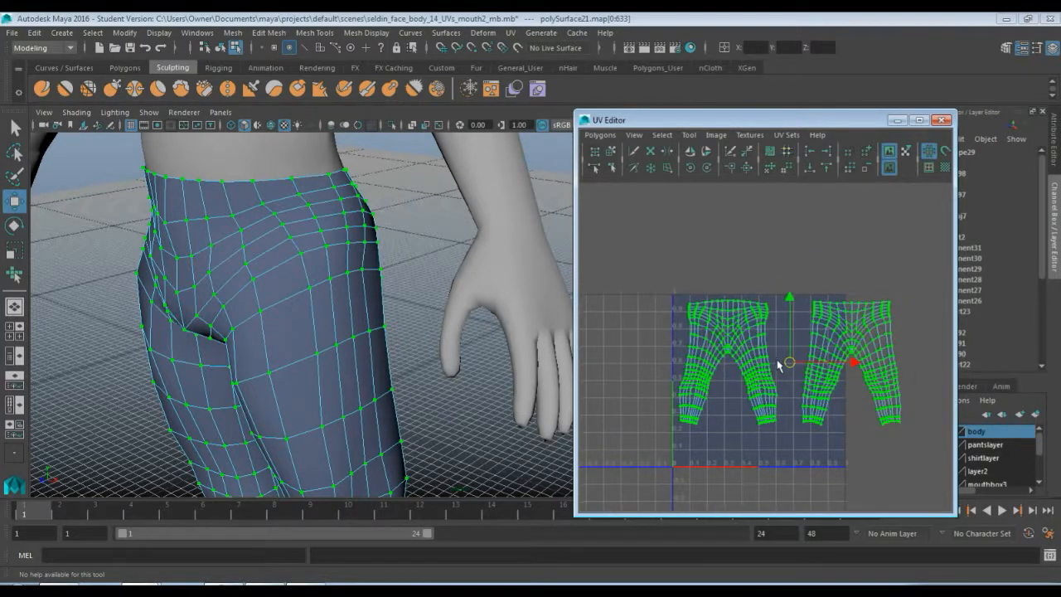
# Rotate the right pants shell upside down in -45° steps and move it to the lower right of the square
pyautogui.click(836, 342)
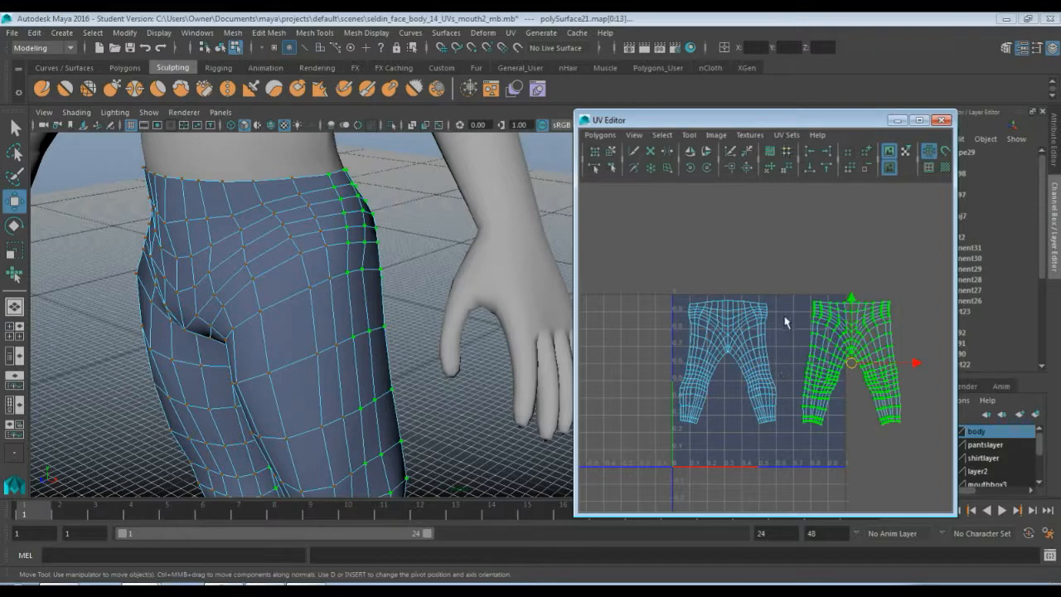
pyautogui.click(706, 167)
pyautogui.click(706, 167)
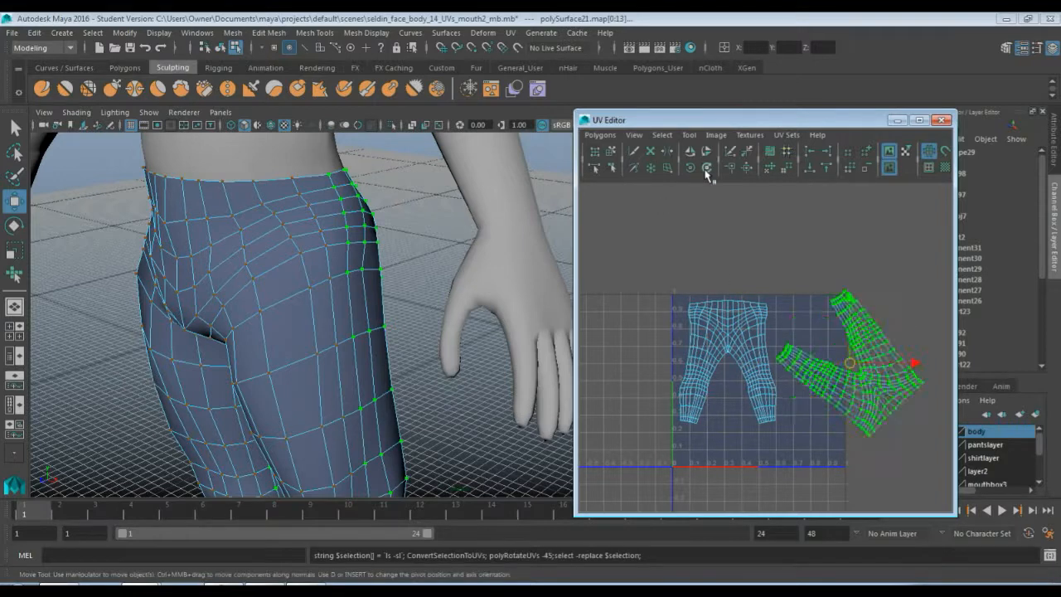
pyautogui.click(706, 168)
pyautogui.moveTo(848, 368); pyautogui.dragTo(792, 398)
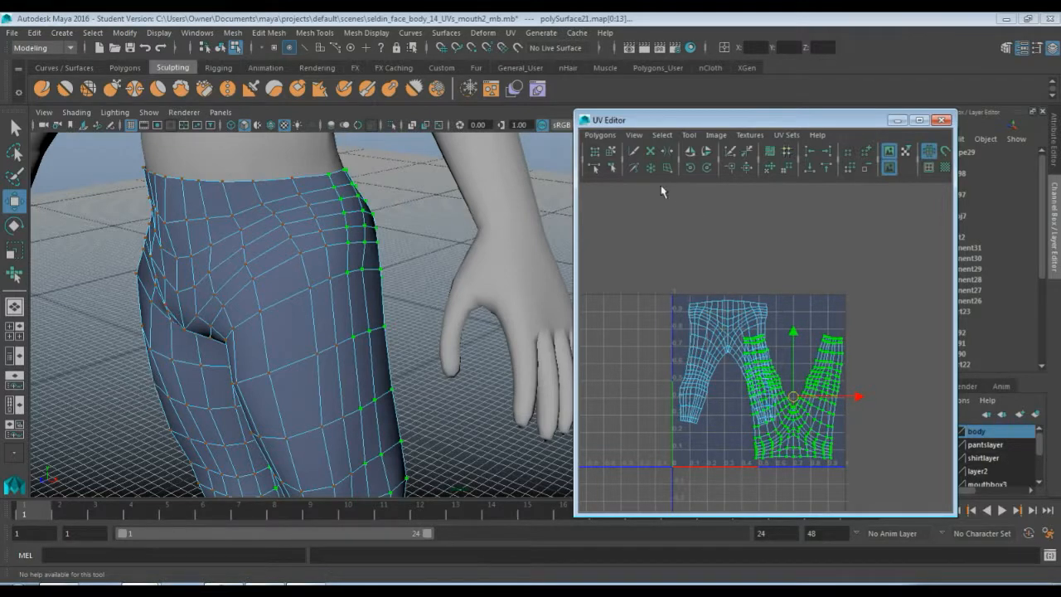
pyautogui.moveTo(792, 397)
pyautogui.mouseDown()
pyautogui.moveTo(764, 432)
pyautogui.moveTo(794, 400)
pyautogui.mouseUp()
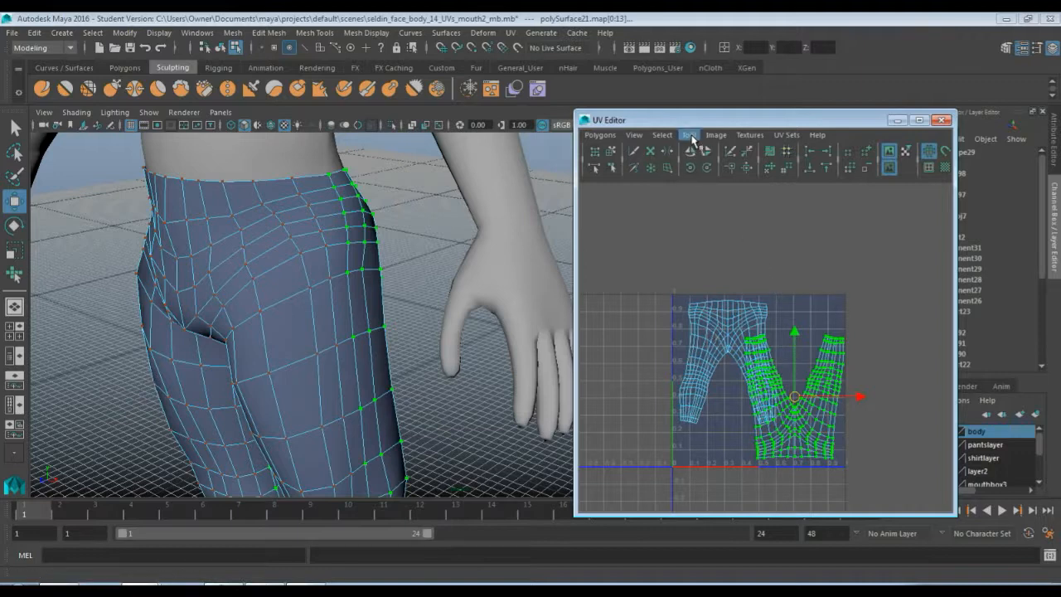
# Scale both pants shells slightly and reposition each shell within the UV square
pyautogui.moveTo(651, 263); pyautogui.dragTo(880, 479)
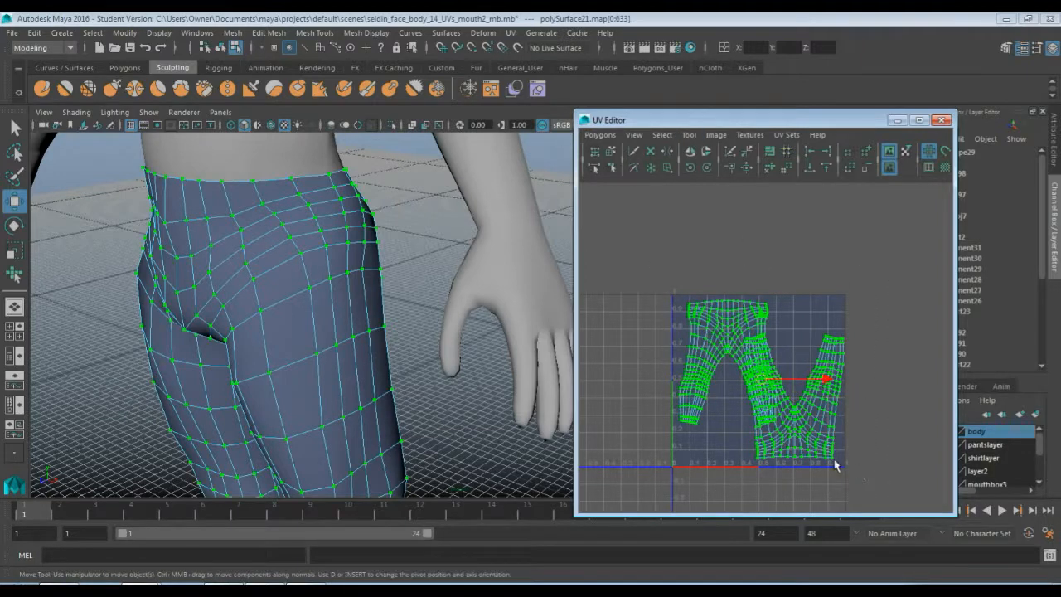
pyautogui.press('r')
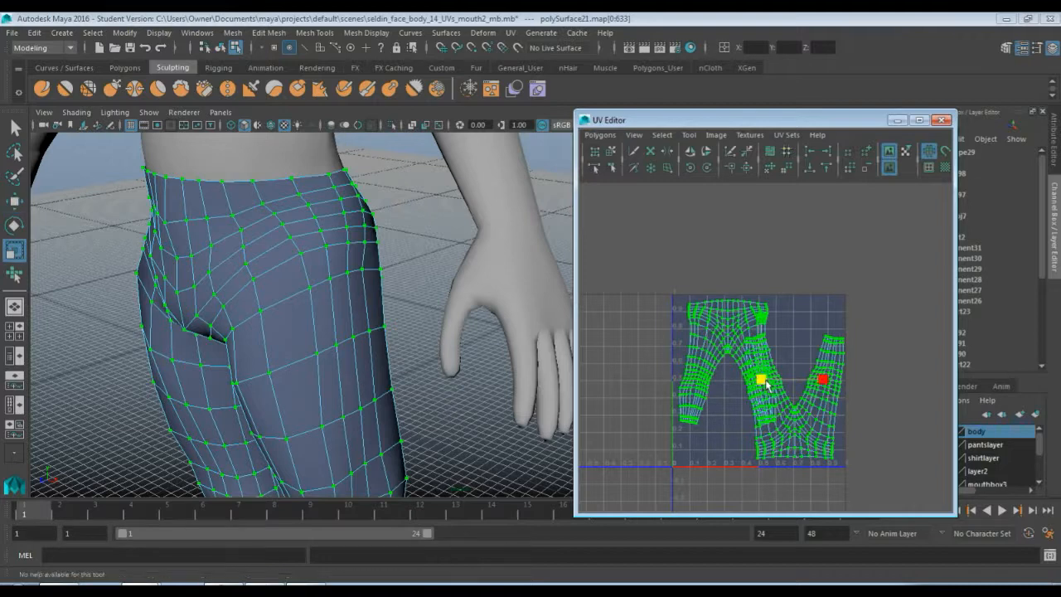
pyautogui.moveTo(763, 383); pyautogui.dragTo(760, 381)
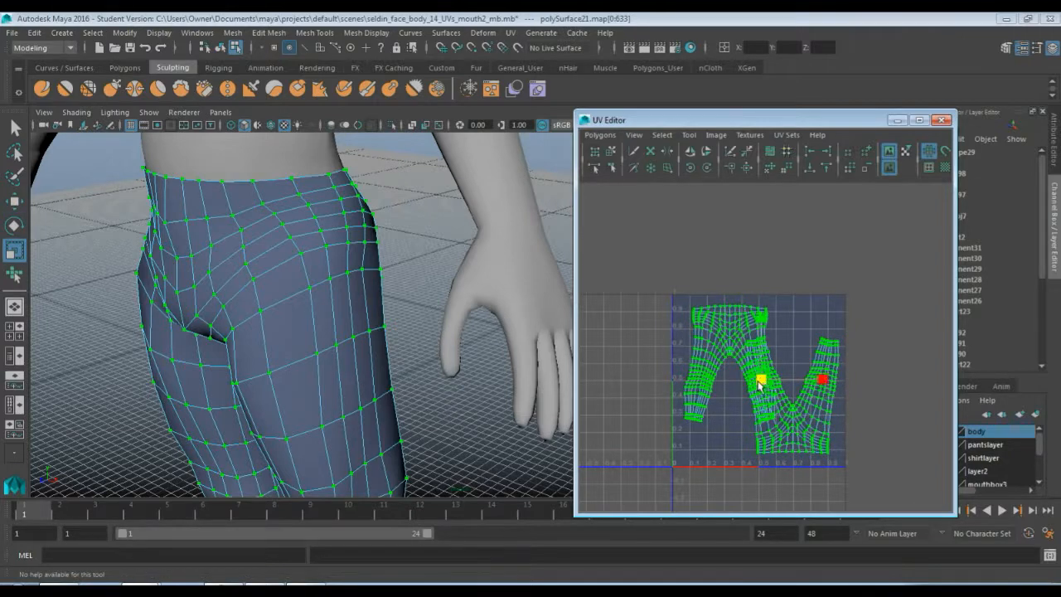
pyautogui.press('w')
pyautogui.doubleClick(729, 352)
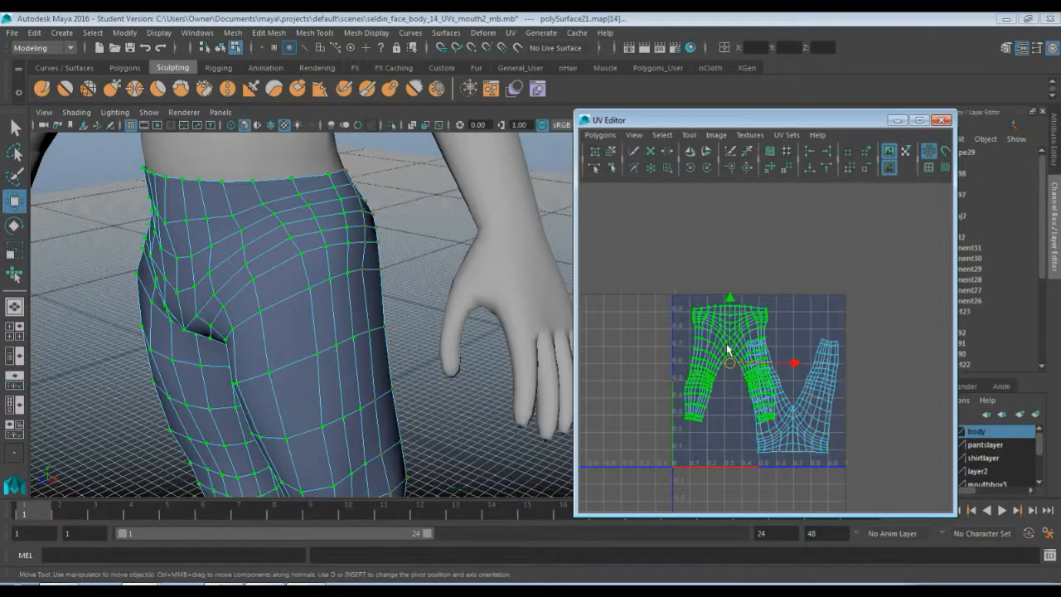
pyautogui.moveTo(725, 361); pyautogui.dragTo(721, 354)
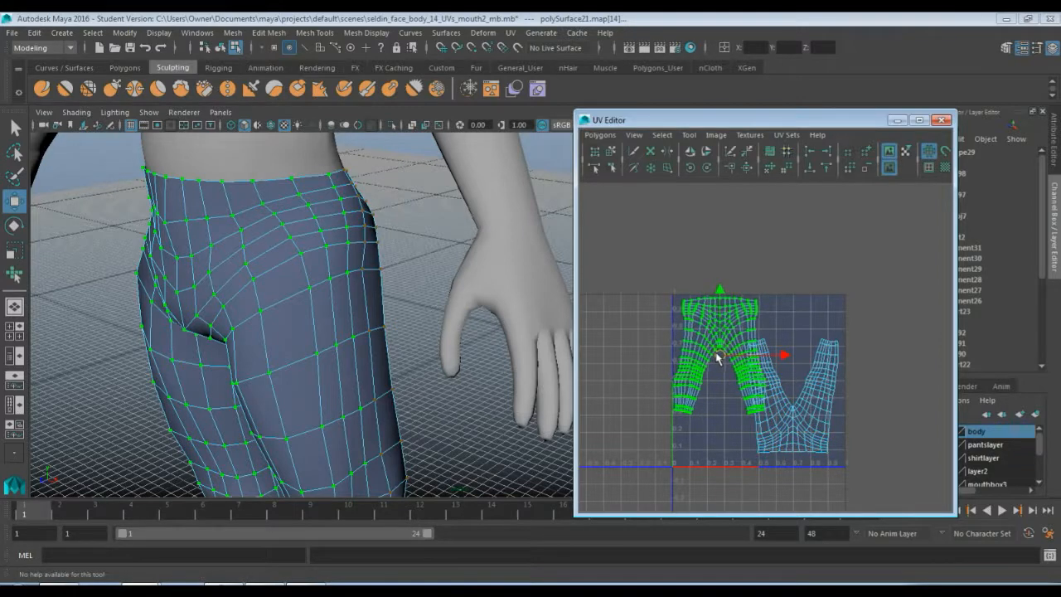
pyautogui.click(779, 413)
pyautogui.doubleClick(783, 416)
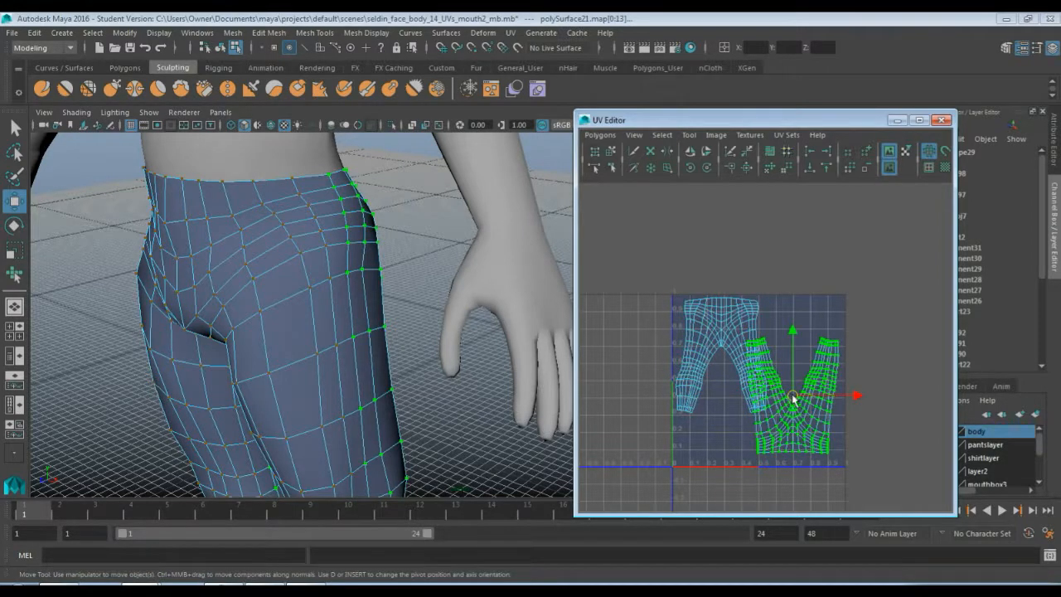
pyautogui.moveTo(795, 396)
pyautogui.mouseDown()
pyautogui.moveTo(805, 407)
pyautogui.moveTo(756, 425)
pyautogui.moveTo(803, 408)
pyautogui.moveTo(758, 425)
pyautogui.moveTo(777, 406)
pyautogui.moveTo(799, 409)
pyautogui.mouseUp()
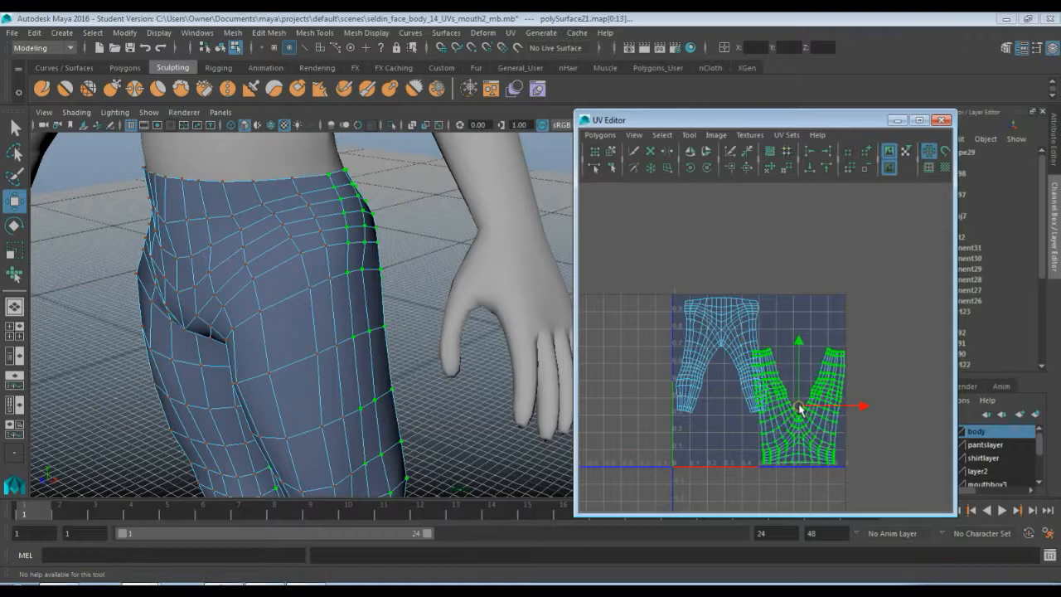
# Scale both pants shells down further and nudge each one so they sit apart inside the square
pyautogui.moveTo(666, 271); pyautogui.dragTo(874, 486)
pyautogui.press('r')
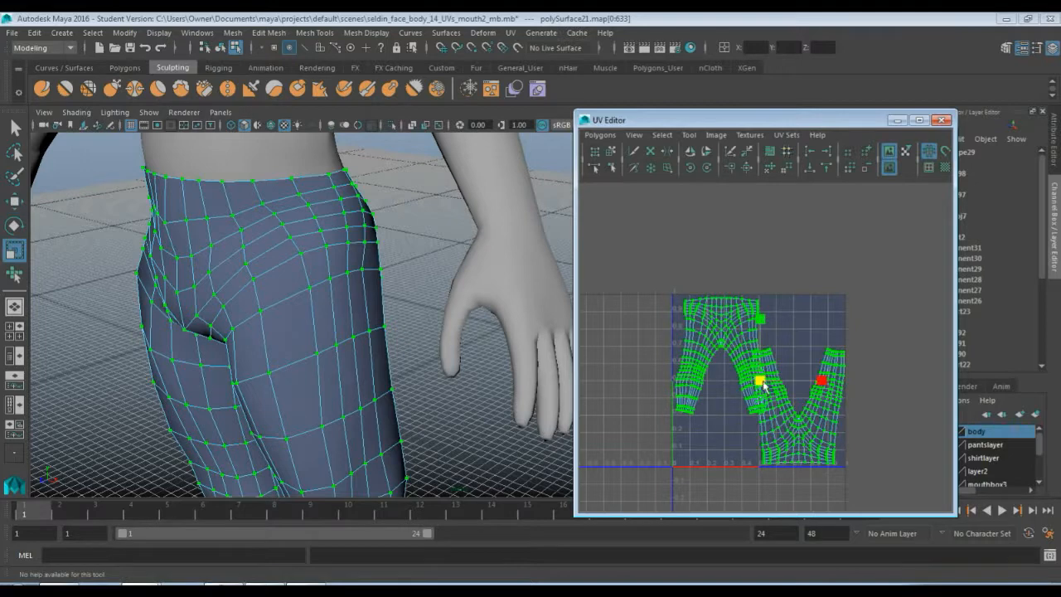
pyautogui.moveTo(758, 380); pyautogui.dragTo(713, 354)
pyautogui.press('w')
pyautogui.click(729, 349)
pyautogui.click(779, 404)
pyautogui.click(779, 404)
pyautogui.moveTo(793, 408); pyautogui.dragTo(801, 415)
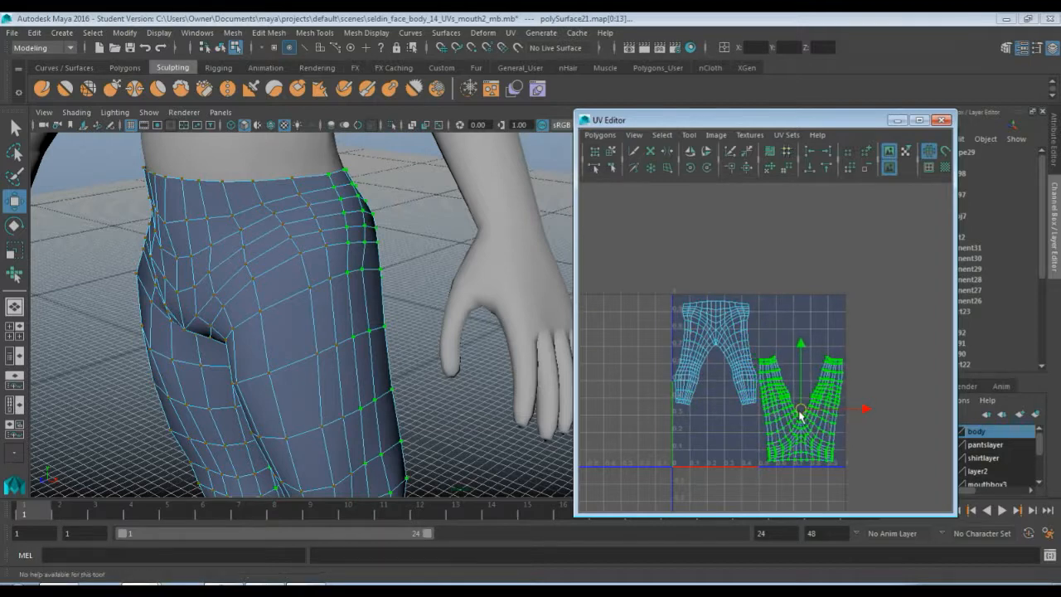
pyautogui.click(726, 356)
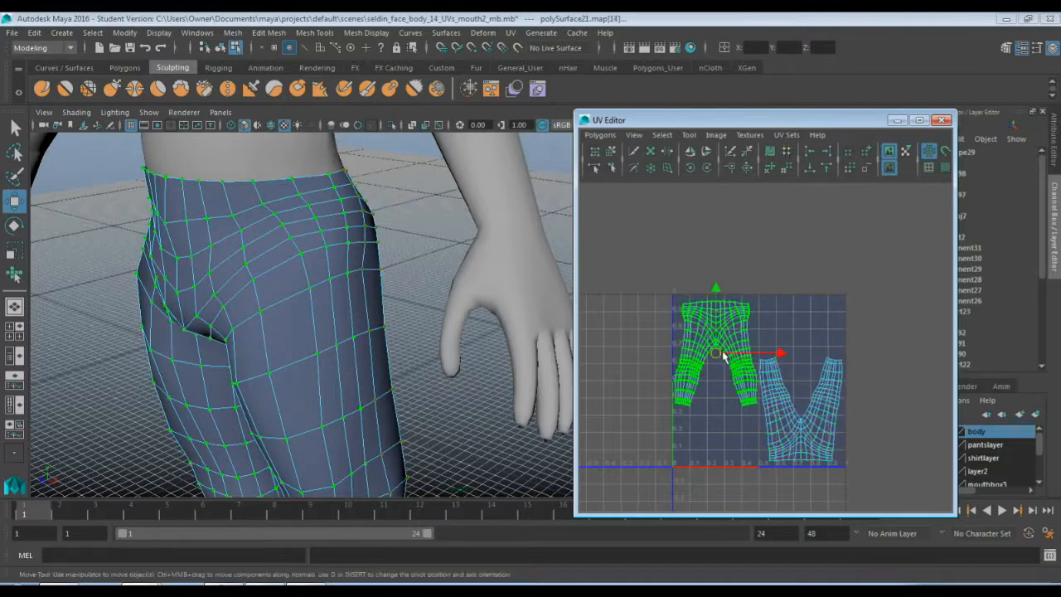
pyautogui.click(732, 430)
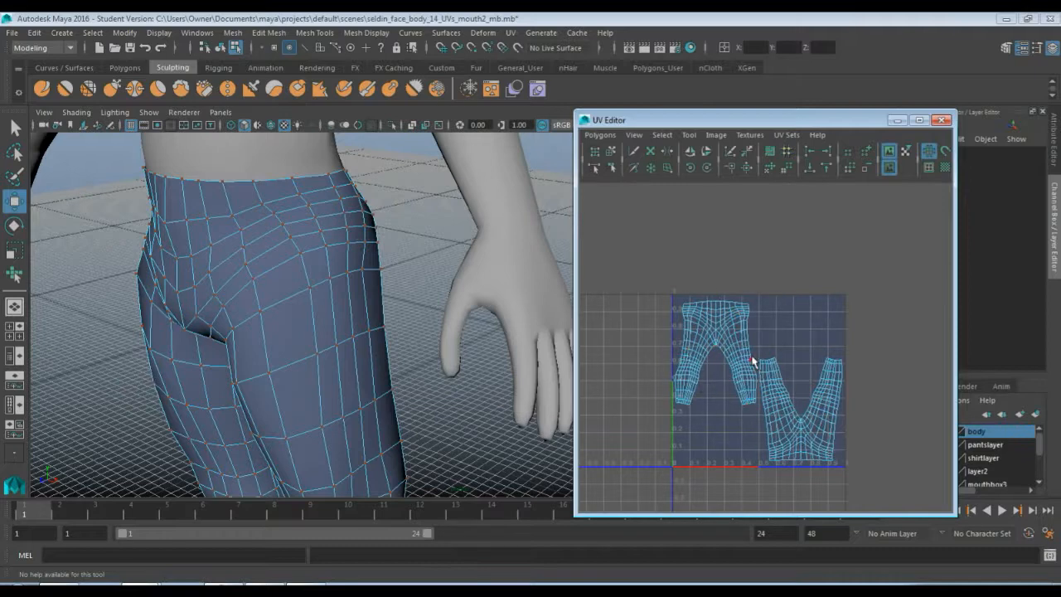
# Show the shirt layer and select both the pants and shirt objects
pyautogui.moveTo(332, 274); pyautogui.dragTo(357, 242, button='right')
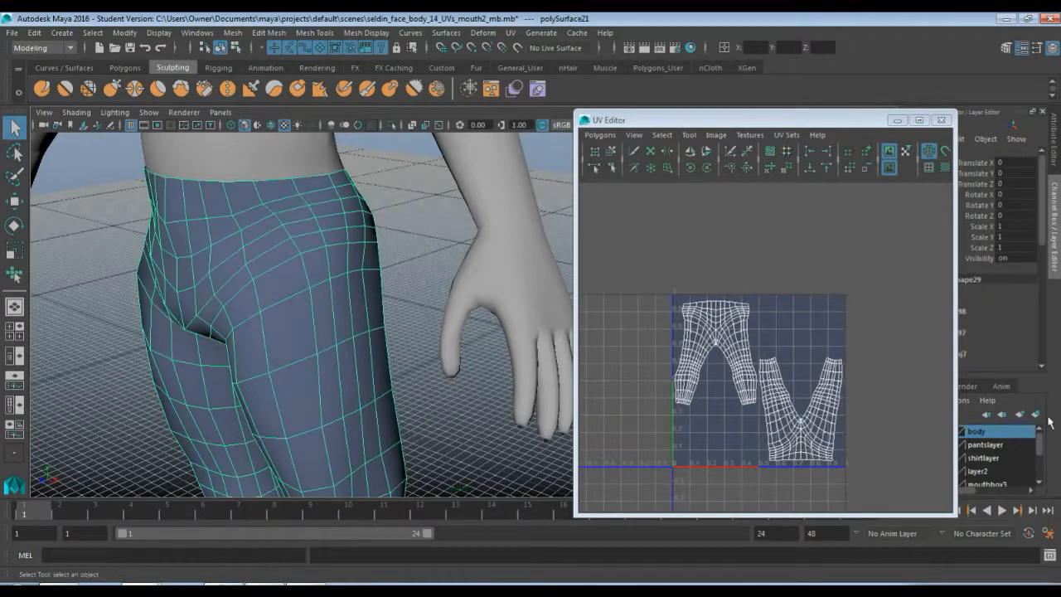
pyautogui.moveTo(726, 120); pyautogui.dragTo(585, 117)
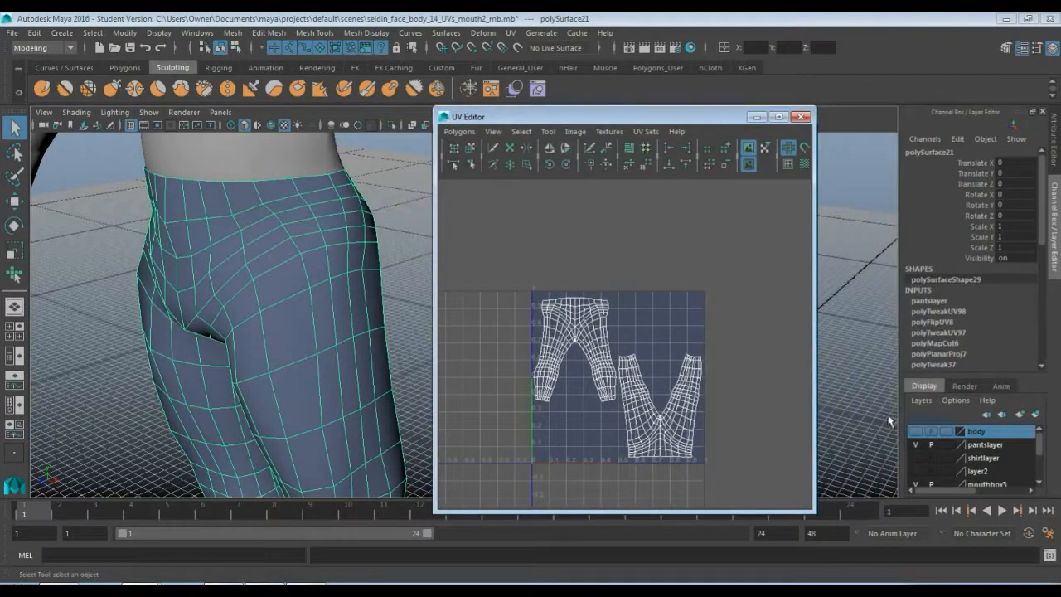
pyautogui.click(915, 457)
pyautogui.click(298, 210)
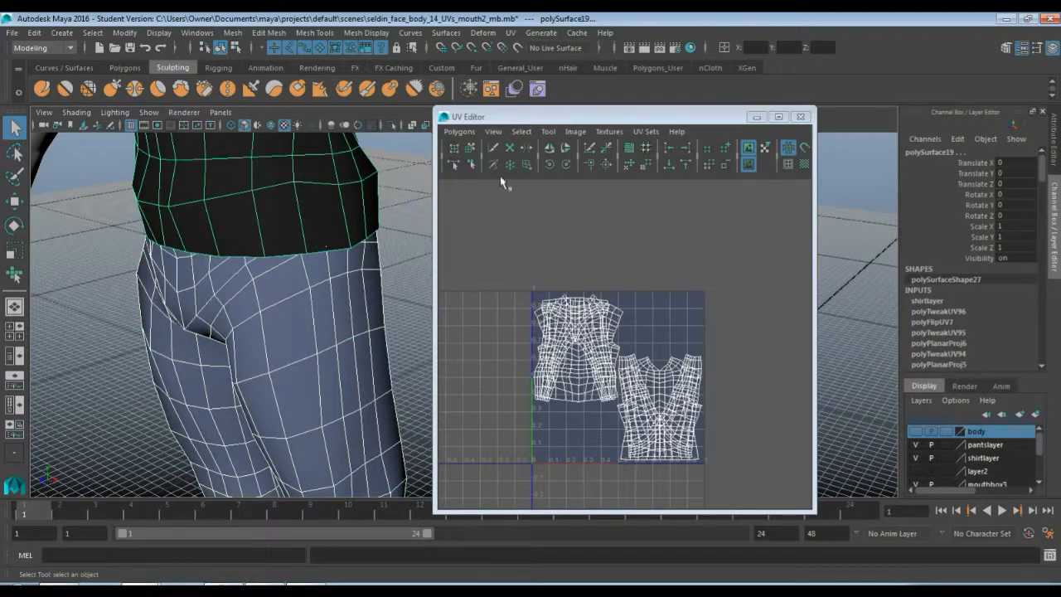
# Apply Layout to arrange the shirt and pants UV shells together inside the 0–1 square
pyautogui.click(459, 131)
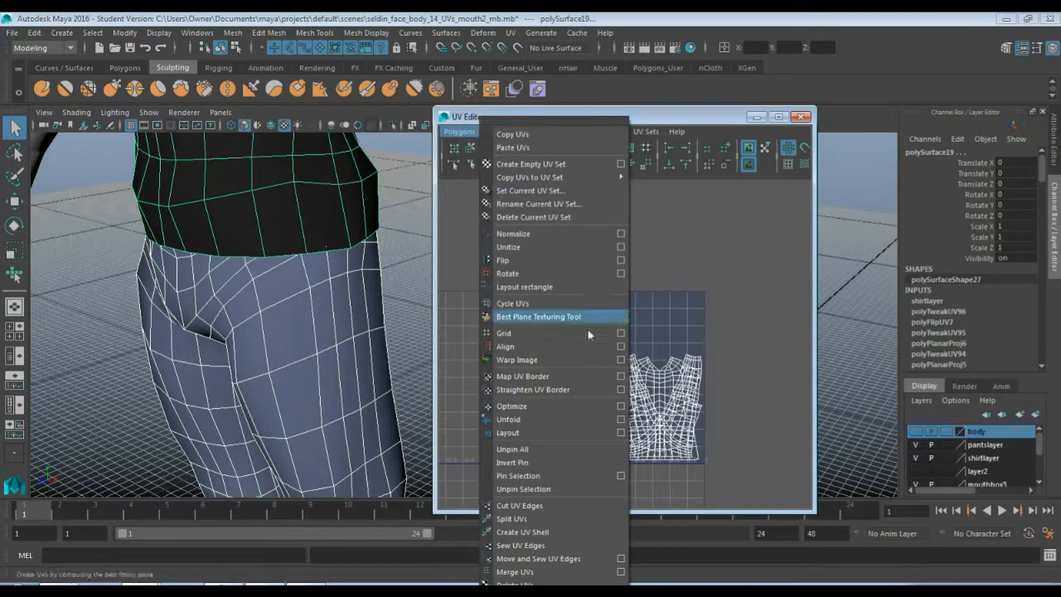
pyautogui.click(548, 432)
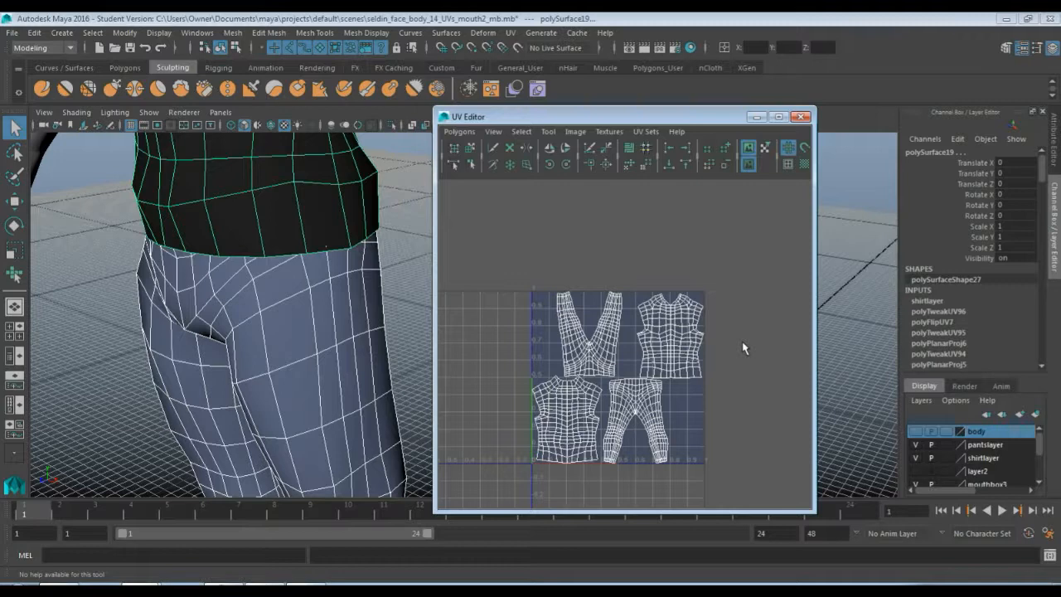
pyautogui.moveTo(600, 116); pyautogui.dragTo(766, 68)
pyautogui.scroll(-5, 393, 229)
pyautogui.scroll(-5, 392, 229)
pyautogui.scroll(1, 416, 280)
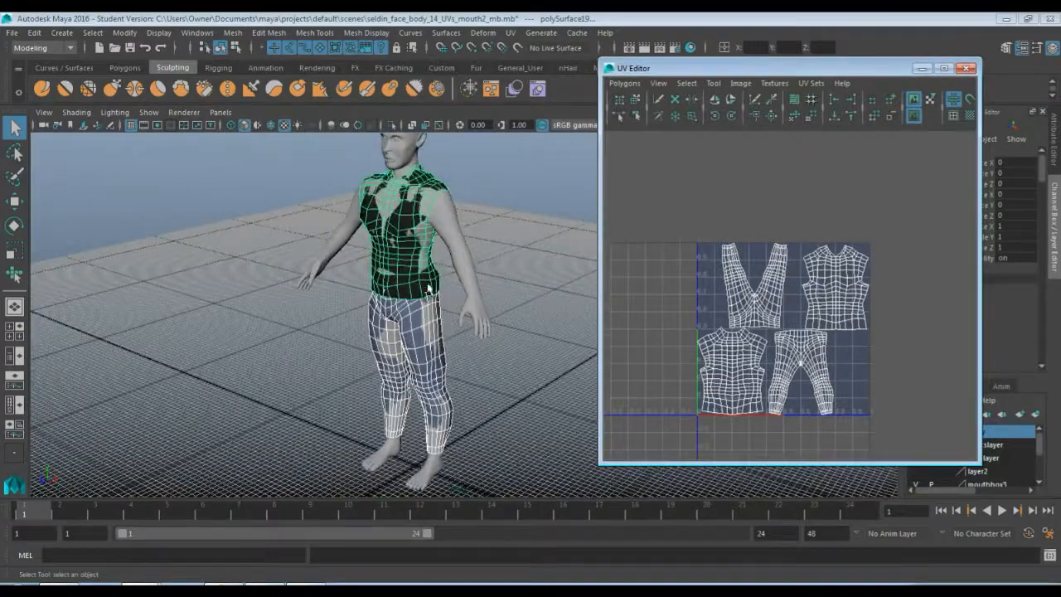